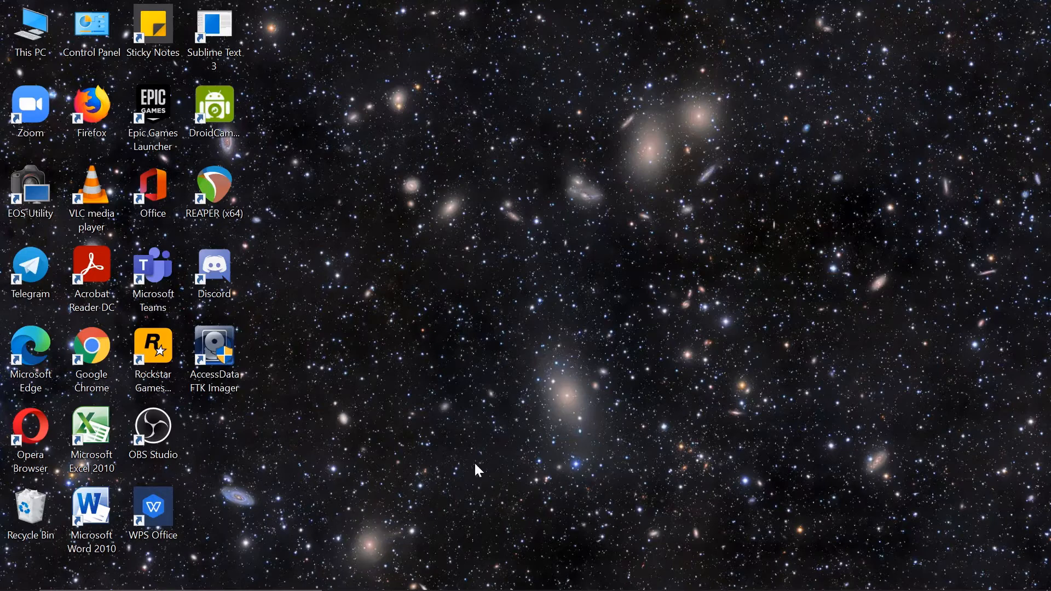
Switch to the incognito Chrome window, review the Detail Arsip page, and open the site's home page.
mouse_move(455, 590)
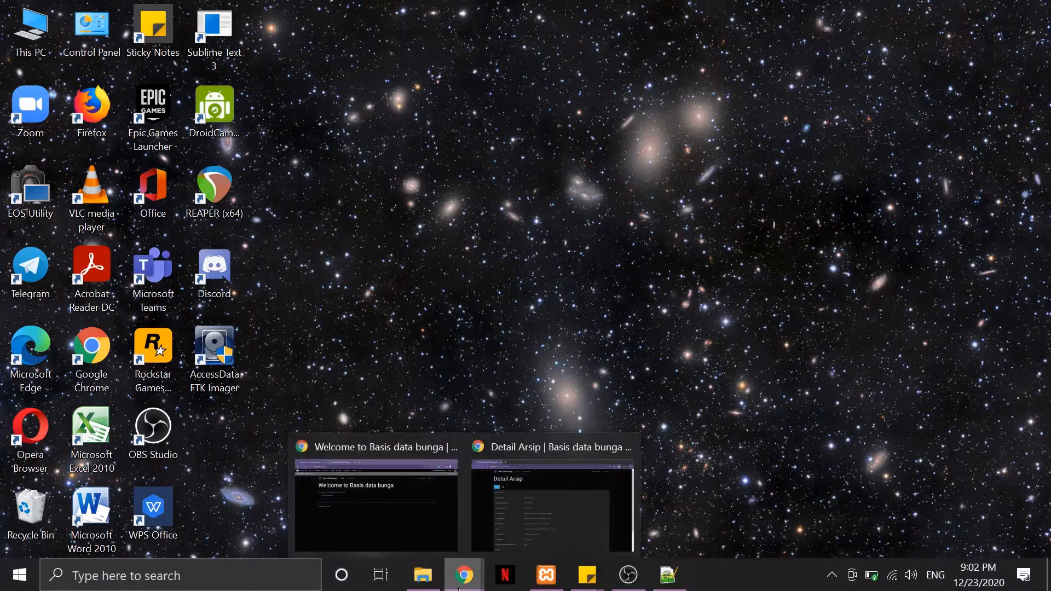
click(511, 521)
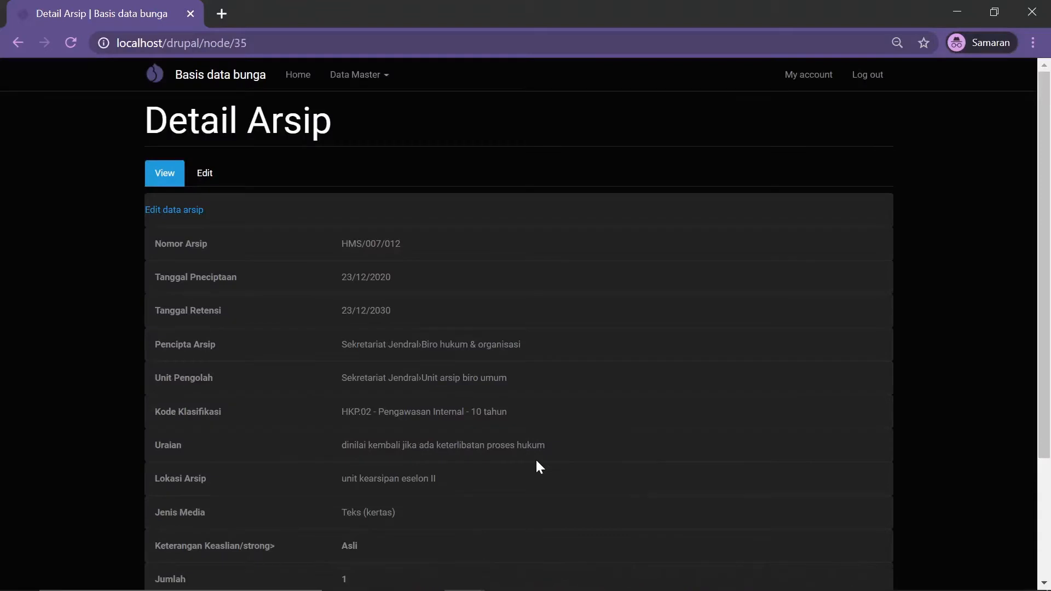
scroll(536, 461, down, 3)
scroll(536, 461, up, 3)
click(298, 75)
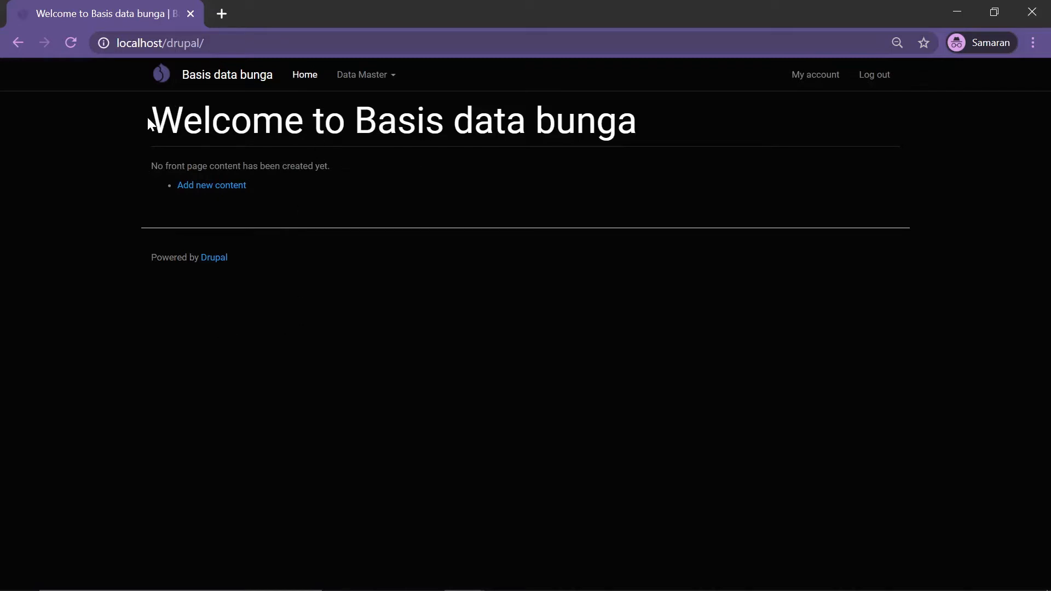
drag(146, 118, 640, 155)
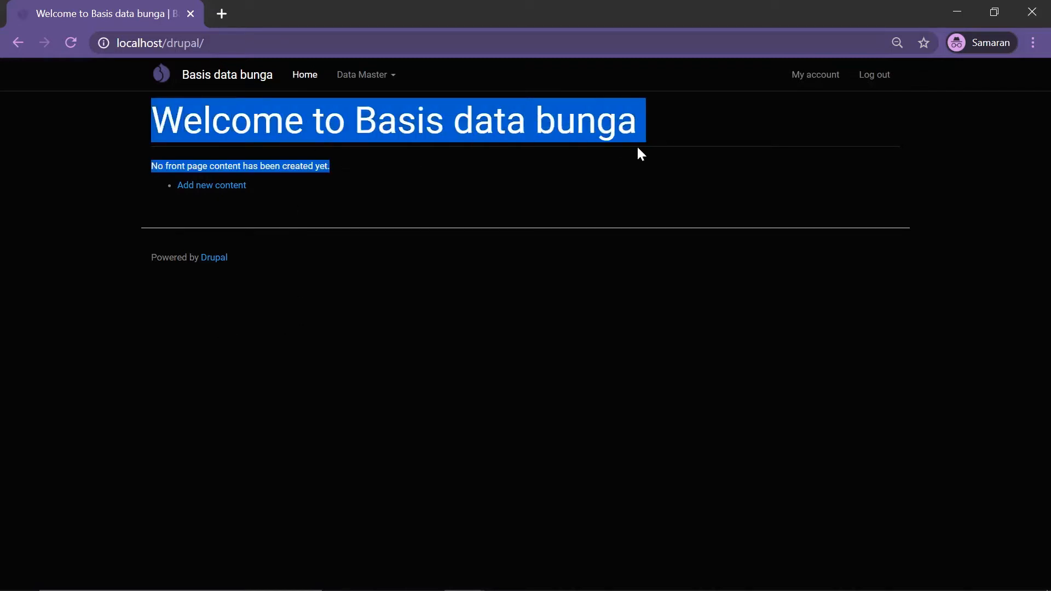
click(641, 156)
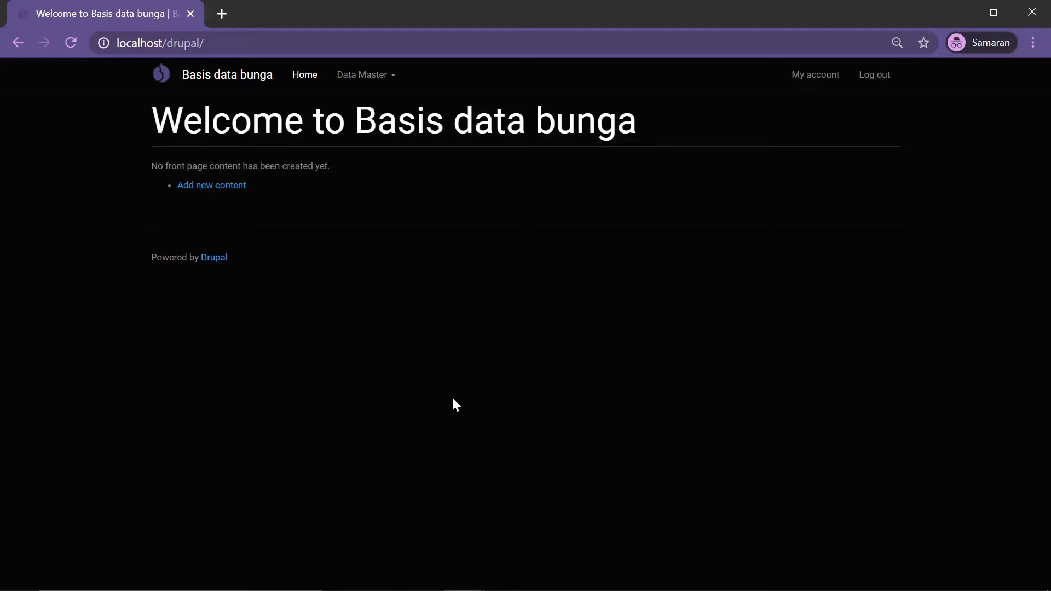
Switch to the Chrome window logged in as site administrator and start adding a new view under Structure.
mouse_move(471, 589)
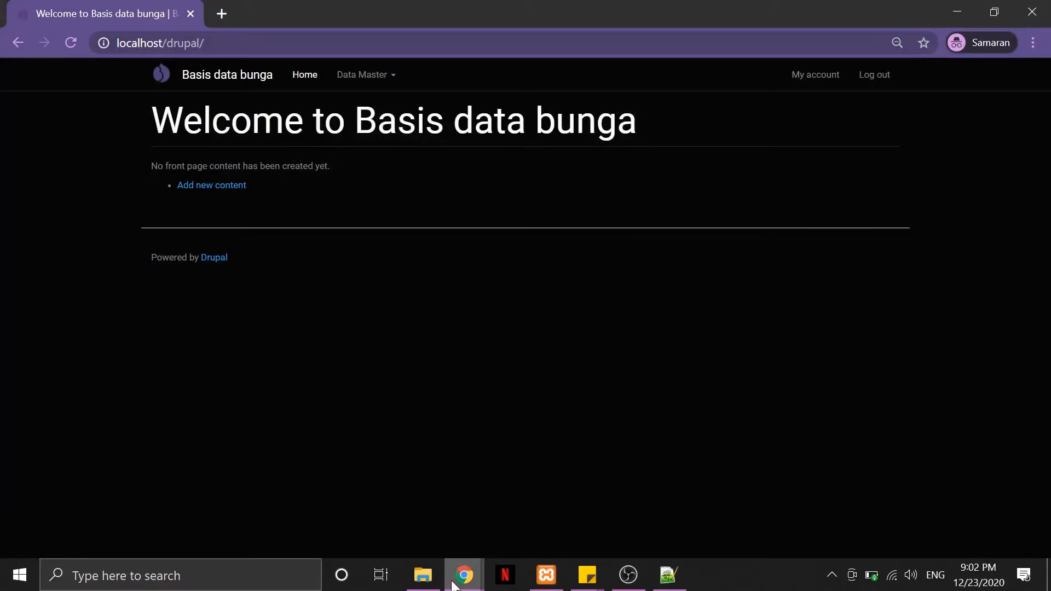
click(418, 539)
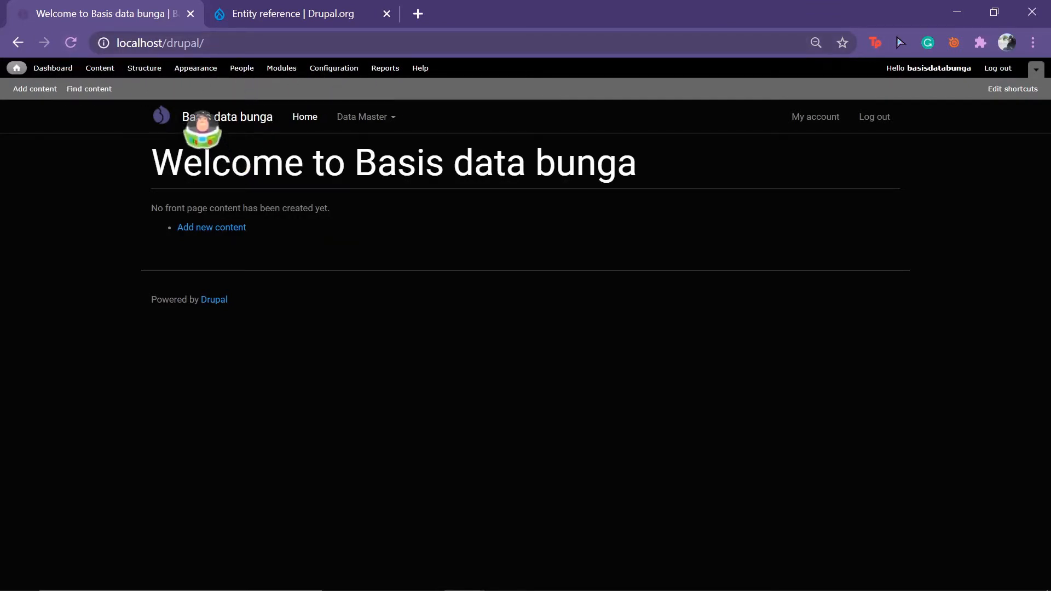
click(145, 68)
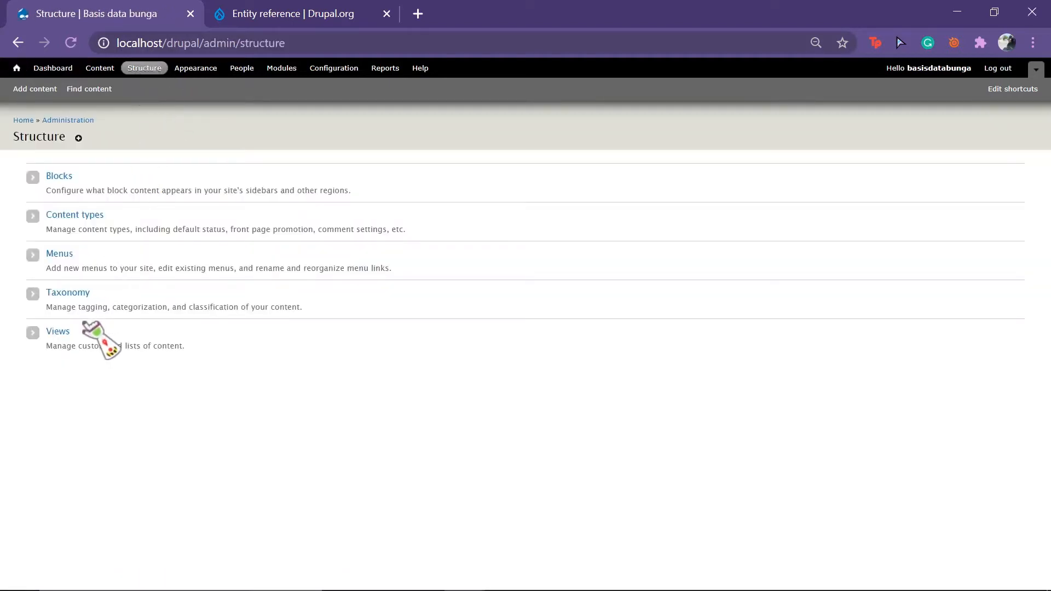
click(58, 332)
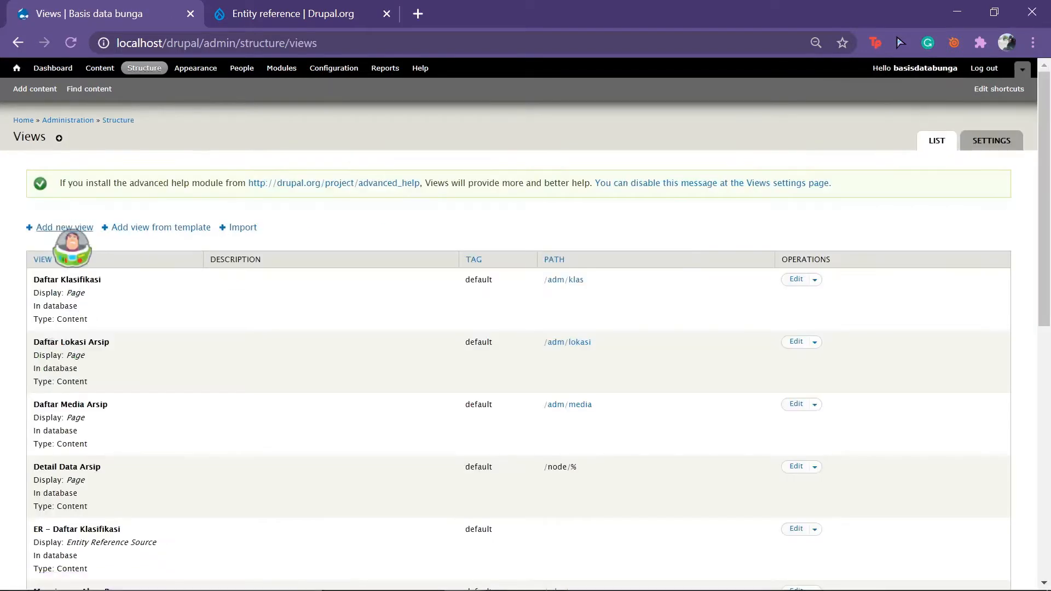
click(72, 247)
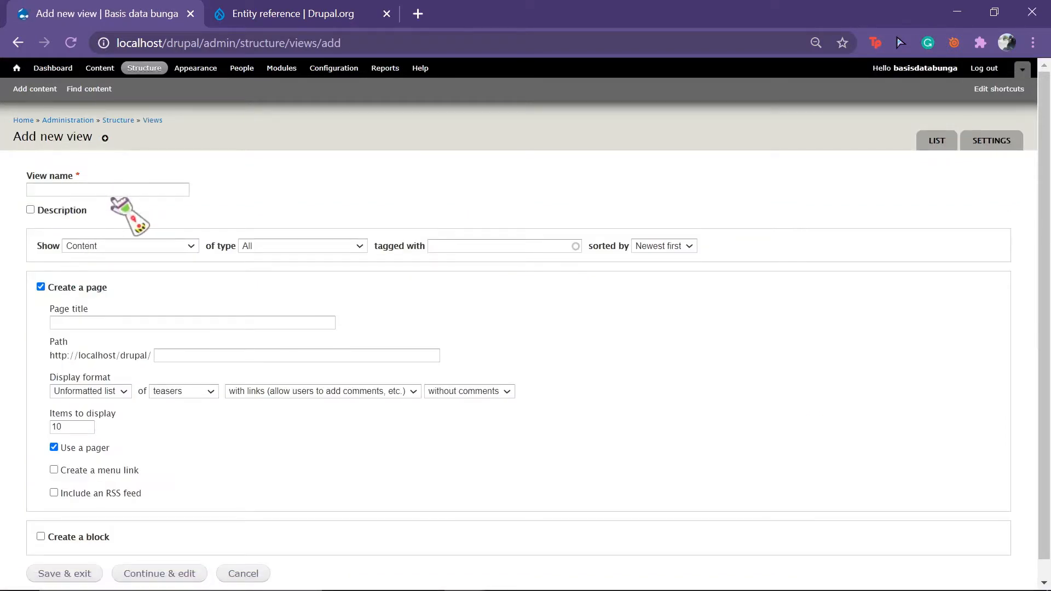
Create a view named Daftar Arsip showing content of type Data Arsip, without a page display, and continue to its editor.
click(113, 191)
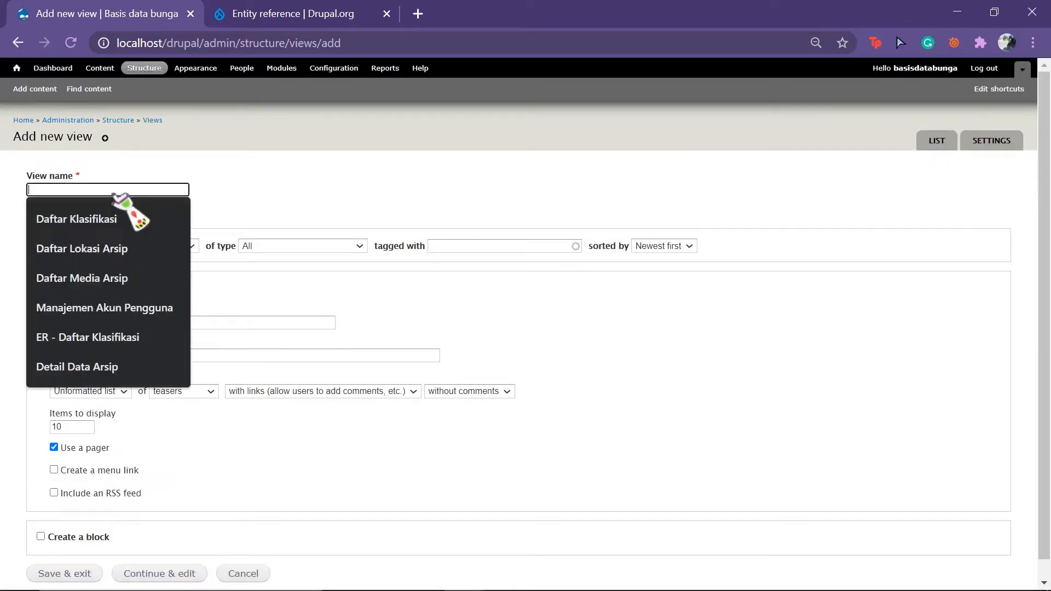
text(Daft)
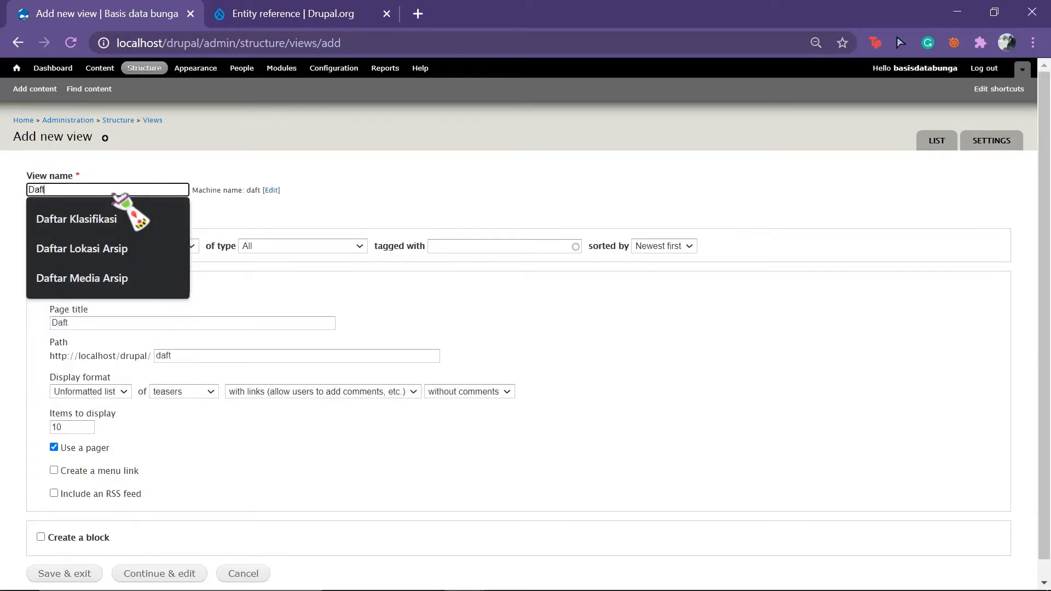
text(ar Ar)
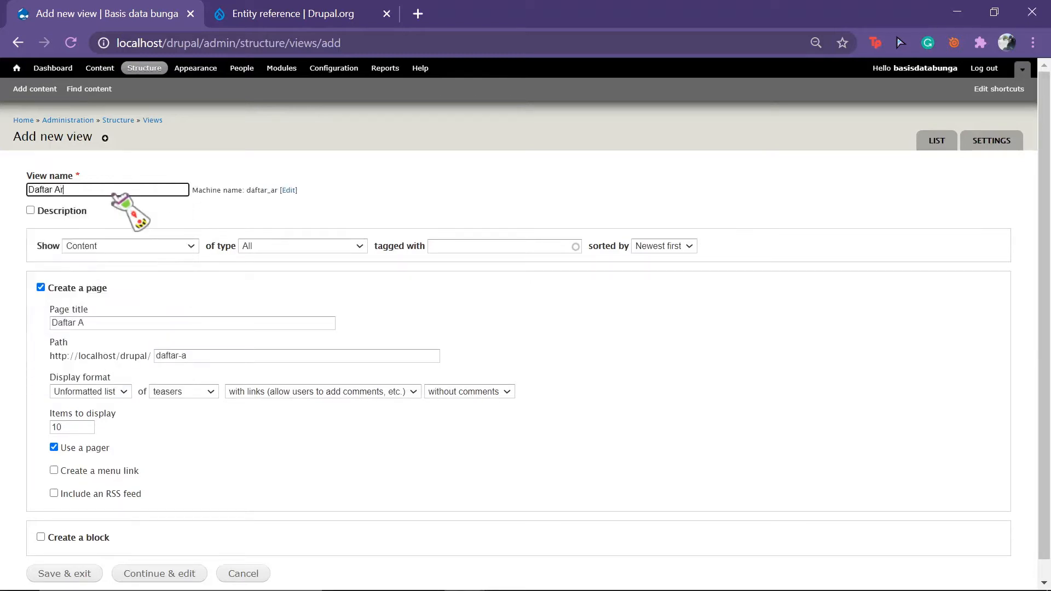
text(sip)
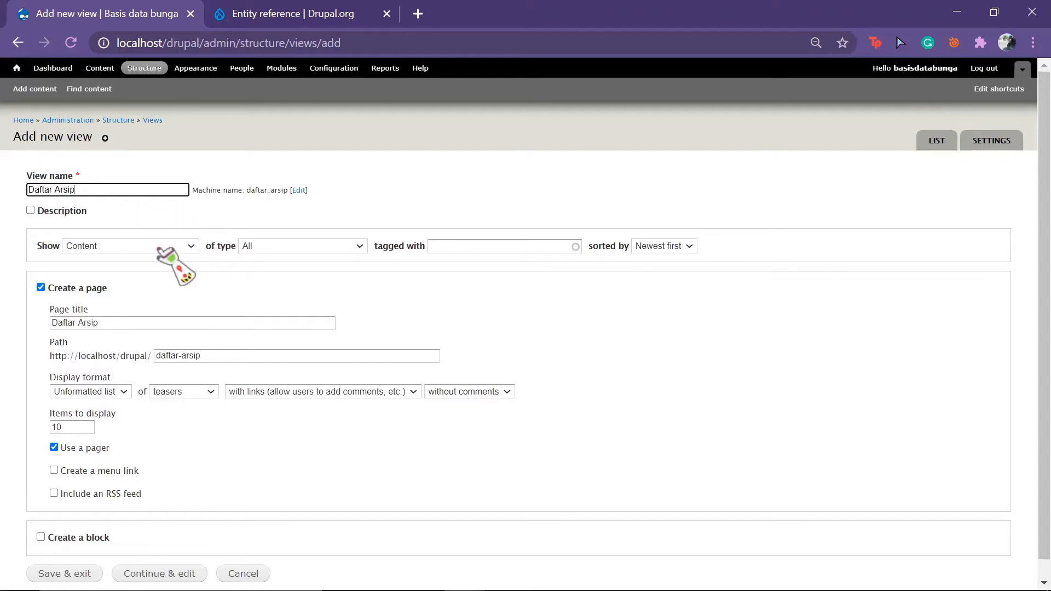
click(279, 246)
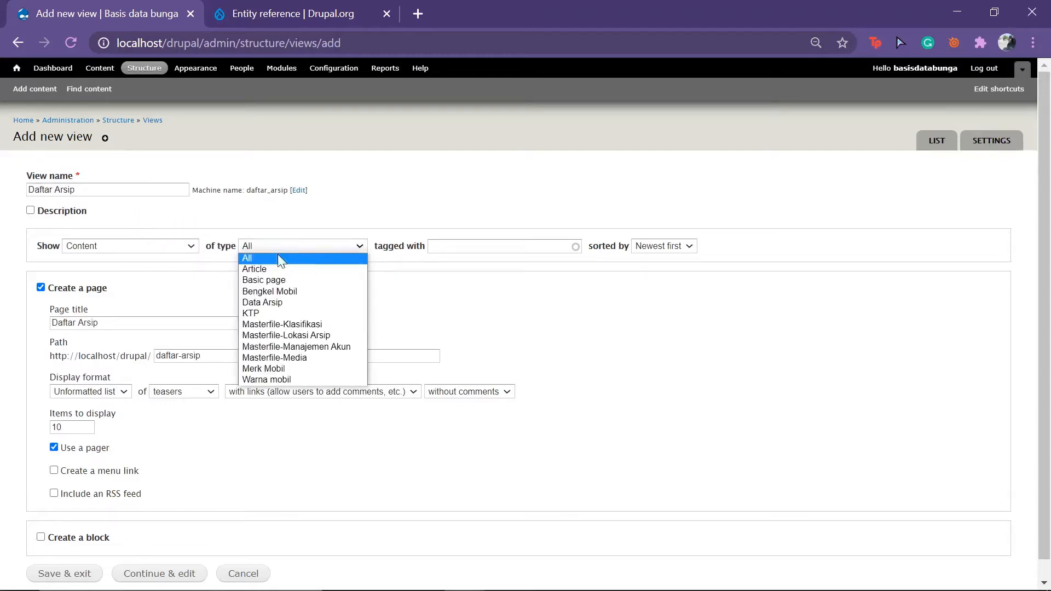
click(292, 305)
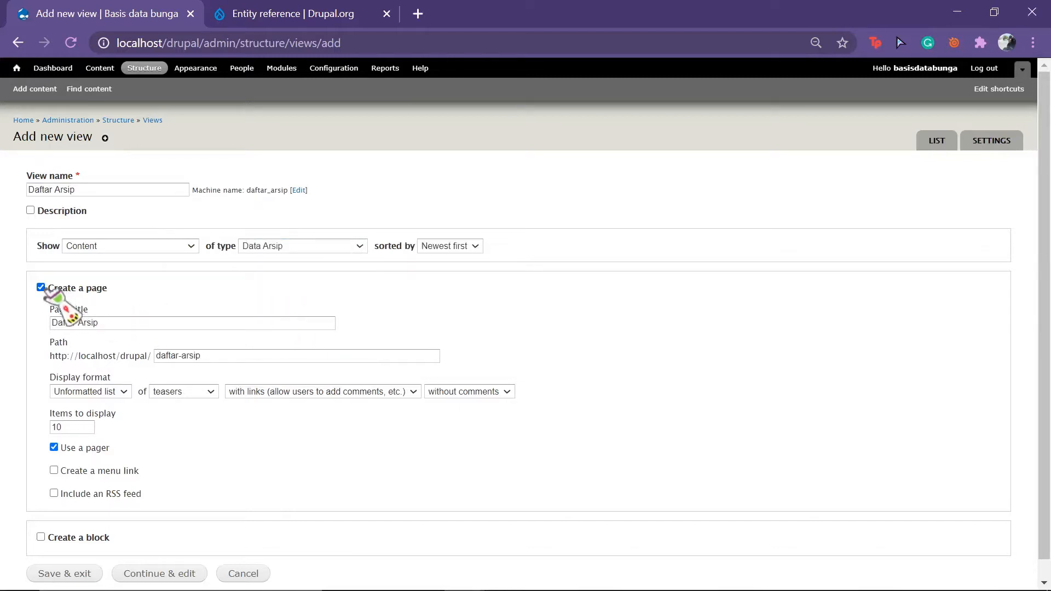
click(41, 287)
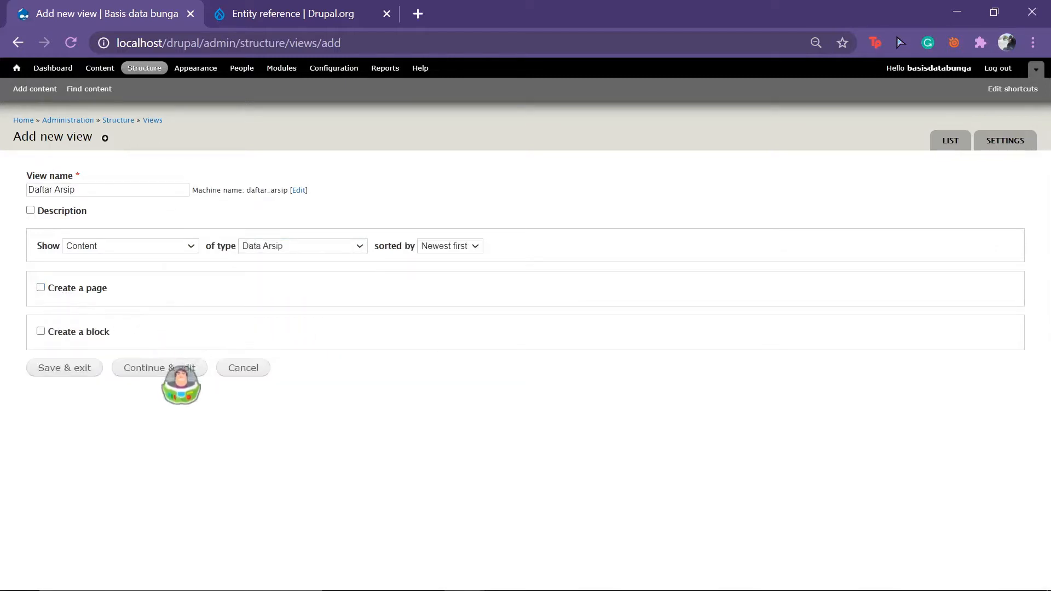
click(181, 375)
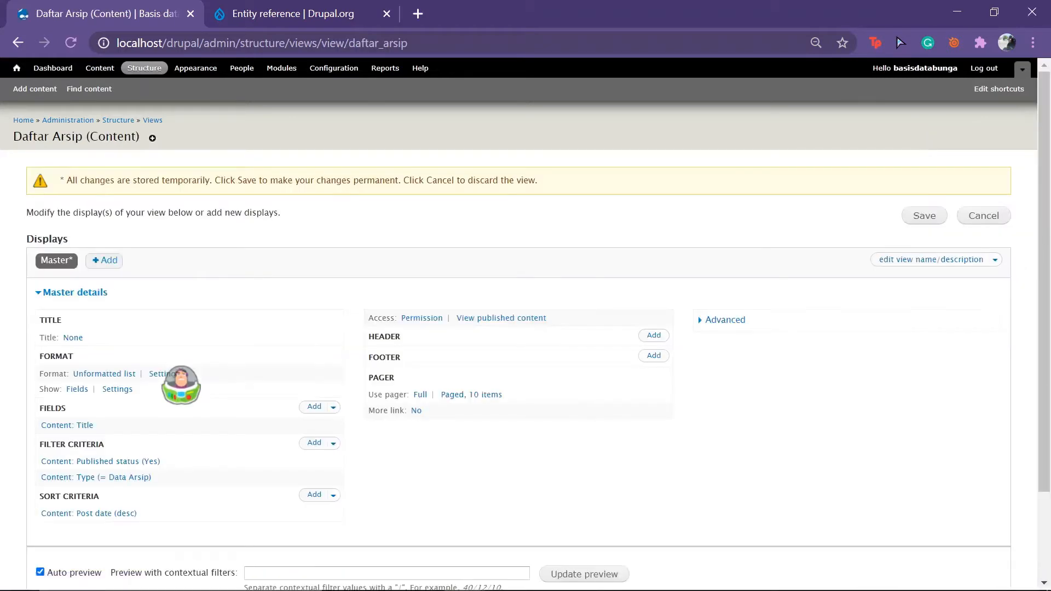
Set the view's format to Table, keeping the default style options.
scroll(181, 384, down, 2)
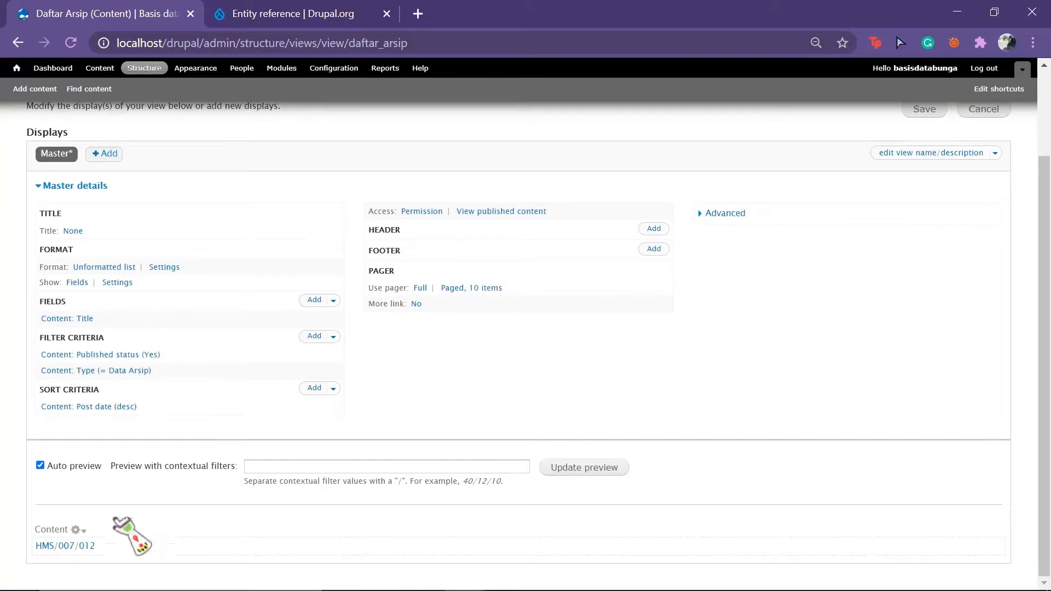
scroll(253, 368, up, 1)
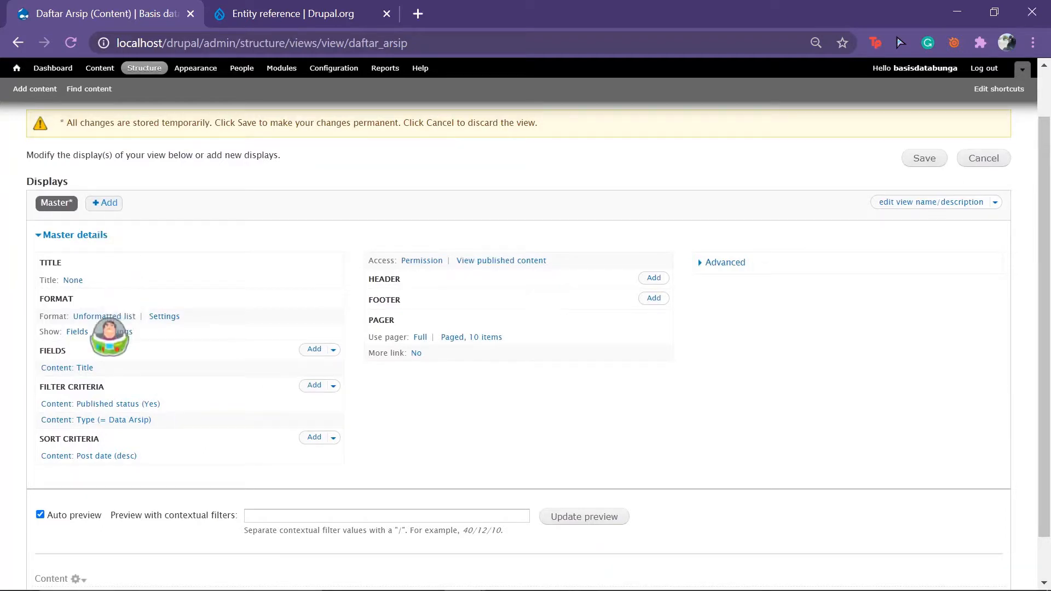
click(107, 317)
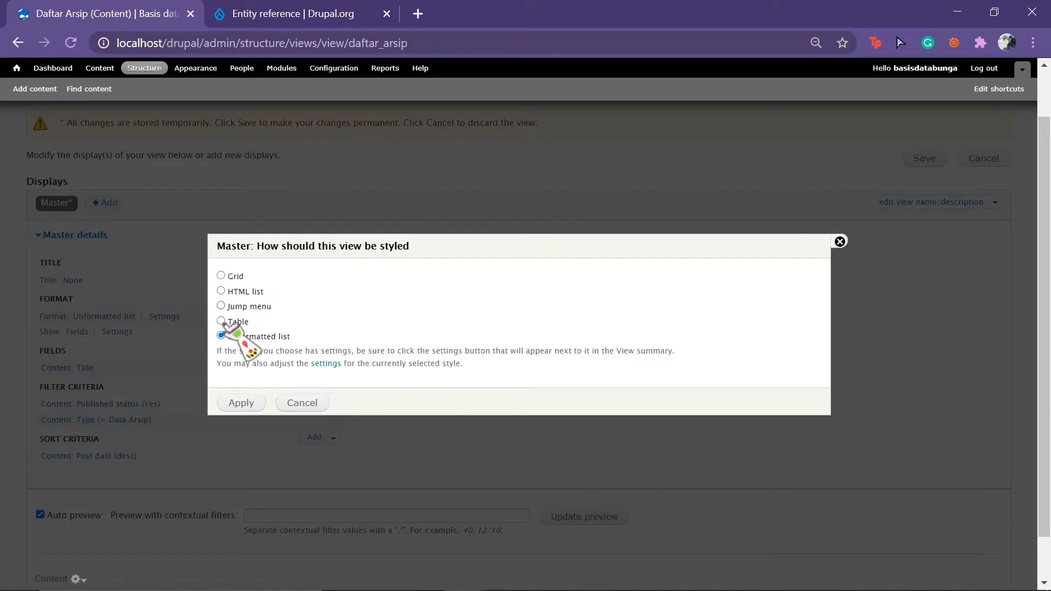
click(221, 321)
click(241, 403)
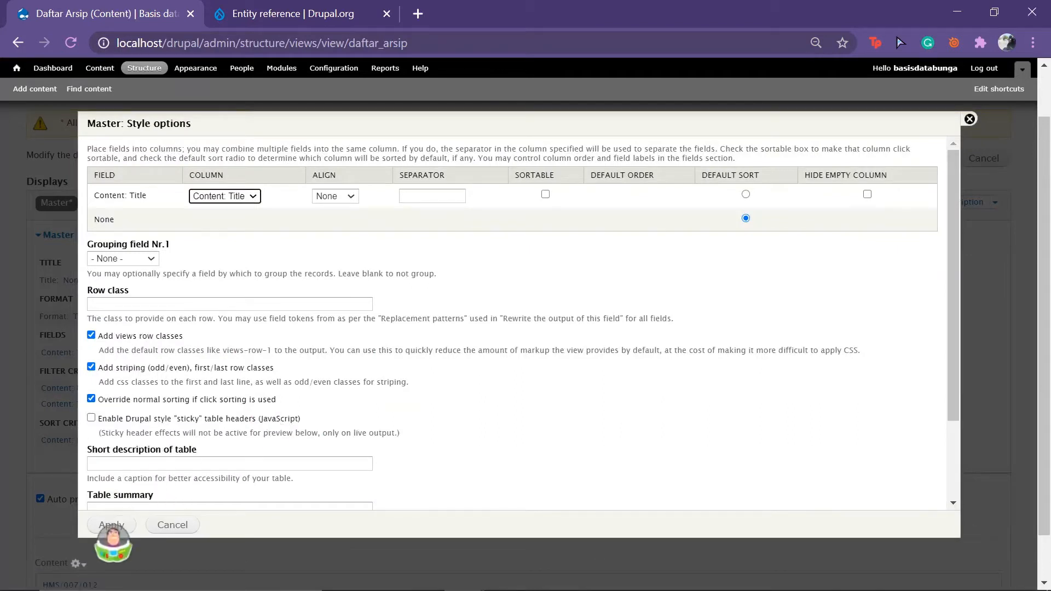
click(112, 526)
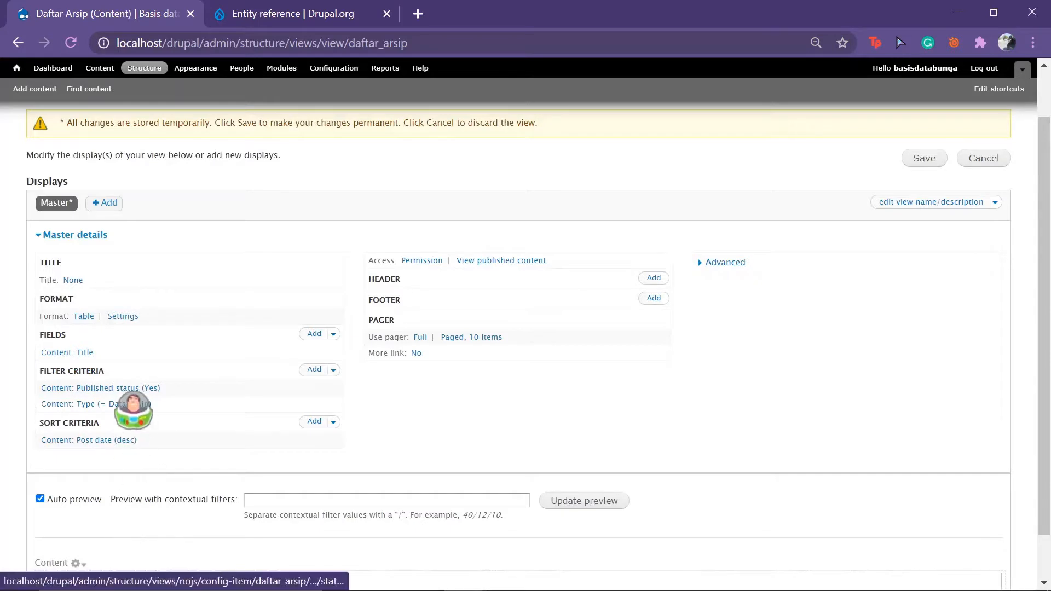
scroll(114, 392, up, 1)
scroll(114, 392, down, 2)
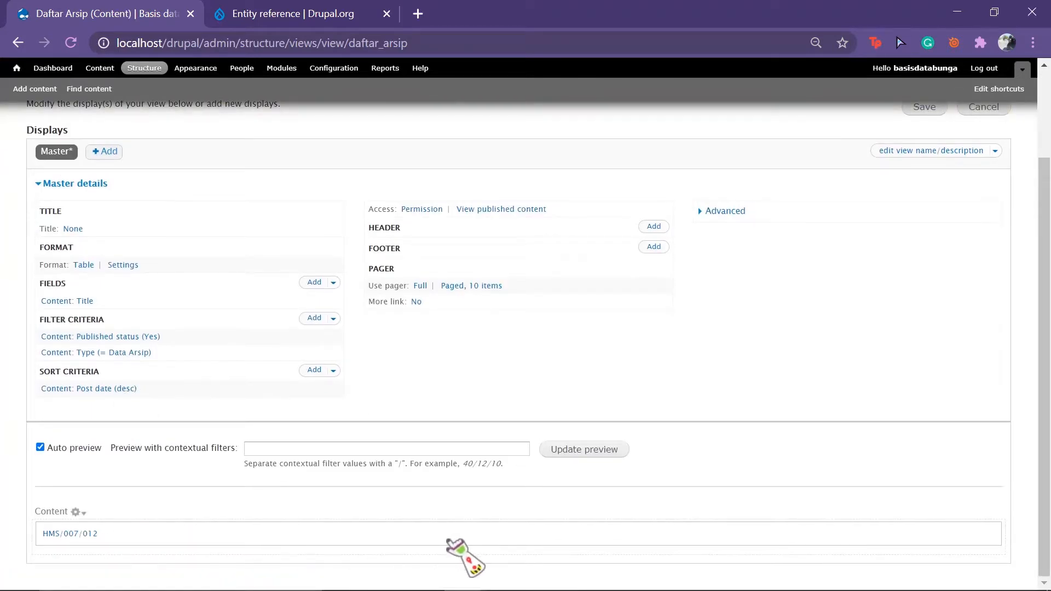
Give the Content: Title field the label No. Arsip and disable its link to the original piece of content.
scroll(457, 551, up, 2)
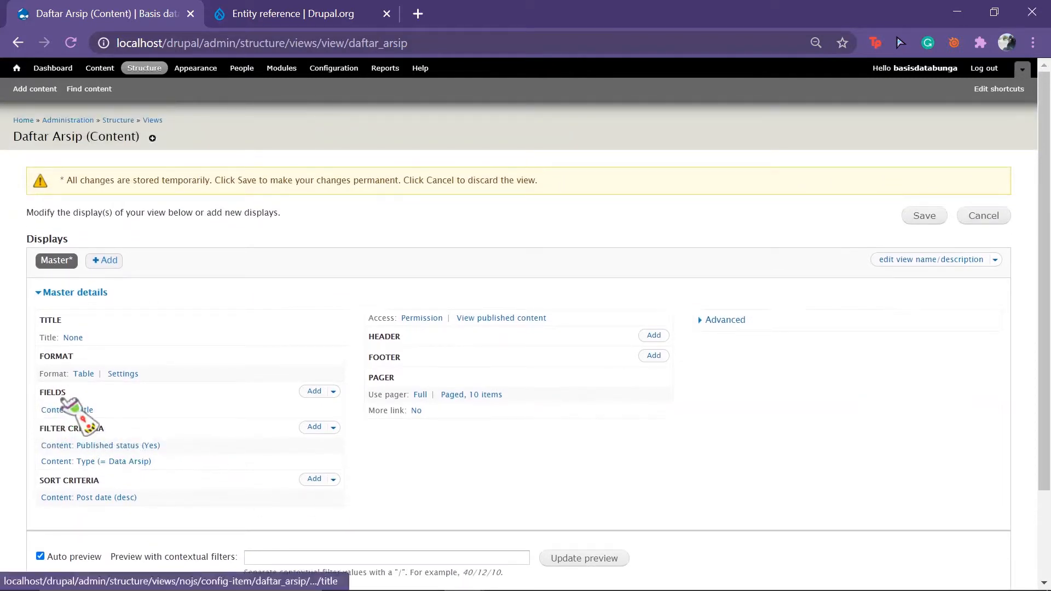
click(59, 410)
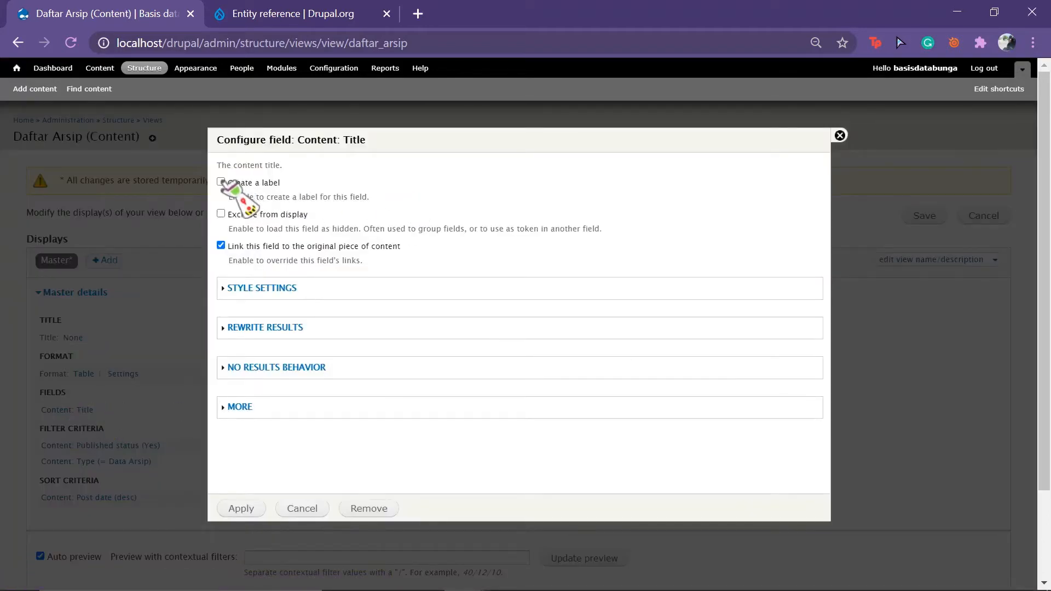
click(221, 181)
click(269, 229)
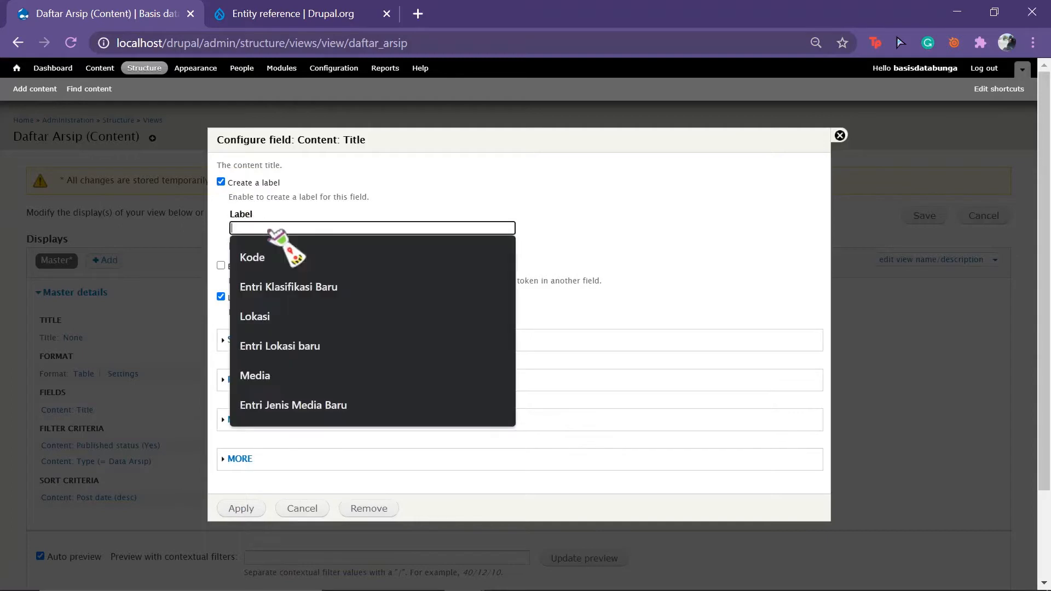
text(N)
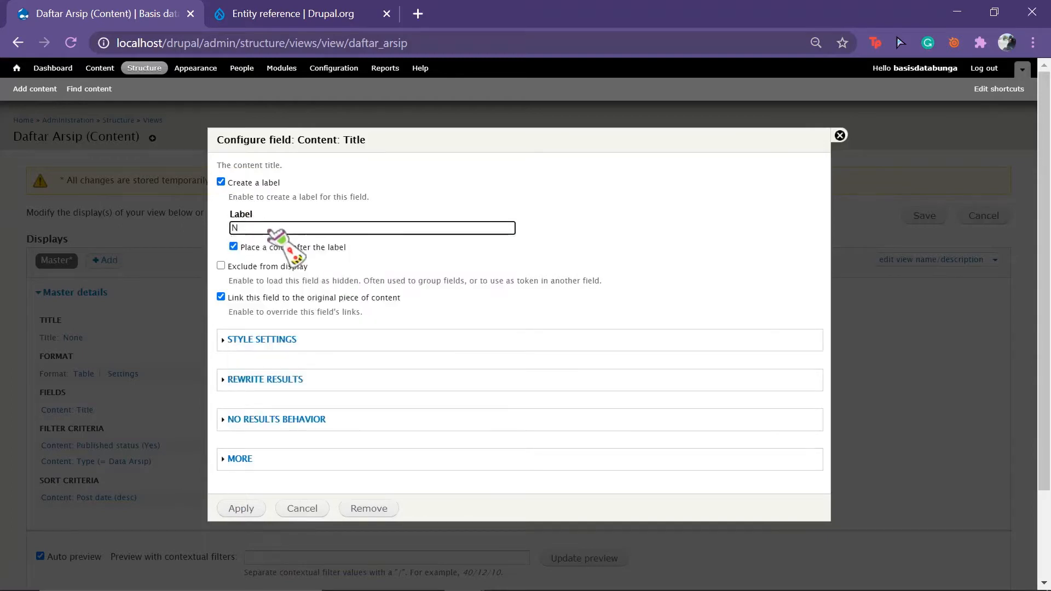
text(o. Arsip)
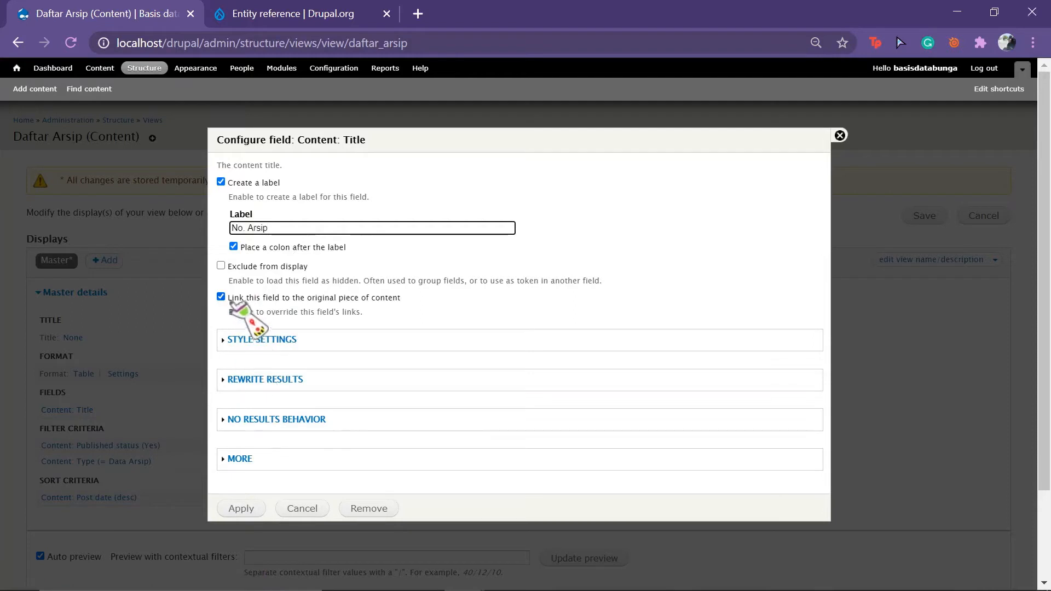
click(220, 297)
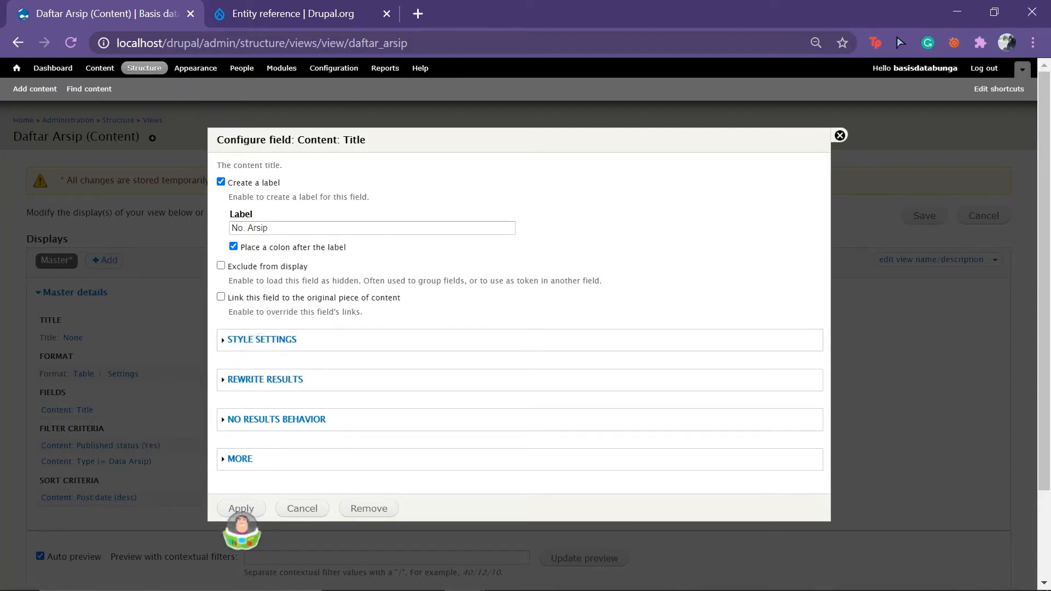
click(241, 508)
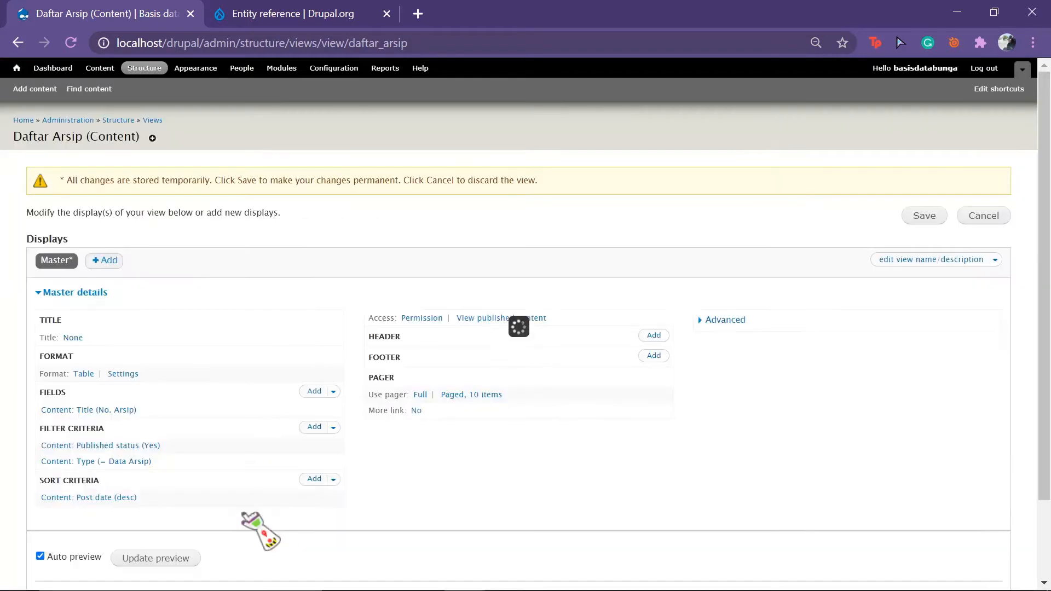
scroll(260, 531, down, 3)
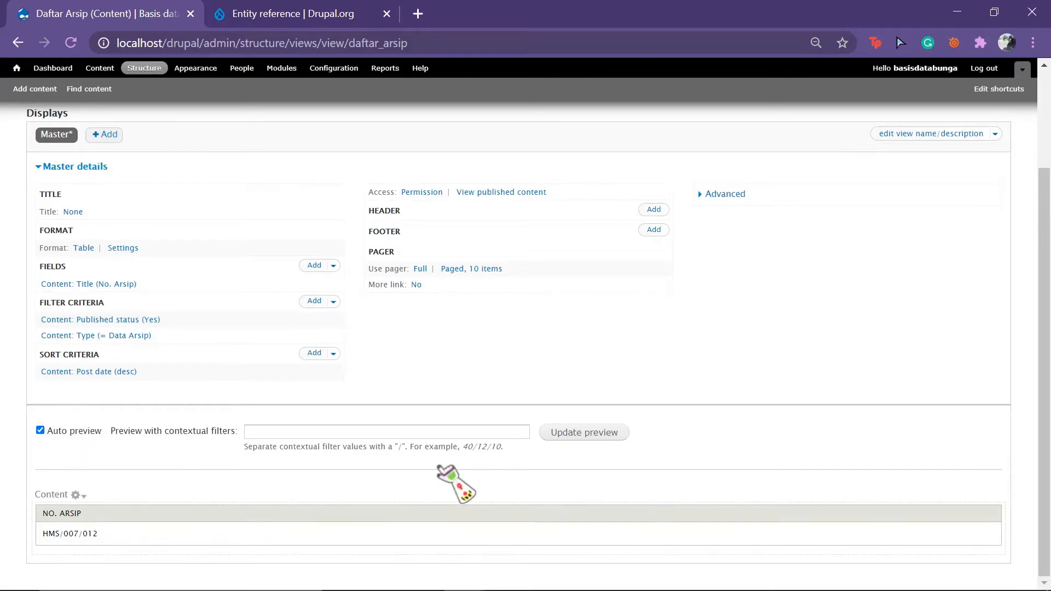
scroll(441, 469, up, 1)
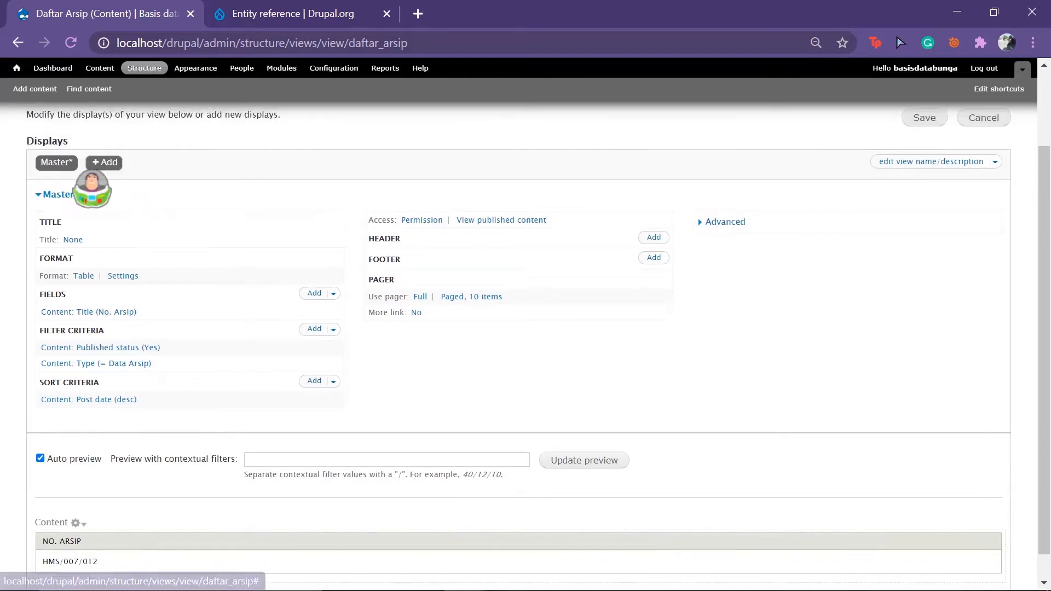
scroll(121, 337, down, 1)
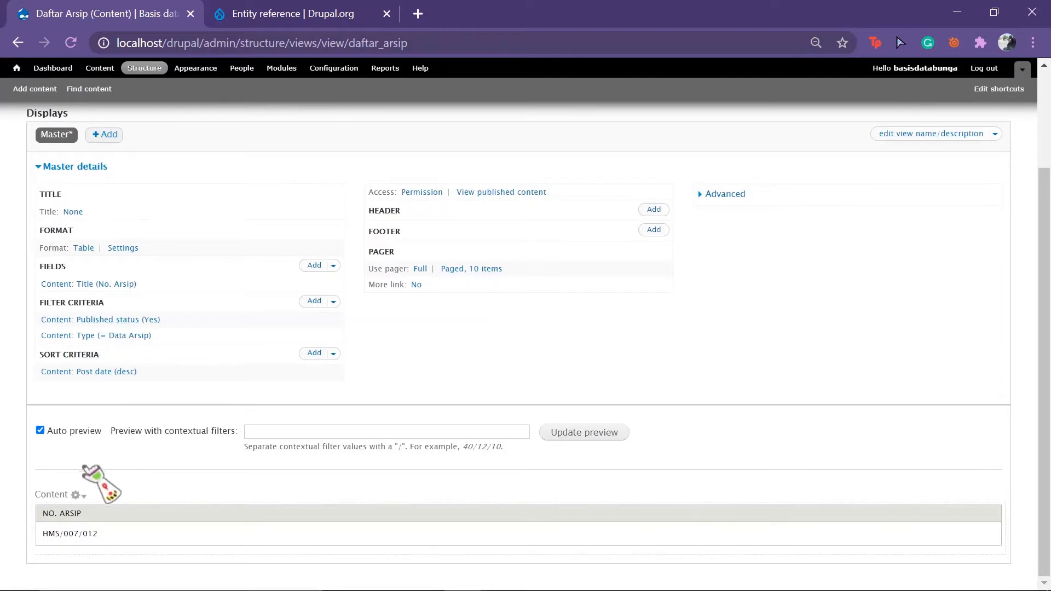
scroll(176, 187, up, 2)
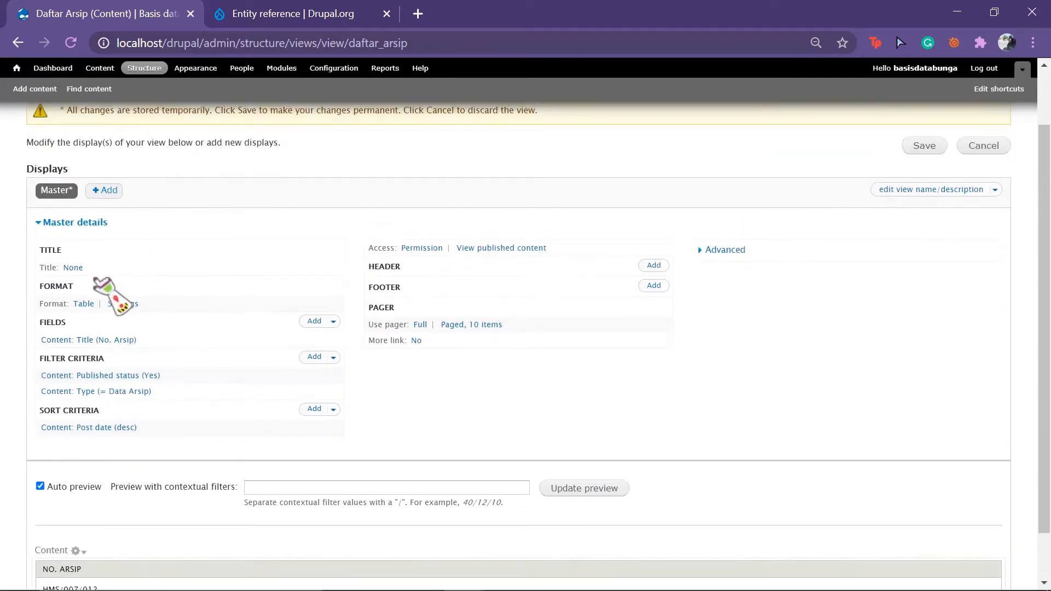
Set the view's title to Daftar Arsip and apply it.
click(73, 268)
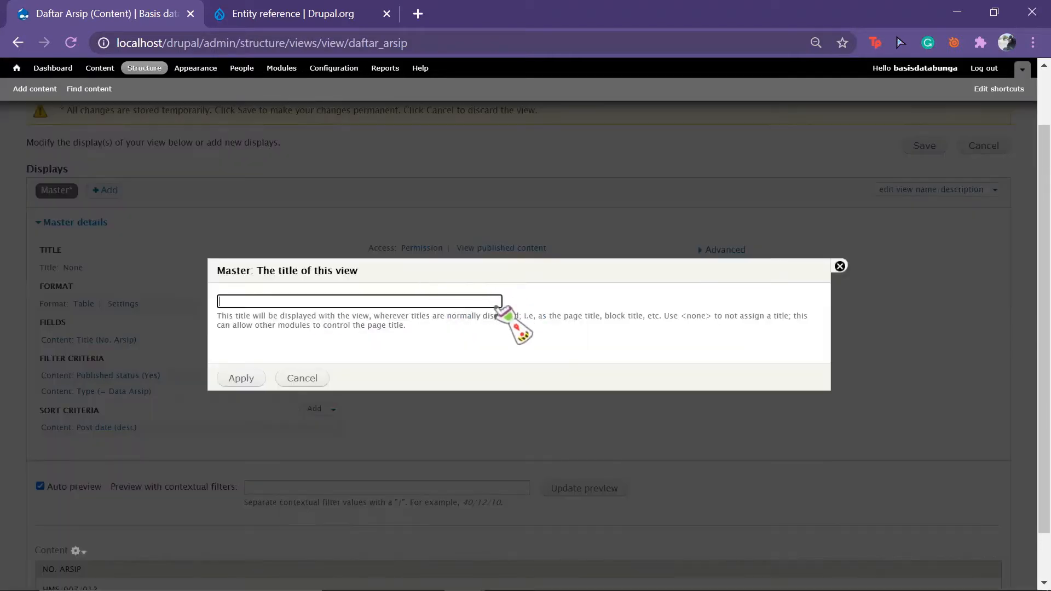
text(Daft)
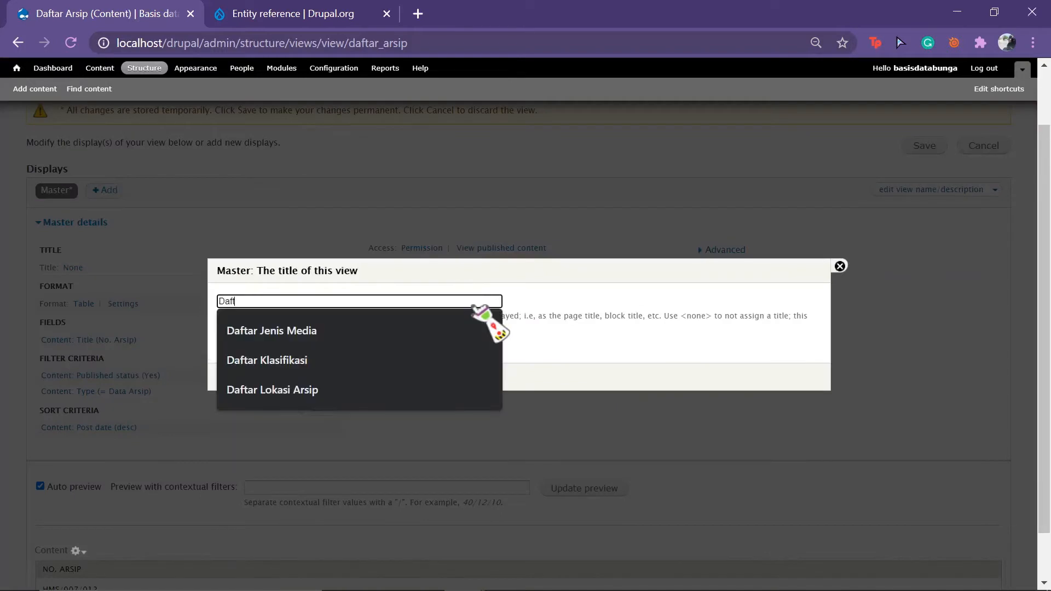
text(ar Ar)
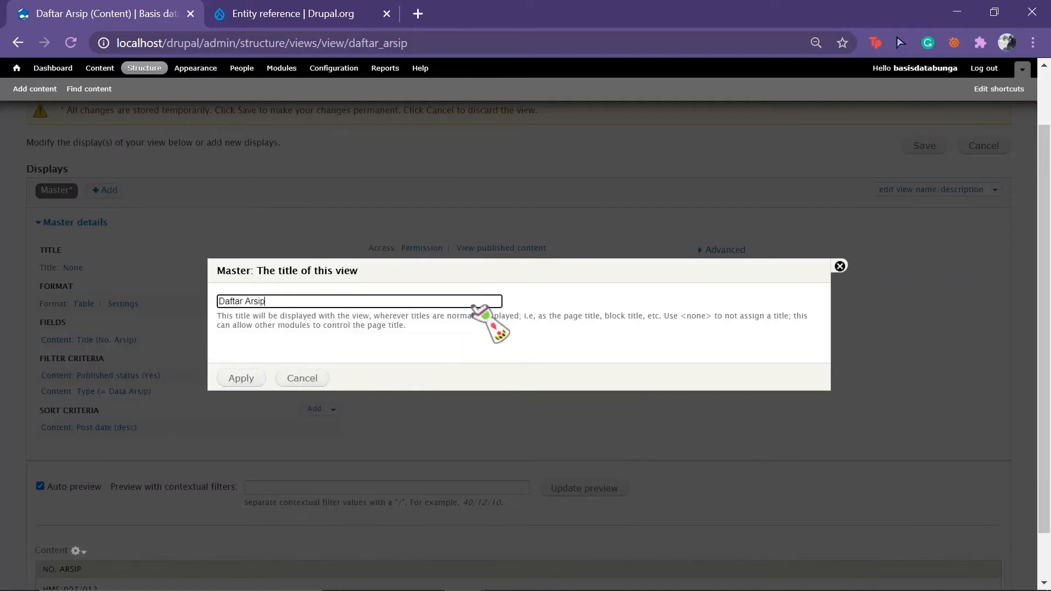
text(sip)
click(239, 378)
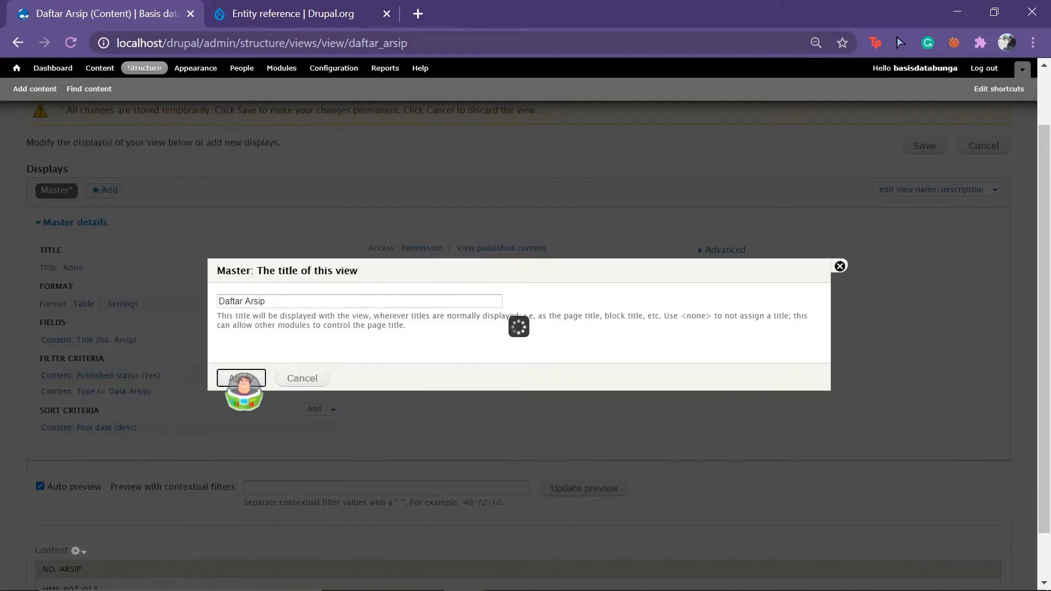
scroll(260, 386, down, 2)
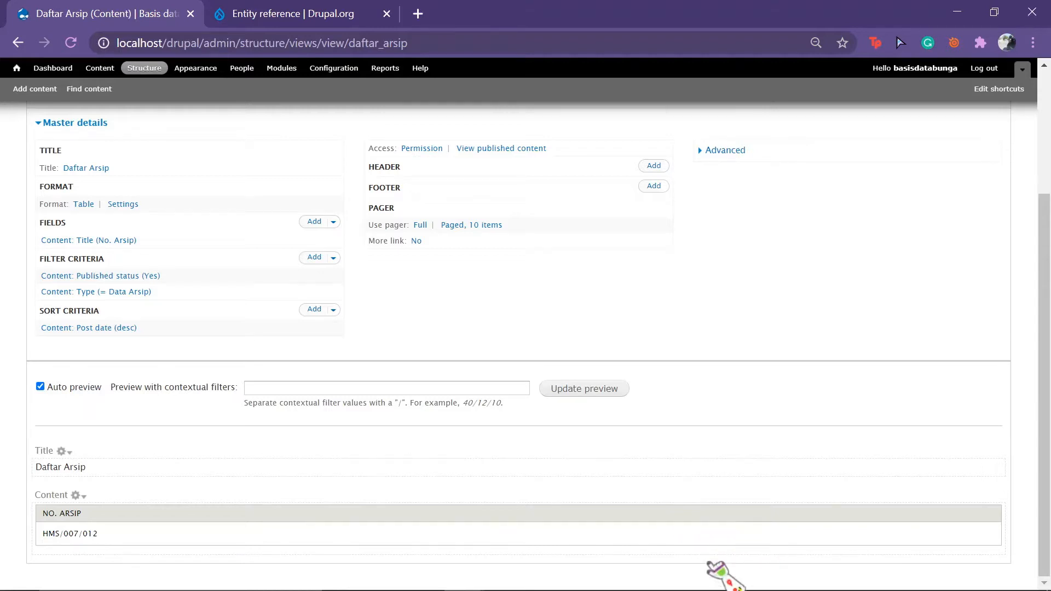
Check the Data Master menu entries in the incognito Chrome window showing the site's front page, and return to the view editor window.
mouse_move(656, 585)
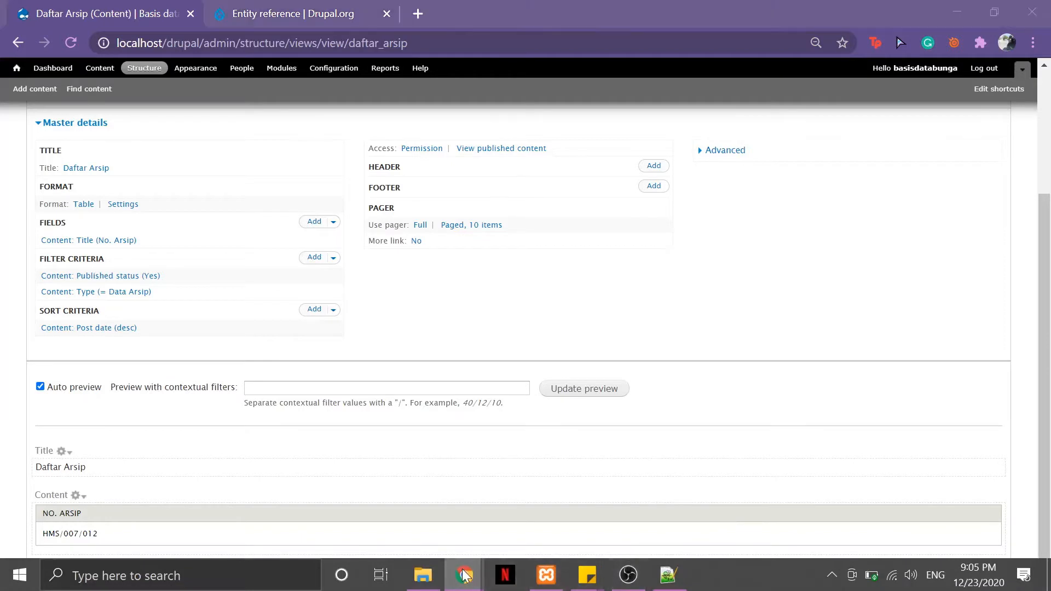
mouse_move(464, 574)
click(512, 512)
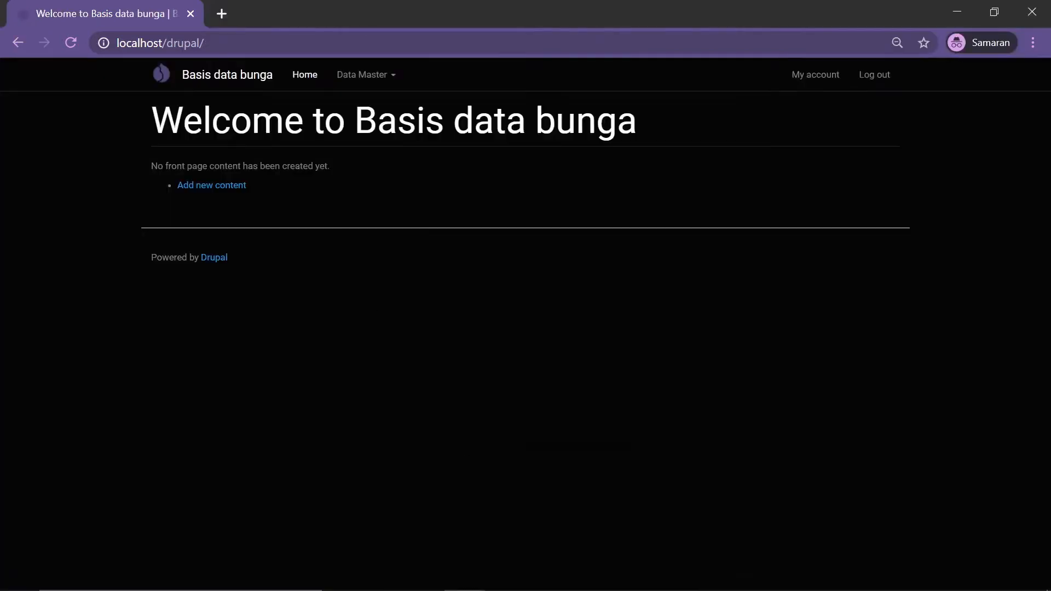
click(369, 88)
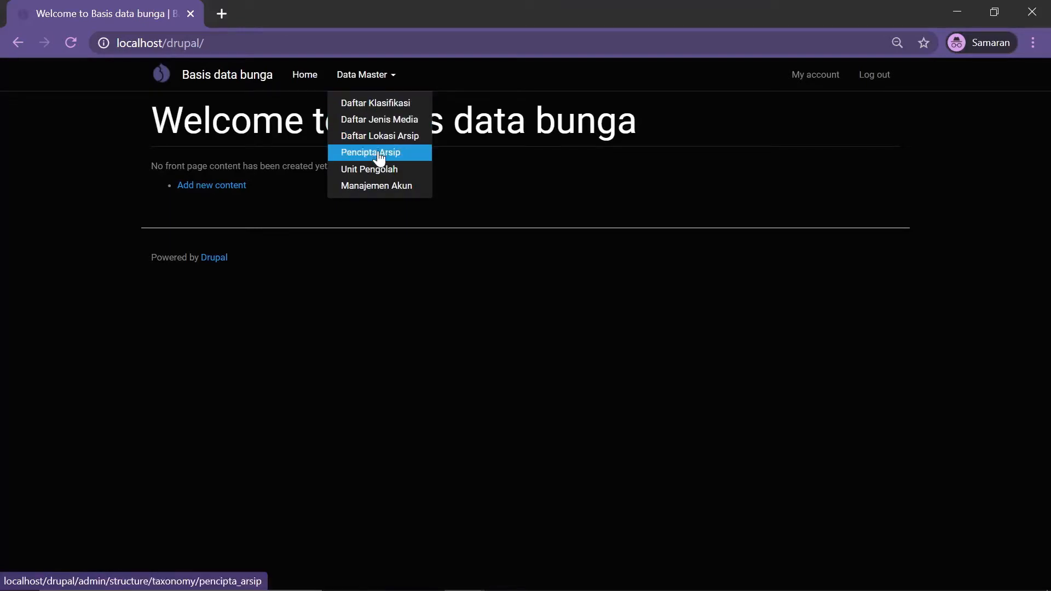
click(389, 270)
mouse_move(477, 588)
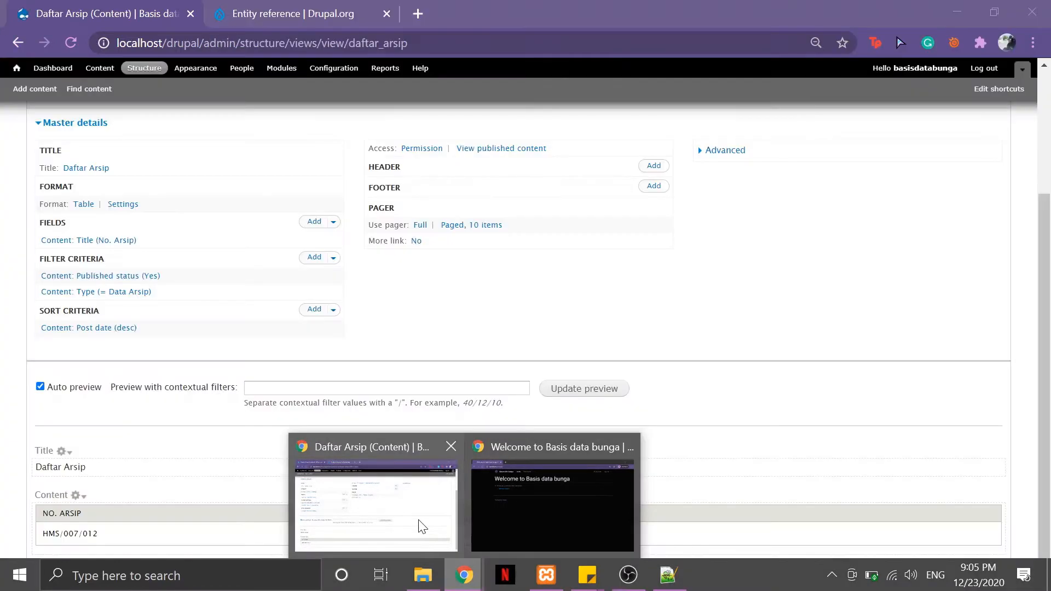
click(421, 527)
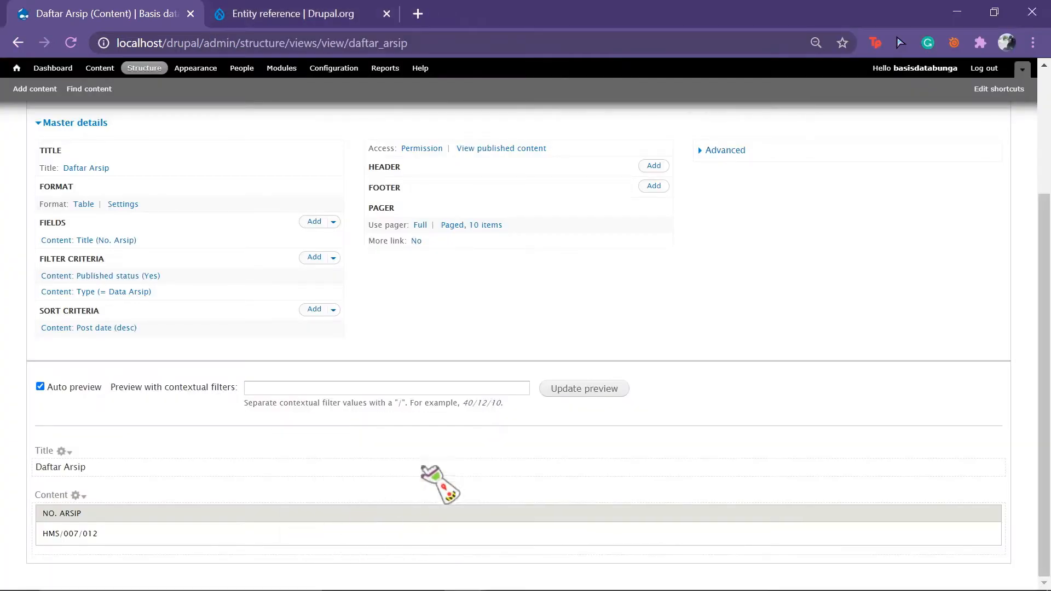
Search the fields available to add for "data arsip" and select Keterangan Keaslian, Kode Klasifikasi and Nomor Box.
scroll(268, 201, up, 3)
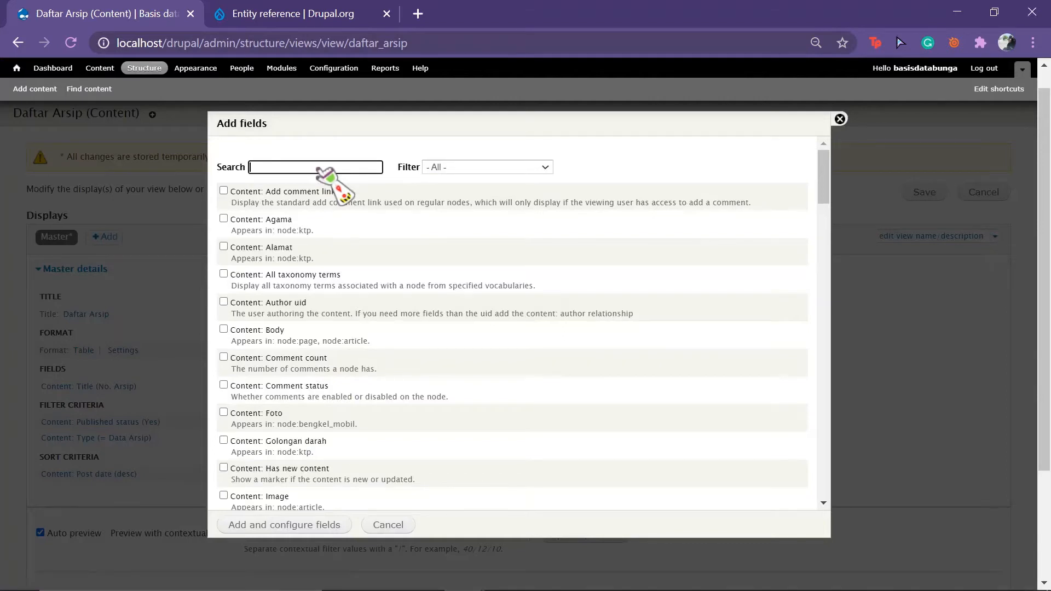
text(data arsip)
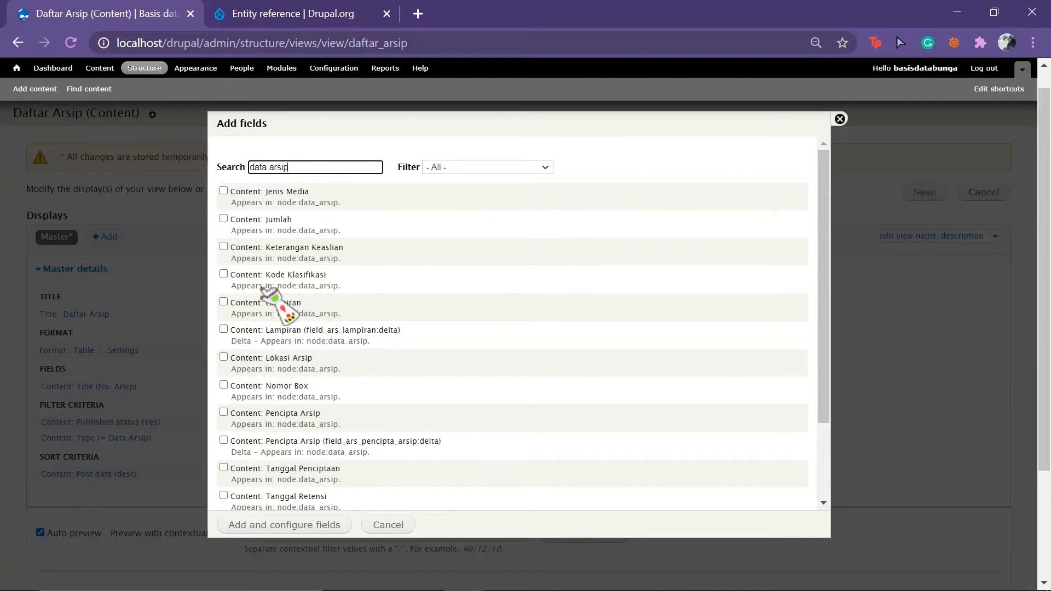
click(224, 246)
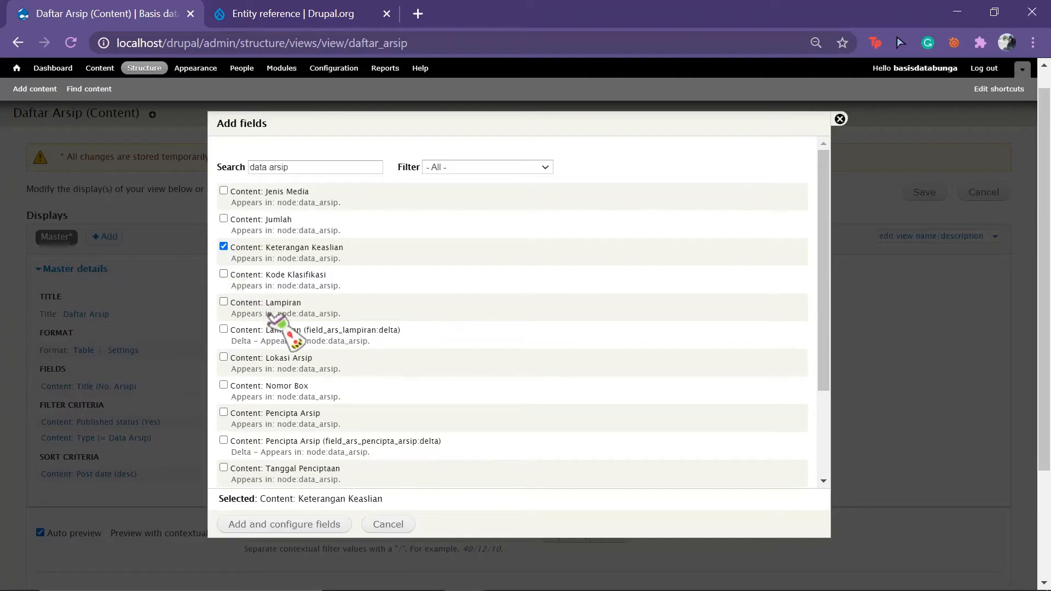
click(224, 273)
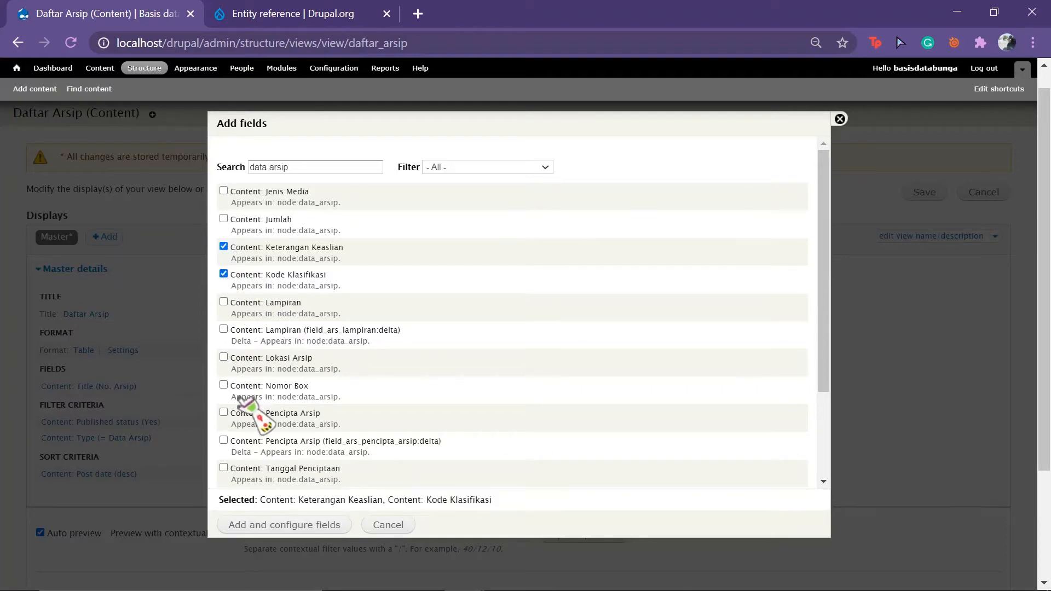
scroll(241, 402, down, 1)
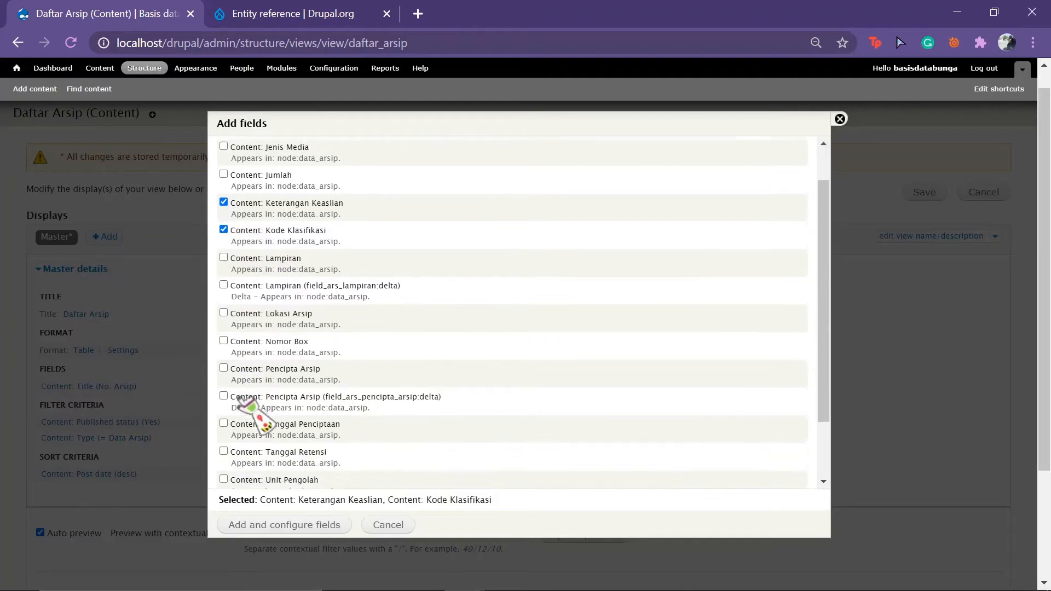
click(223, 339)
scroll(290, 427, down, 1)
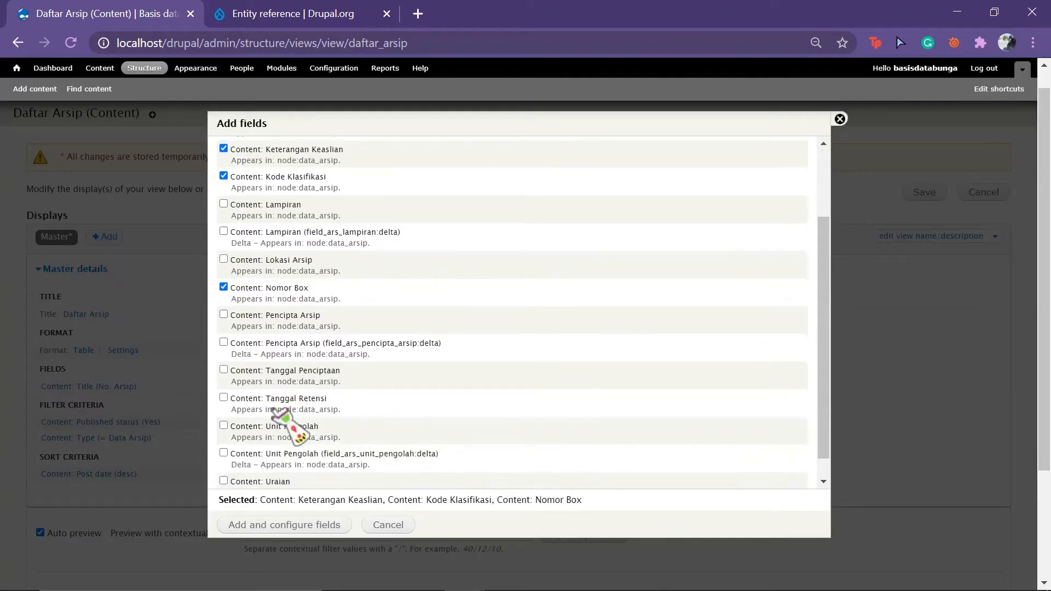
Also select the Tanggal Penciptaan, Tanggal Retensi and Uraian fields, and add all the selected fields to the view.
click(224, 369)
click(224, 398)
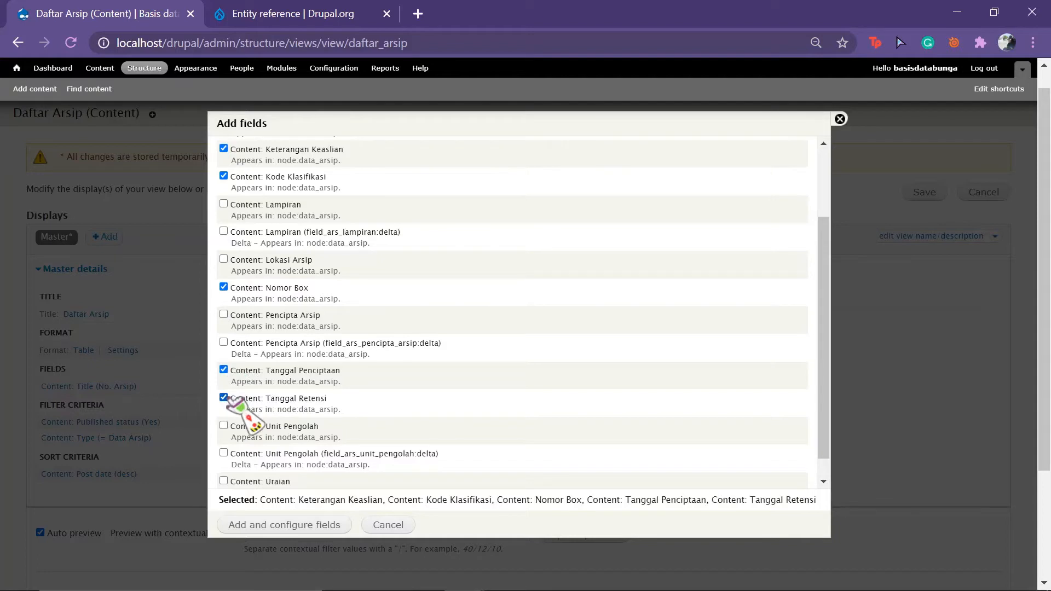
scroll(241, 427, down, 1)
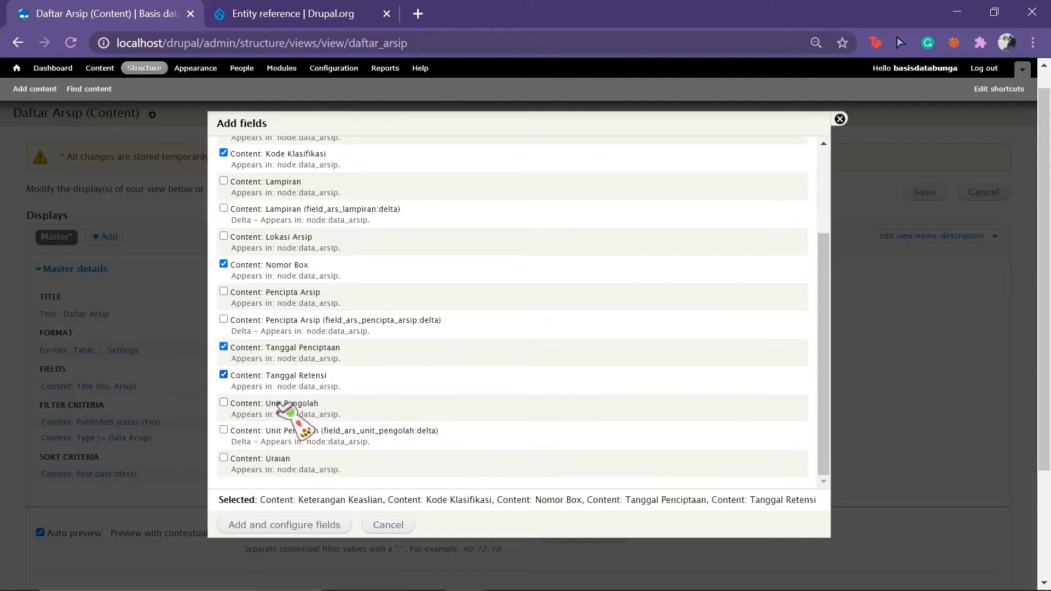
click(224, 458)
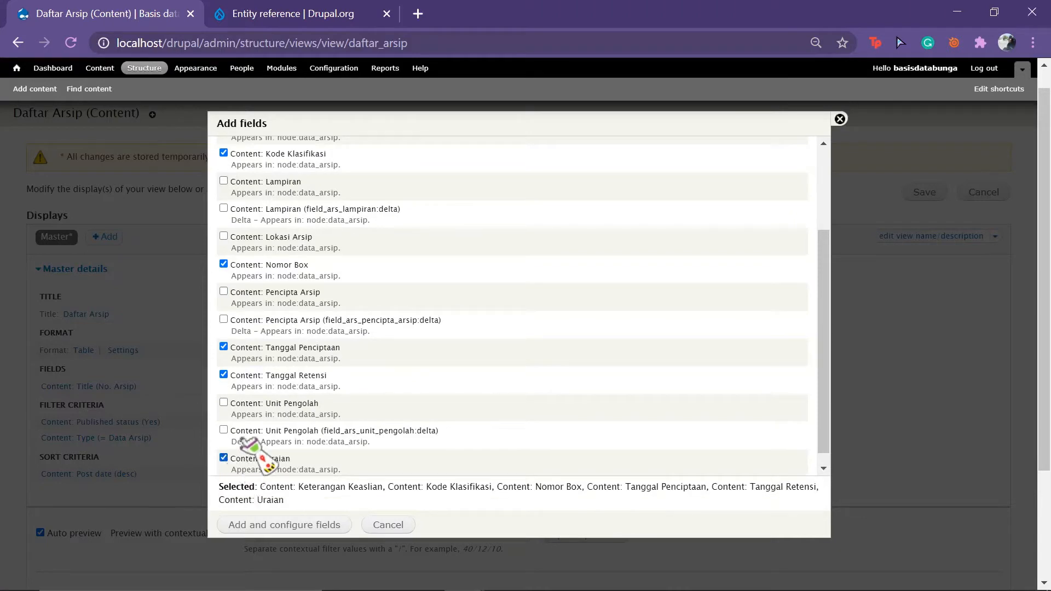
scroll(313, 366, up, 5)
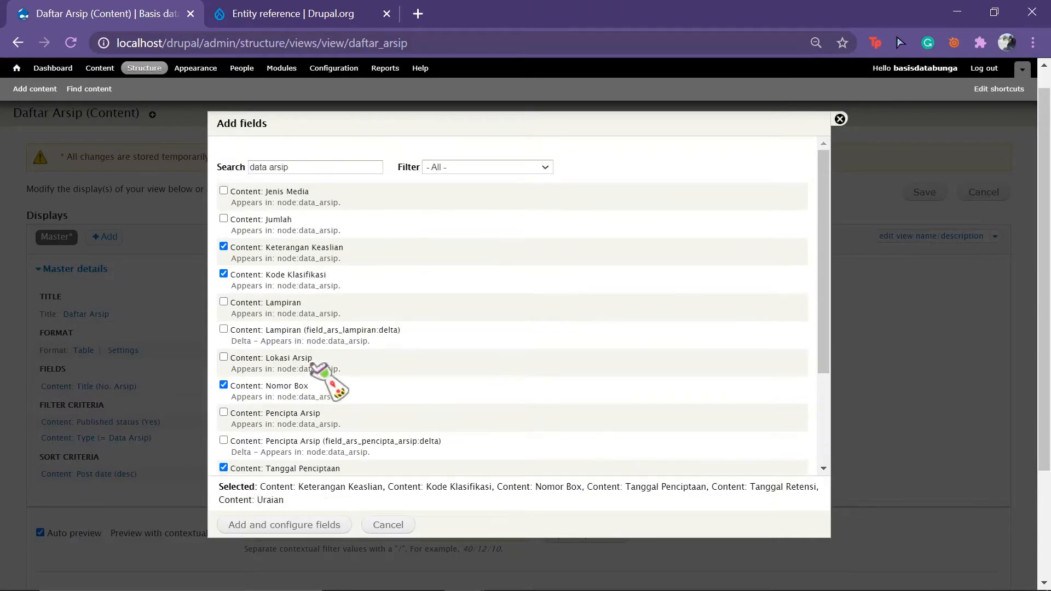
scroll(313, 365, down, 1)
scroll(313, 366, down, 2)
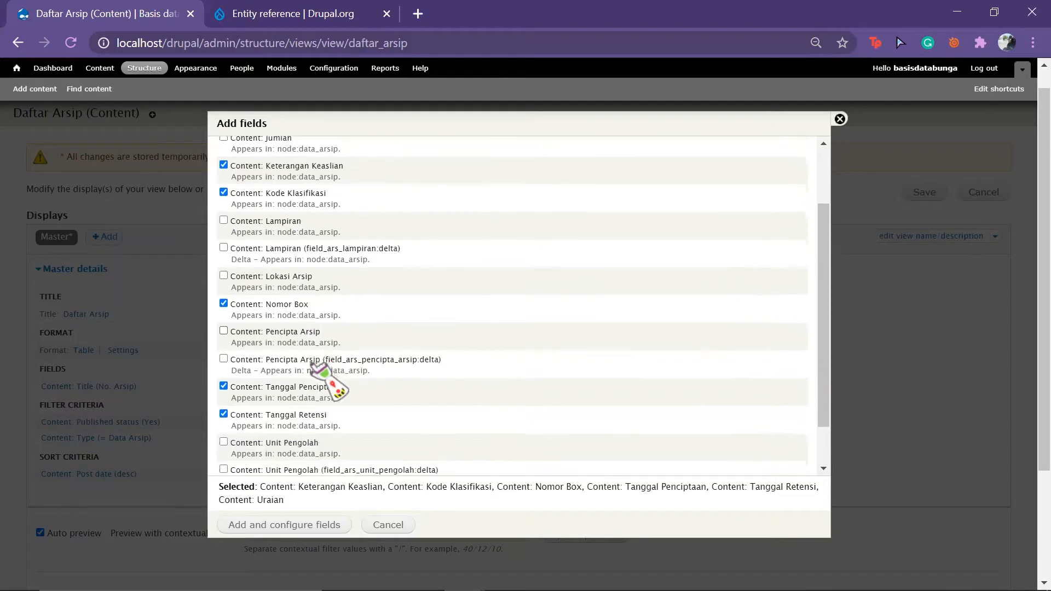
click(298, 527)
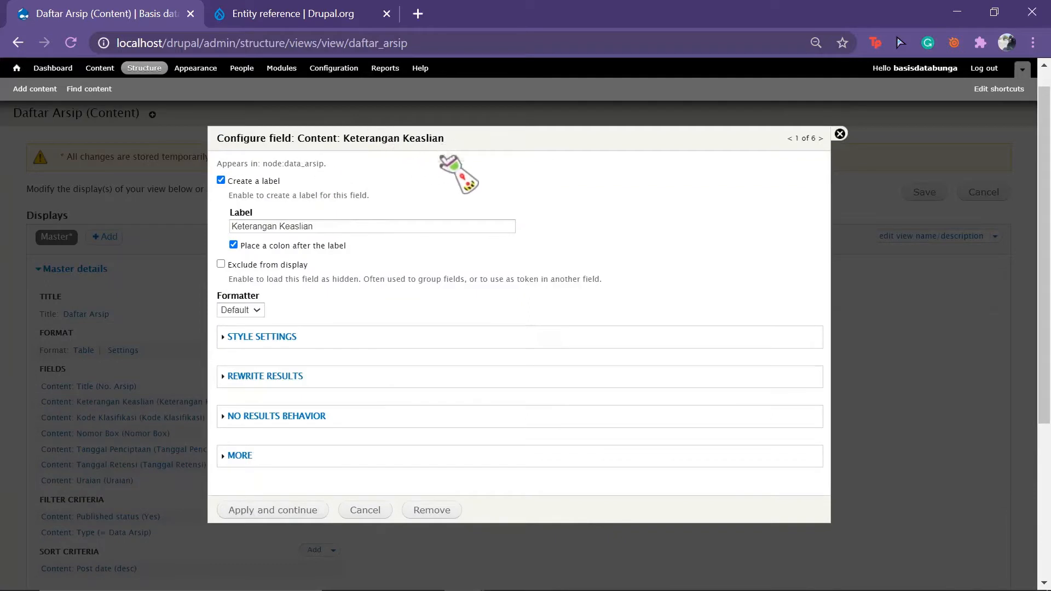
Shorten the Keterangan Keaslian field's label to Ket and continue to the next field.
click(322, 227)
drag(318, 228, 257, 236)
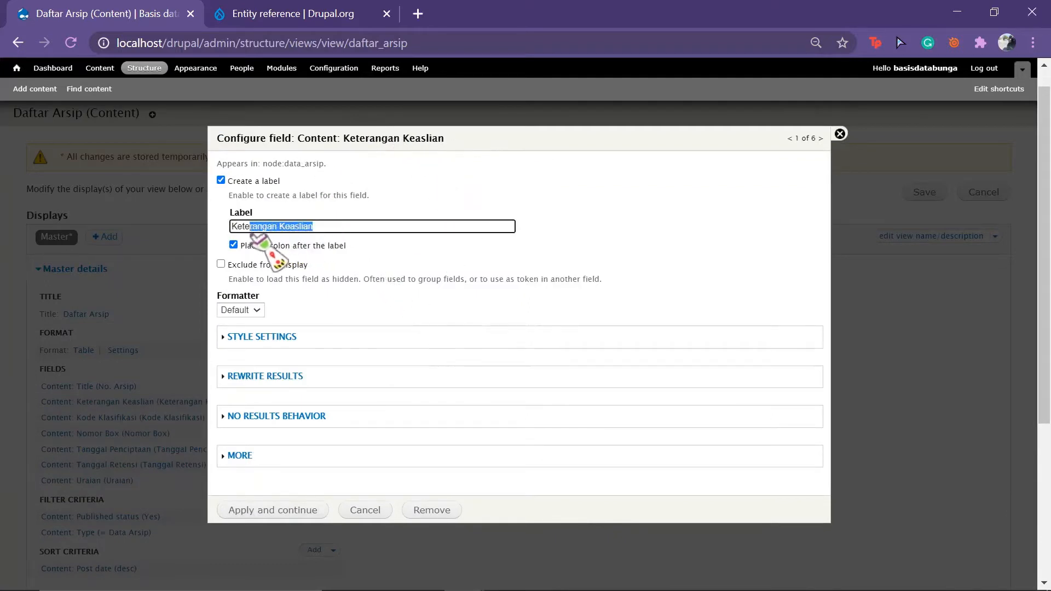
text(Kete)
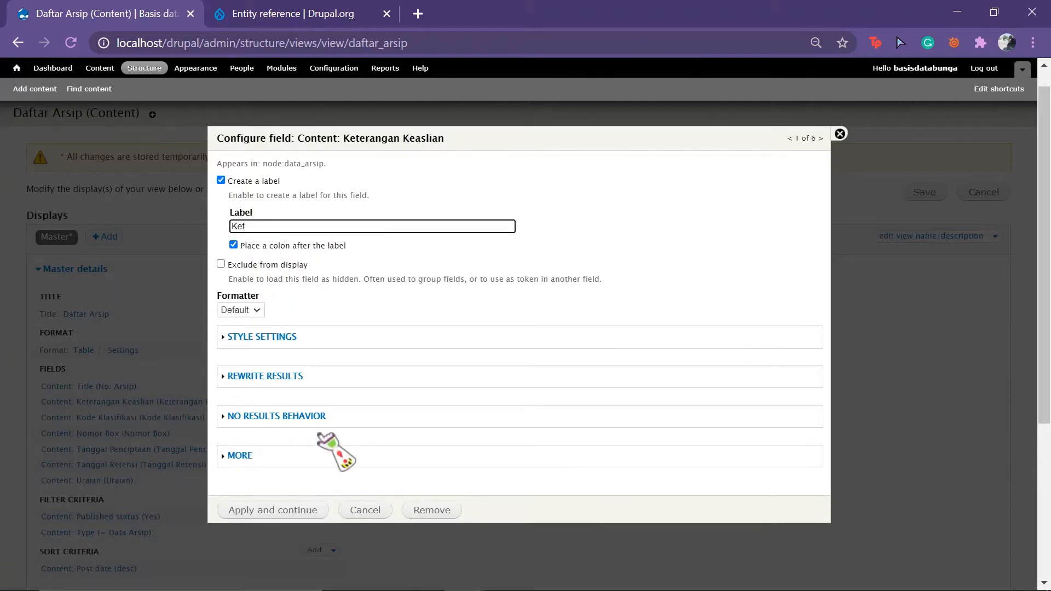
scroll(319, 435, down, 1)
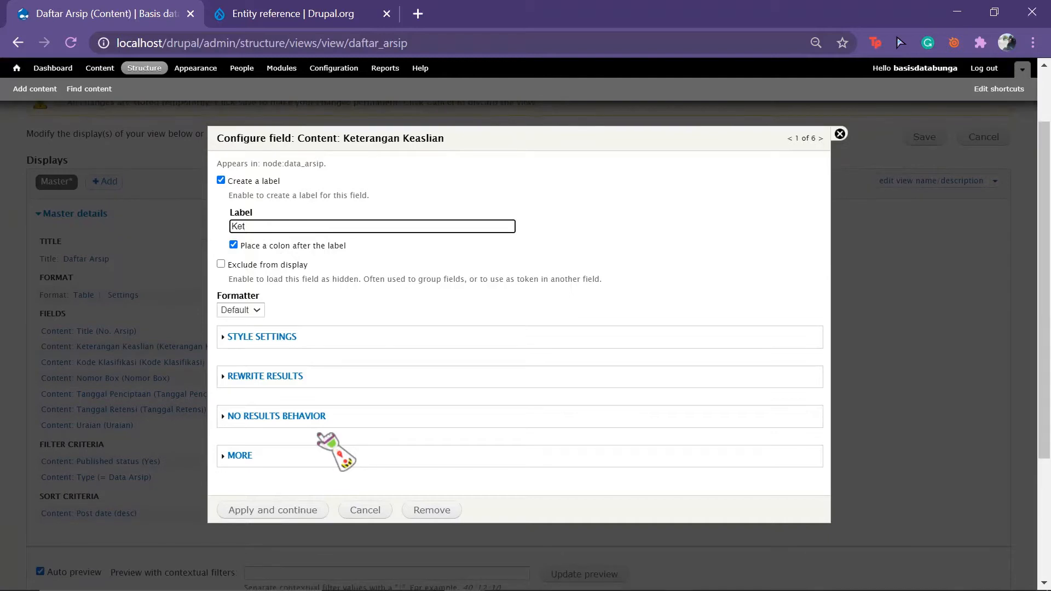
scroll(318, 435, up, 2)
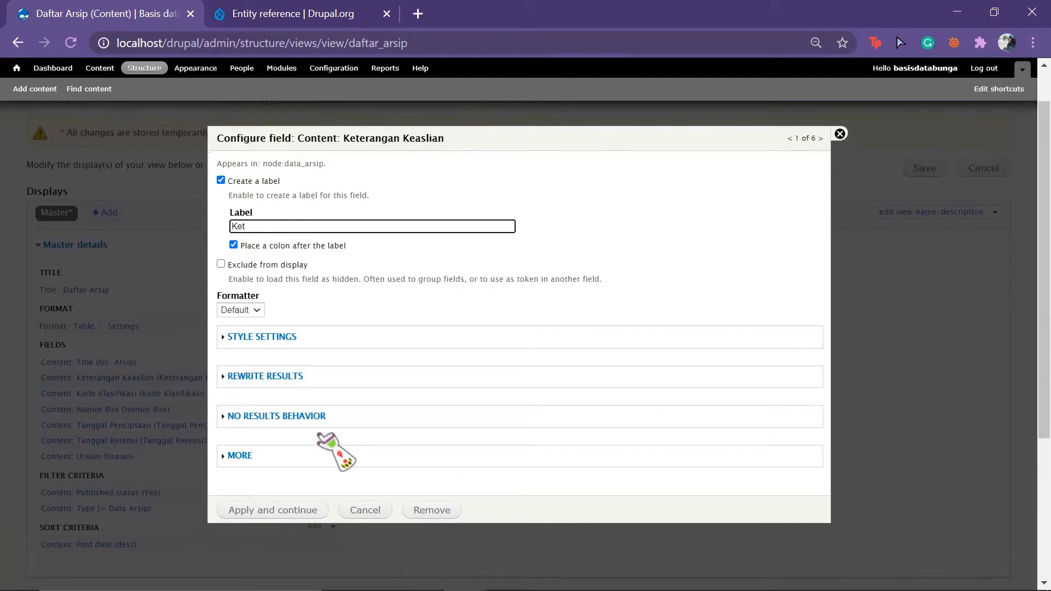
click(274, 510)
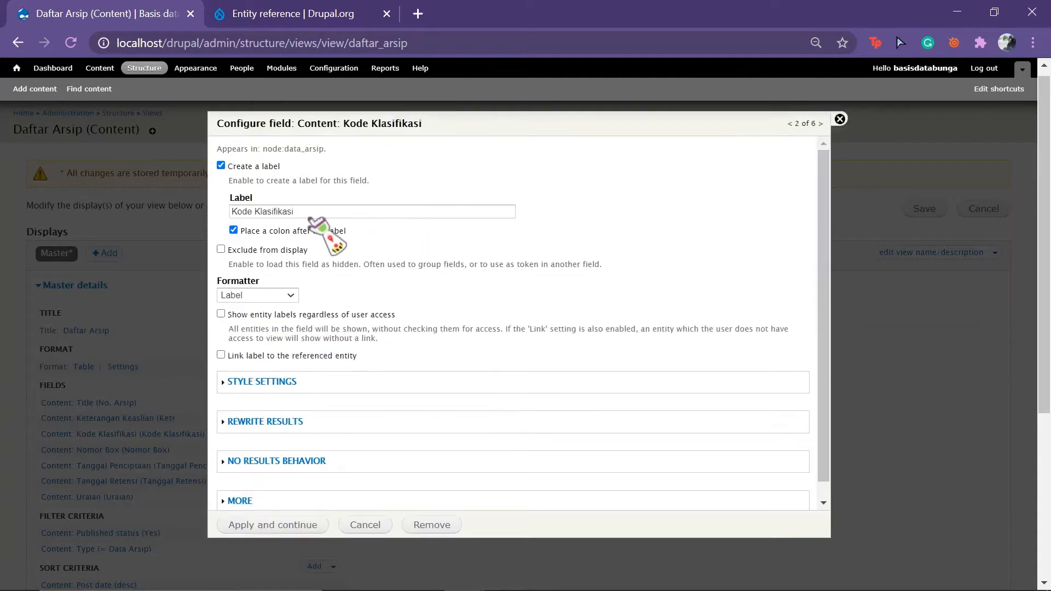
Label the Kode Klasifikasi field Klasifikasi and the Nomor Box field No. Box, applying each.
click(255, 212)
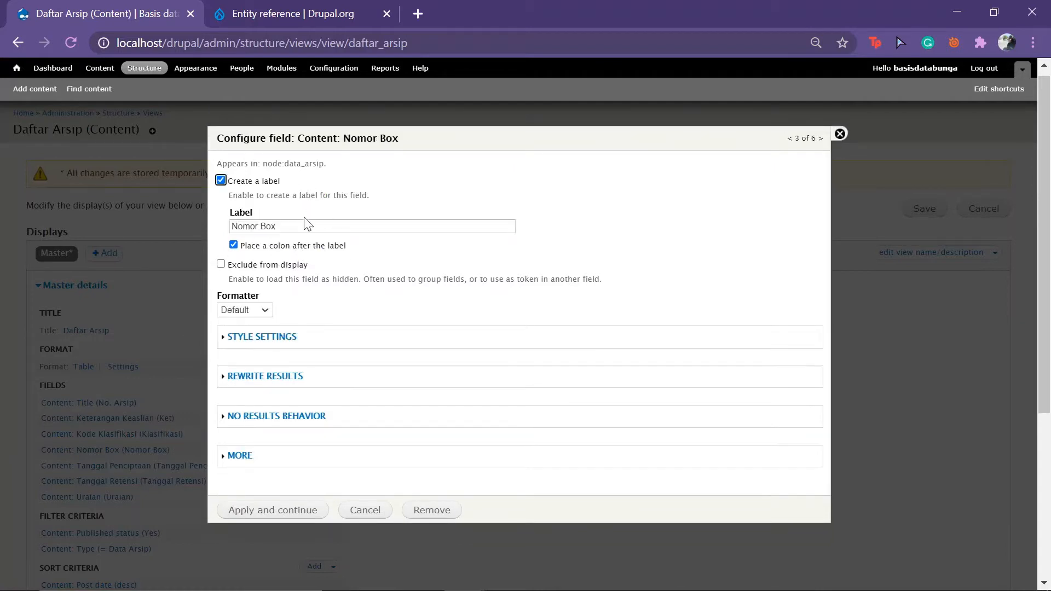
click(286, 227)
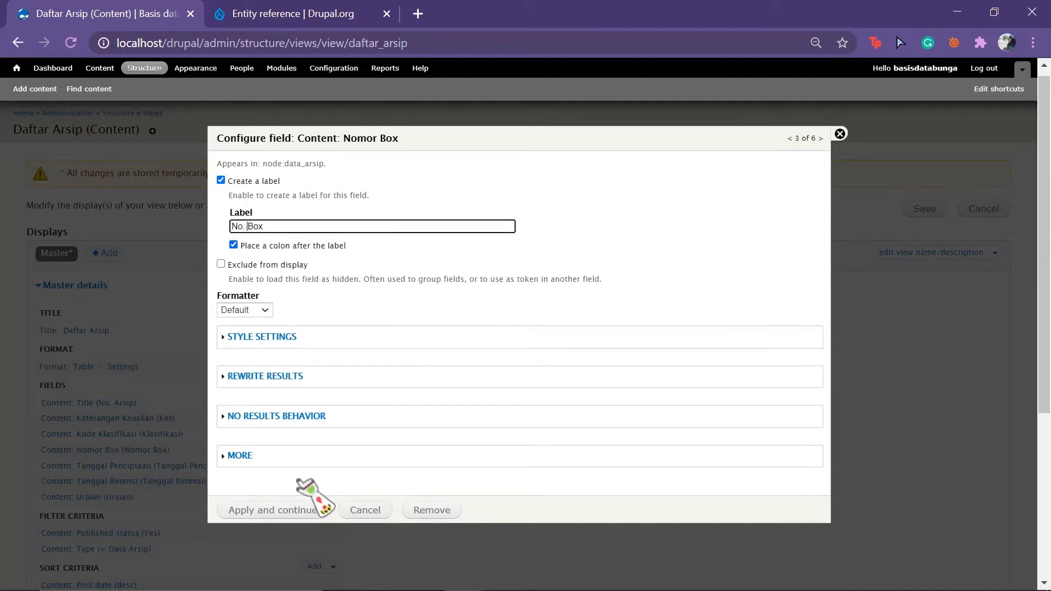
click(287, 511)
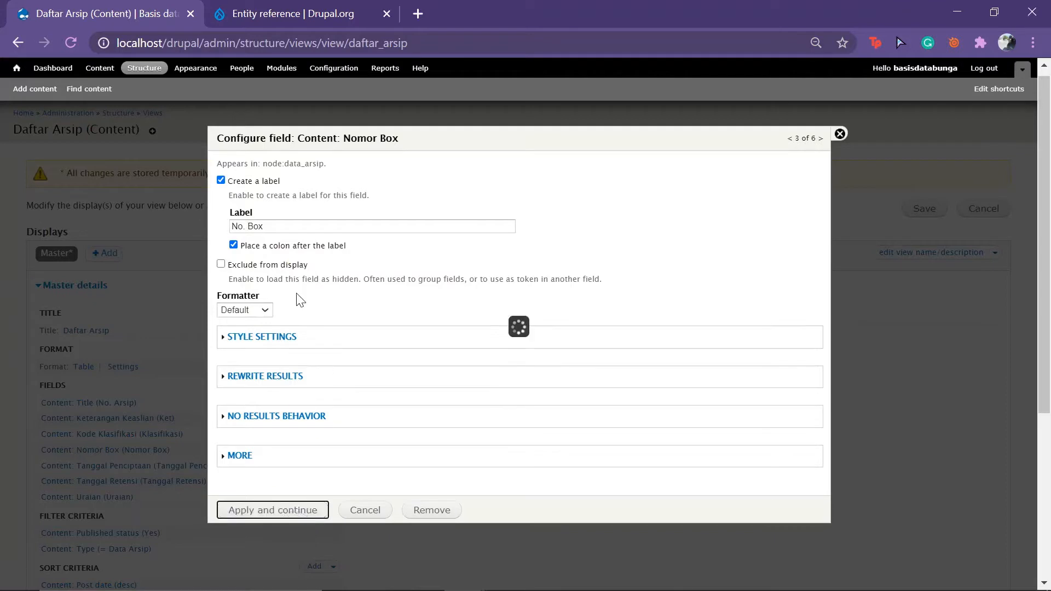
Shorten the Tanggal Penciptaan field's label to Tanggal and continue to the next field.
click(317, 215)
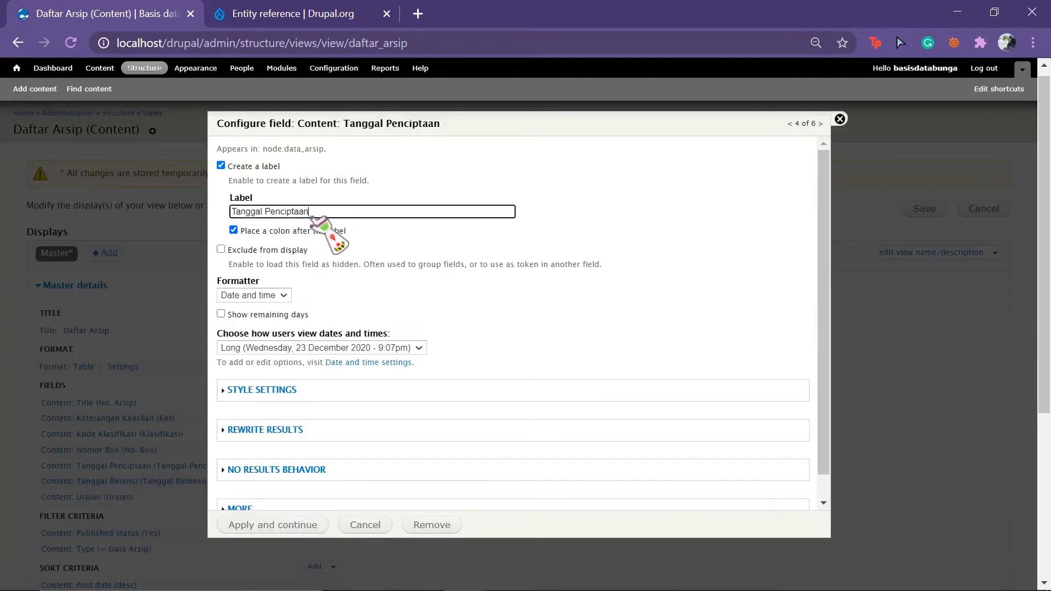
drag(312, 216, 266, 215)
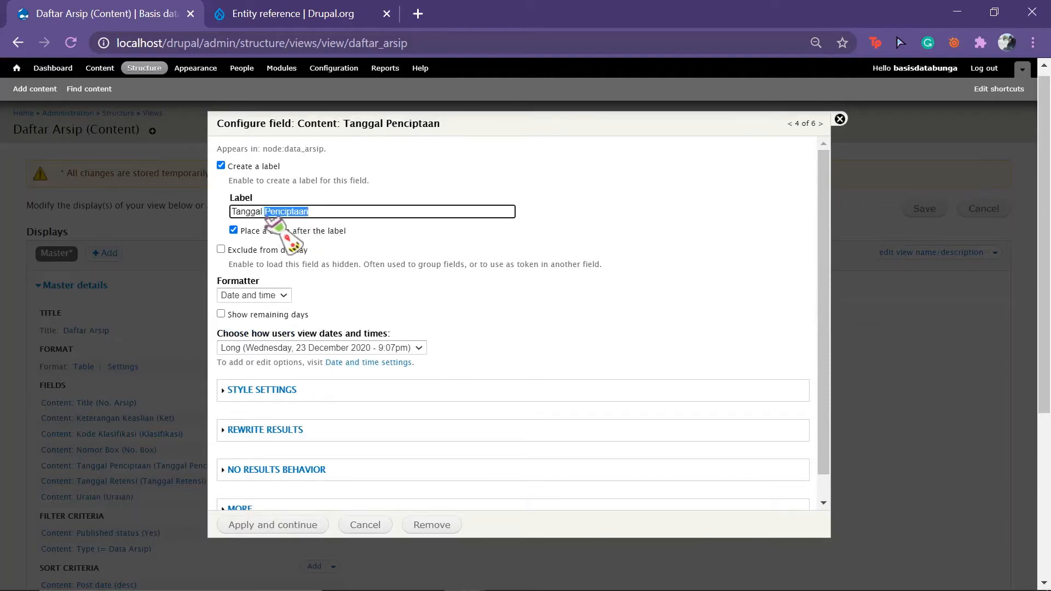
click(277, 525)
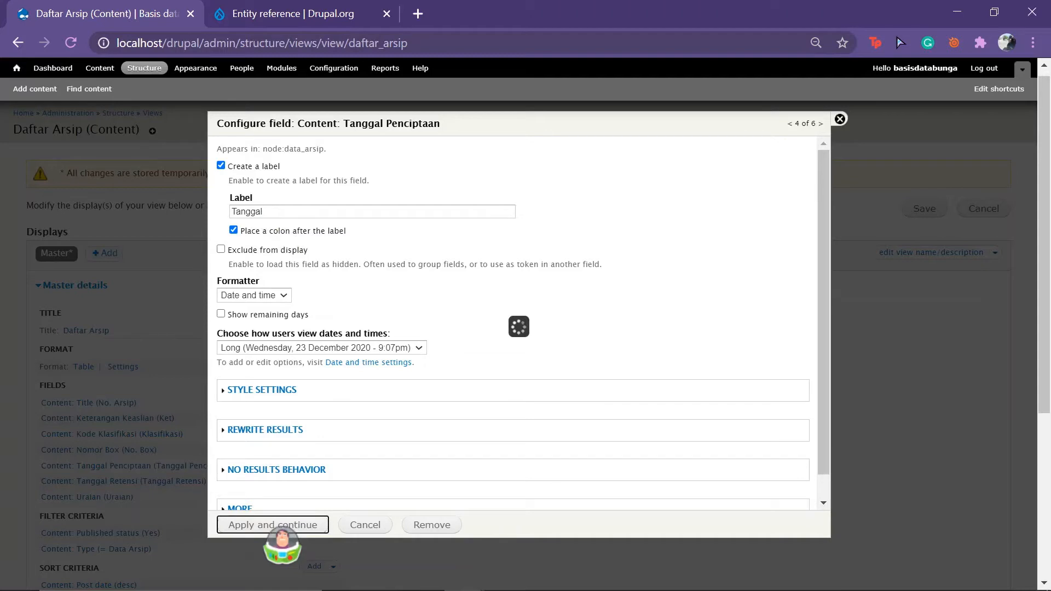
Label the Tanggal Retensi field Retensi with the Short date format, and apply it and the Uraian field with its default settings.
click(265, 212)
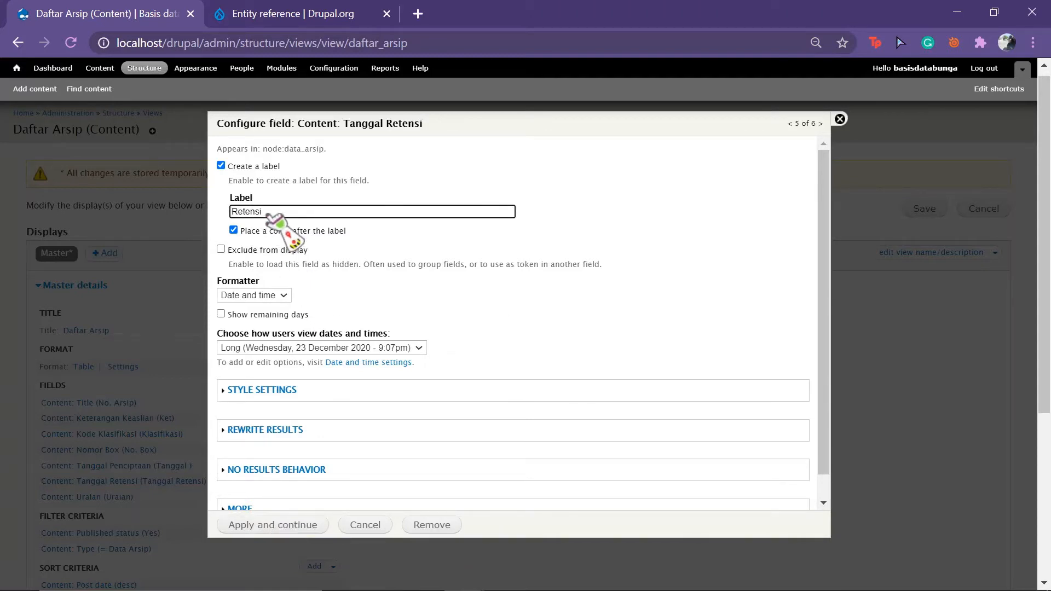
click(340, 348)
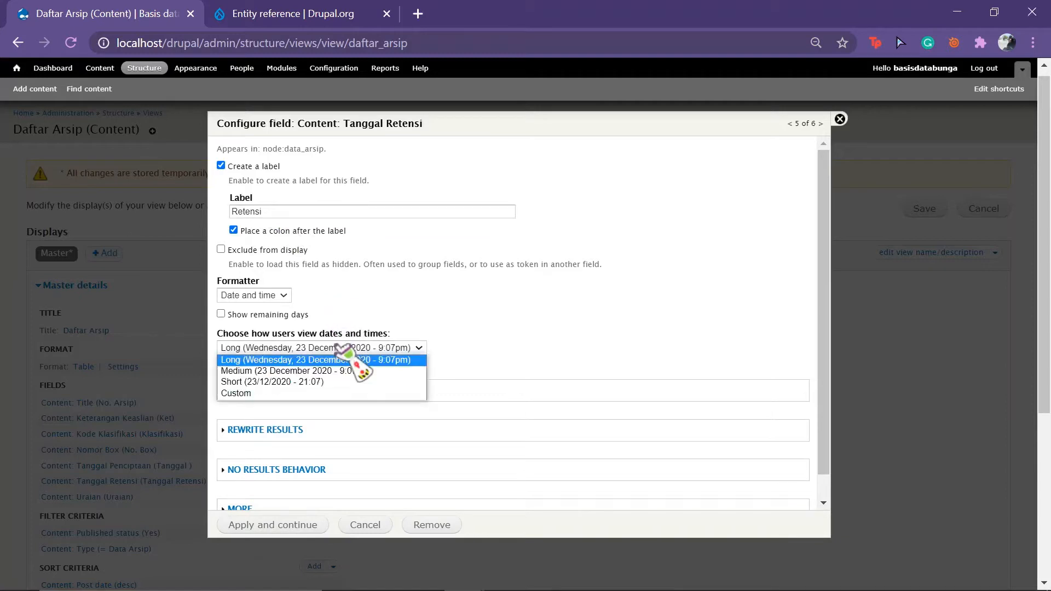
click(334, 382)
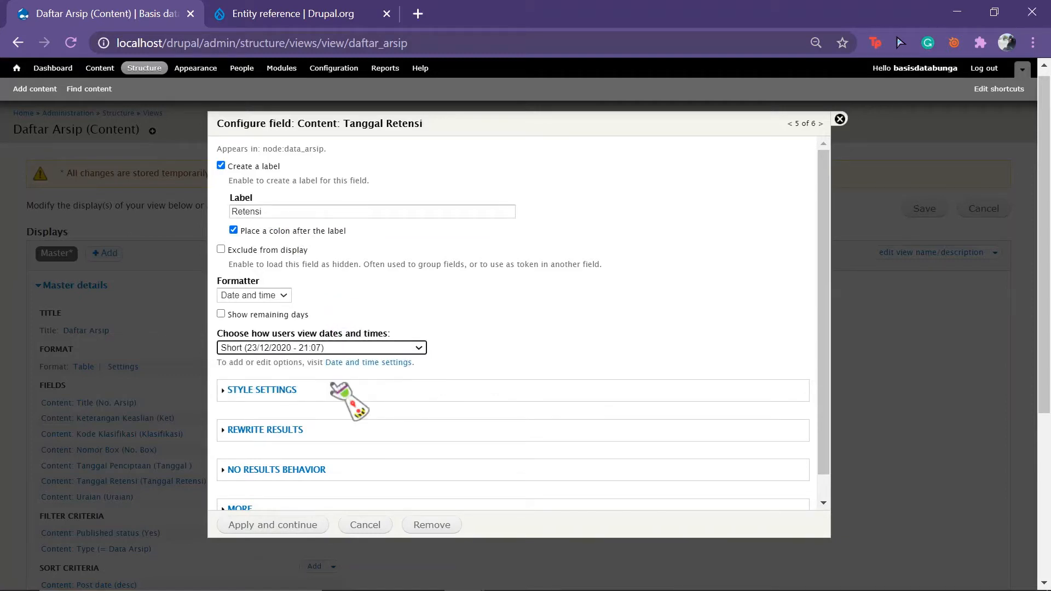
click(278, 527)
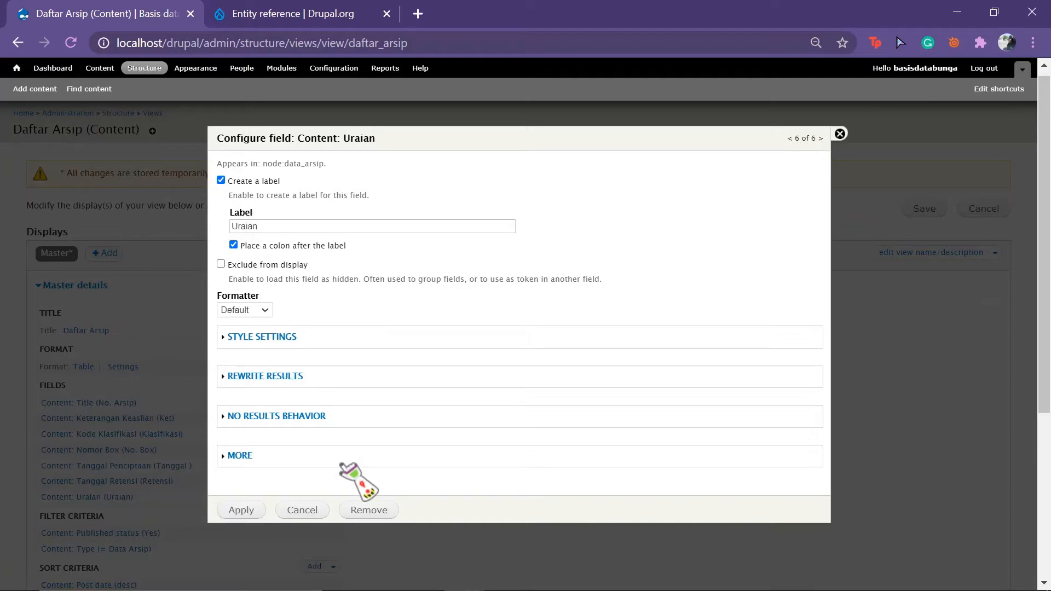
click(239, 510)
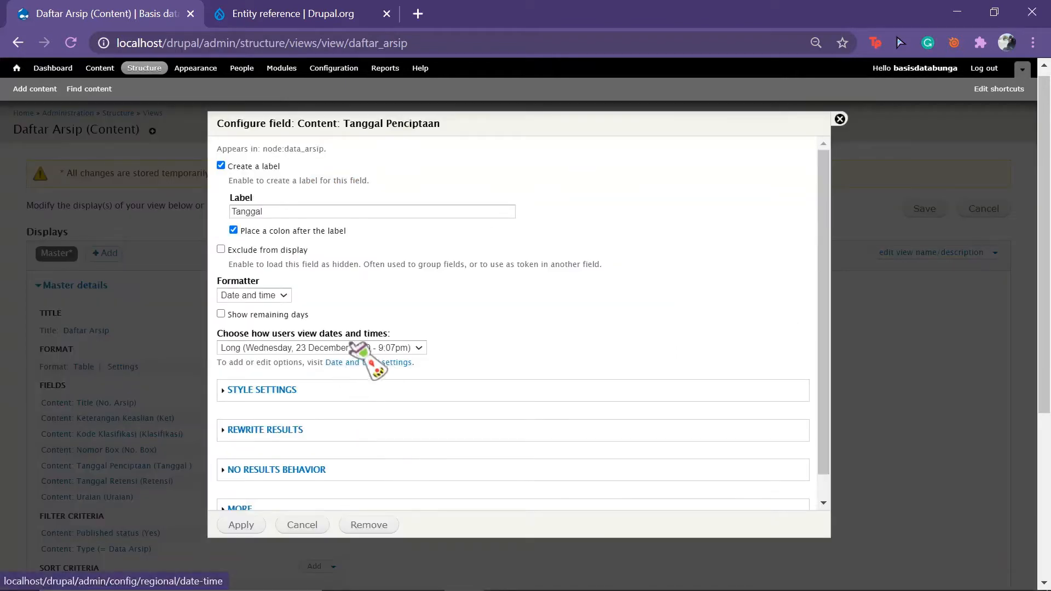
Set the Tanggal Penciptaan field's date display to the Short format, apply it and check the table preview.
click(350, 347)
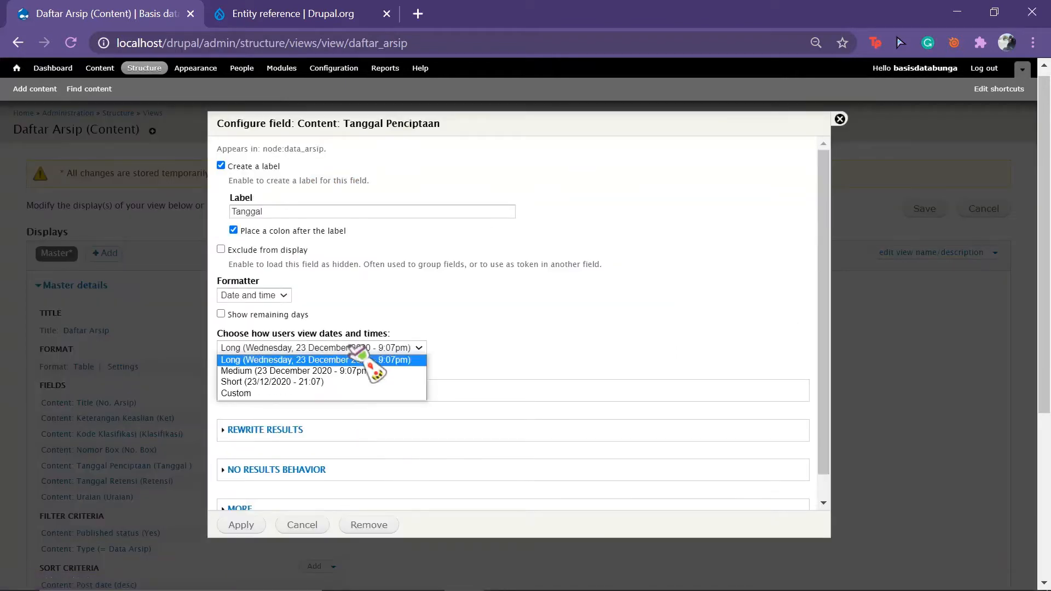
click(320, 385)
click(241, 525)
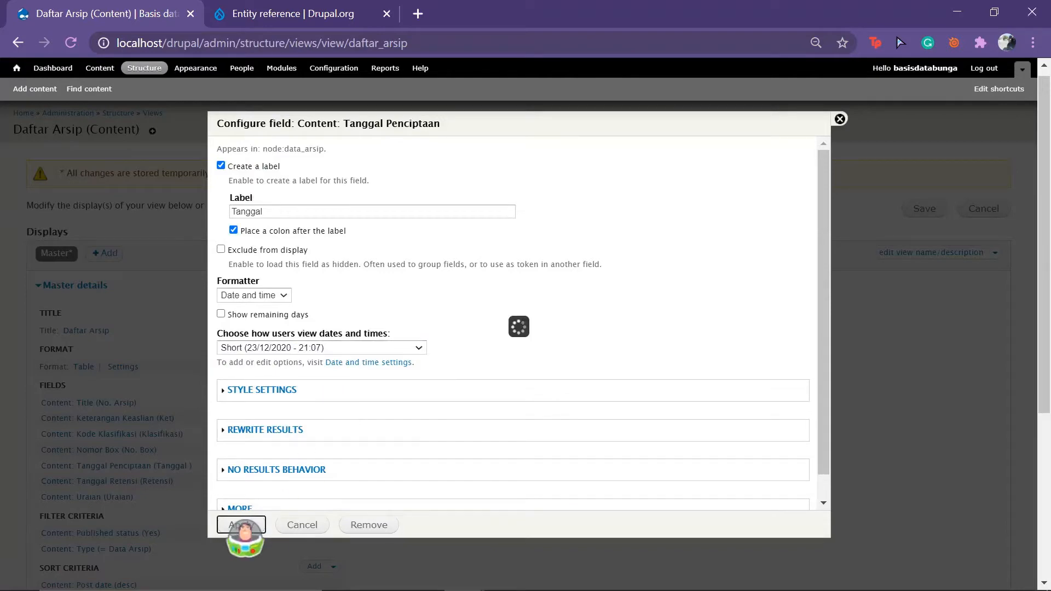
scroll(249, 525, down, 5)
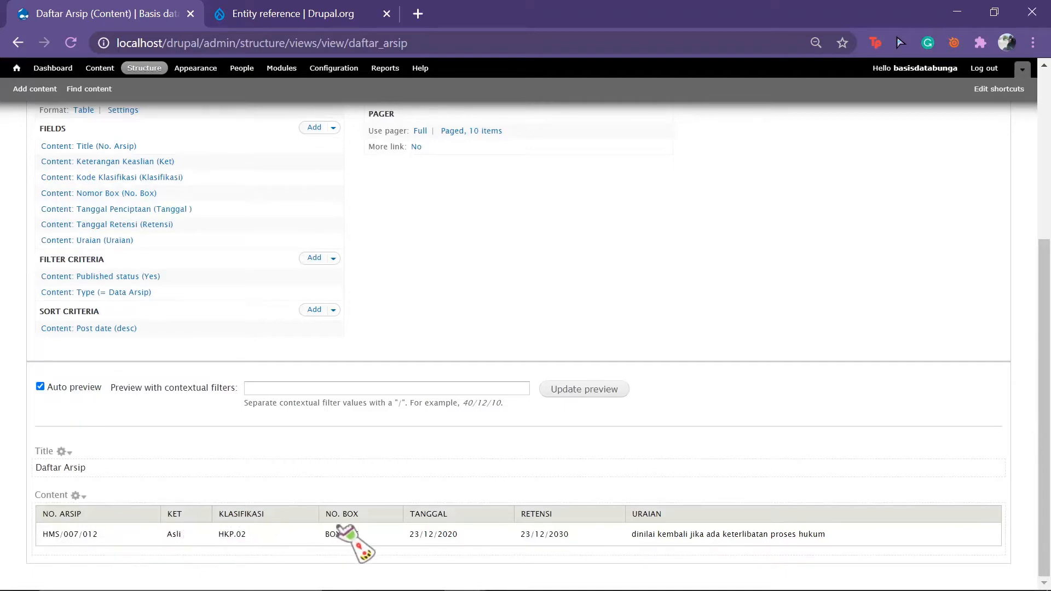
Find the Link to edit content and Link to delete content fields and add both to the view.
scroll(581, 523, up, 3)
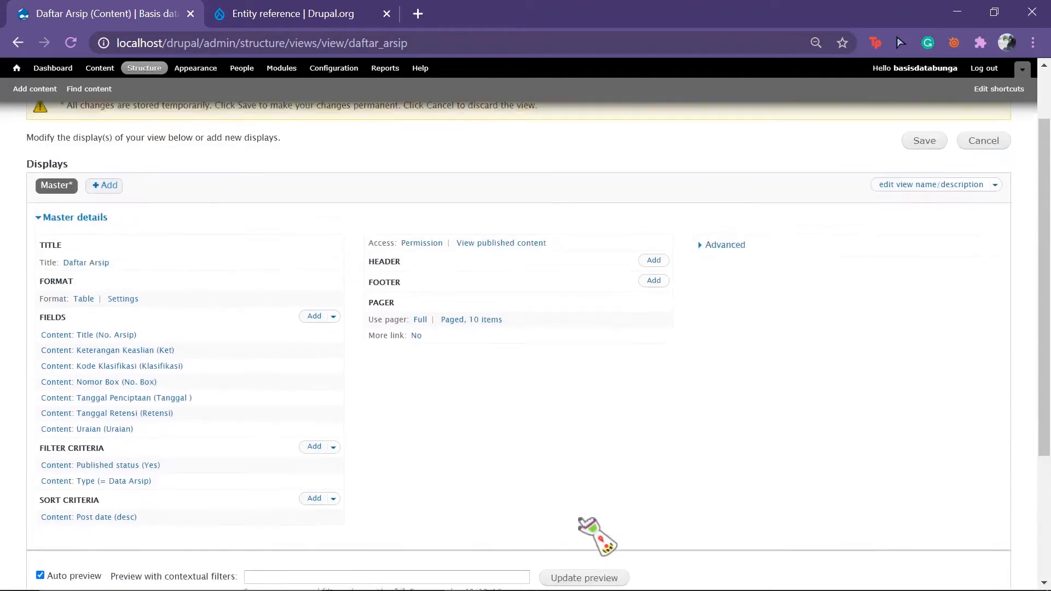
click(313, 329)
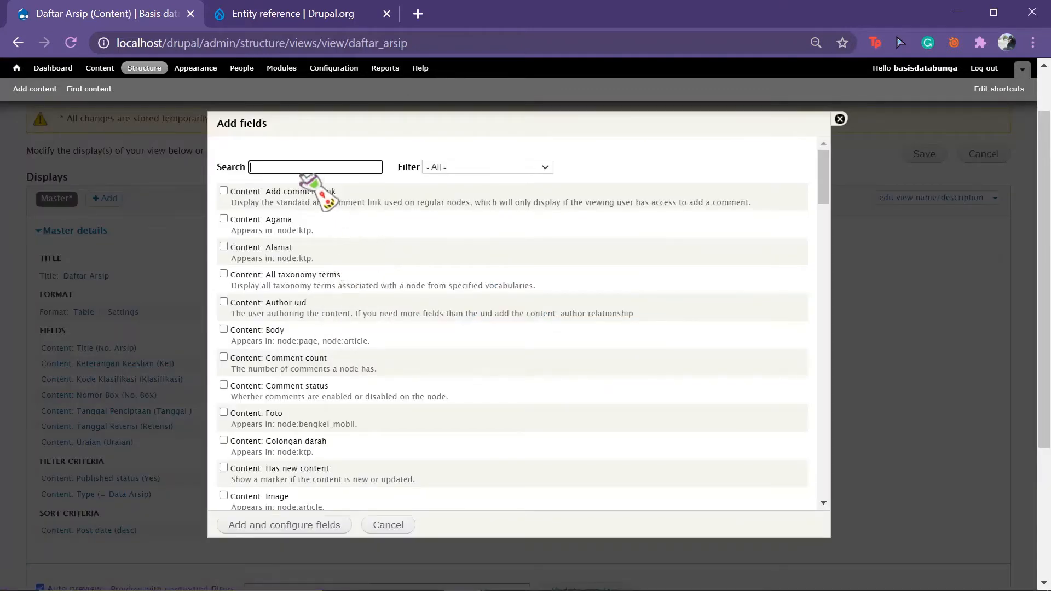
text(dit)
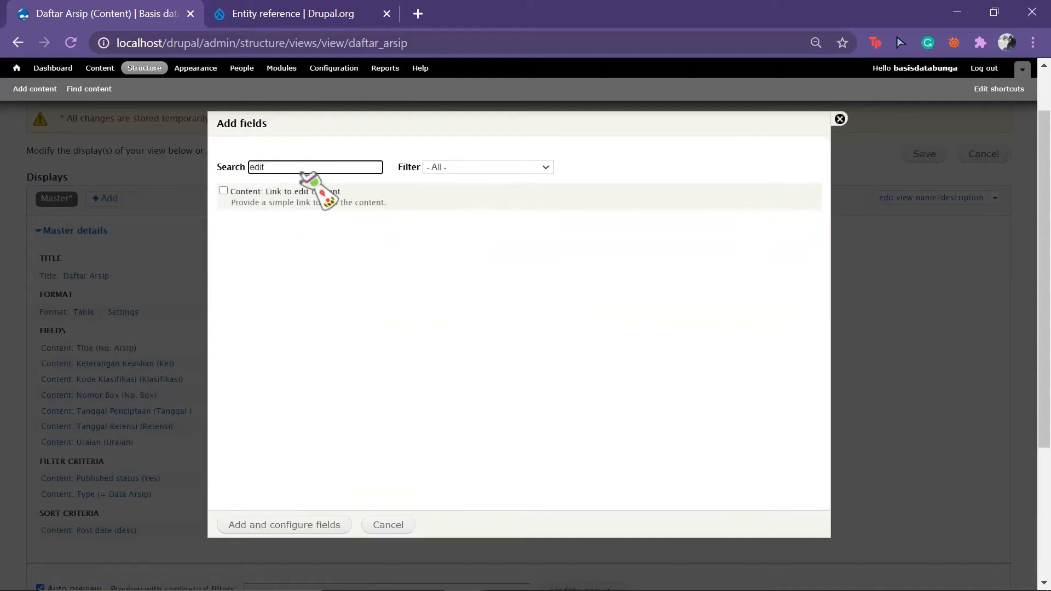
click(223, 190)
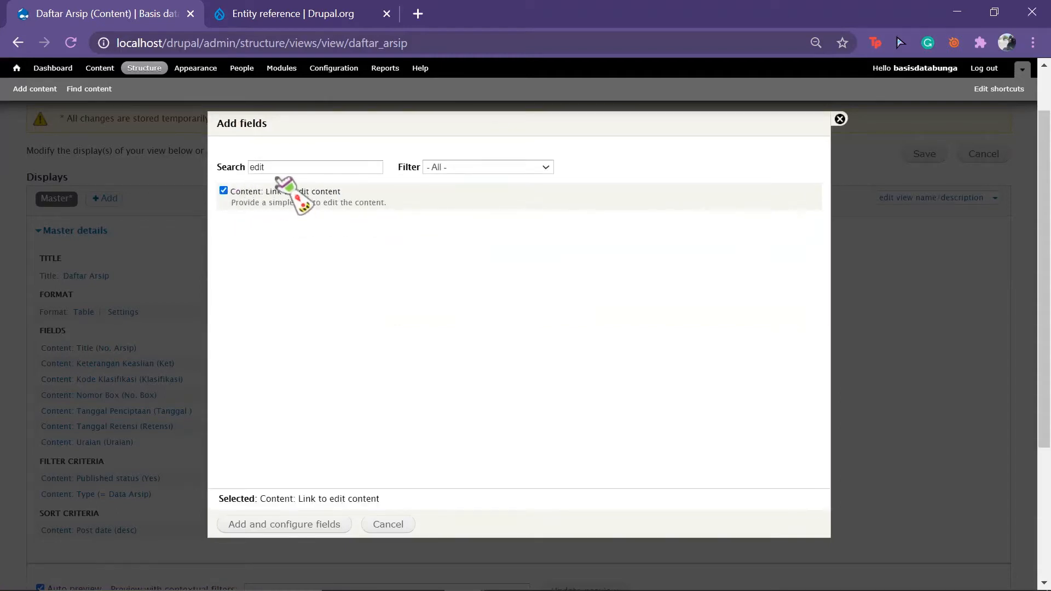
double_click(252, 170)
text(delete)
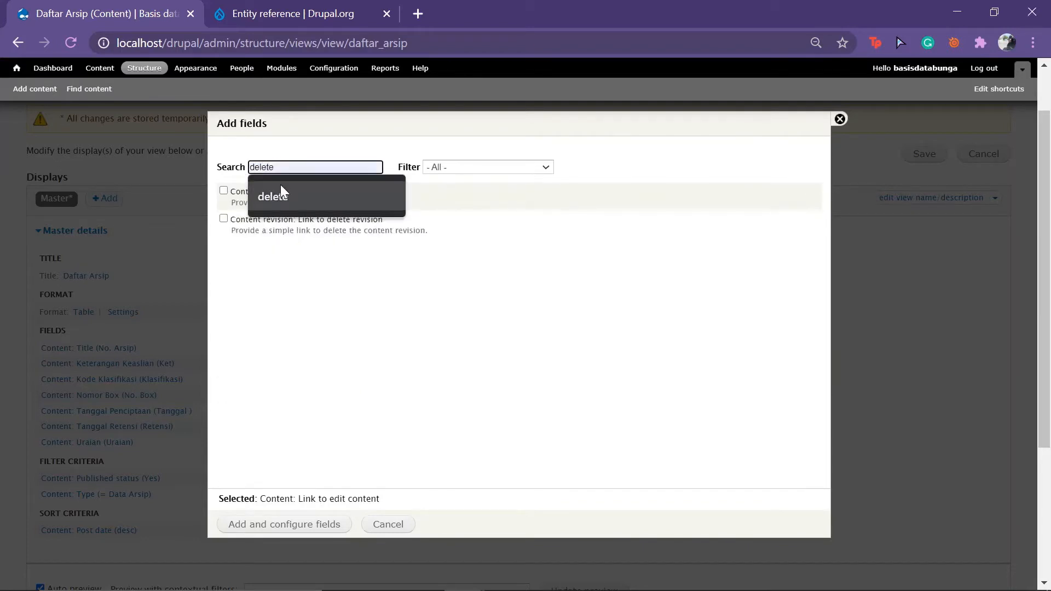
click(282, 195)
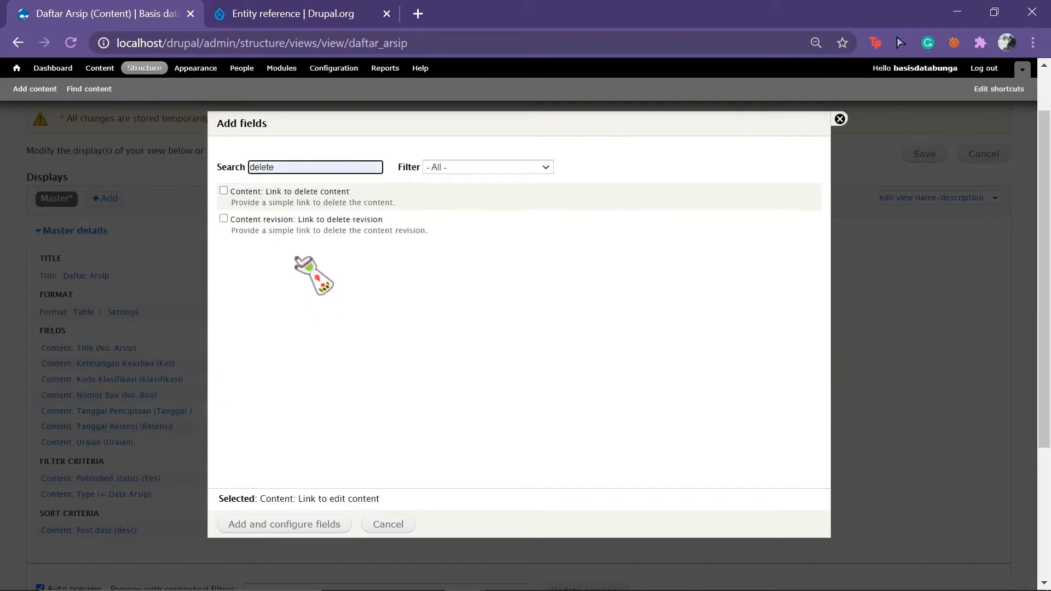
click(223, 190)
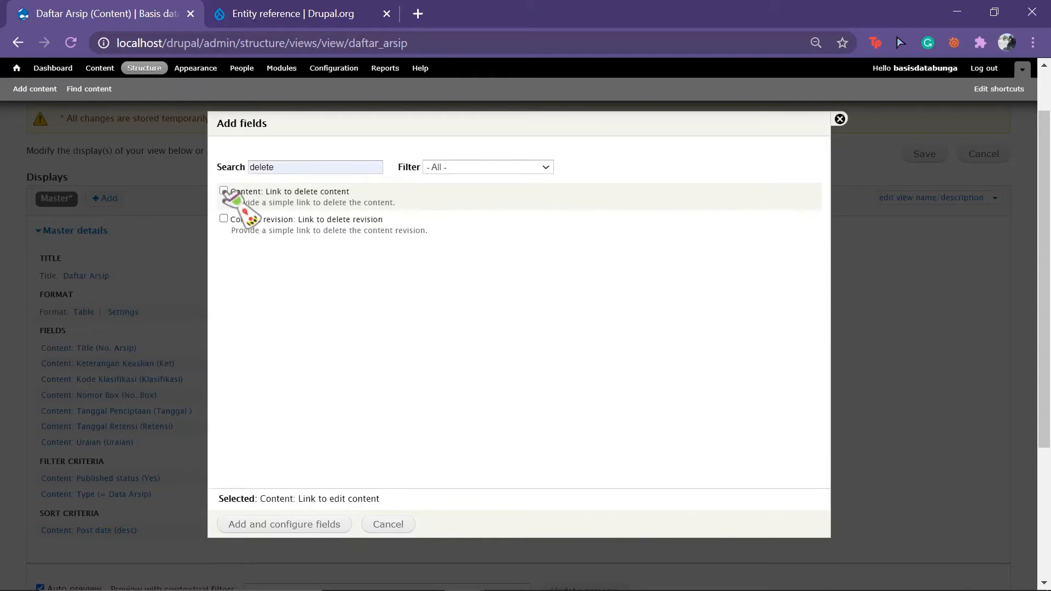
click(297, 530)
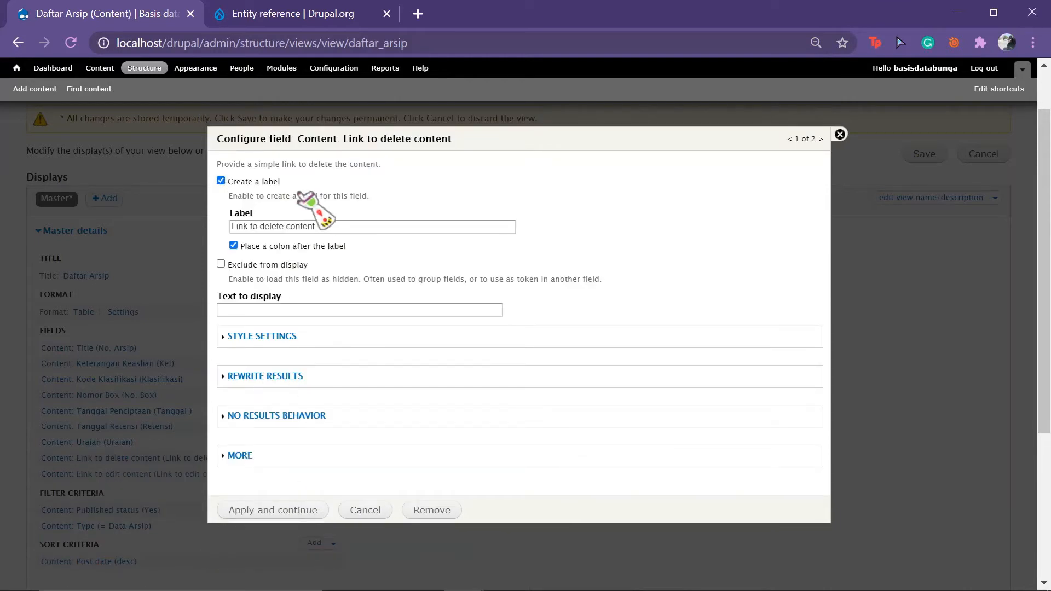
Turn off the label and enable Exclude from display for both the delete link and edit link fields, applying each.
click(221, 181)
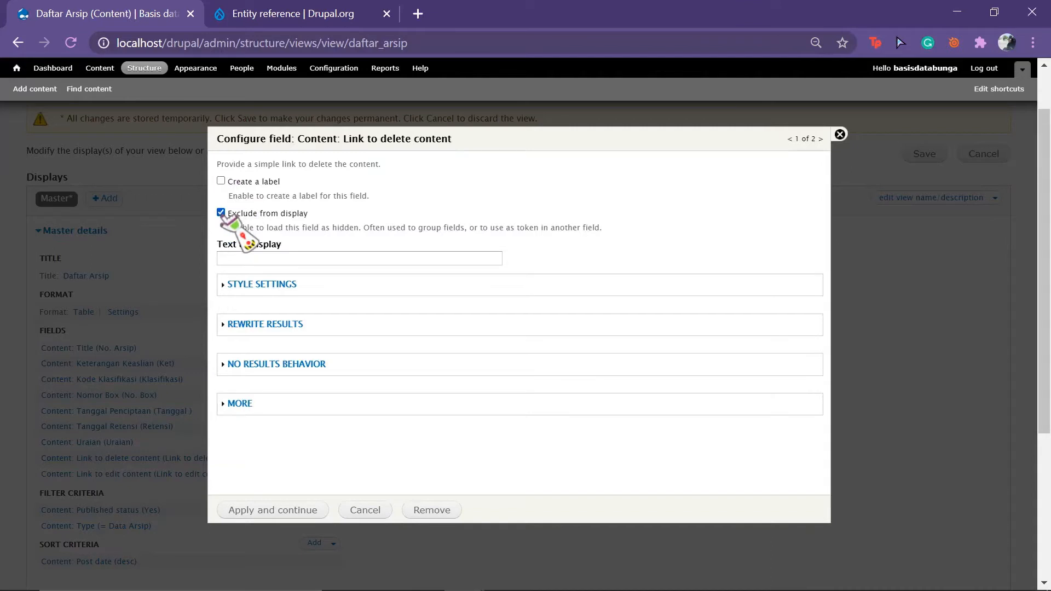
click(287, 510)
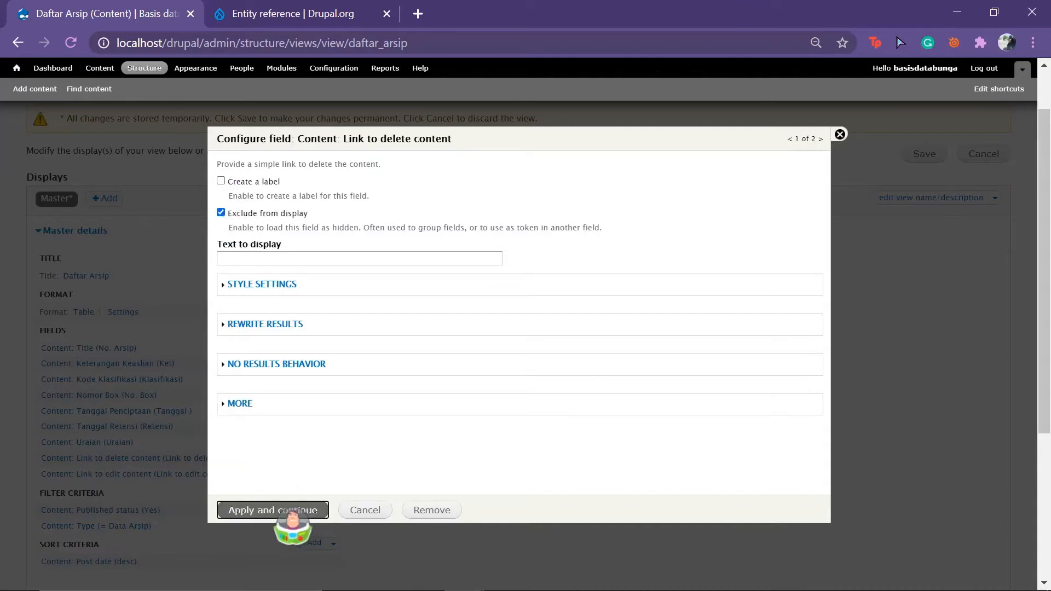
click(221, 181)
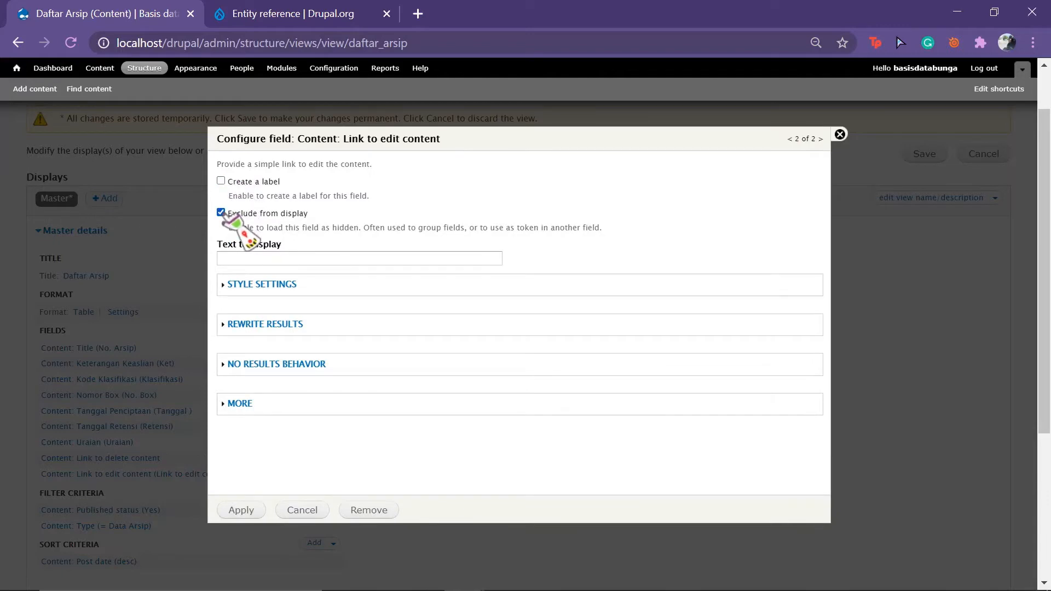
click(241, 510)
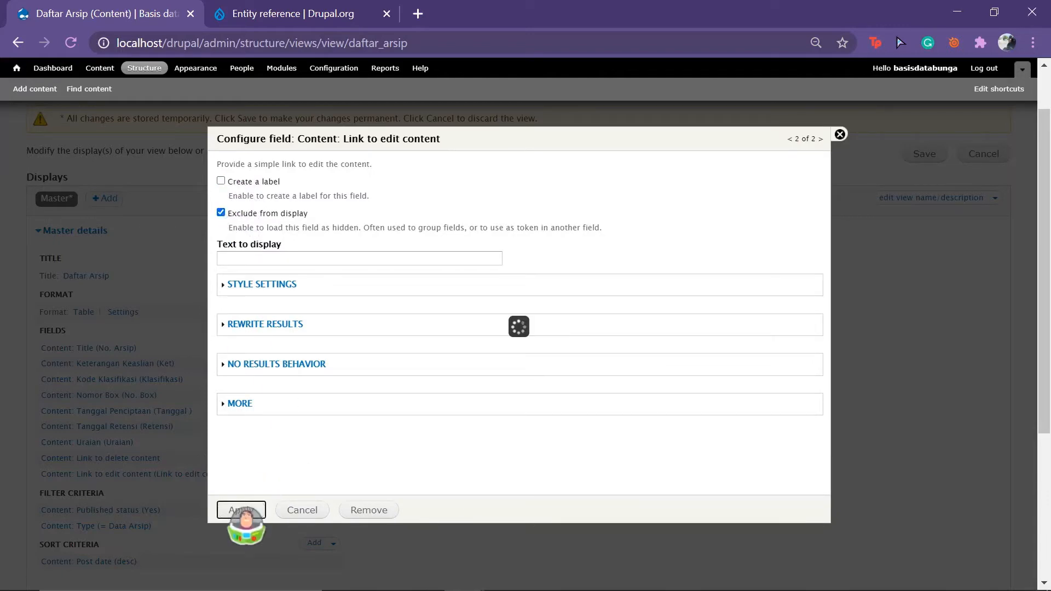
scroll(246, 520, down, 4)
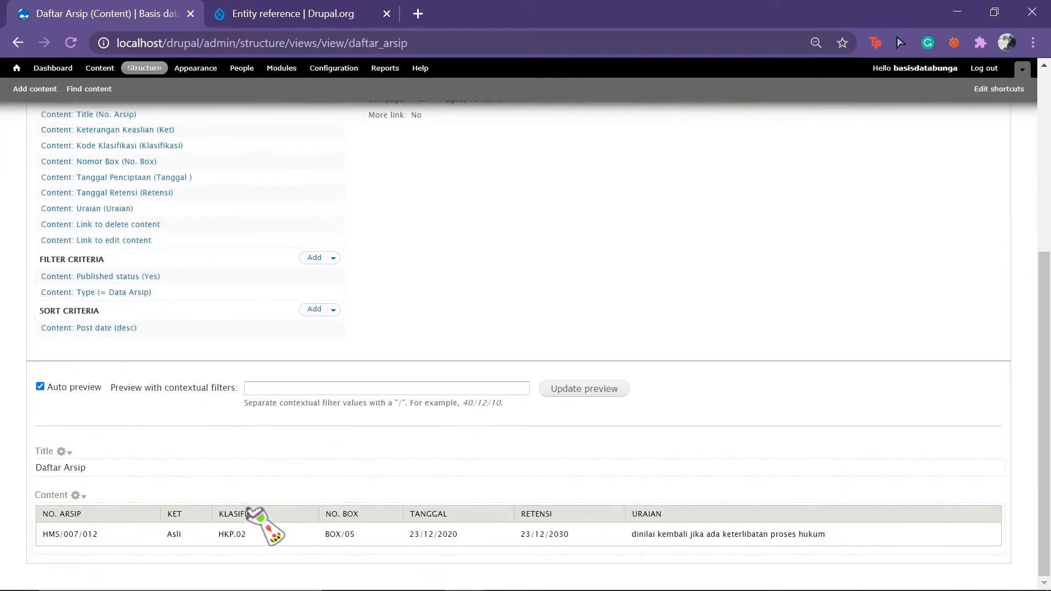
Turn off Exclude from display for the Link to delete content and Link to edit content fields, and check the preview.
scroll(249, 509, up, 5)
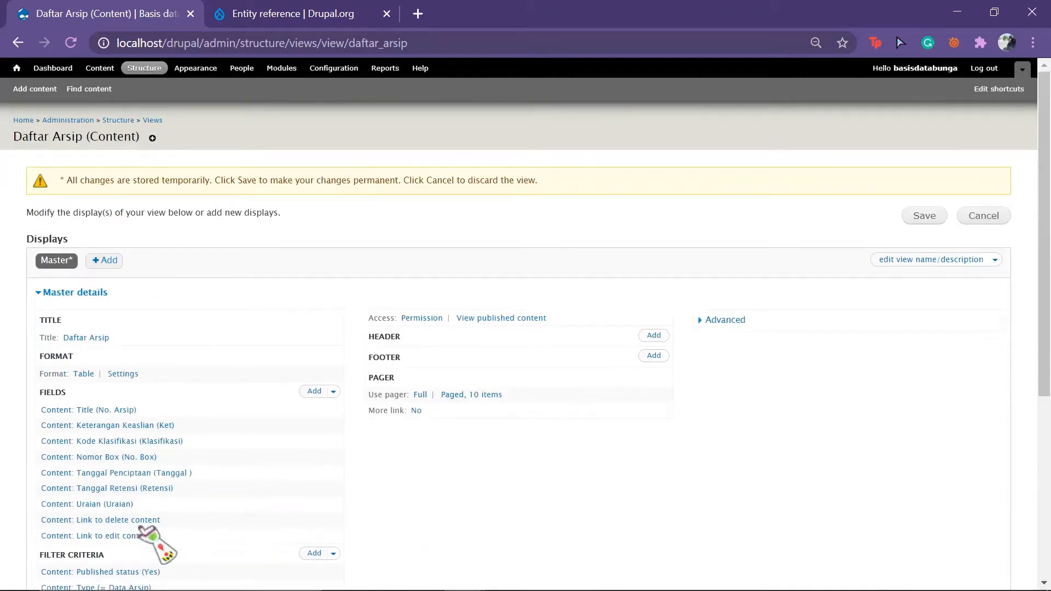
click(128, 520)
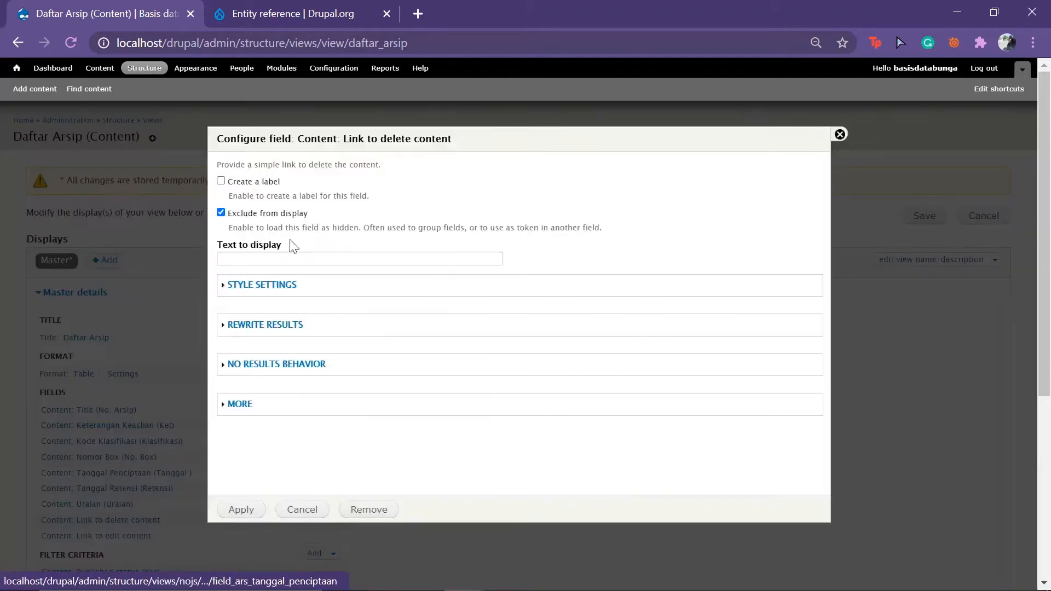
click(221, 213)
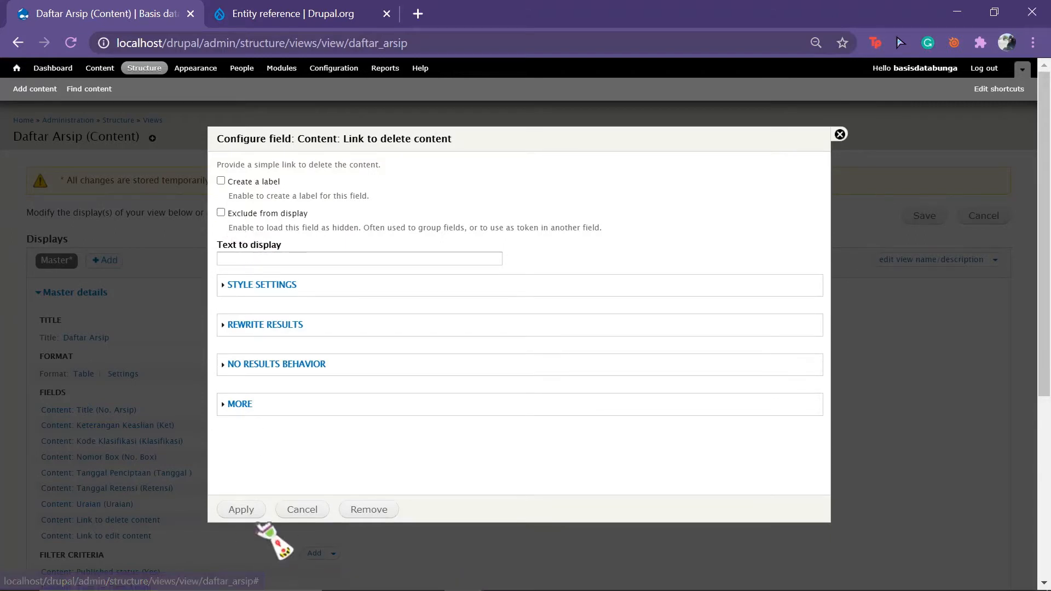
click(241, 509)
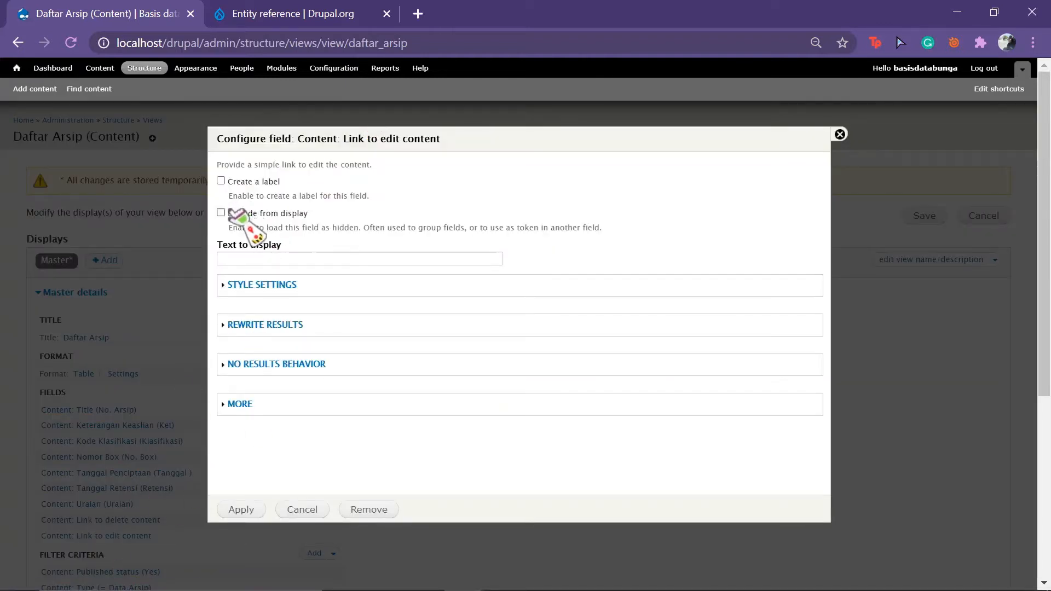
click(241, 510)
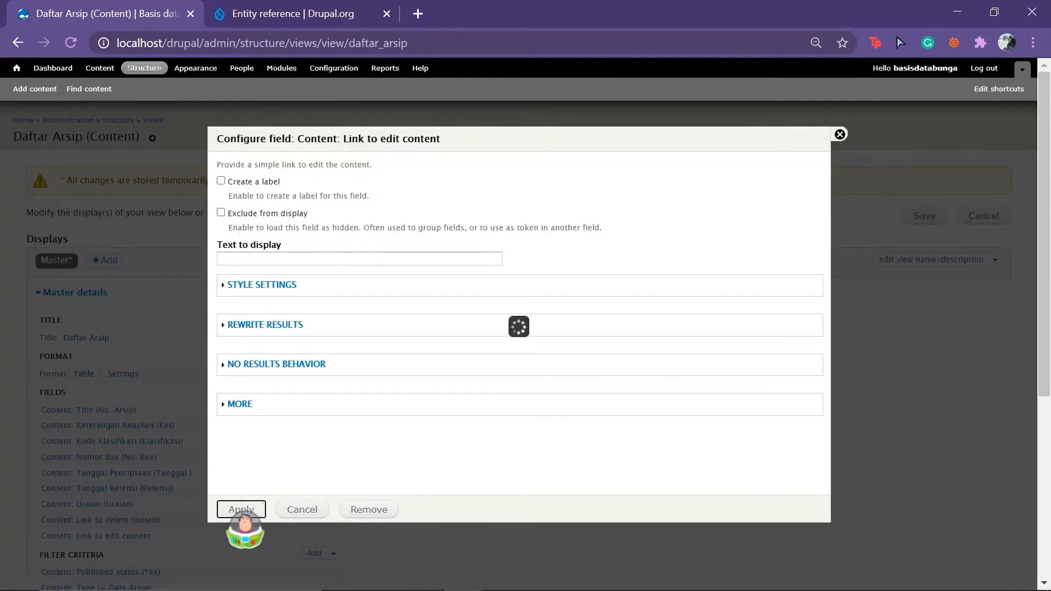
scroll(249, 513, down, 5)
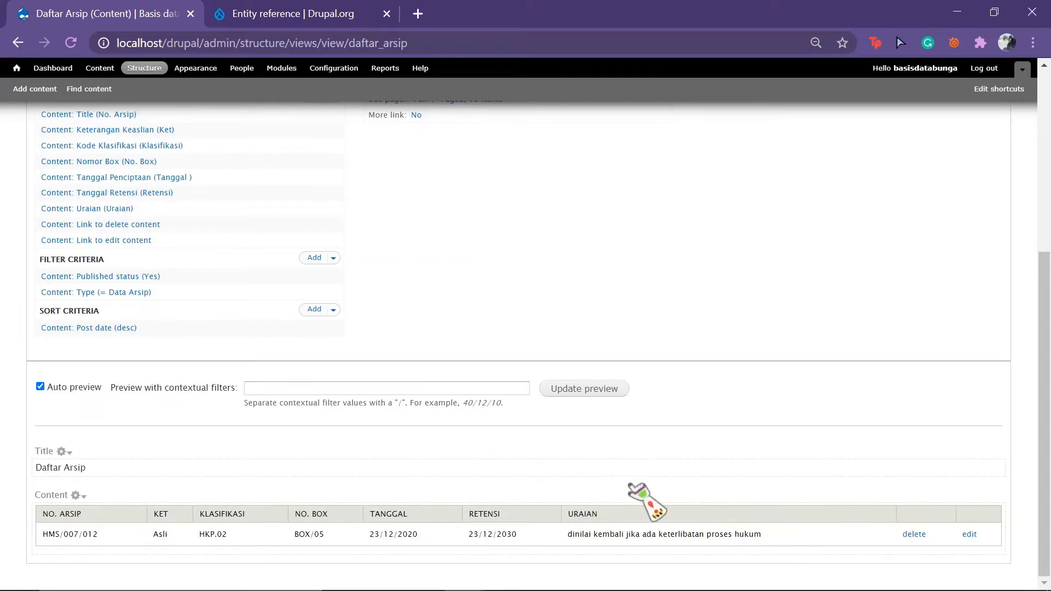
Rearrange the fields so Tanggal Penciptaan, Tanggal Retensi, Kode Klasifikasi and Uraian follow Title in that order, and apply.
scroll(631, 486, up, 4)
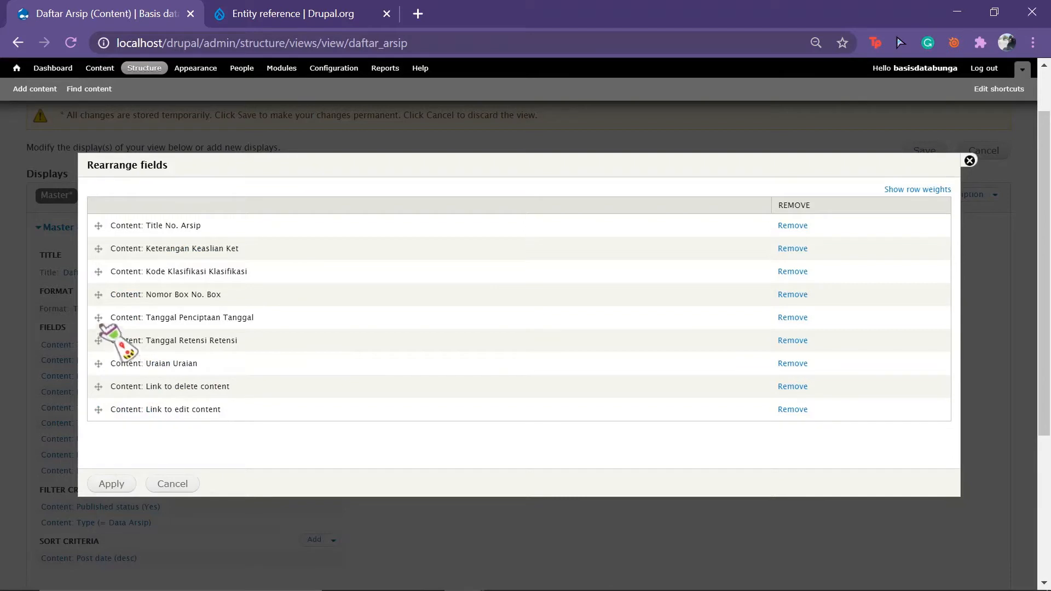
drag(99, 317, 98, 251)
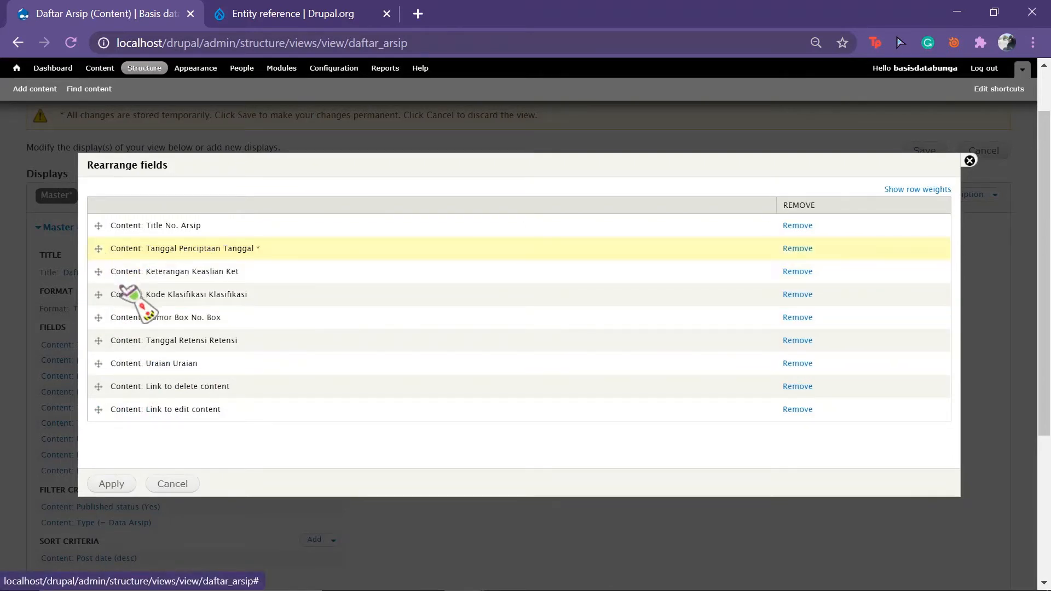
mouse_move(99, 298)
mouse_down()
mouse_move(114, 272)
mouse_move(101, 272)
mouse_up()
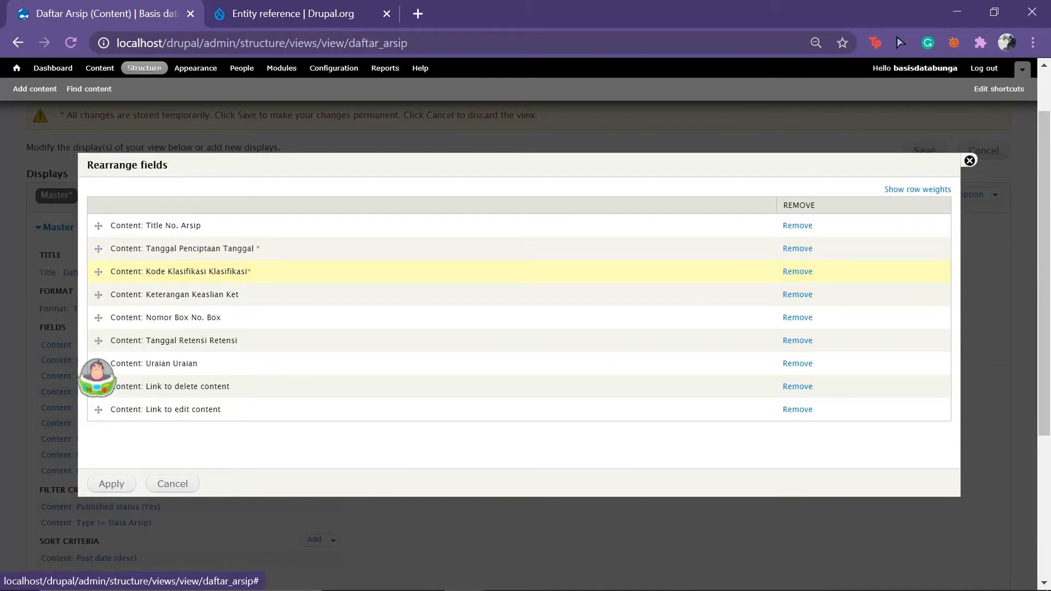
mouse_move(98, 363)
mouse_down()
mouse_move(107, 298)
mouse_move(104, 306)
mouse_up()
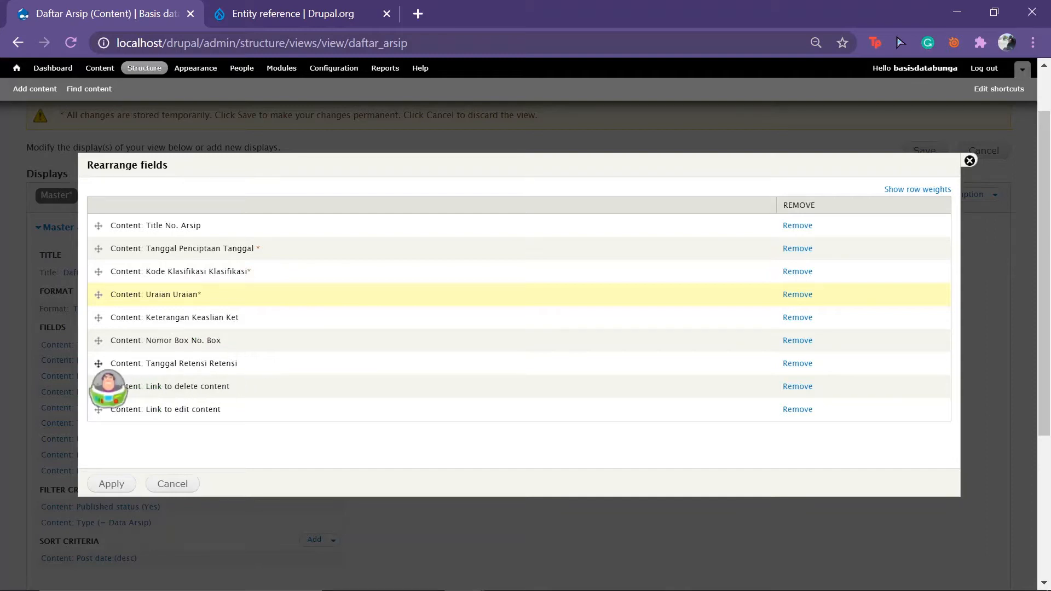
drag(99, 364, 134, 279)
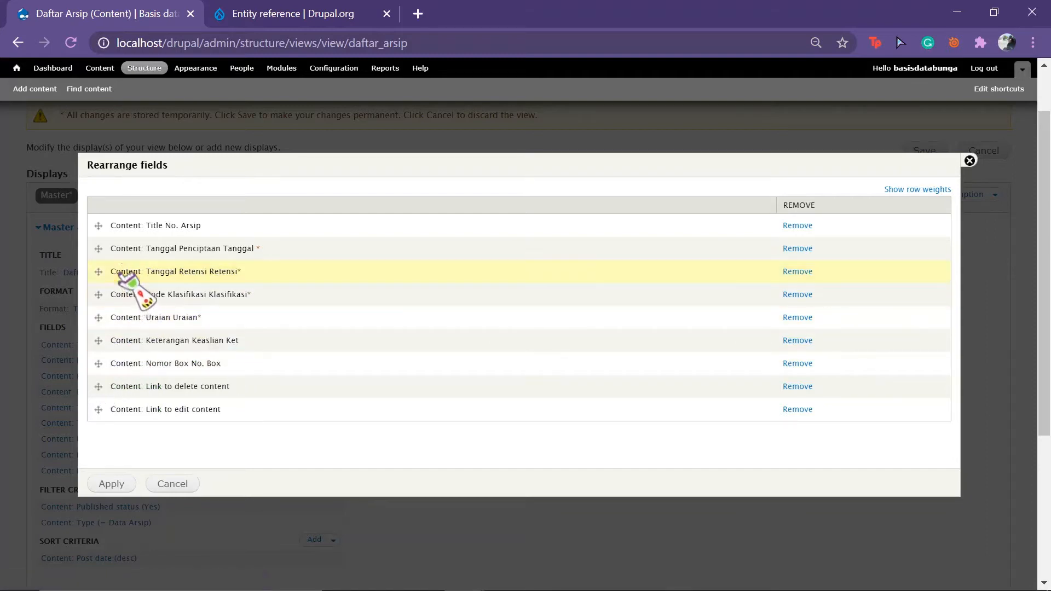
click(114, 484)
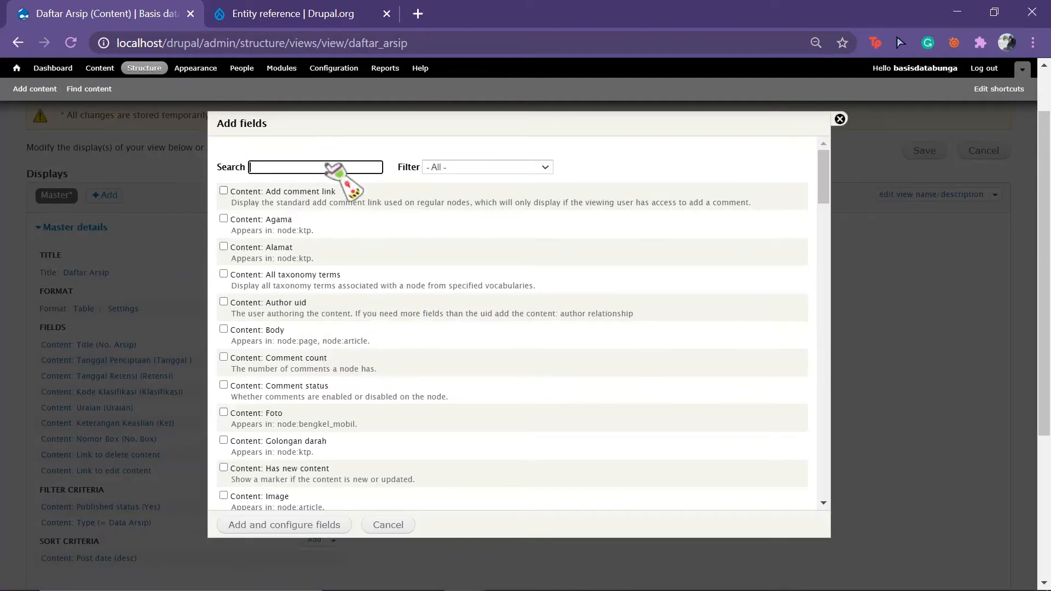
Find the Jumlah content field, add it to the view, and apply its default configuration.
text(ju)
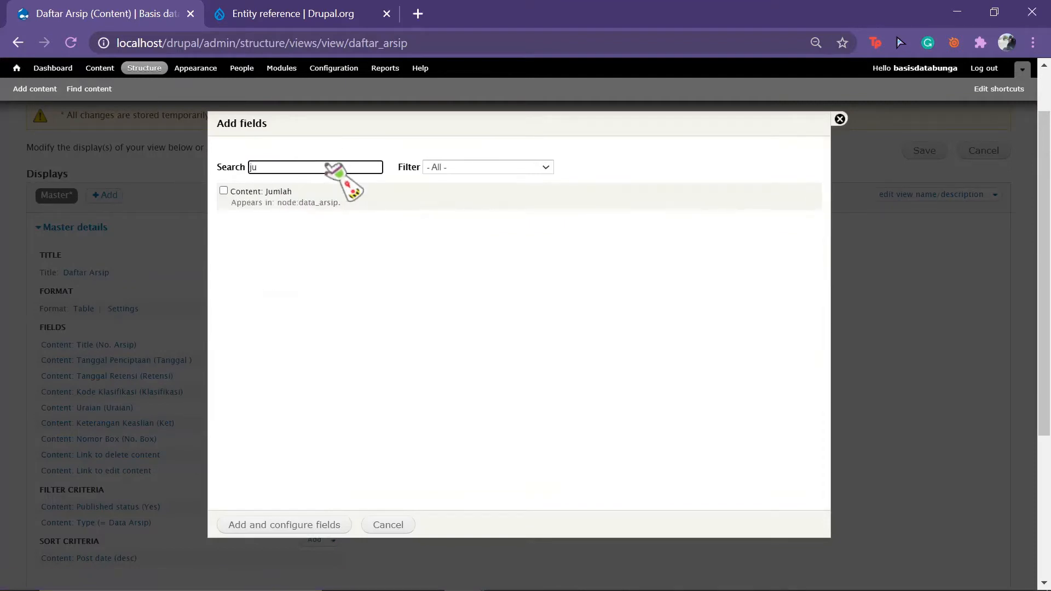
click(223, 190)
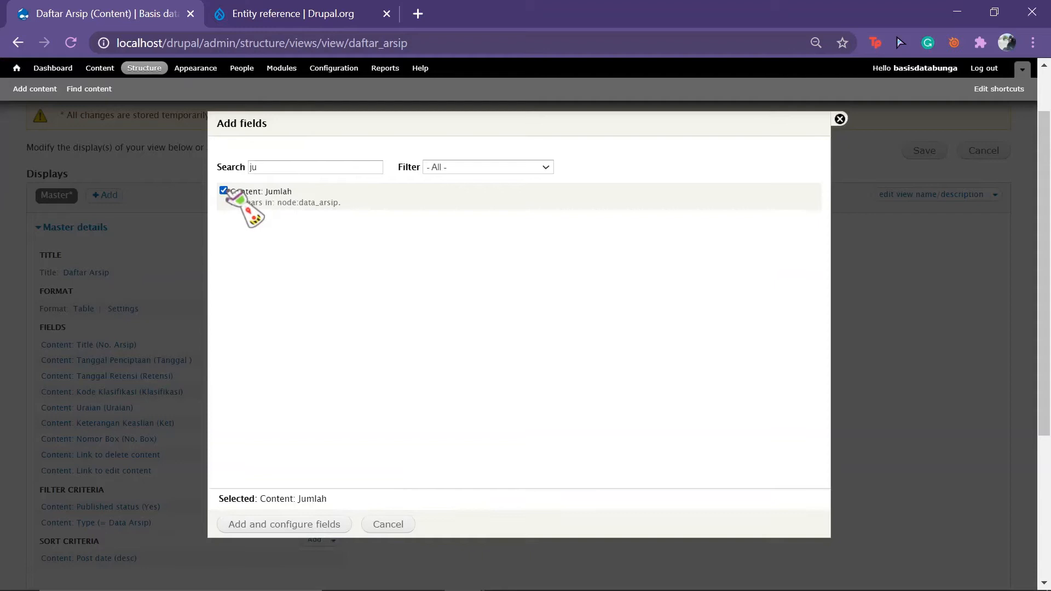
click(304, 527)
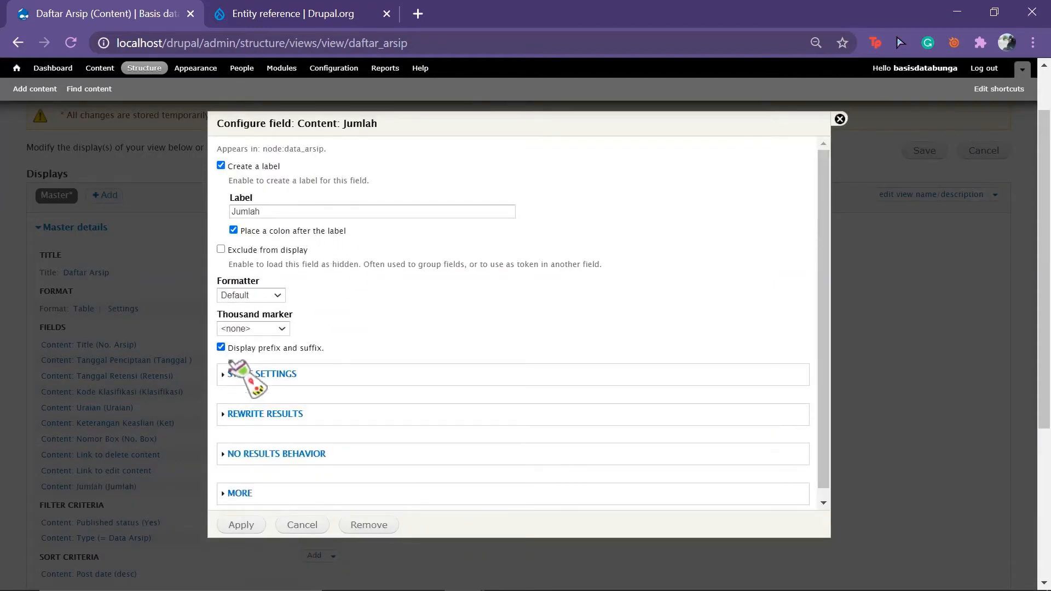
click(242, 526)
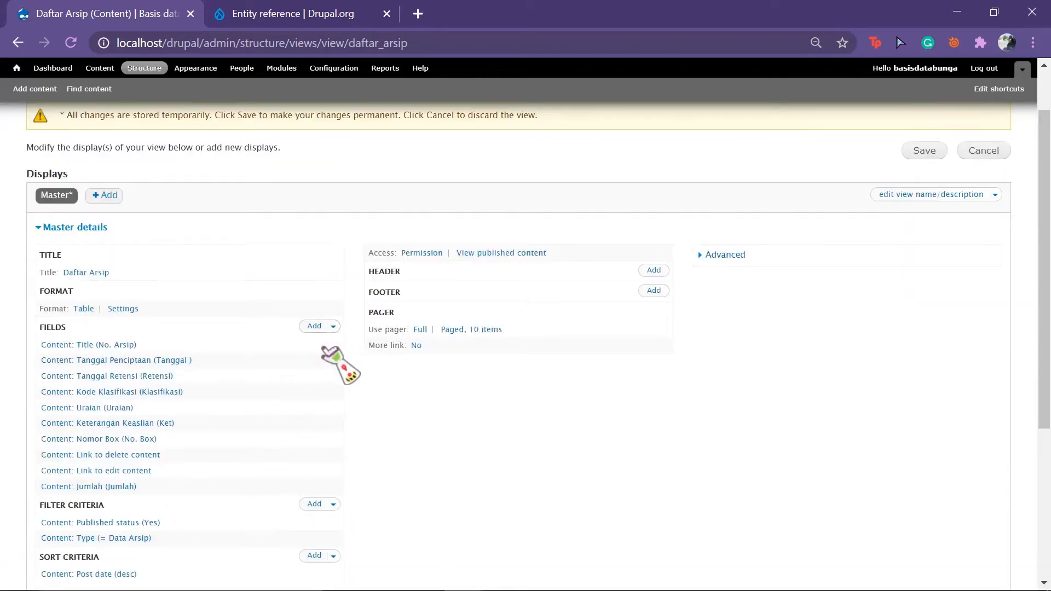
Rearrange the fields so Jumlah sits between Keterangan Keaslian and Nomor Box, apply the order, and save the view.
click(333, 327)
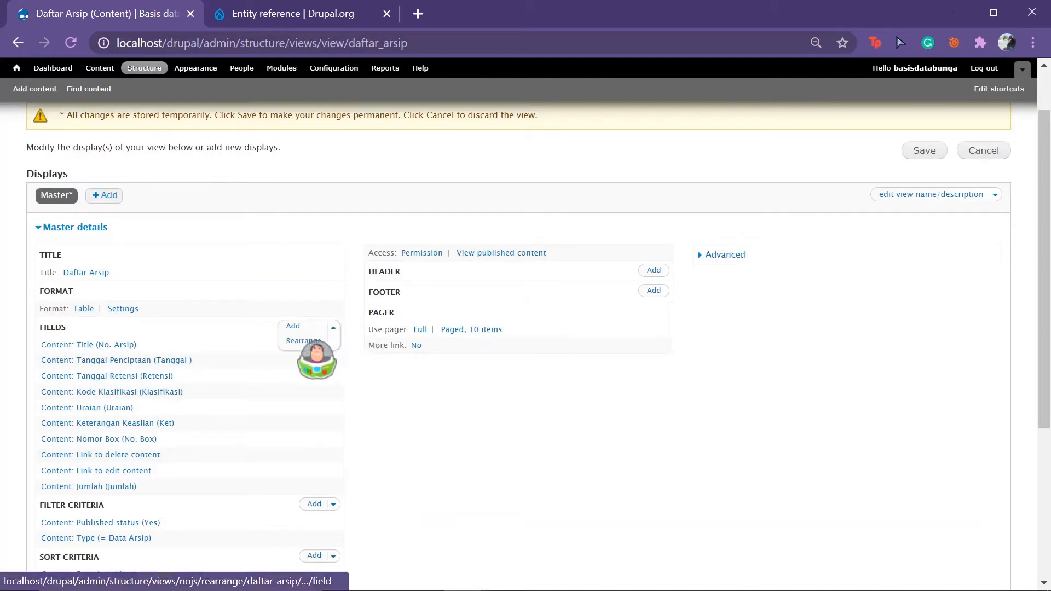
click(304, 340)
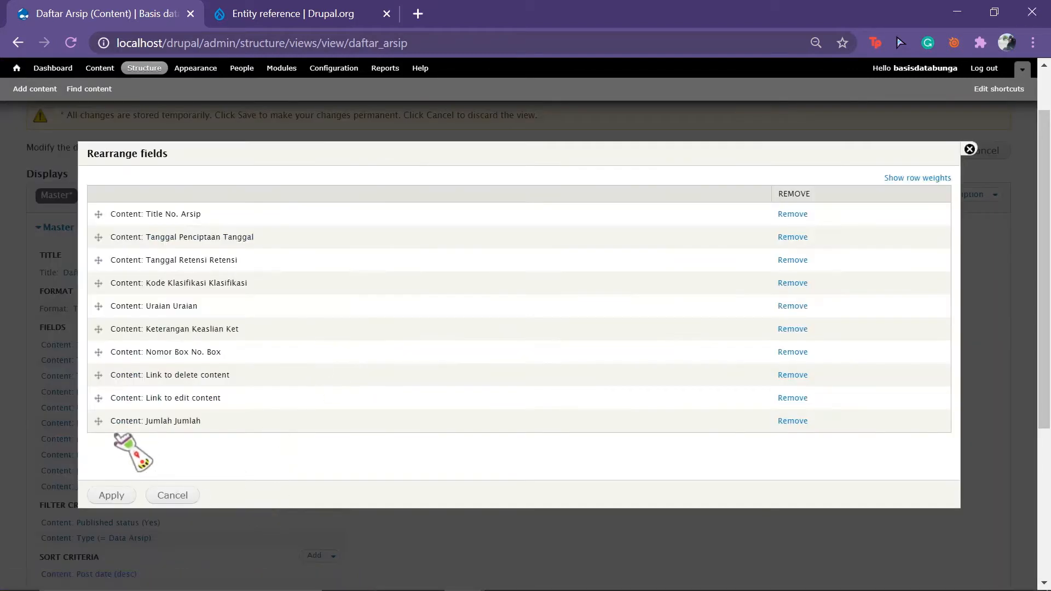
drag(98, 422, 123, 368)
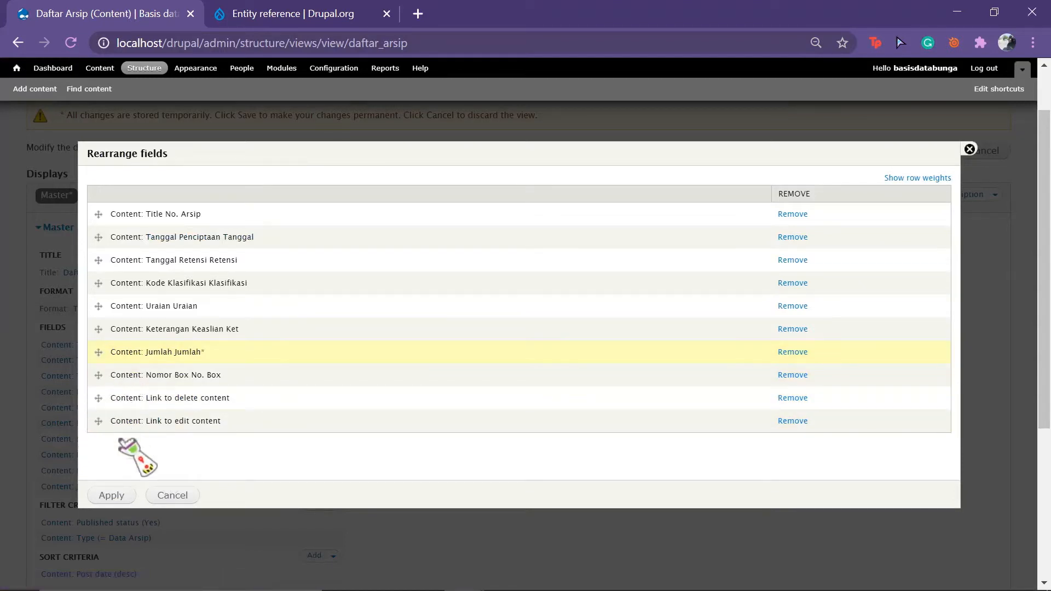
click(112, 495)
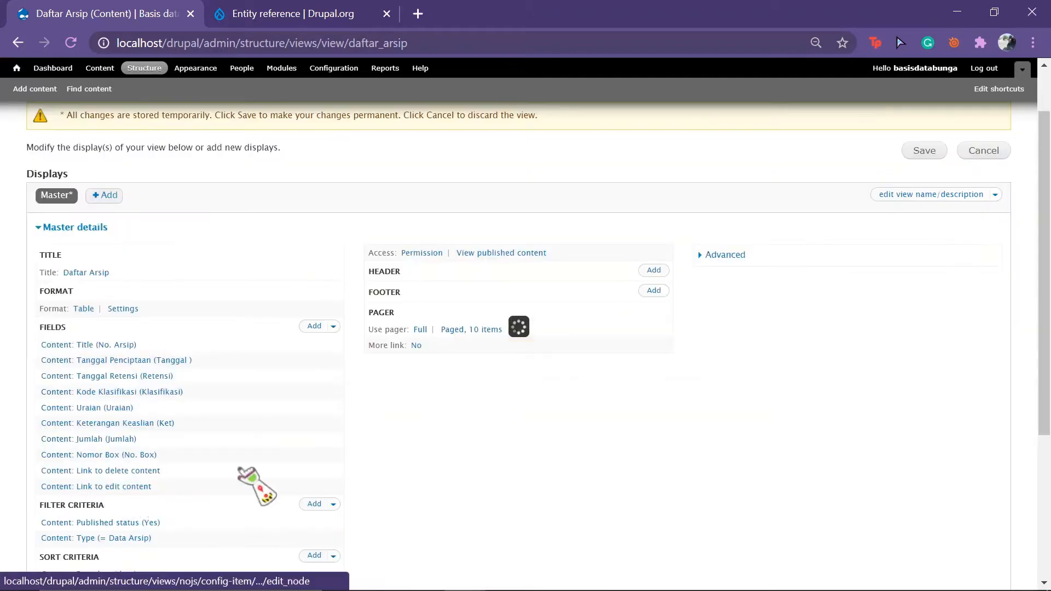
scroll(458, 516, down, 5)
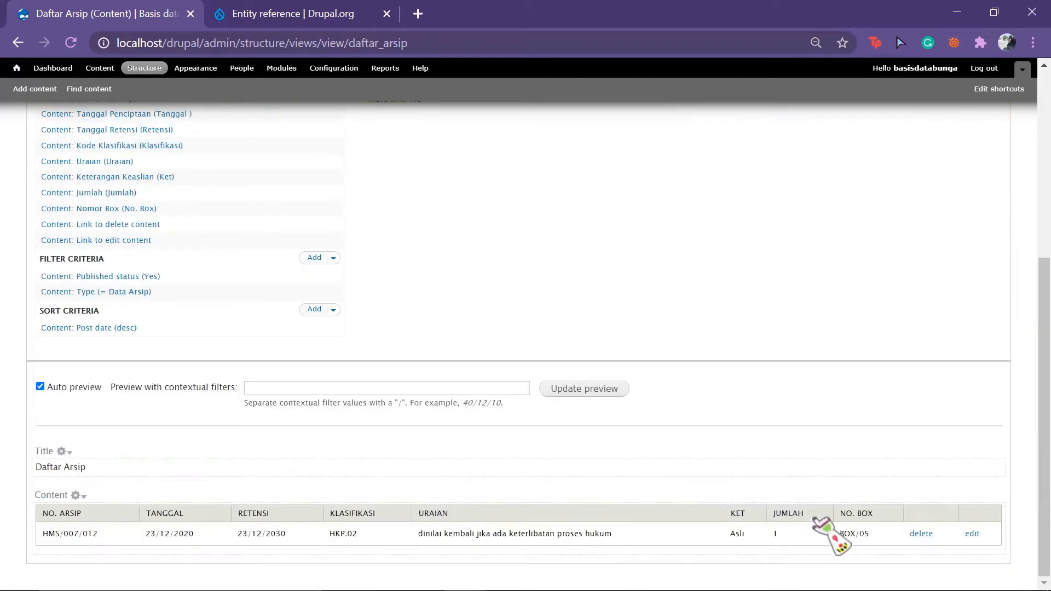
scroll(550, 458, up, 6)
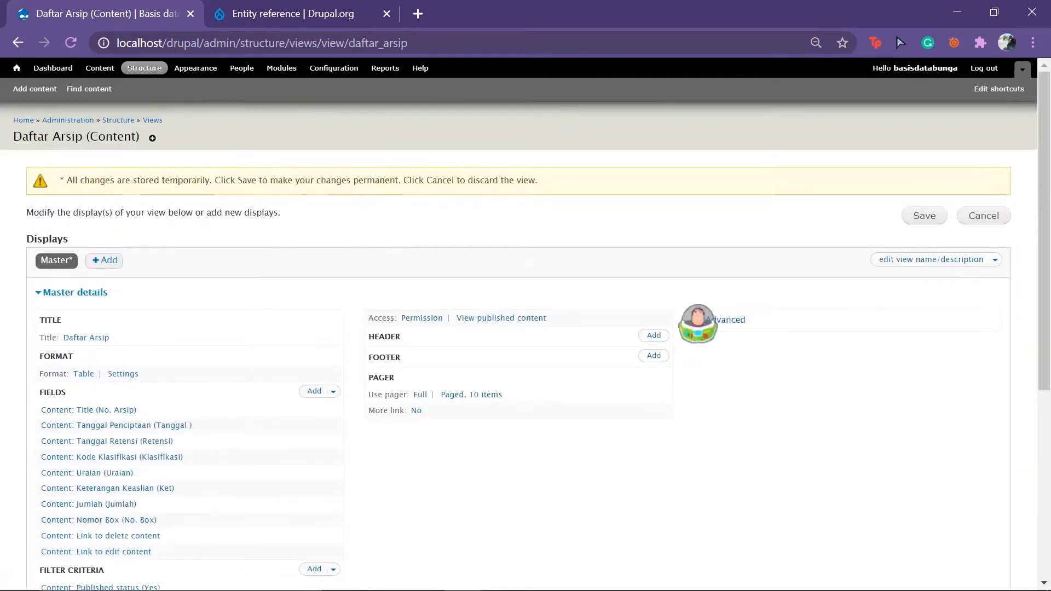
click(925, 216)
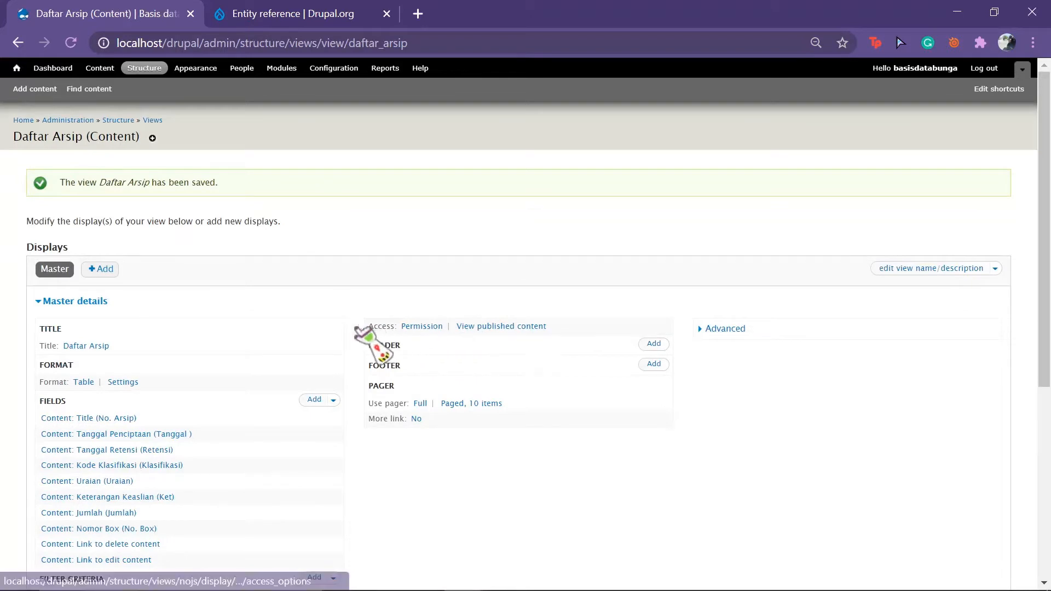
Add a Page display to the view and set its path to adm/daftar_arsip.
click(94, 269)
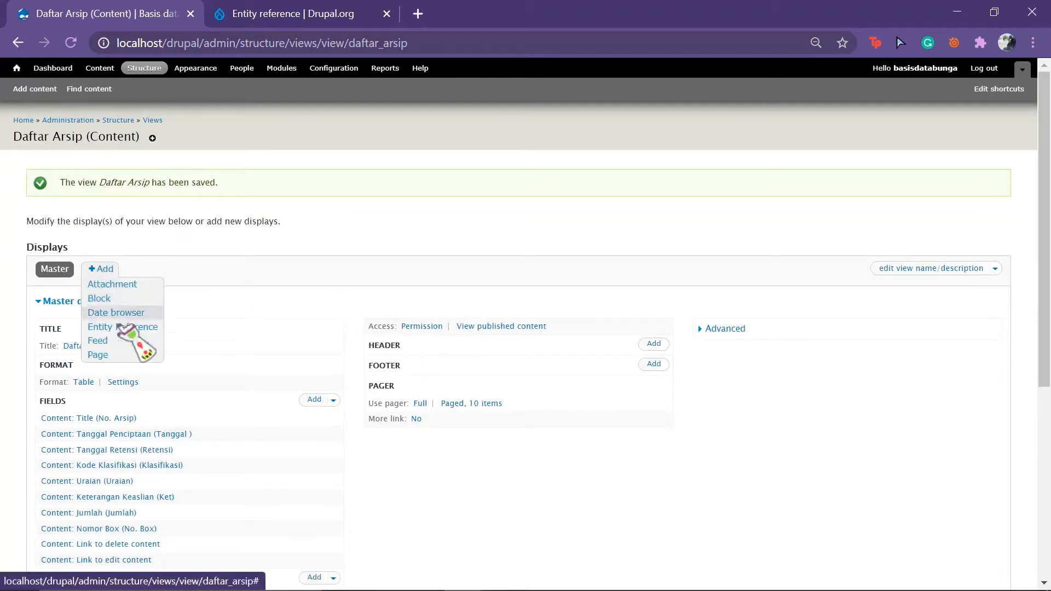
click(103, 357)
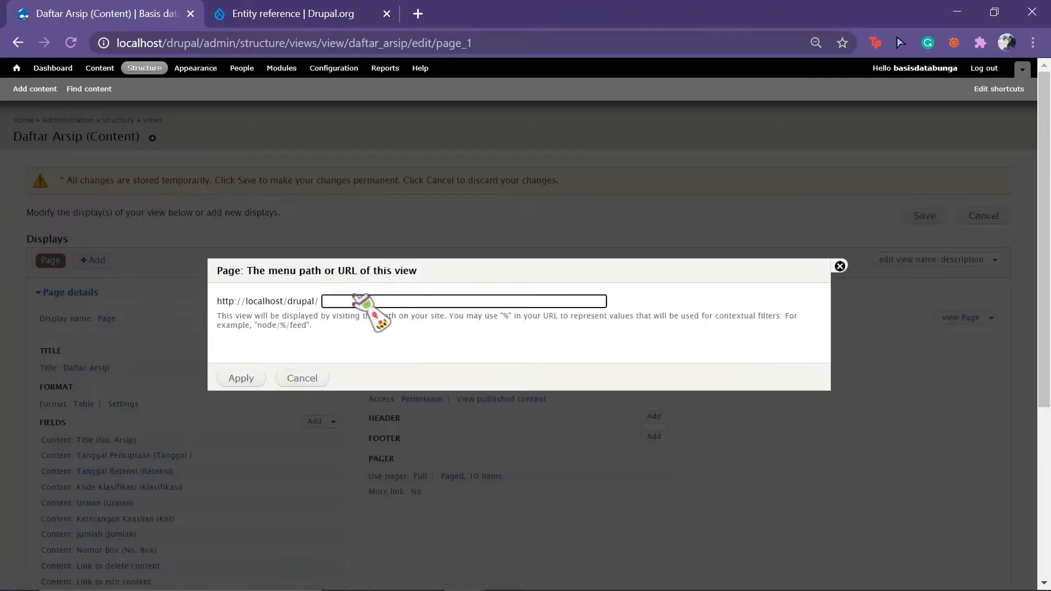
text(ad)
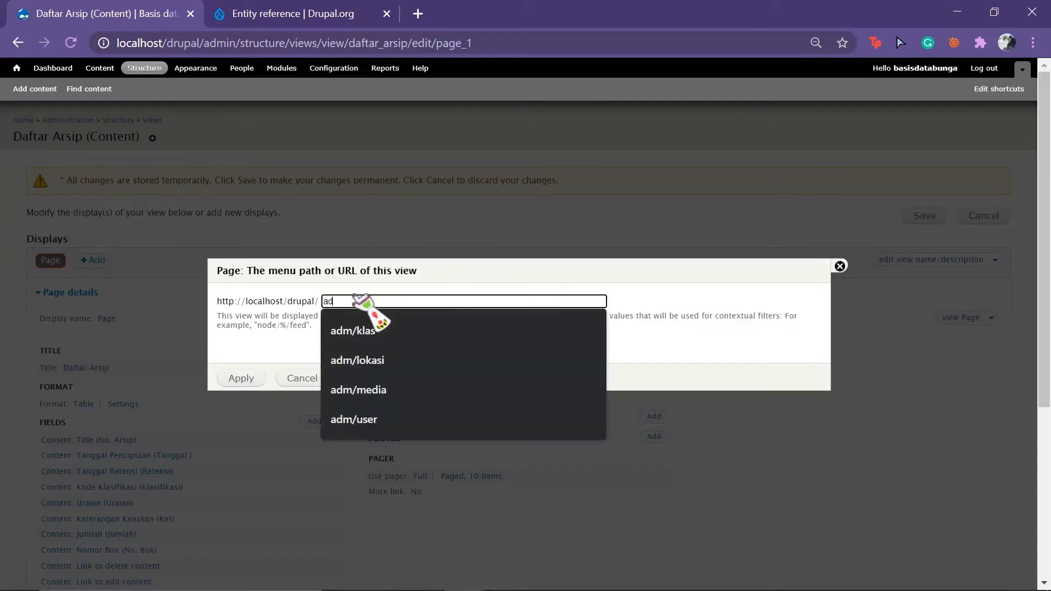
text(m/da)
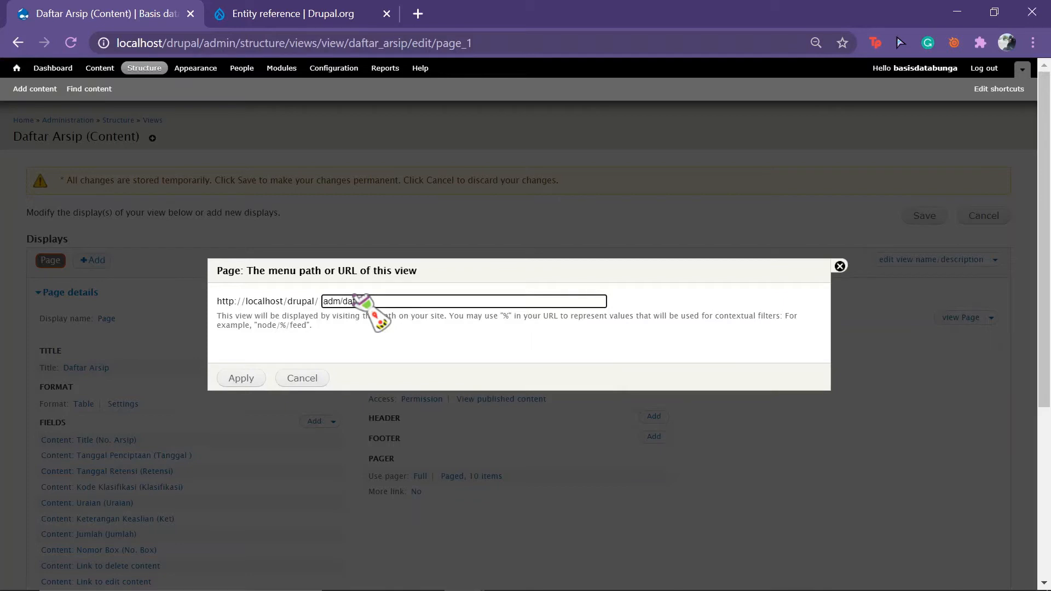
text(ftar_arsip)
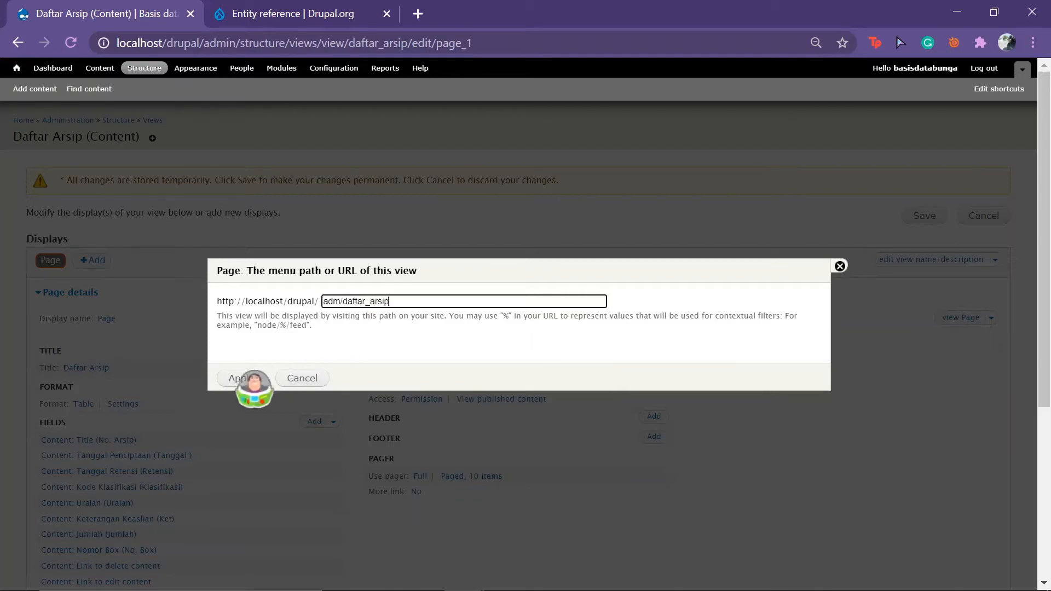
click(240, 378)
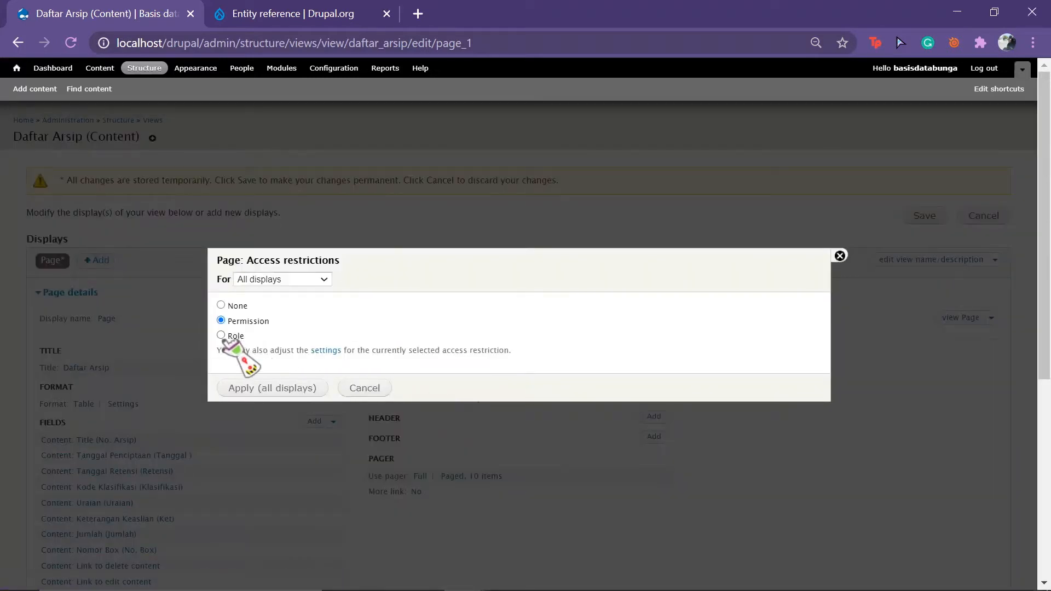
Restrict this page's access by role to multiple roles including arsiparis, overriding this display only, and save the view.
click(258, 391)
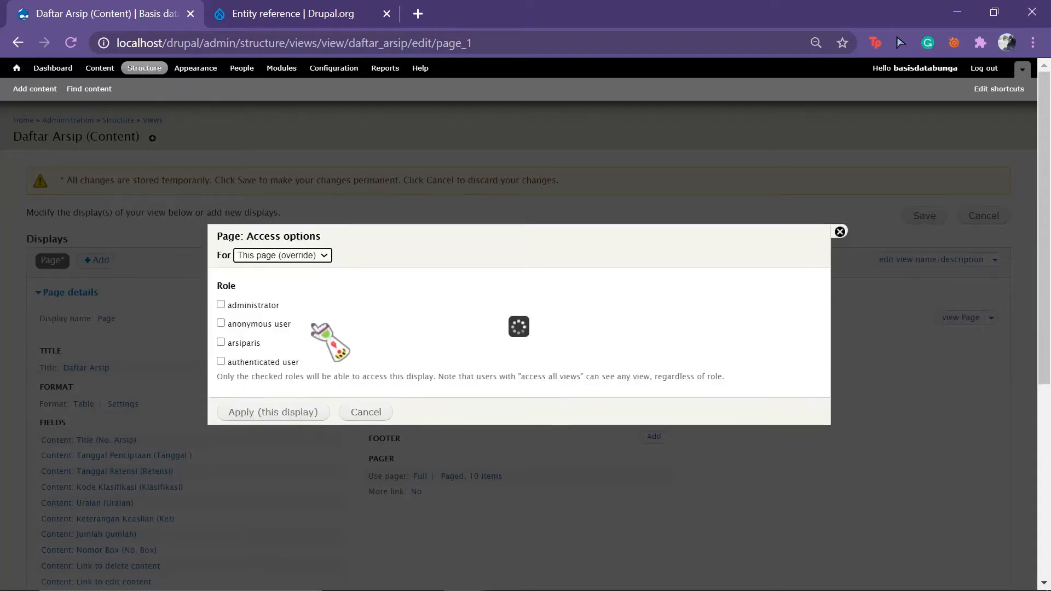
click(222, 342)
click(269, 413)
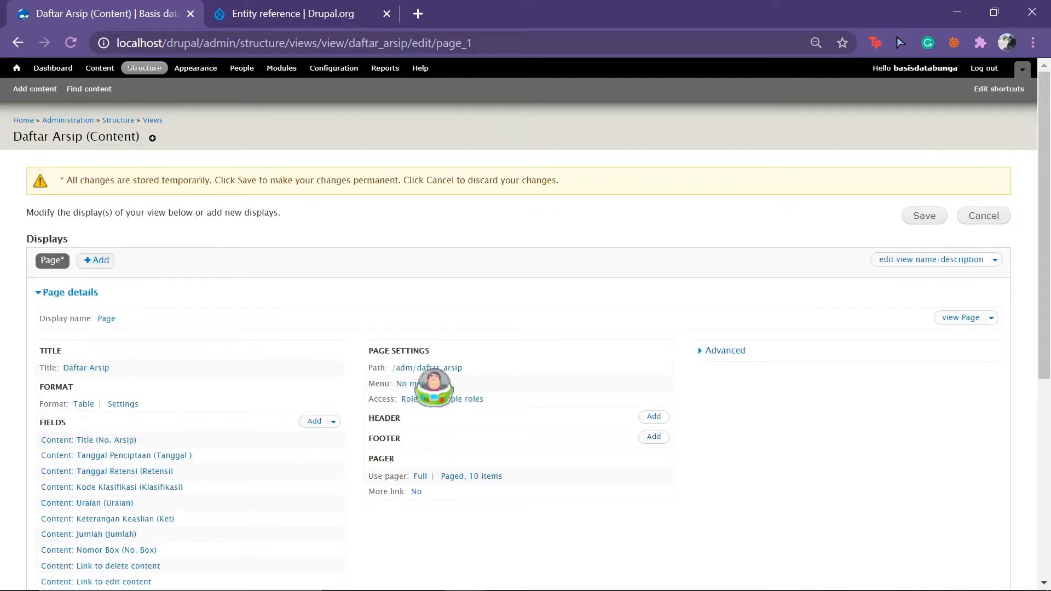
click(918, 216)
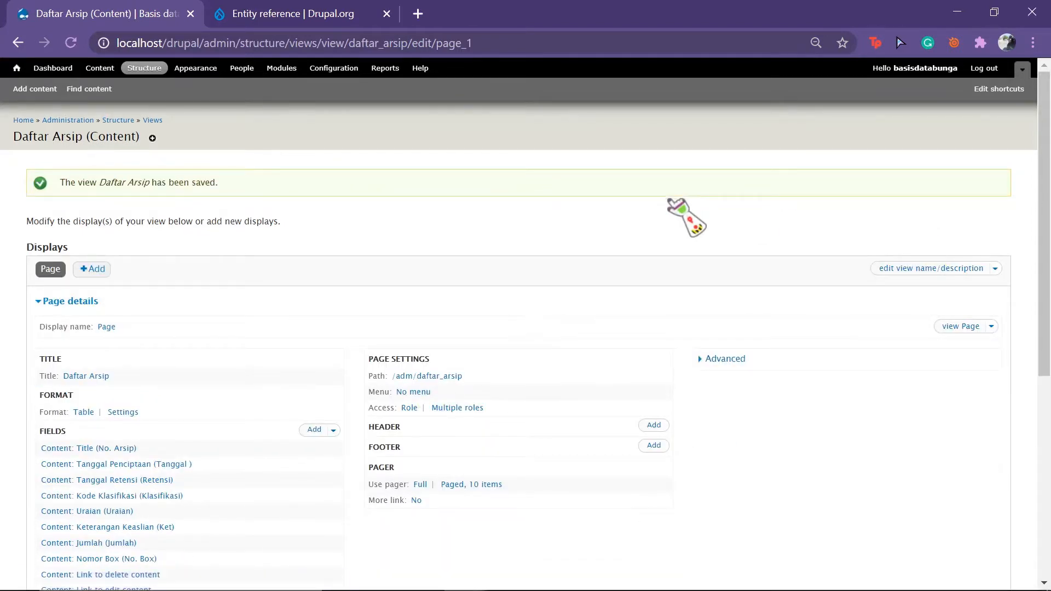
Switch to the incognito browser window, open localhost/drupal/adm/daftar_arsip, and check the page and the Data Master menu entries.
scroll(390, 326, down, 2)
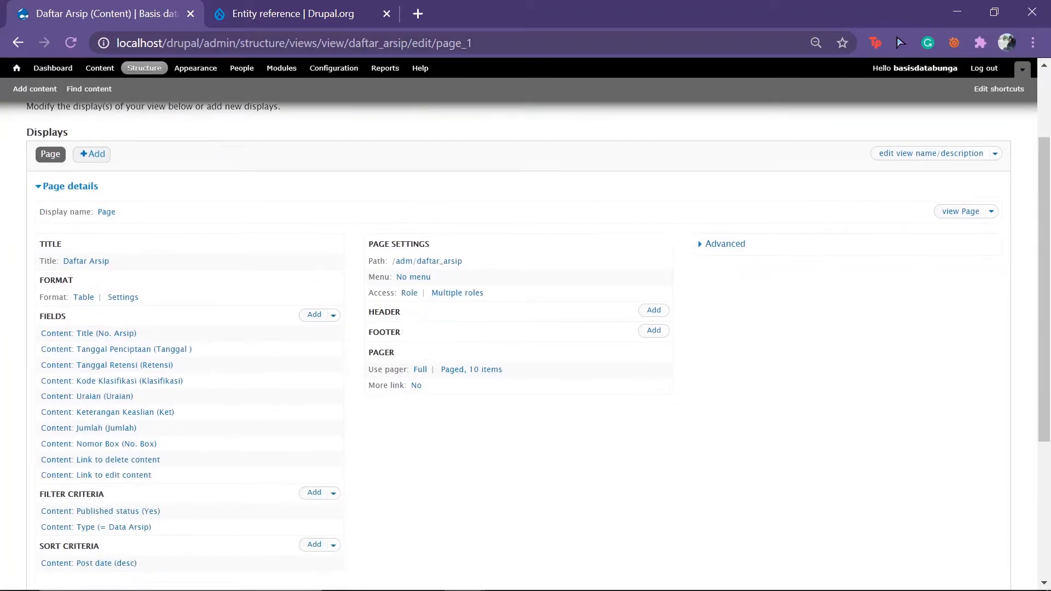
mouse_move(464, 575)
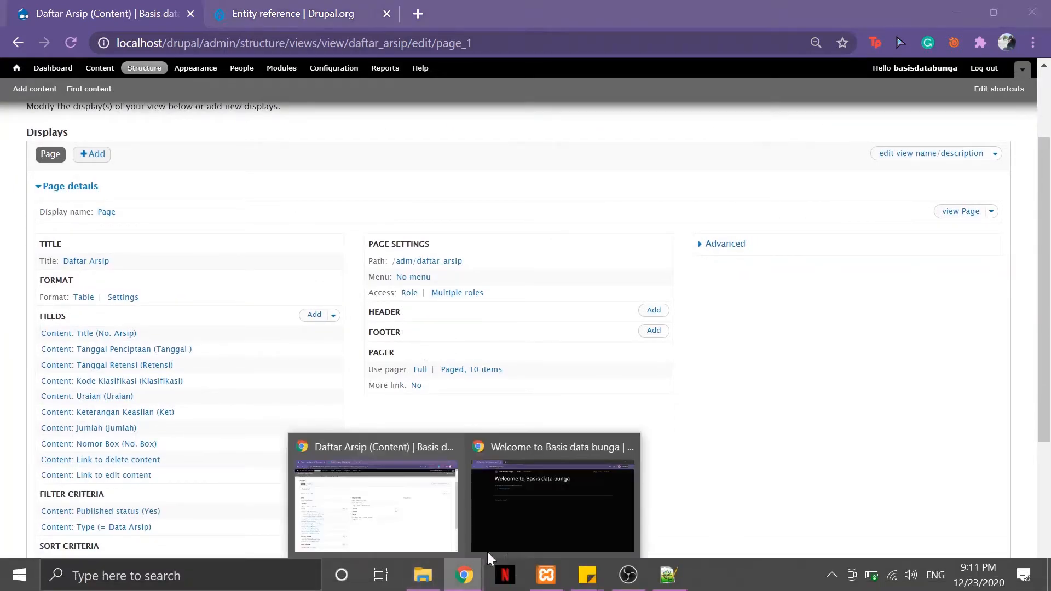
click(510, 518)
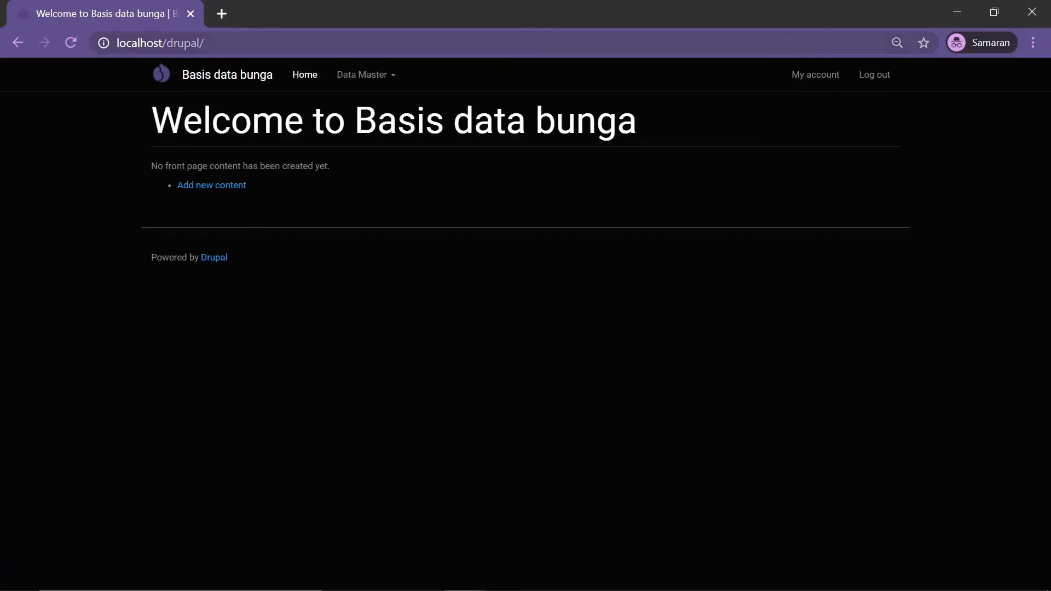
key(ctrl+l)
key(End)
text(adm)
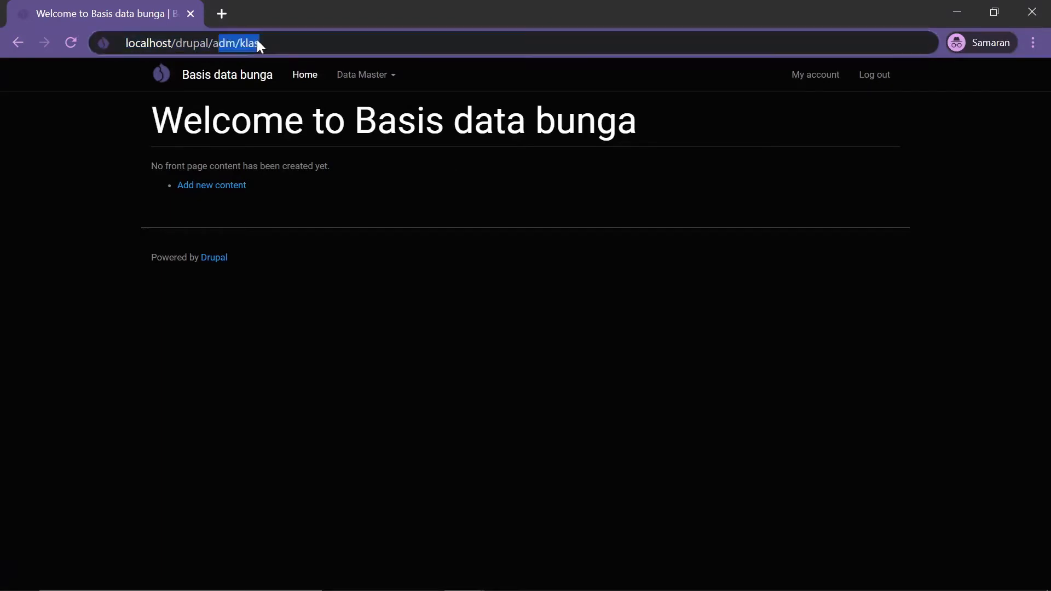
text(/)
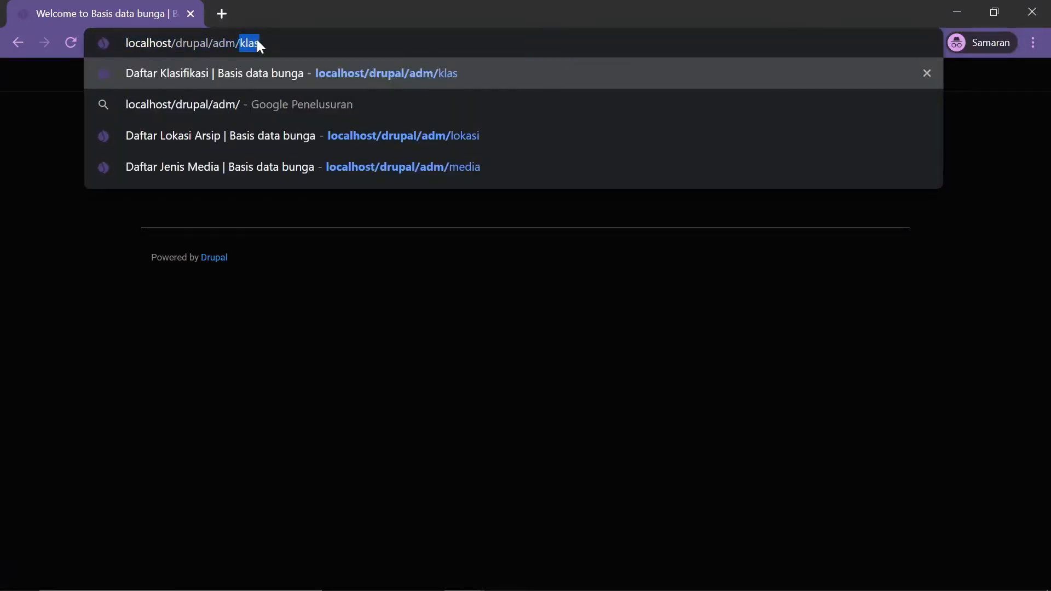
text(daf)
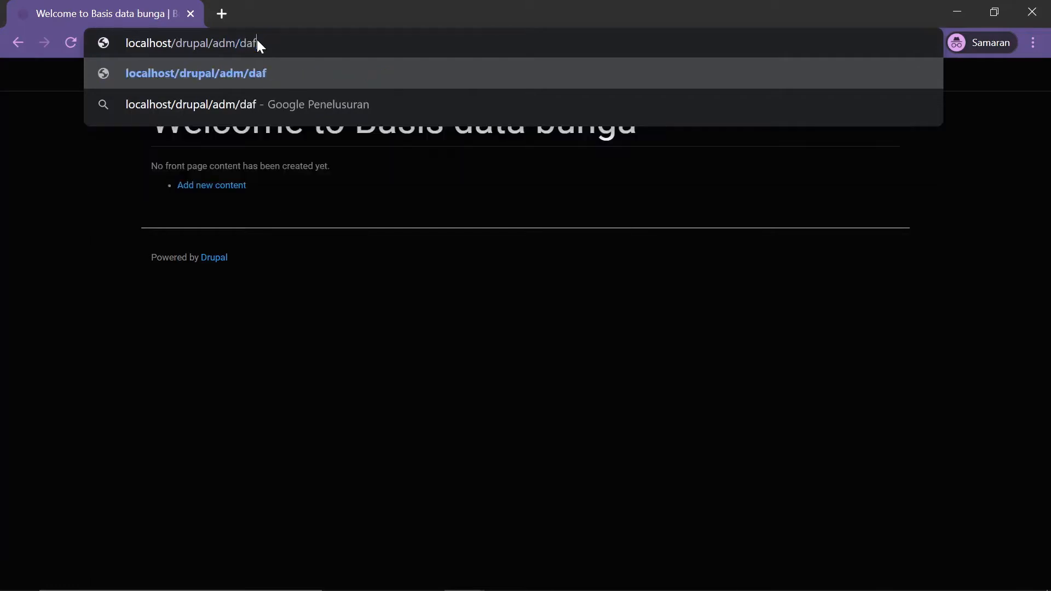
text(tar_arsip)
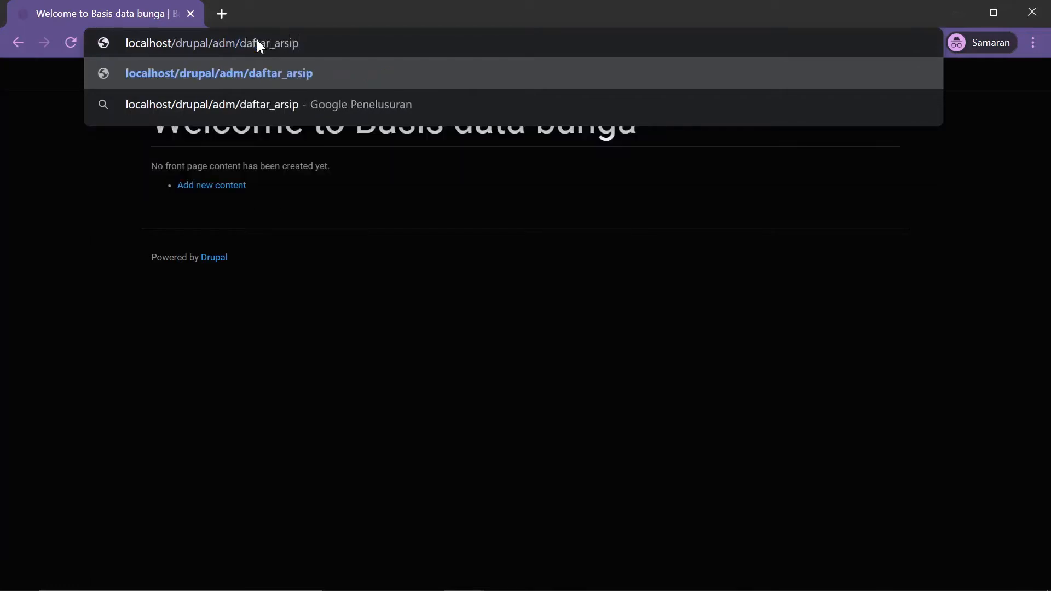
key(Return)
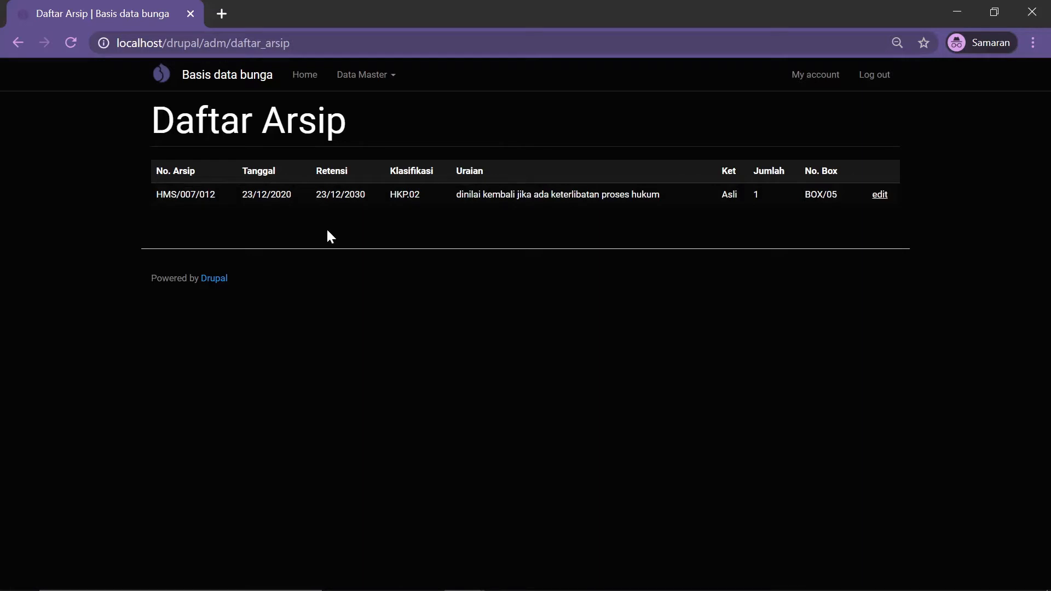
click(344, 83)
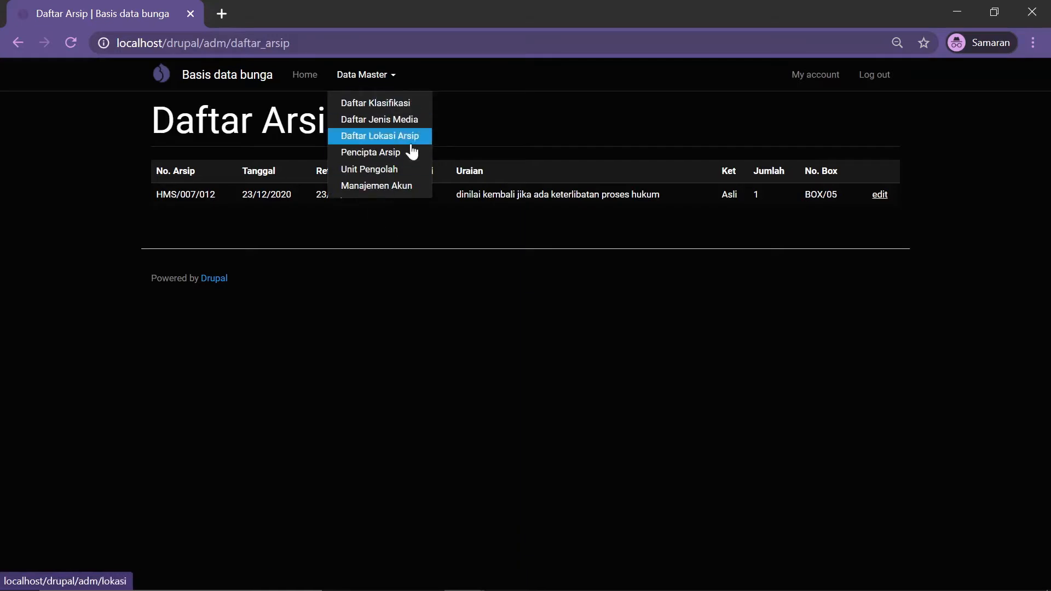
click(427, 282)
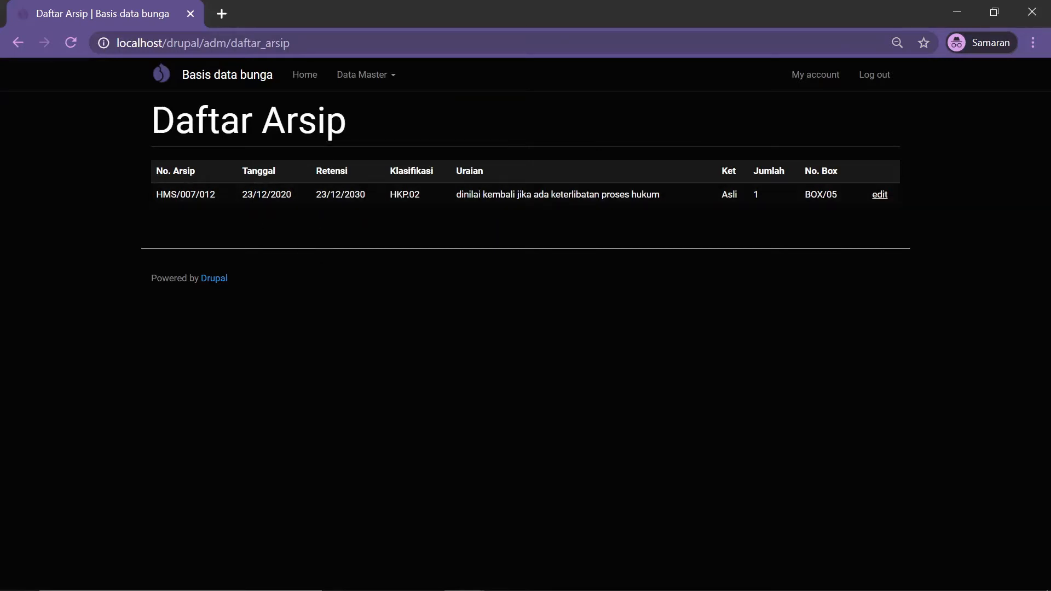
Return to the browser window with the Drupal administration and open the site's list of menus.
mouse_move(382, 590)
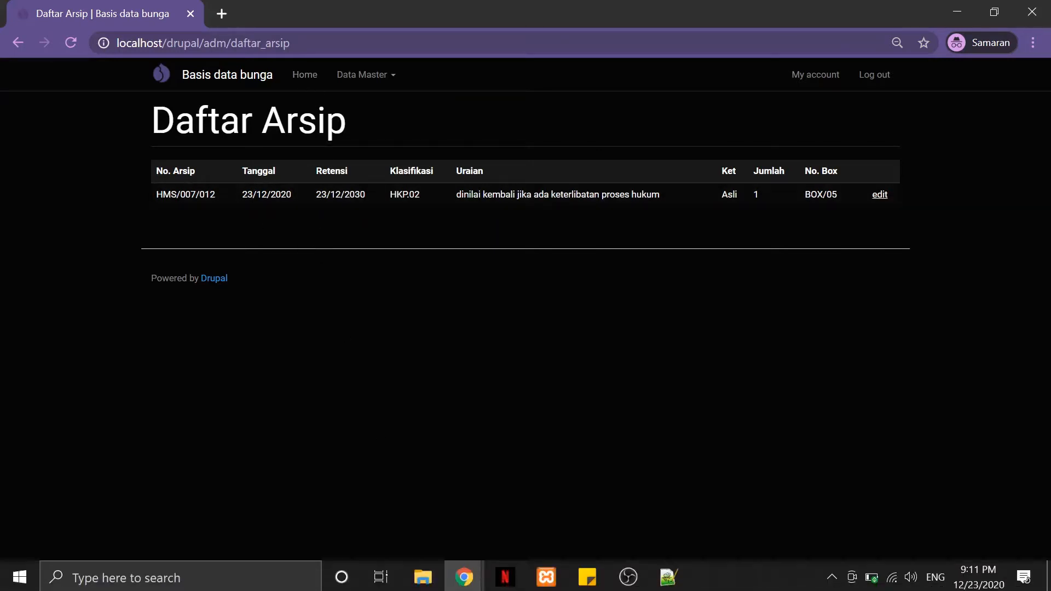
mouse_move(470, 578)
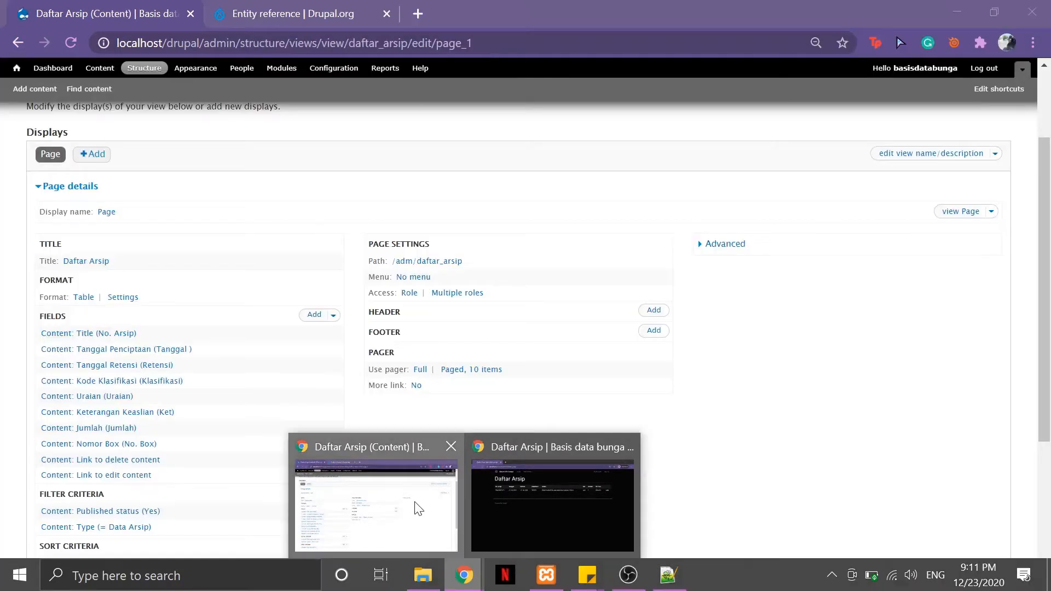
click(416, 503)
scroll(238, 293, up, 2)
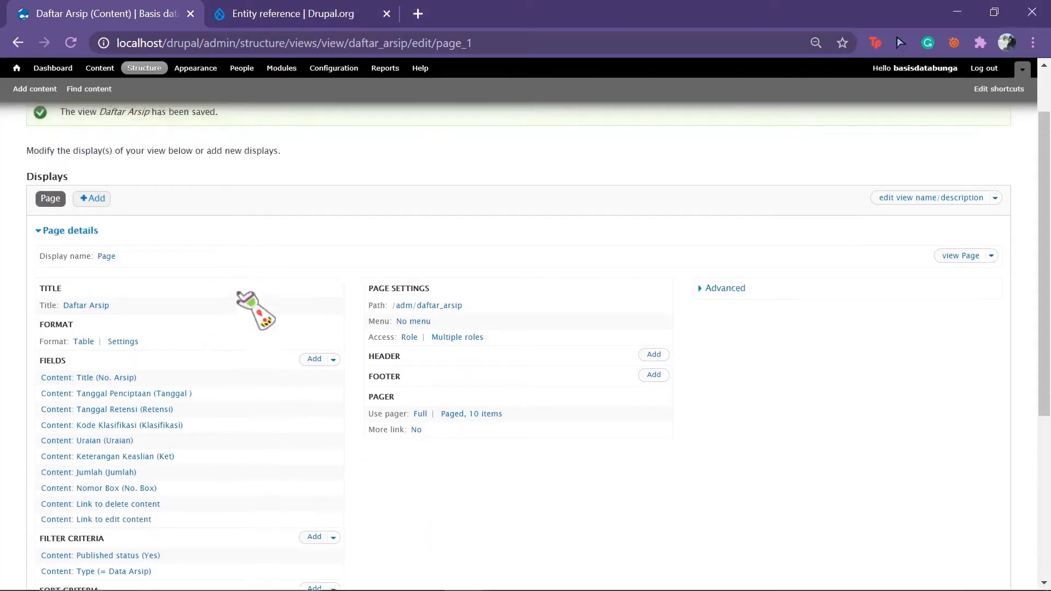
click(144, 68)
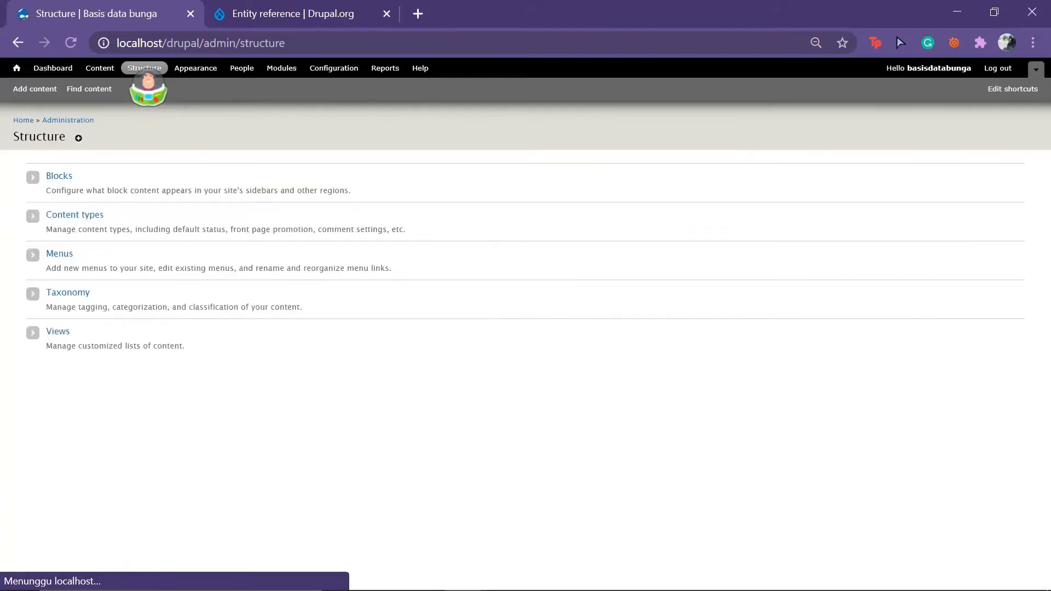
click(57, 256)
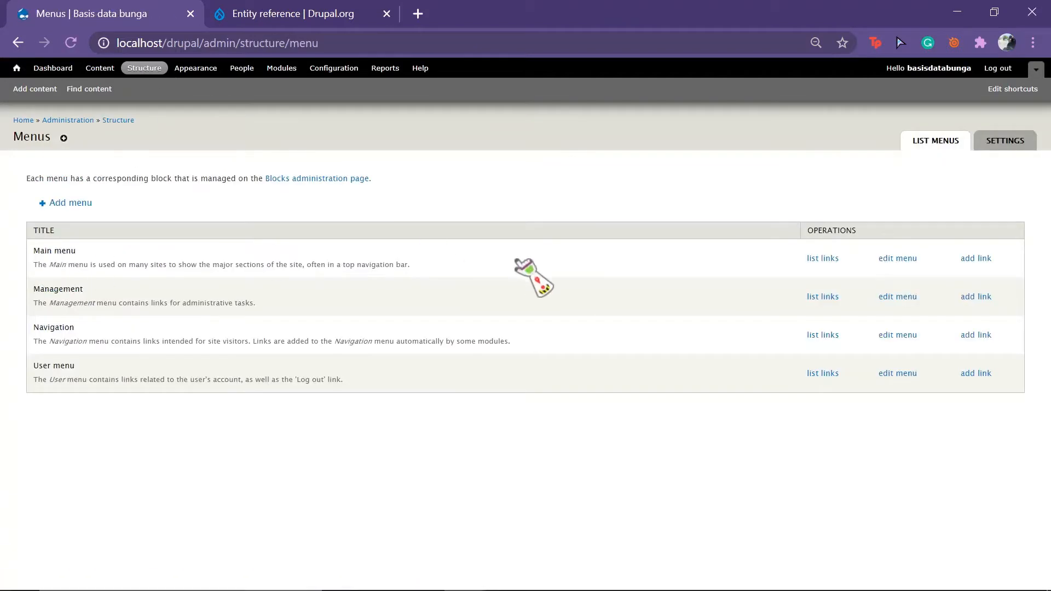
Add a link titled Arsip with the path adm/daftar_arsip to the Main menu and save it.
click(822, 259)
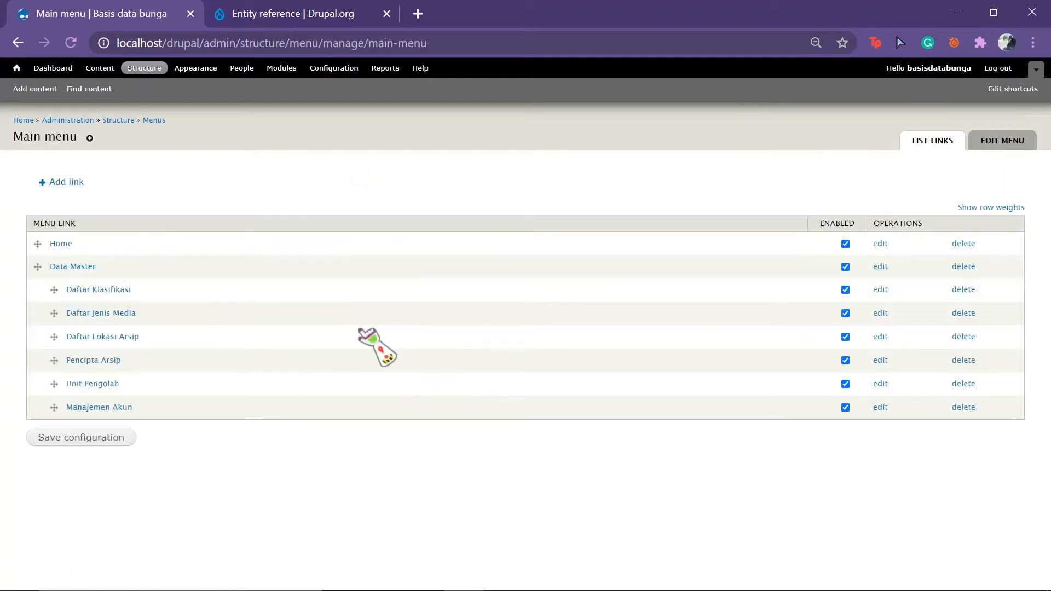
click(66, 182)
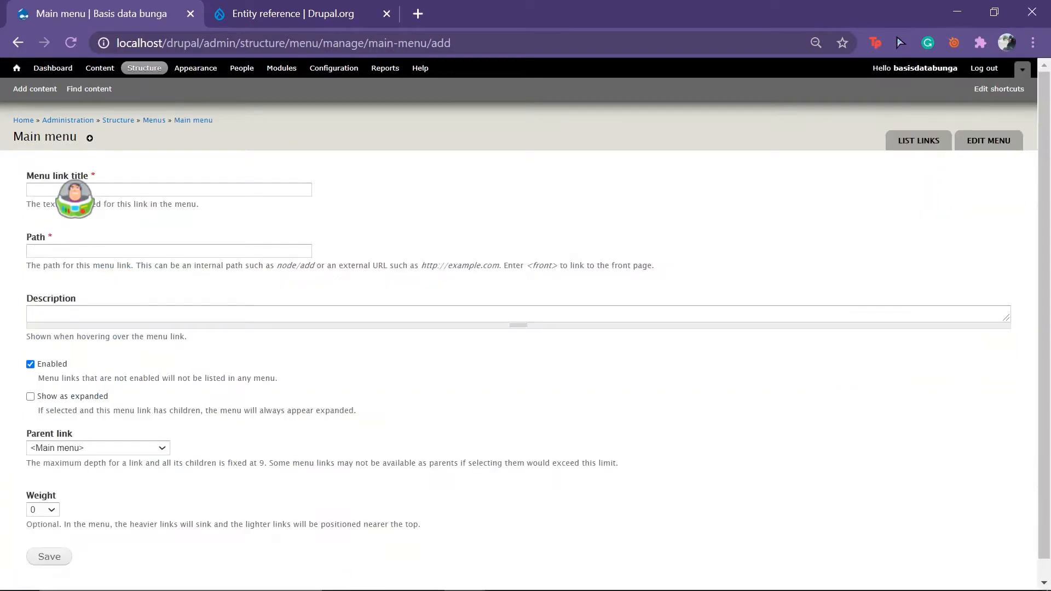
click(81, 190)
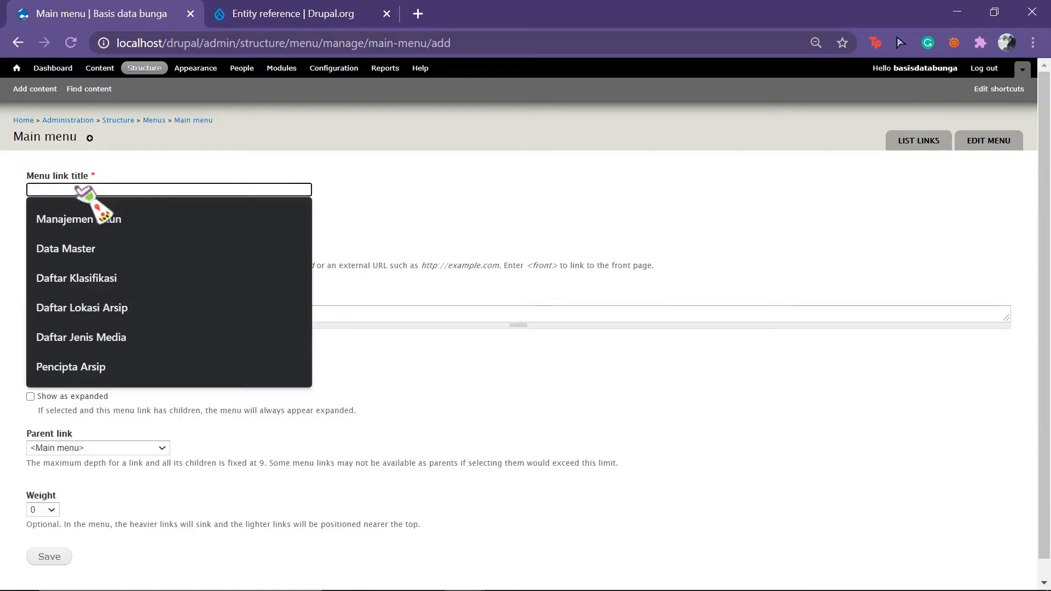
text(Arsip)
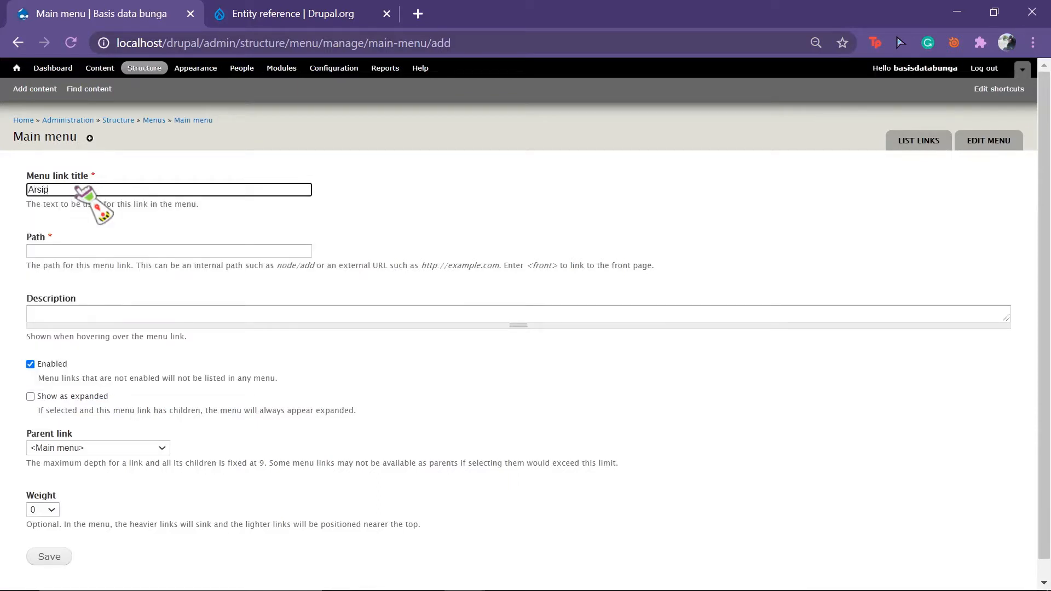
click(107, 253)
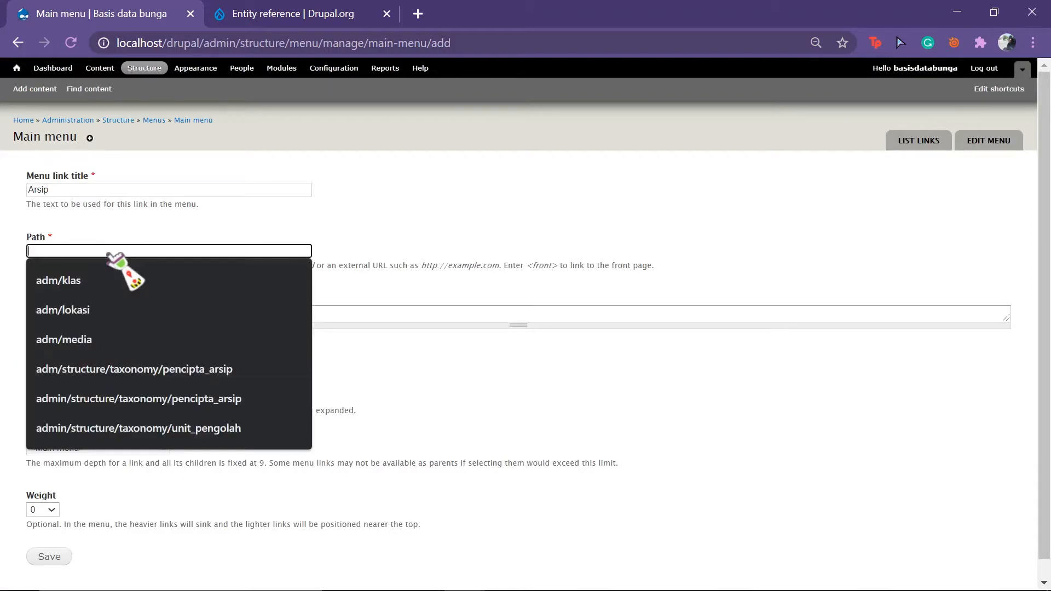
text(adm)
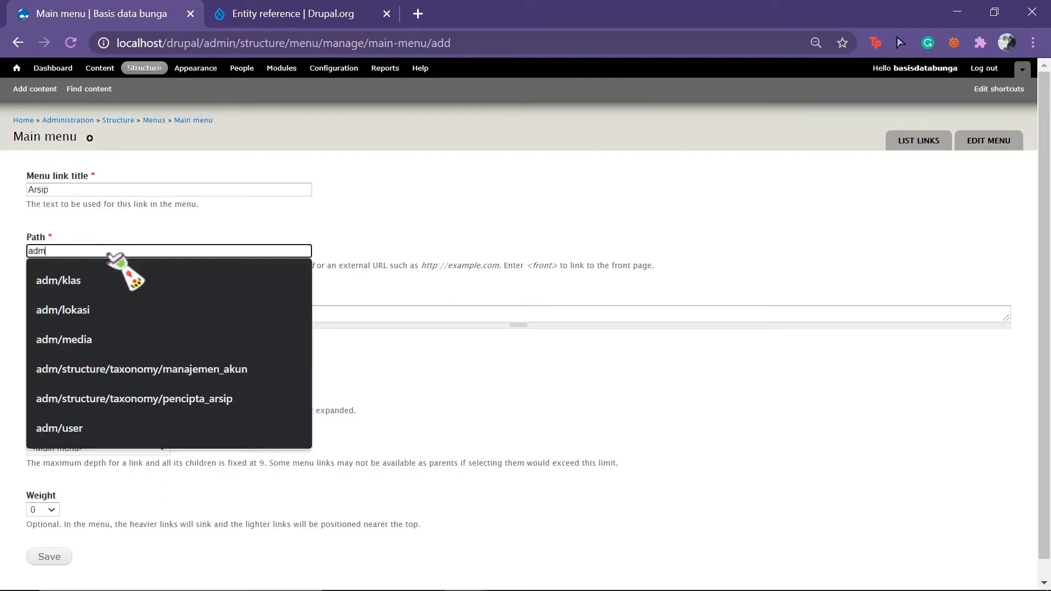
text(/daftar_arsip)
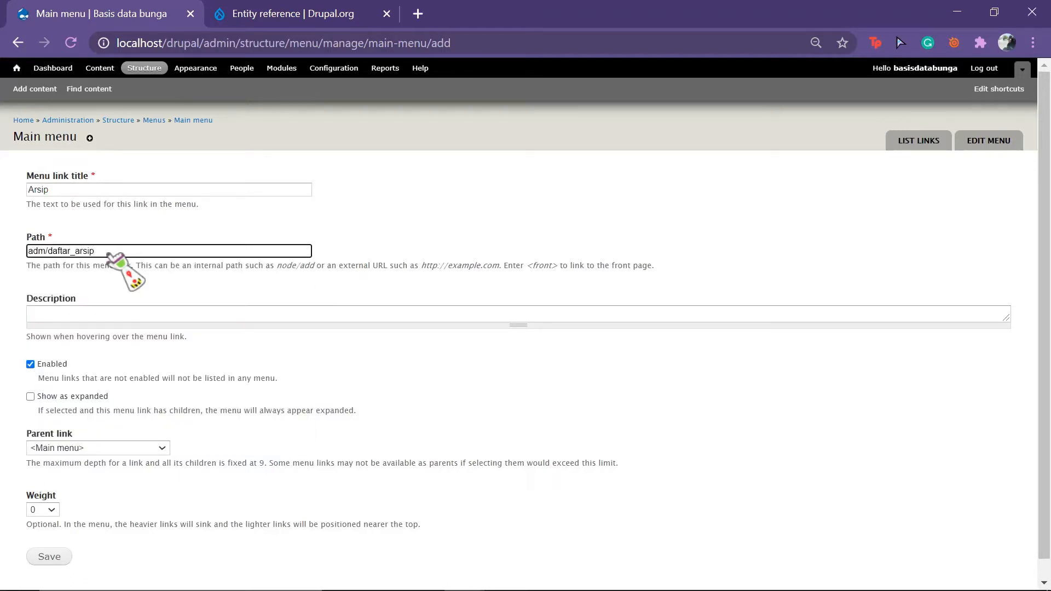
click(49, 557)
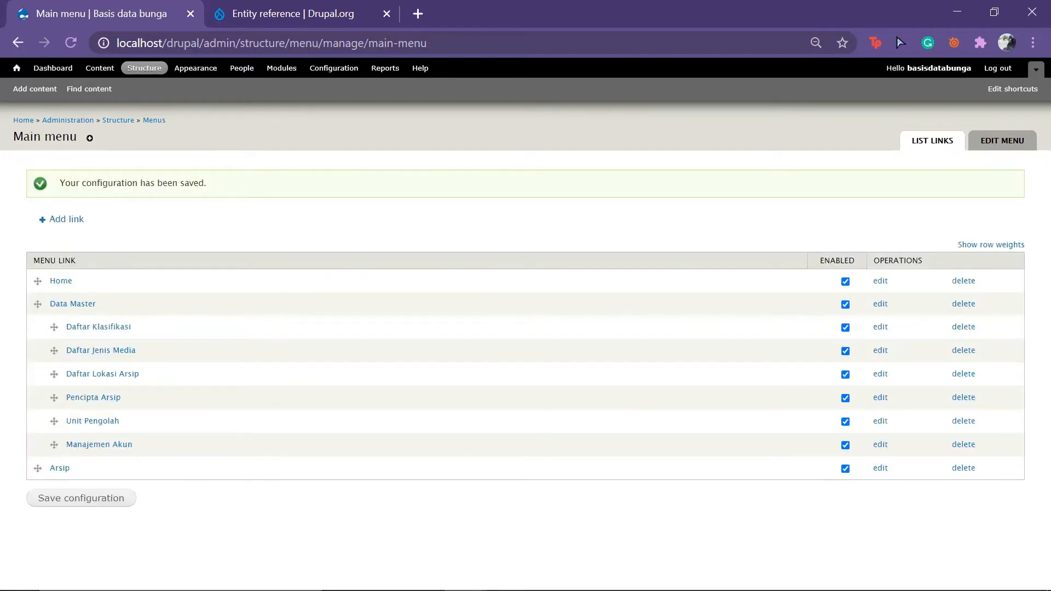
Switch to the incognito browser window and check the navigation bar and the Data Master submenu for the Arsip link.
mouse_move(546, 583)
click(474, 581)
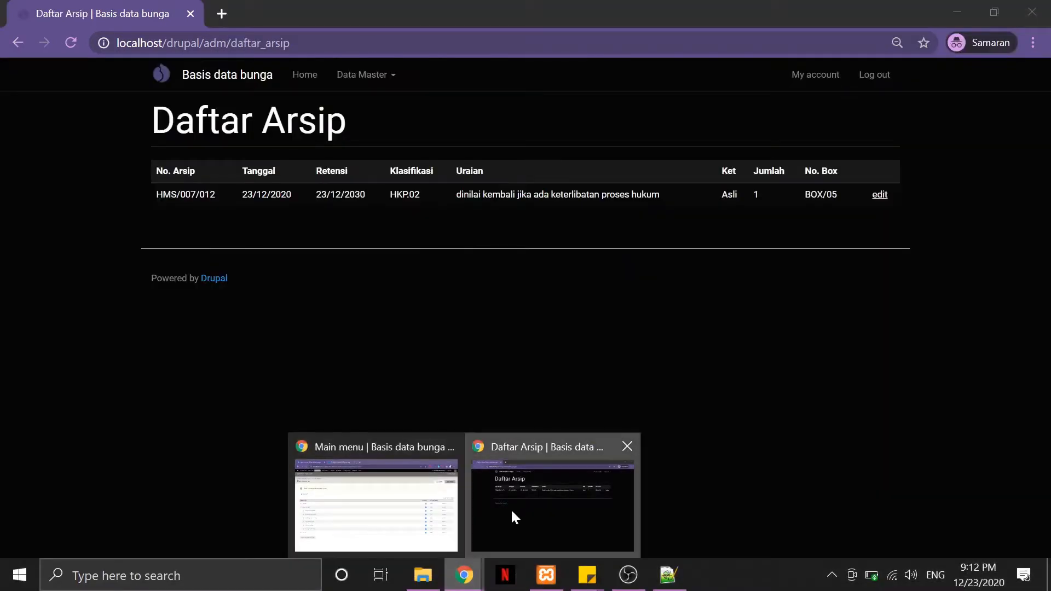
click(511, 509)
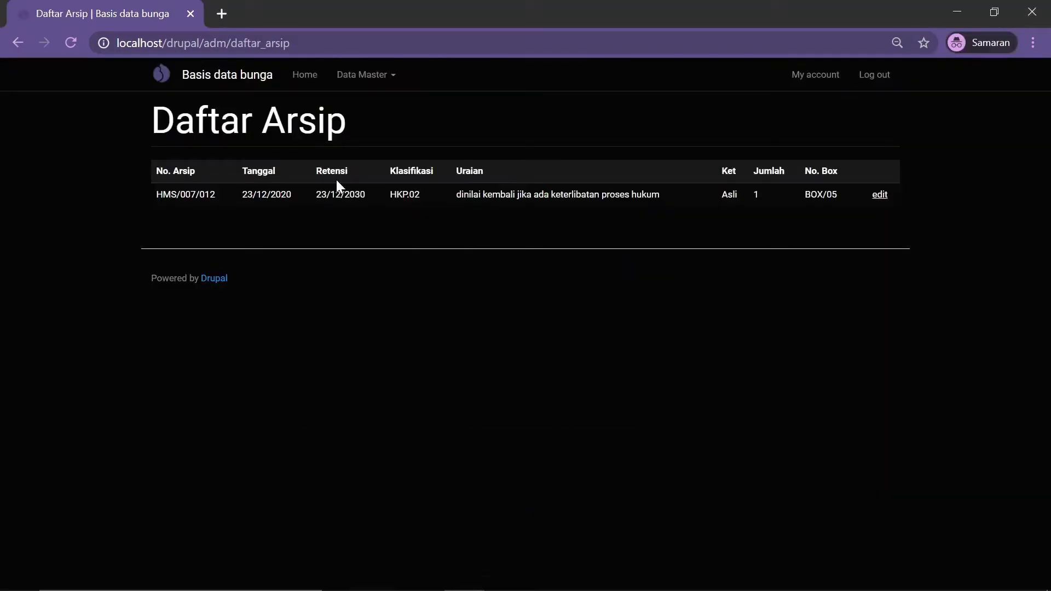
click(356, 77)
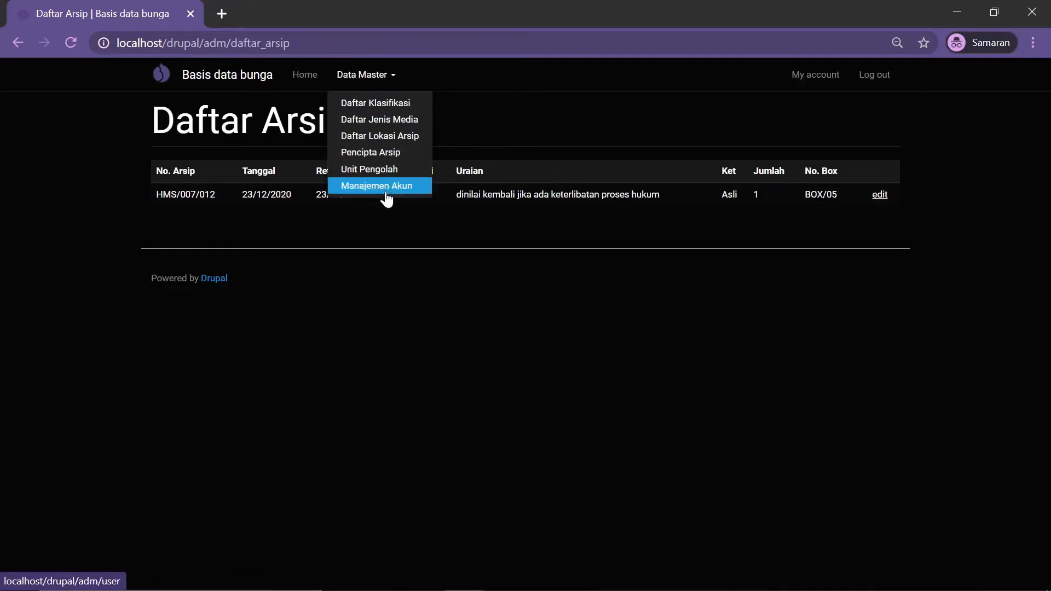
click(363, 81)
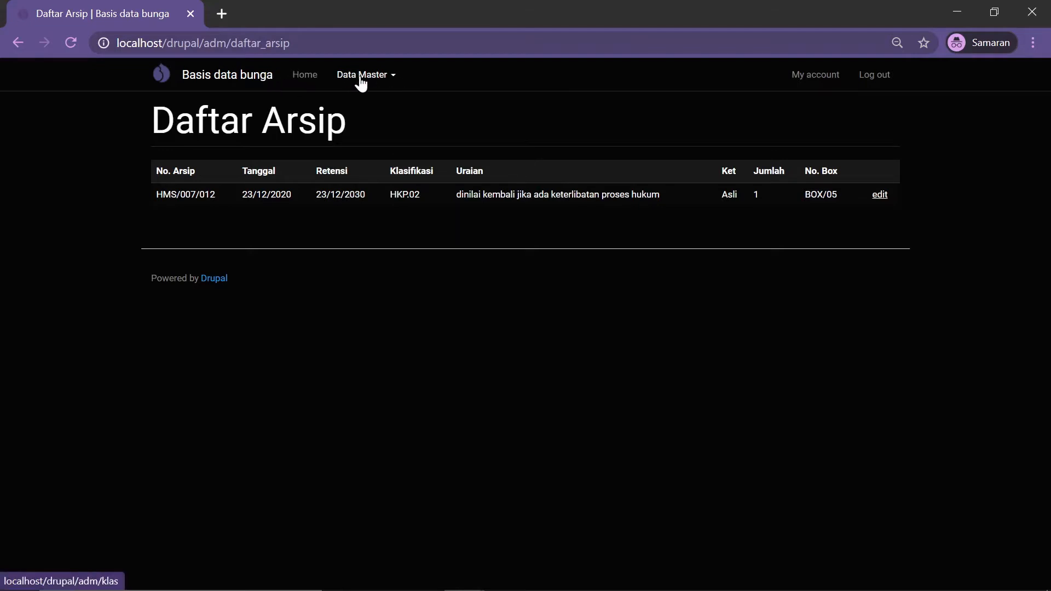
Back in the administration window, move the Arsip link between Home and Data Master in the Main menu and save the configuration.
click(467, 581)
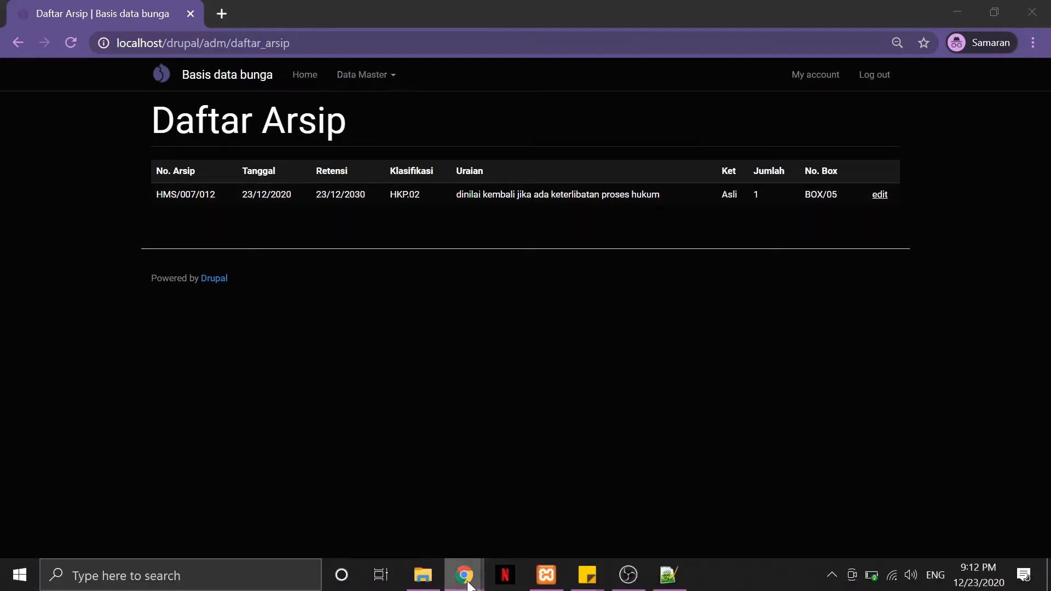
click(404, 509)
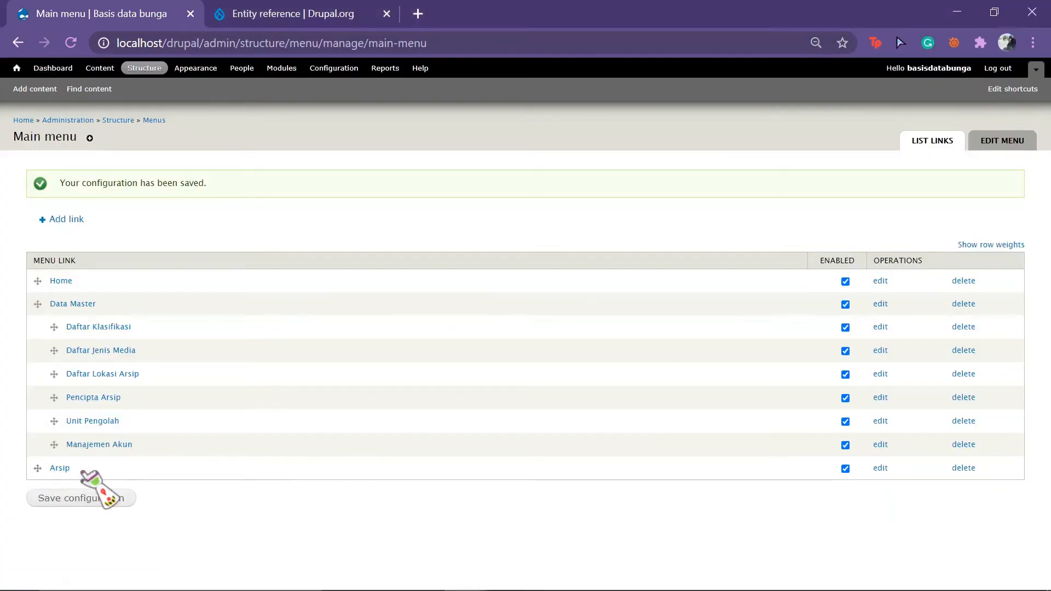
drag(37, 469, 46, 320)
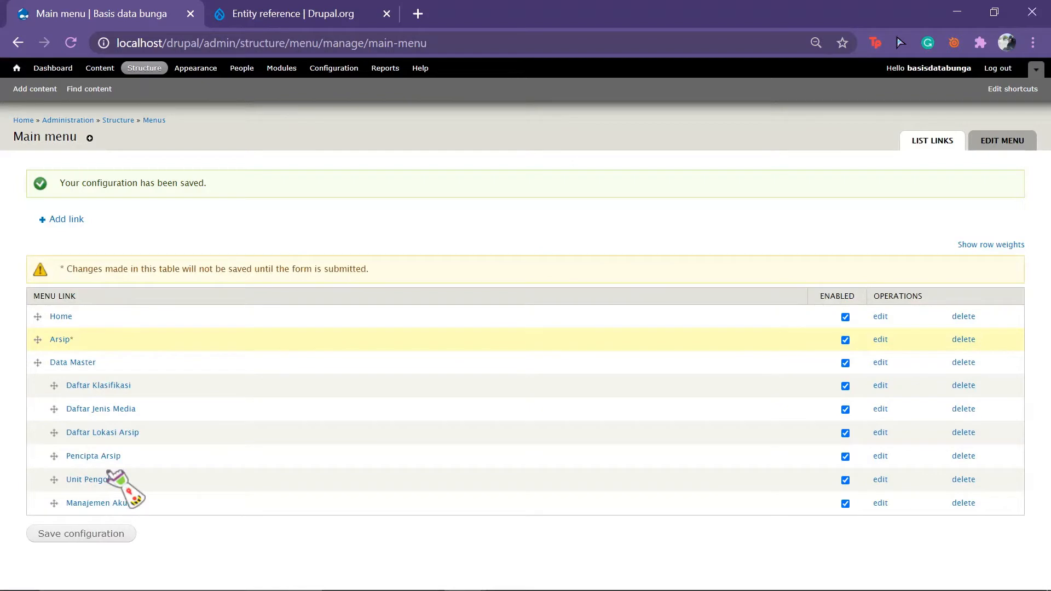
click(109, 537)
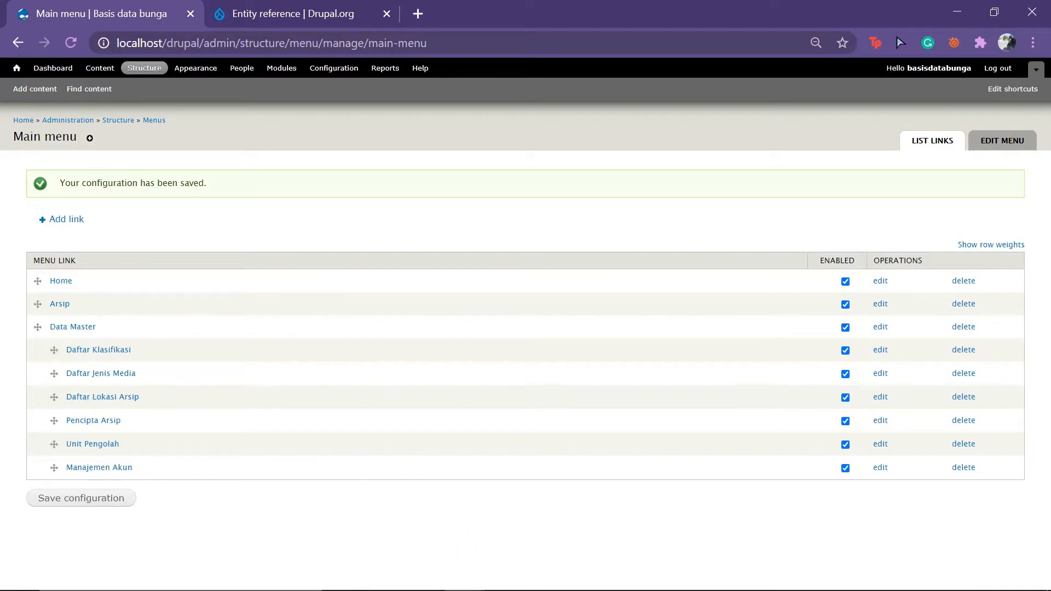
Switch to the incognito window, reload the Daftar Arsip page, and test the Home and Arsip menu links.
mouse_move(471, 588)
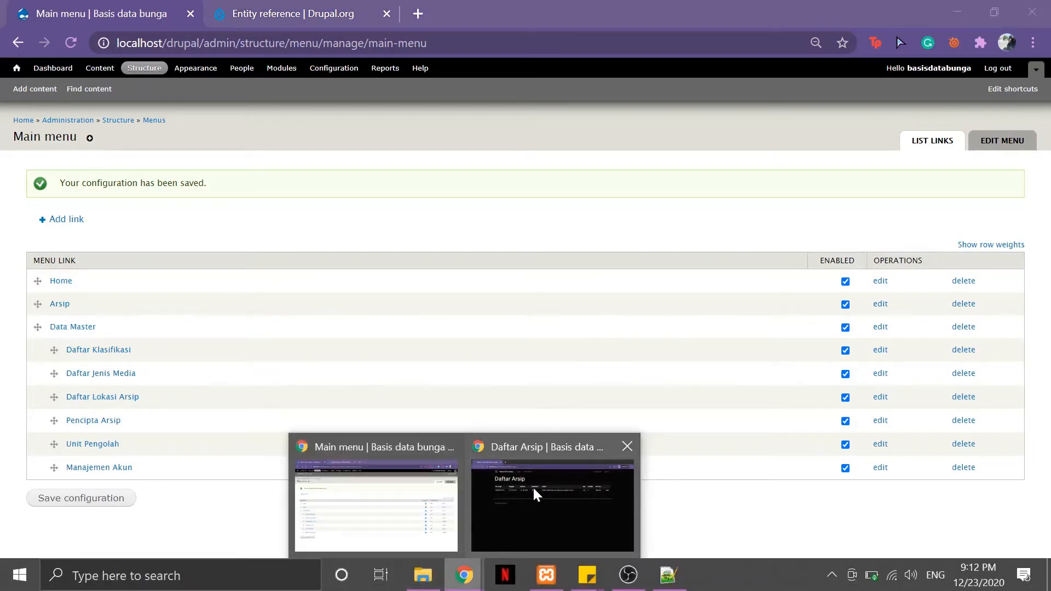
click(534, 486)
click(75, 38)
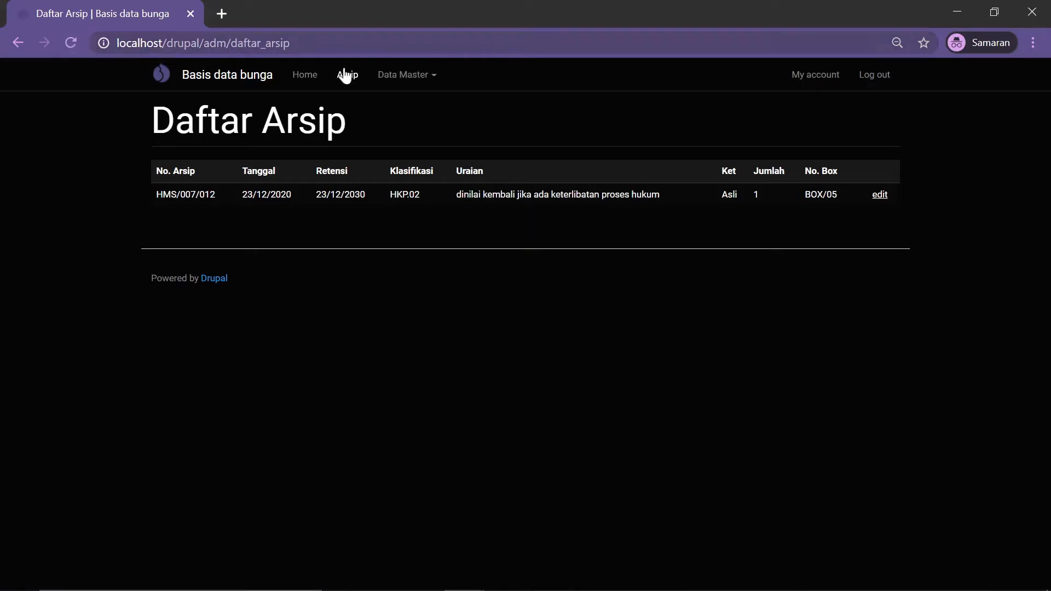
click(316, 81)
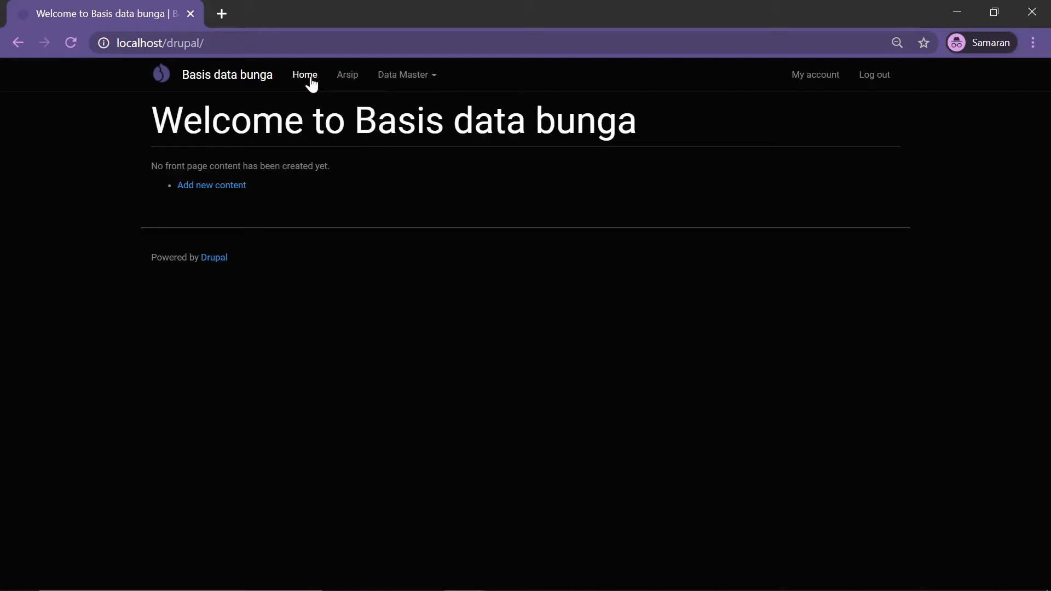
click(339, 81)
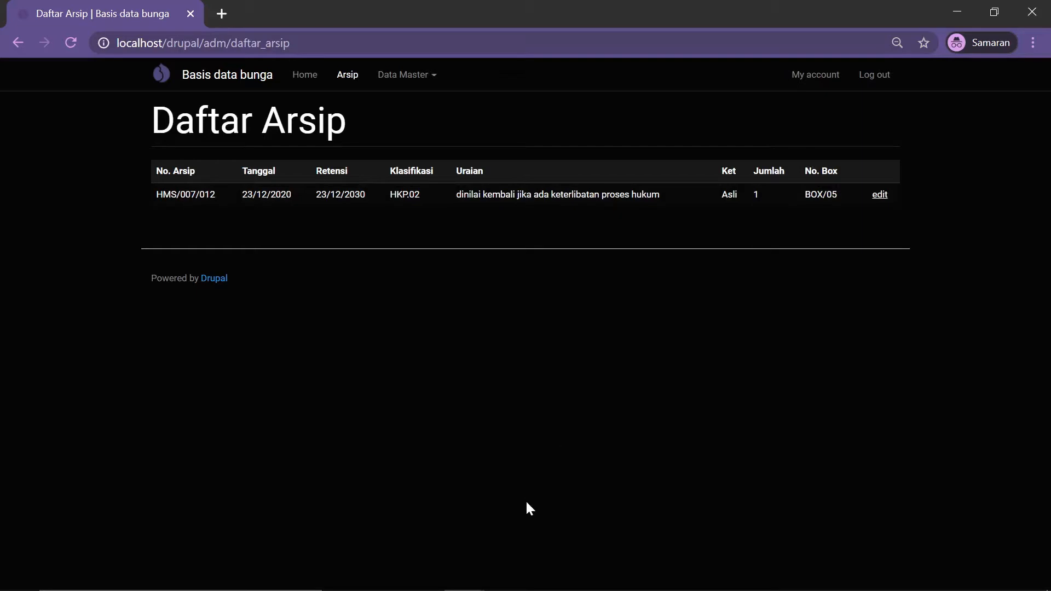
Return to the Drupal administration window and open the Daftar Arsip view for editing from the site's list of views.
mouse_move(478, 586)
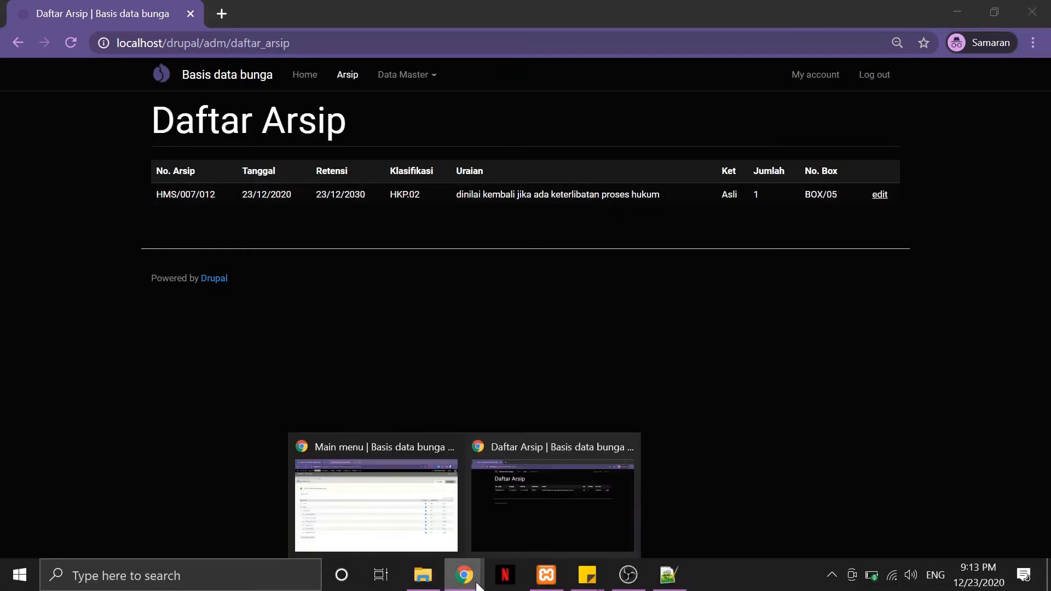
click(425, 520)
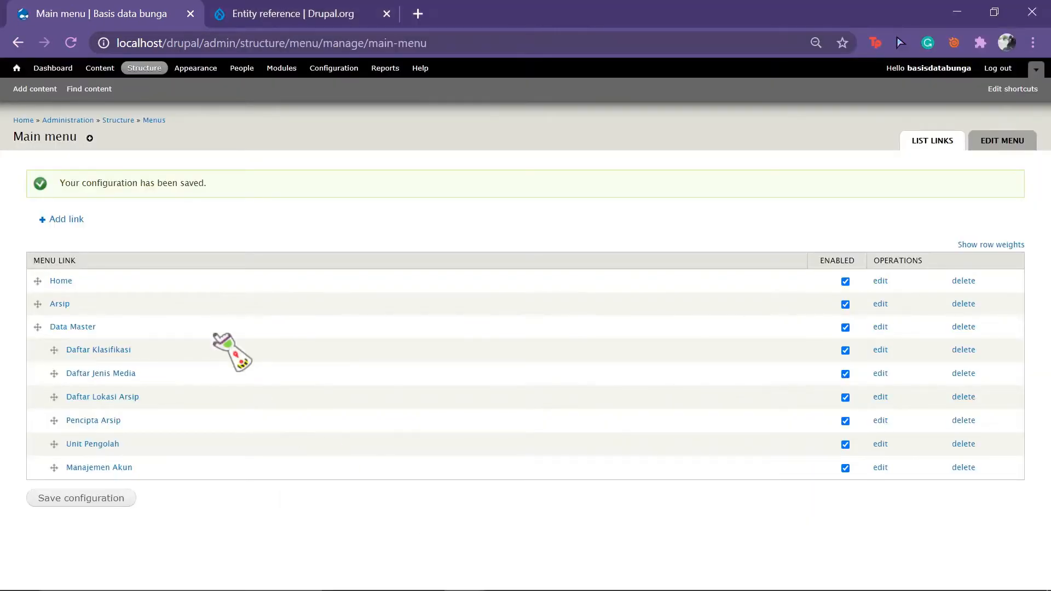
click(143, 69)
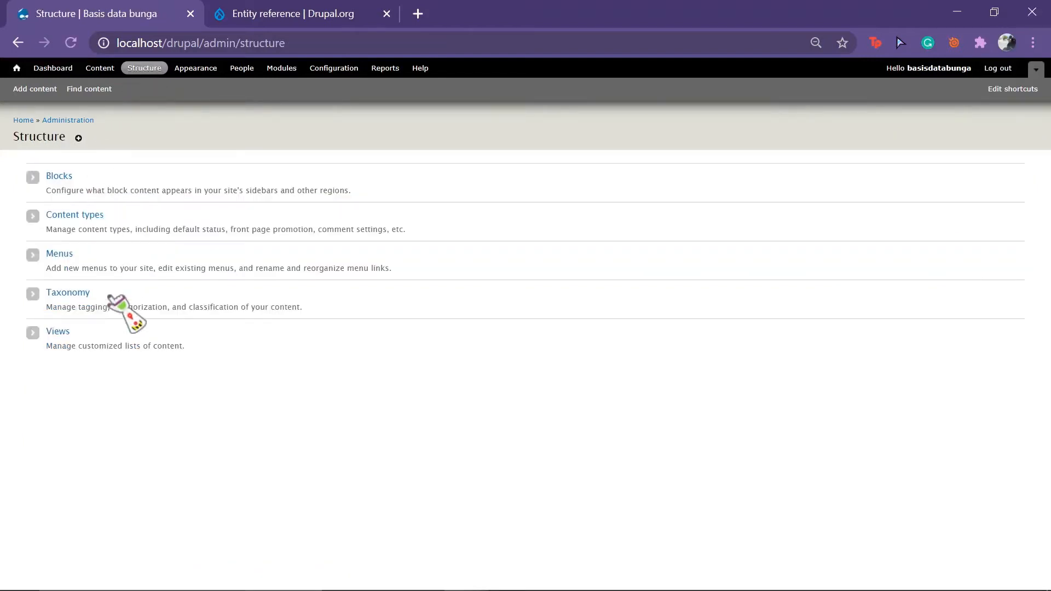
click(57, 333)
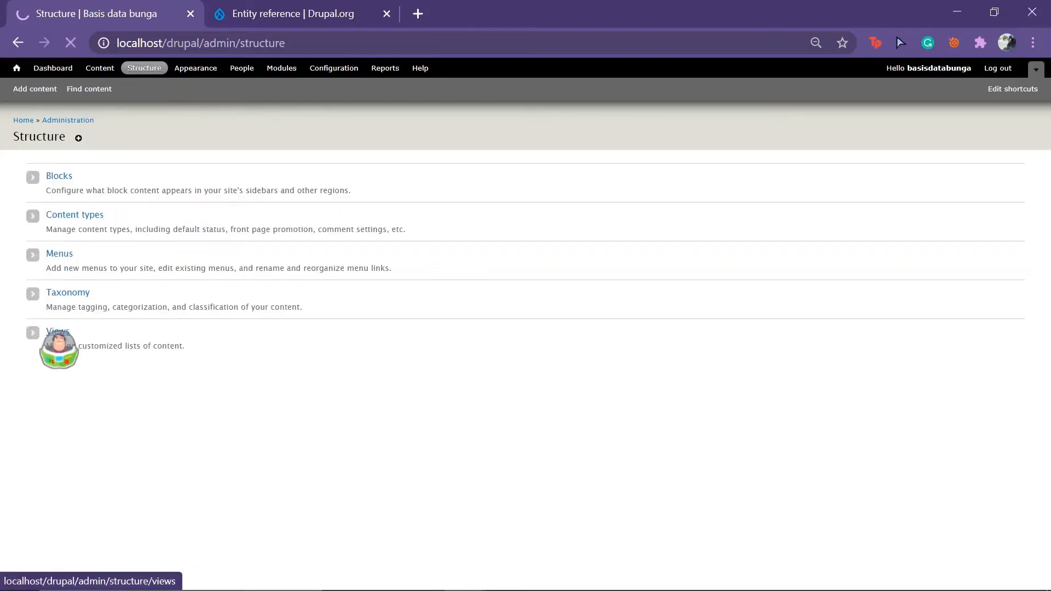
scroll(208, 402, down, 1)
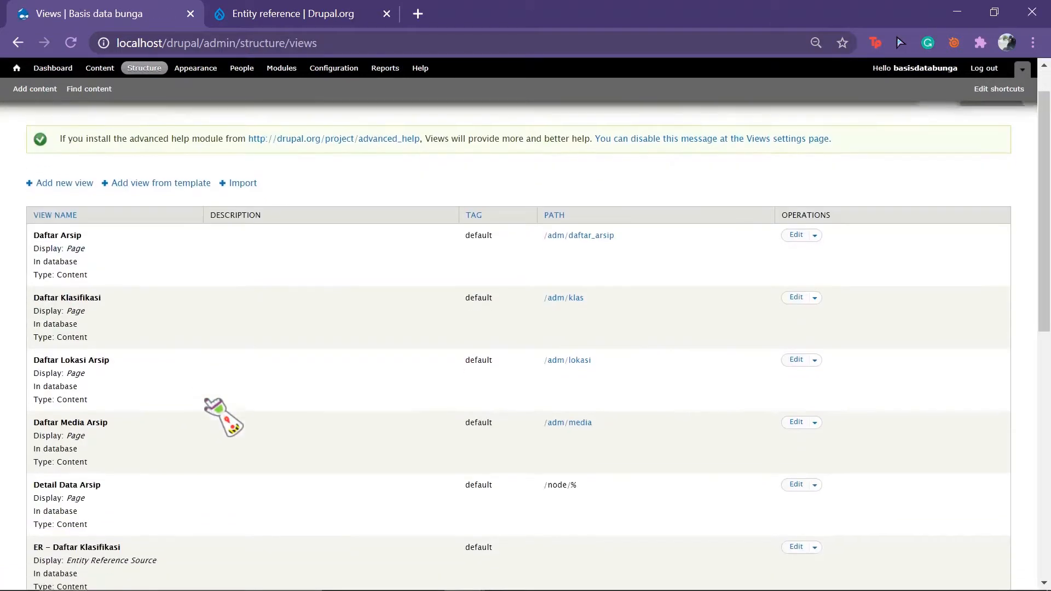
scroll(224, 417, down, 2)
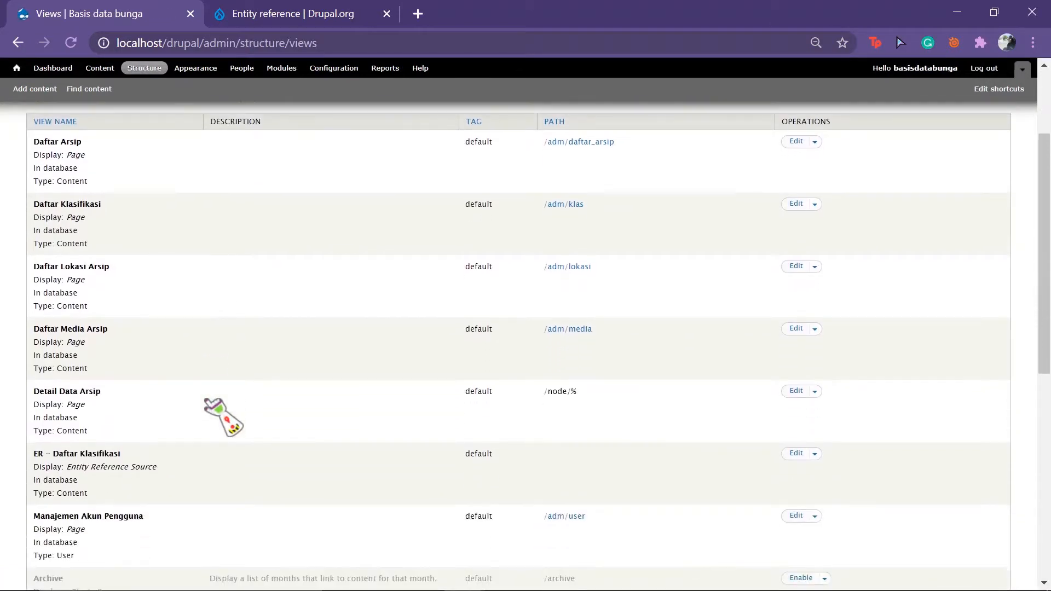
scroll(223, 417, up, 2)
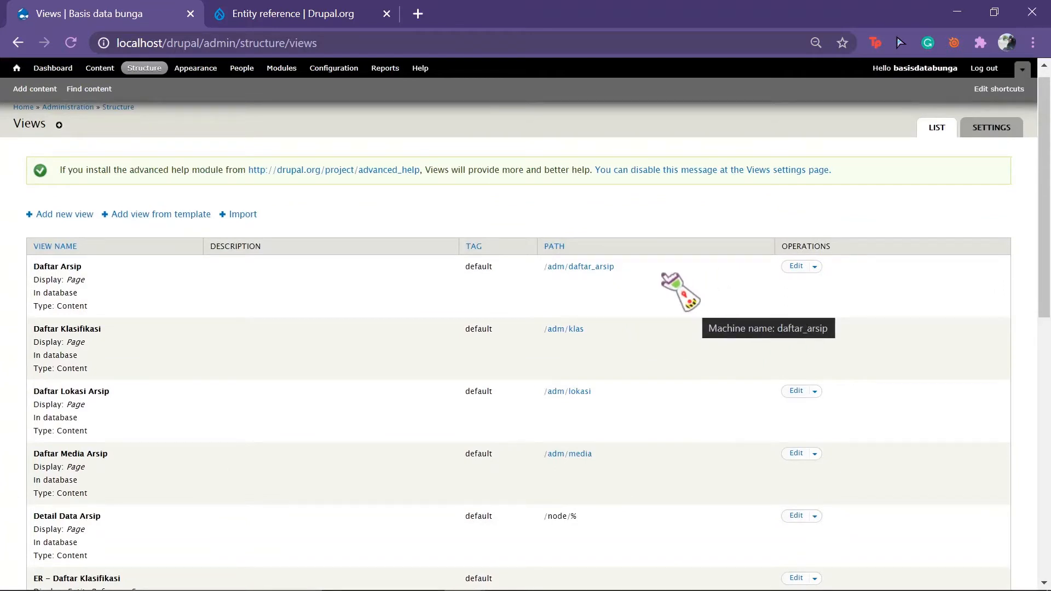
click(796, 267)
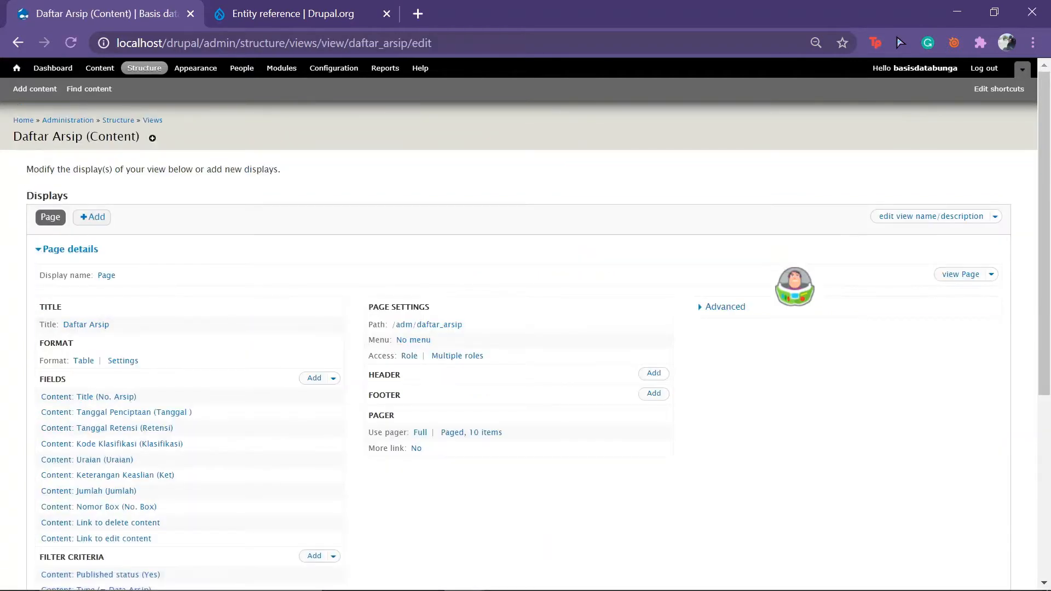
scroll(378, 368, down, 1)
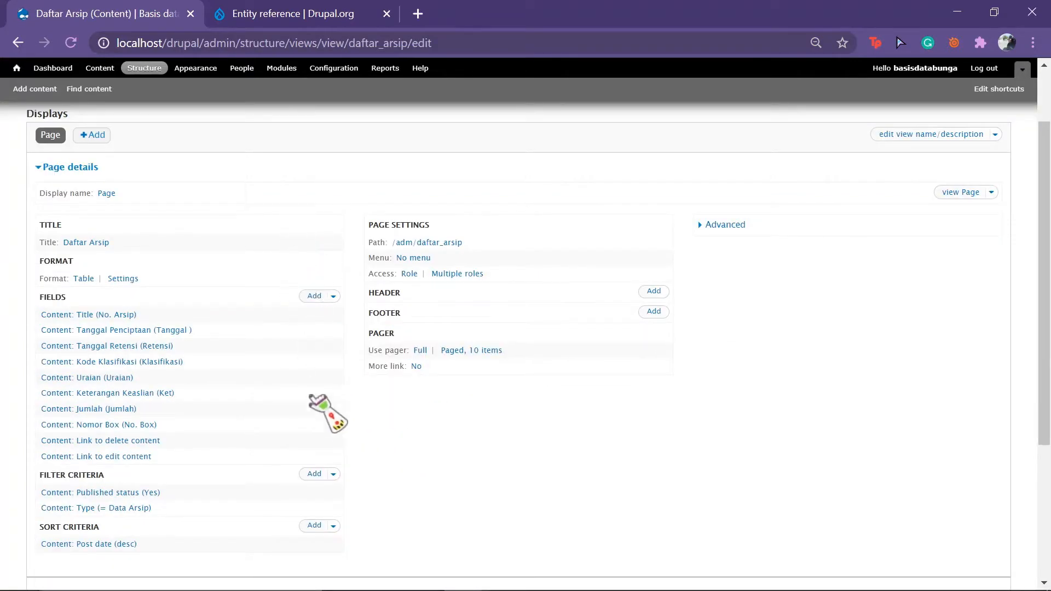
Add a Global: Text area header to the Daftar Arsip view for all displays.
click(649, 292)
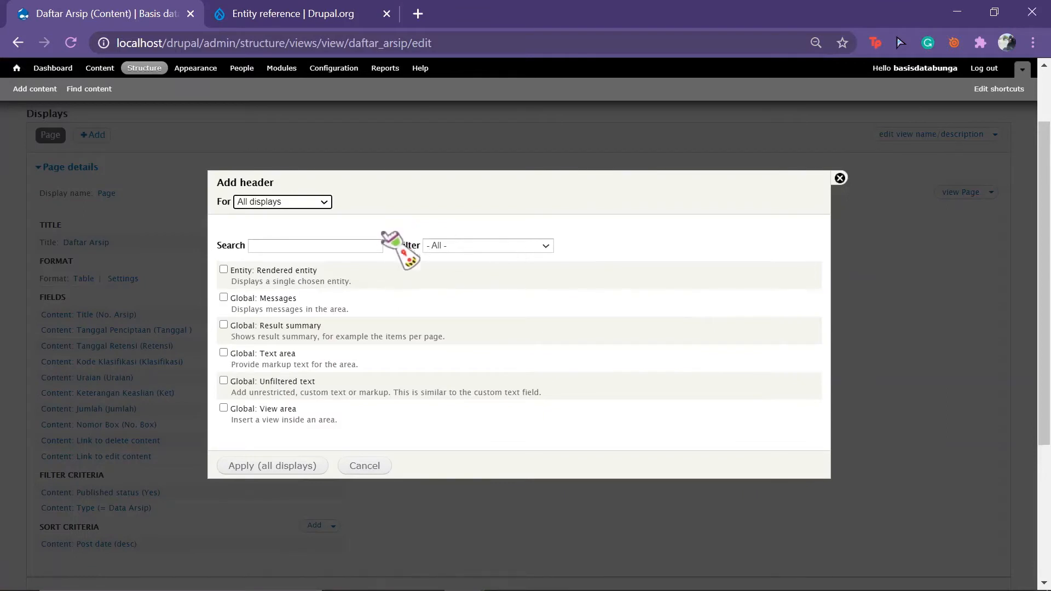
click(357, 250)
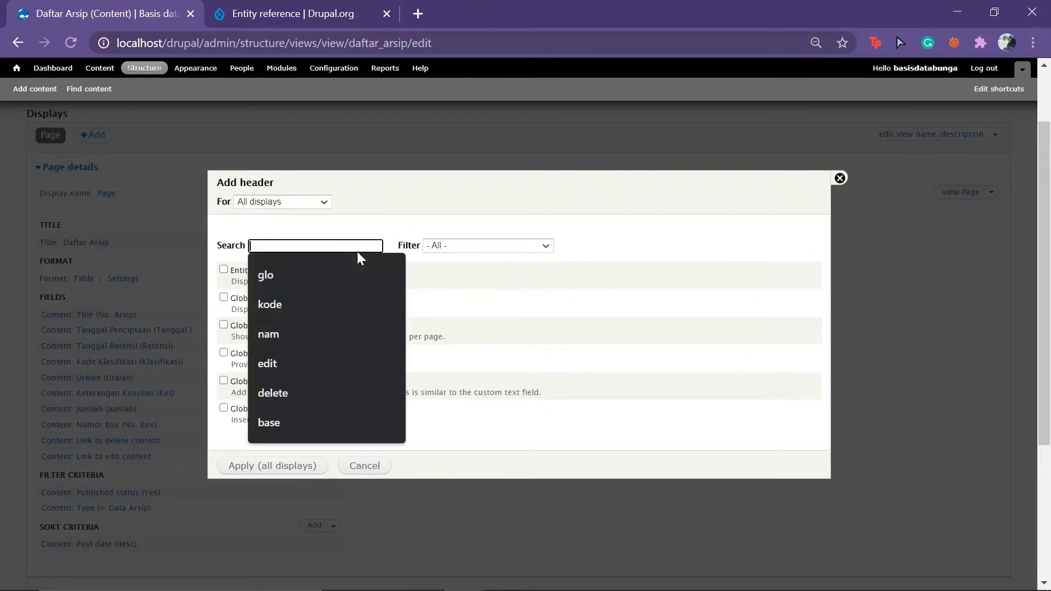
key(Down)
key(Return)
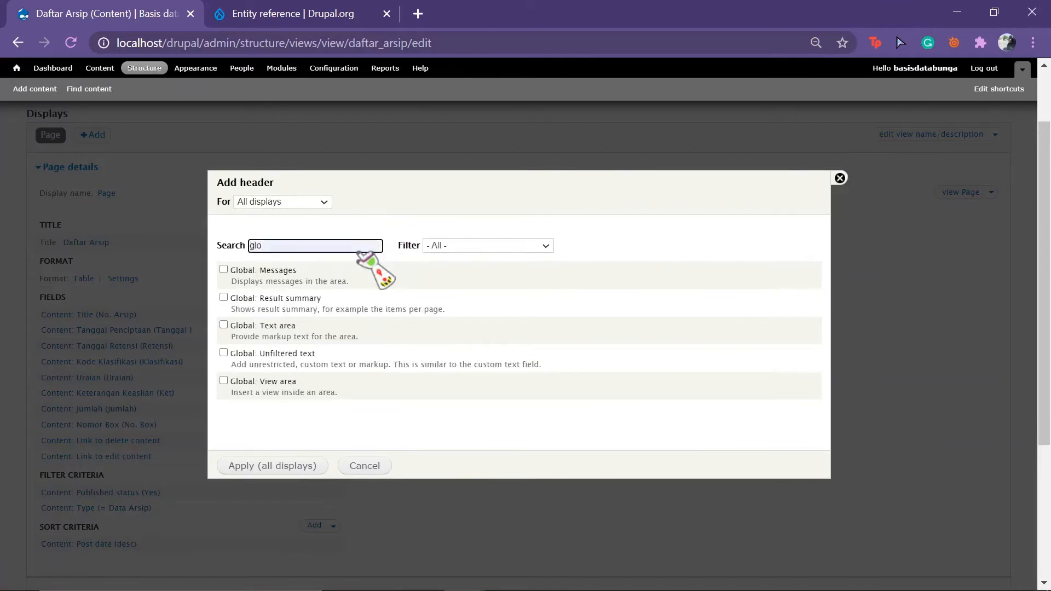
click(224, 329)
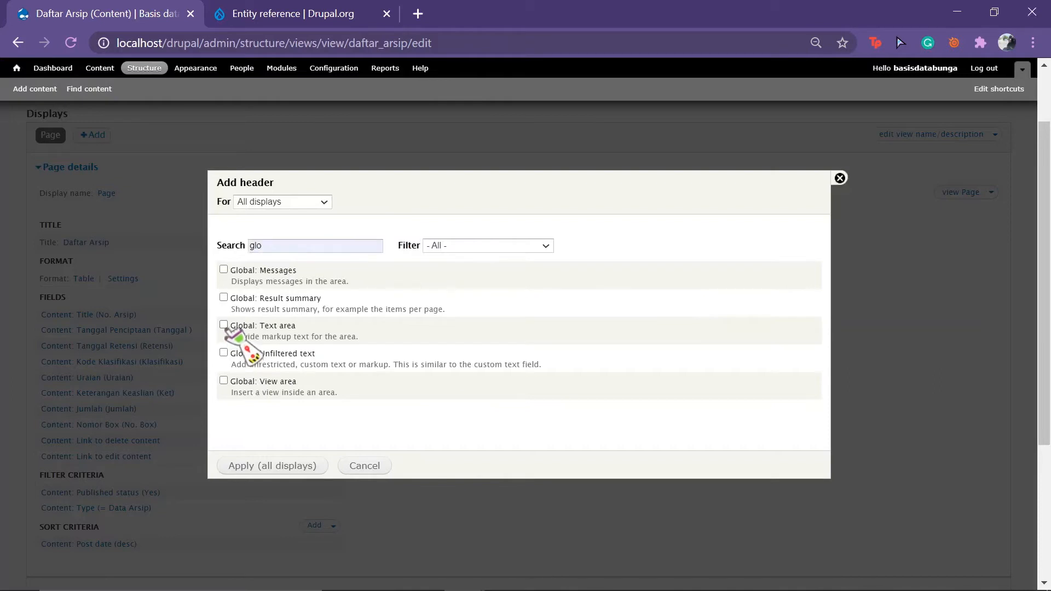
click(224, 326)
click(277, 466)
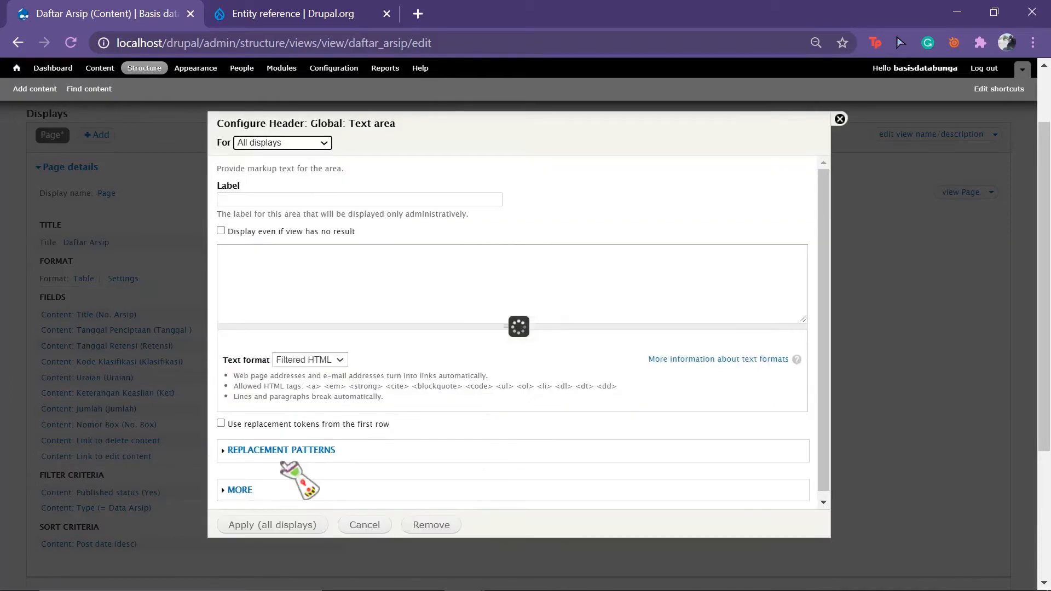
Set the header's text format to Full HTML, enable replacement tokens from the first row, and expand the replacement patterns.
click(317, 362)
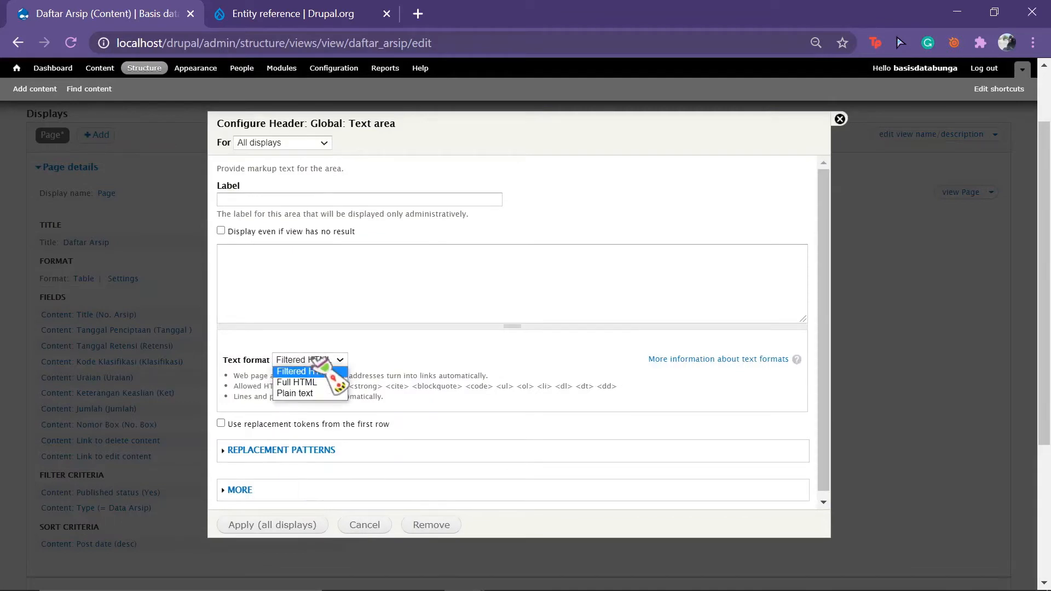
click(329, 379)
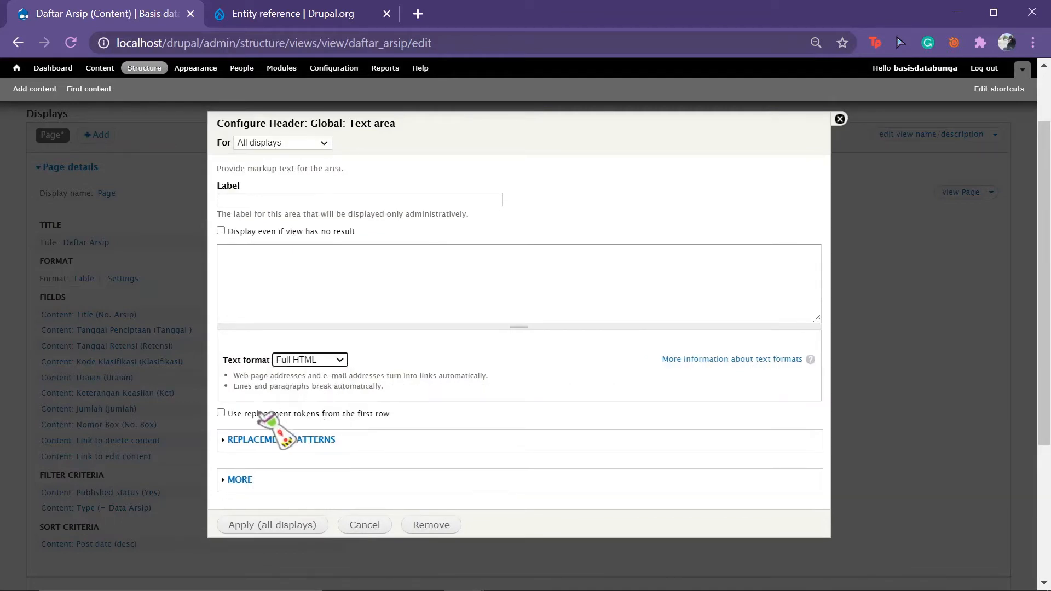
click(221, 413)
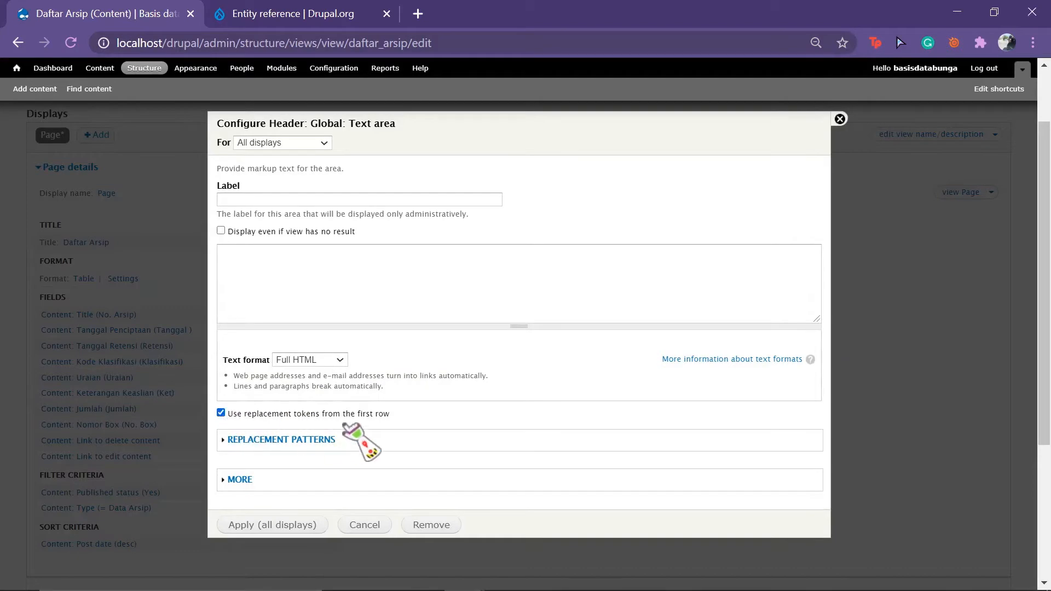
click(335, 438)
scroll(406, 416, down, 4)
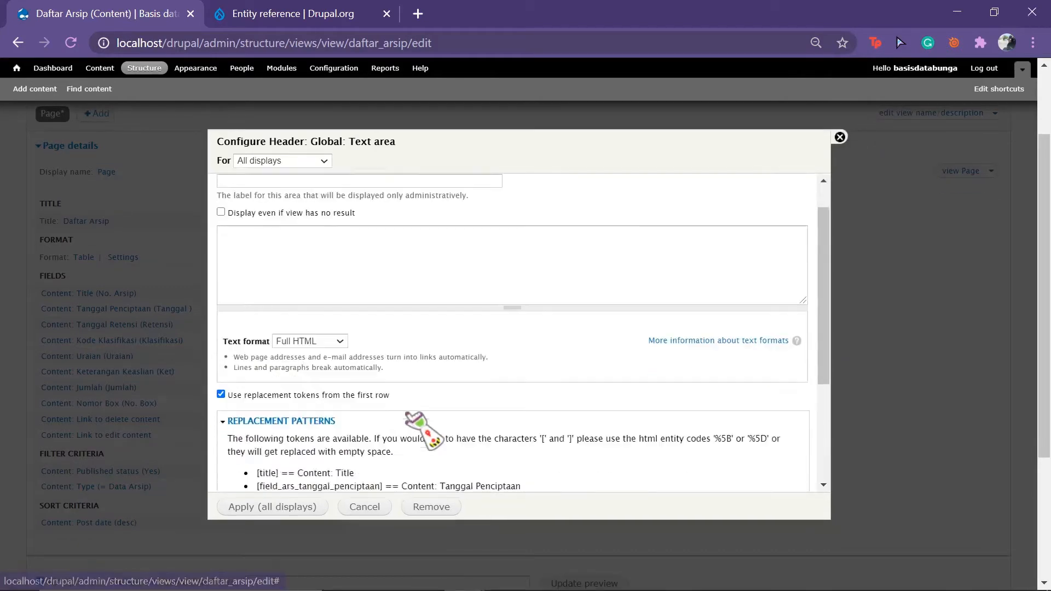
scroll(406, 416, up, 3)
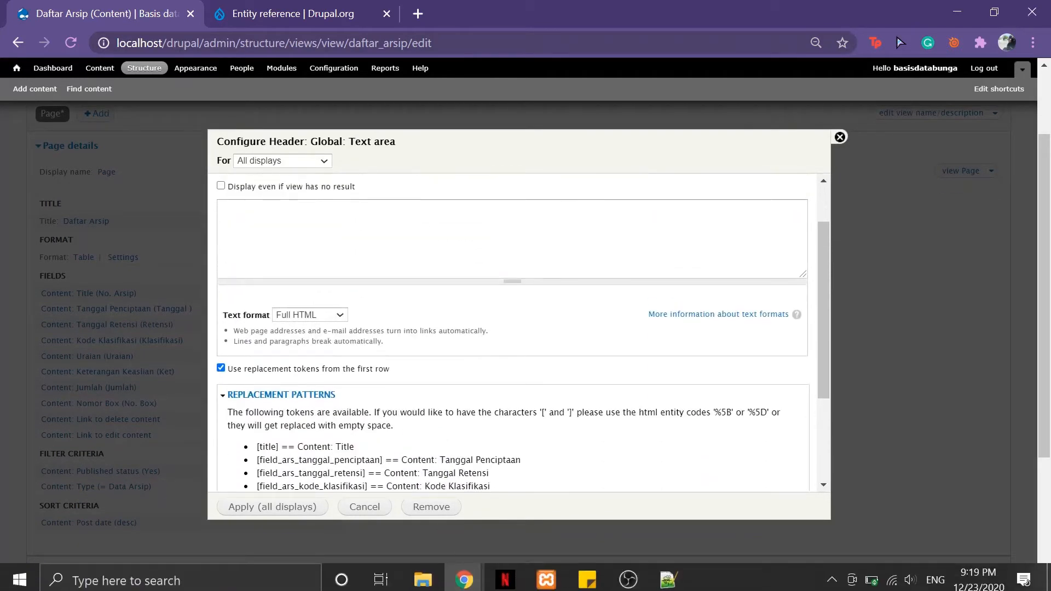
Copy the HTML snippet from Notepad++ into the header text, a right-aligned bordered div linking "Entri Arsip Baru" to [base_url]/node/add/data-arsip.
click(667, 579)
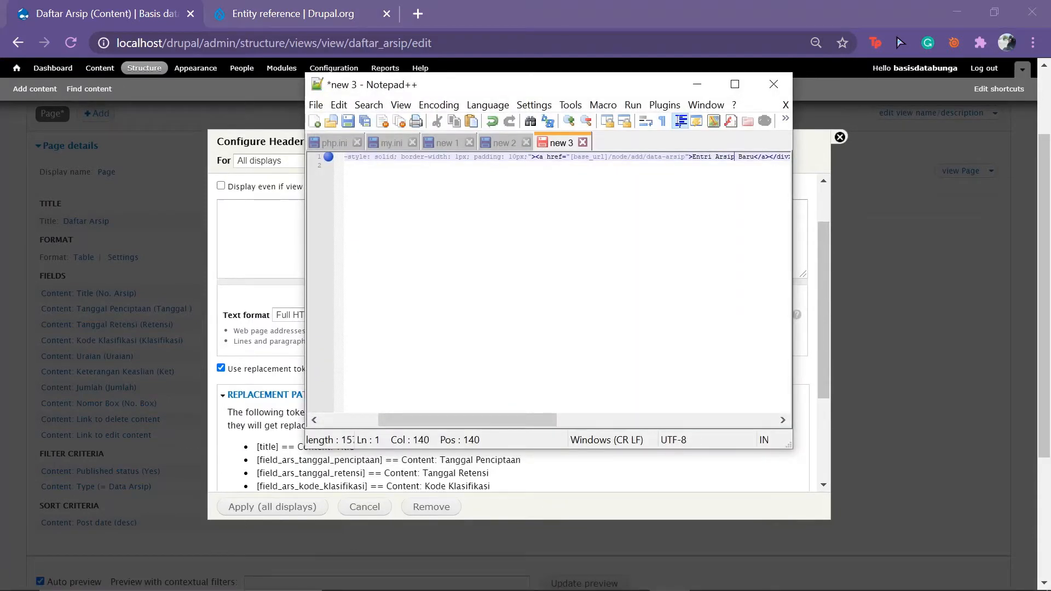
key(ctrl+a)
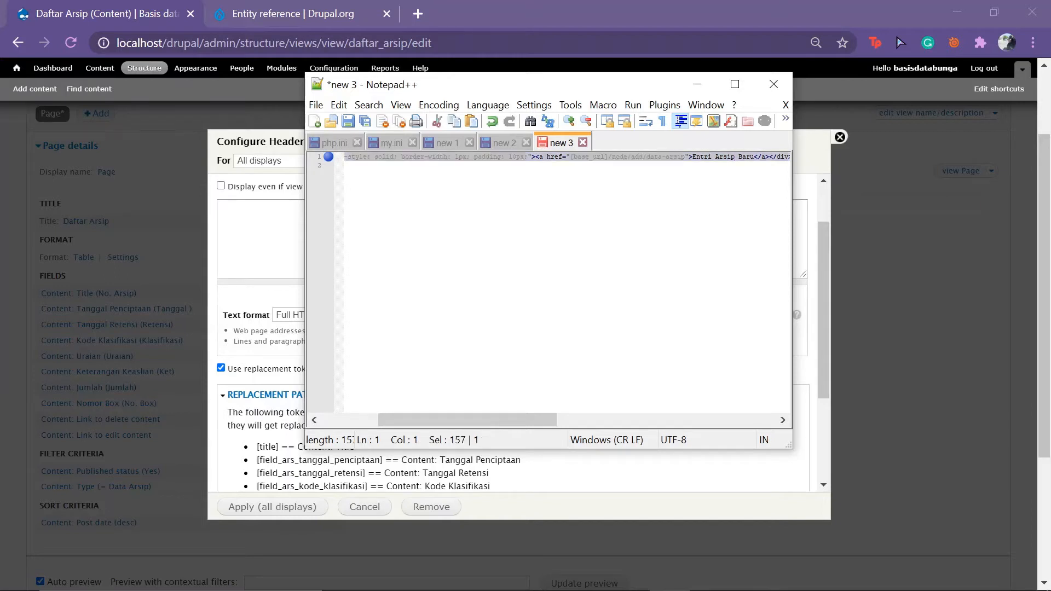
click(278, 227)
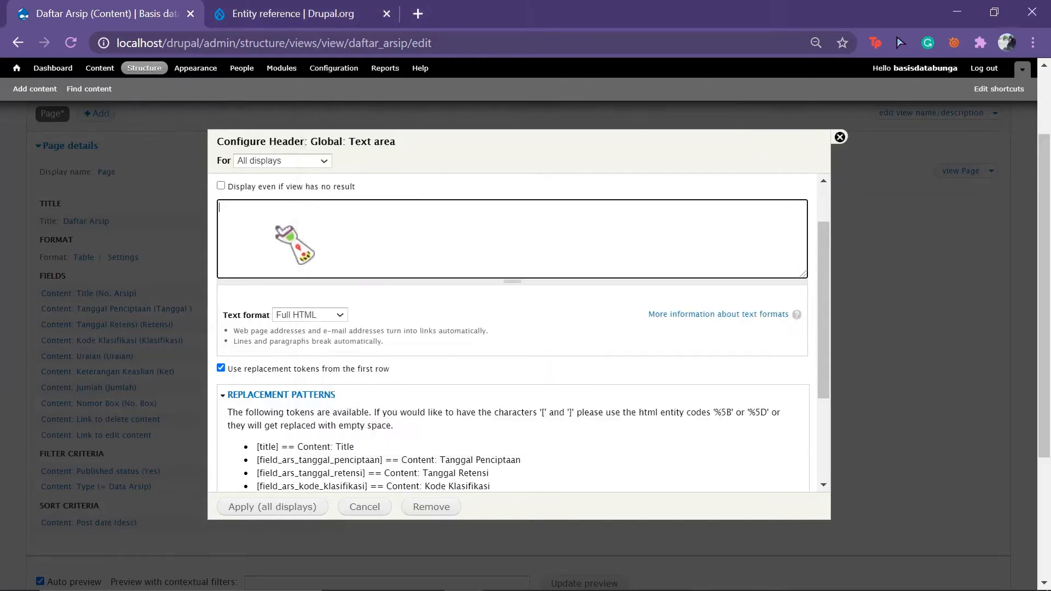
text(<div style="text-align: right; border-style: solid; border-width: 1px; padding: 10px;"><a href="[base_url]/node/add/data-arsip">Entri Arsip Baru</a></div>)
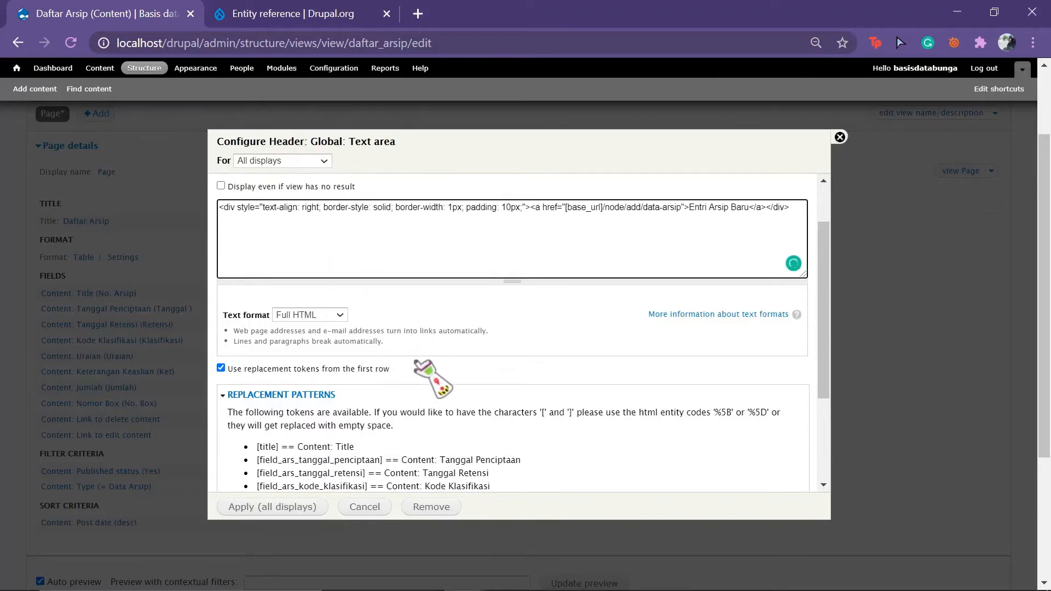
key(Return)
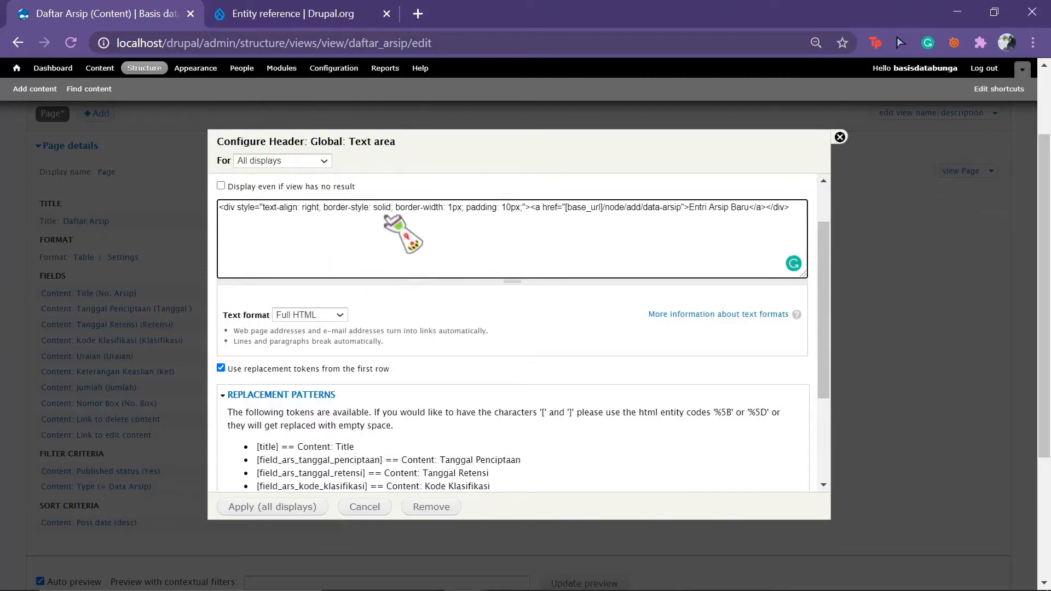
Compare the available replacement patterns with the [base_url] token in the header markup, and apply the header to all displays.
scroll(438, 430, down, 3)
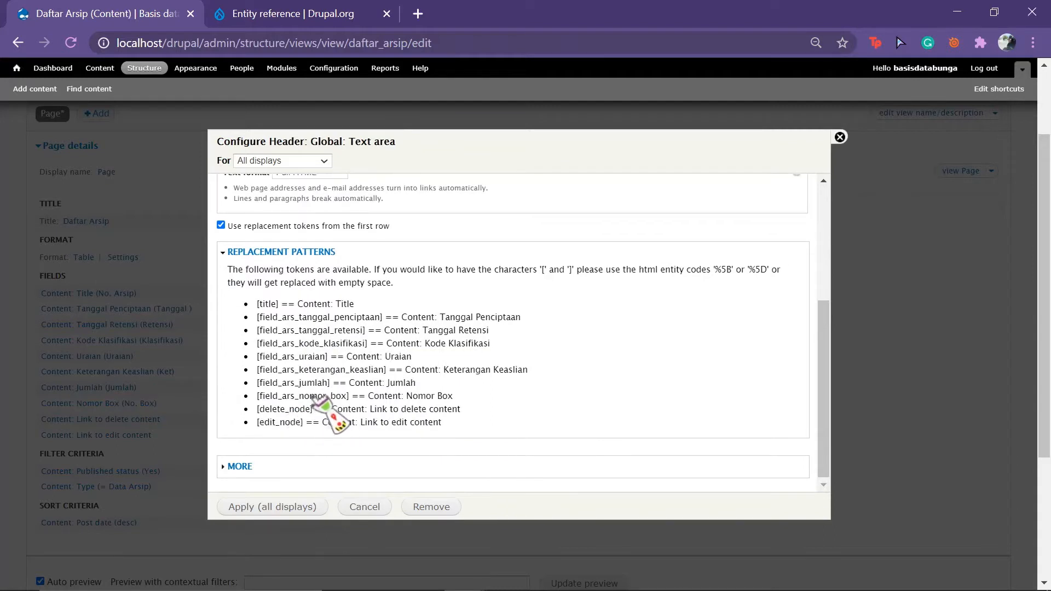
scroll(323, 410, up, 1)
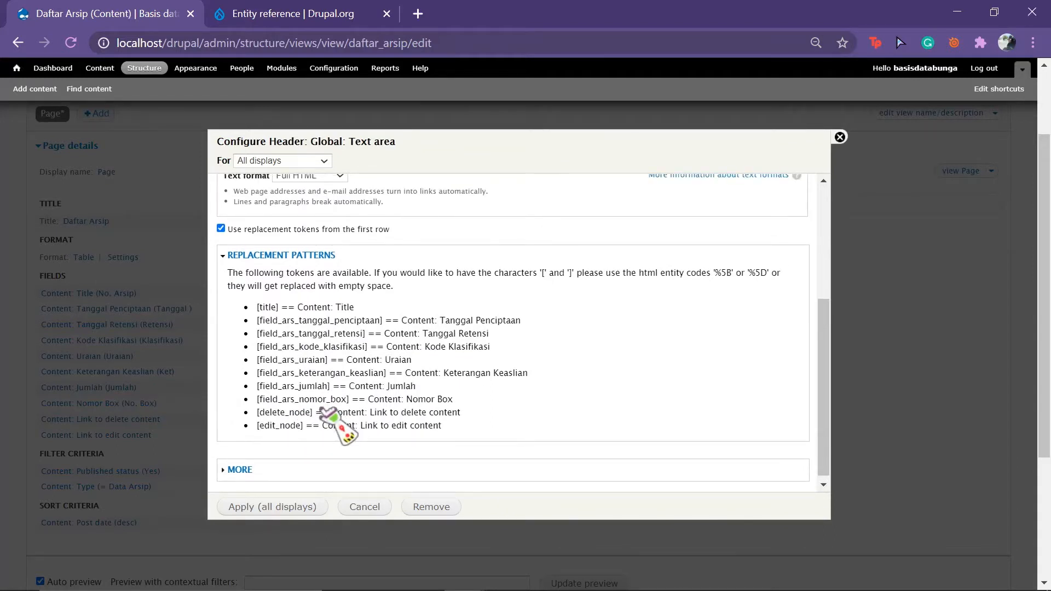
scroll(323, 410, up, 3)
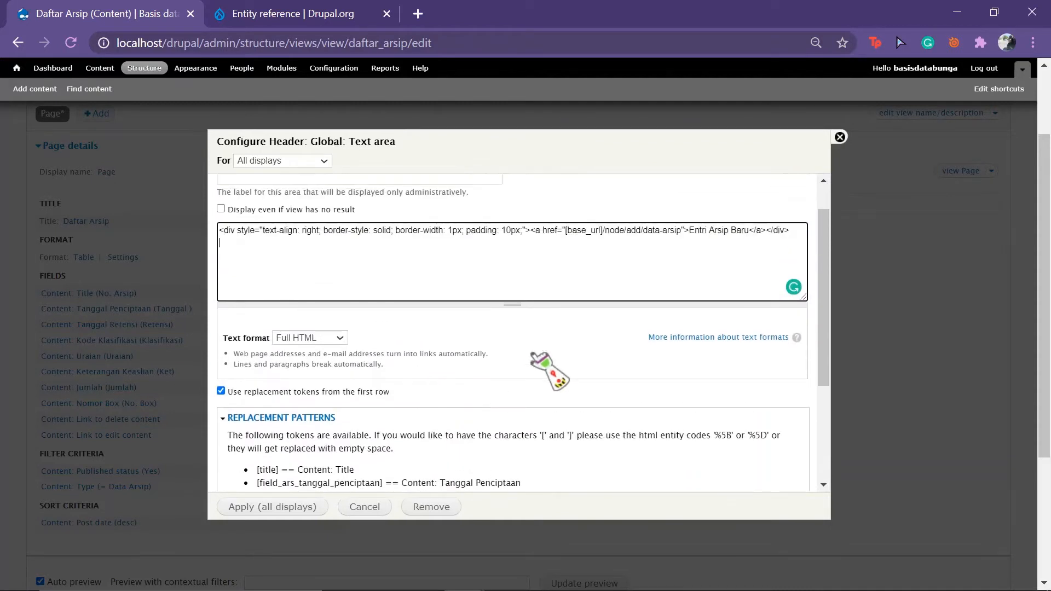
scroll(542, 364, up, 1)
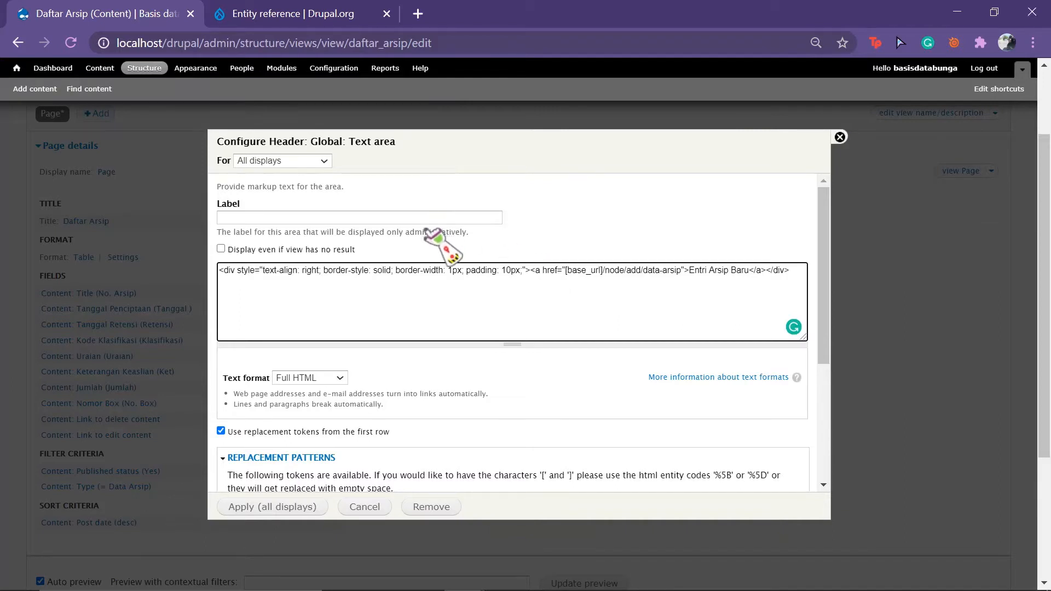
scroll(470, 333, down, 1)
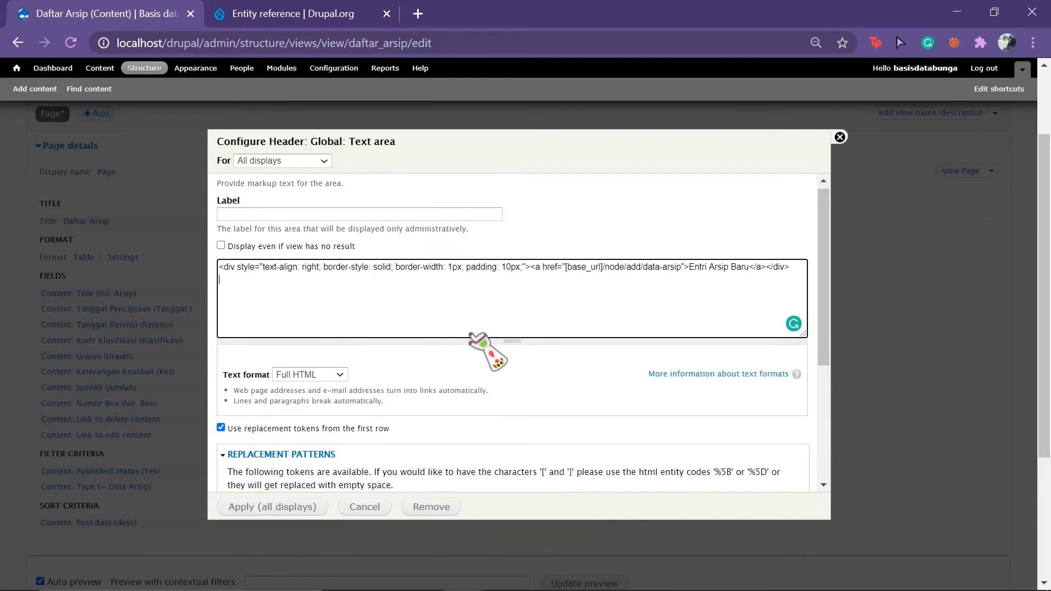
scroll(470, 333, down, 4)
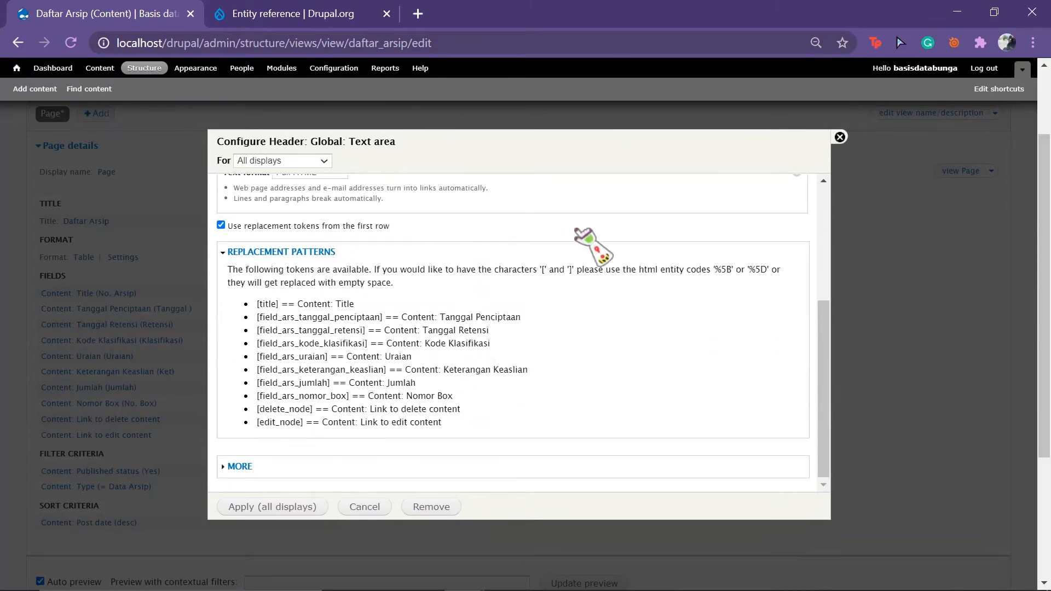
scroll(581, 233, up, 4)
scroll(485, 328, down, 1)
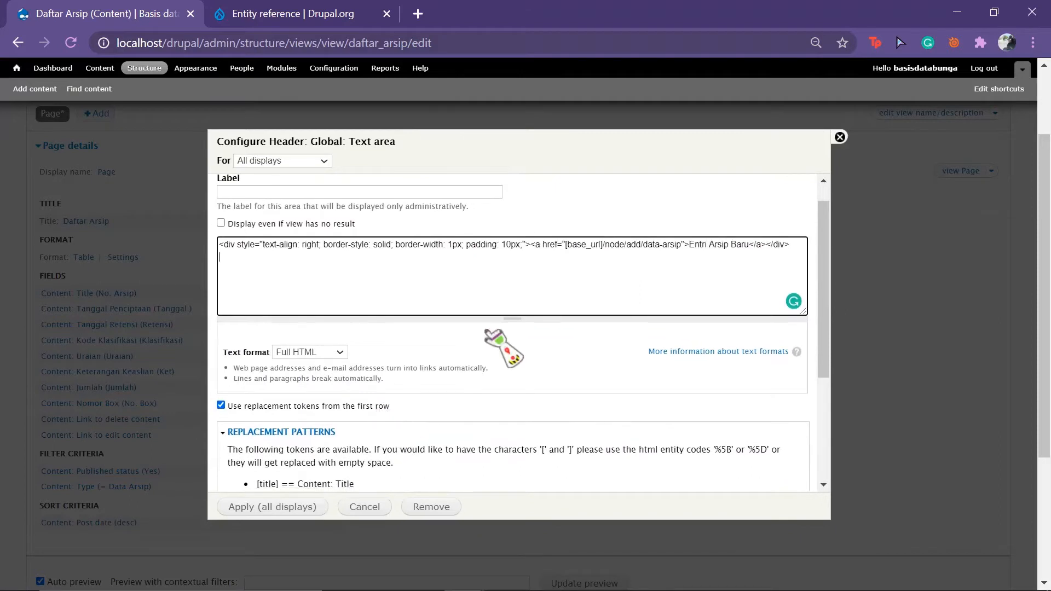
click(590, 246)
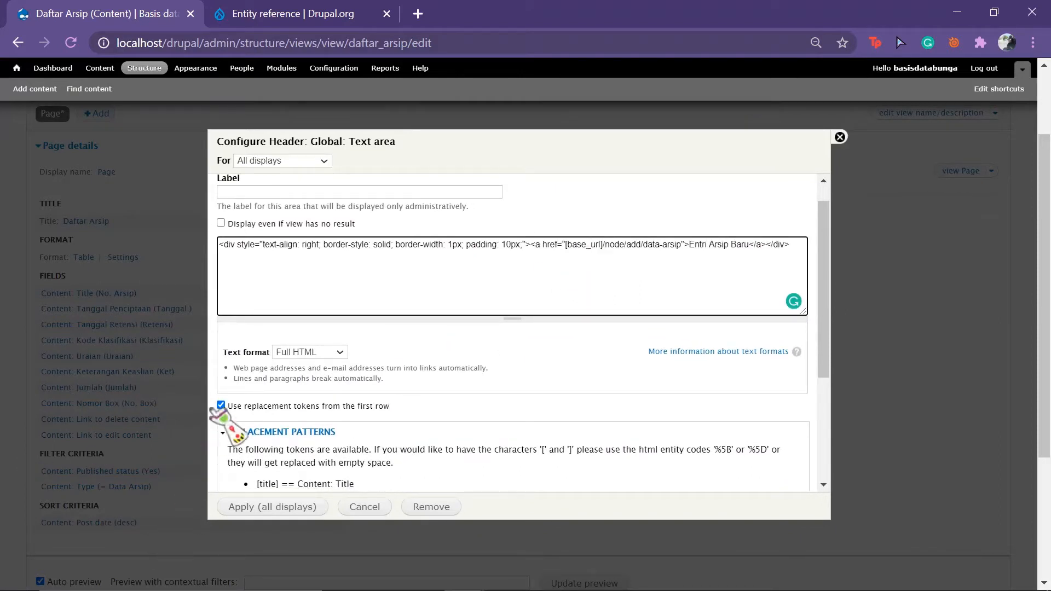
click(264, 512)
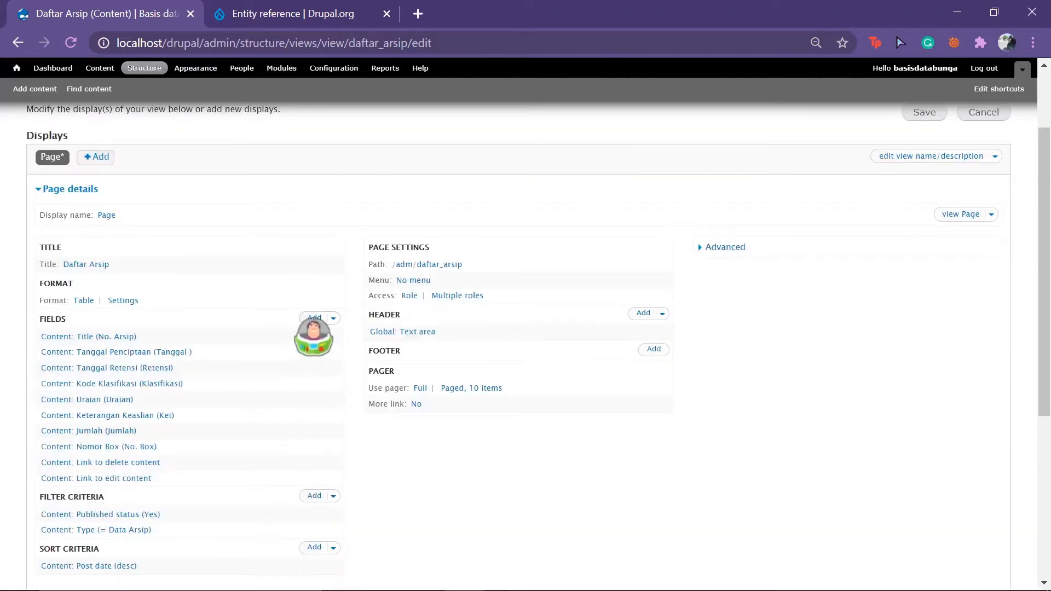
Search the available fields for "bas" and add the Global: Base url field to all displays of the view.
click(314, 318)
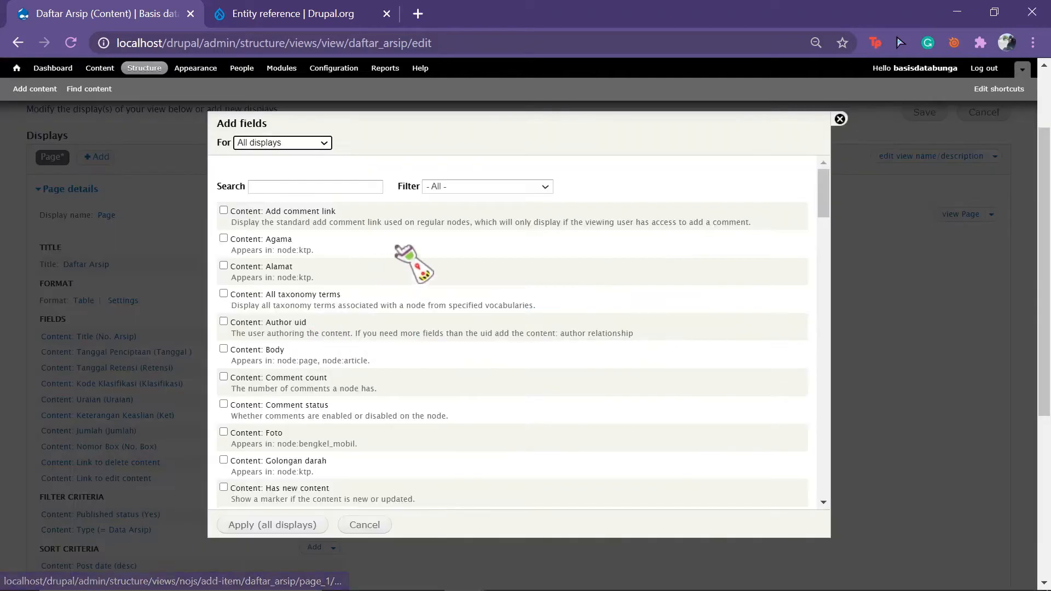
click(339, 188)
text(base)
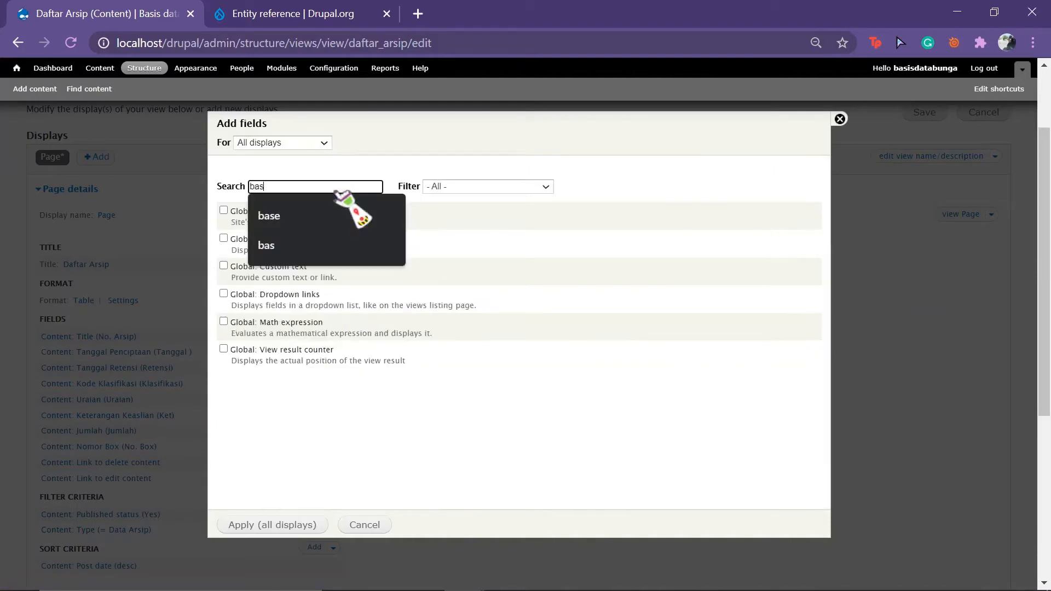
key(BackSpace)
click(224, 210)
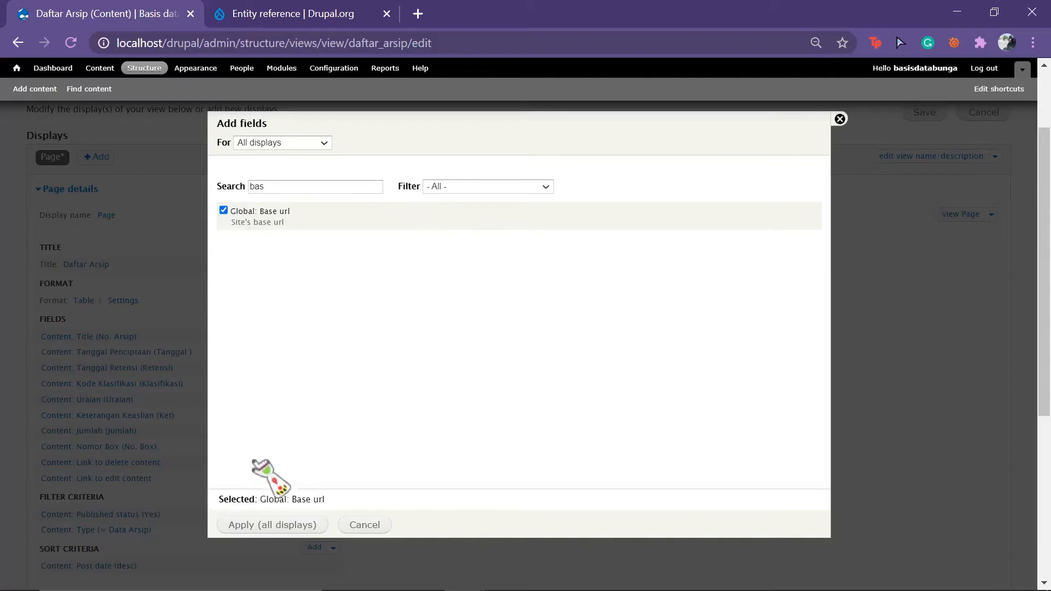
click(274, 527)
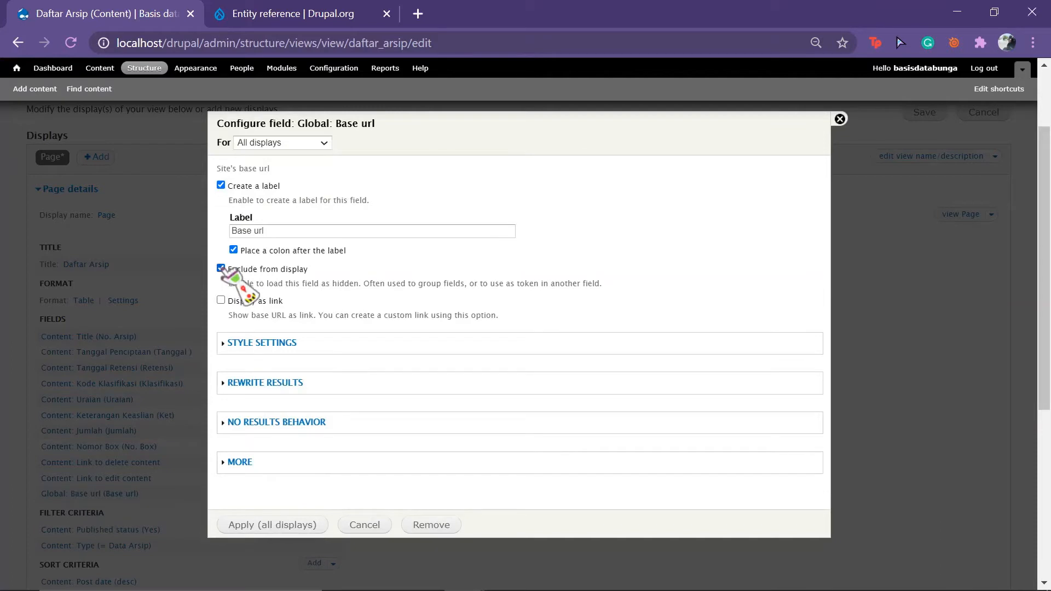
Exclude the Base url field from display, turn off its label, apply the settings to all displays, and save the view.
click(221, 185)
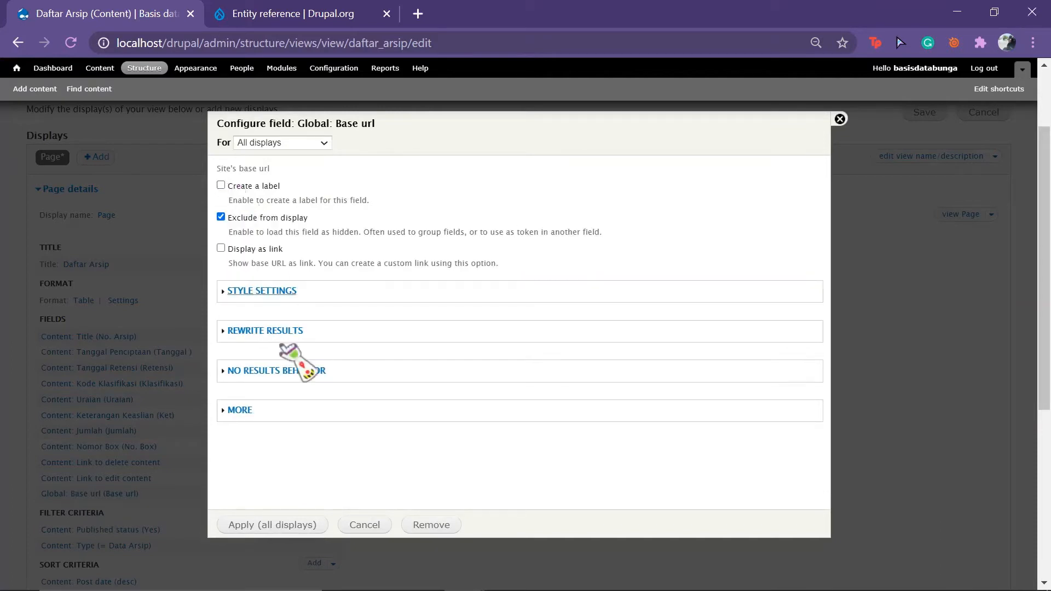
click(293, 527)
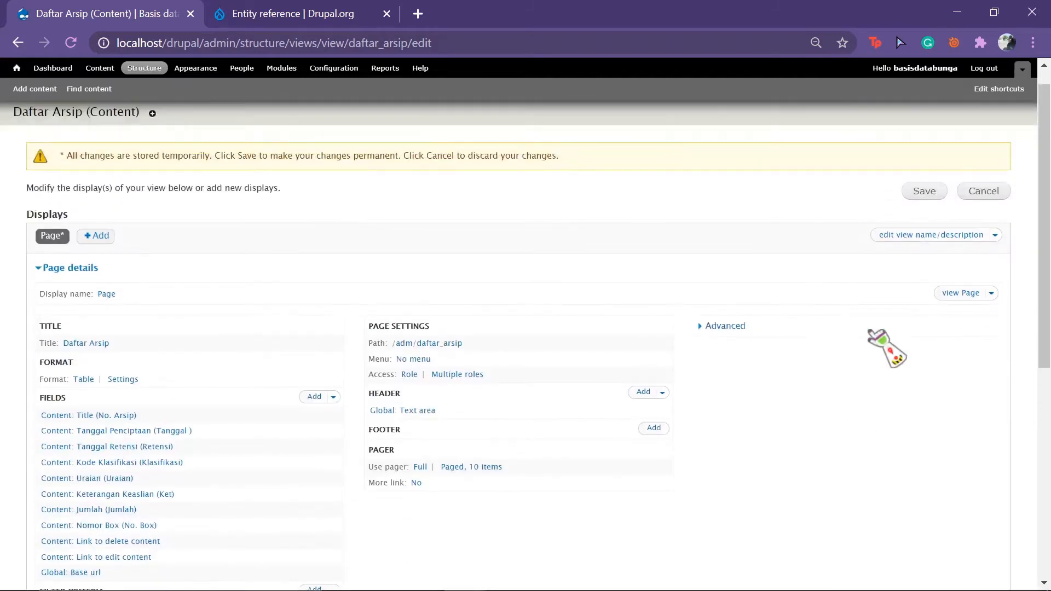
click(924, 192)
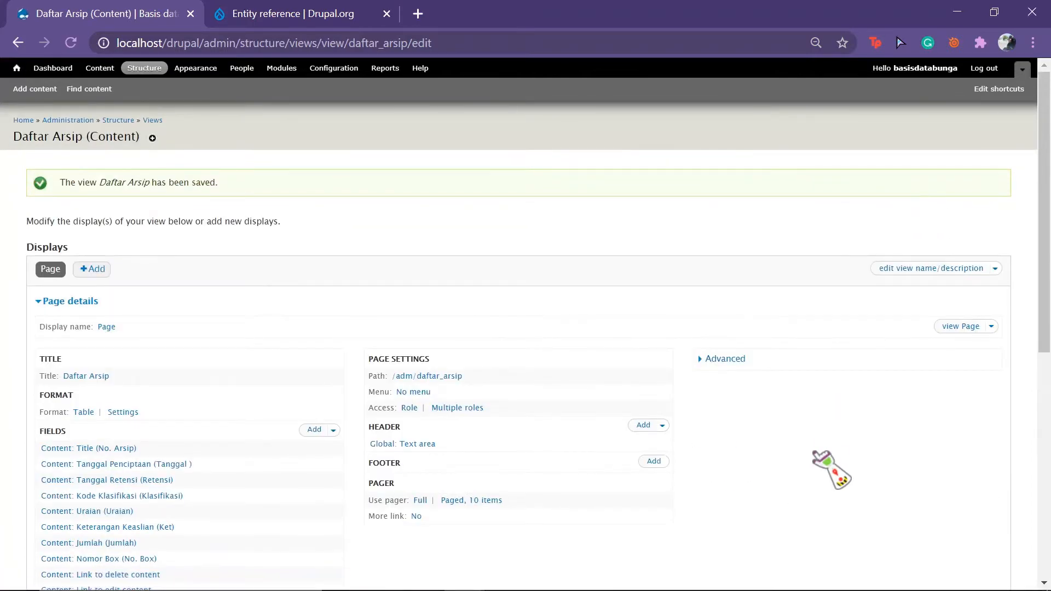
Check the header link in the view's preview, and reload the Daftar Arsip page in the incognito window to inspect it there.
scroll(814, 452, down, 5)
scroll(832, 469, down, 2)
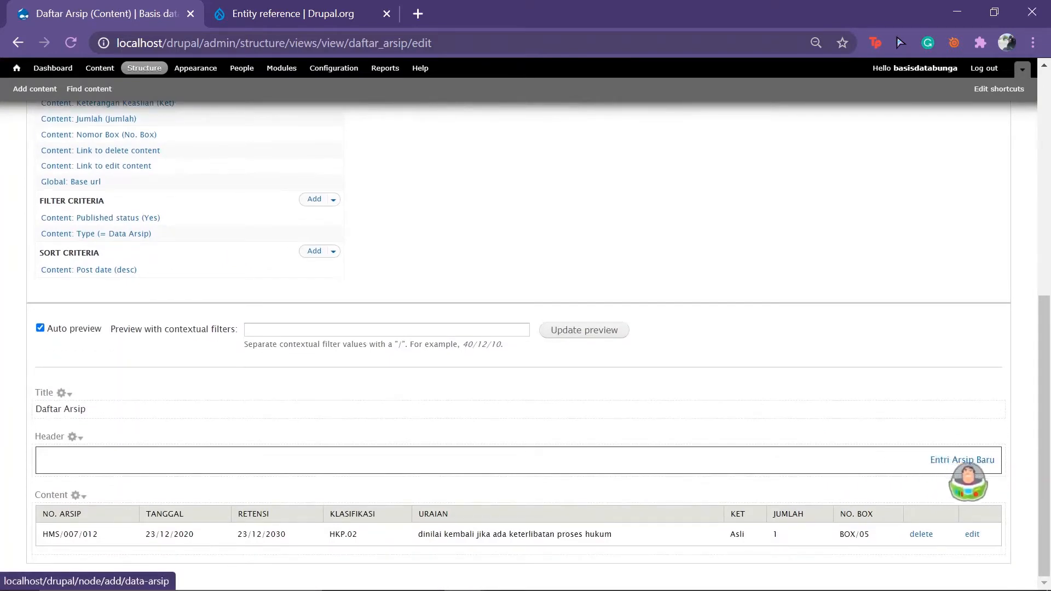
mouse_move(514, 590)
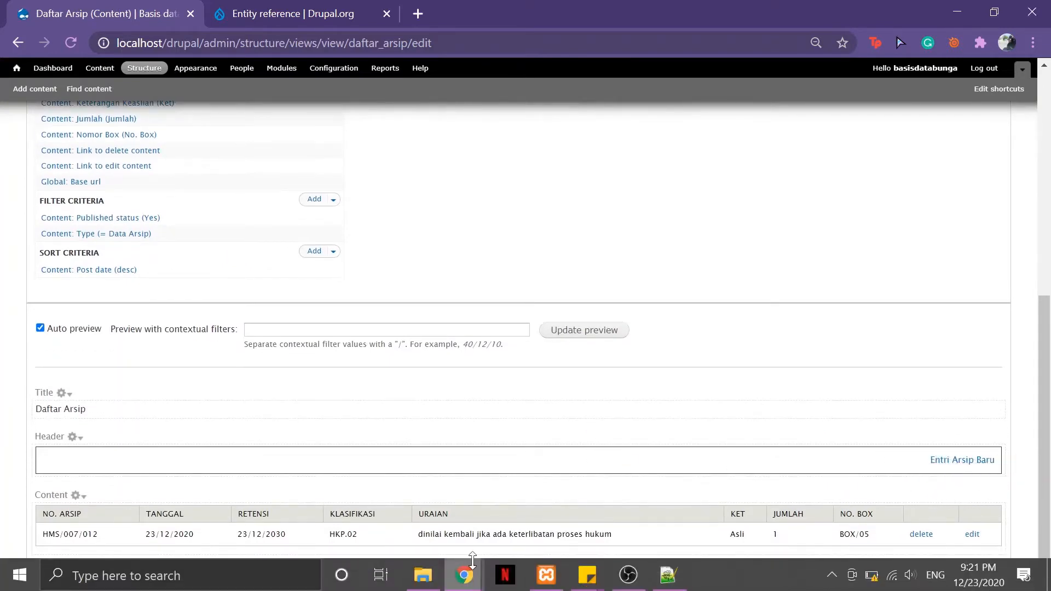
mouse_move(464, 575)
click(500, 534)
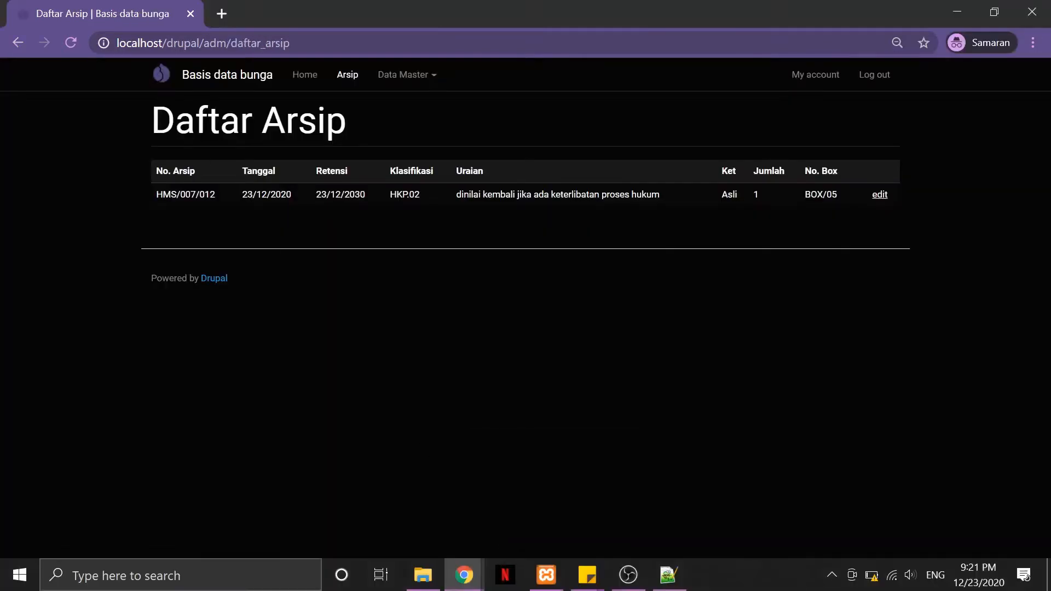
click(71, 42)
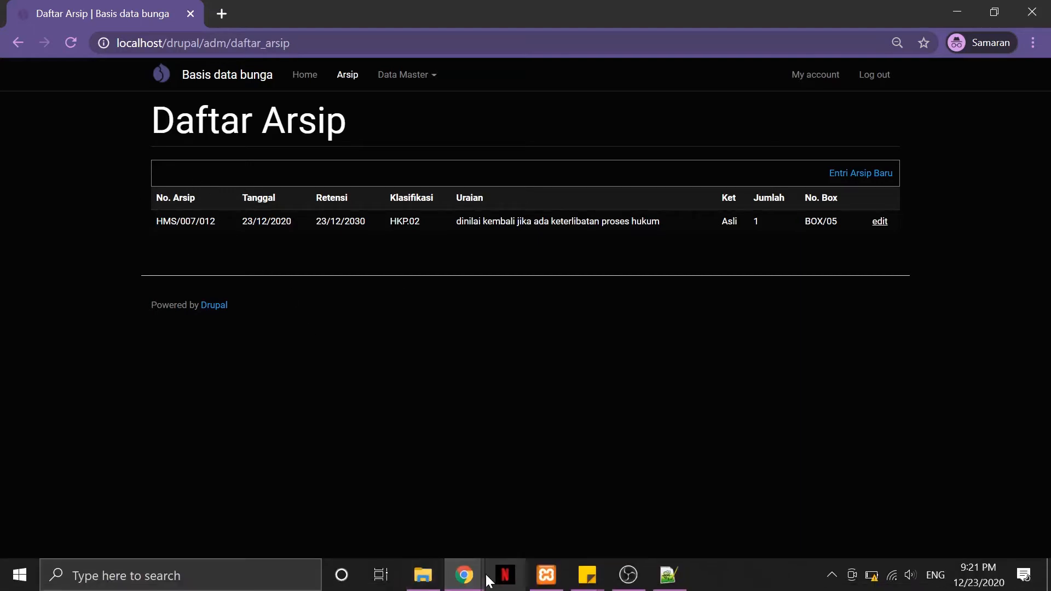
Switch back to the Daftar Arsip view editor, search the filter criteria for "tit", and add Content: Title to all displays.
mouse_move(454, 581)
click(414, 523)
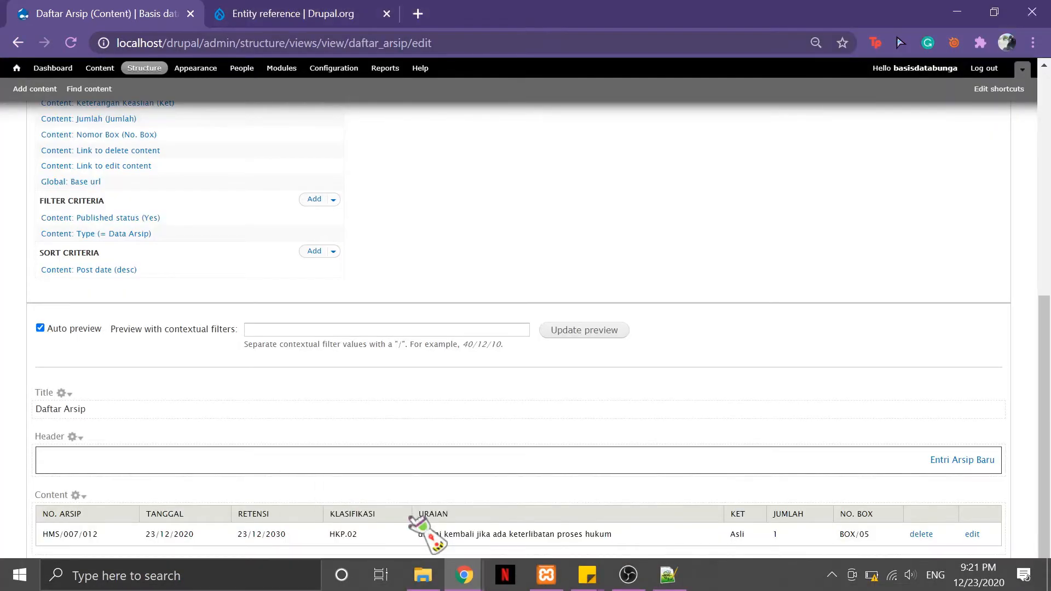
scroll(325, 332, up, 4)
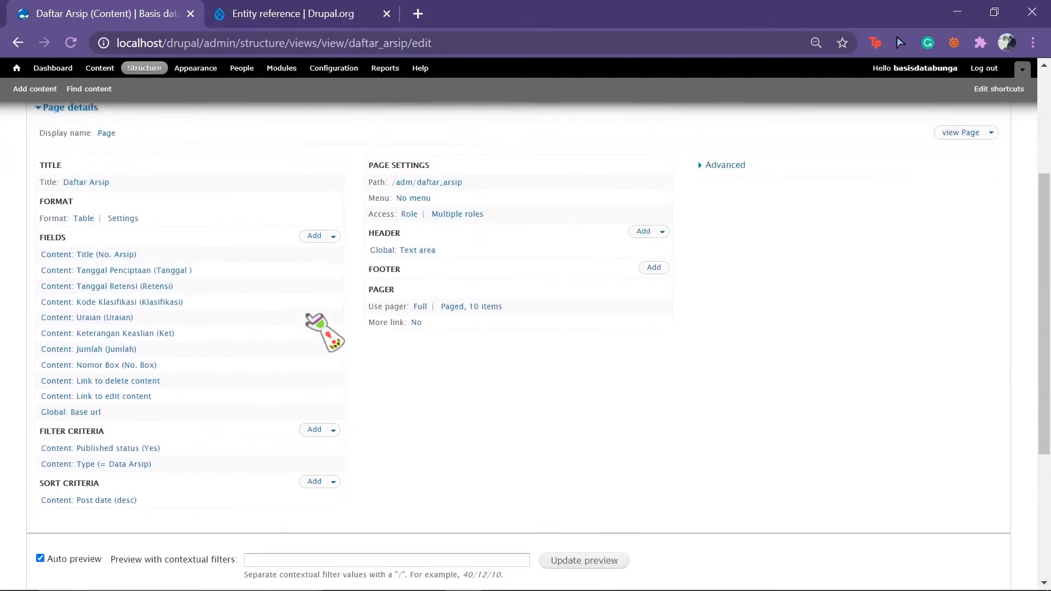
scroll(325, 332, up, 1)
scroll(325, 332, down, 2)
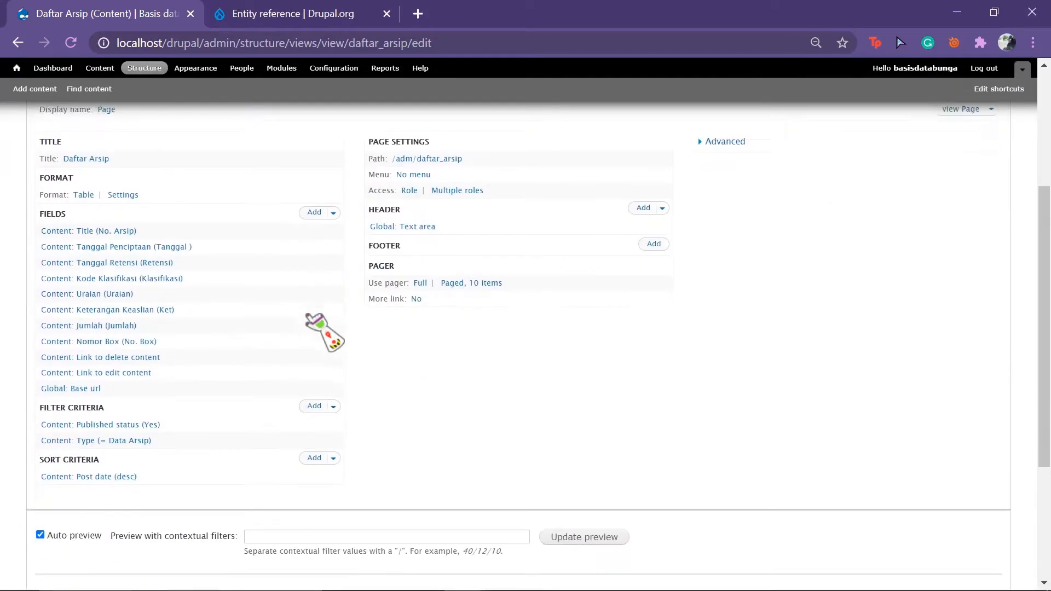
scroll(306, 315, down, 1)
scroll(307, 314, down, 2)
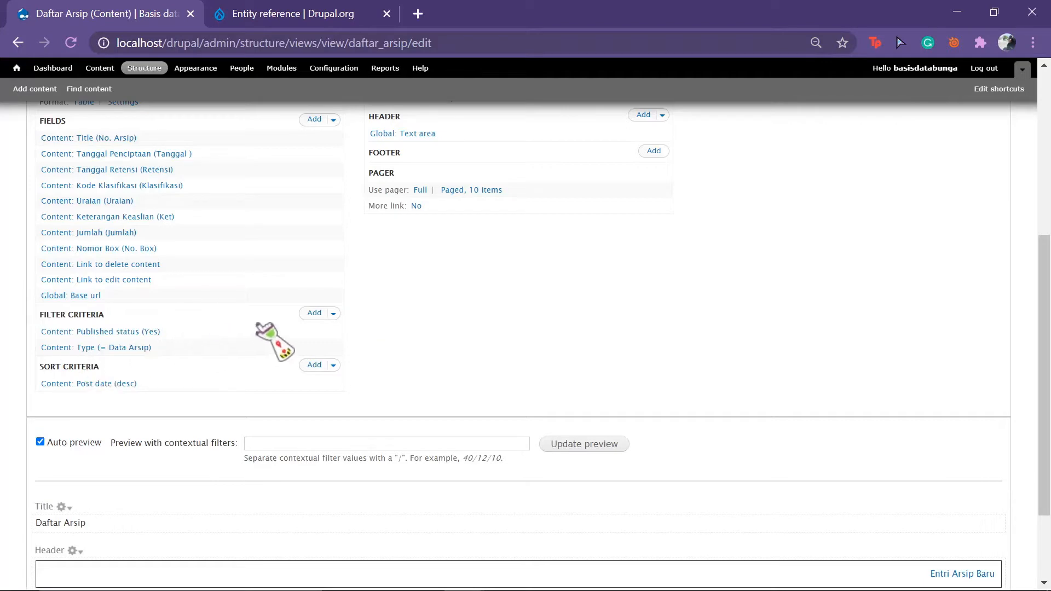
click(314, 314)
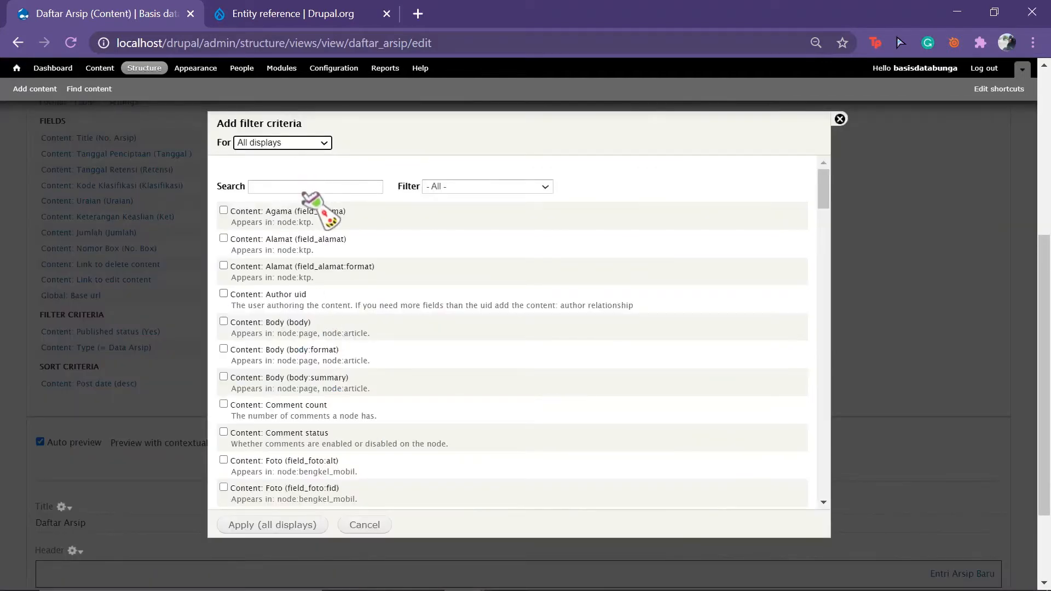
click(302, 190)
text(tit)
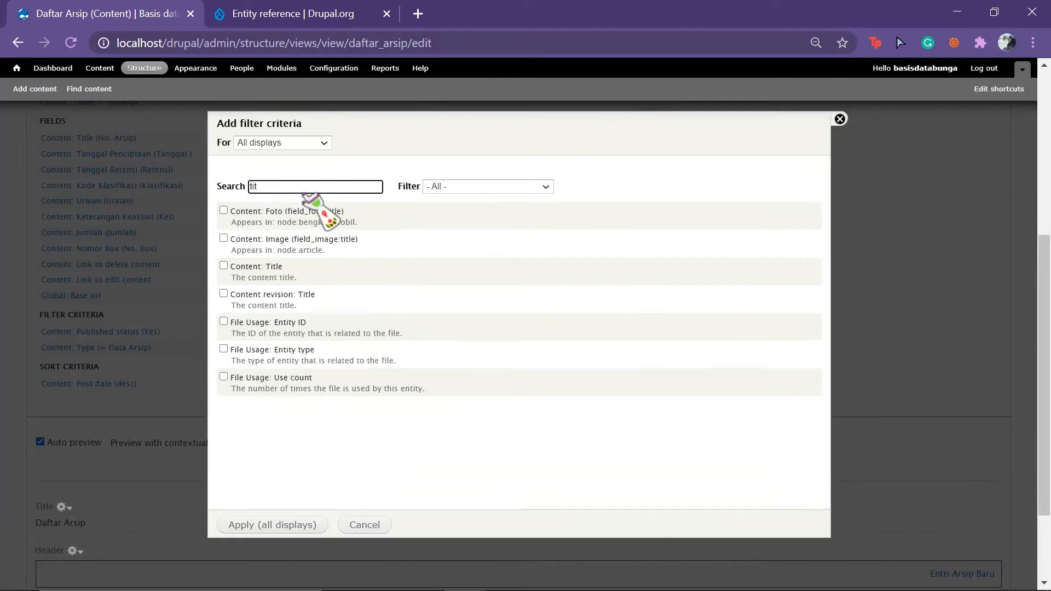
click(228, 268)
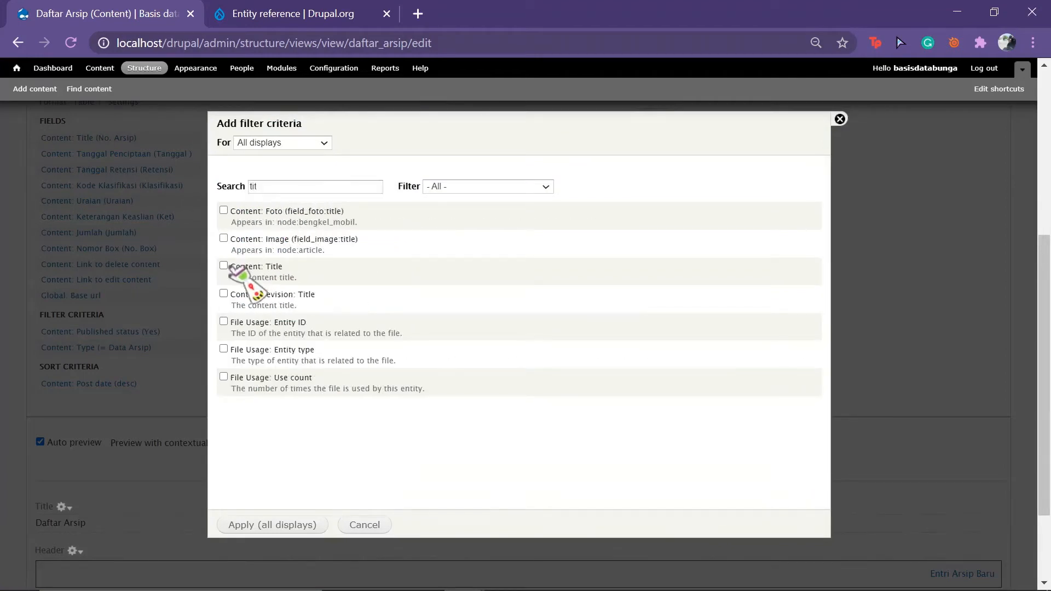
click(224, 265)
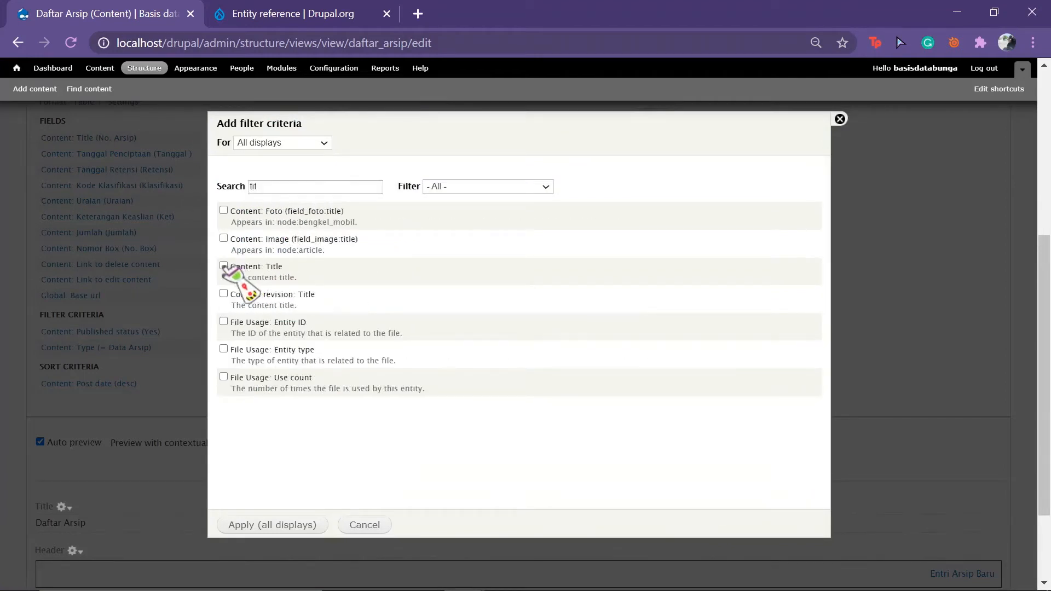
click(246, 526)
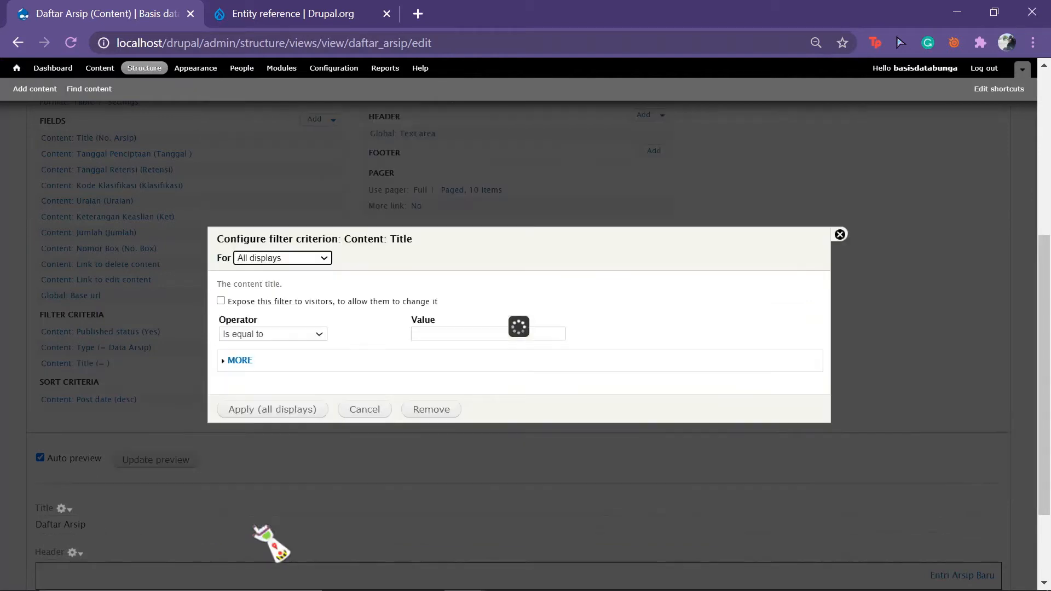
Expose the Title filter to visitors with the label No.arsip and the operator Contains, and apply it to all displays.
click(221, 300)
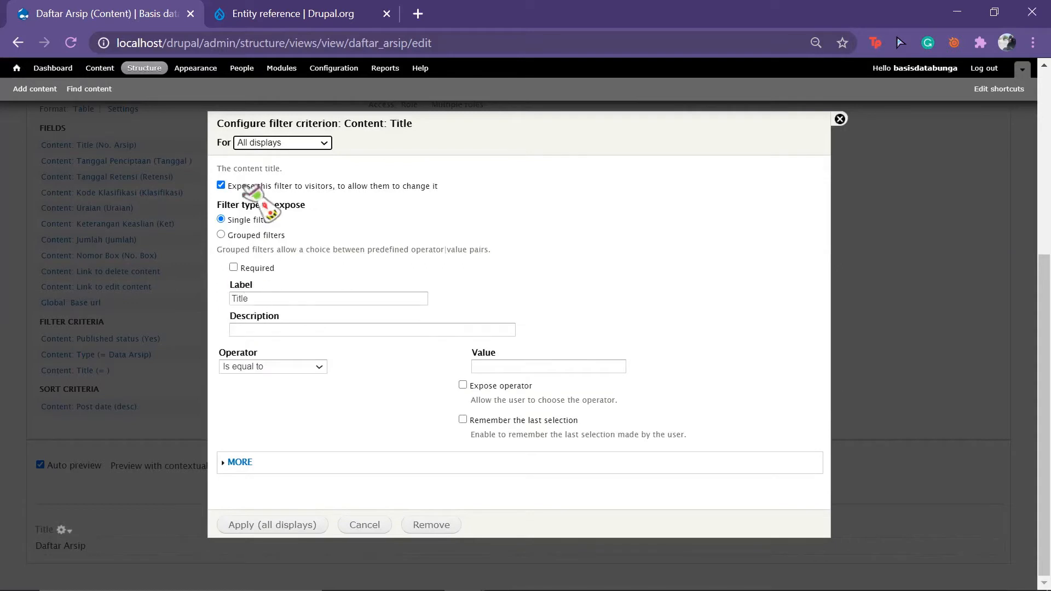
click(293, 301)
drag(293, 300, 228, 300)
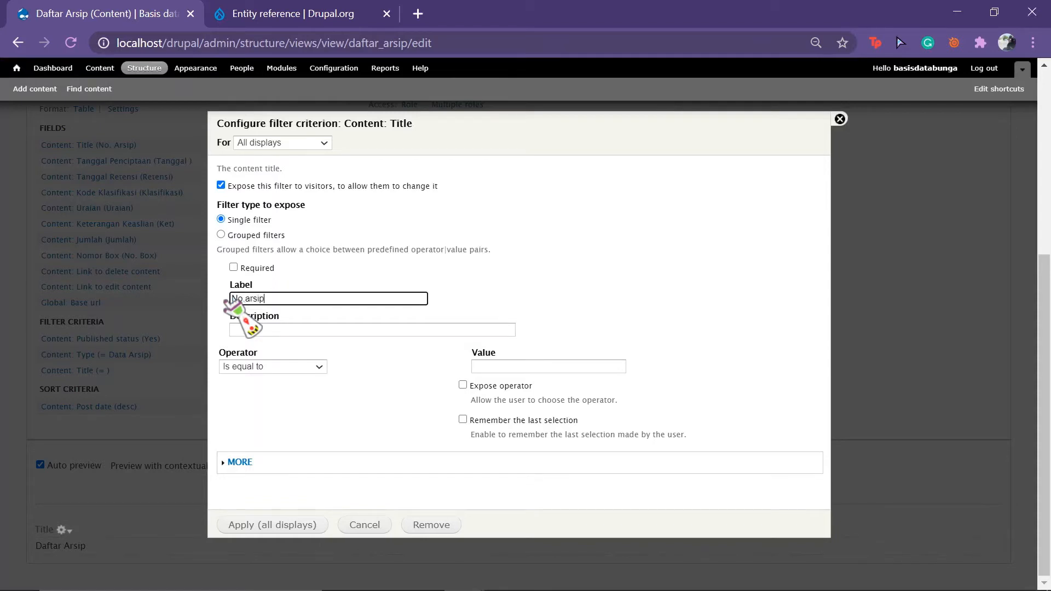
click(279, 367)
click(278, 401)
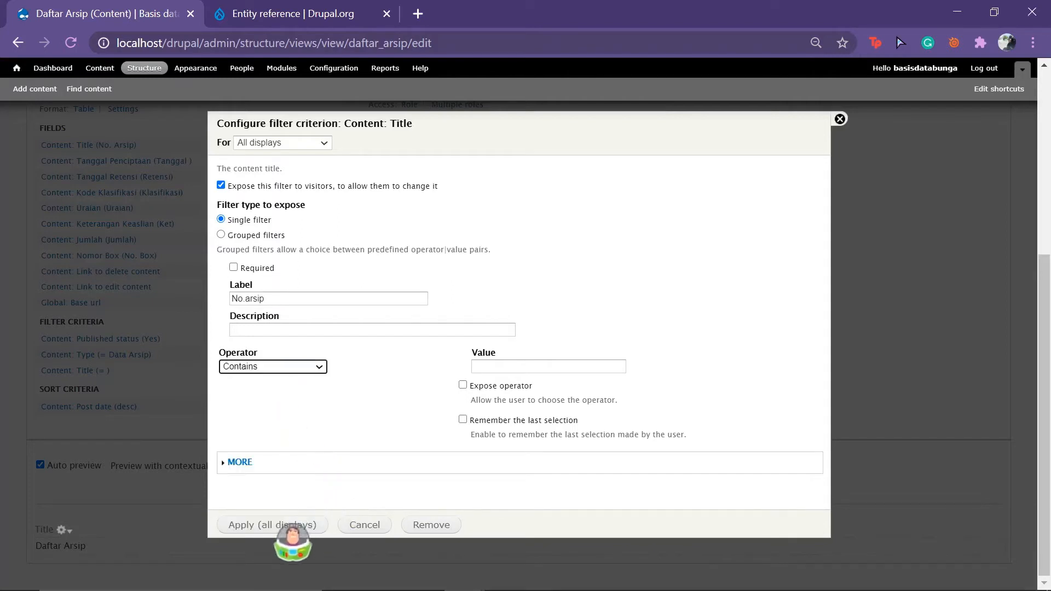
click(240, 463)
scroll(340, 451, down, 2)
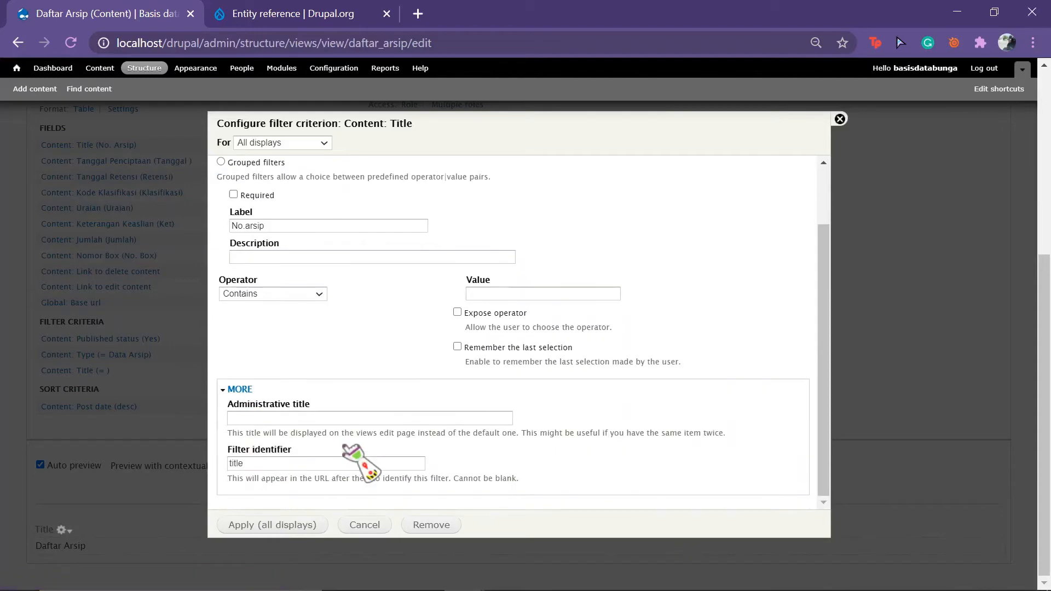
click(263, 526)
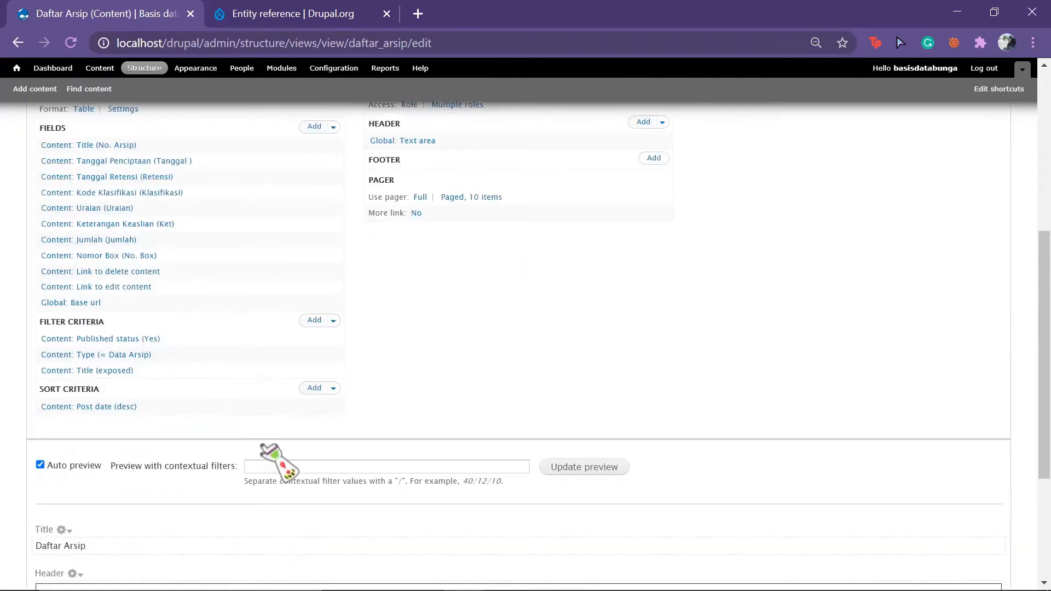
Search the filter criteria for "tangga" and add Tanggal Penciptaan and Tanggal Retensi to all displays.
scroll(301, 486, down, 2)
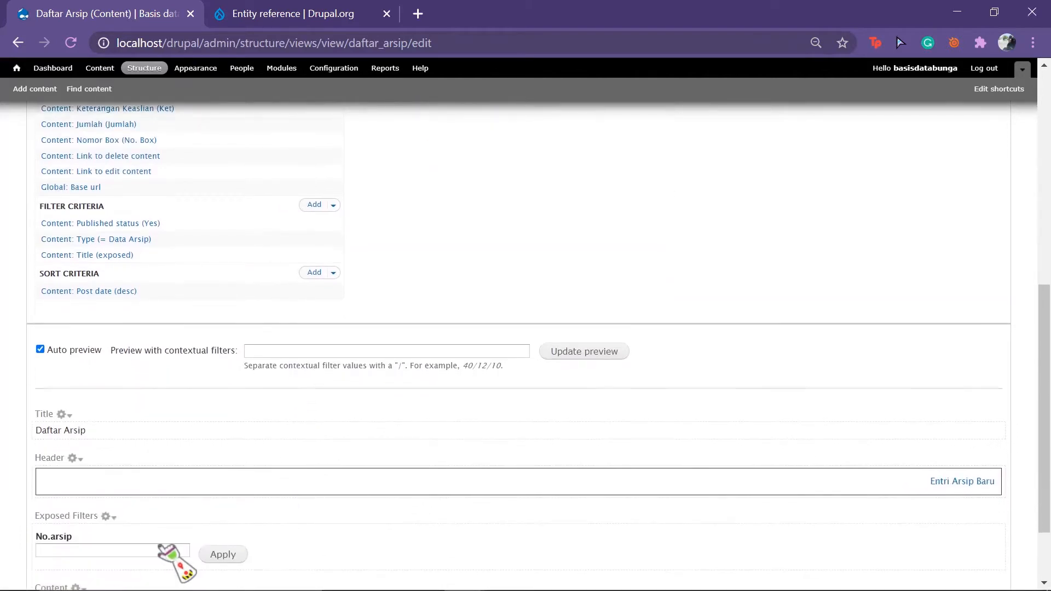
scroll(164, 549, down, 2)
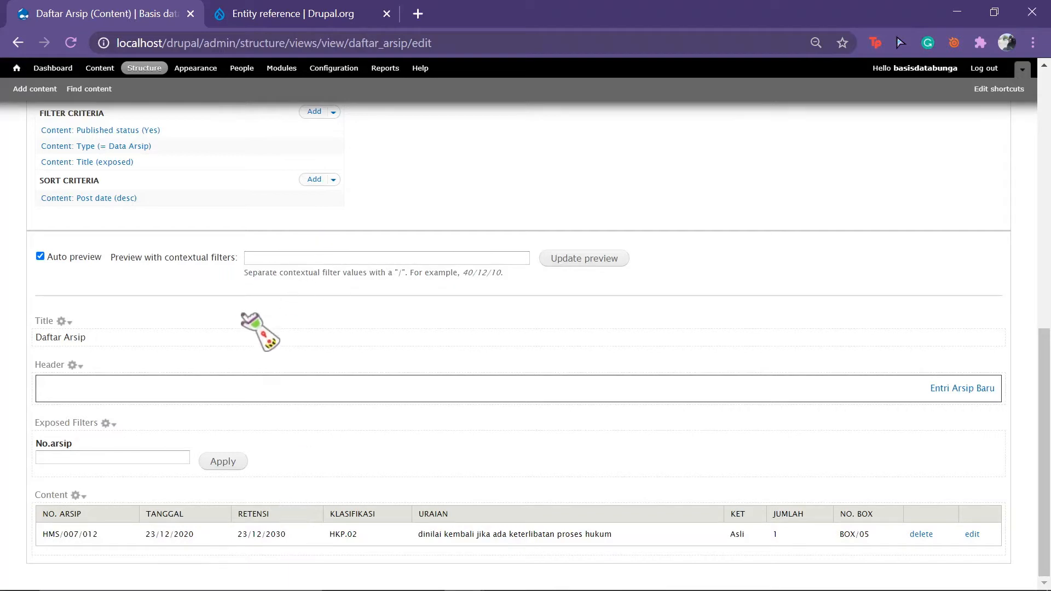
scroll(257, 328, up, 3)
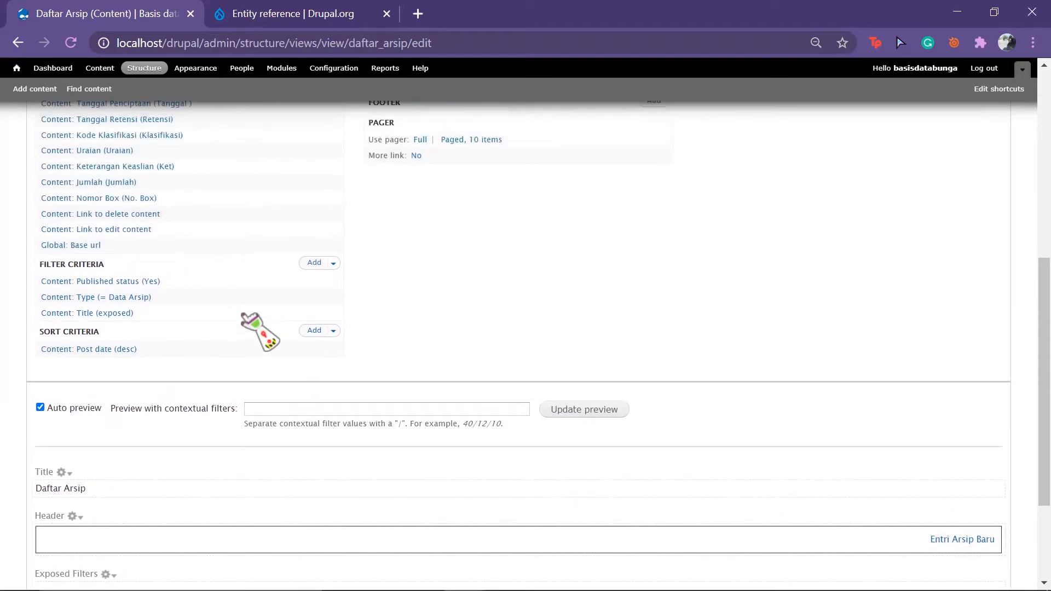
click(313, 263)
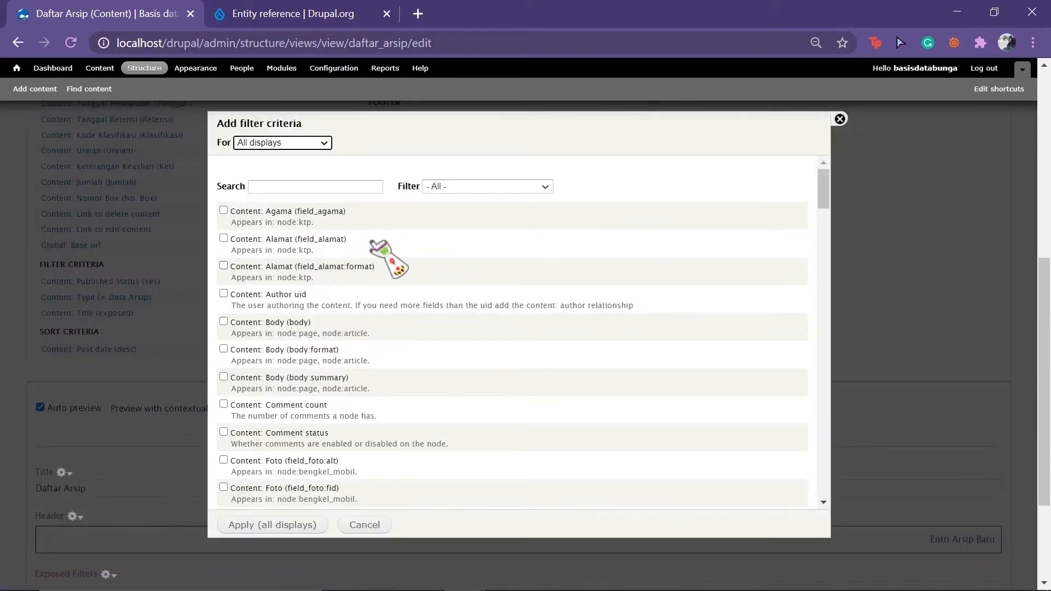
click(349, 188)
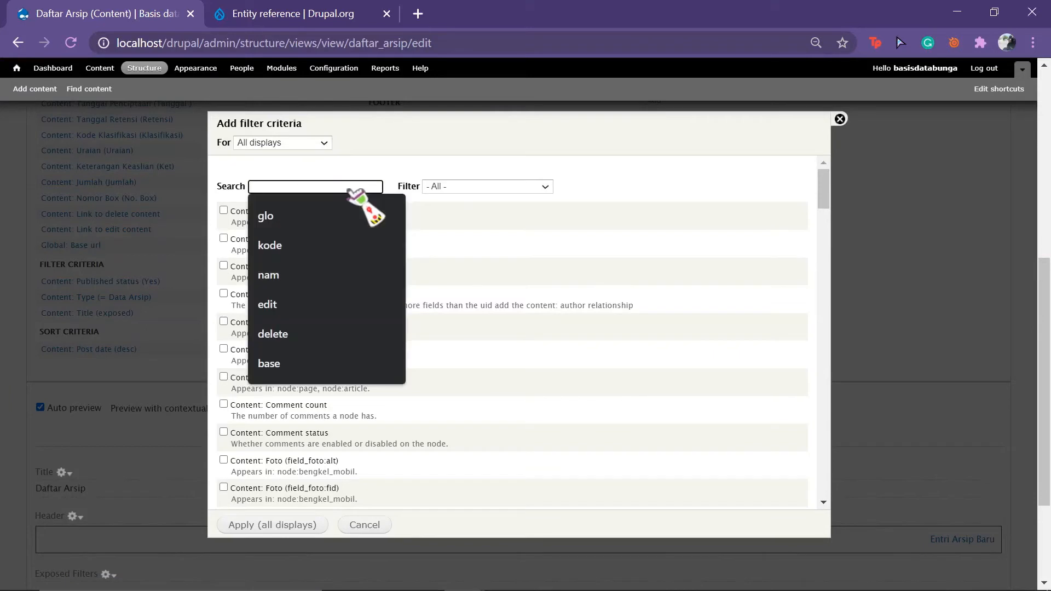
text(tangga)
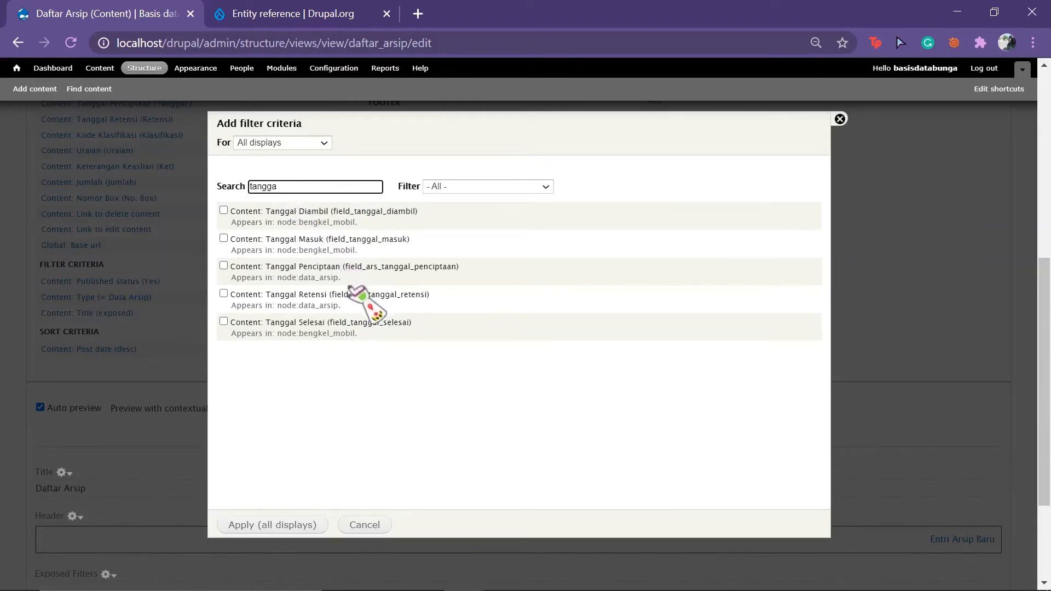
click(223, 267)
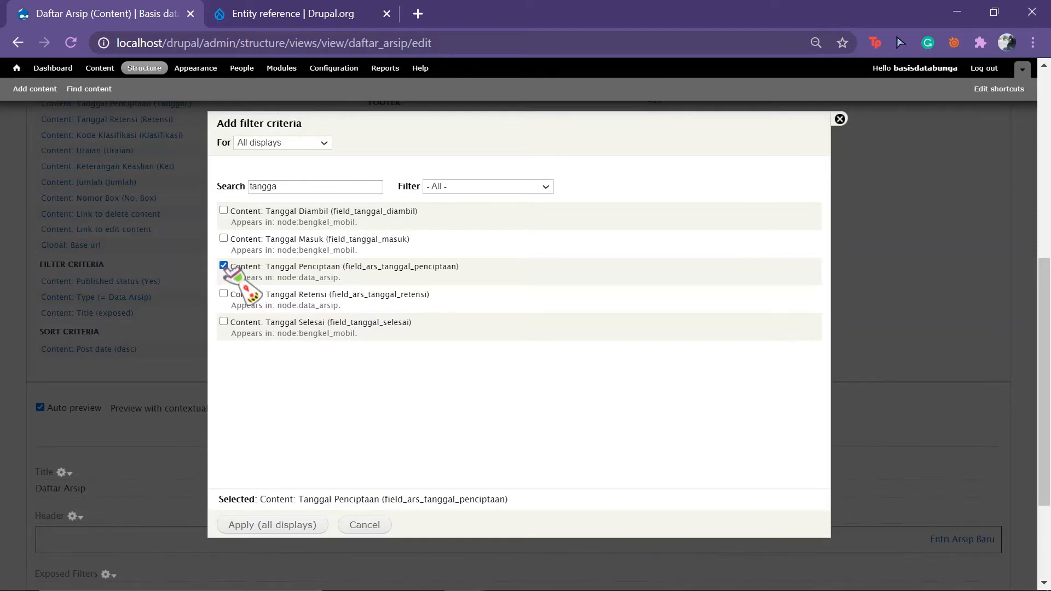
click(223, 294)
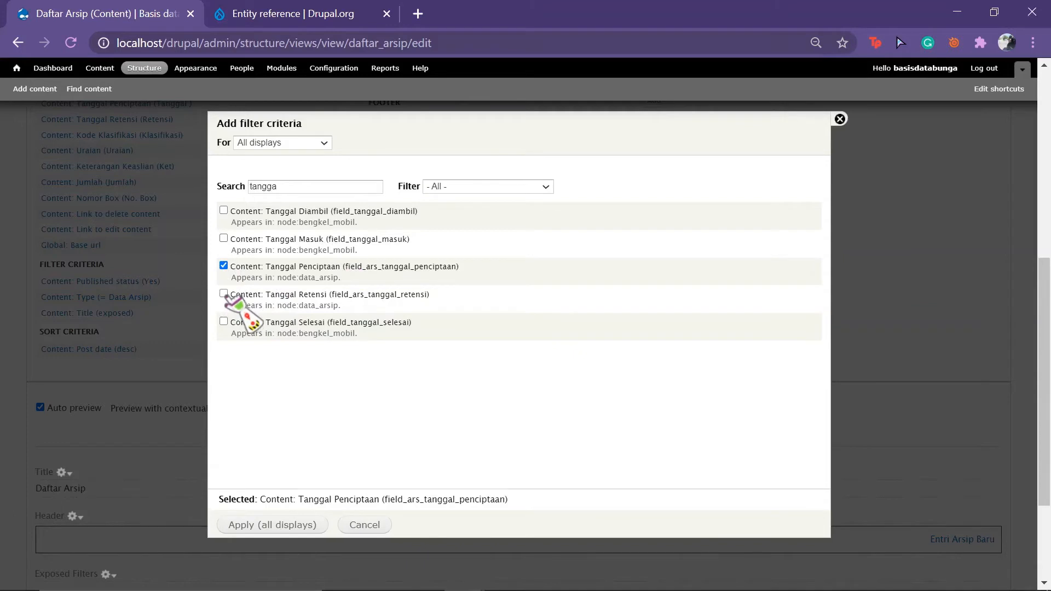
click(296, 525)
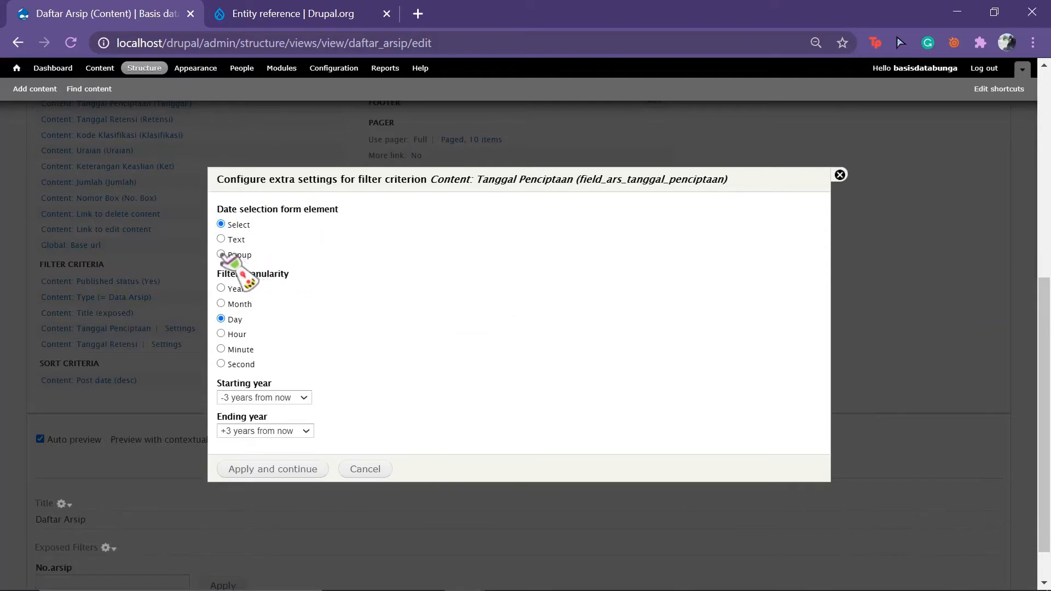
Give the Tanggal Penciptaan filter a Popup date selection, starting year -50 and ending year +50, and apply these extra settings.
click(303, 398)
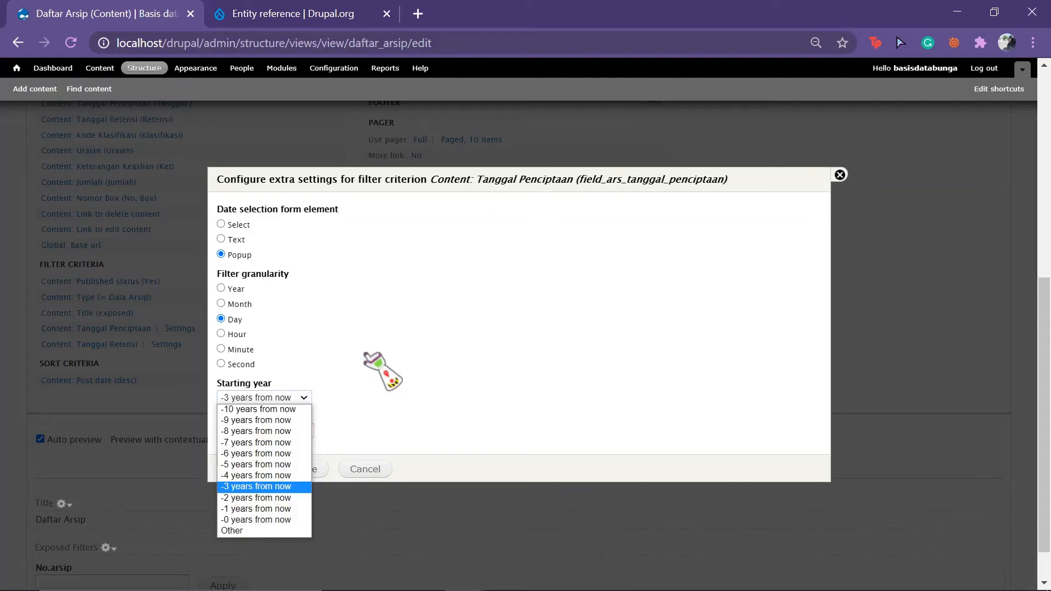
click(274, 531)
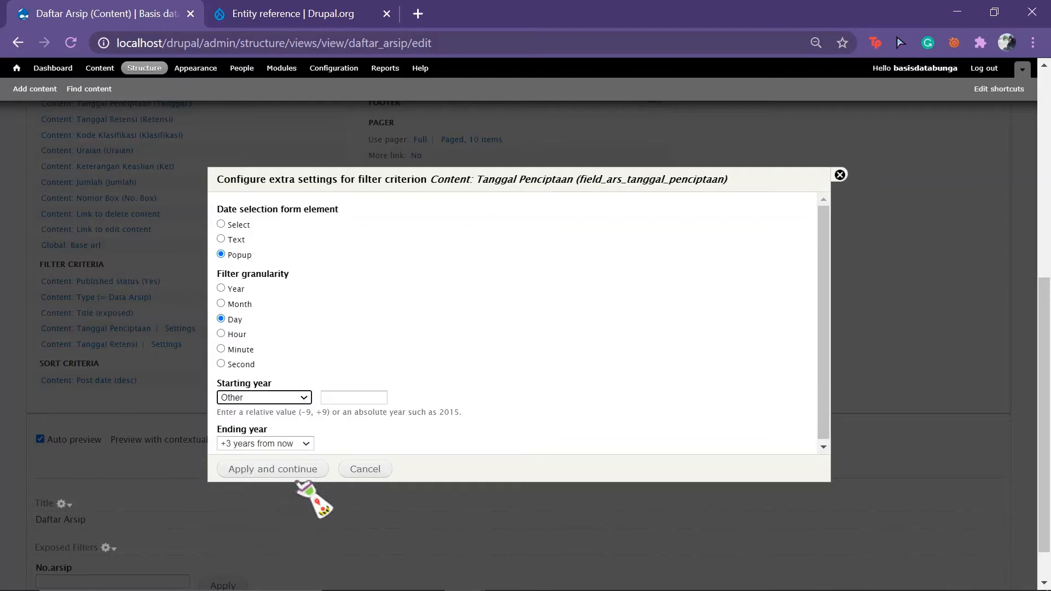
click(350, 399)
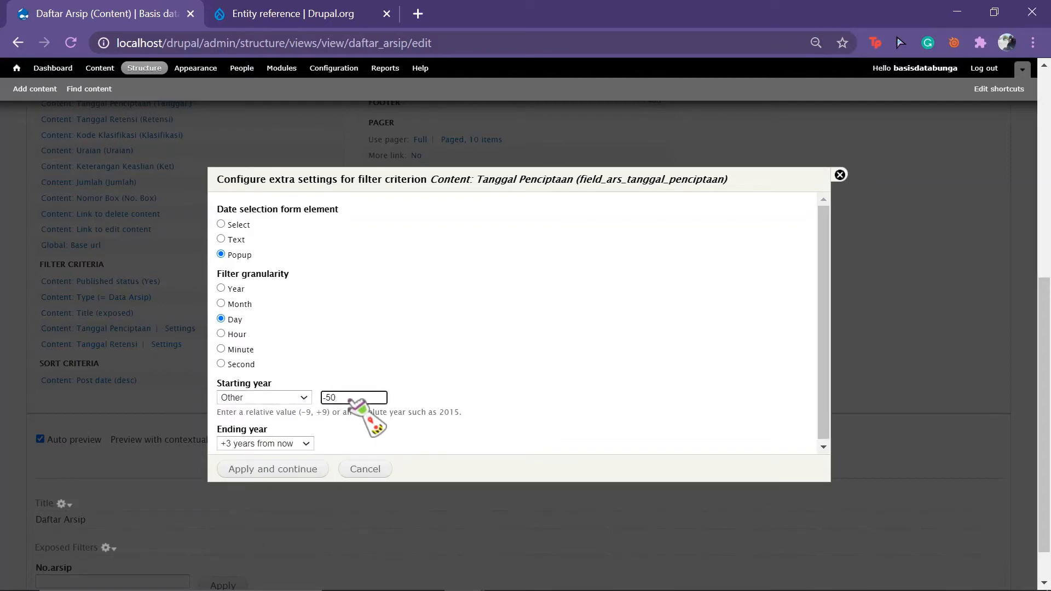
click(296, 440)
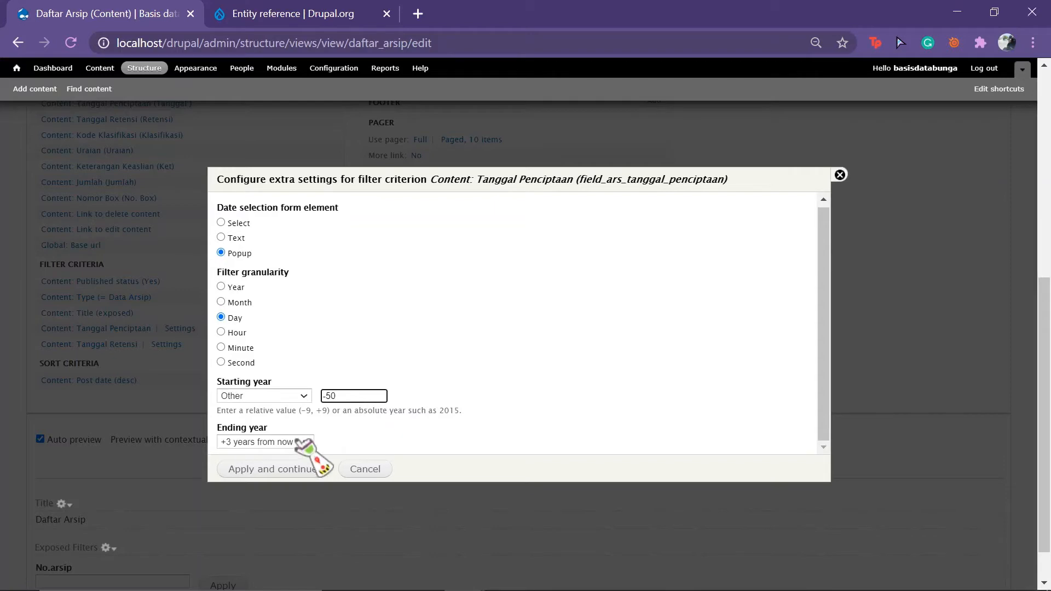
click(298, 443)
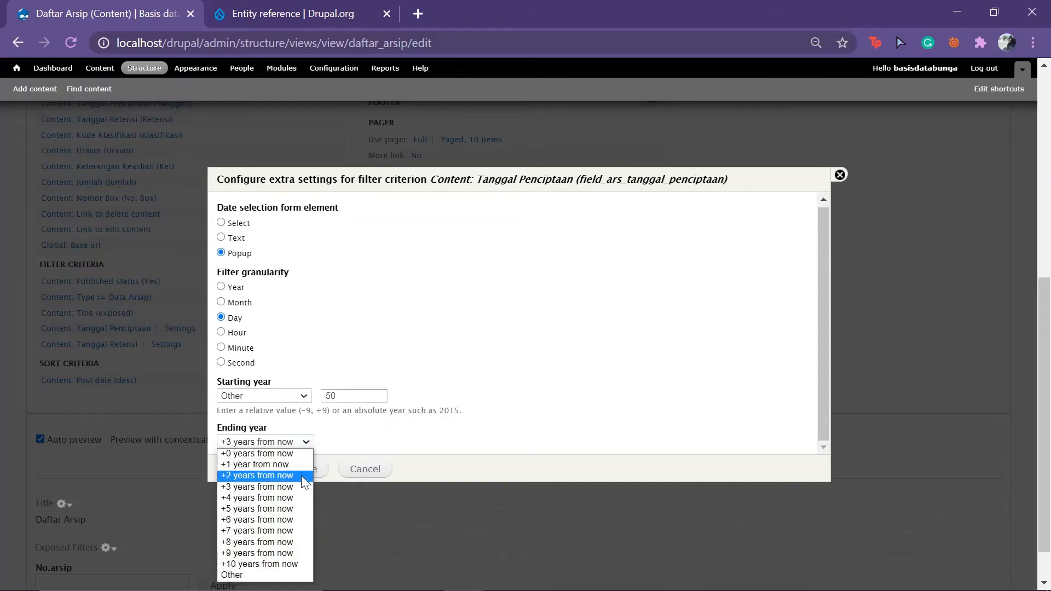
click(280, 575)
scroll(379, 396, down, 1)
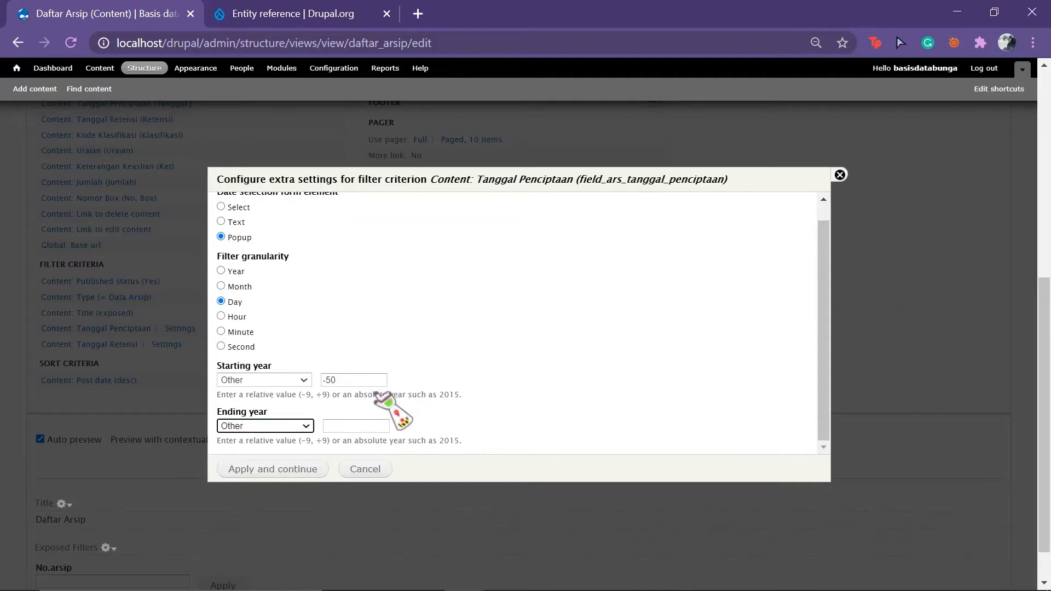
scroll(411, 417, down, 1)
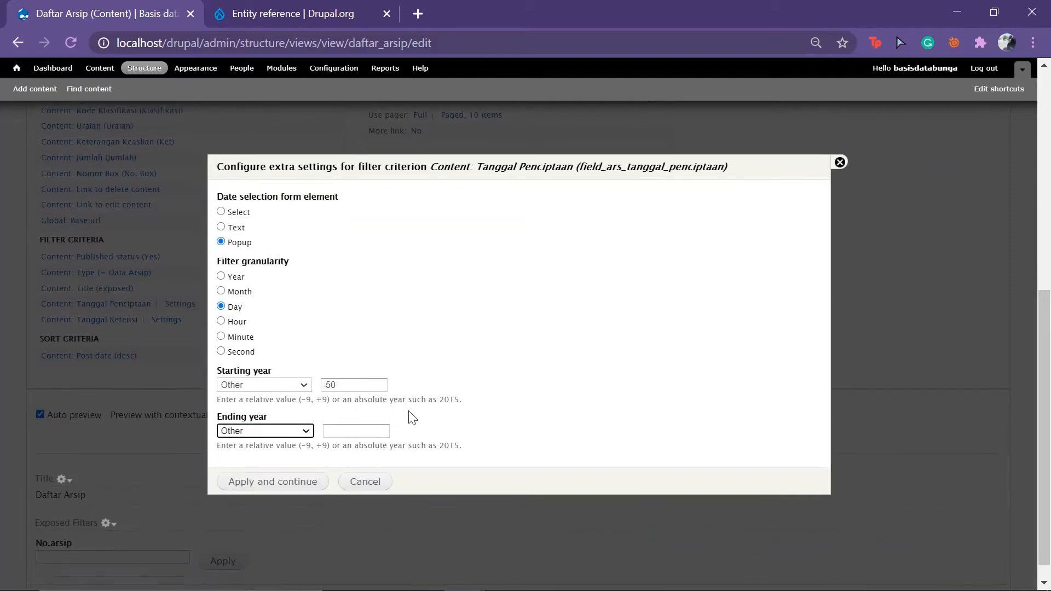
click(305, 431)
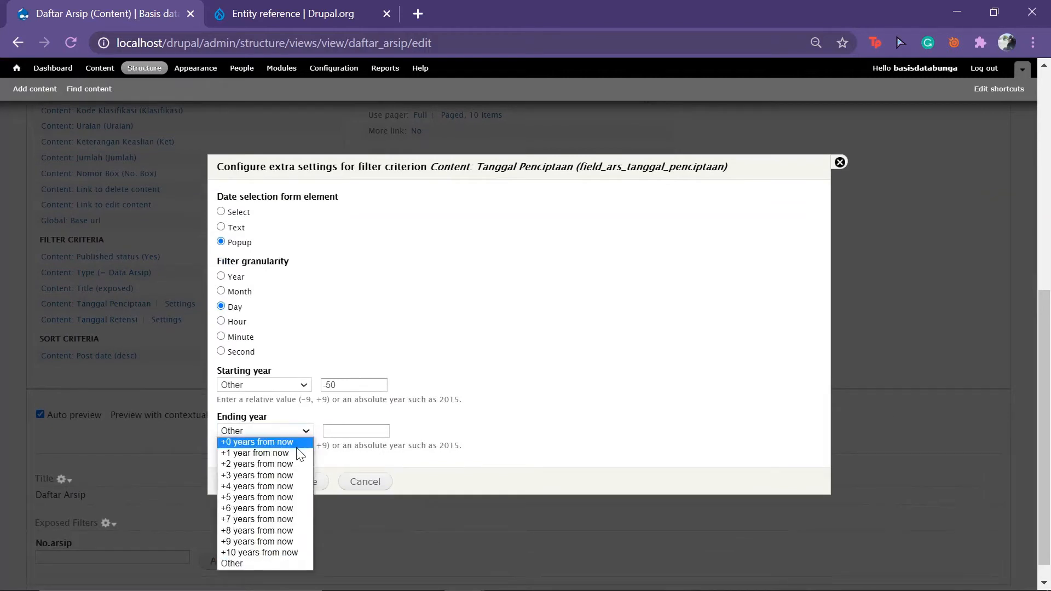
click(369, 432)
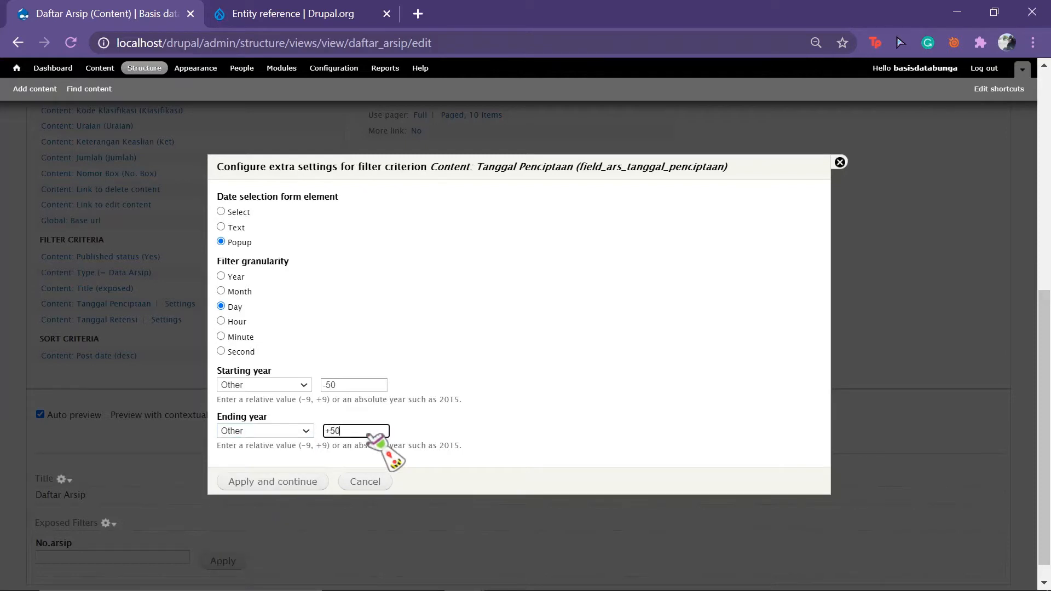
click(290, 483)
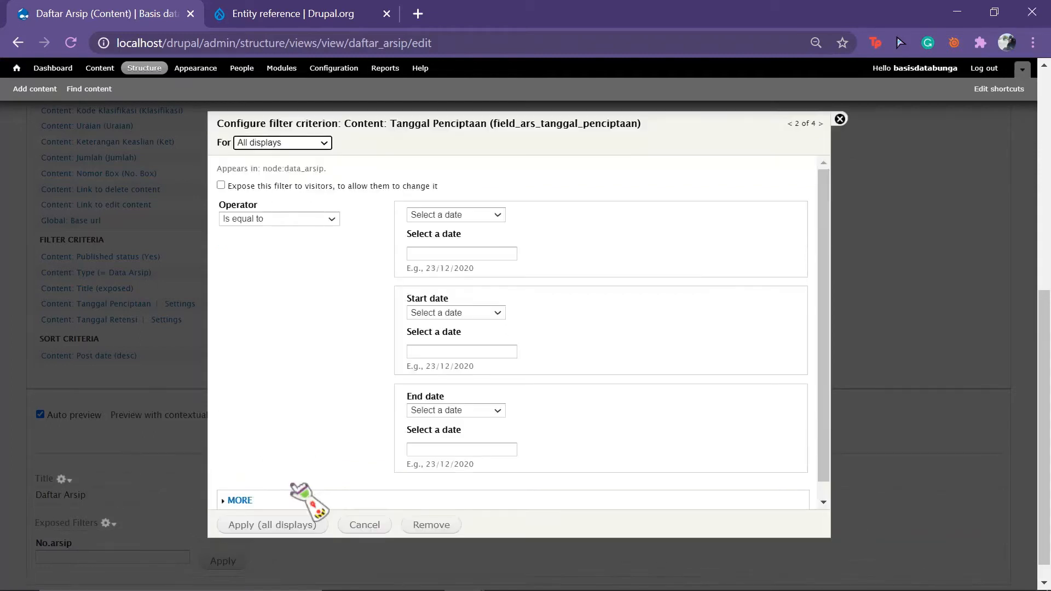
Expose the Tanggal Penciptaan filter to visitors with the label Tanggal Penciptaan and the operator Is between, and apply it to all displays.
click(221, 186)
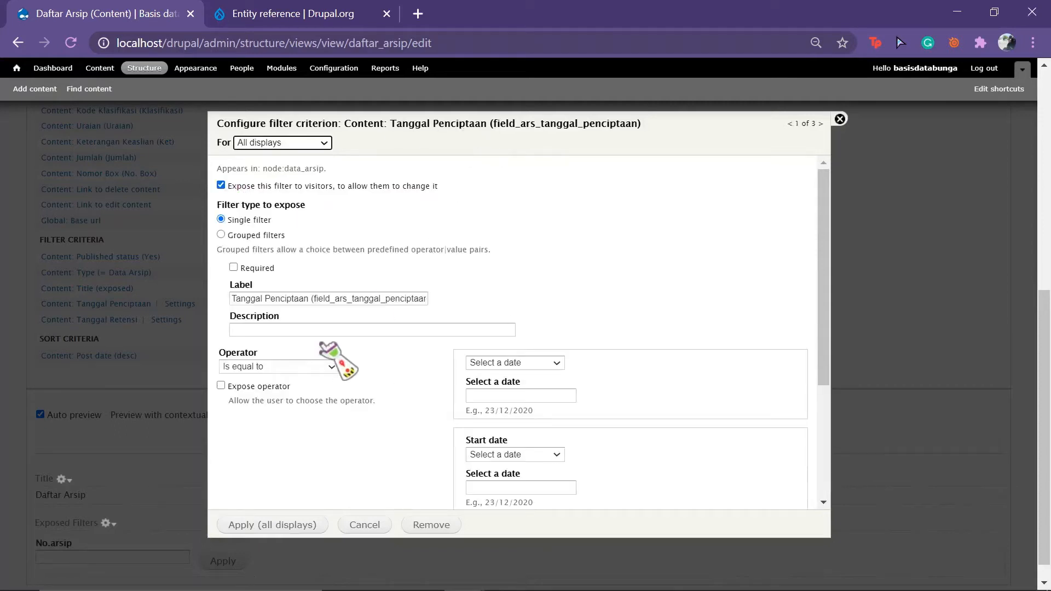
click(425, 300)
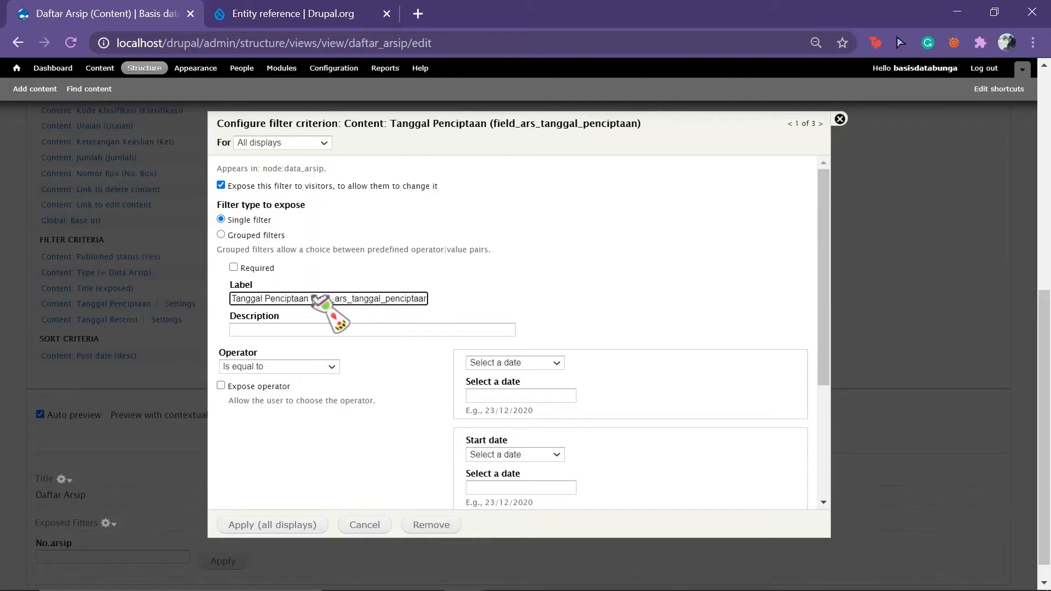
drag(314, 298, 456, 302)
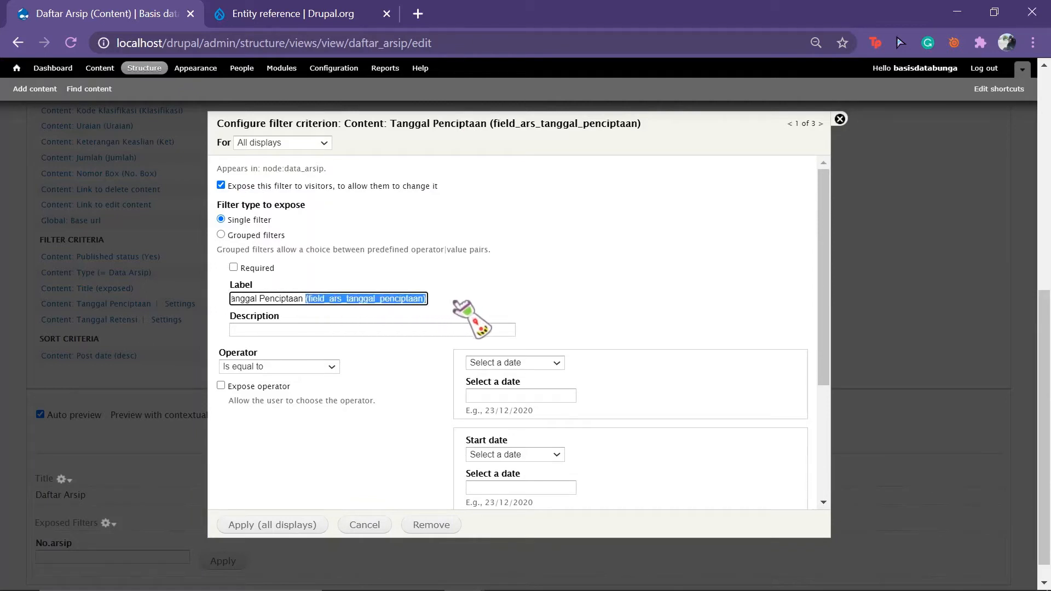
key(BackSpace)
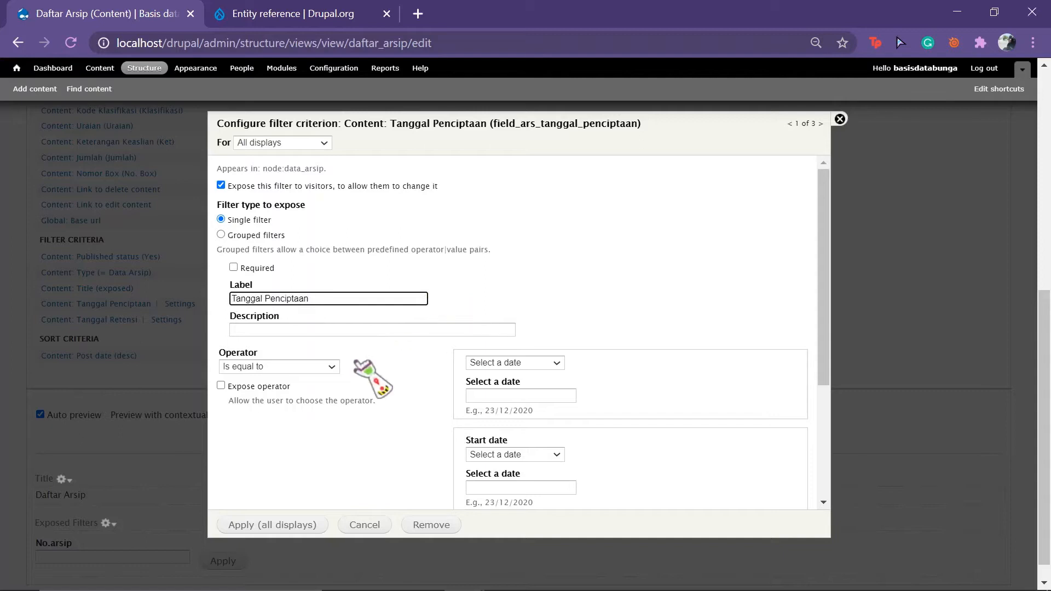
click(330, 365)
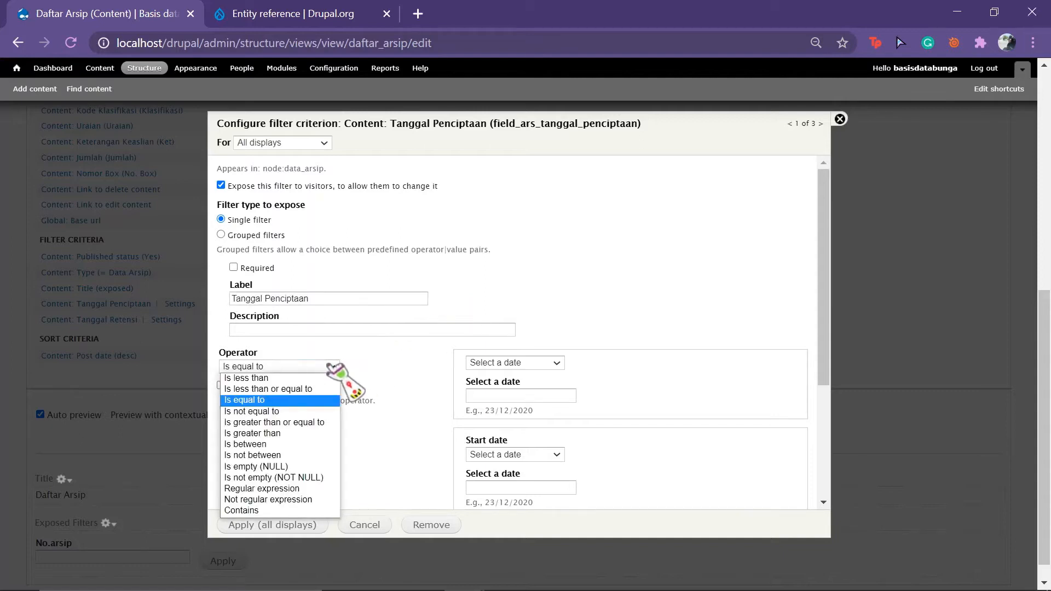
click(316, 451)
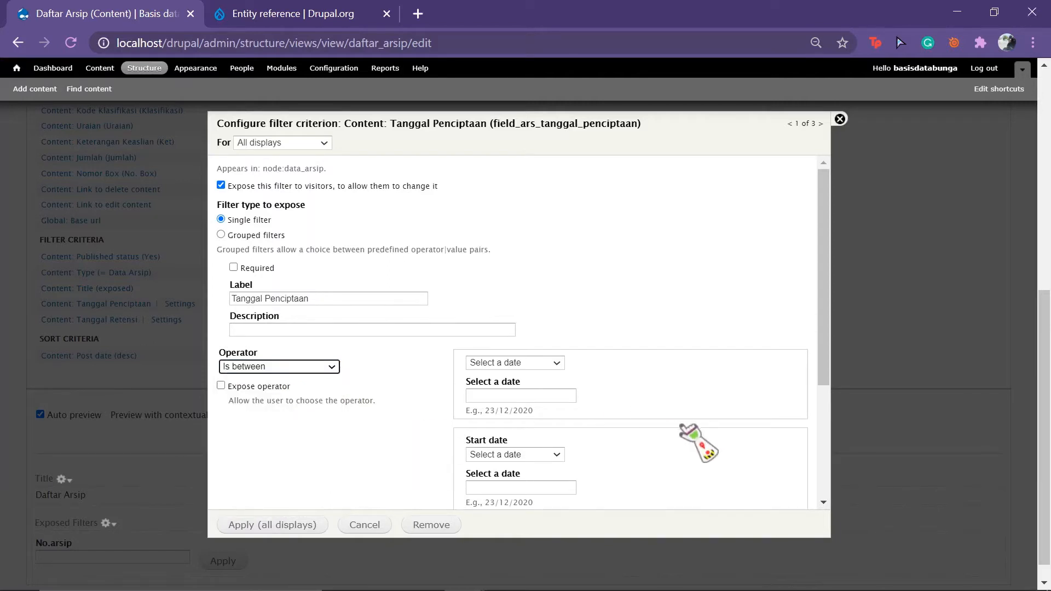
scroll(681, 427, down, 3)
scroll(684, 427, down, 1)
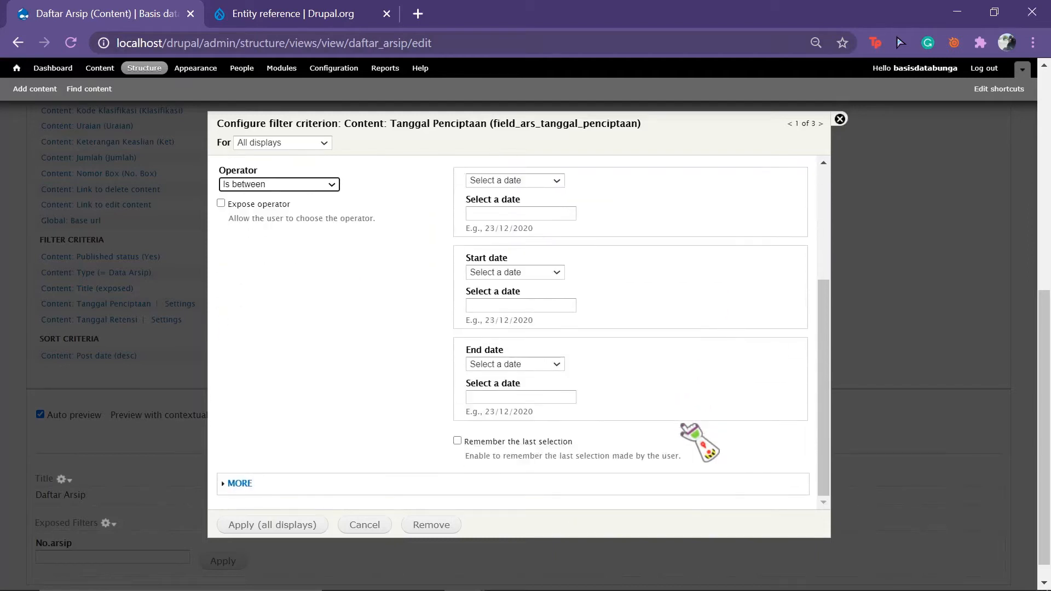
scroll(684, 427, up, 5)
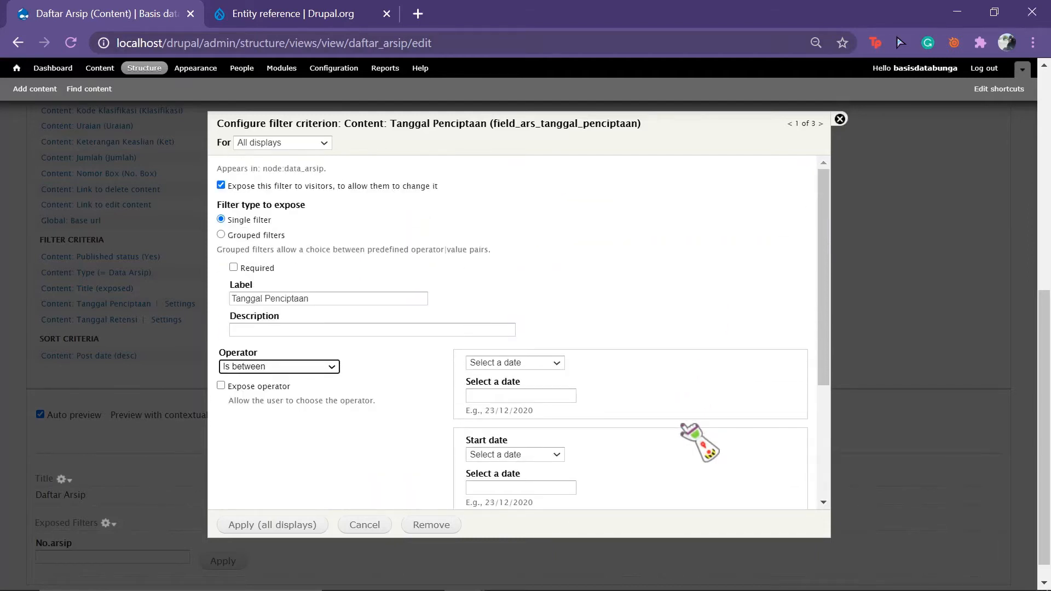
scroll(699, 443, down, 3)
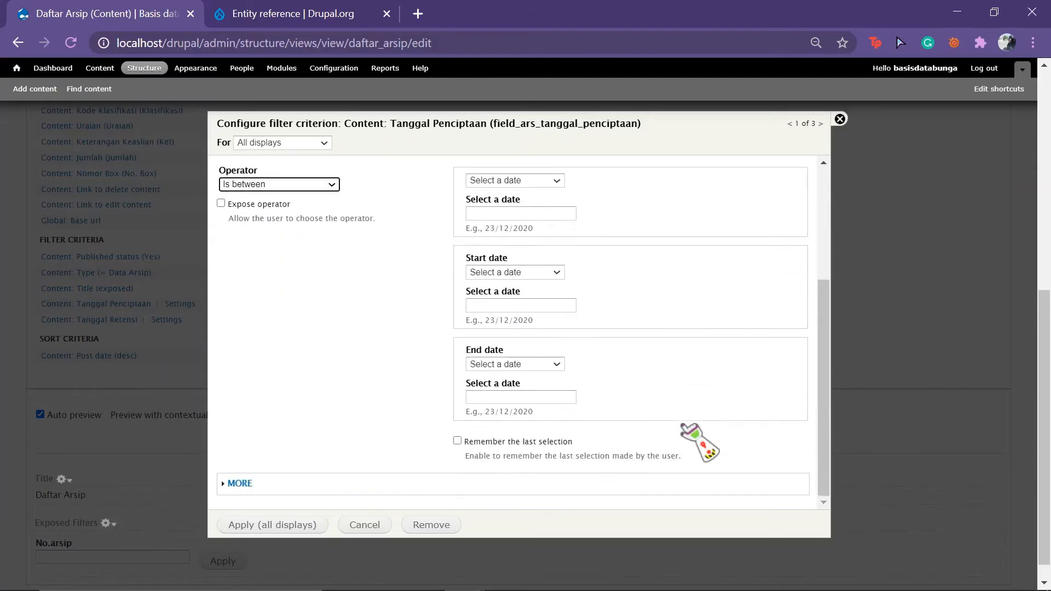
click(296, 527)
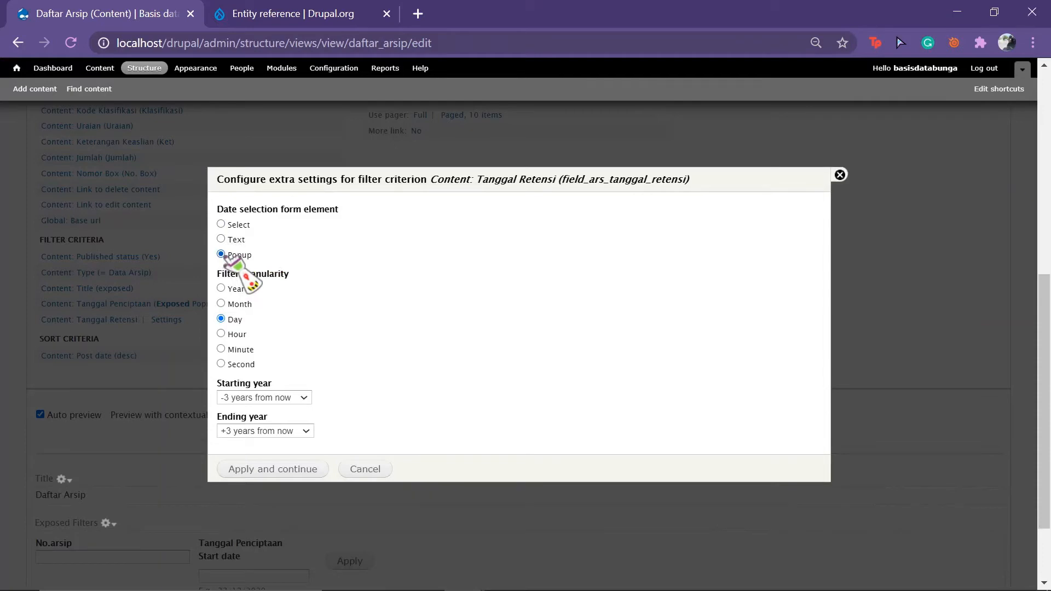
Give the Tanggal Retensi filter a Popup date selection, starting year -50 and ending year +50, and apply these extra settings.
click(297, 399)
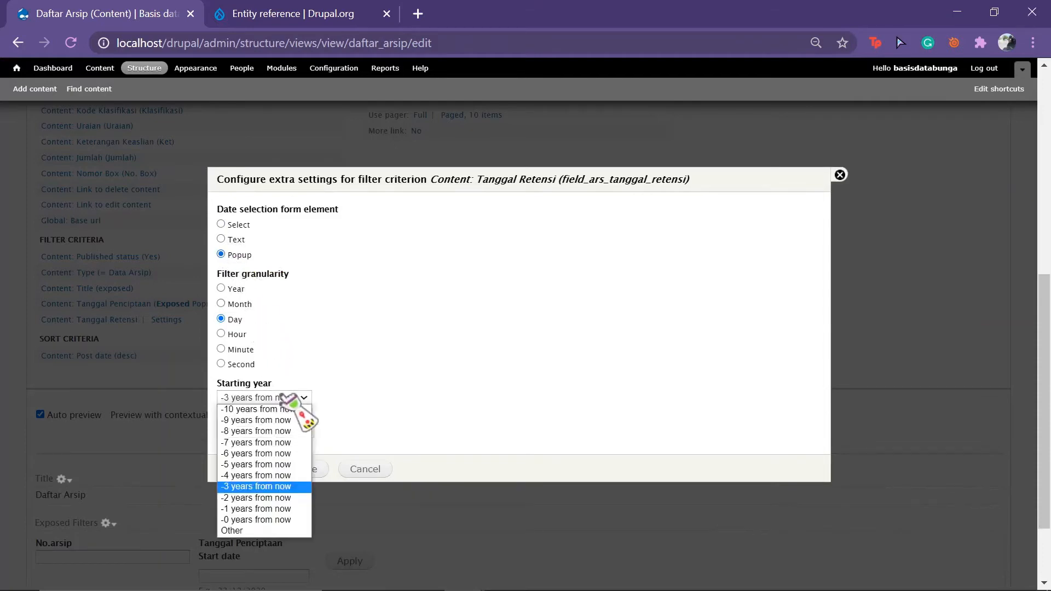
click(283, 531)
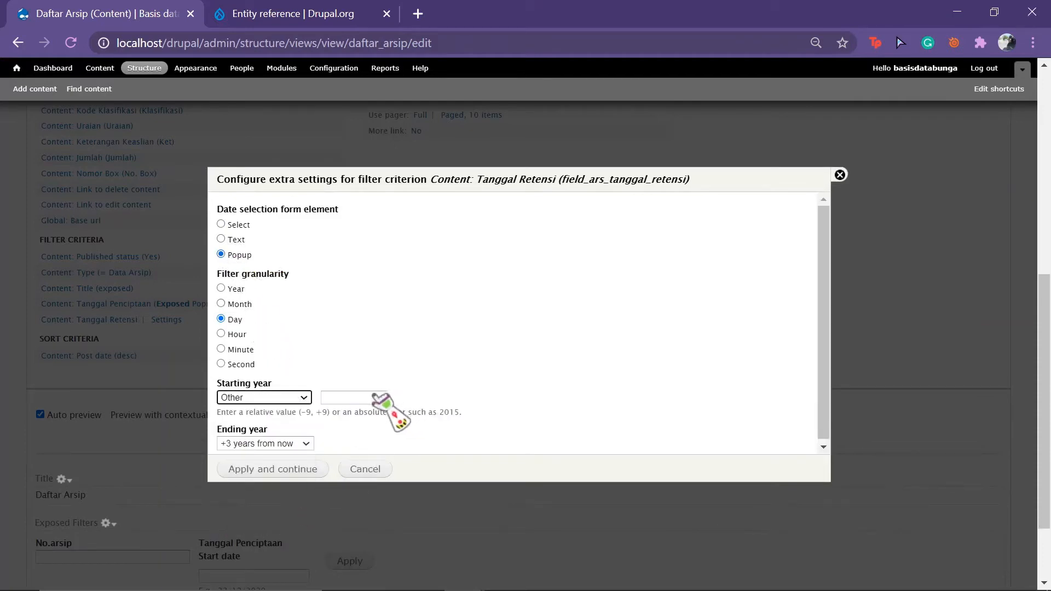
click(377, 399)
key(Down)
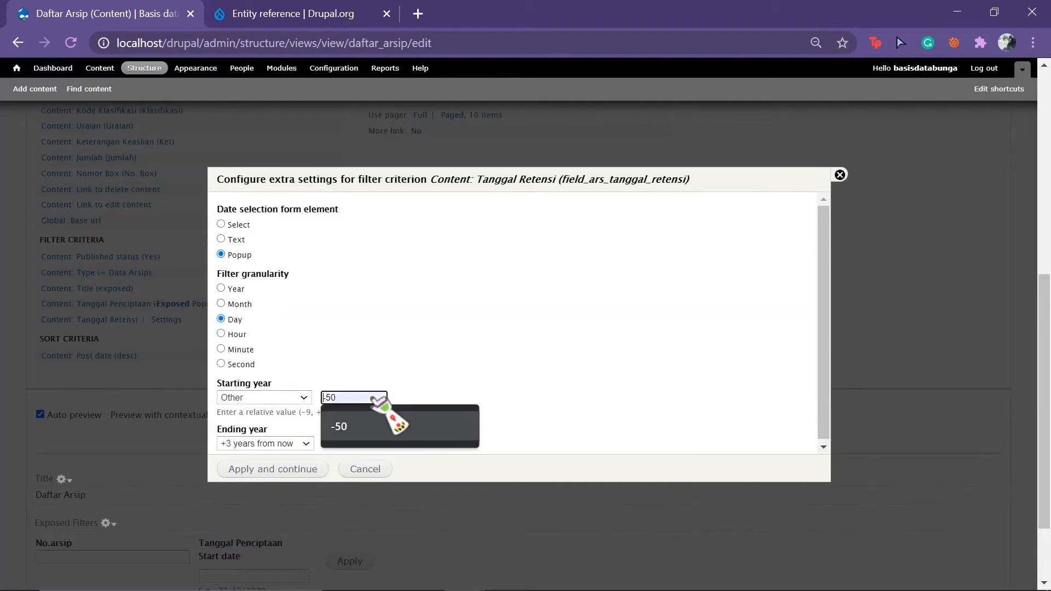
text(\)
key(Down)
key(Return)
click(306, 444)
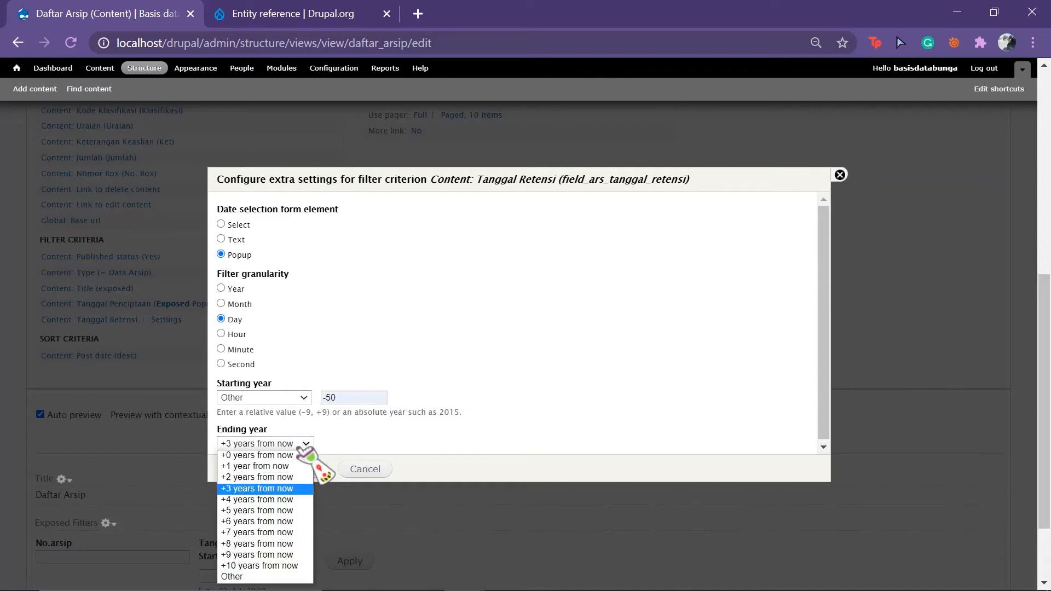
click(288, 577)
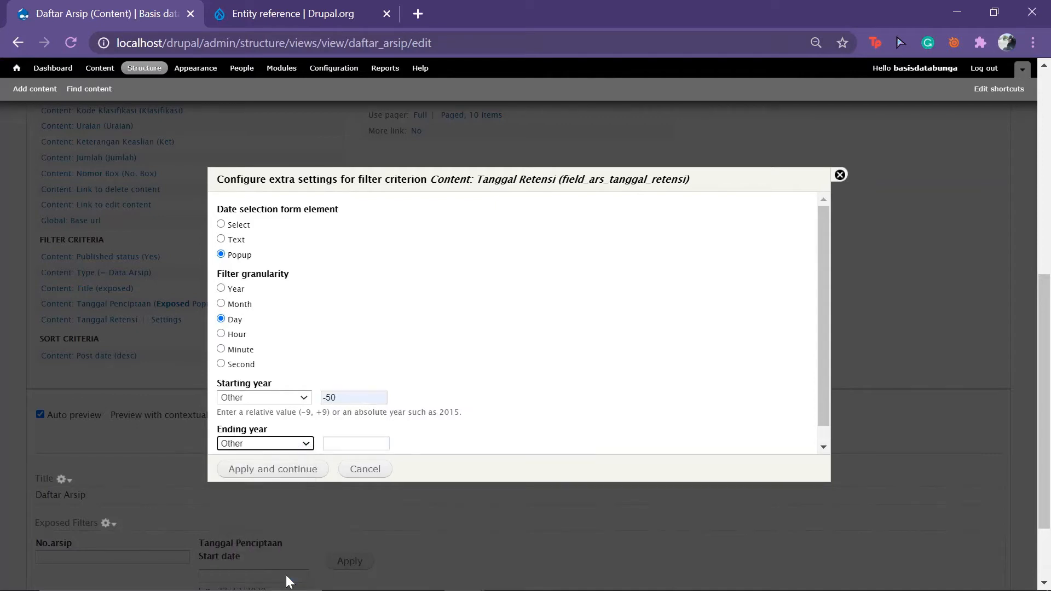
click(342, 444)
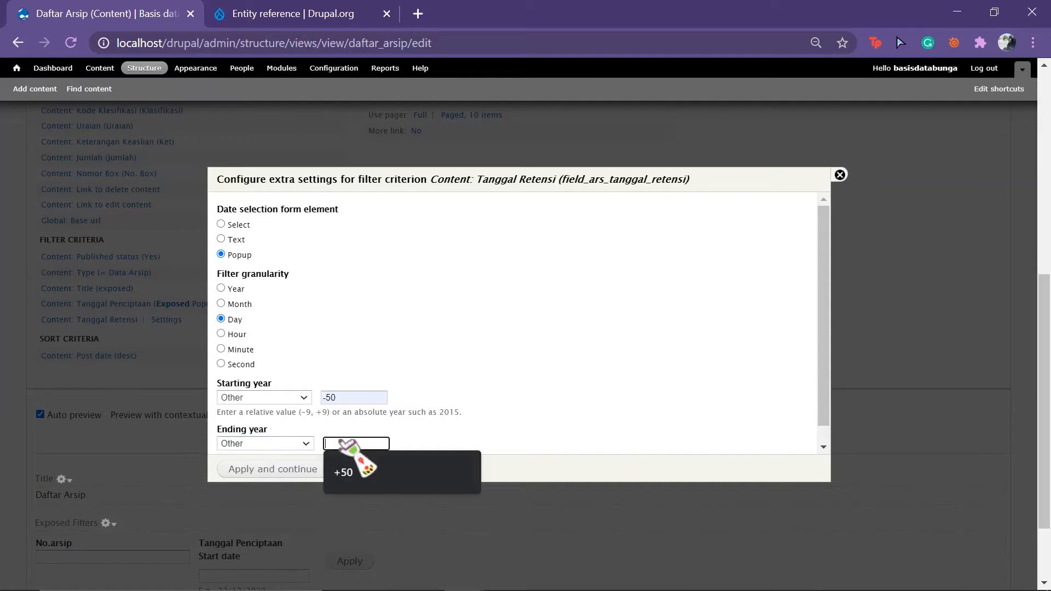
key(Down)
key(Return)
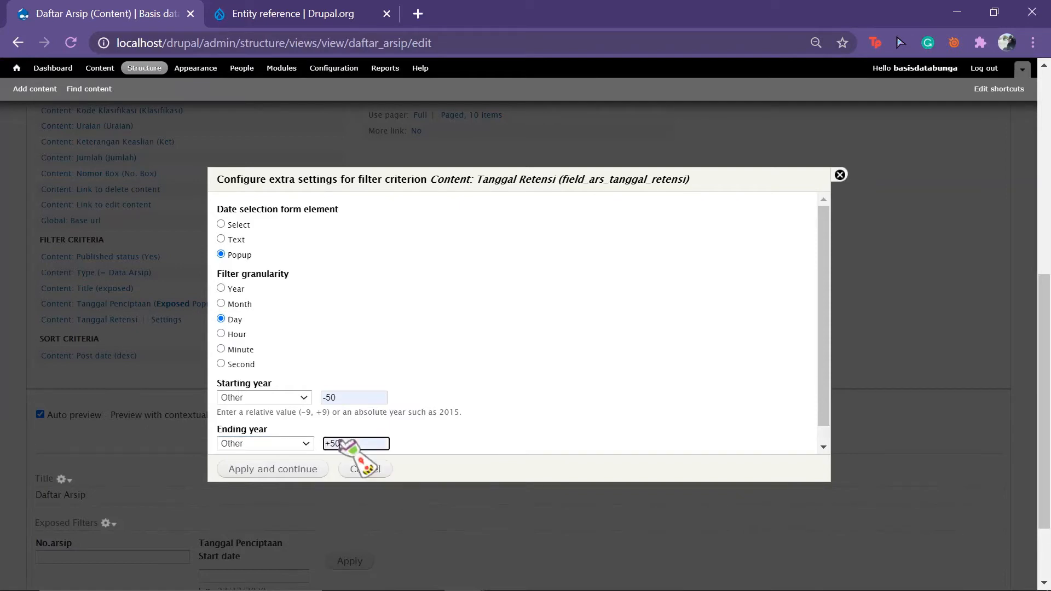
scroll(333, 399, down, 1)
click(285, 472)
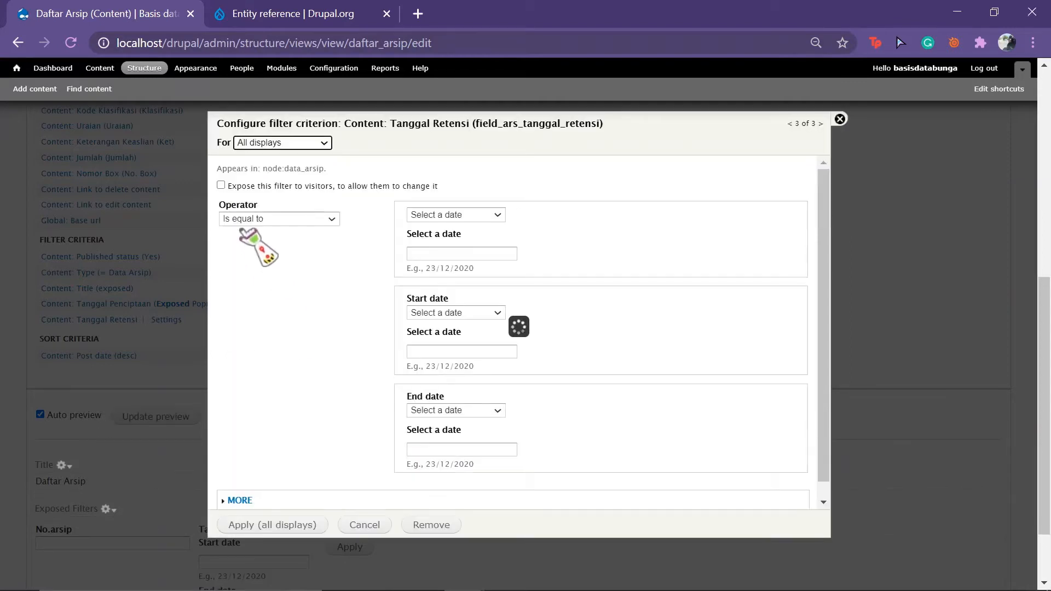
Set the Tanggal Retensi filter's operator to Is between, expose it to visitors, and apply it to all displays.
click(274, 219)
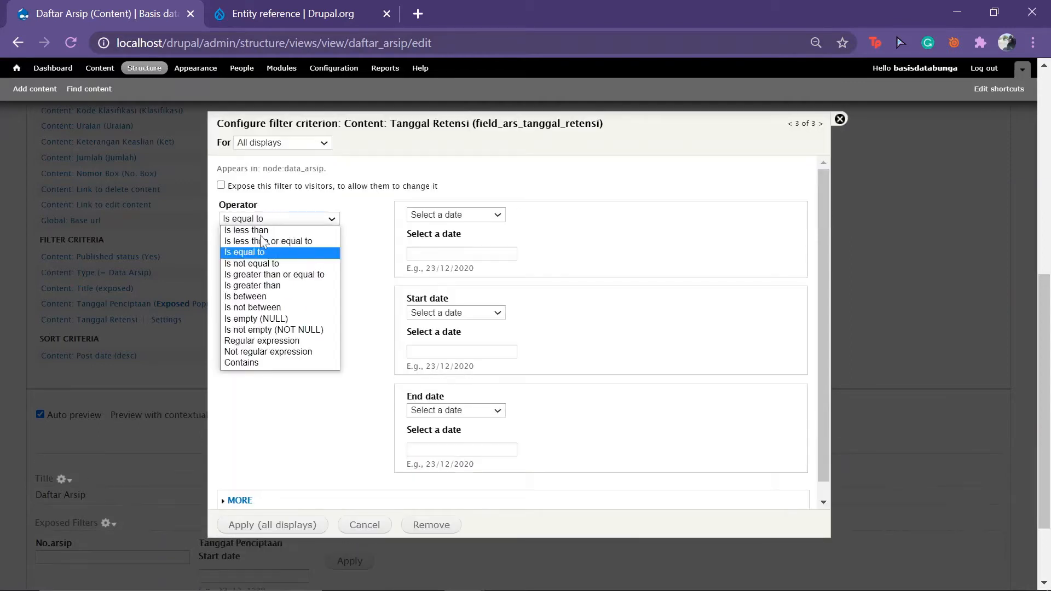
click(272, 297)
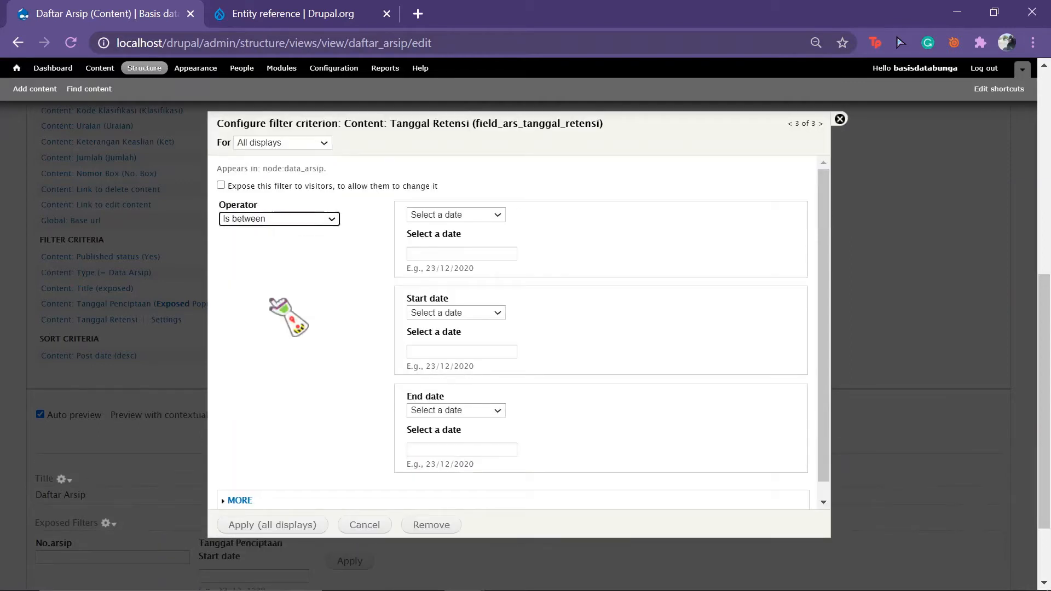
click(221, 186)
click(273, 525)
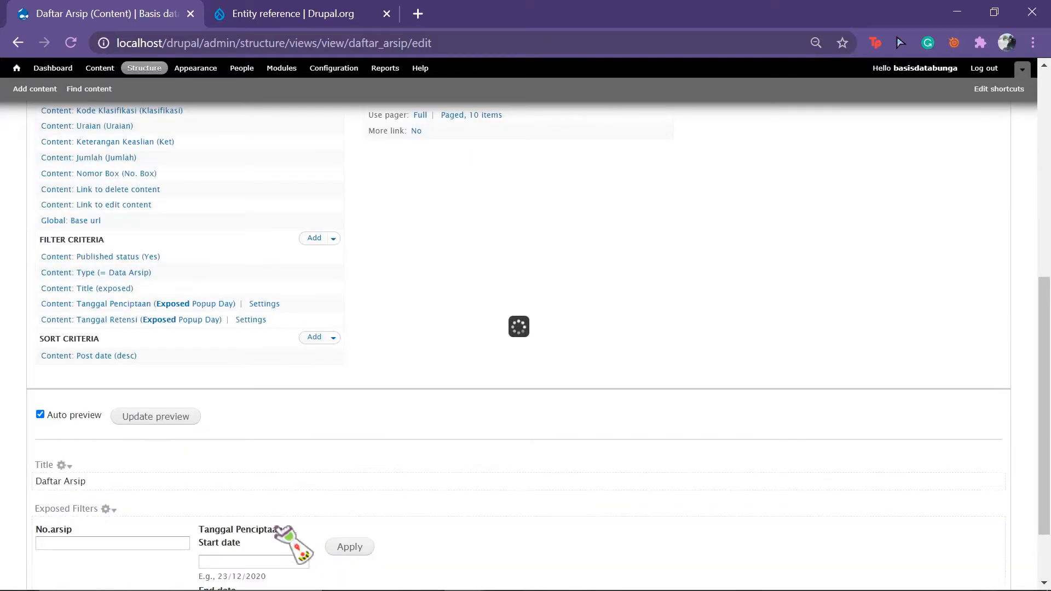
Check the exposed filters in the view preview, including the popup calendar of the Tanggal Penciptaan start date.
scroll(290, 542, down, 3)
scroll(285, 534, down, 2)
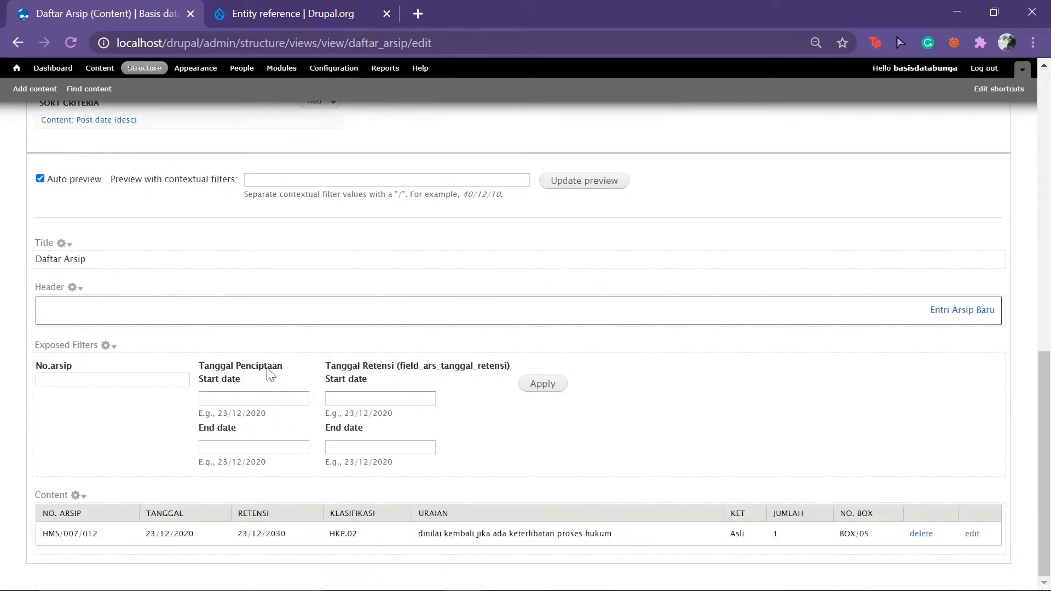
click(268, 399)
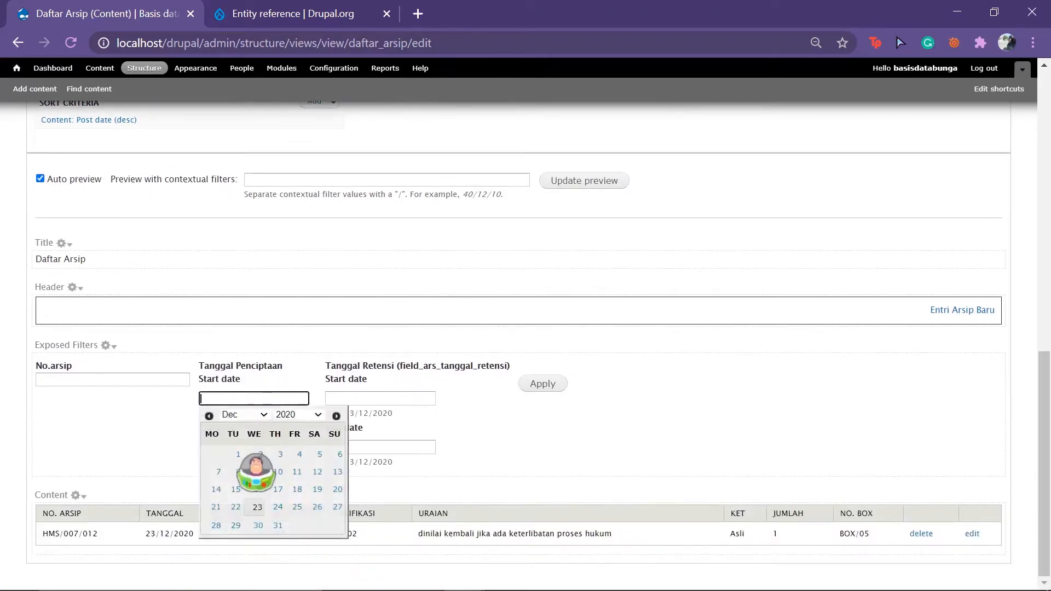
click(175, 478)
Shorten the exposed Tanggal Retensi filter's label to Tanggal Retensi, apply it to all displays, and check the preview.
scroll(273, 470, up, 5)
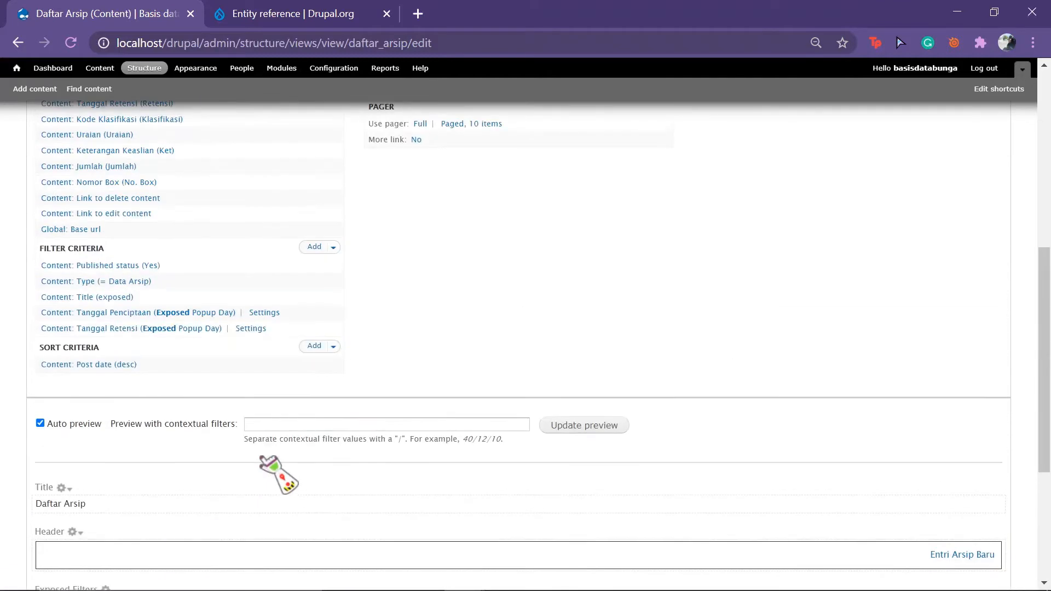
scroll(274, 470, down, 3)
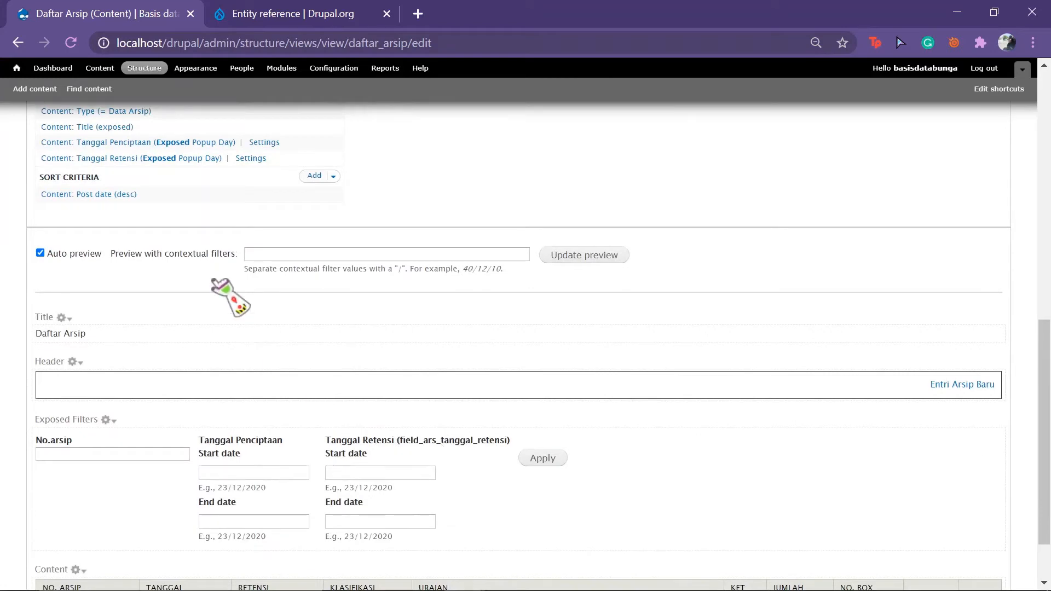
scroll(227, 292, up, 1)
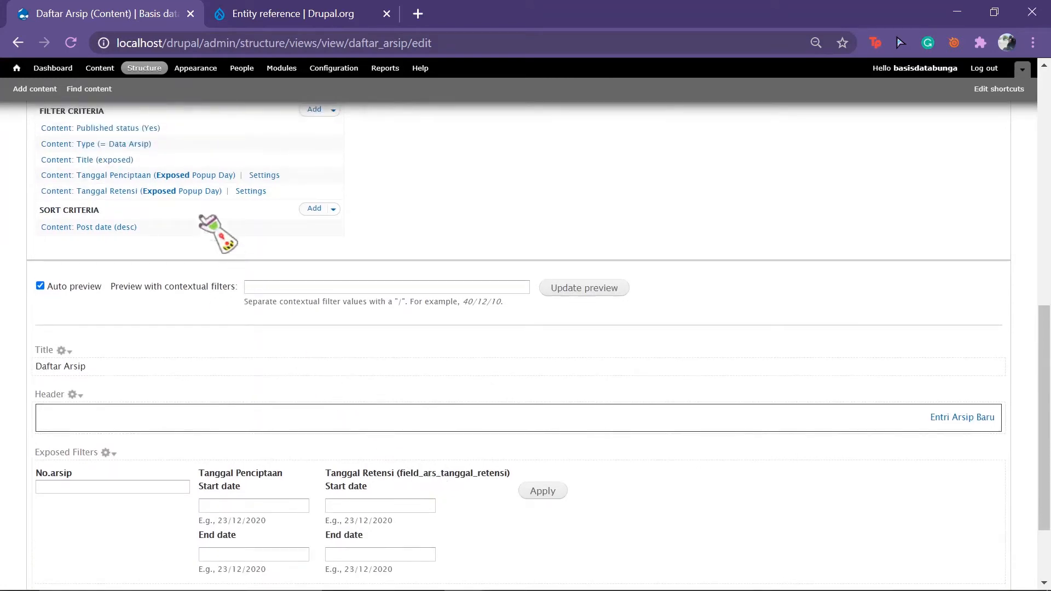
click(160, 192)
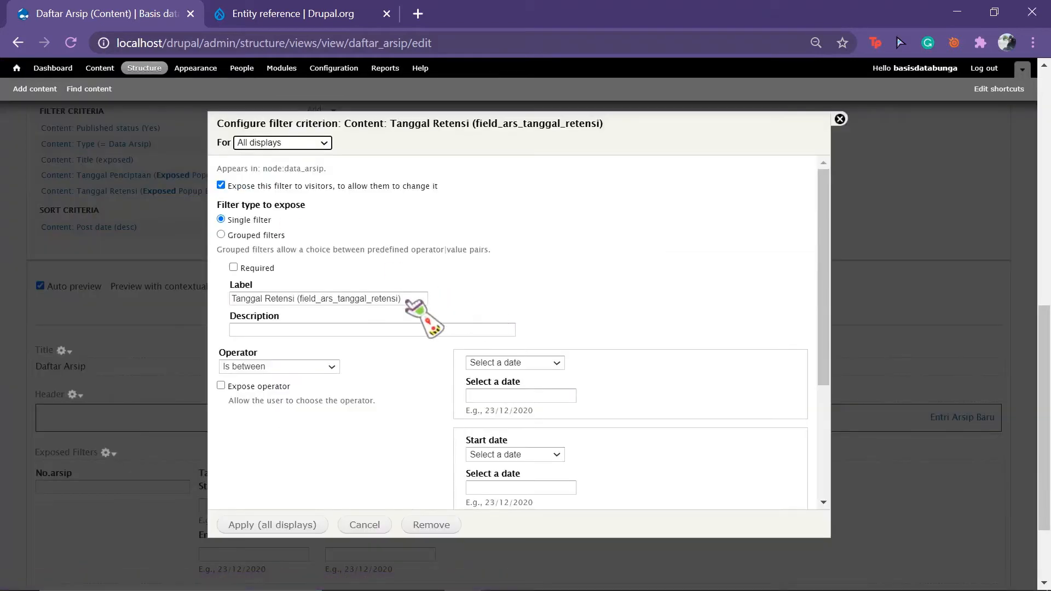
drag(406, 300, 298, 300)
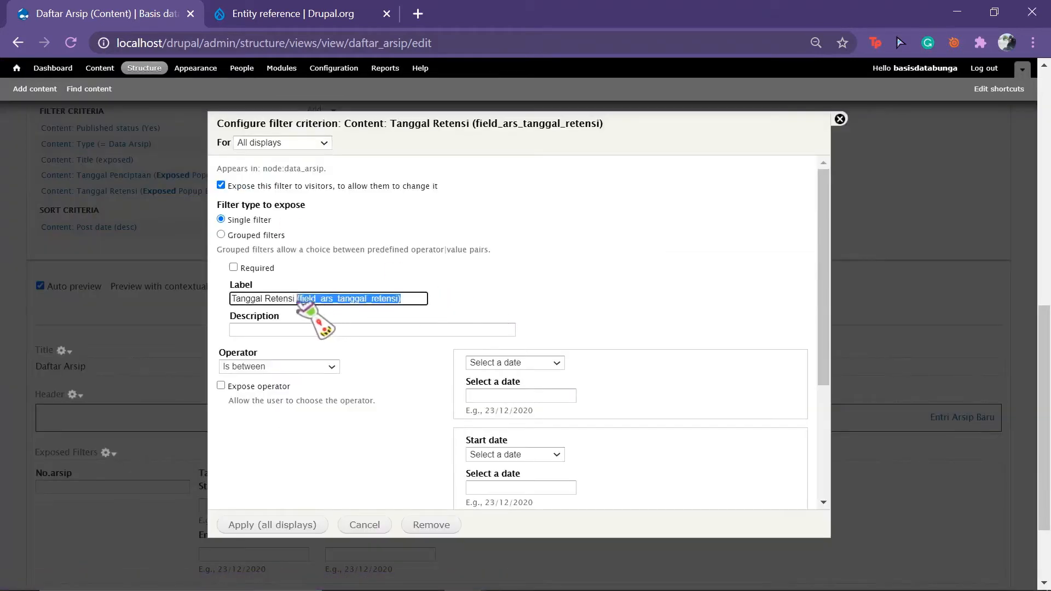
key(BackSpace)
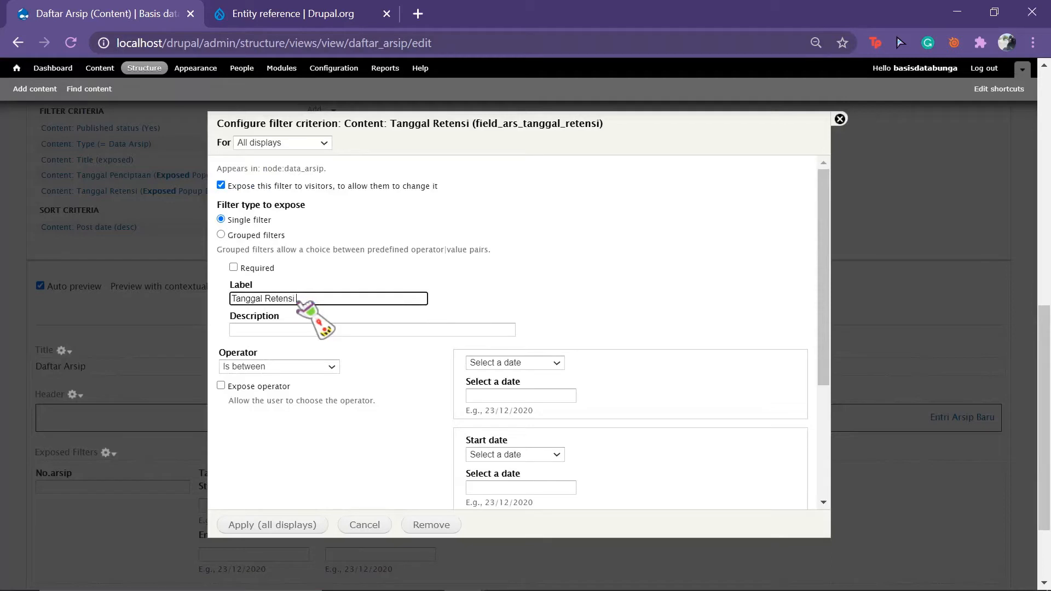
click(290, 526)
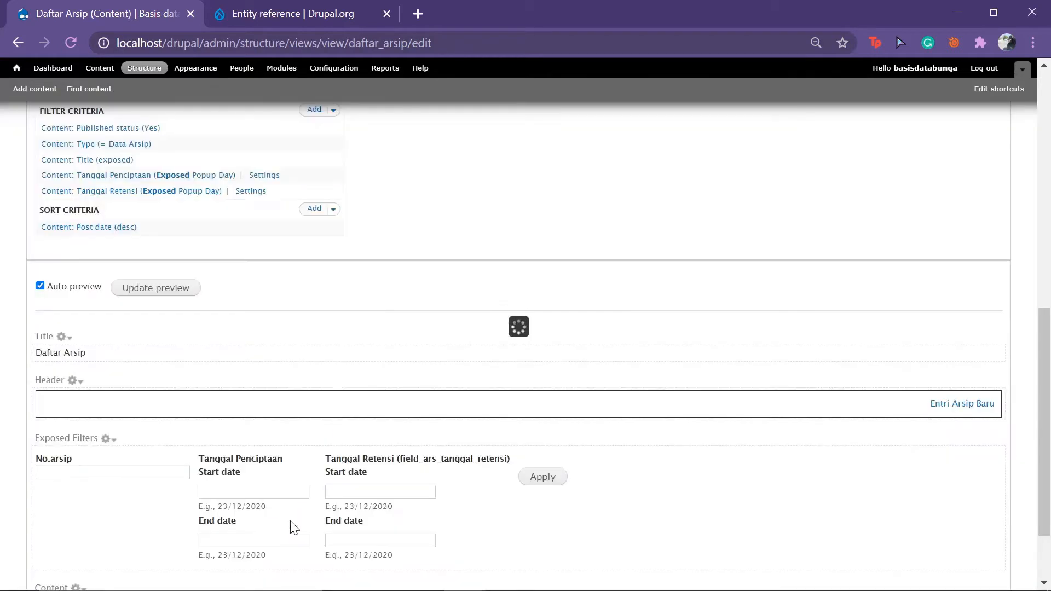
scroll(290, 523, down, 2)
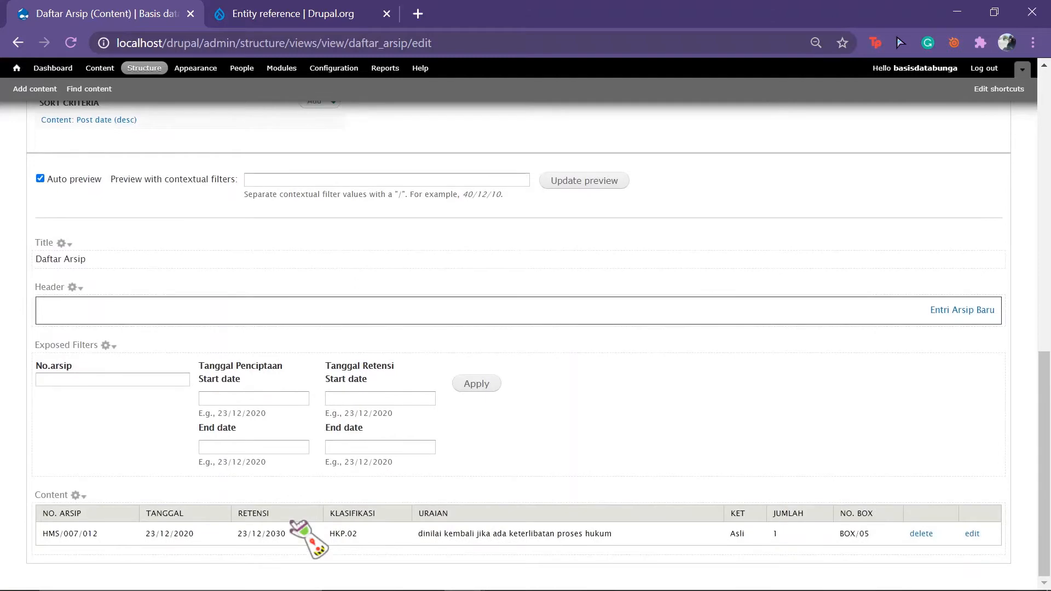
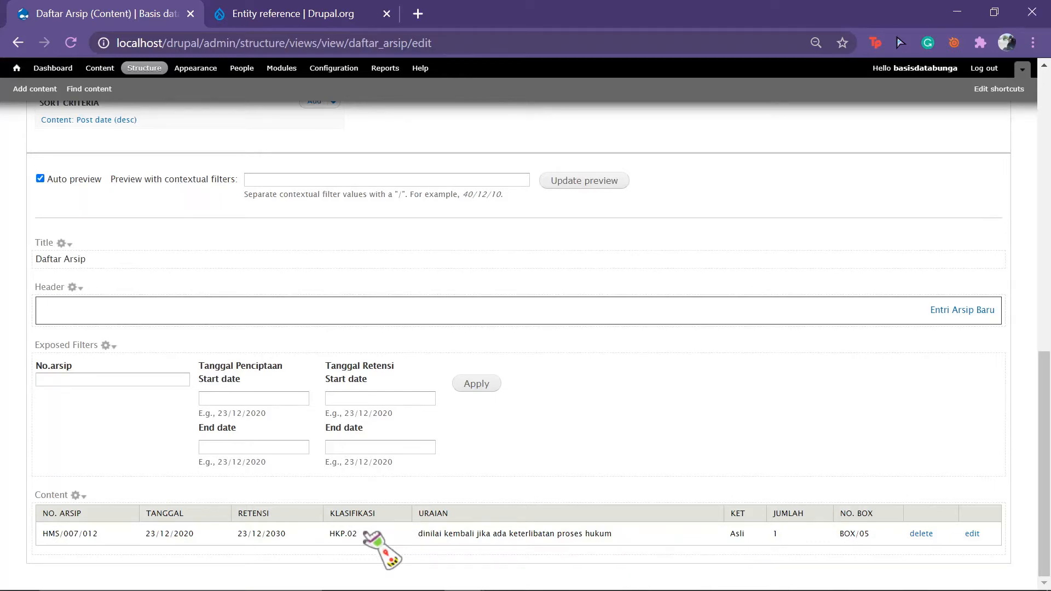
Add the Referenced Entity relationship via field_ars_kode_klasifikasi, apply it to all displays with its default settings, and check the preview.
scroll(630, 377, up, 3)
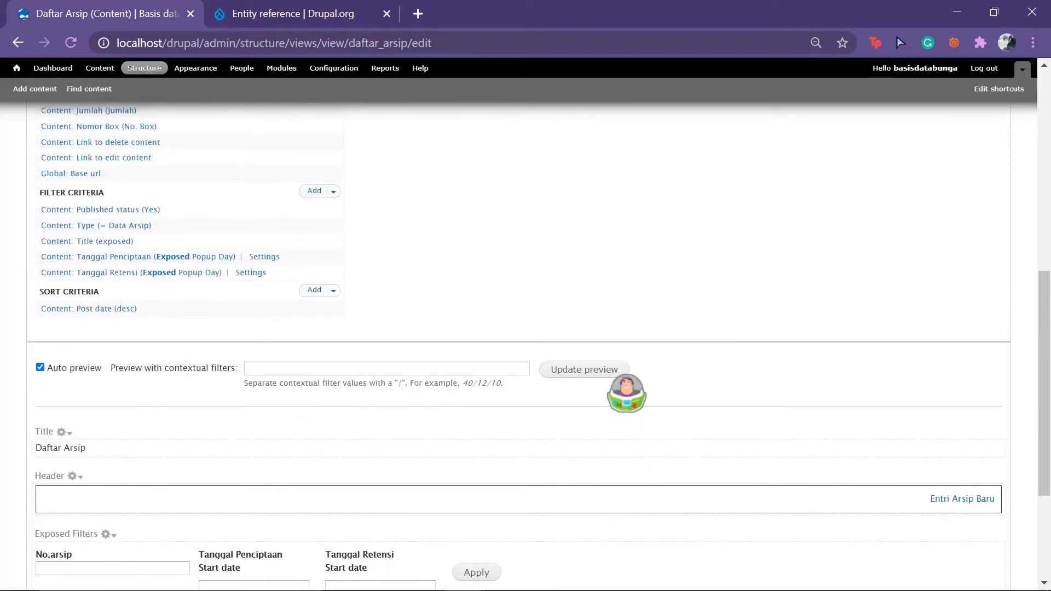
scroll(626, 394, up, 5)
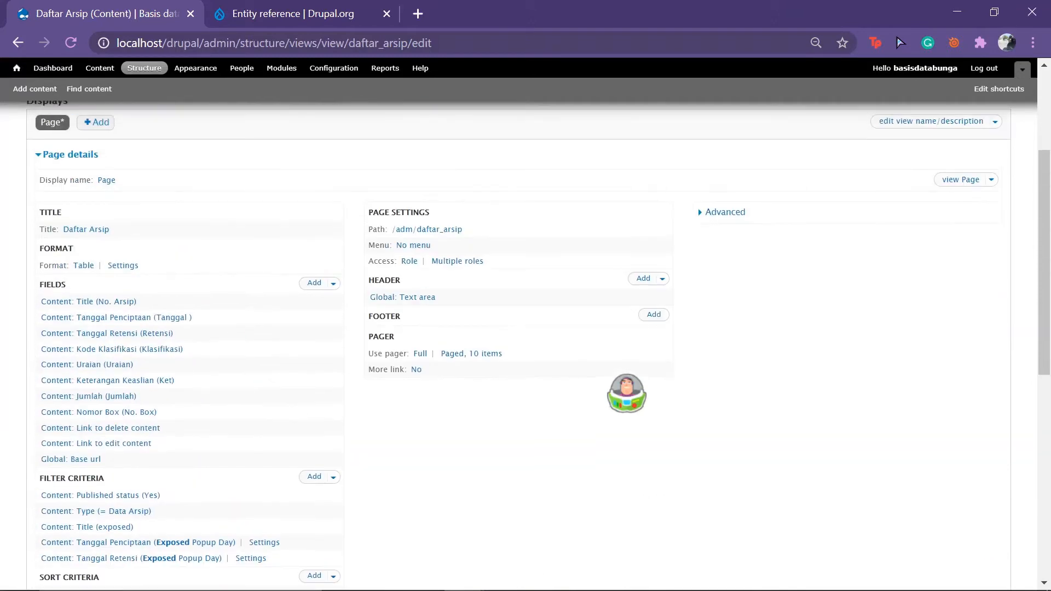
click(729, 211)
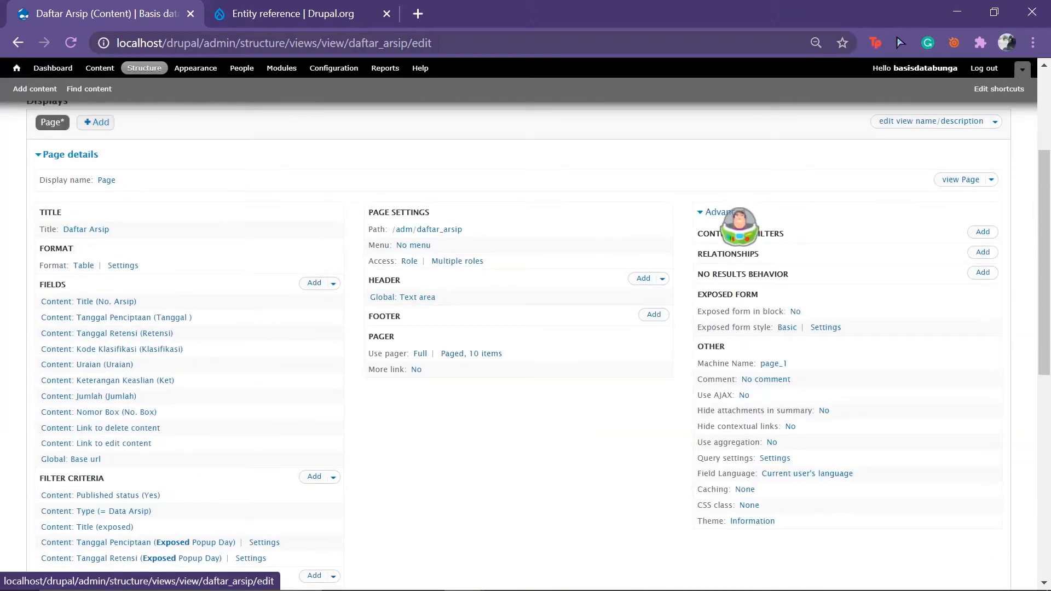
click(983, 253)
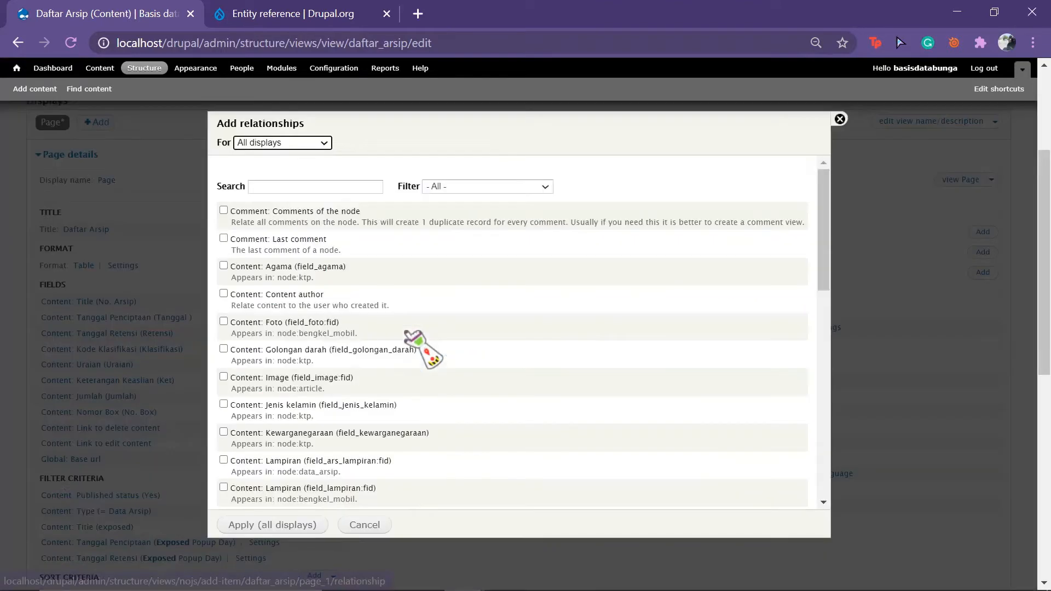
click(356, 187)
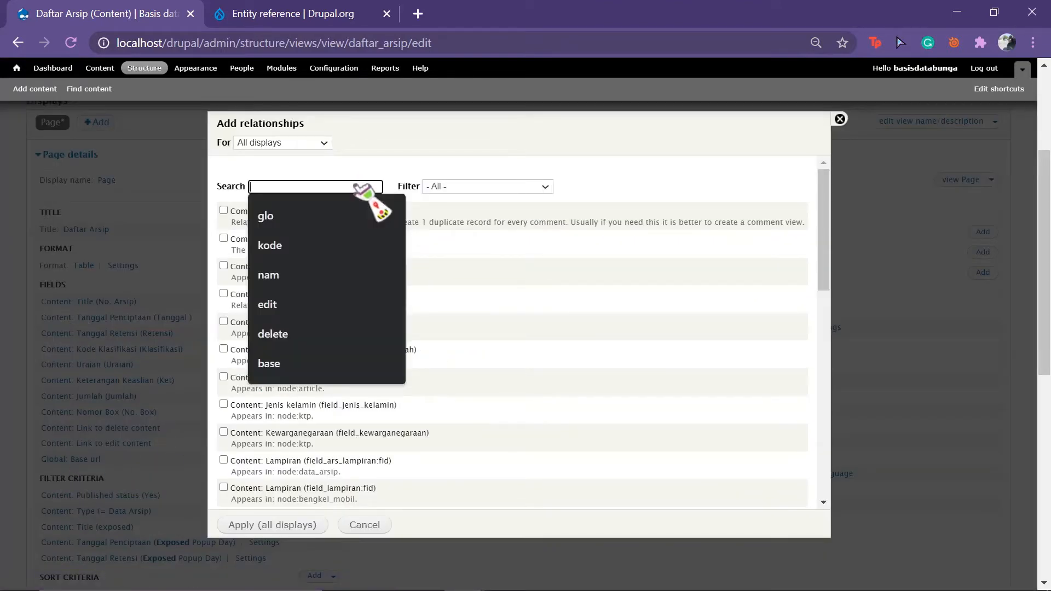
text(e)
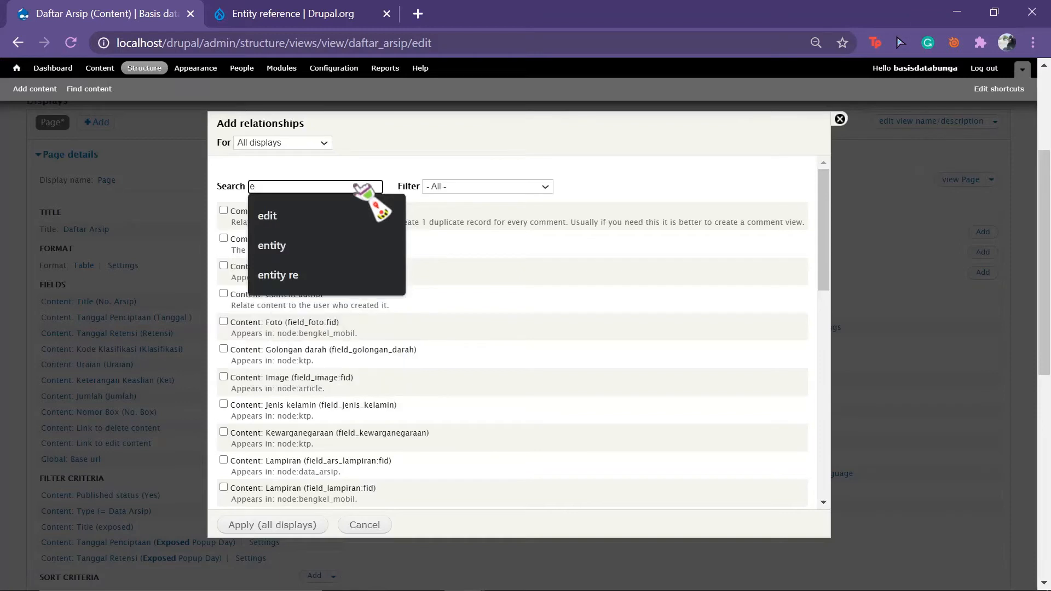
text(ntity)
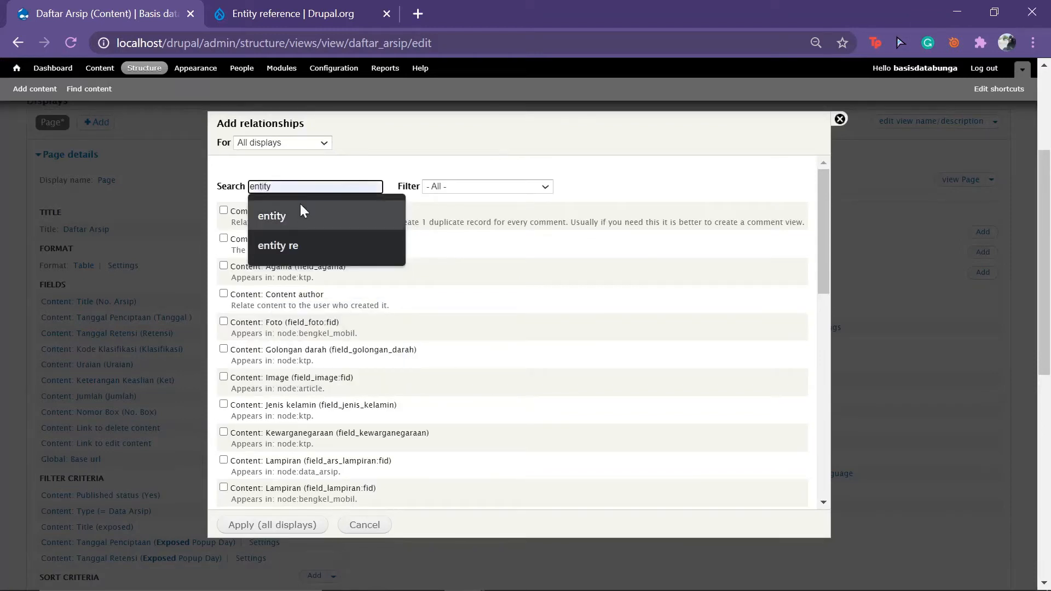
click(298, 212)
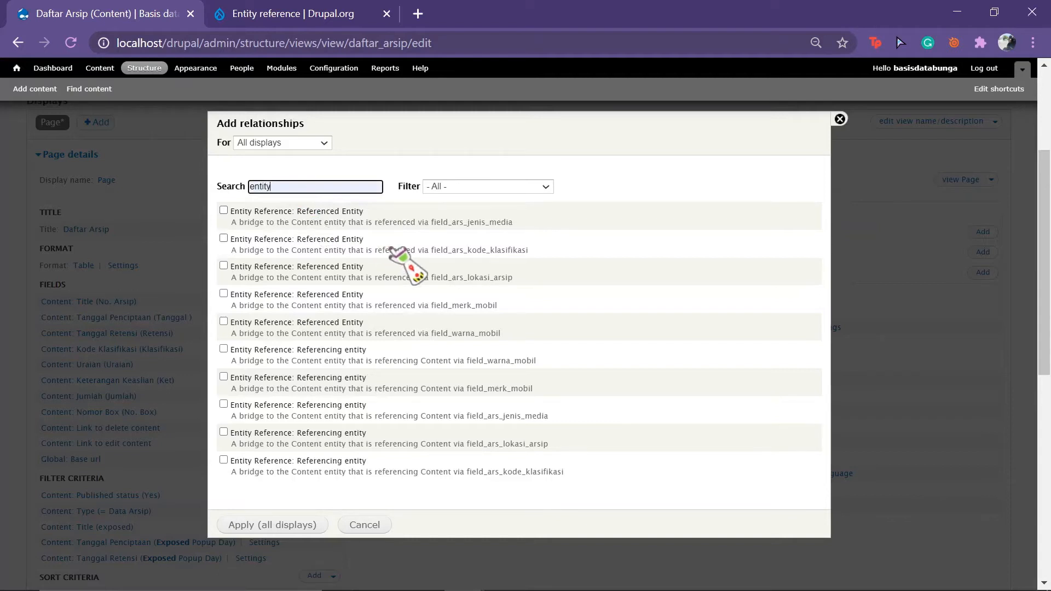
click(224, 239)
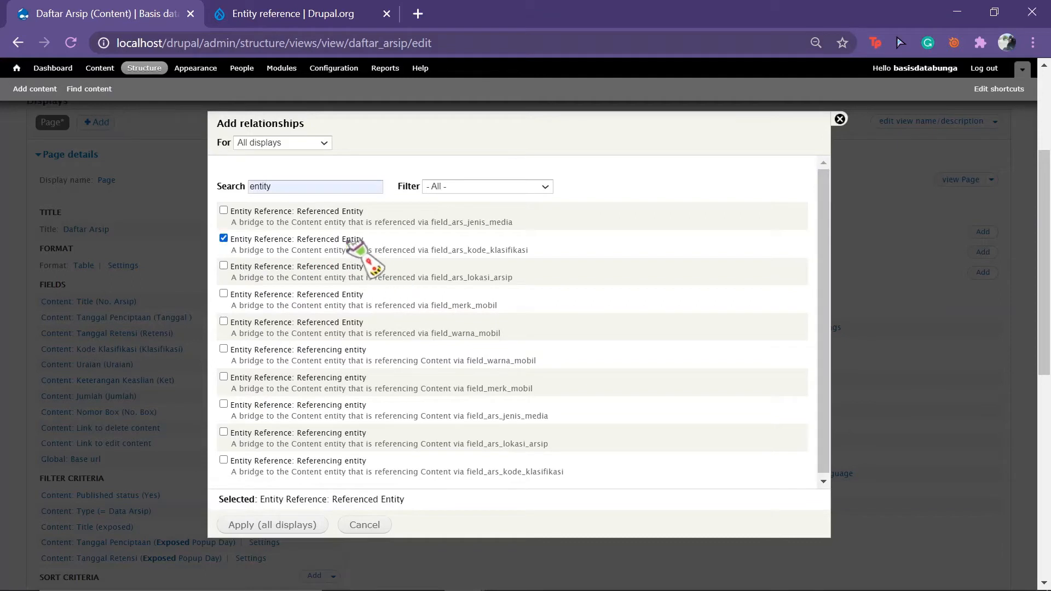
drag(297, 239, 366, 245)
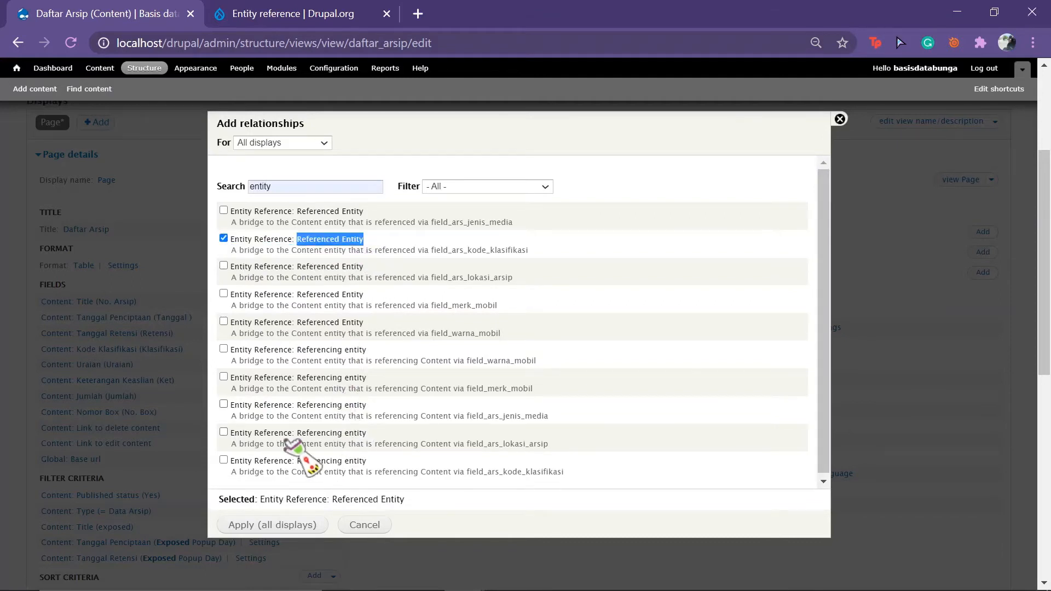
click(274, 527)
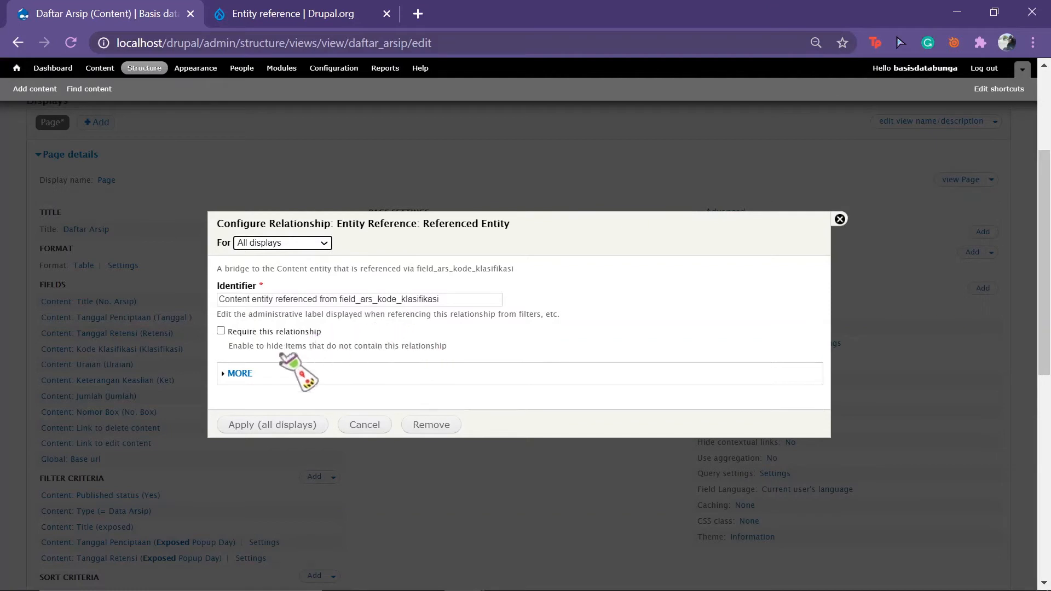
click(268, 425)
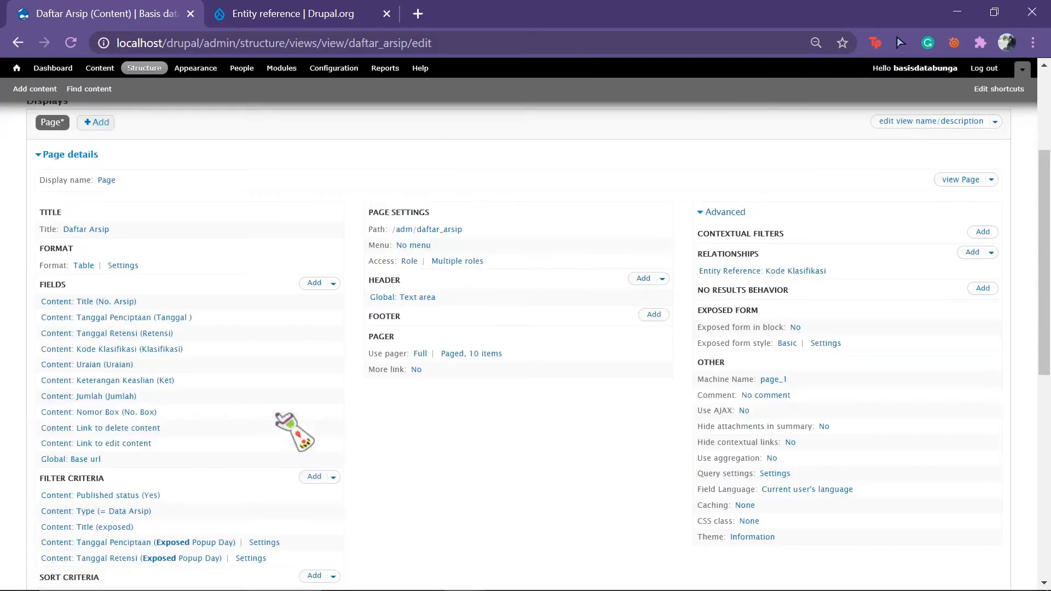
scroll(307, 515, down, 8)
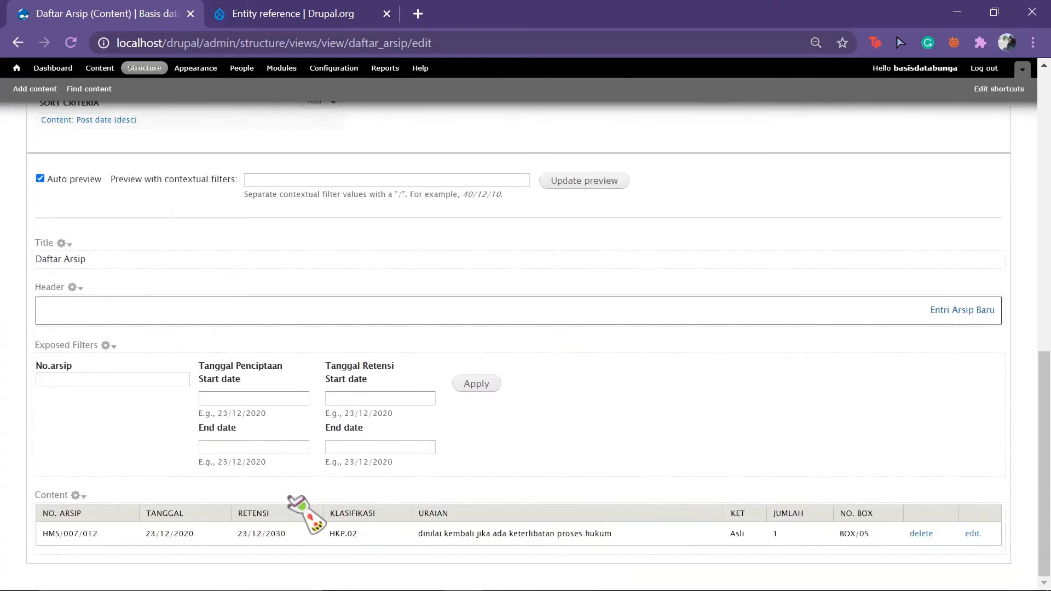
Add the Content: Title field to all displays of the view.
scroll(387, 508, up, 10)
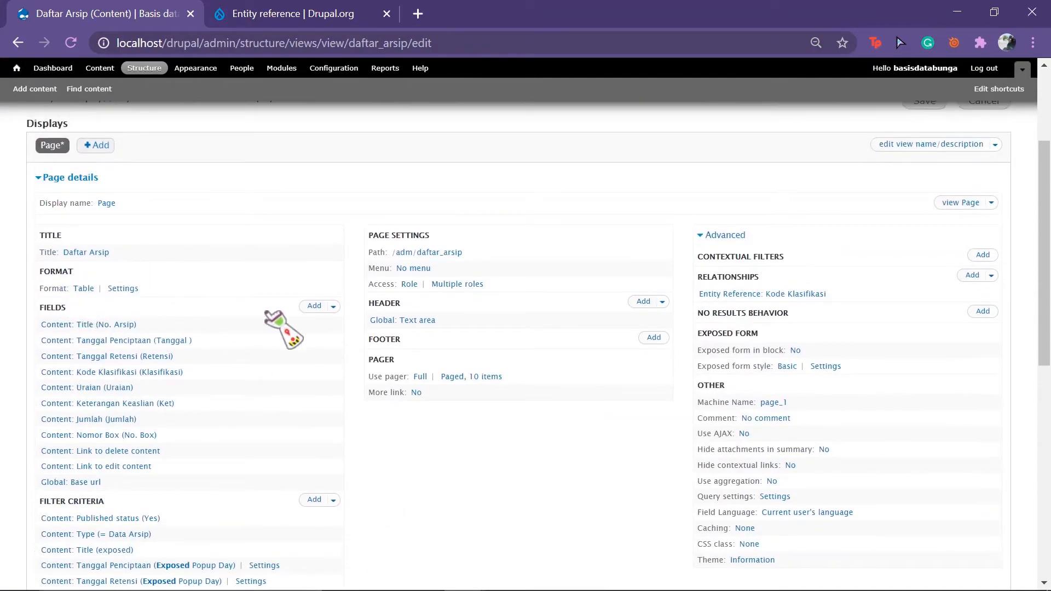
click(305, 306)
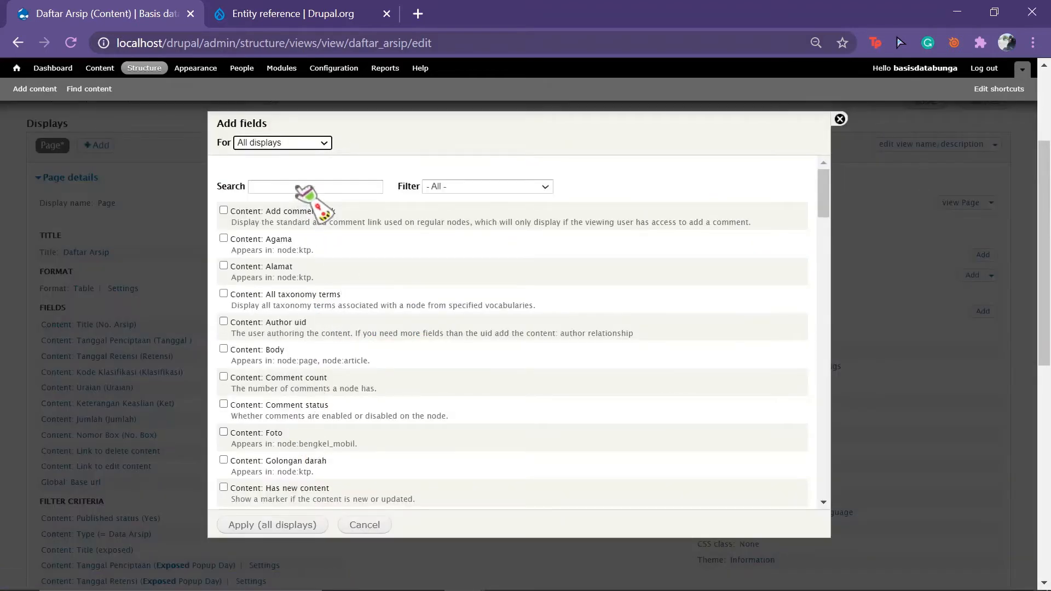
click(298, 187)
text(tit)
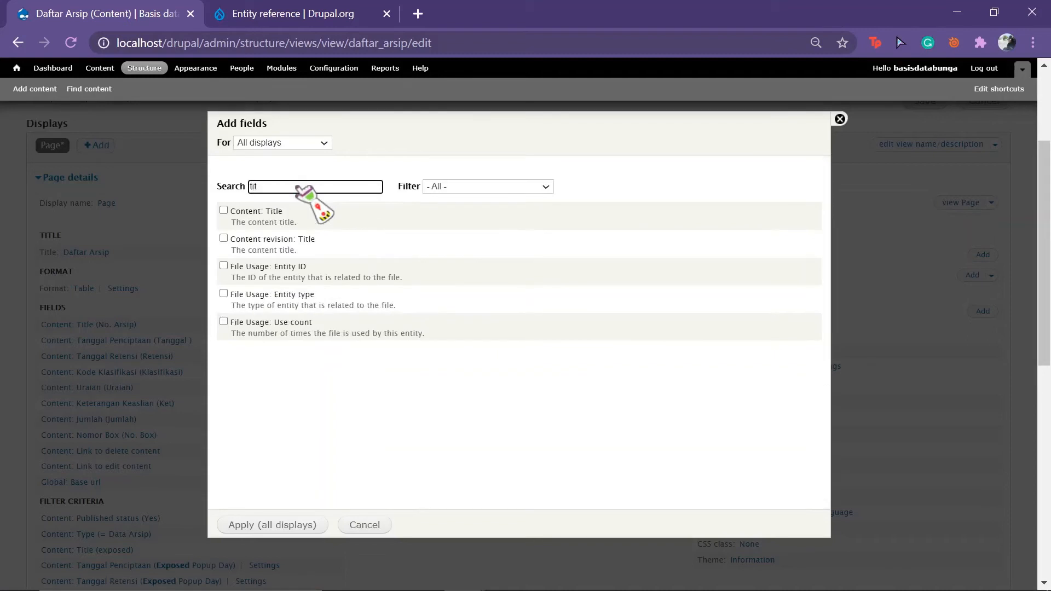
click(224, 210)
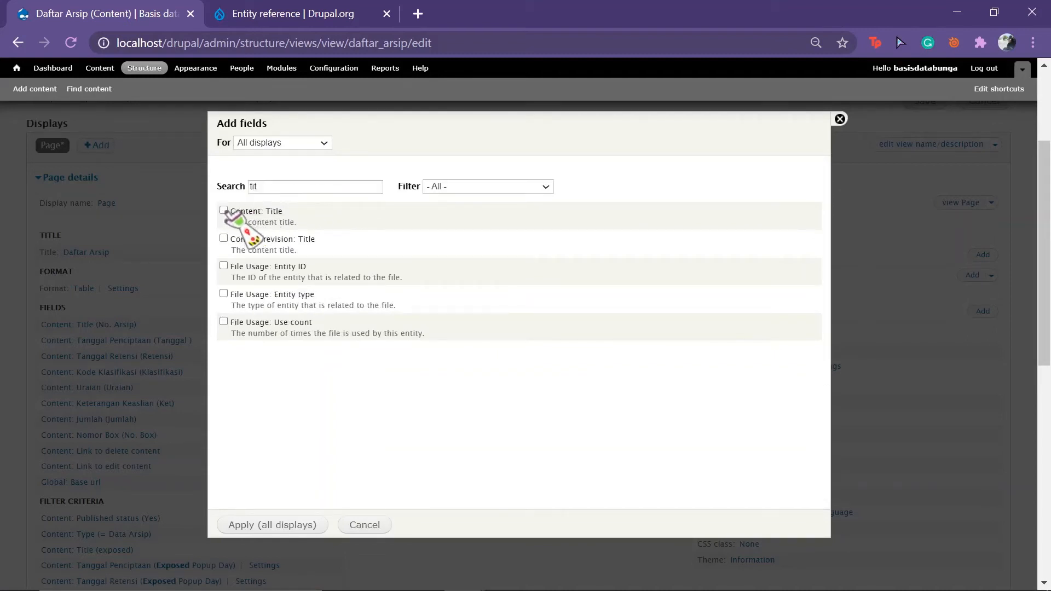
click(280, 520)
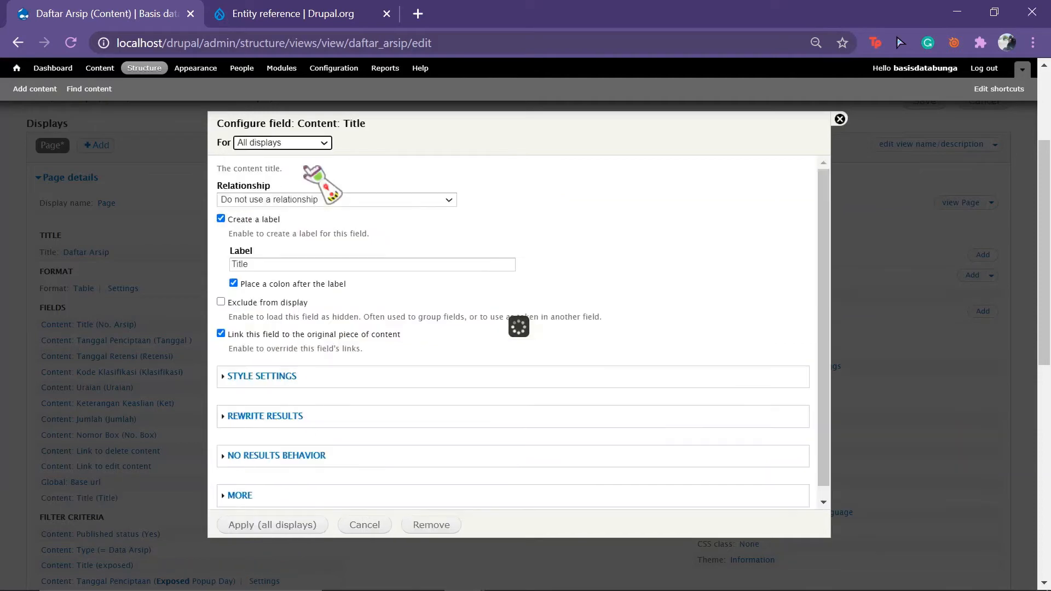
Set the new Title field's relationship to Content entity referenced from field_ars_kode_klasifikasi, label it Kode klasifikasi, and apply it to all displays.
click(342, 200)
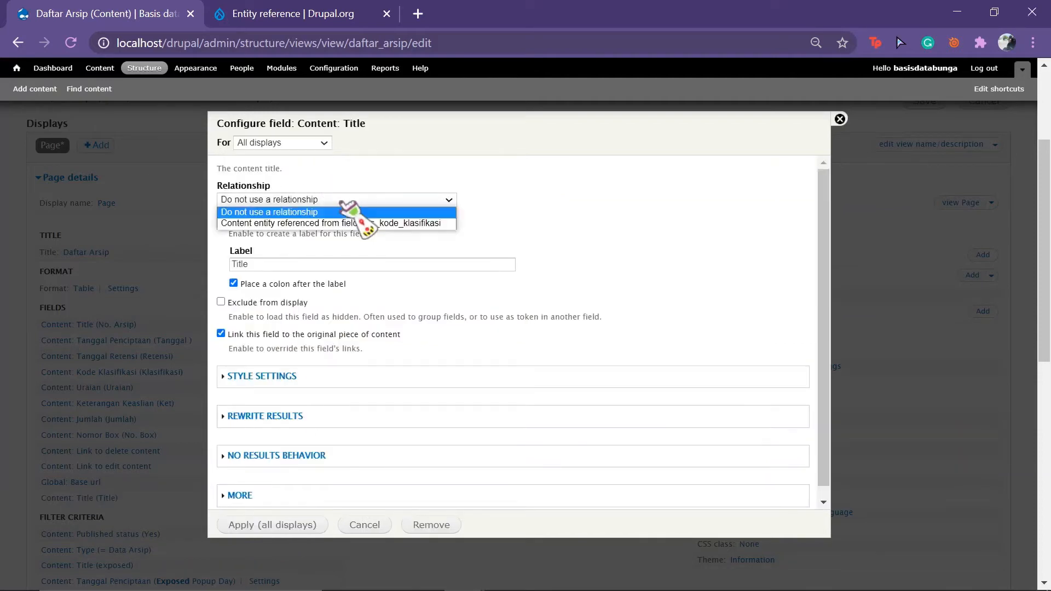
click(351, 223)
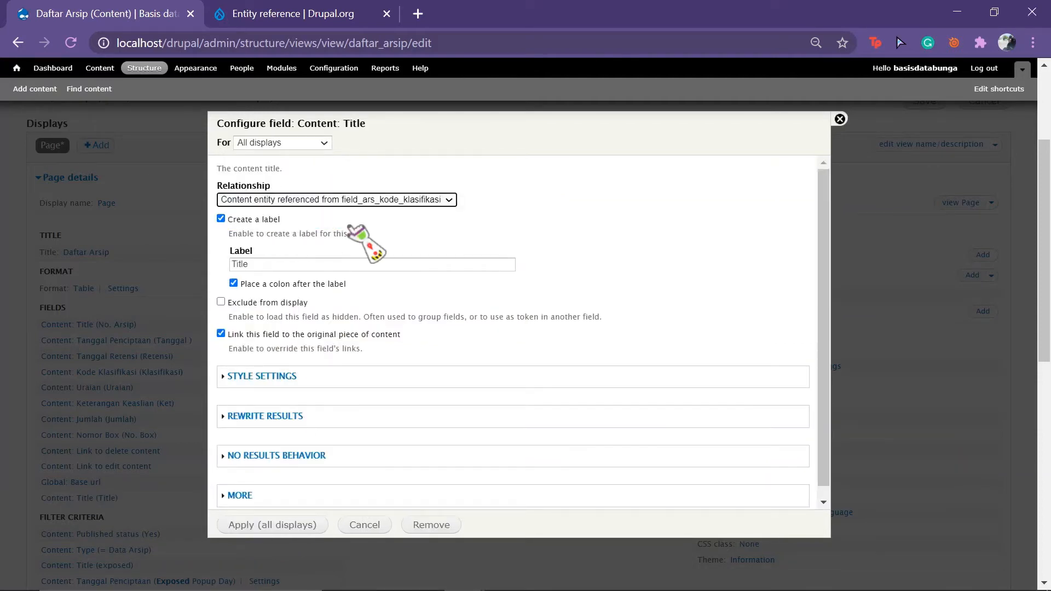
drag(256, 267, 229, 277)
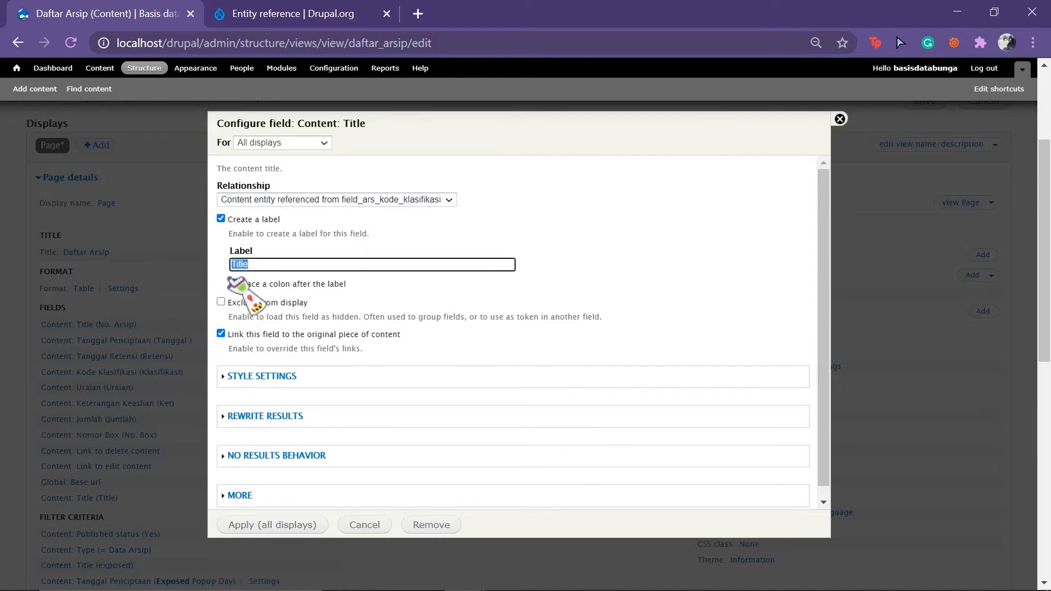
text(K)
key(BackSpace)
text(Kode klasifikasi)
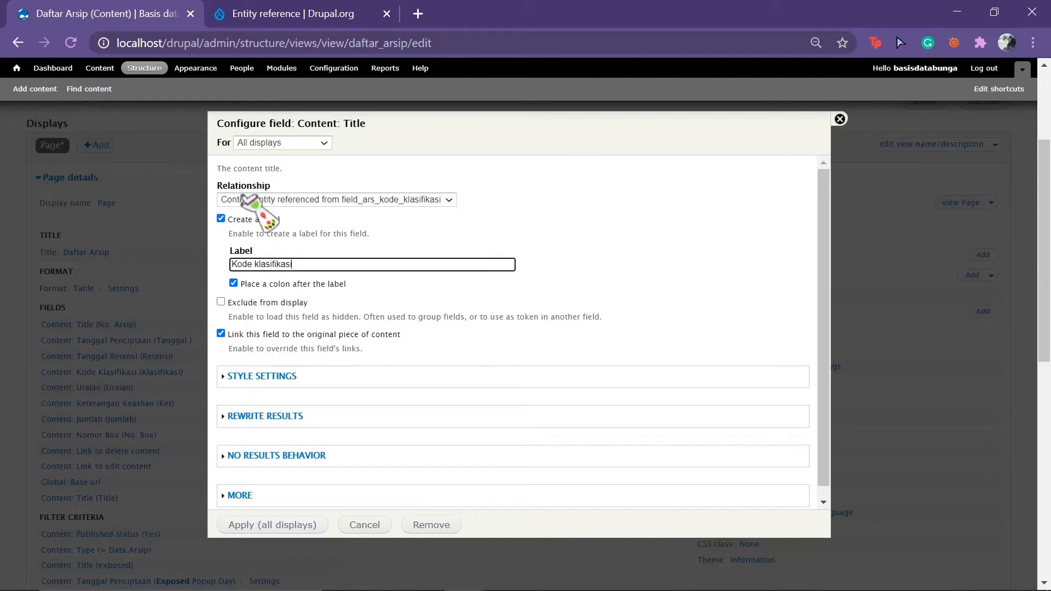
scroll(255, 338, down, 1)
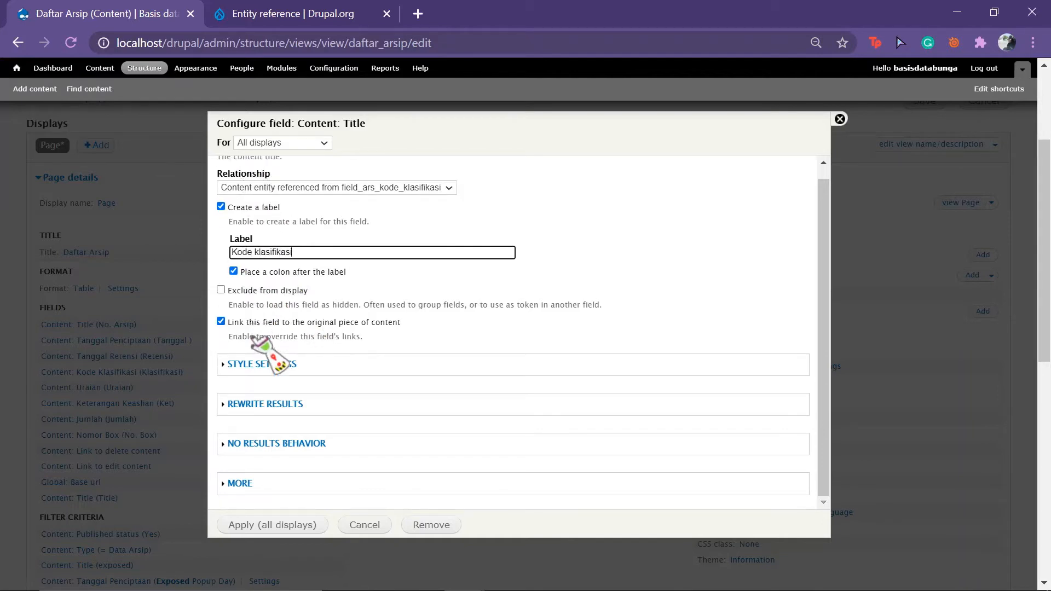
click(294, 527)
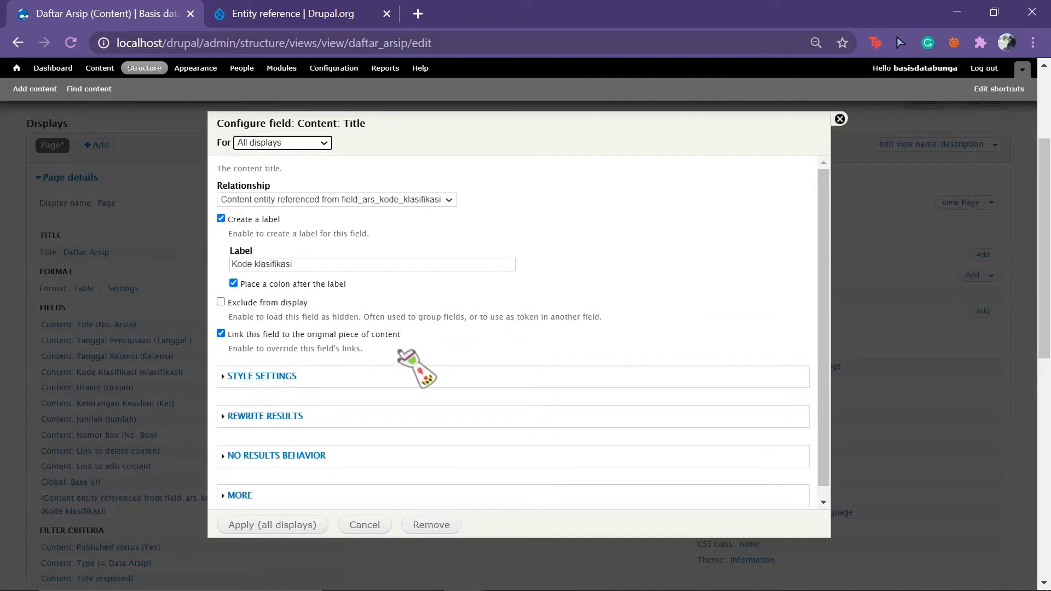
Examine the Kode klasifikasi field's style settings, rewrite results, no results behavior and additional options.
scroll(400, 351, down, 1)
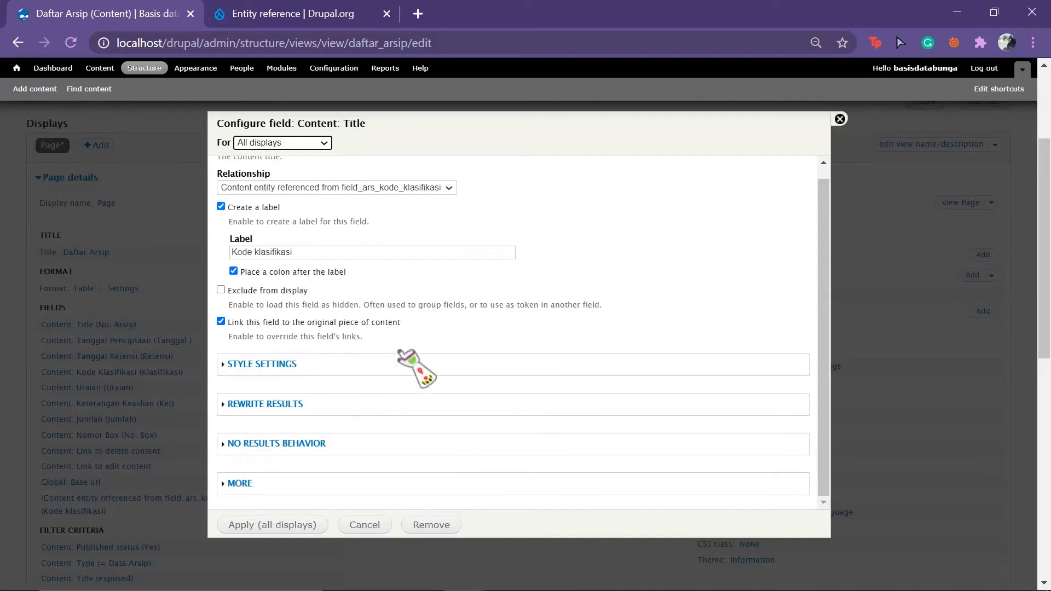
click(268, 365)
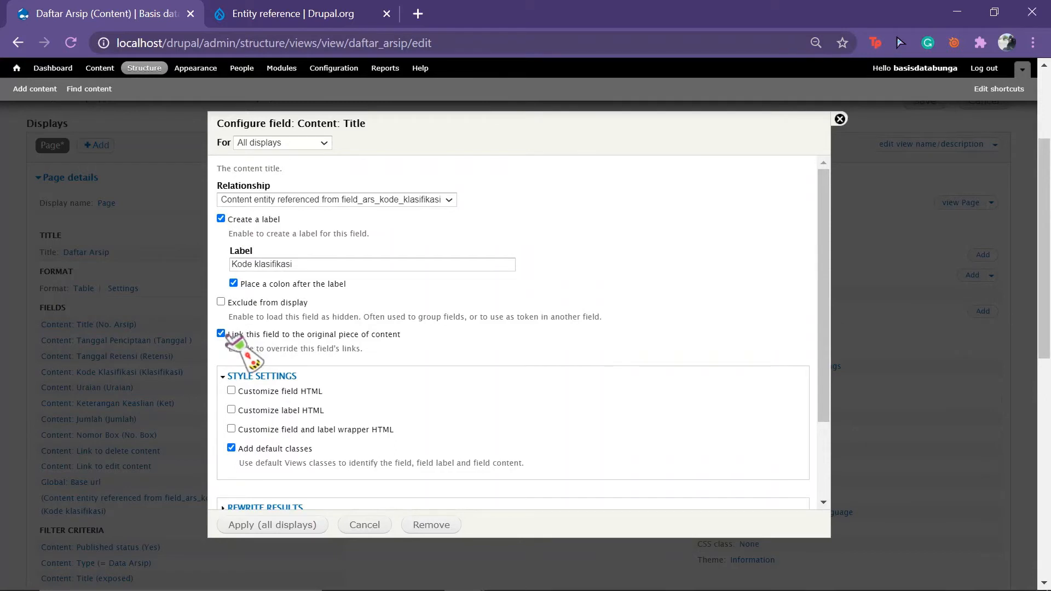
scroll(353, 342, down, 2)
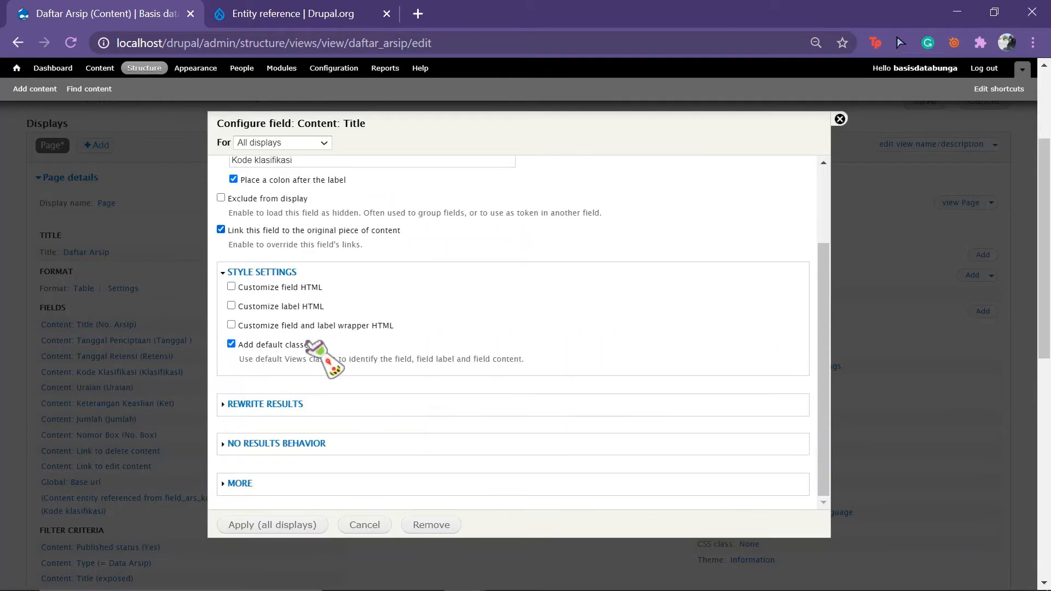
click(268, 406)
scroll(283, 425, down, 5)
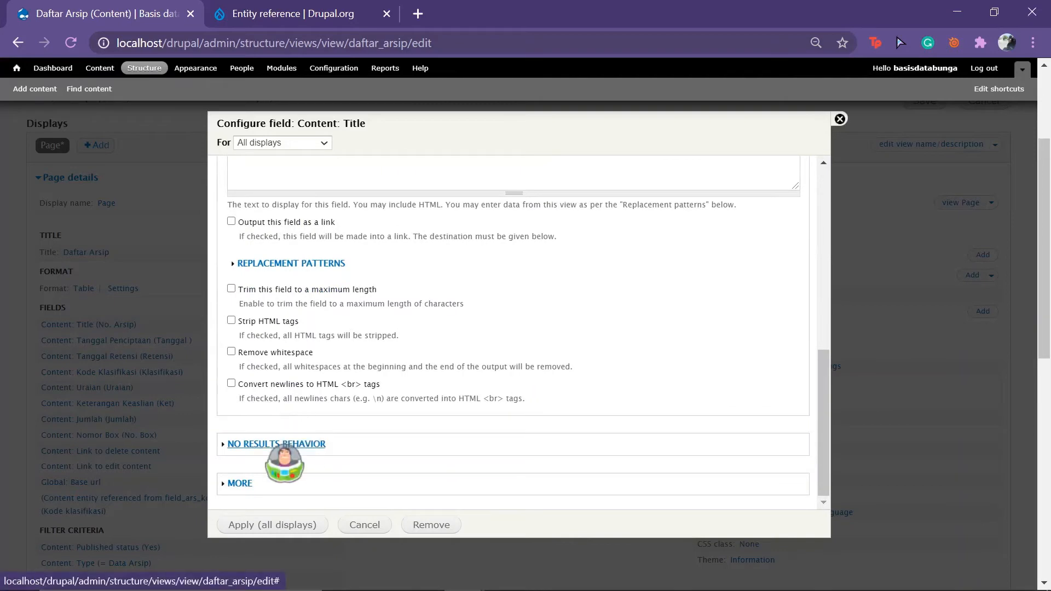
click(288, 445)
scroll(284, 457, down, 2)
scroll(285, 461, down, 3)
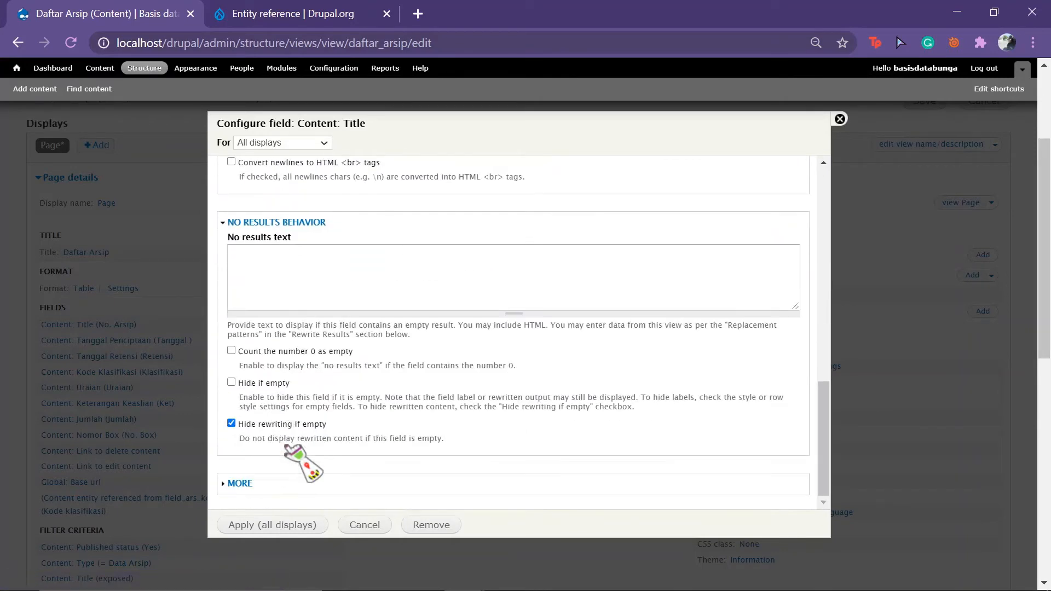
click(240, 484)
scroll(438, 455, down, 1)
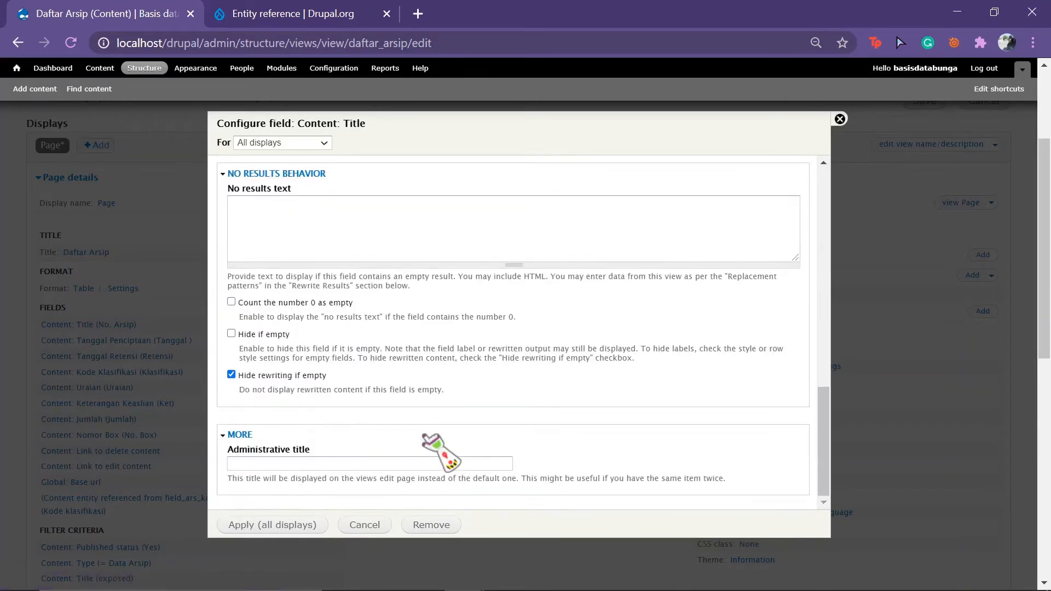
scroll(429, 446, up, 15)
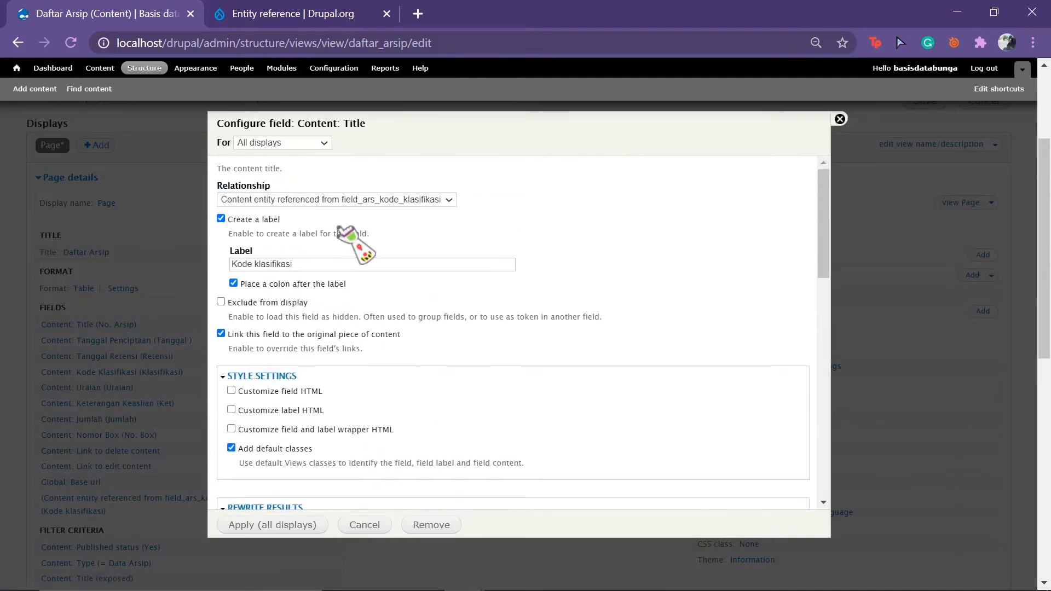
Check the Kode klasifikasi field's relationship choices, keep field_ars_kode_klasifikasi, apply the field to all displays, and review it in the preview.
click(410, 201)
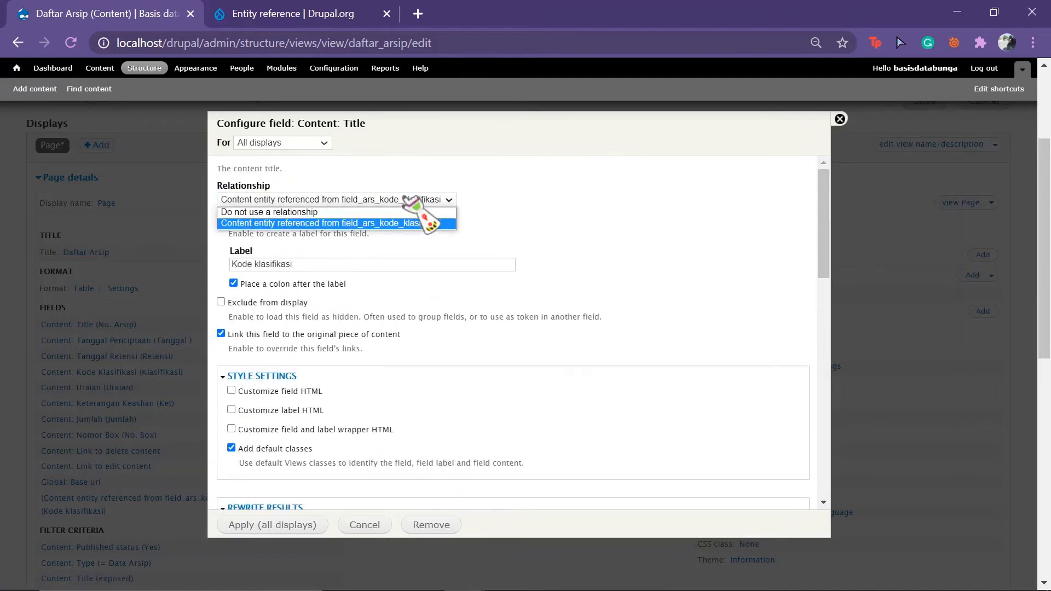
click(410, 200)
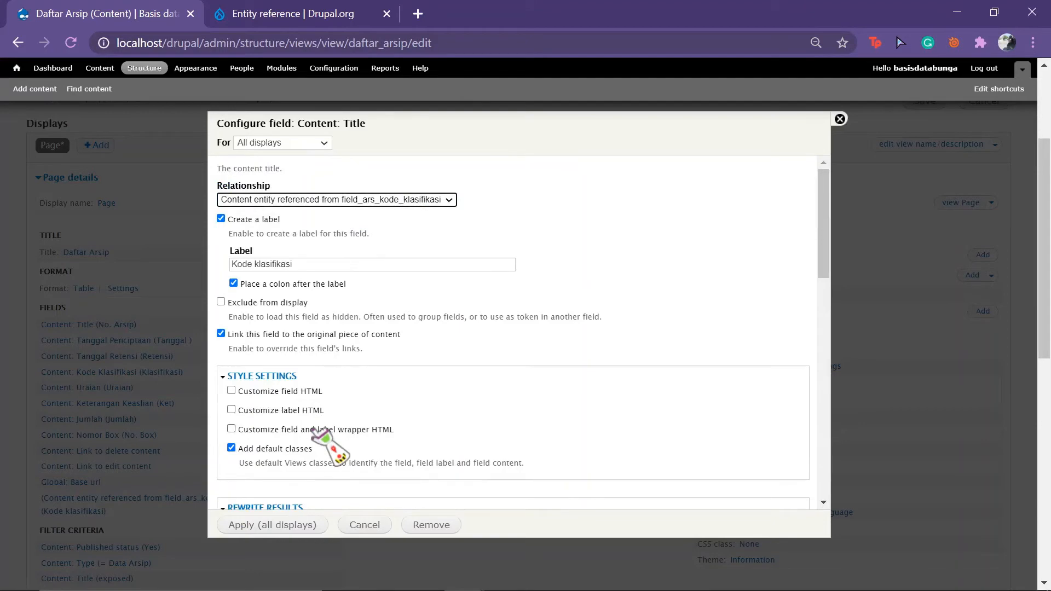
click(275, 527)
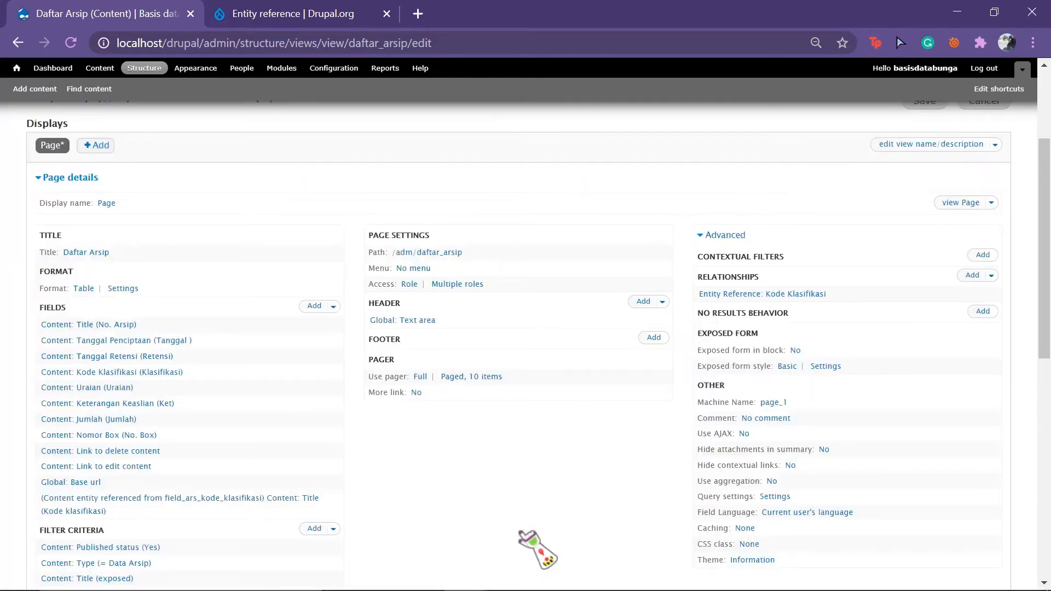
scroll(537, 550, down, 10)
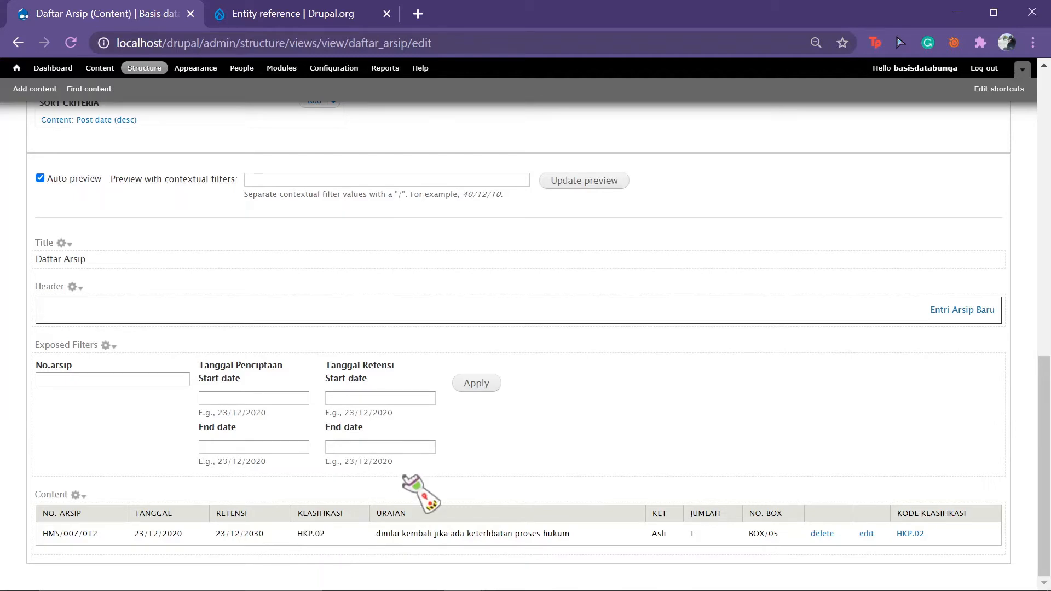
scroll(403, 478, up, 6)
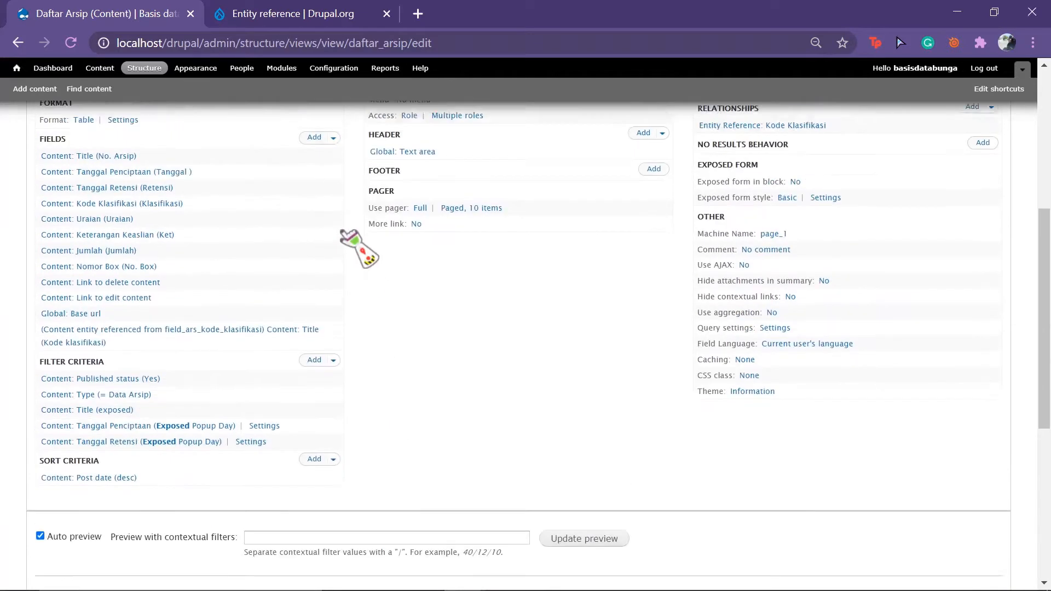
scroll(358, 249, up, 2)
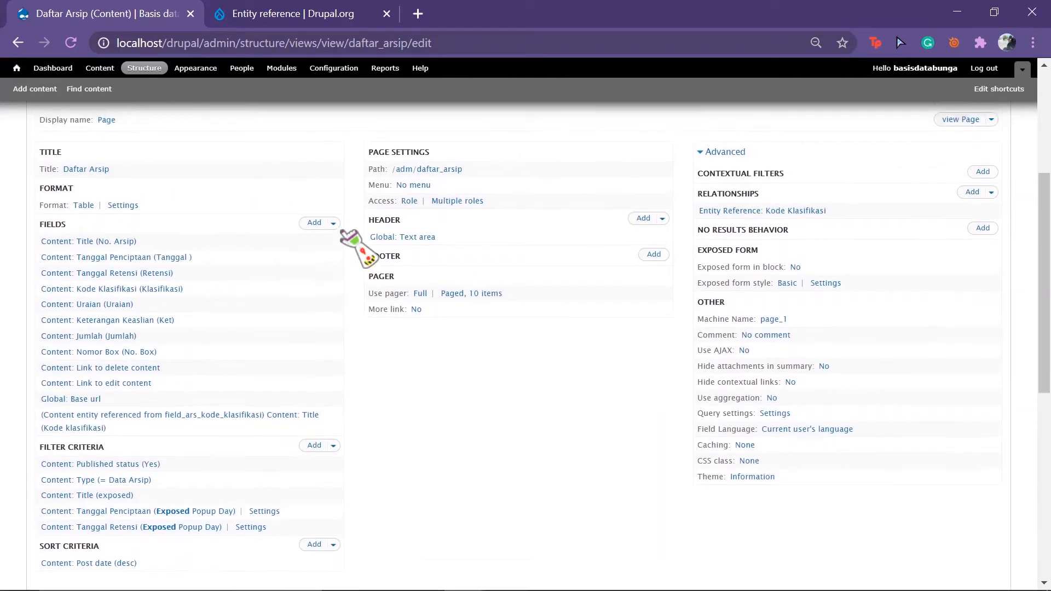
scroll(342, 233, up, 1)
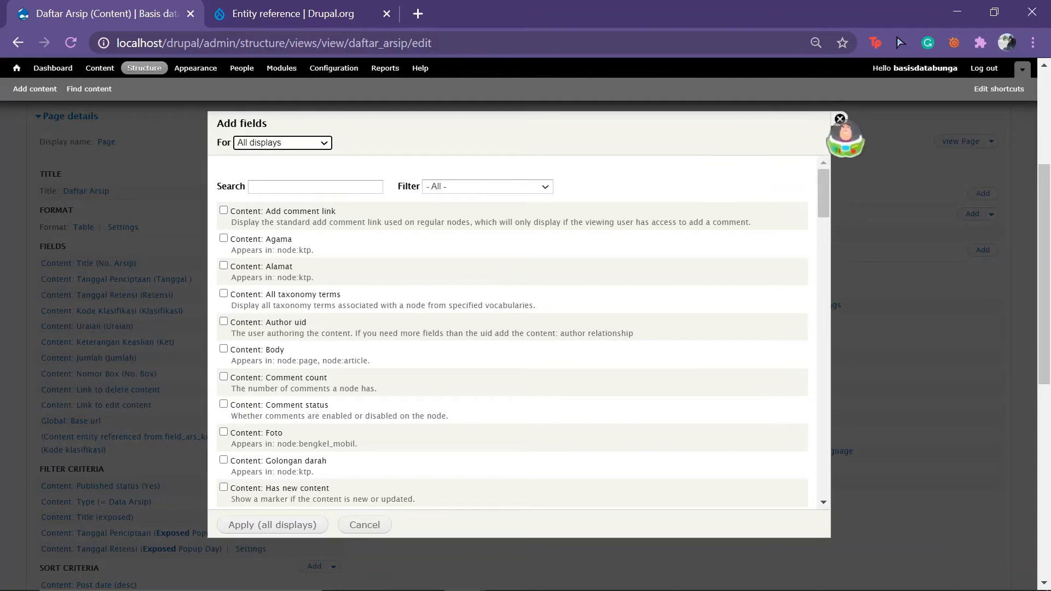
click(839, 119)
scroll(561, 419, down, 8)
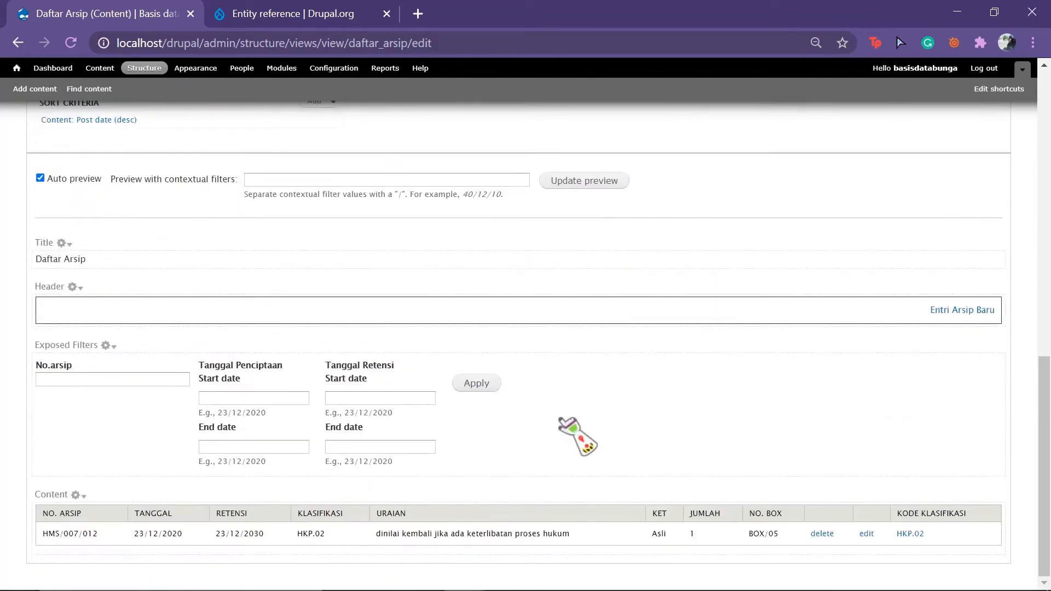
Remove the Kode klasifikasi title field that uses the field_ars_kode_klasifikasi relationship from the view and check the preview.
scroll(569, 432, up, 8)
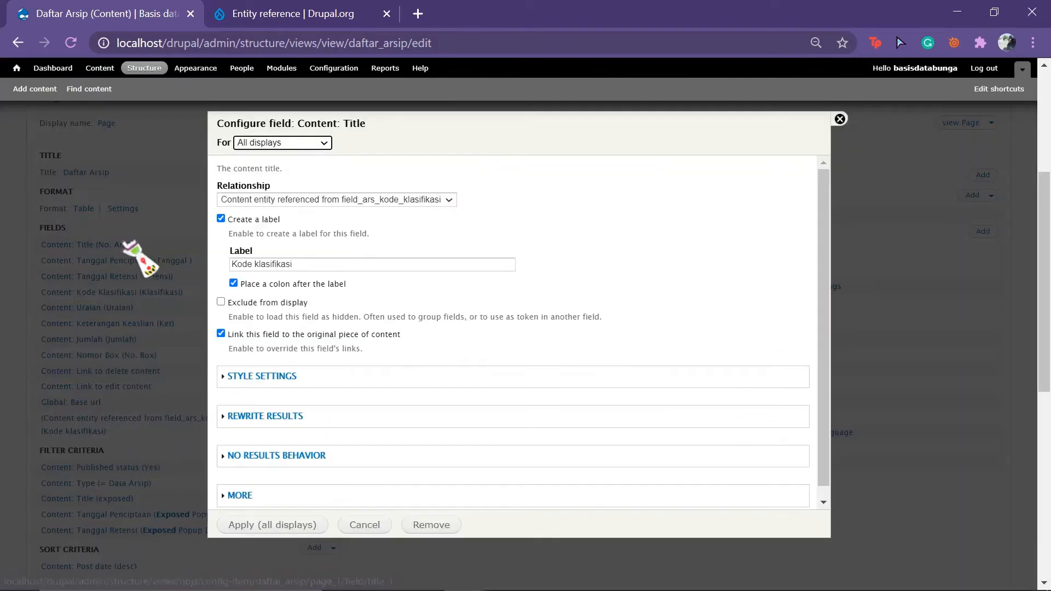
click(432, 526)
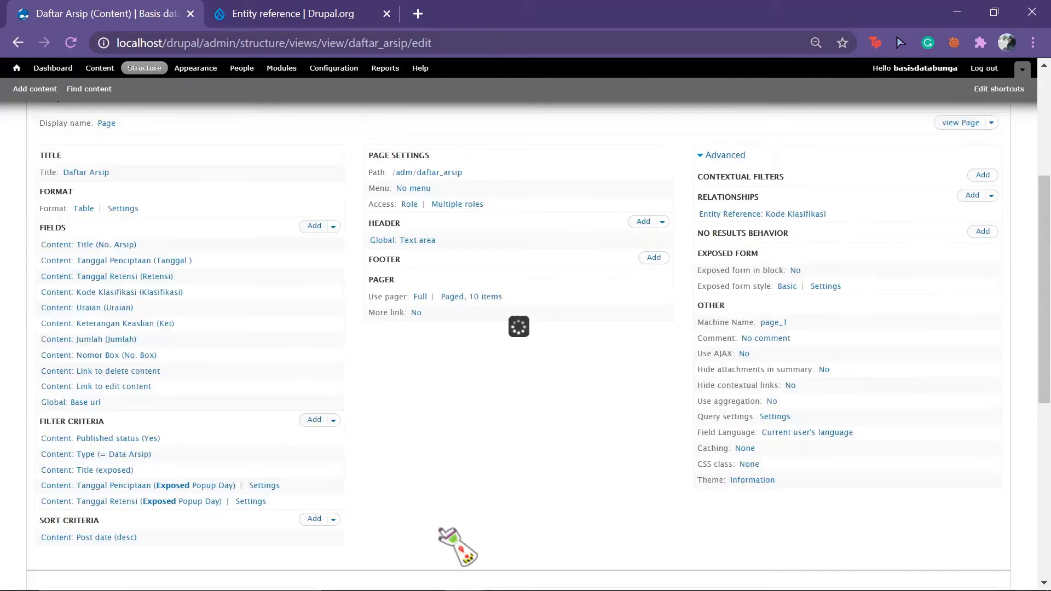
scroll(454, 542, down, 9)
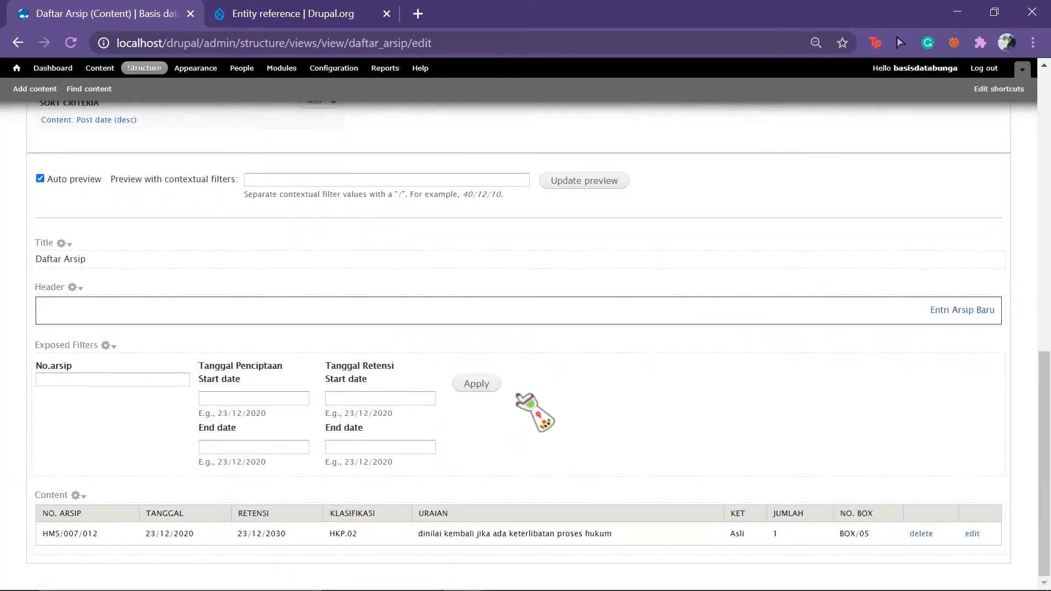
Add the Content: Title filter criterion to all displays of the view.
scroll(541, 400, up, 5)
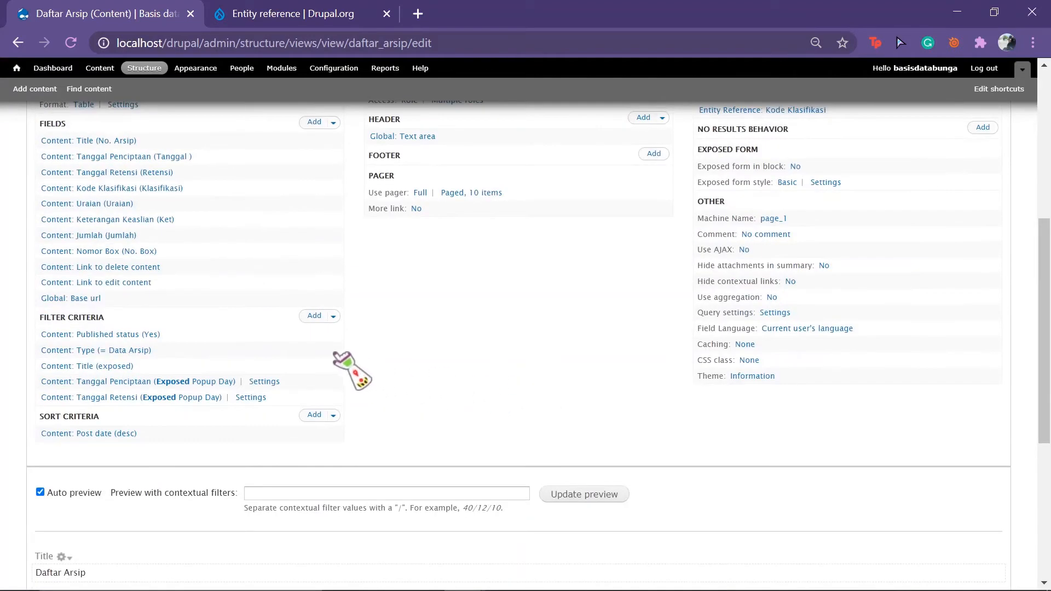
click(313, 316)
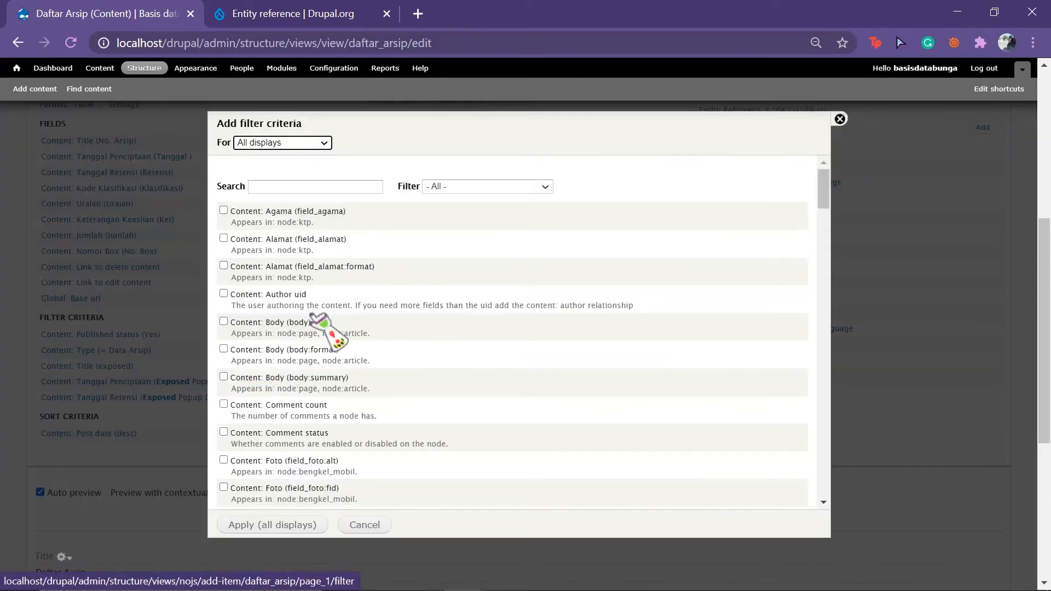
click(289, 186)
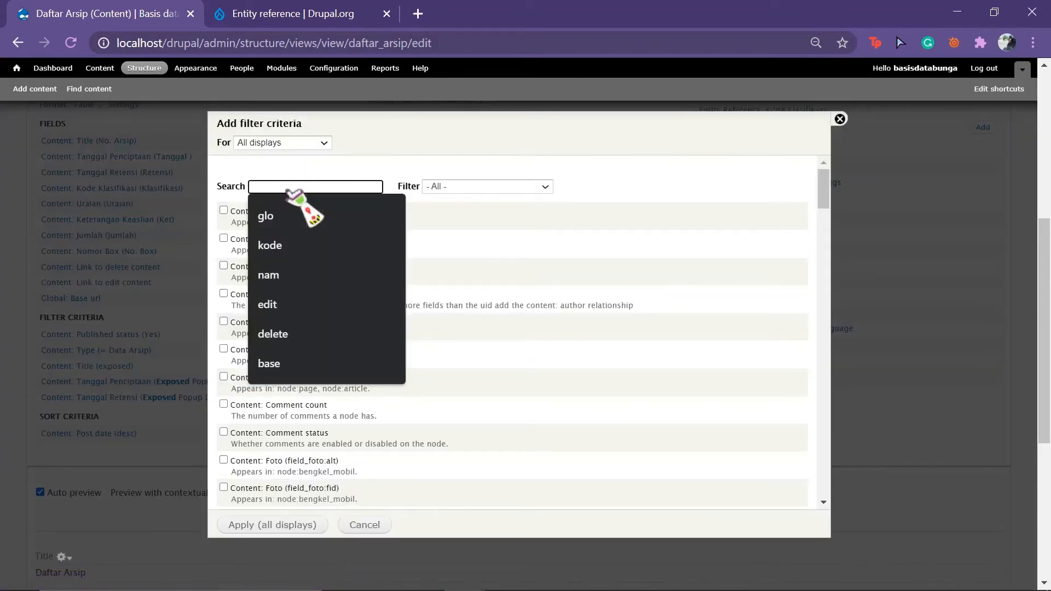
text(title)
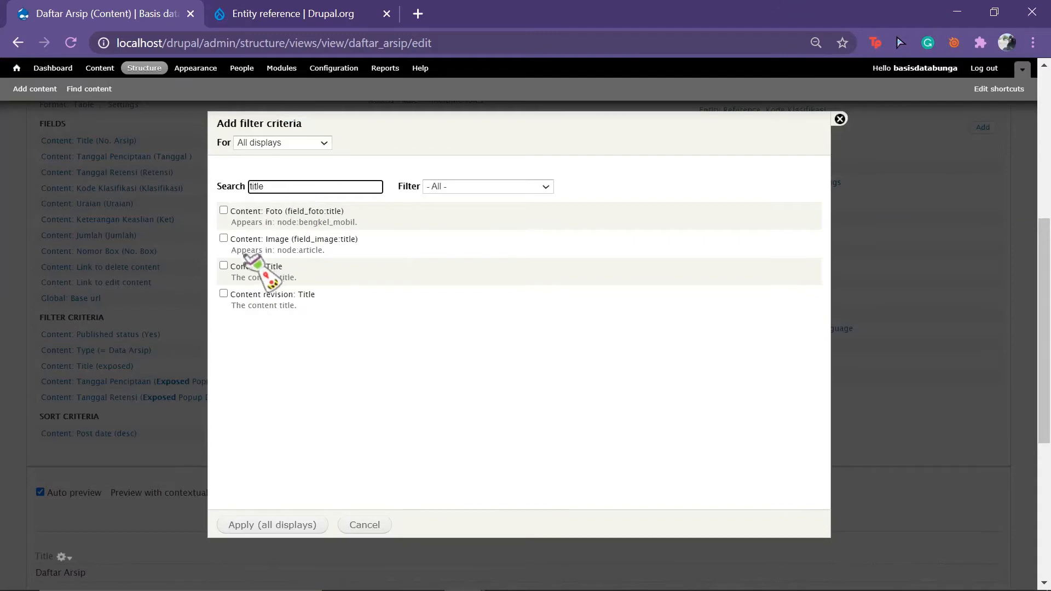
click(224, 265)
click(296, 527)
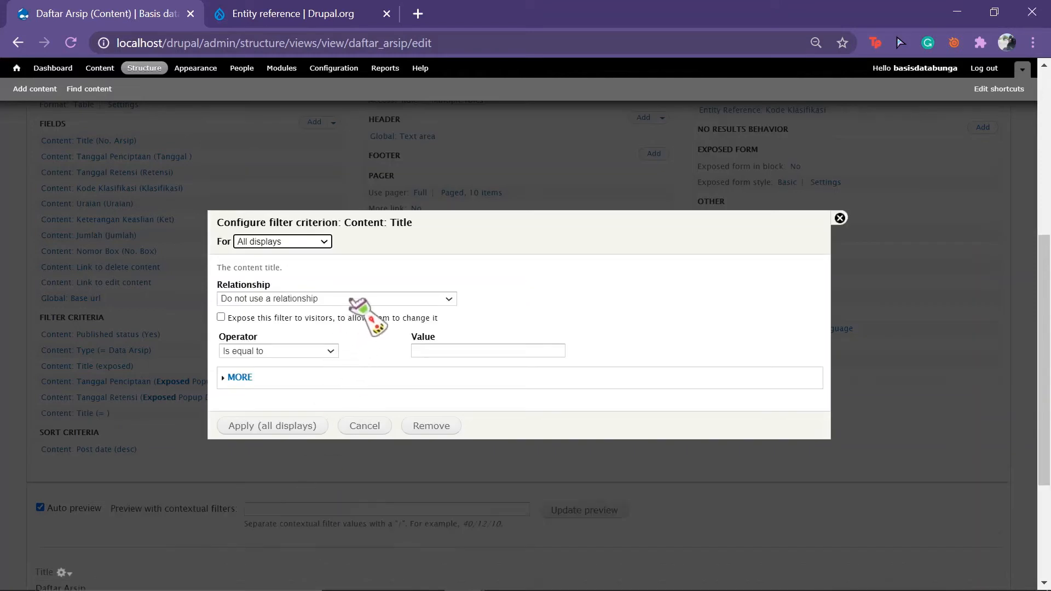
Set the new Title filter's relationship to Content entity referenced from field_ars_kode_klasifikasi and its operator to Contains.
click(433, 299)
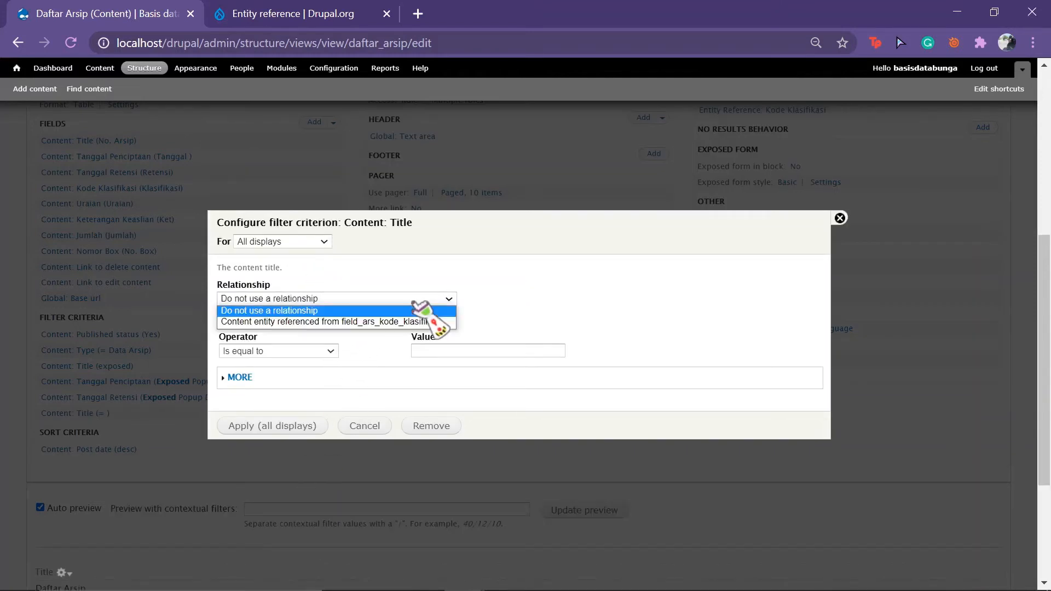
click(404, 322)
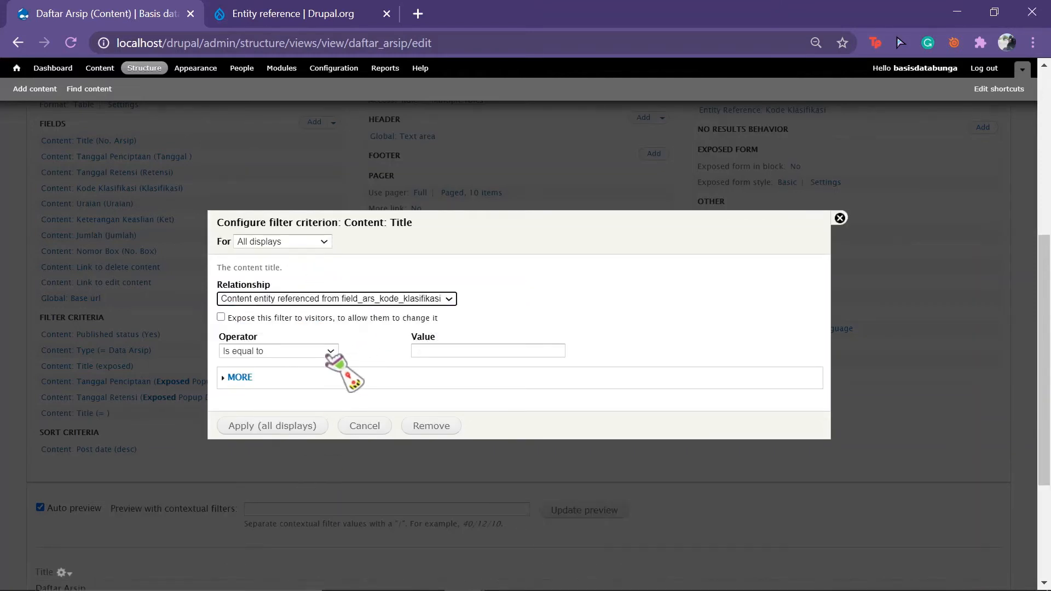
click(329, 352)
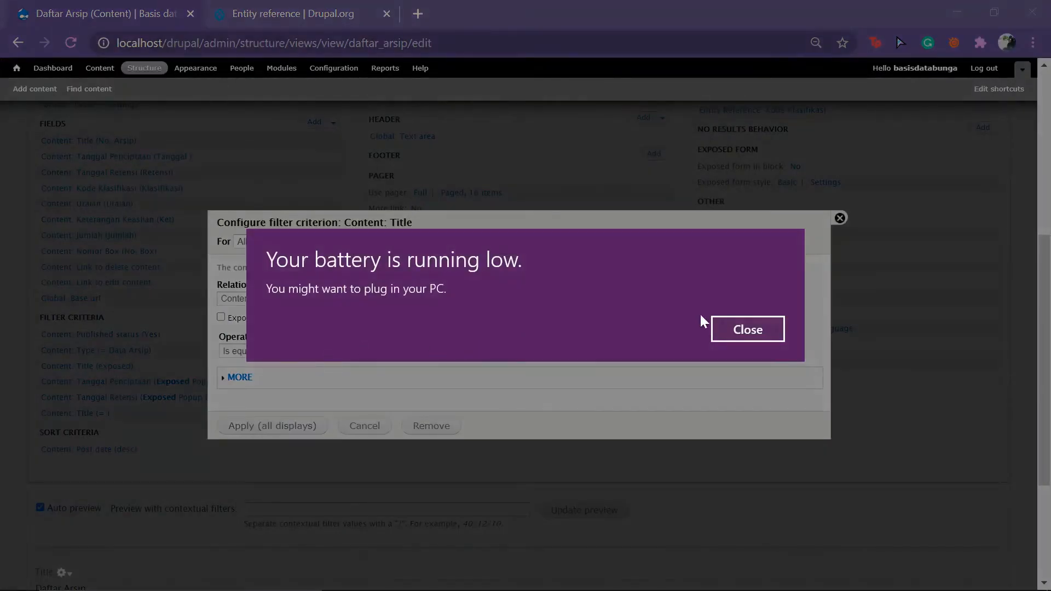
click(743, 320)
click(329, 351)
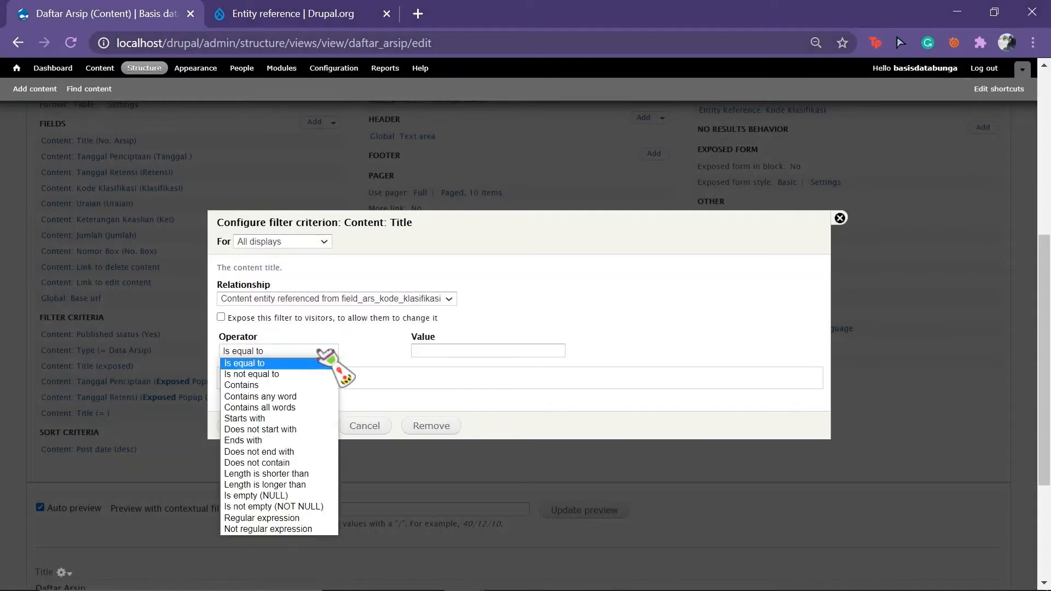
click(284, 385)
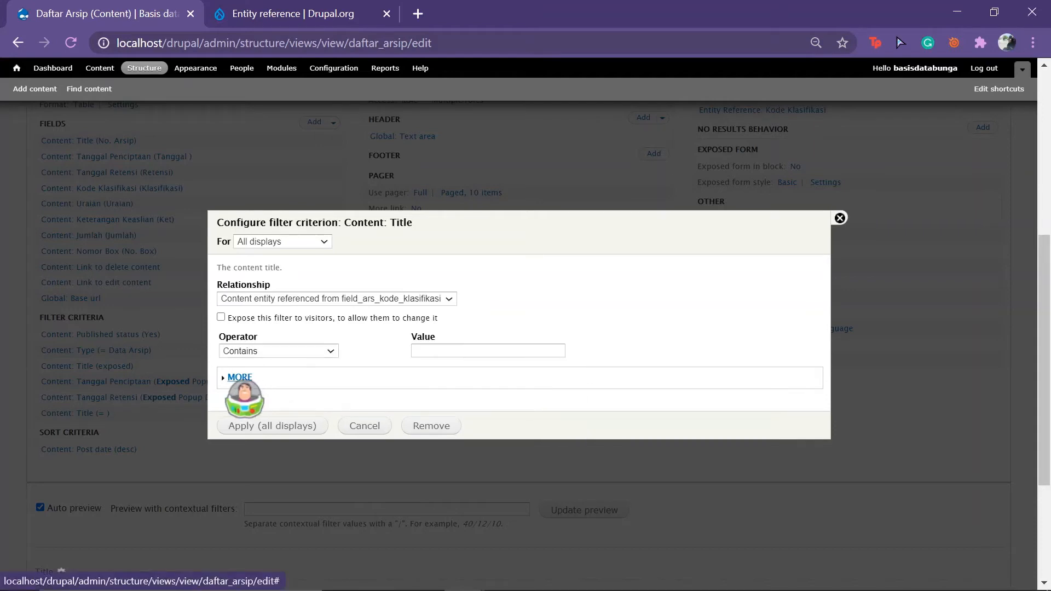
Expose the Title filter to visitors with the label Kode Klasifikasi, apply it to all displays, and check it in the preview.
click(240, 378)
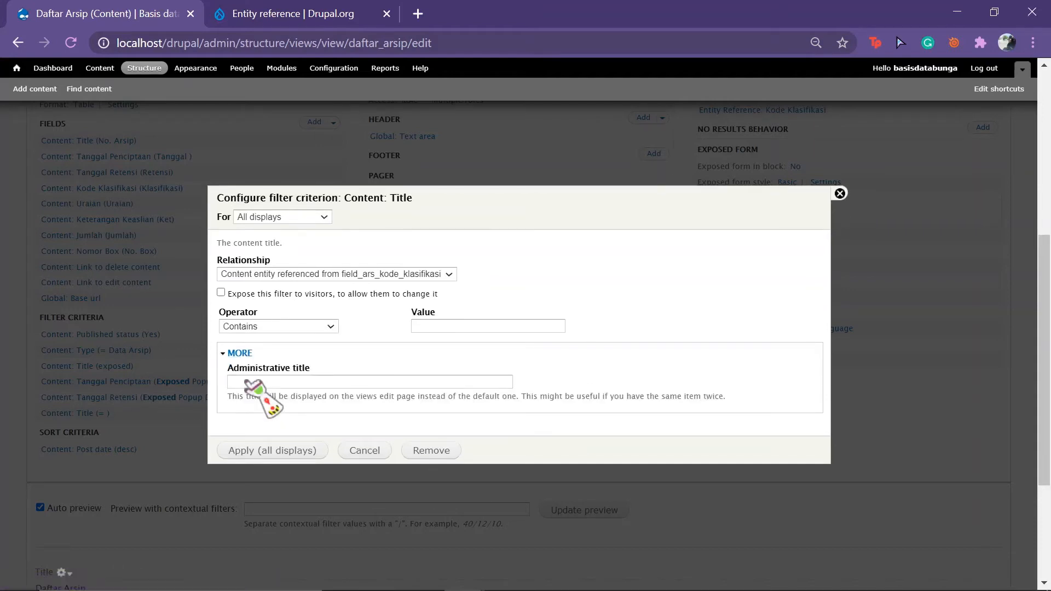
click(222, 292)
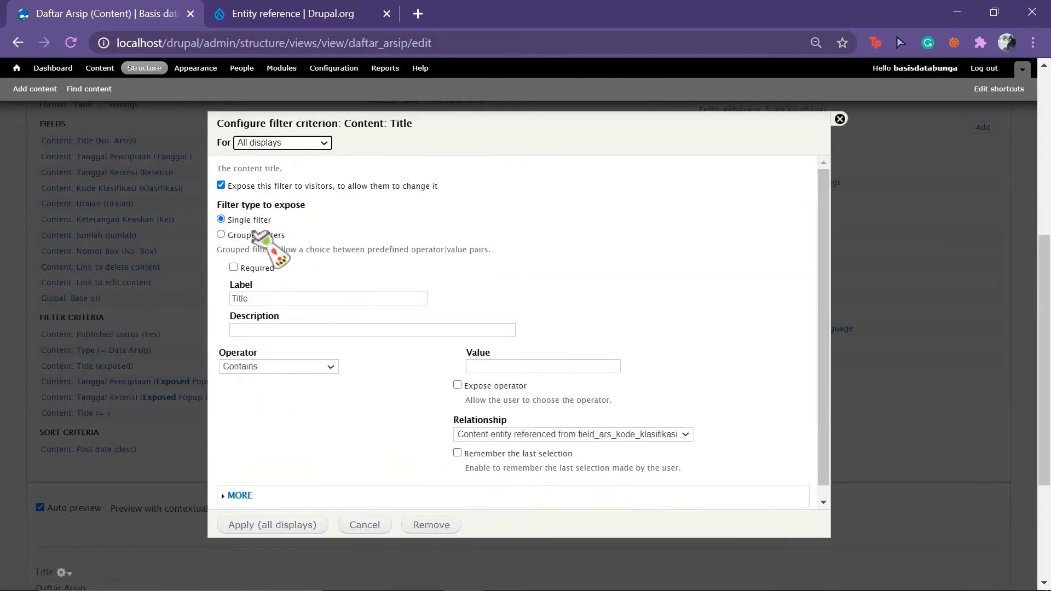
drag(268, 298, 227, 300)
text(Kode Klasifikasi)
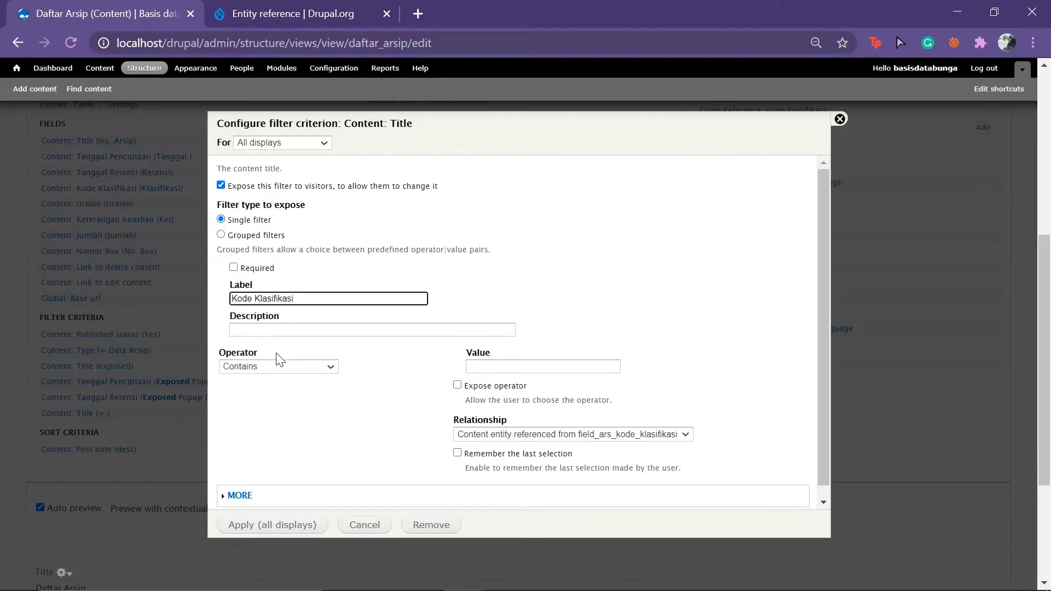
click(276, 525)
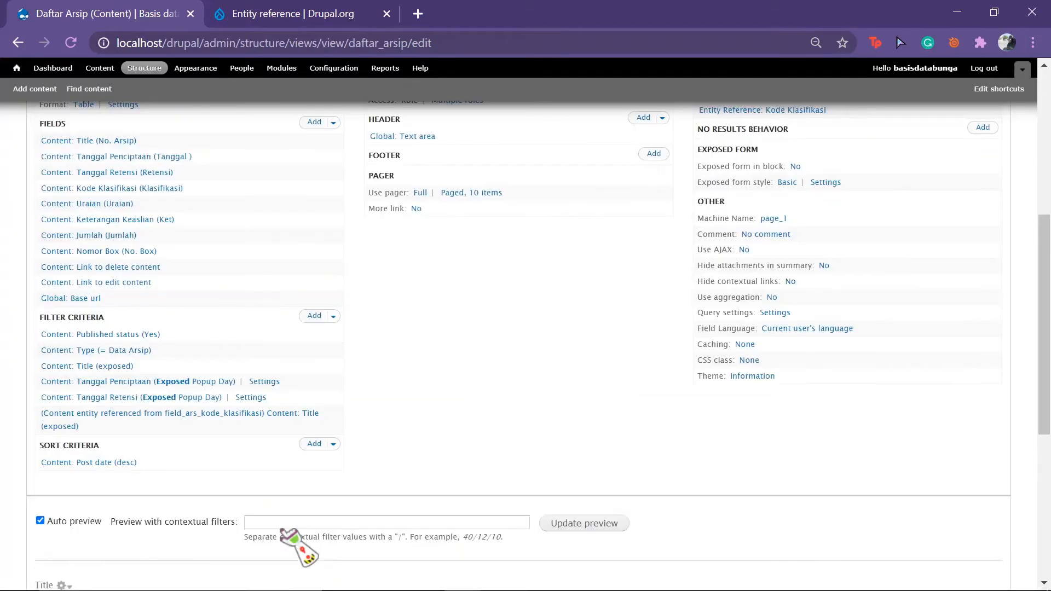
scroll(281, 529, down, 5)
click(566, 405)
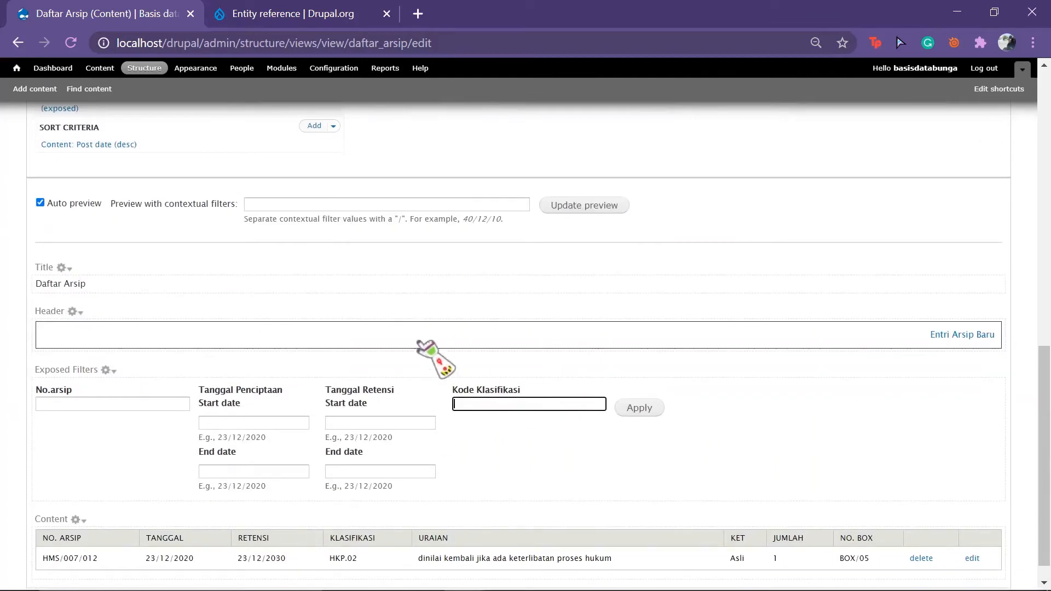
Add the Content: Uraian (field_ars_uraian) filter criterion to all displays of the view.
scroll(422, 458, up, 4)
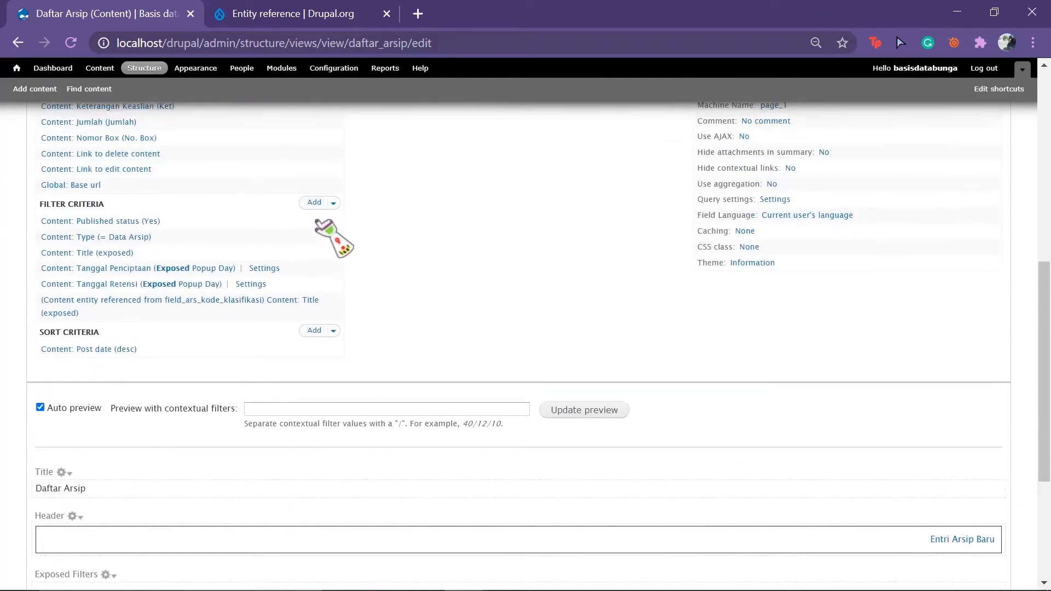
click(315, 203)
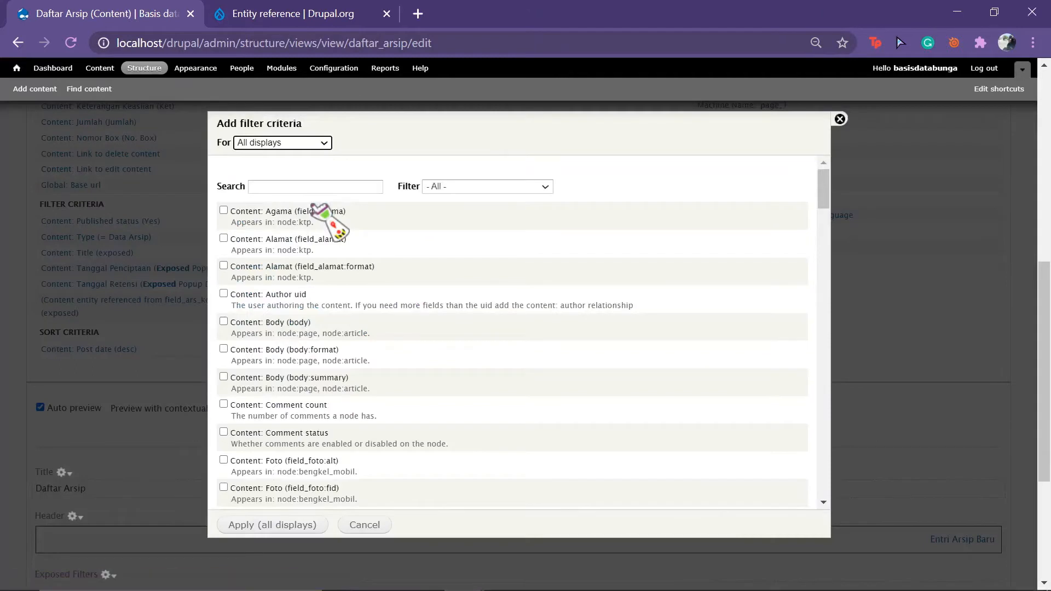
click(323, 190)
text(u)
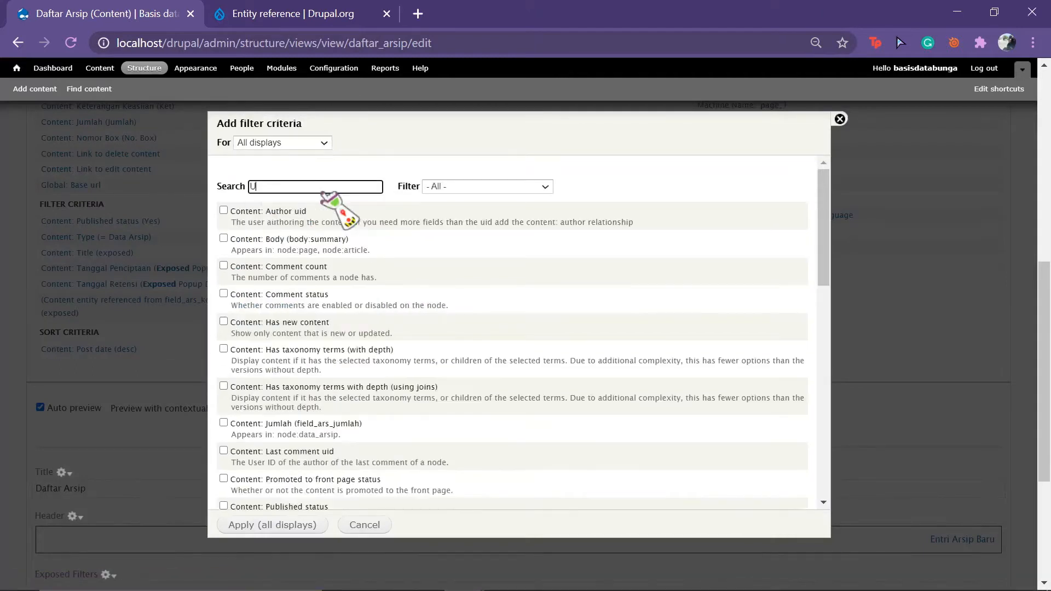
text(rai)
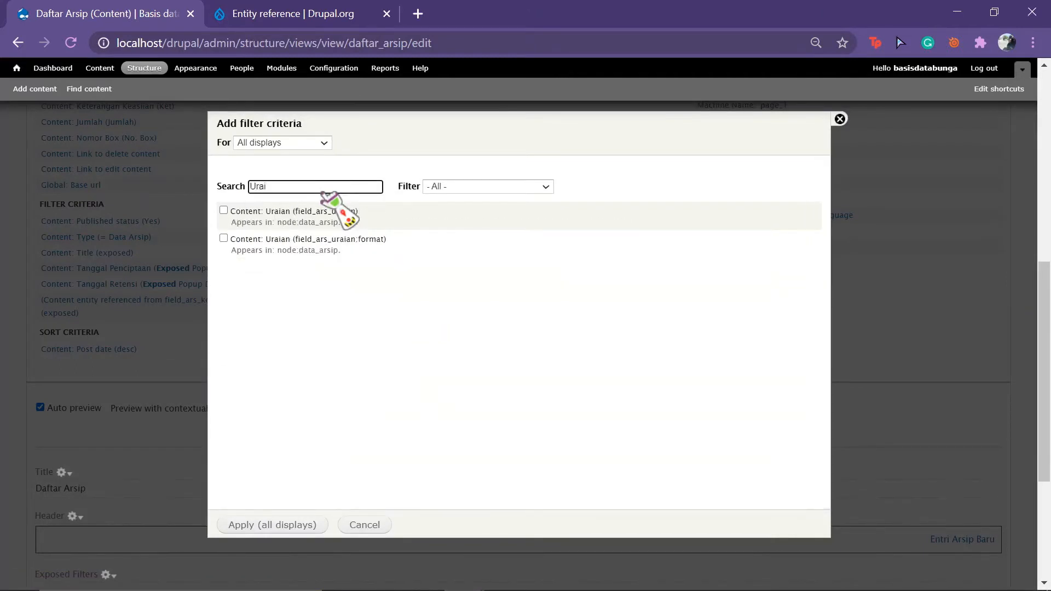
click(223, 210)
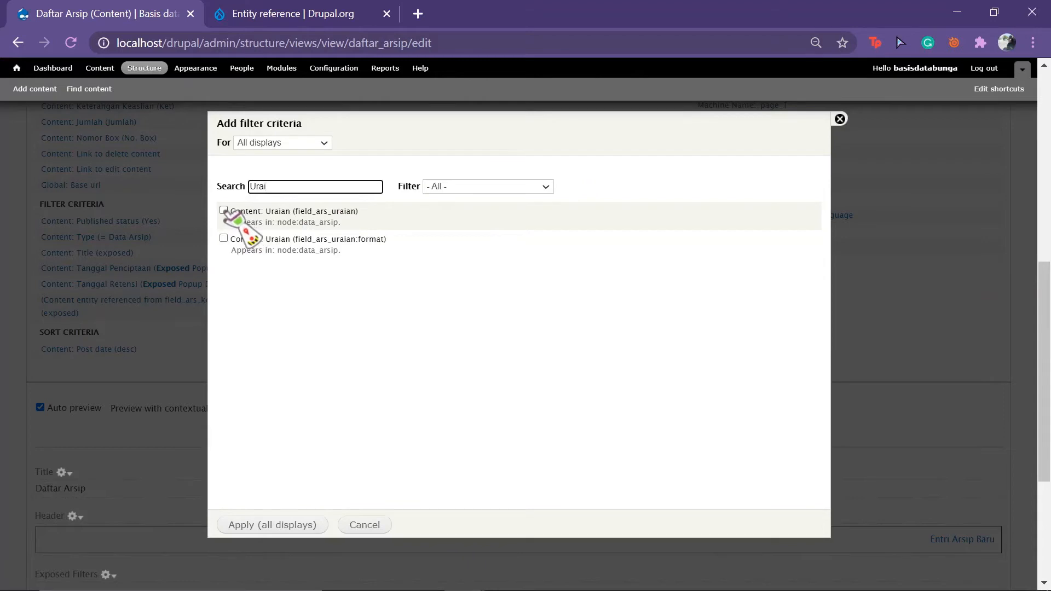
click(273, 525)
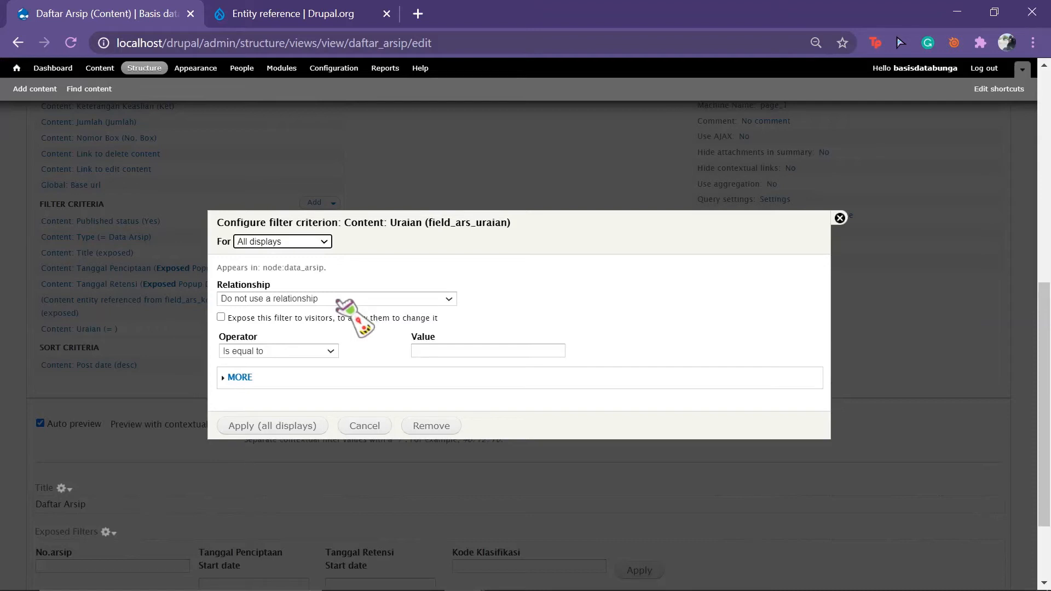
Expose the Uraian filter with the label Uraian and the Contains operator, apply it, and check it in the preview.
click(220, 317)
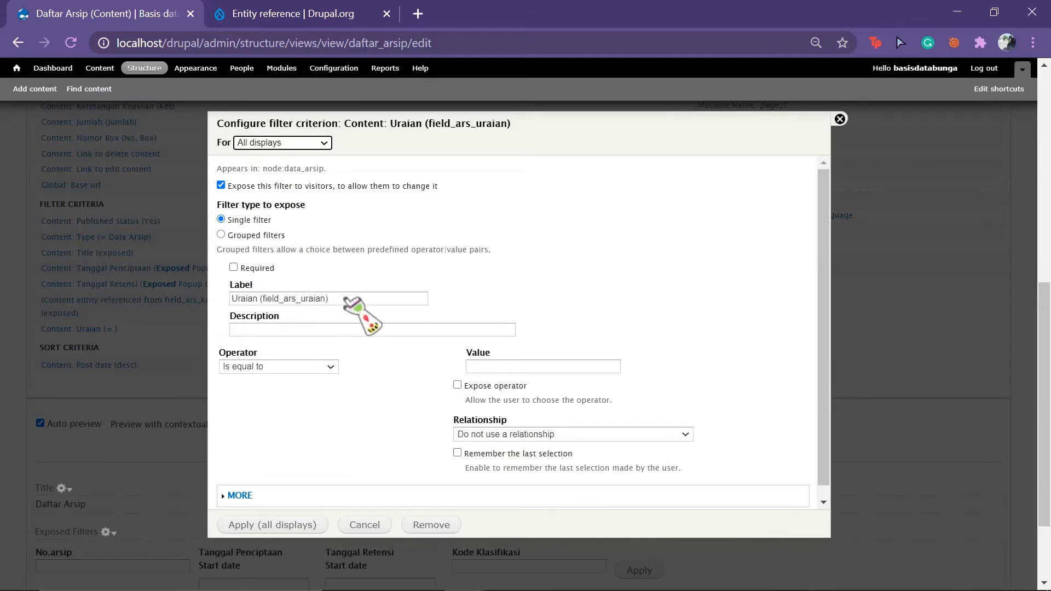
drag(344, 298, 262, 307)
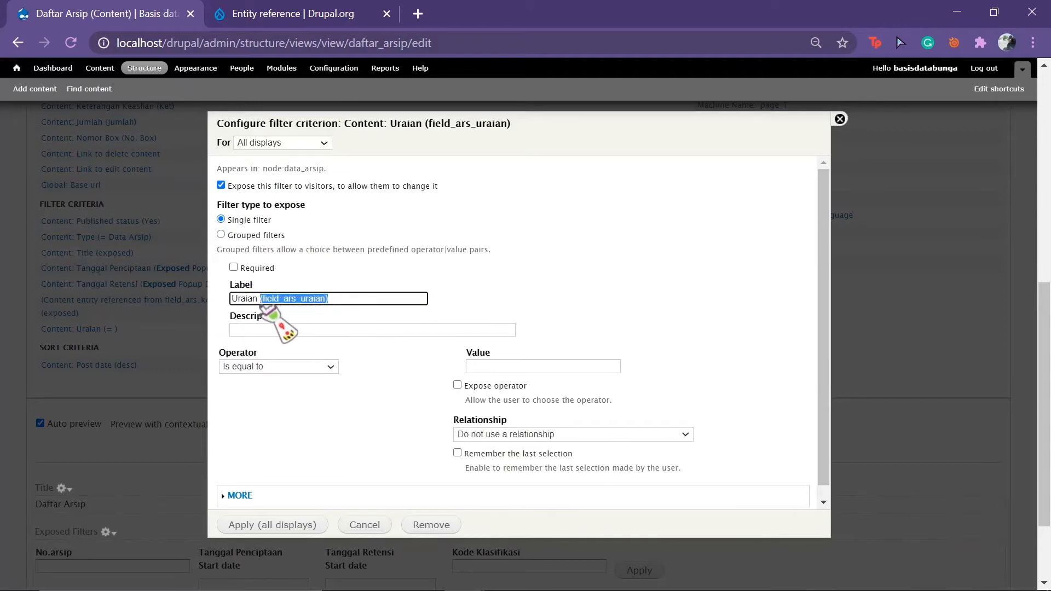
key(BackSpace)
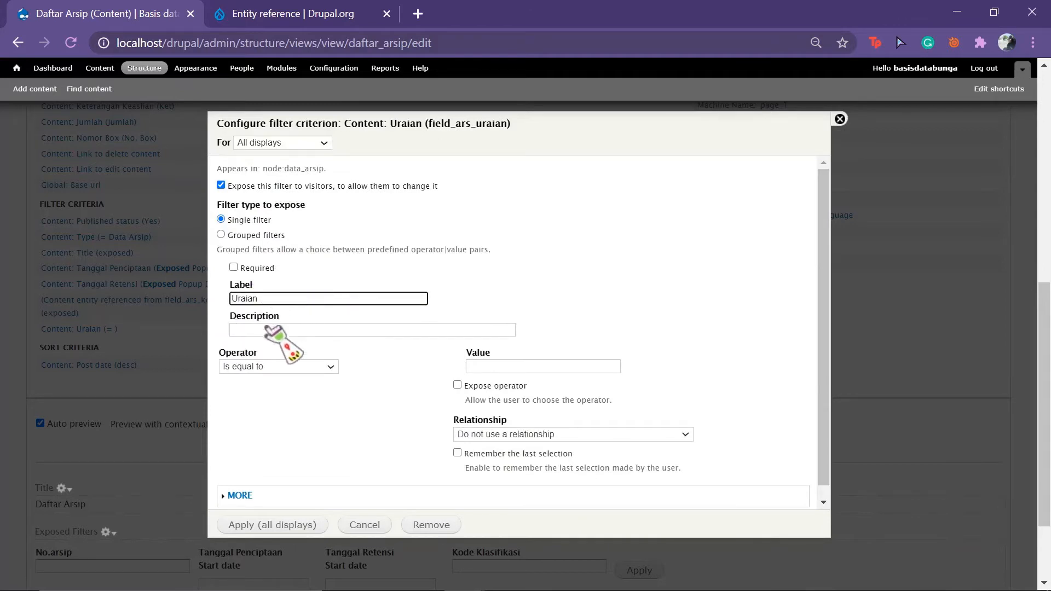
click(280, 367)
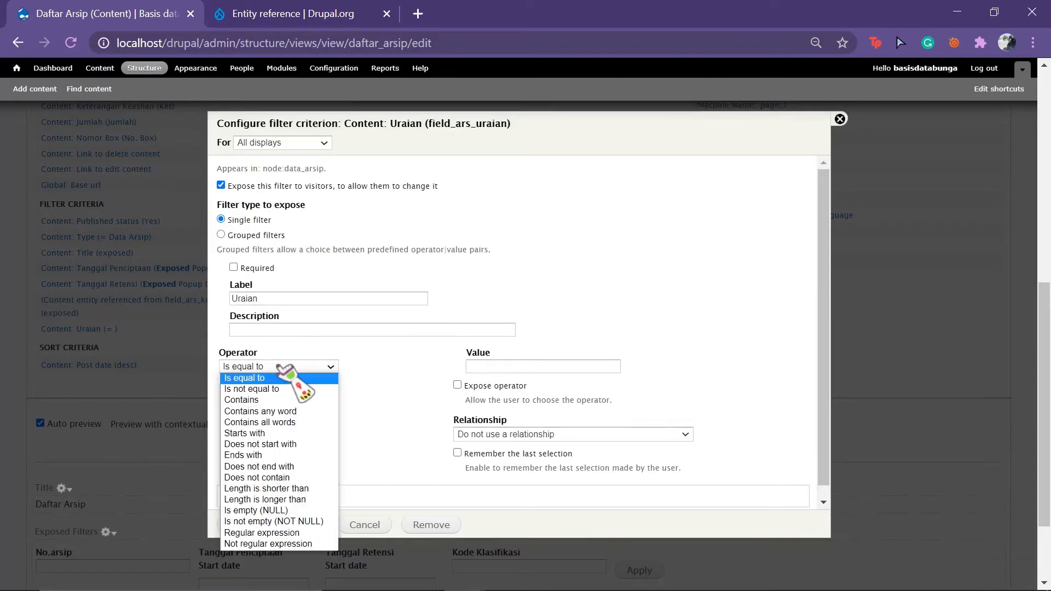
click(281, 400)
click(268, 527)
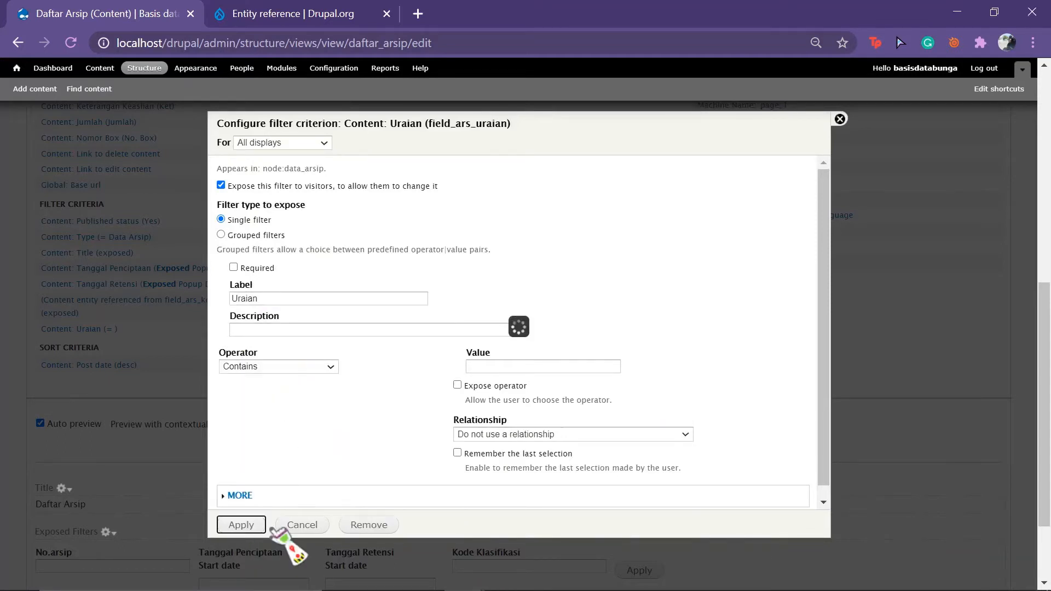
scroll(476, 341, down, 4)
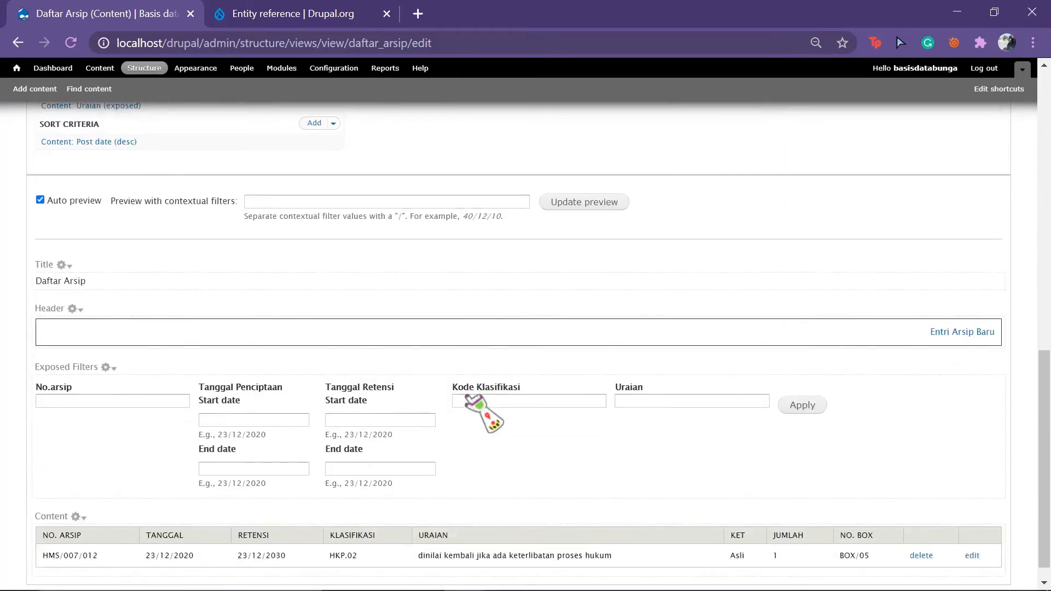
click(720, 402)
key(Return)
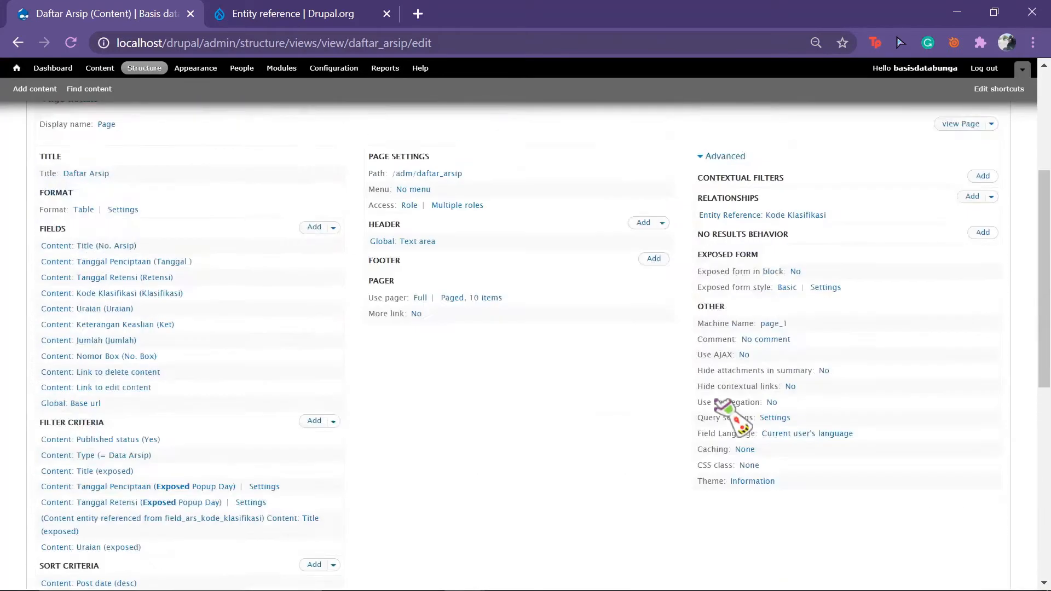
Save the Daftar Arsip view and reload its page in the incognito browser window to check the exposed filters.
click(912, 267)
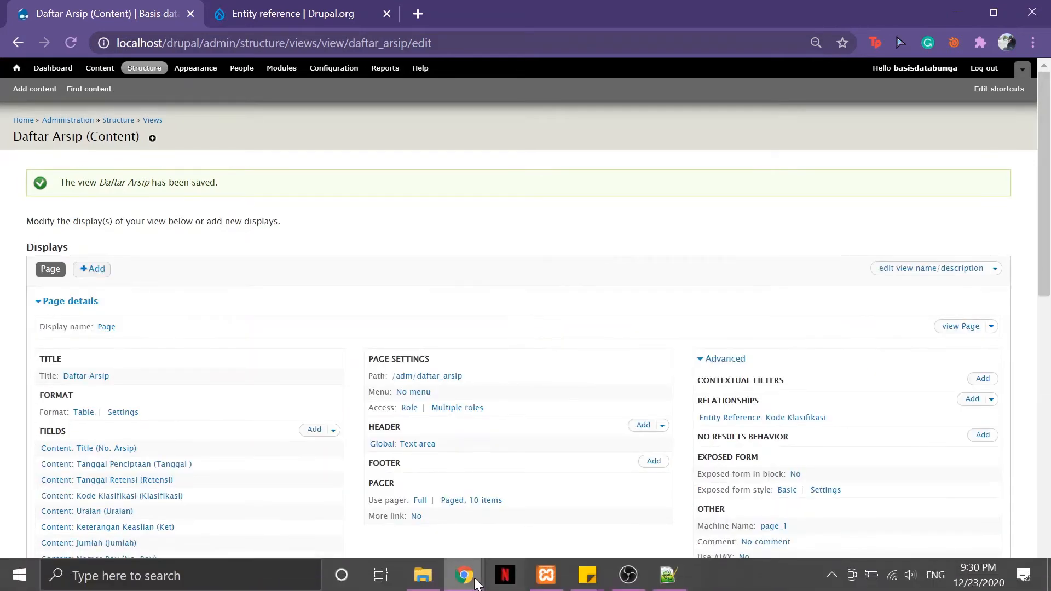
click(471, 578)
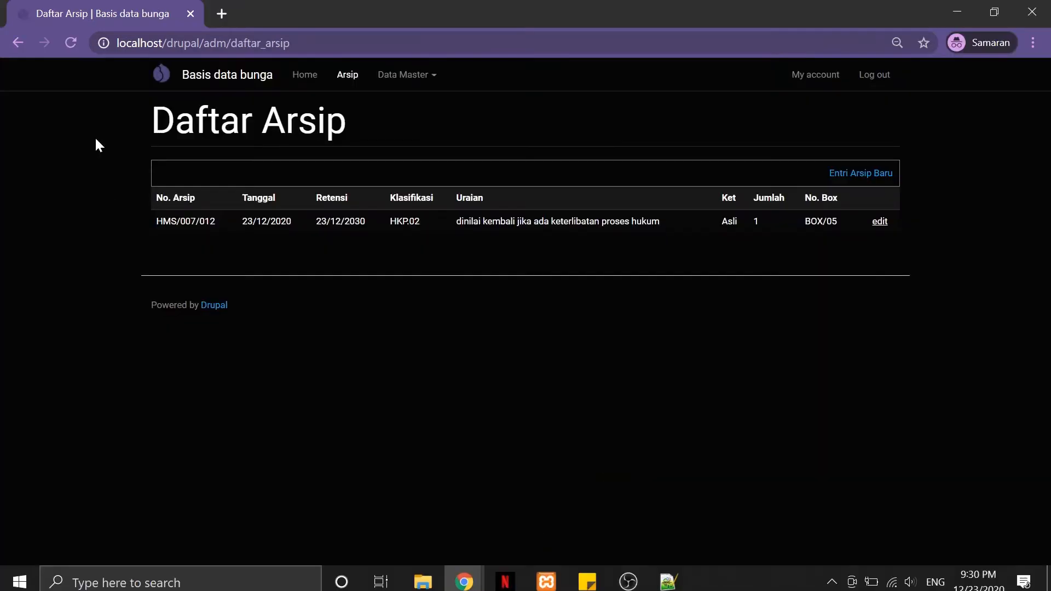
click(66, 43)
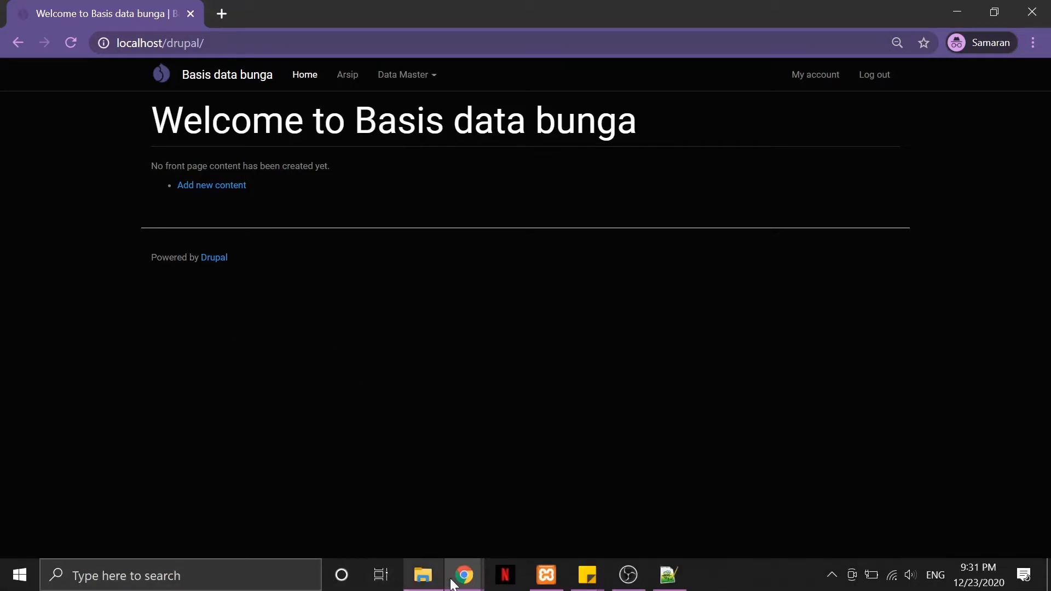
Return to the administration window and locate the disabled Front page view in the site's list of views.
mouse_move(462, 575)
click(364, 470)
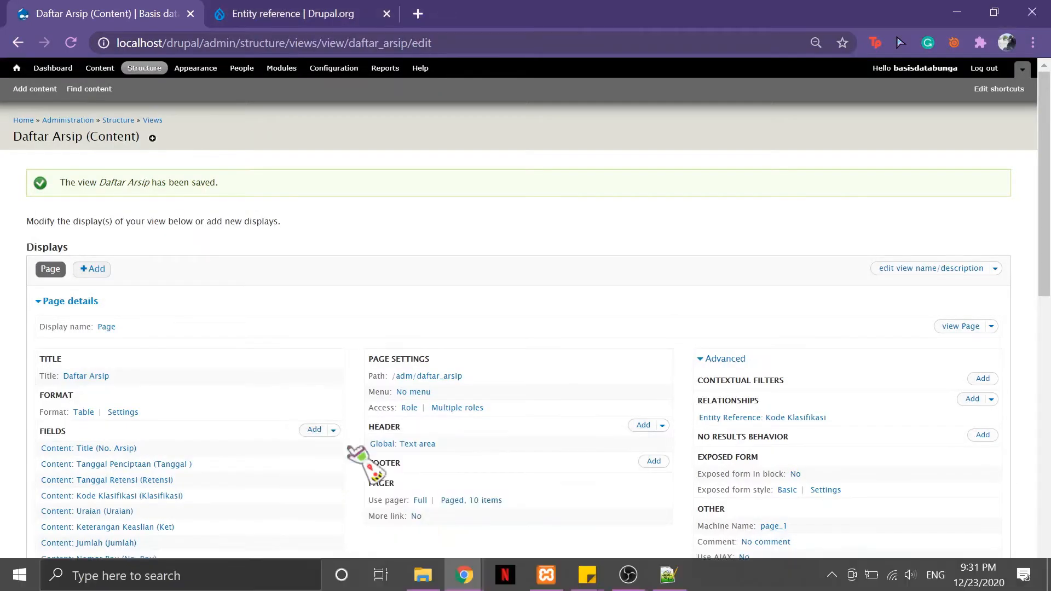
click(142, 68)
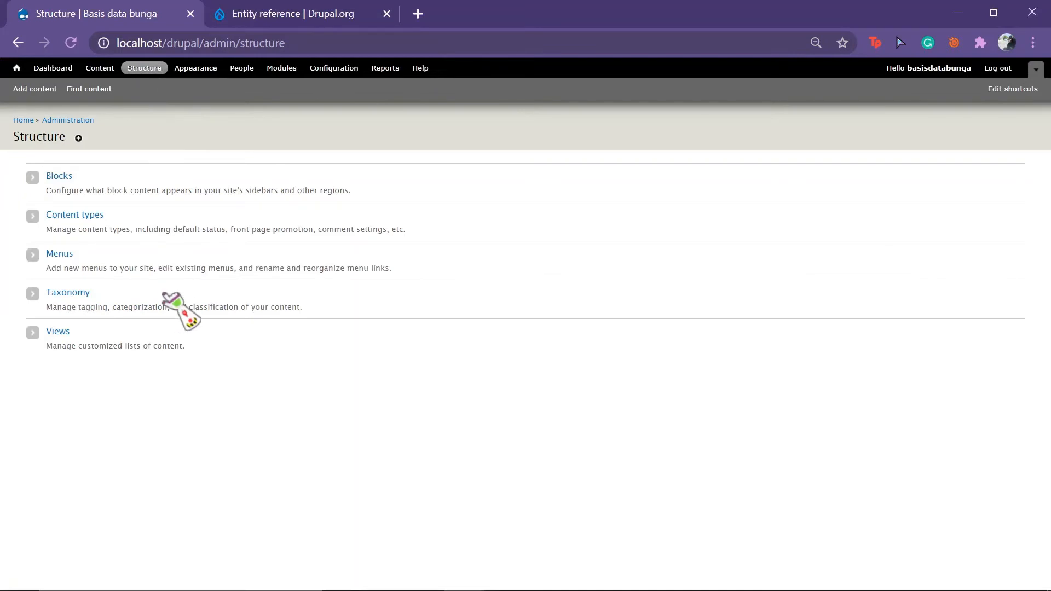
click(54, 334)
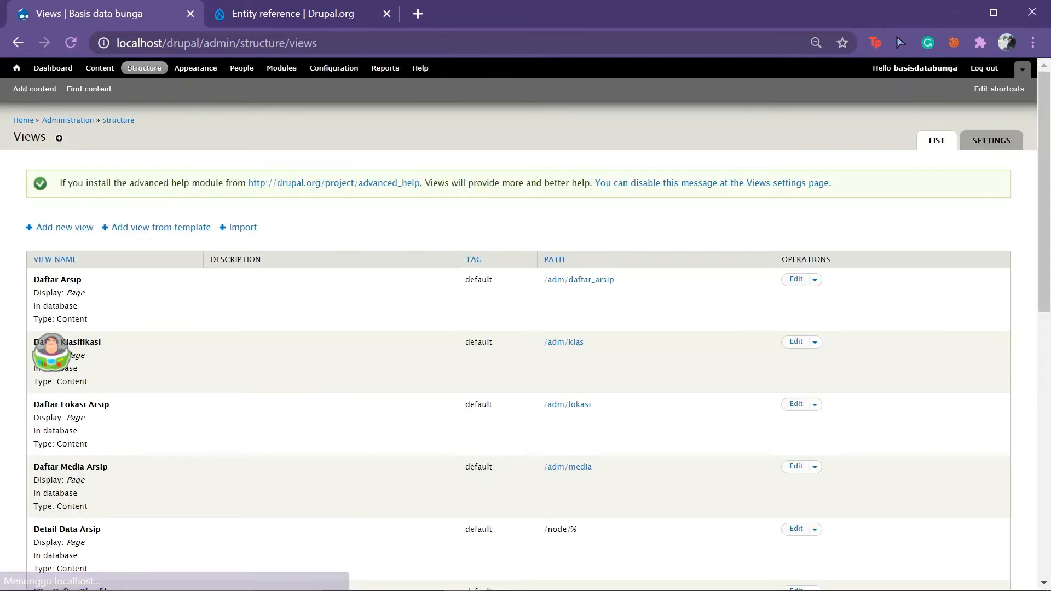
scroll(258, 425, down, 1)
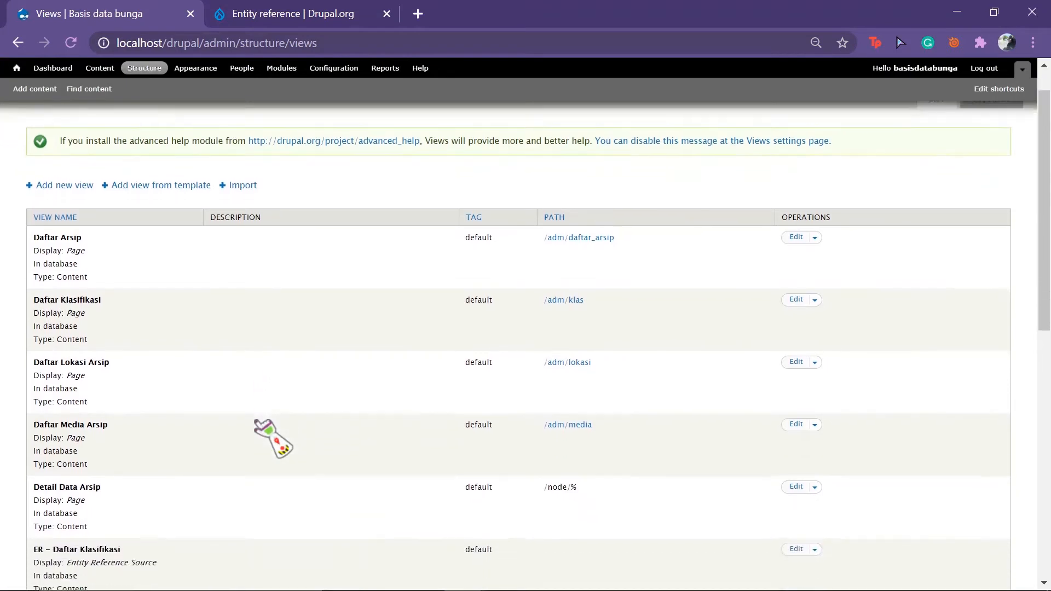
scroll(257, 424, up, 1)
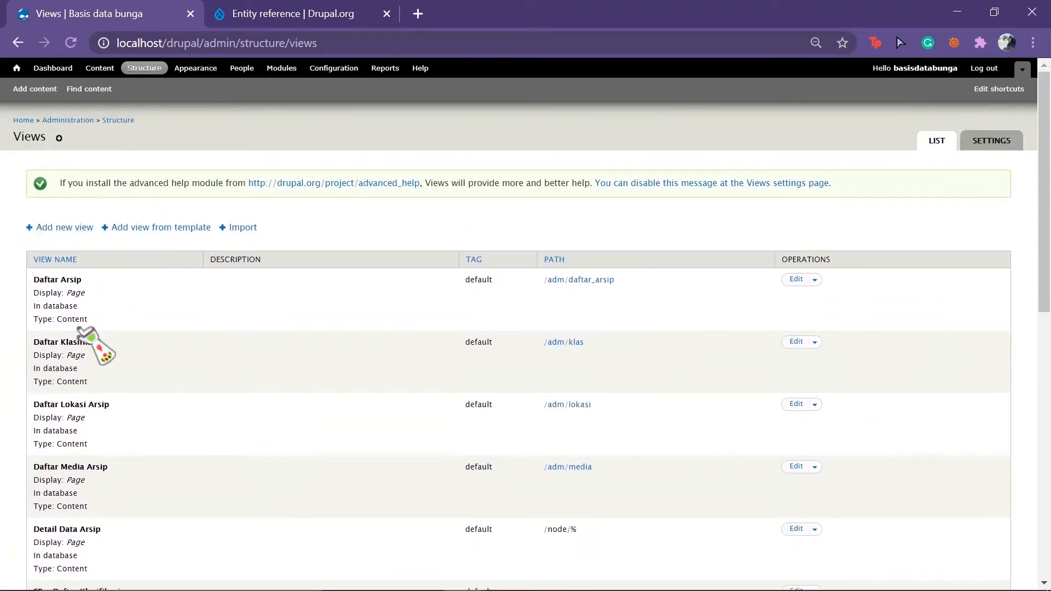
scroll(208, 313, down, 7)
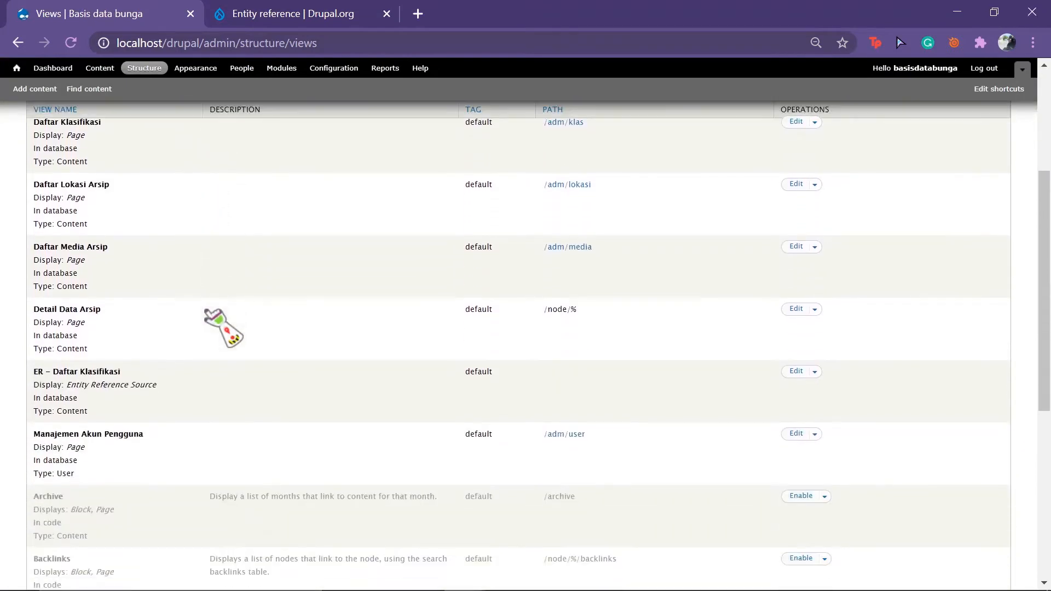
scroll(208, 313, down, 3)
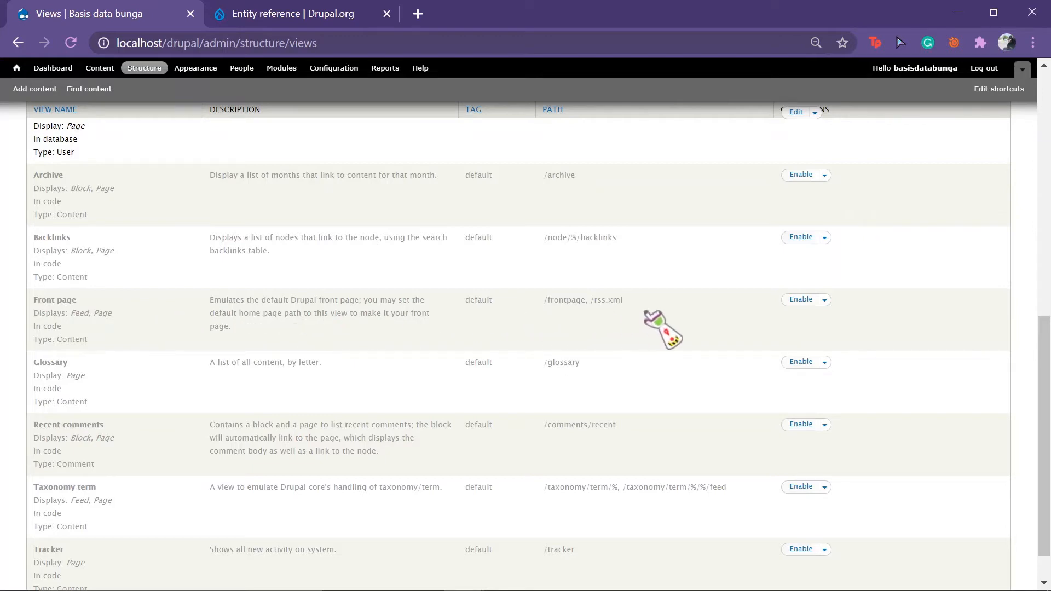
Clone the Front page view under the name Halaman Depan.
click(824, 301)
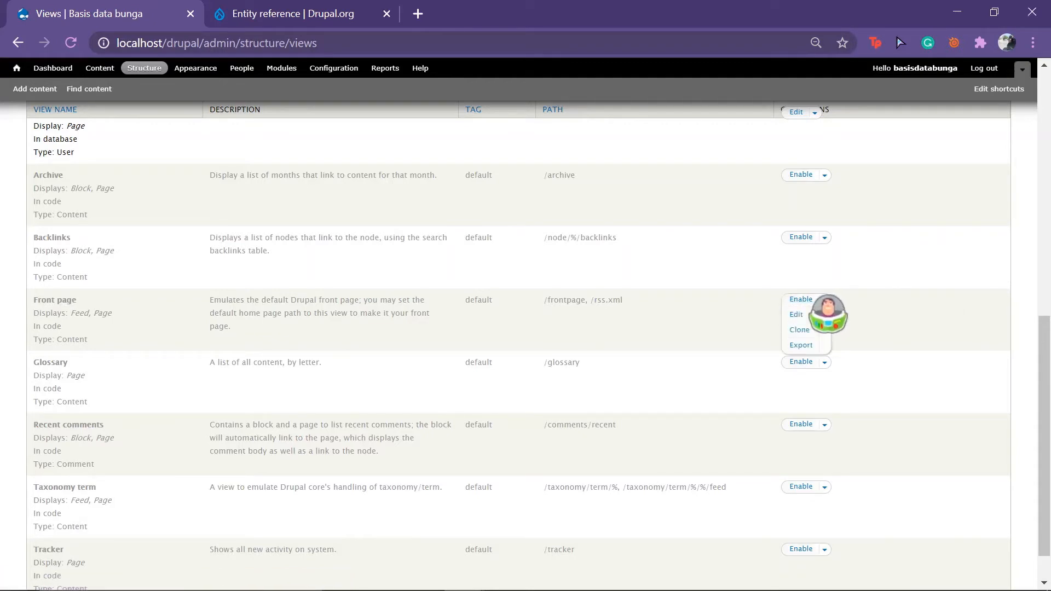
click(795, 330)
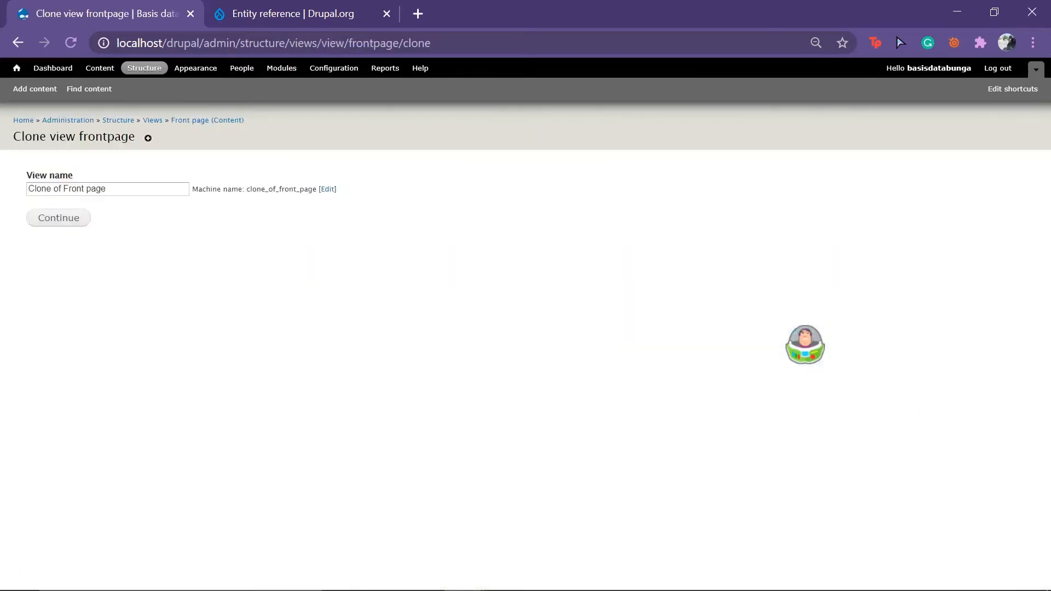
triple_click(117, 189)
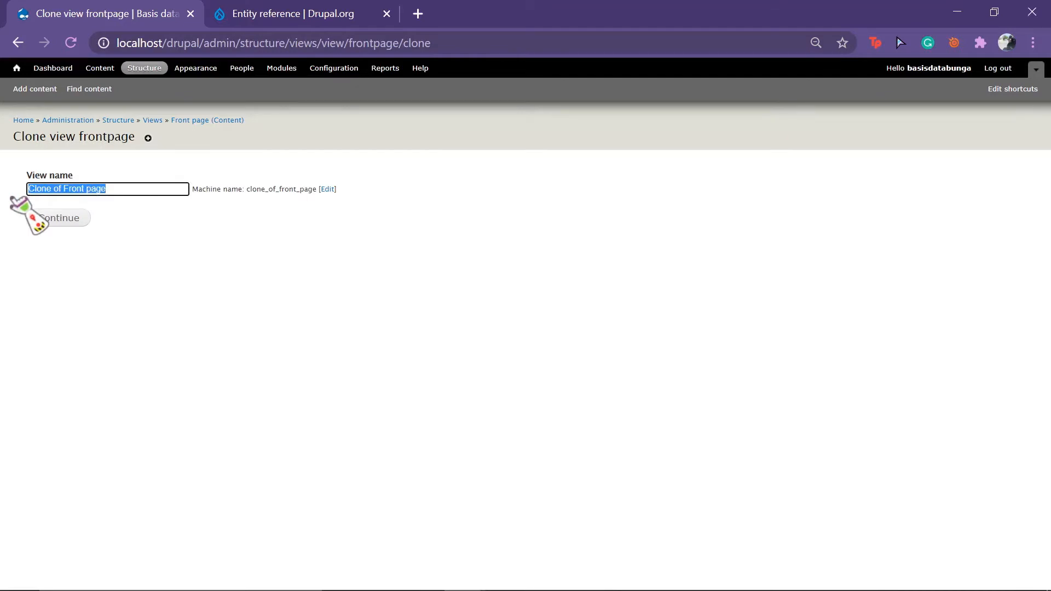
text(Hal)
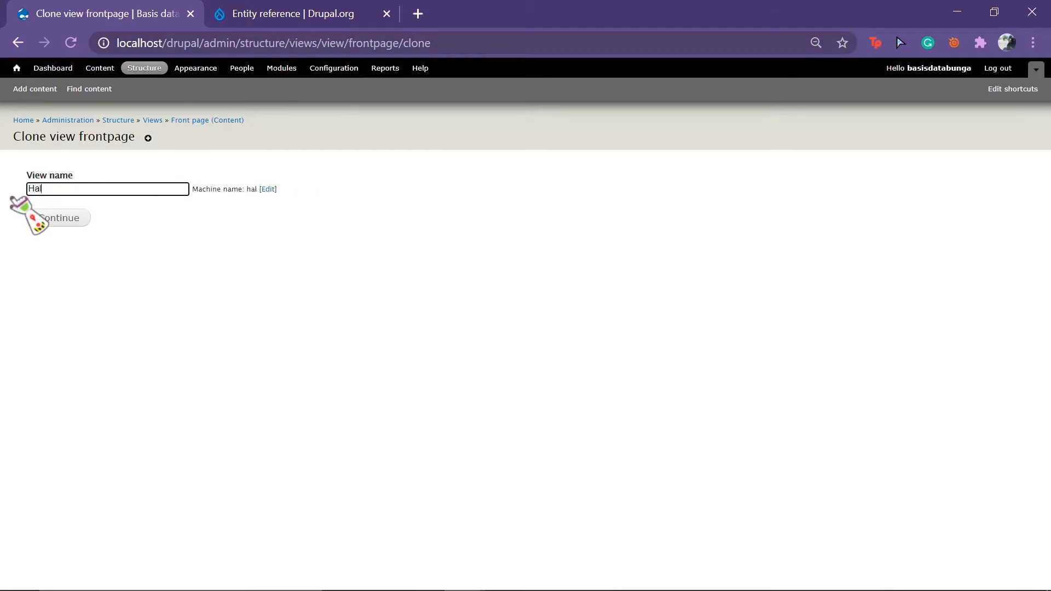
text(aman Depan)
click(57, 219)
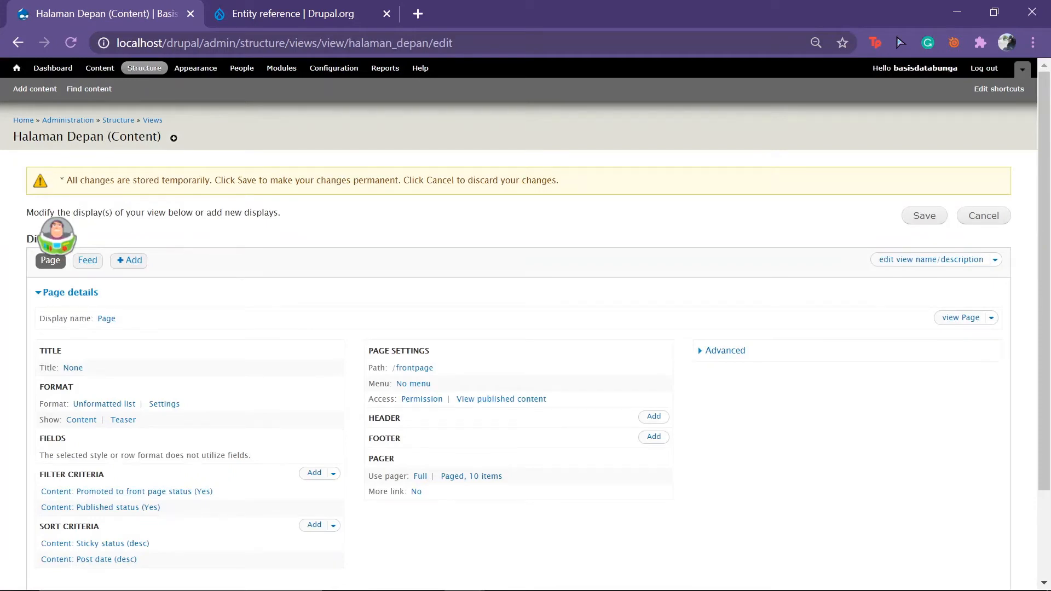
Delete the Feed display from the Halaman Depan view and save the view.
click(88, 261)
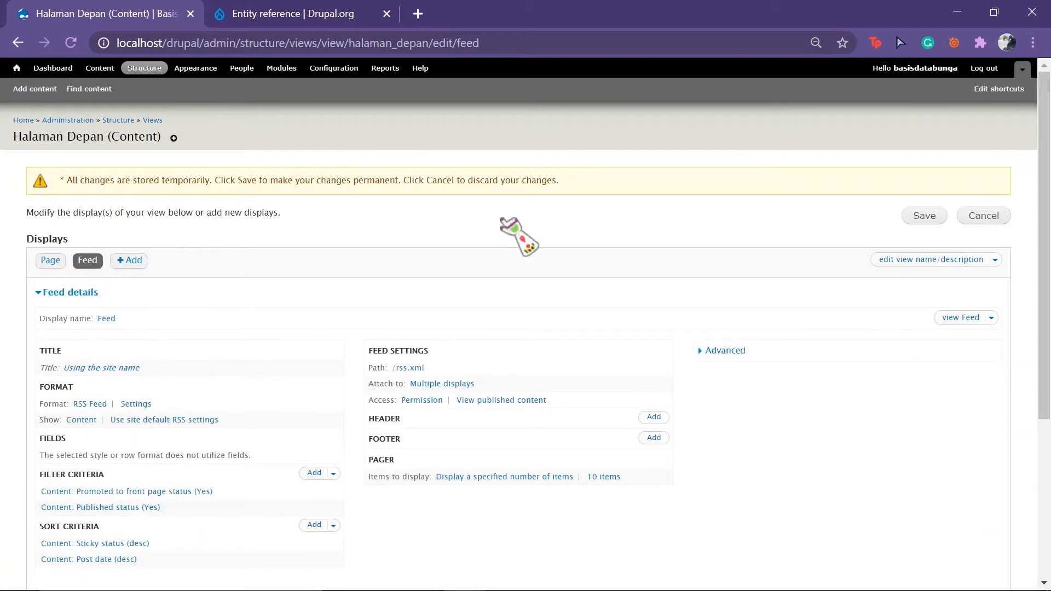
click(991, 318)
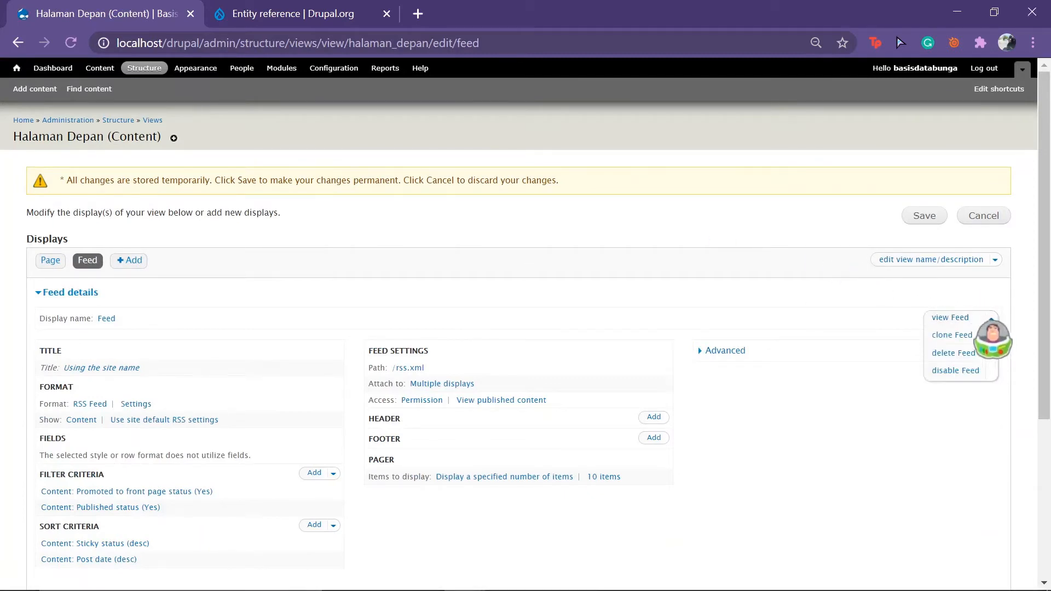
click(953, 353)
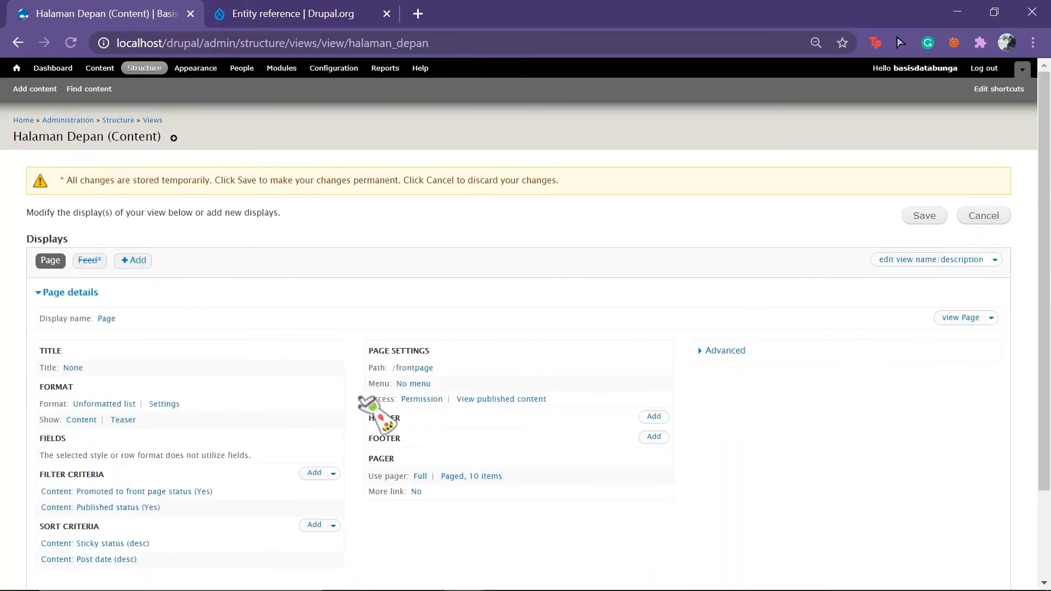
scroll(241, 428, down, 1)
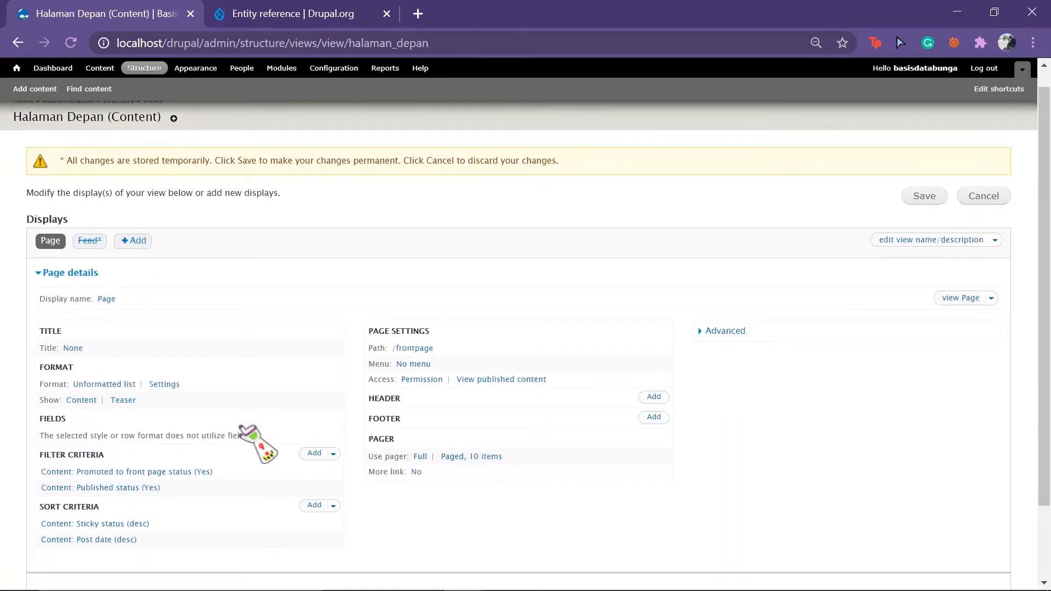
scroll(240, 428, up, 1)
click(911, 217)
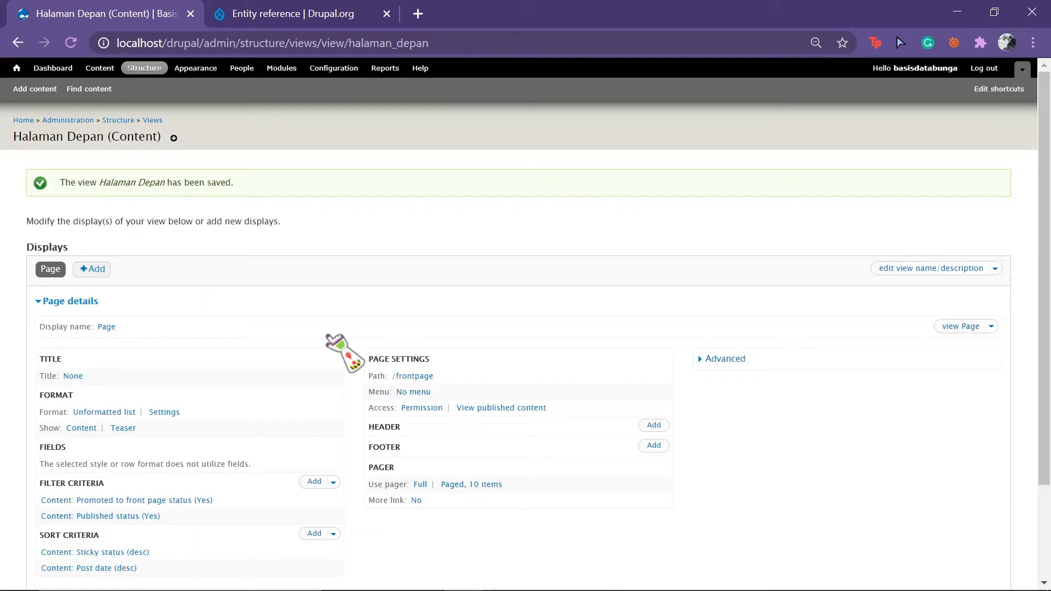
Reload the site's front page in the incognito browser window to check the effect of the new view.
mouse_move(460, 589)
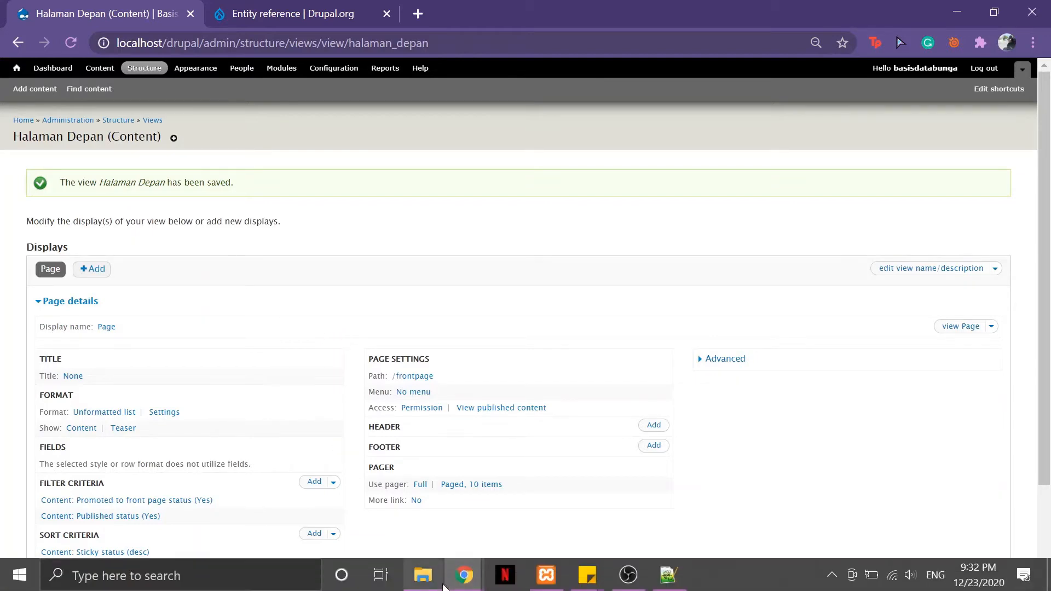
click(534, 498)
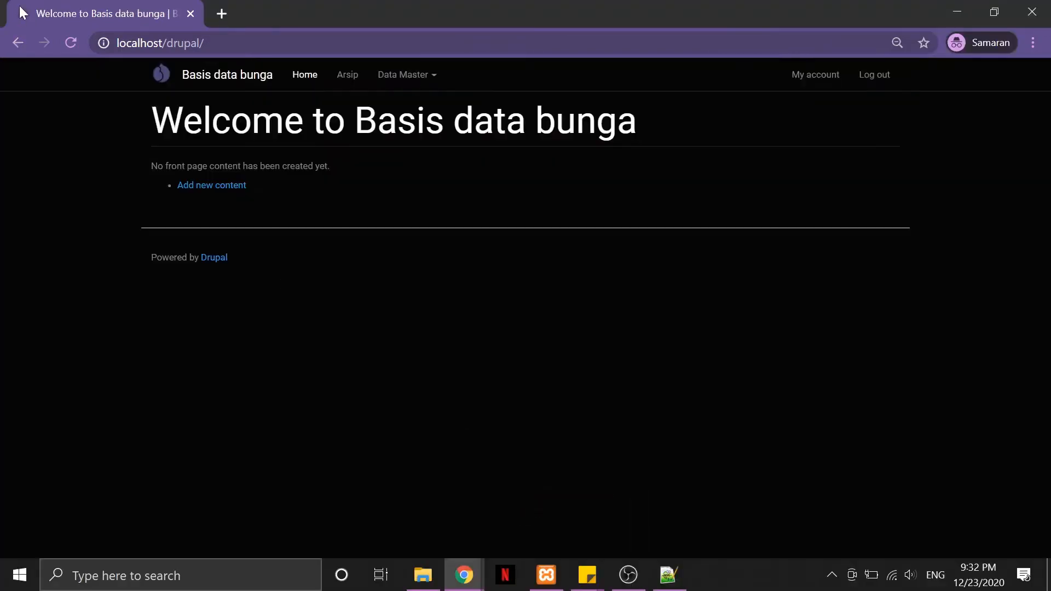
click(81, 50)
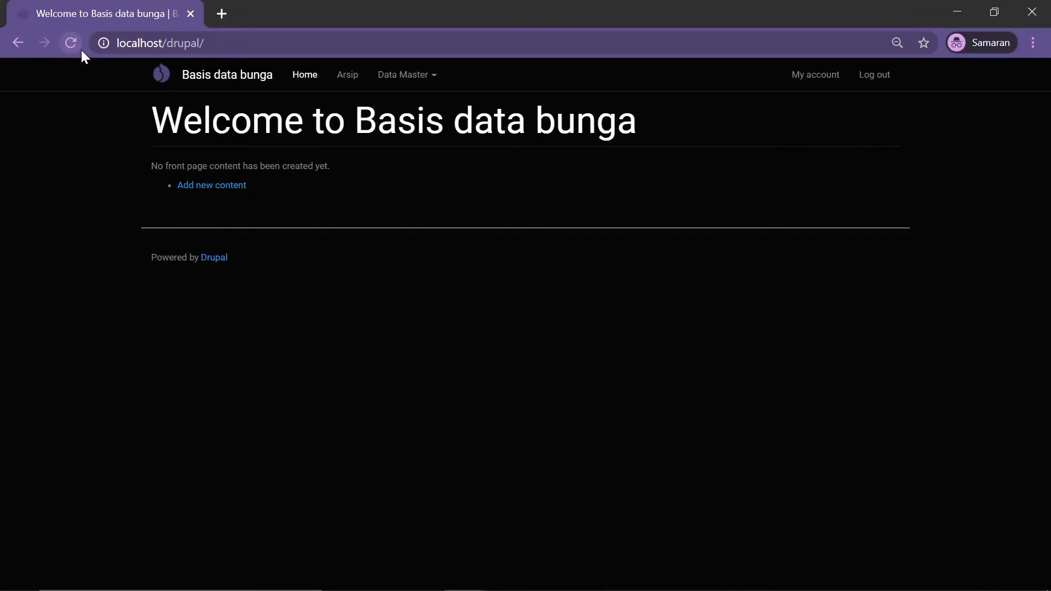
Return to the administration window, open the Site information configuration, and review its front page and error page settings.
mouse_move(465, 589)
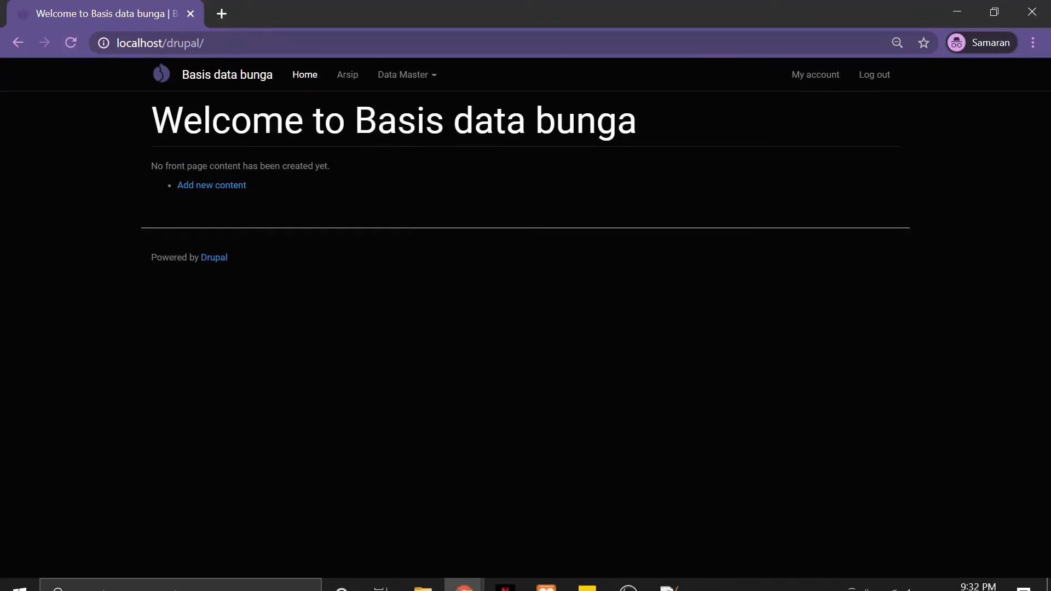
click(403, 501)
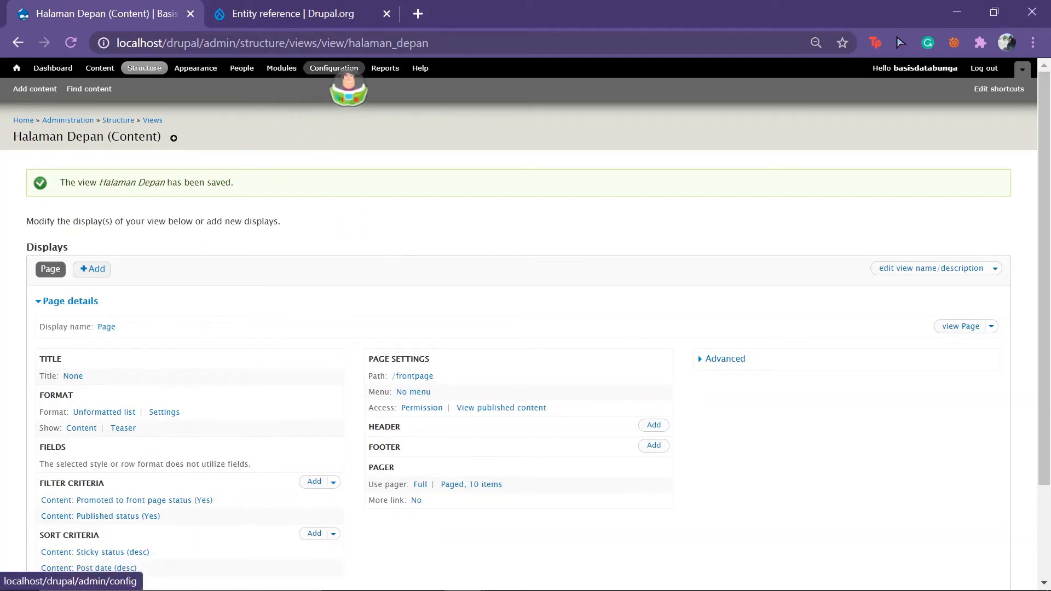
click(347, 70)
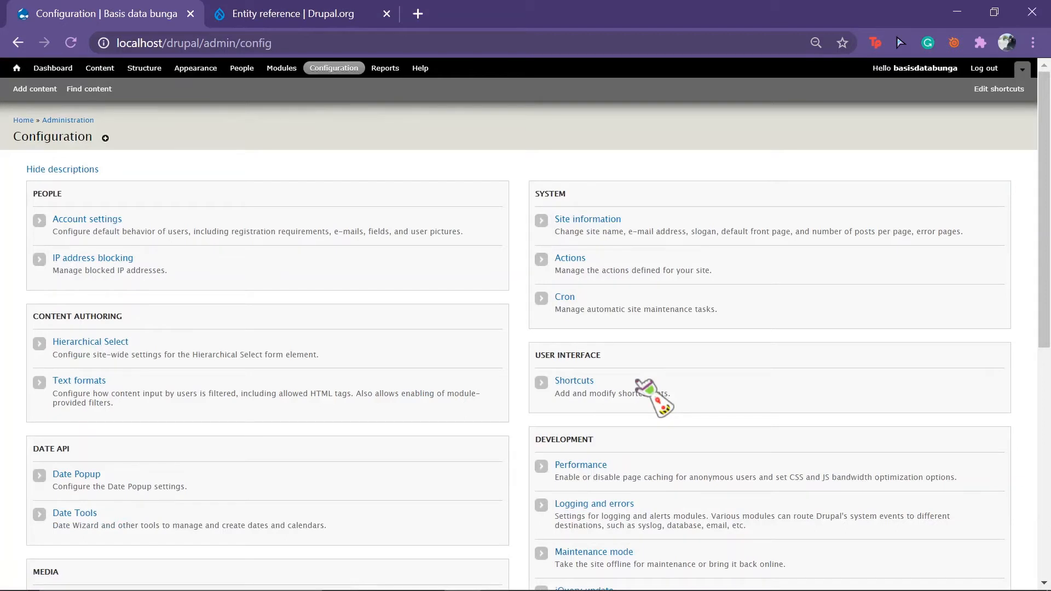
scroll(638, 382, down, 1)
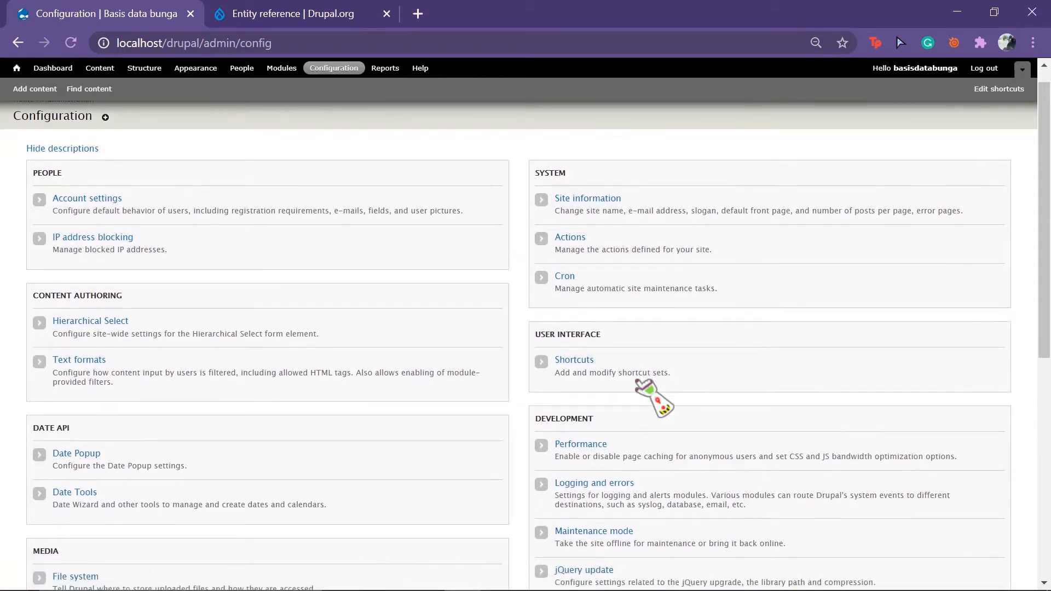
scroll(637, 381, down, 1)
scroll(636, 381, up, 1)
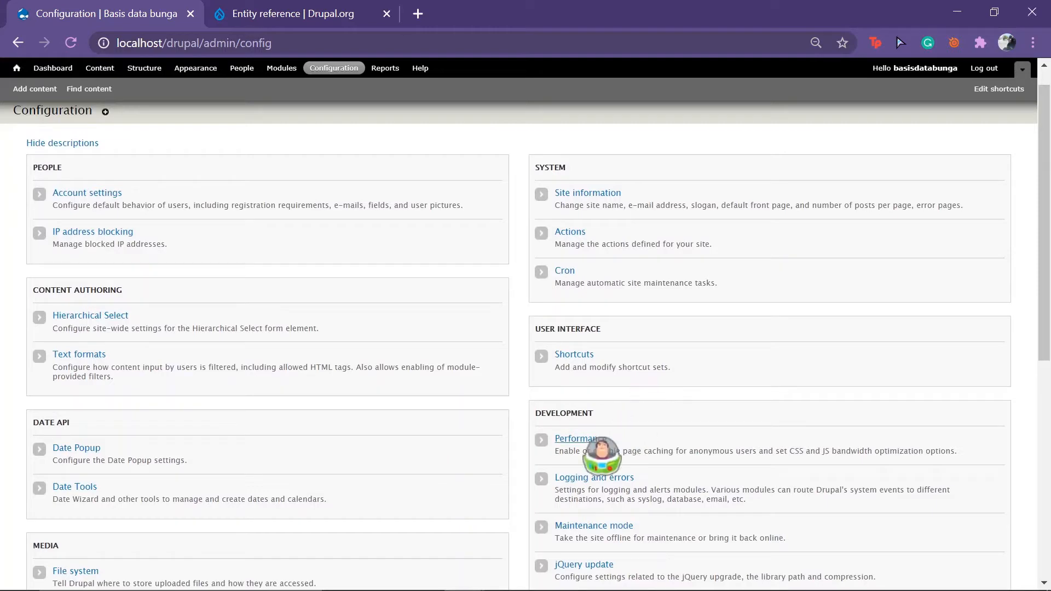
scroll(670, 356, down, 5)
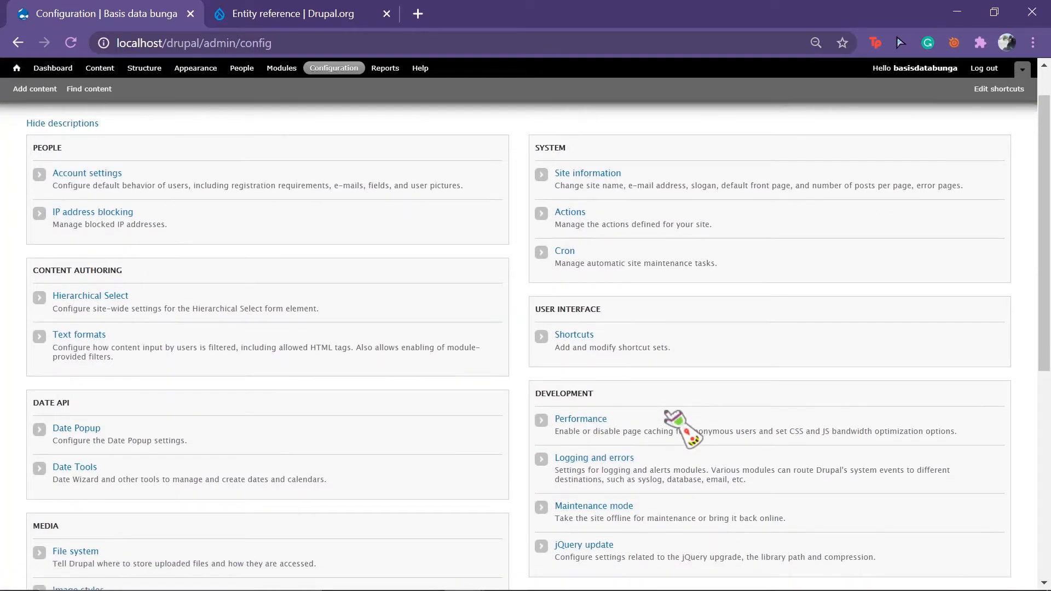
scroll(669, 415, up, 4)
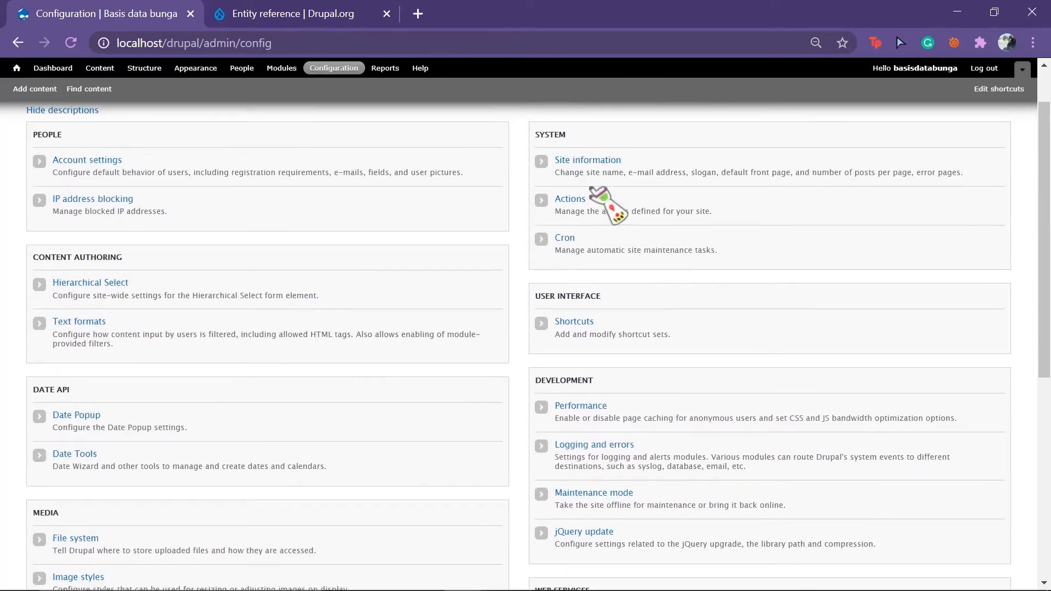
click(570, 161)
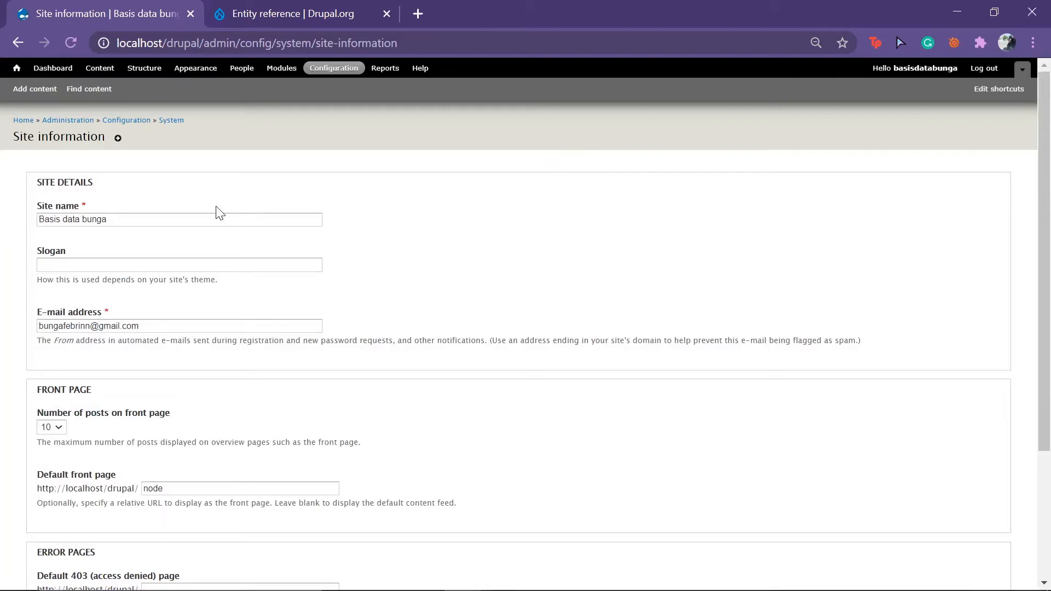
scroll(219, 393, down, 1)
scroll(219, 393, down, 3)
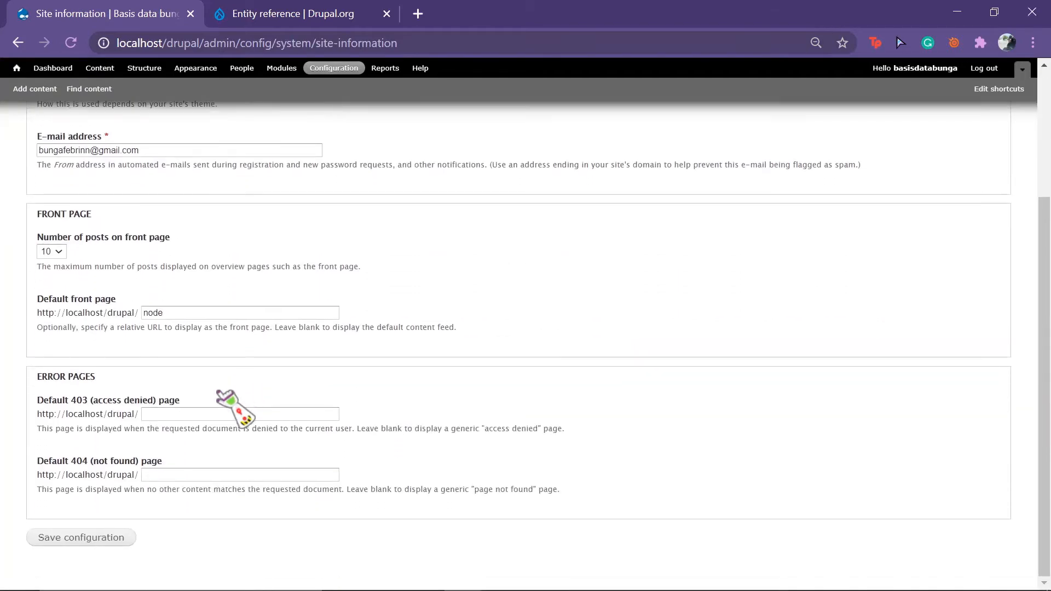
scroll(219, 393, up, 3)
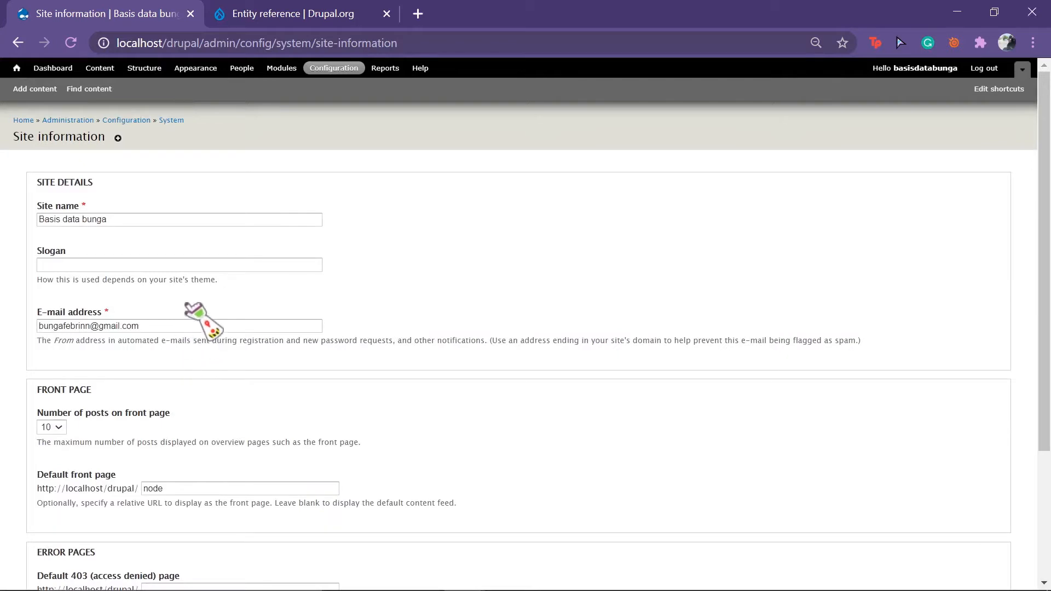
scroll(165, 461, down, 3)
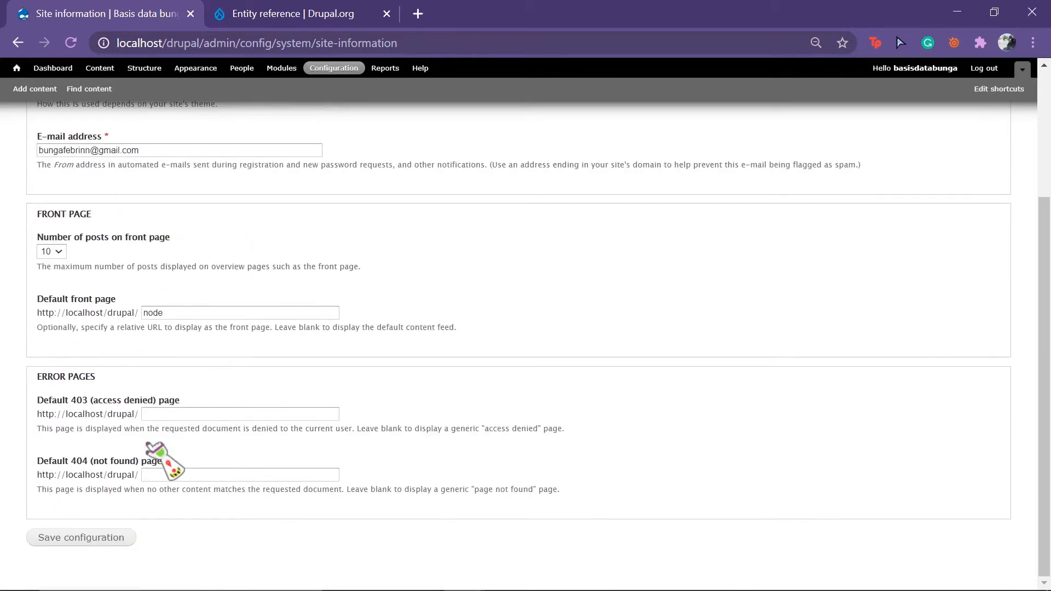
scroll(156, 451, up, 1)
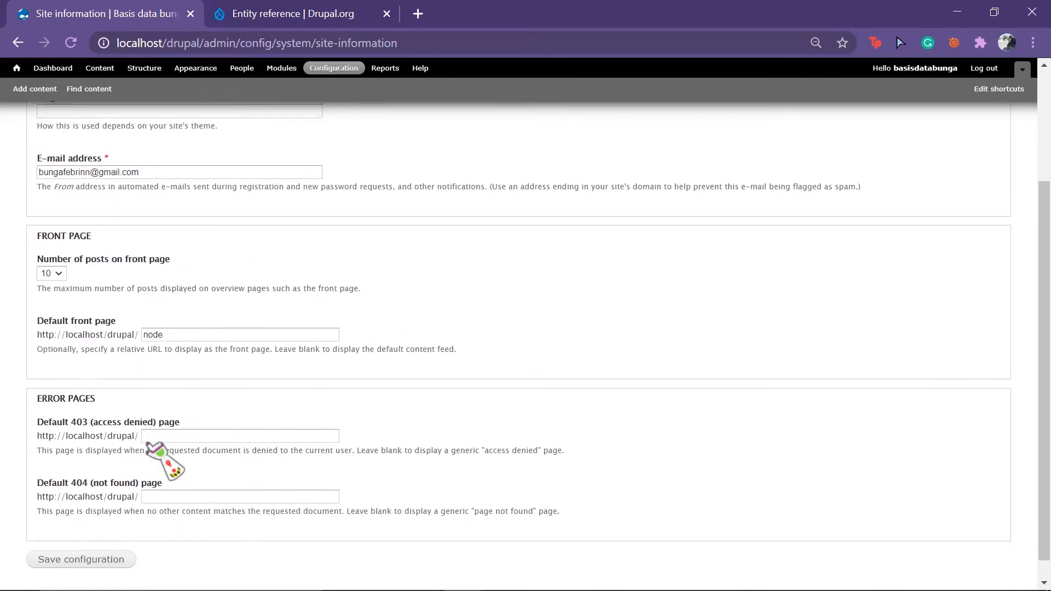
Set the site's default front page to frontpage and save the configuration.
click(195, 372)
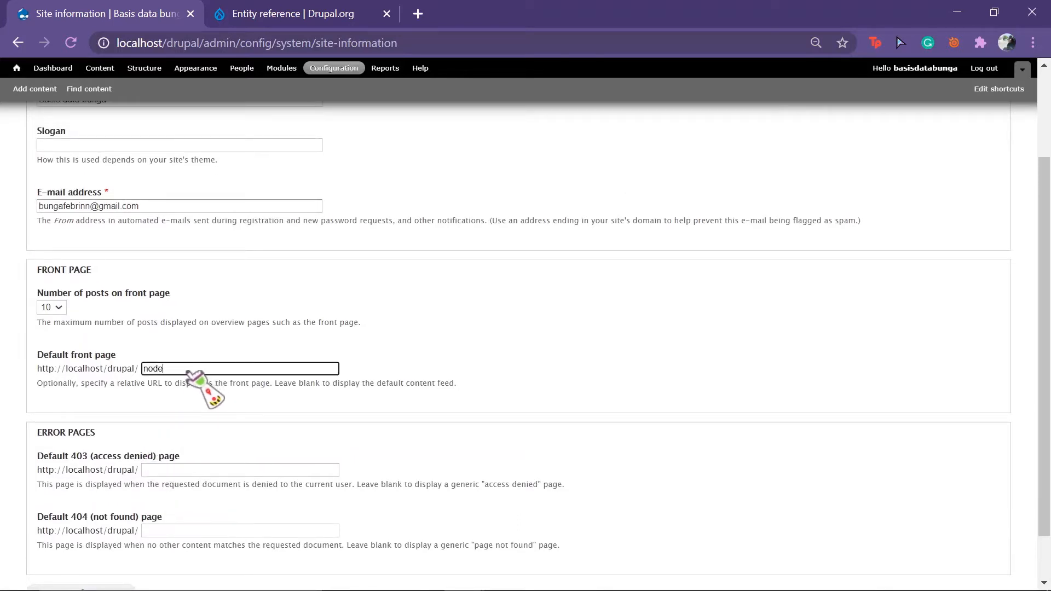
drag(193, 371, 135, 370)
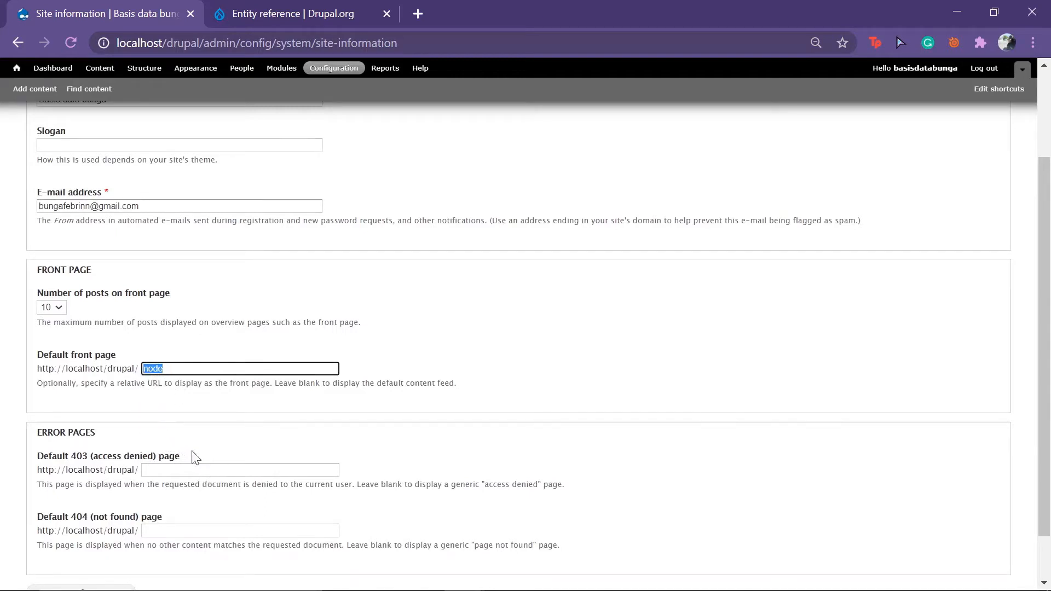
text(frontpag)
scroll(195, 457, down, 1)
click(98, 539)
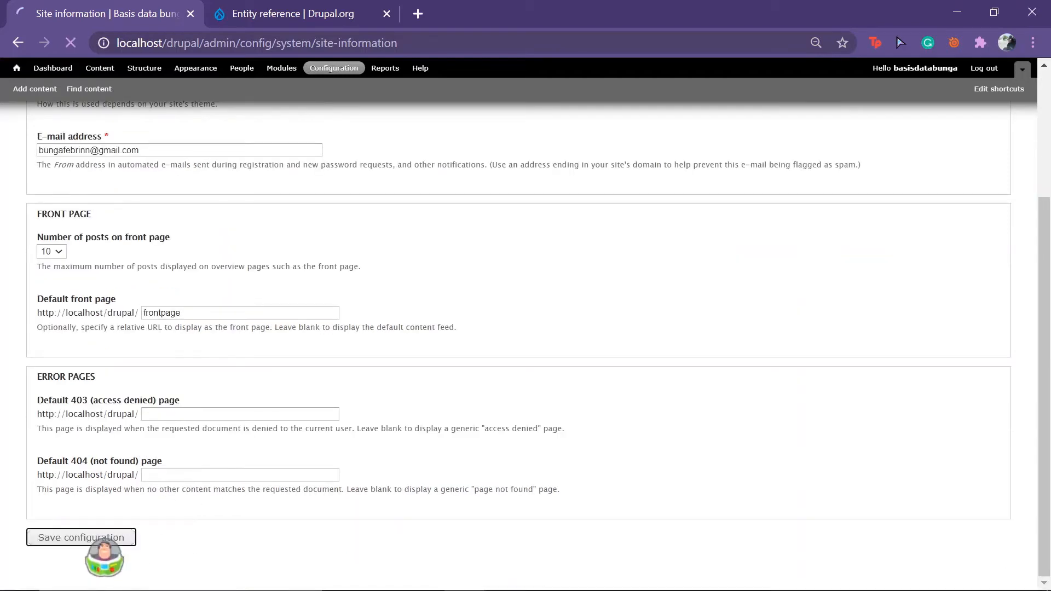
scroll(104, 558, down, 3)
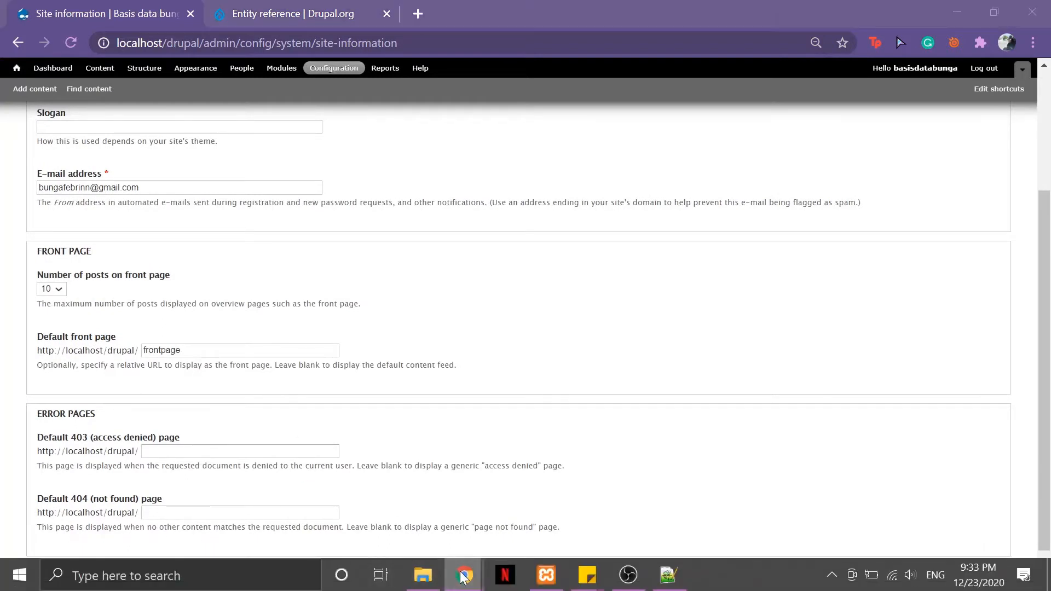
Switch to the incognito browser window and reload the site's front page to check the new default front page setting.
mouse_move(464, 577)
click(483, 518)
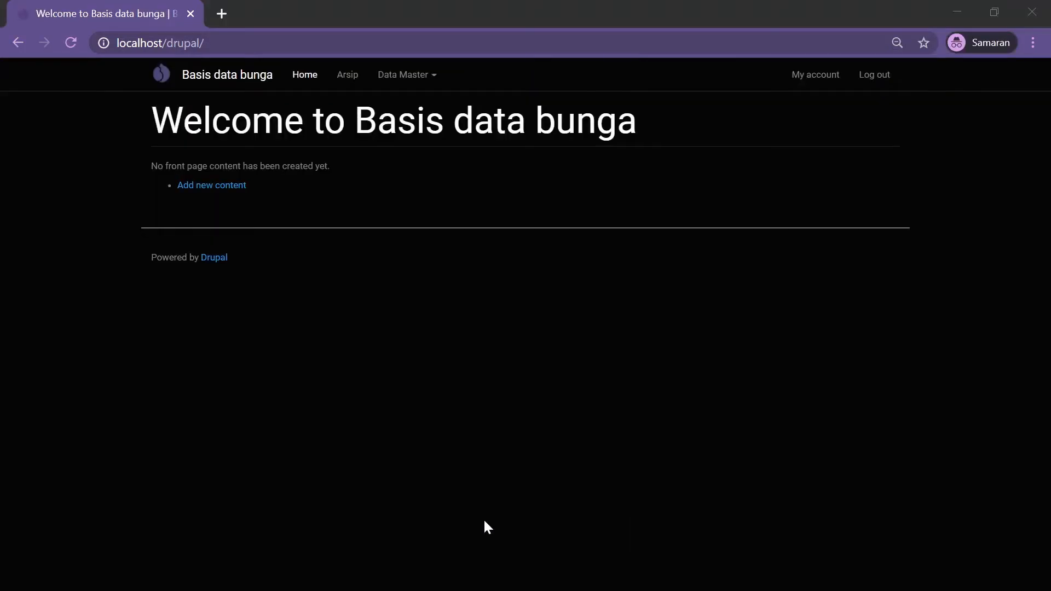
click(62, 37)
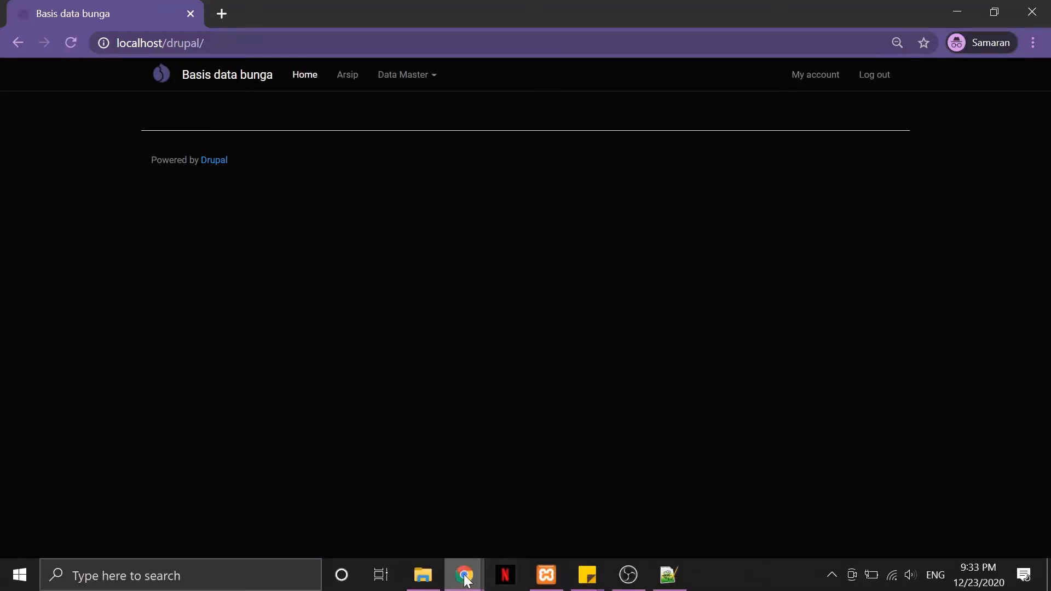
click(461, 575)
click(198, 244)
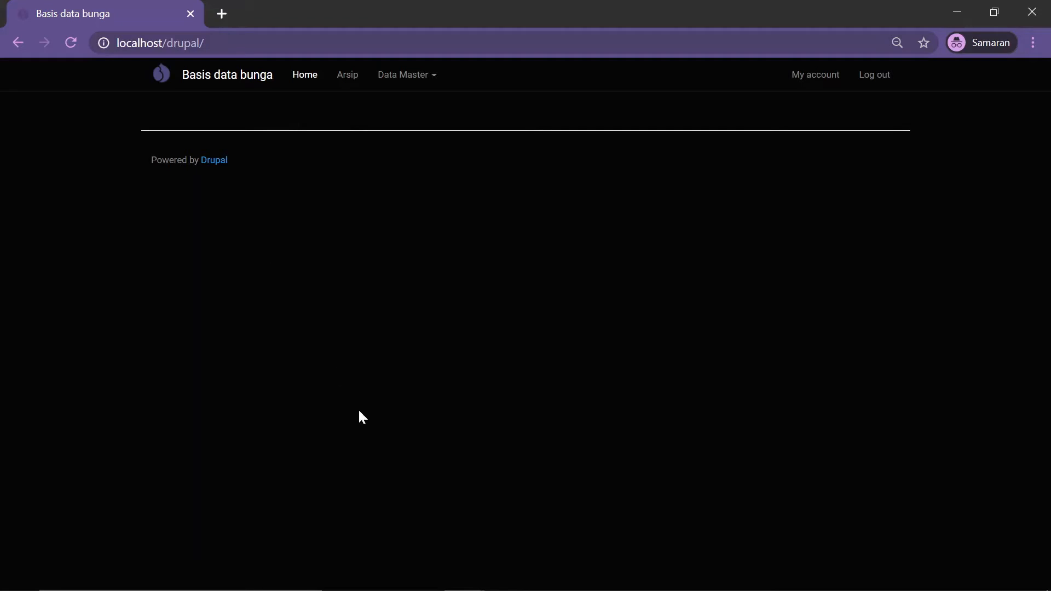
Return to the administration window and open the Daftar Arsip page's view for editing.
mouse_move(457, 588)
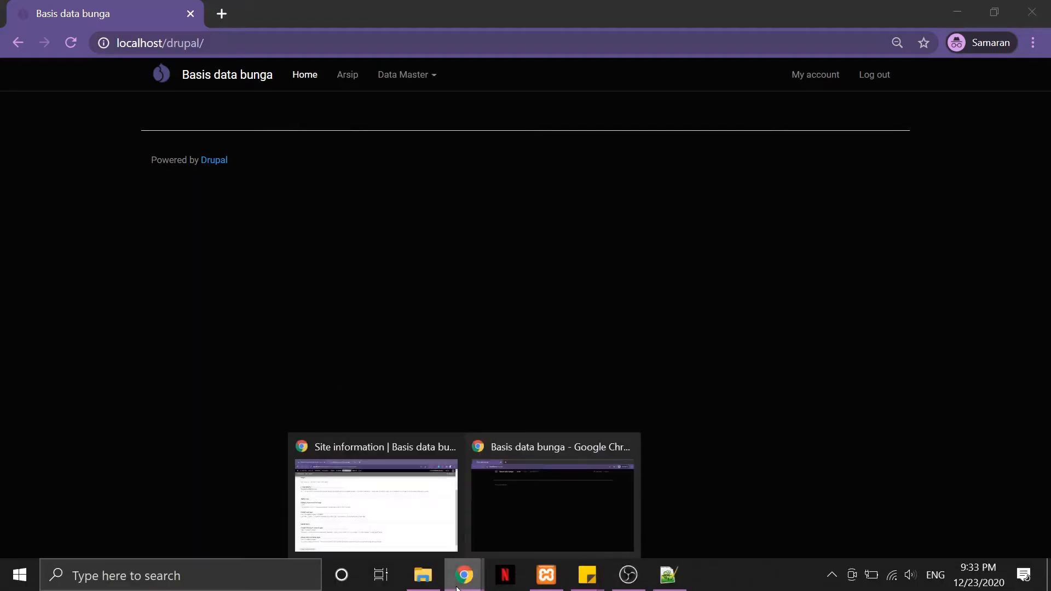
click(388, 520)
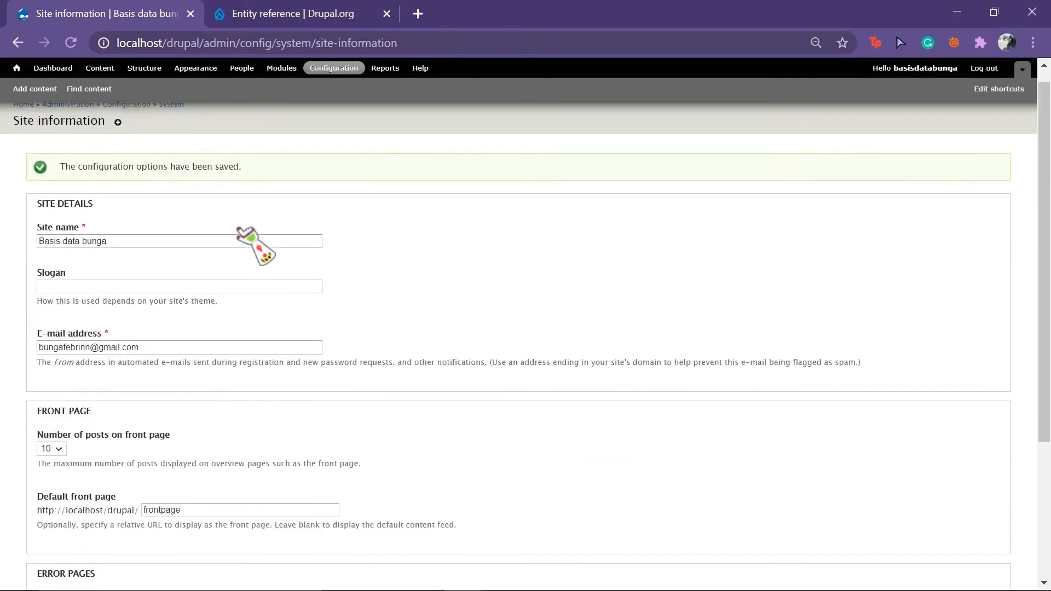
click(141, 69)
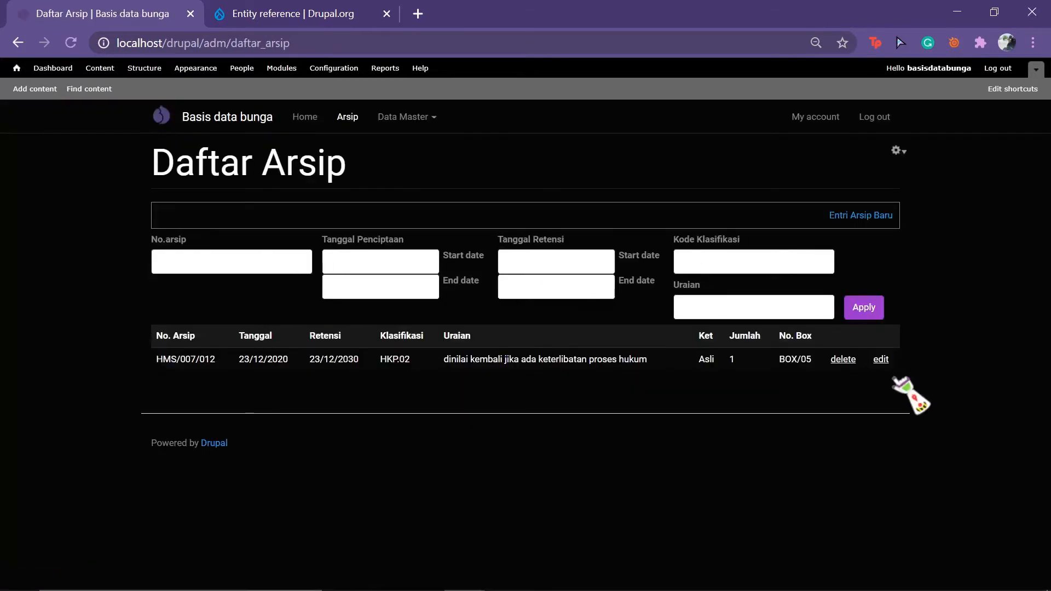
click(896, 150)
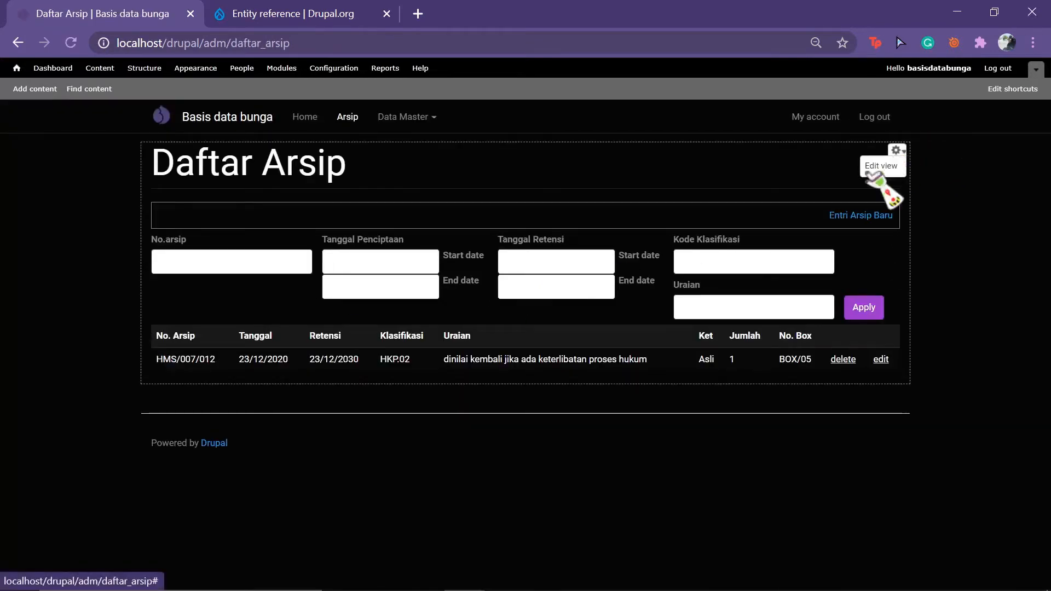
click(880, 166)
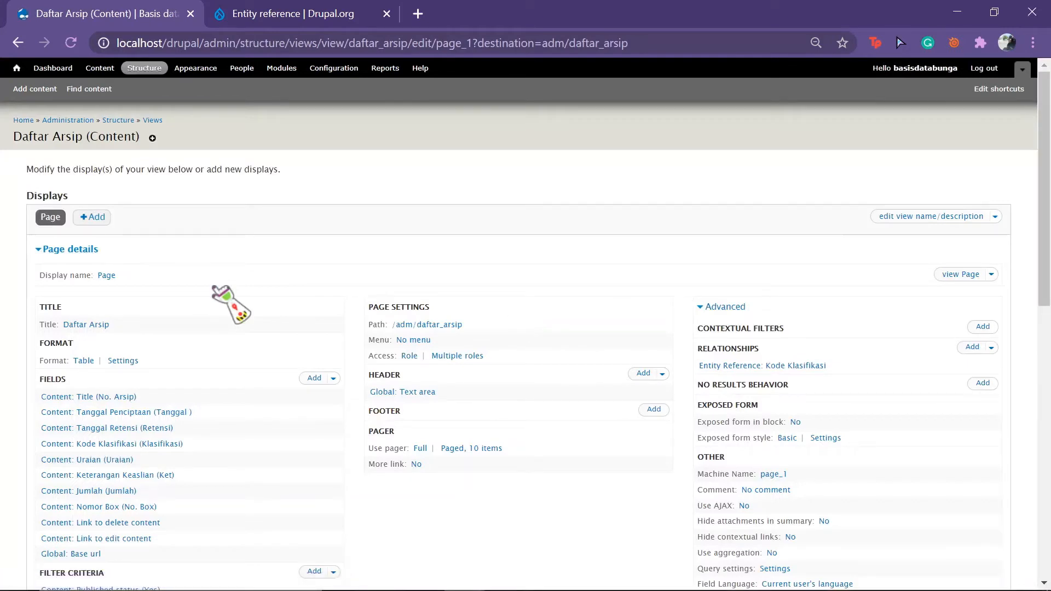
Add a Block display to the Daftar Arsip view and look over its fields, filter criteria and settings.
scroll(230, 303, down, 1)
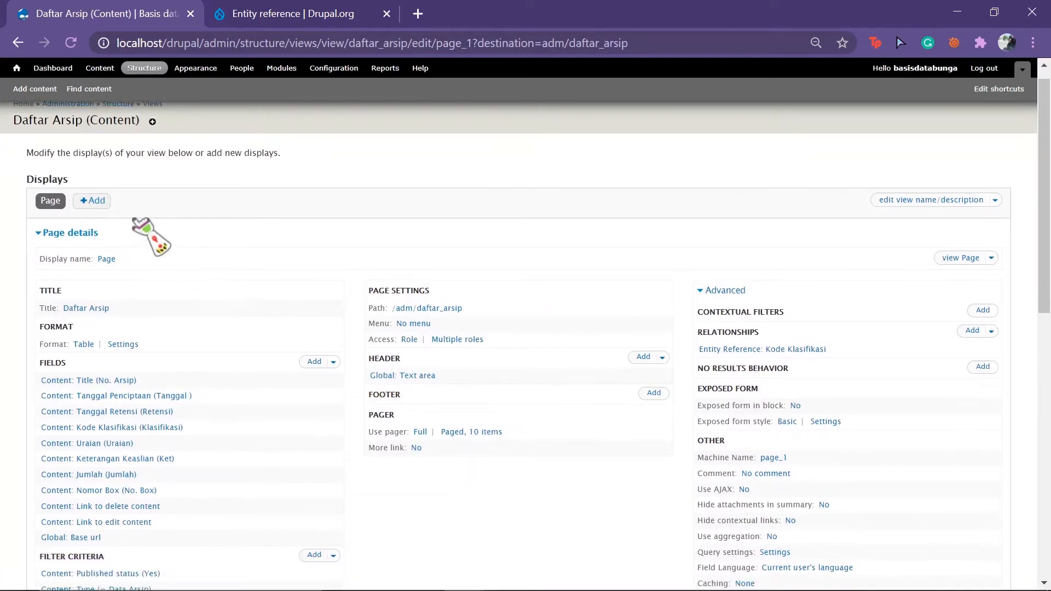
click(94, 201)
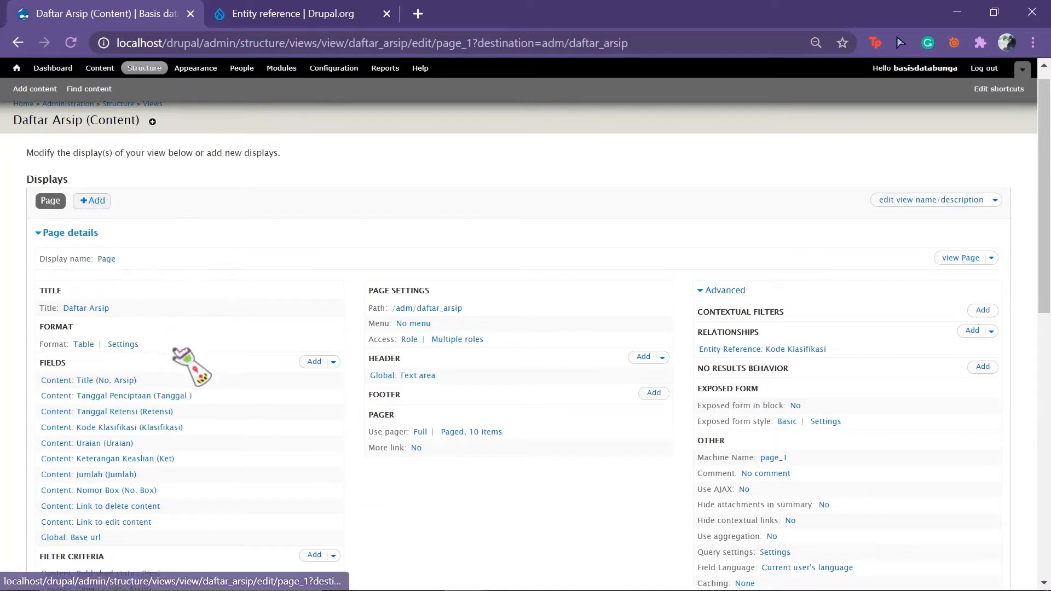
click(92, 200)
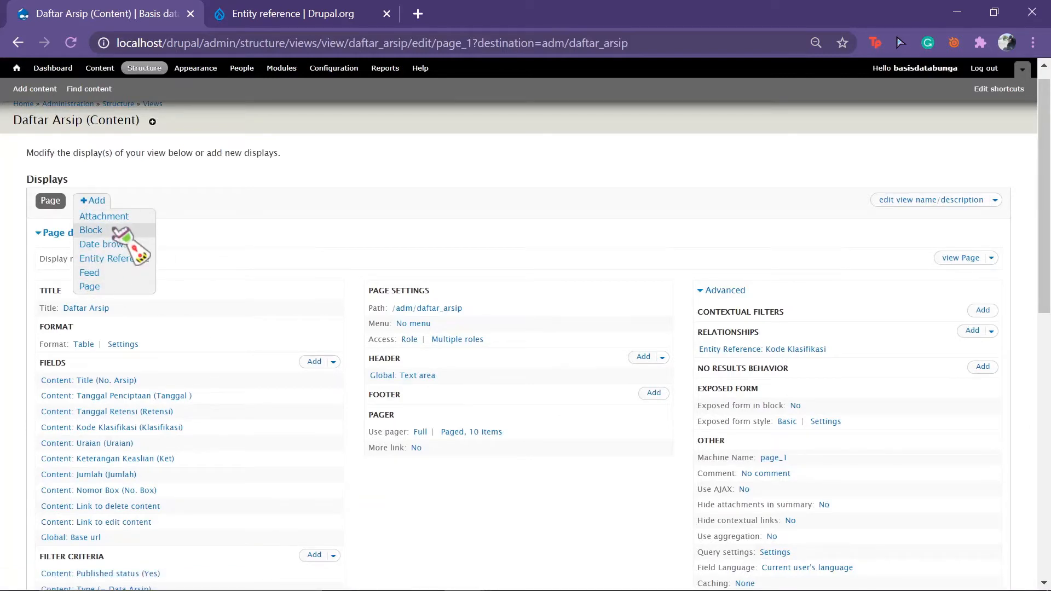
click(91, 230)
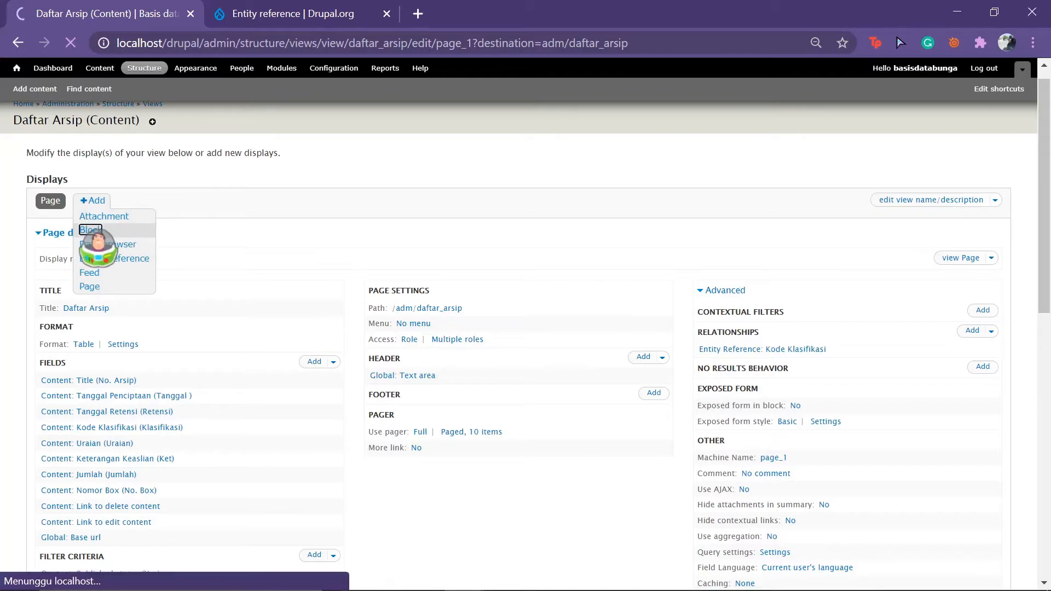
scroll(191, 353, down, 2)
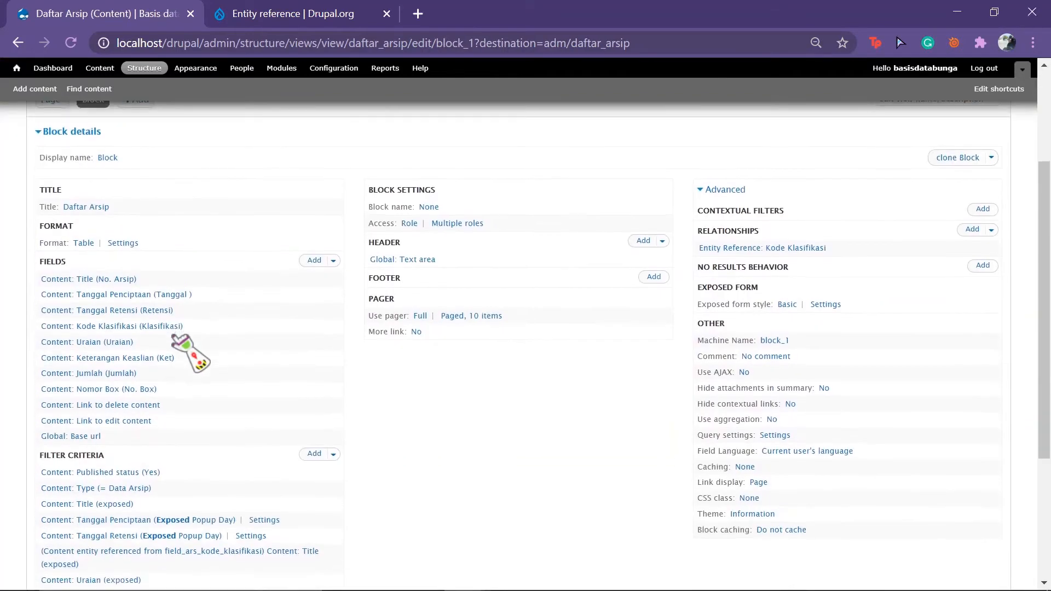
scroll(189, 353, down, 3)
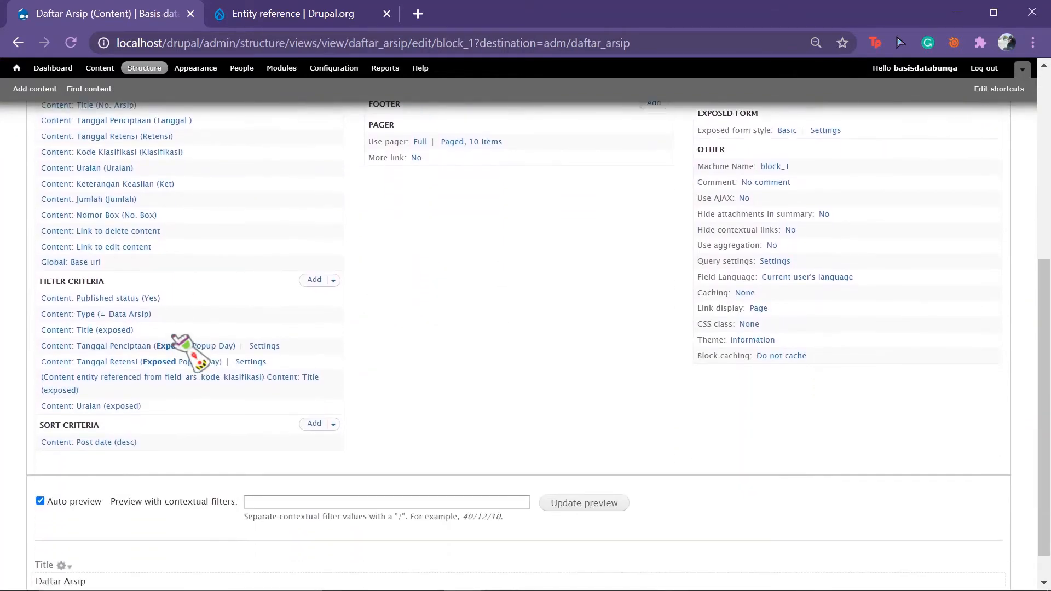
scroll(189, 353, up, 6)
scroll(189, 354, down, 1)
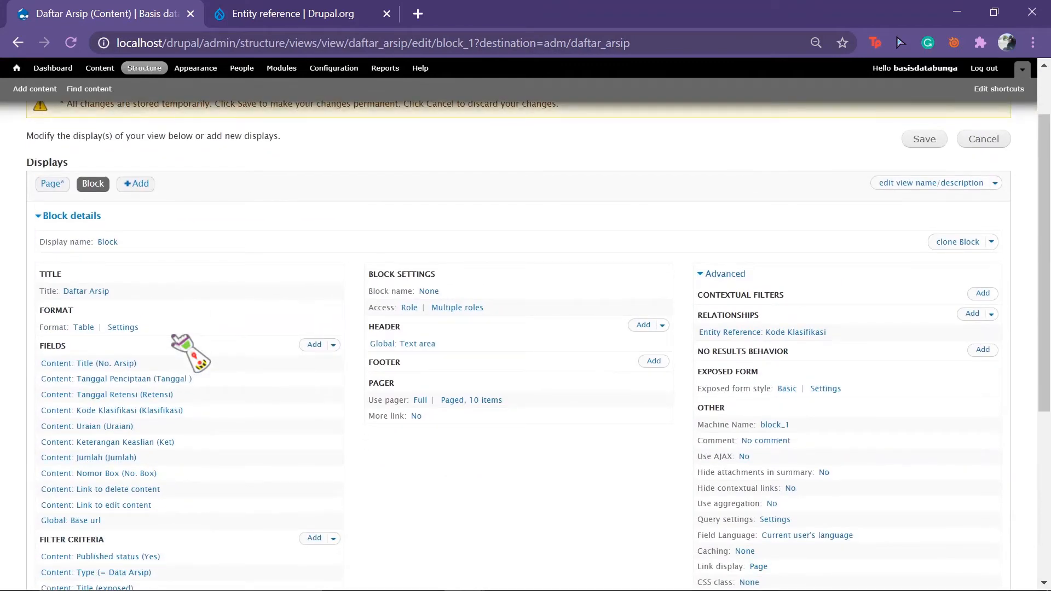
scroll(189, 351, down, 1)
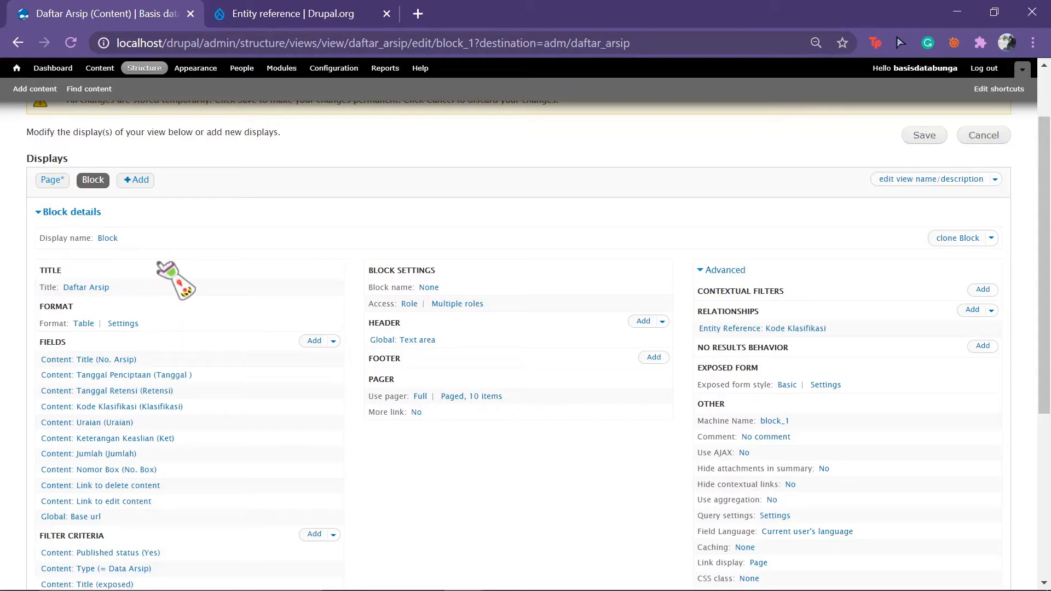
Override the title for this block only, set it to 5 Arsip Terbaru, and apply it to this display.
click(88, 287)
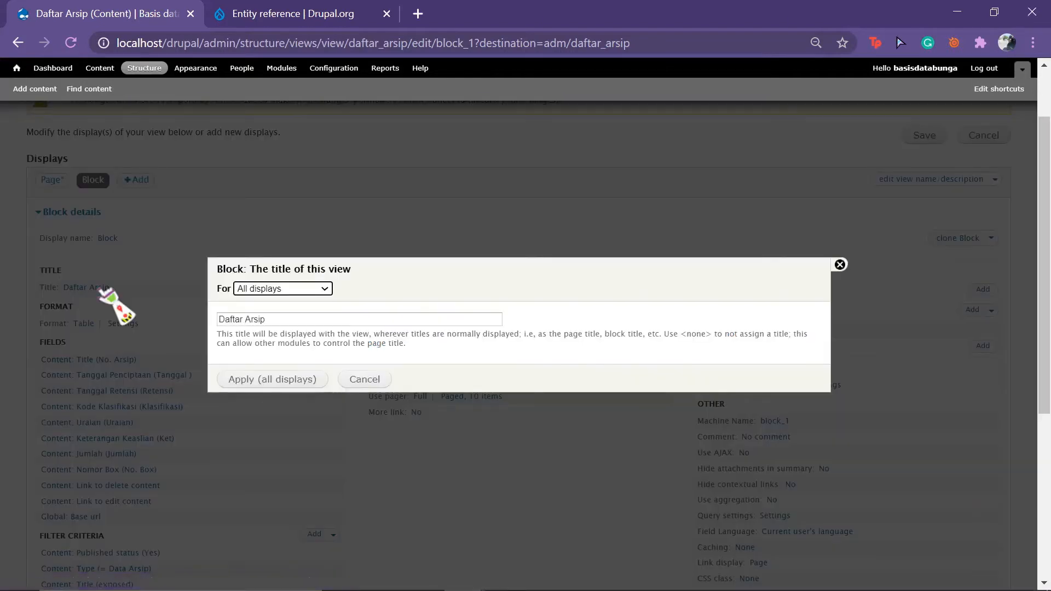
drag(266, 319, 218, 319)
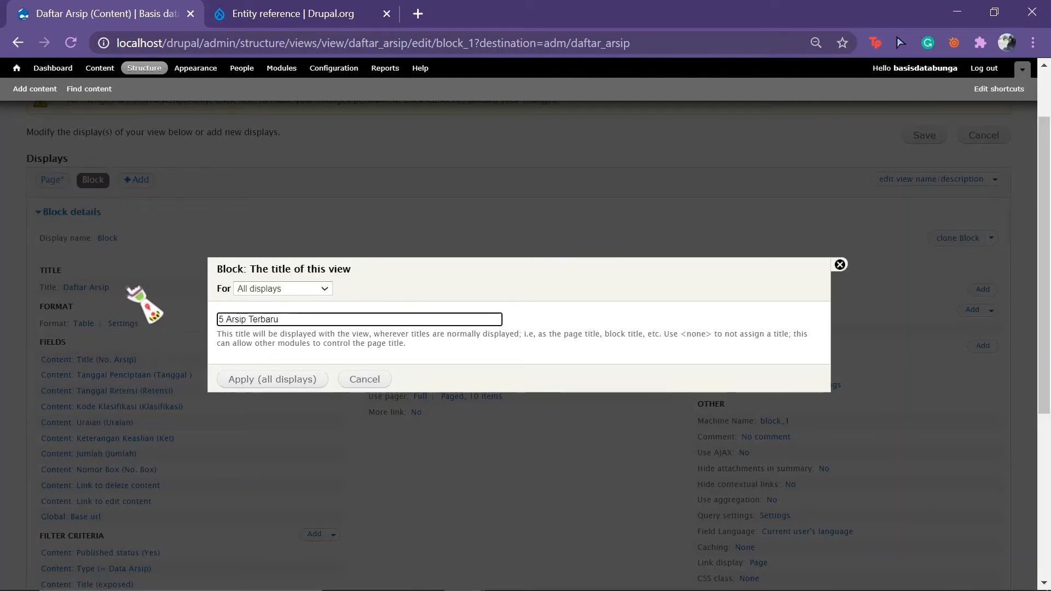
click(273, 290)
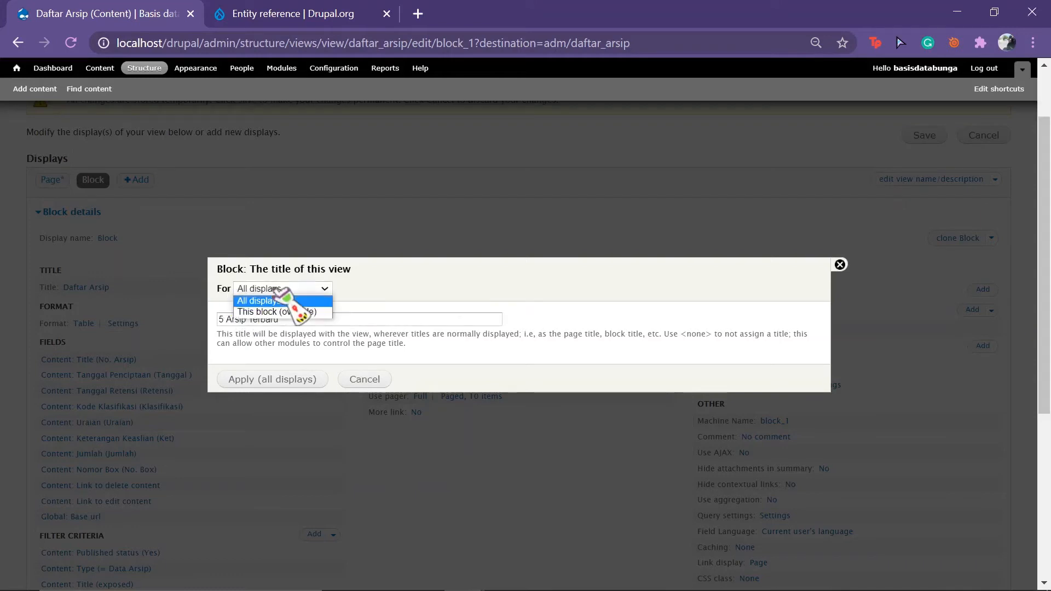
click(289, 313)
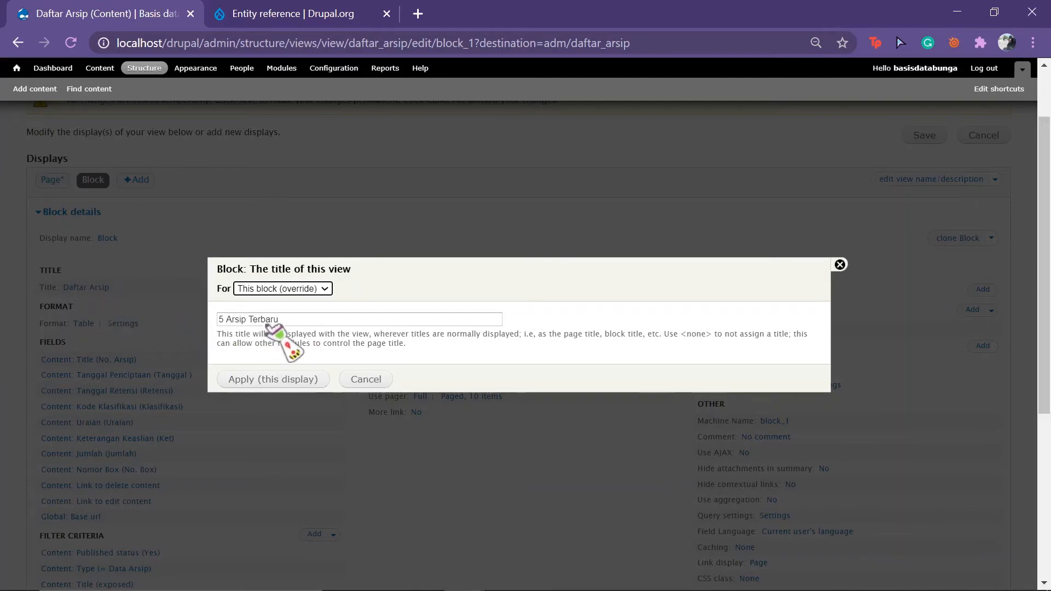
drag(293, 320, 220, 320)
click(288, 321)
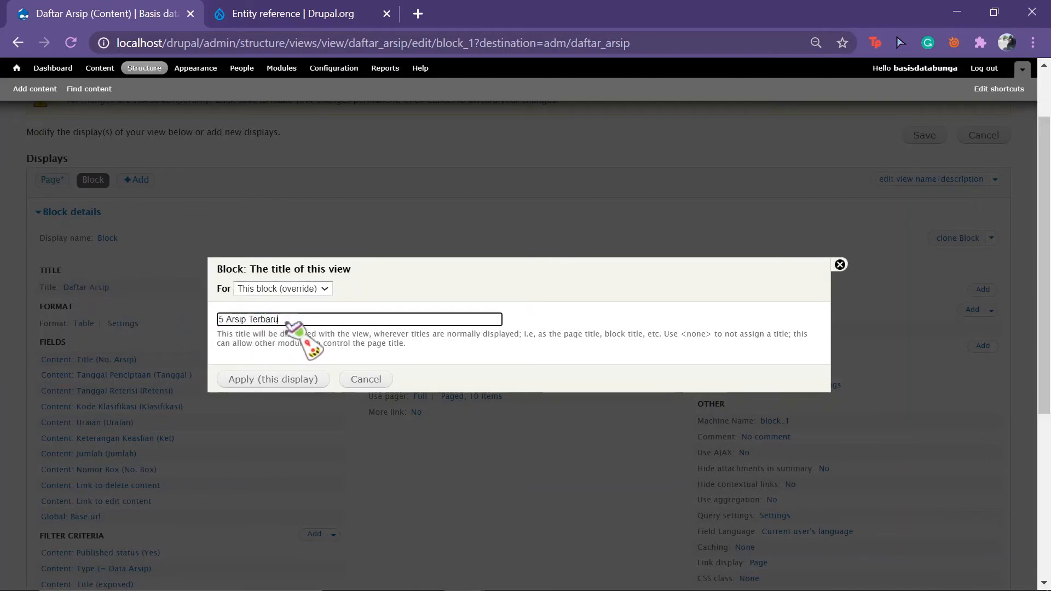
click(282, 383)
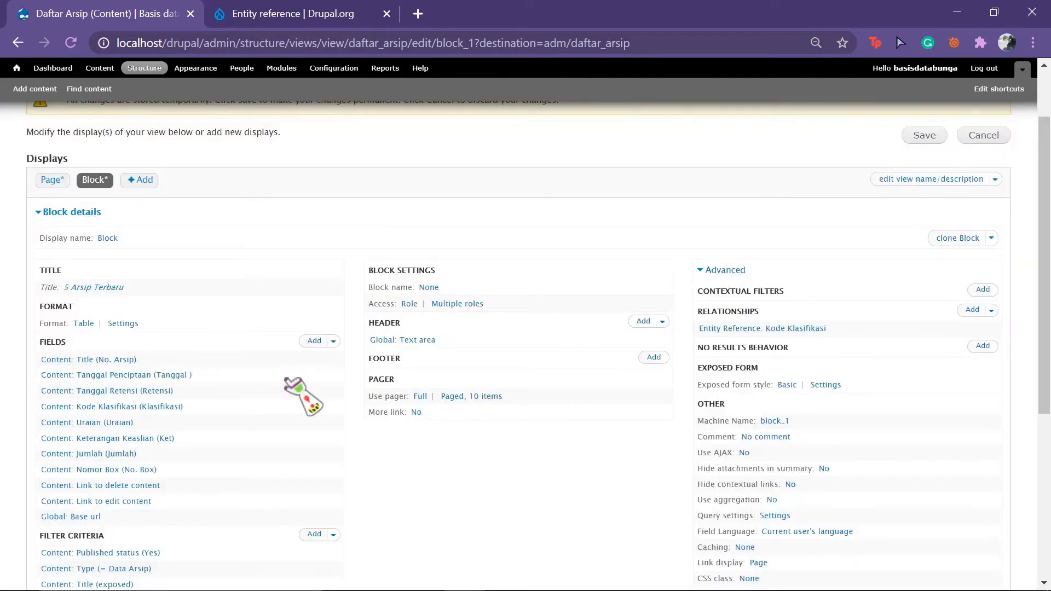
Remove the exposed Tanggal Penciptaan, Uraian and Tanggal Retensi filter criteria from the view.
scroll(285, 379, down, 5)
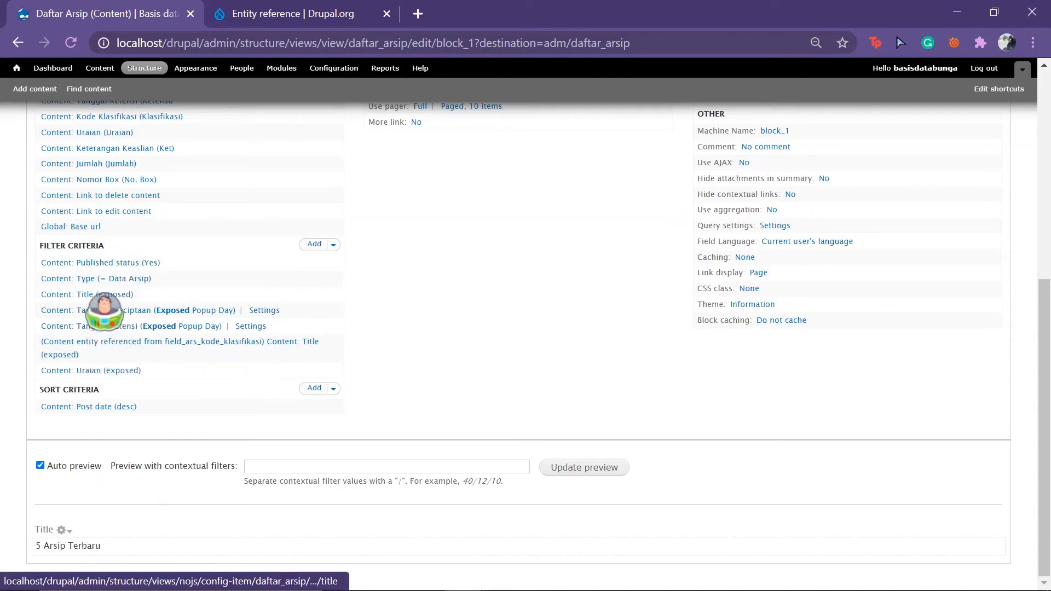
click(221, 310)
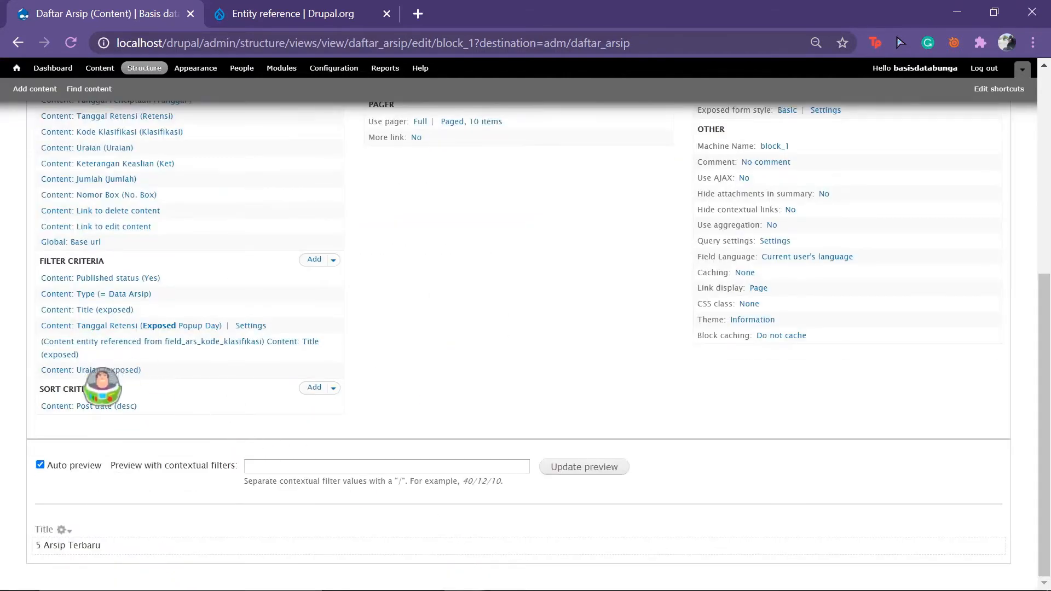
click(102, 371)
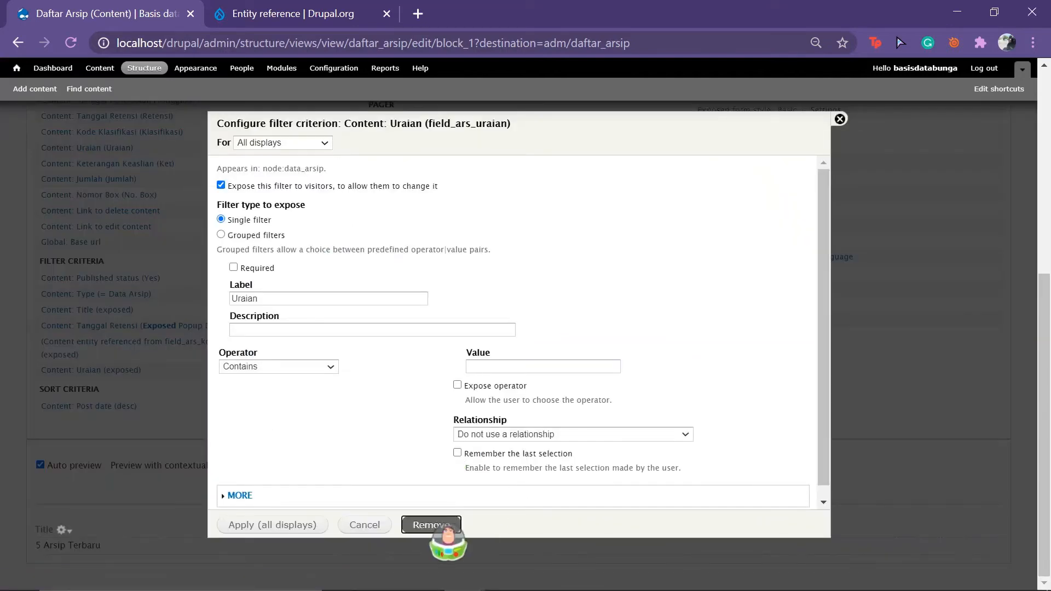
click(432, 525)
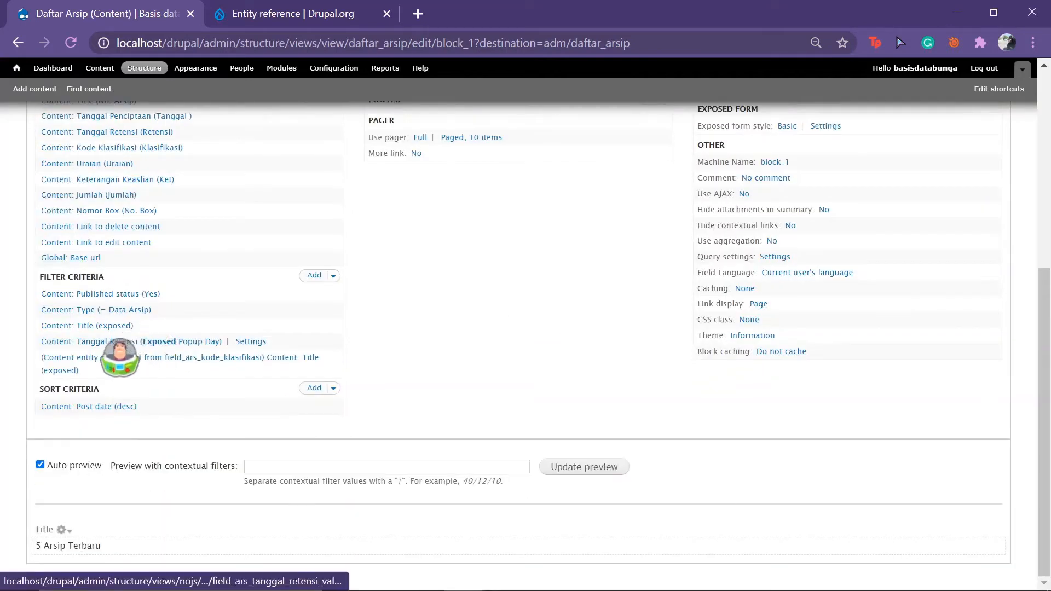
click(116, 342)
click(430, 525)
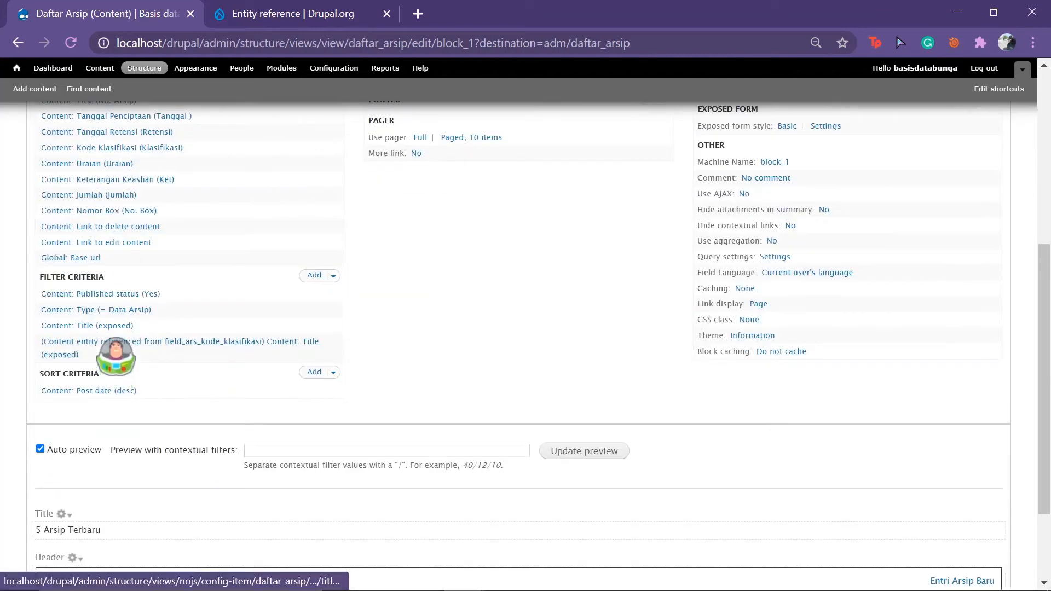
Remove the exposed title filter referenced from field_ars_kode_klasifikasi and the exposed Content: Title filter.
click(116, 342)
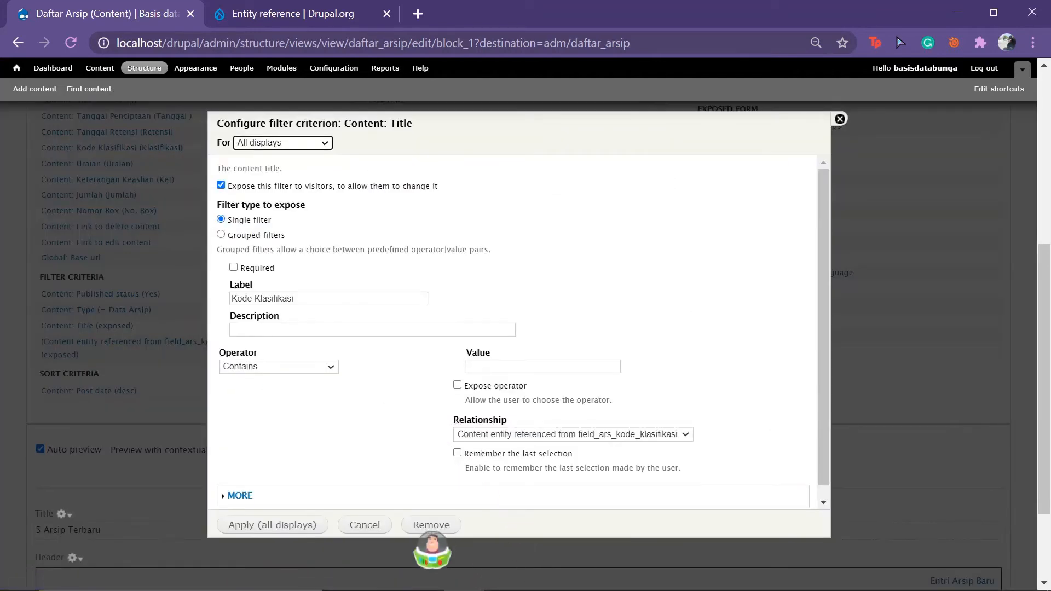
click(431, 525)
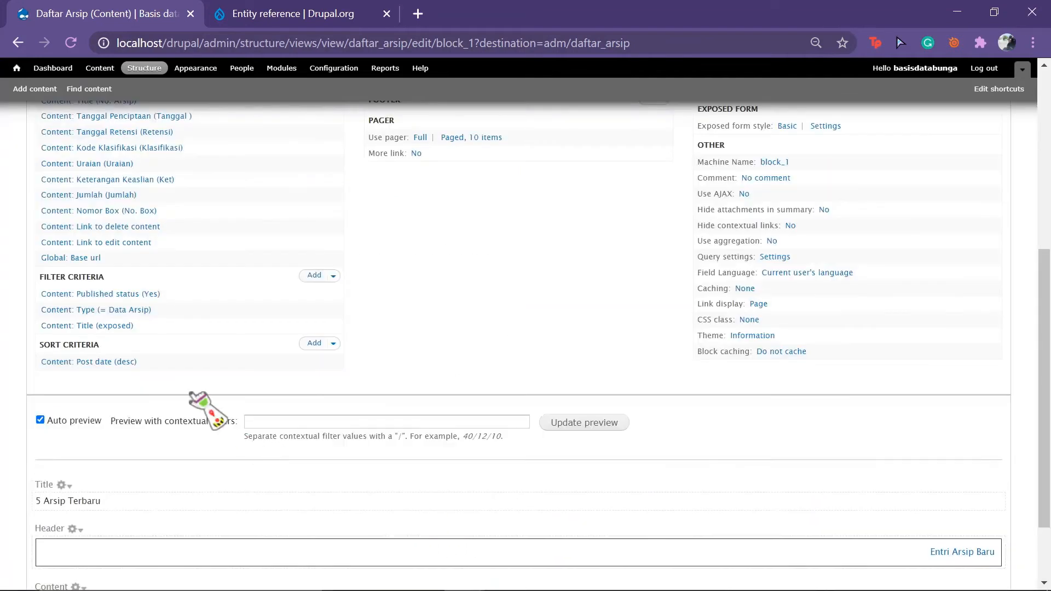
click(110, 328)
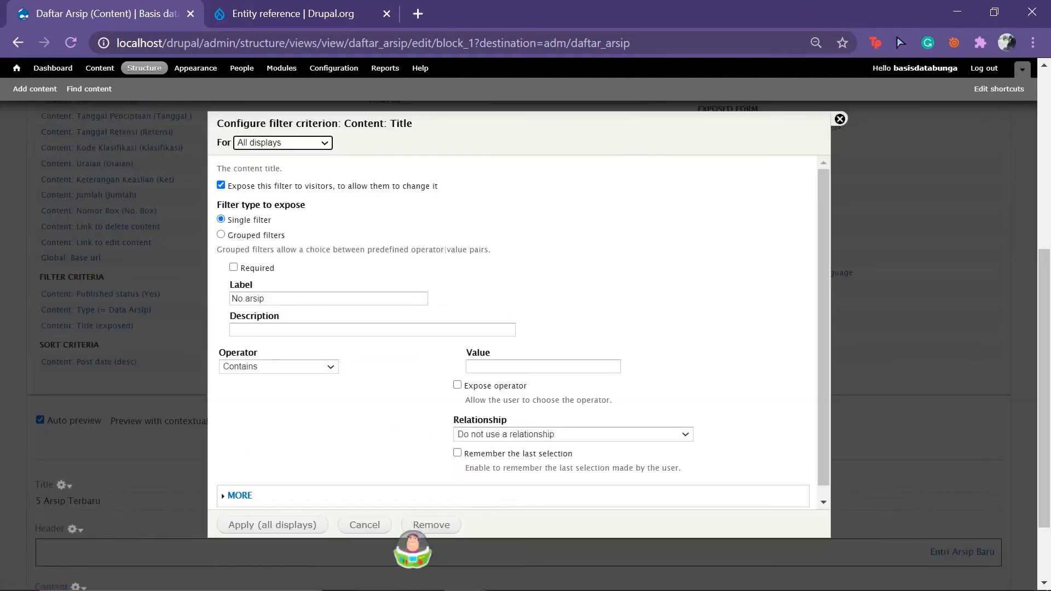
click(422, 526)
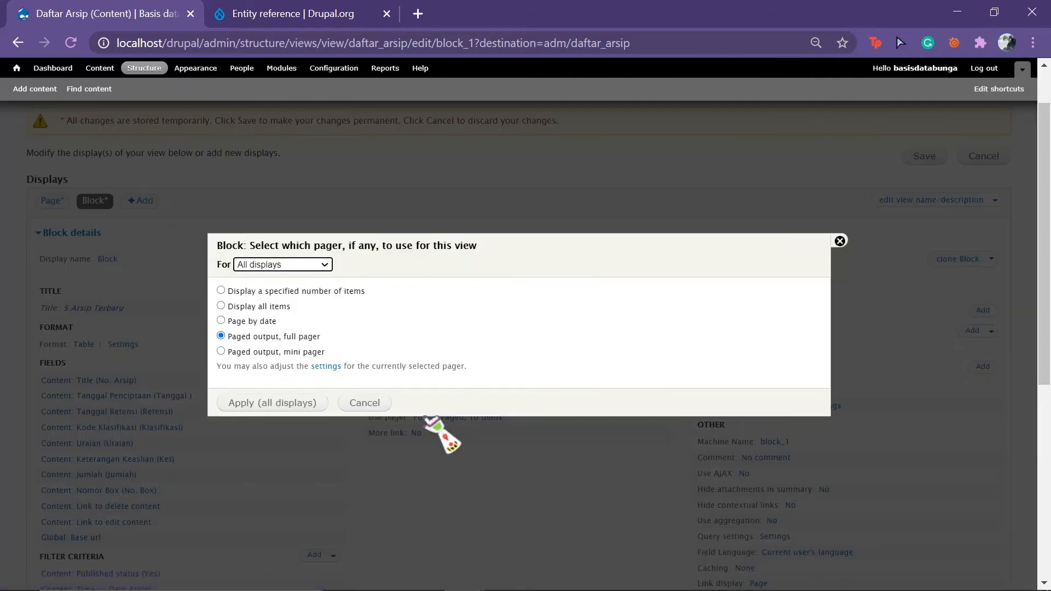
Override the pager for this block only, displaying a specified number of items with 5 items to display.
click(294, 266)
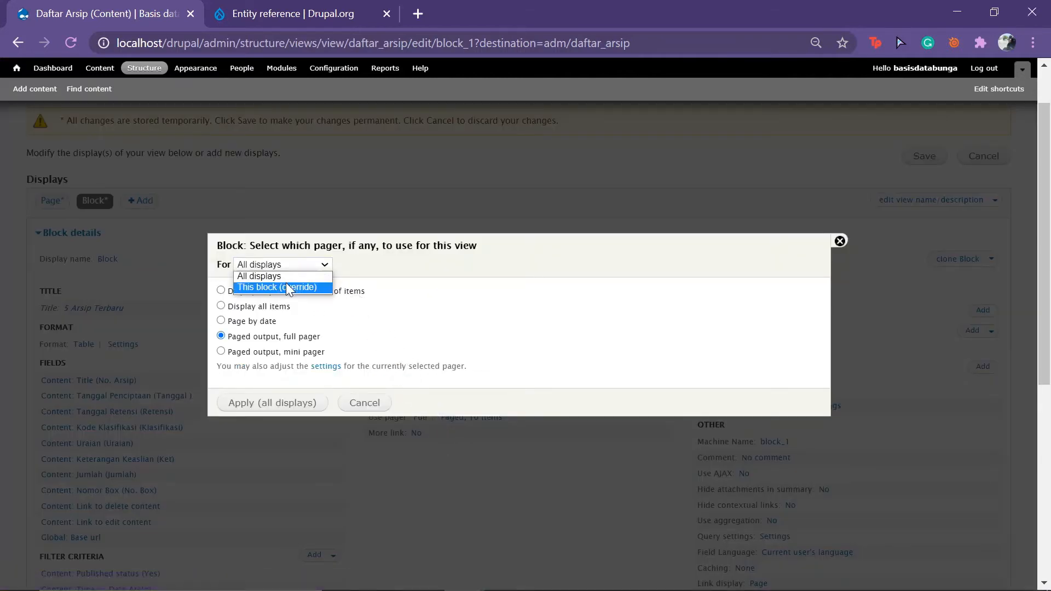
click(287, 286)
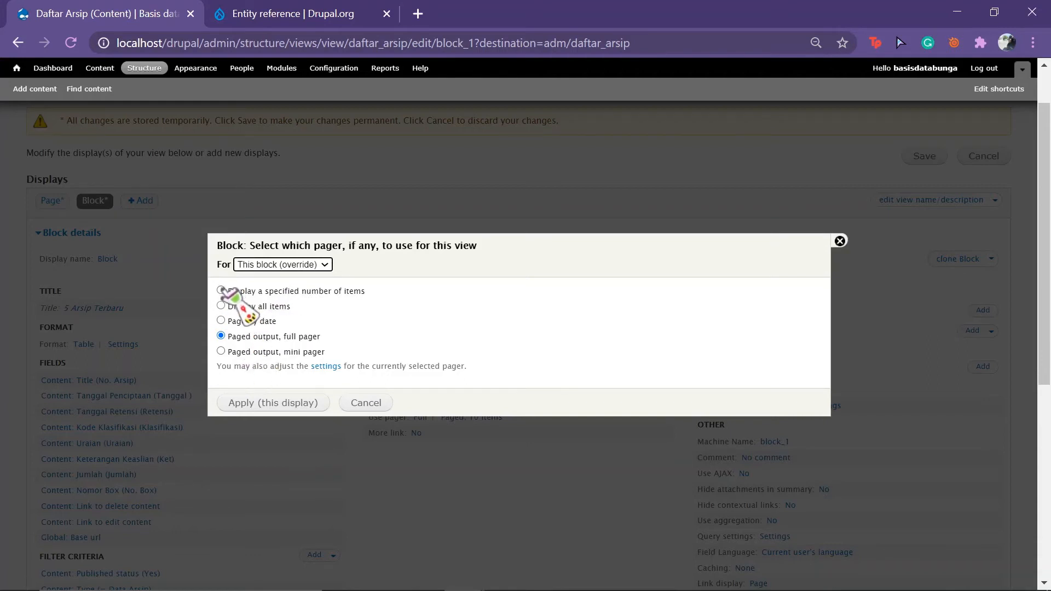
click(272, 404)
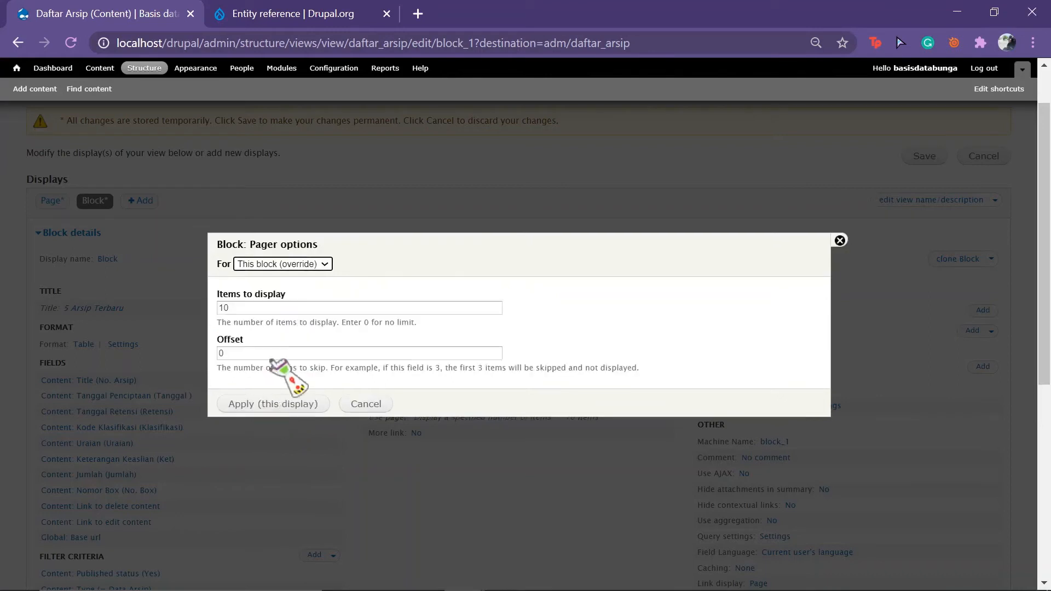
click(263, 308)
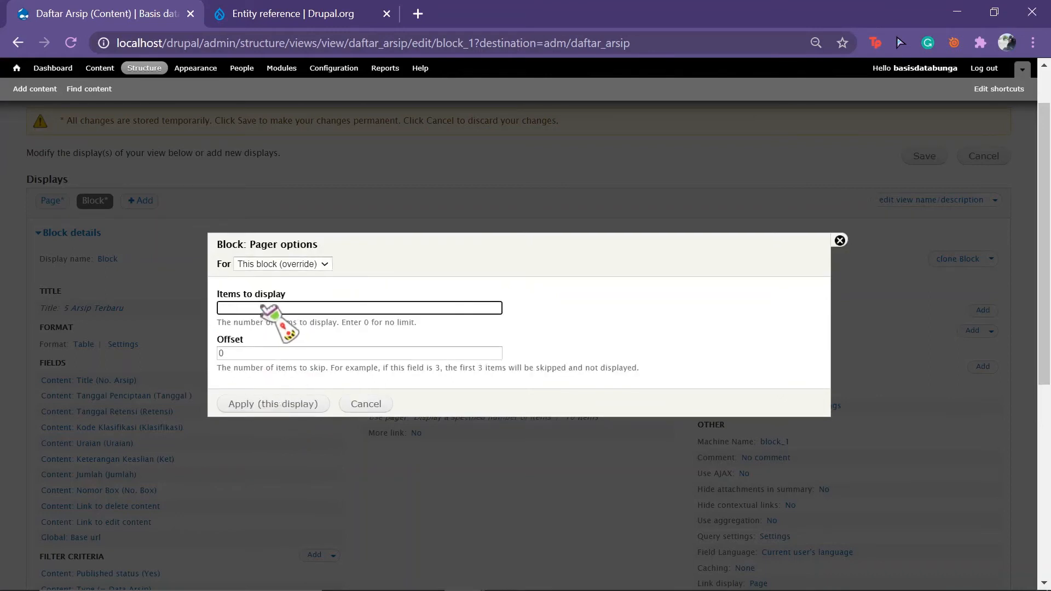
text(5)
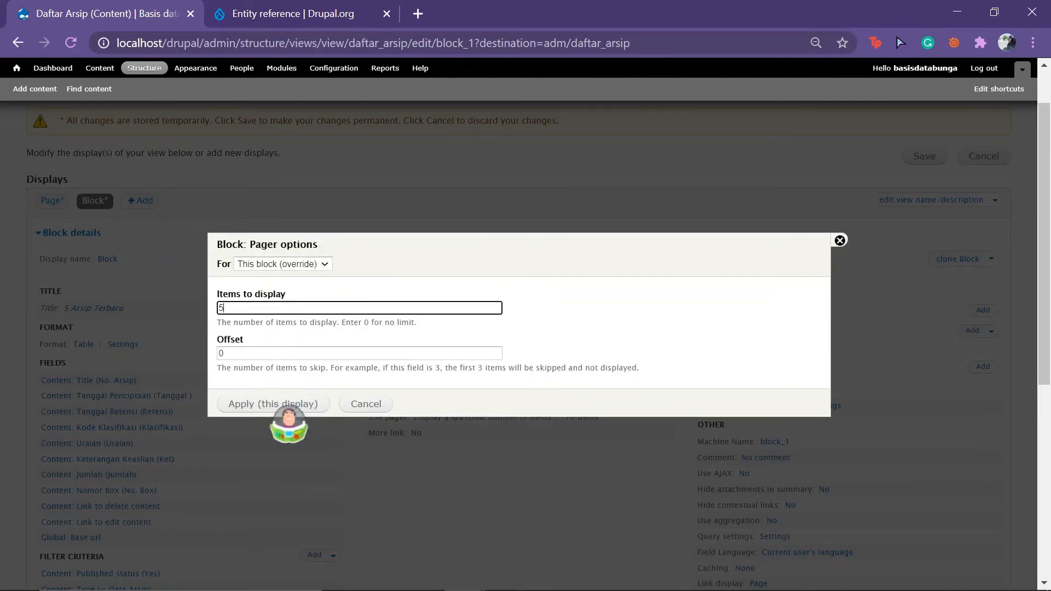
click(274, 404)
Compare the filter criteria and previews of the Block and Page displays.
scroll(364, 421, down, 6)
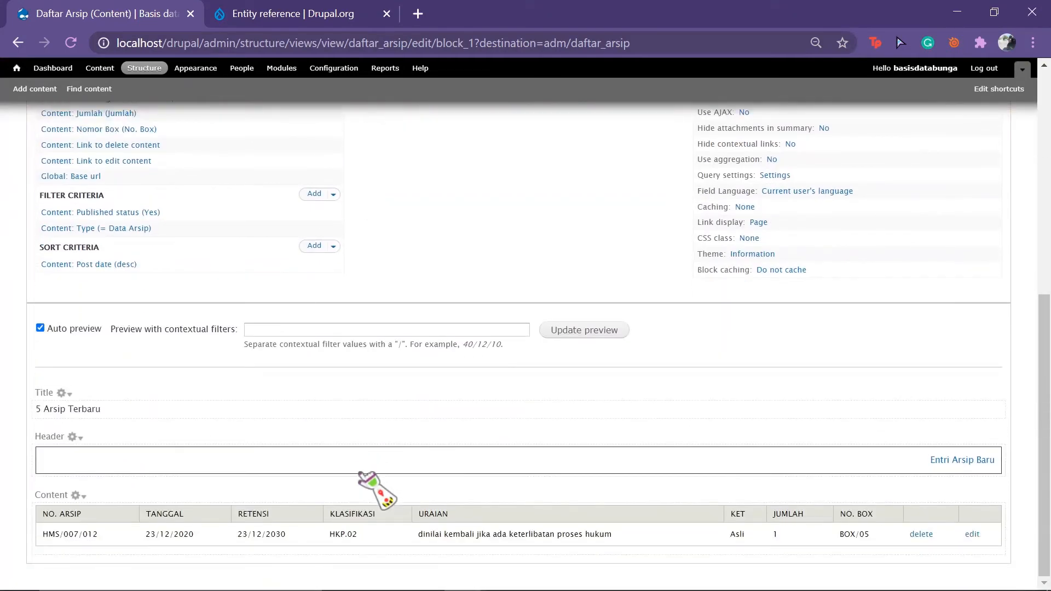
scroll(378, 490, up, 7)
click(90, 260)
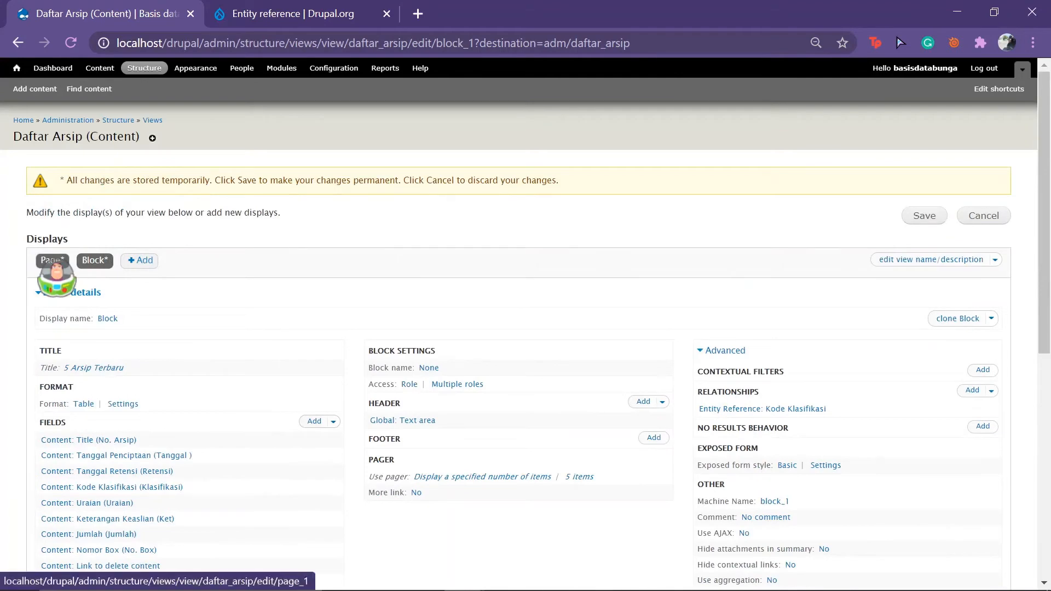
scroll(321, 418, down, 8)
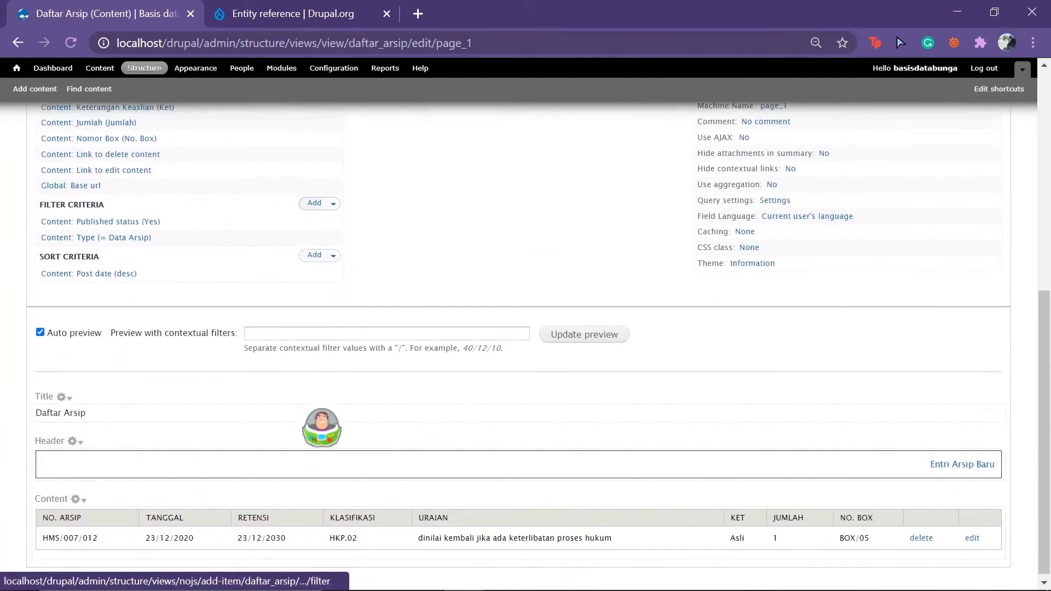
scroll(323, 412, up, 8)
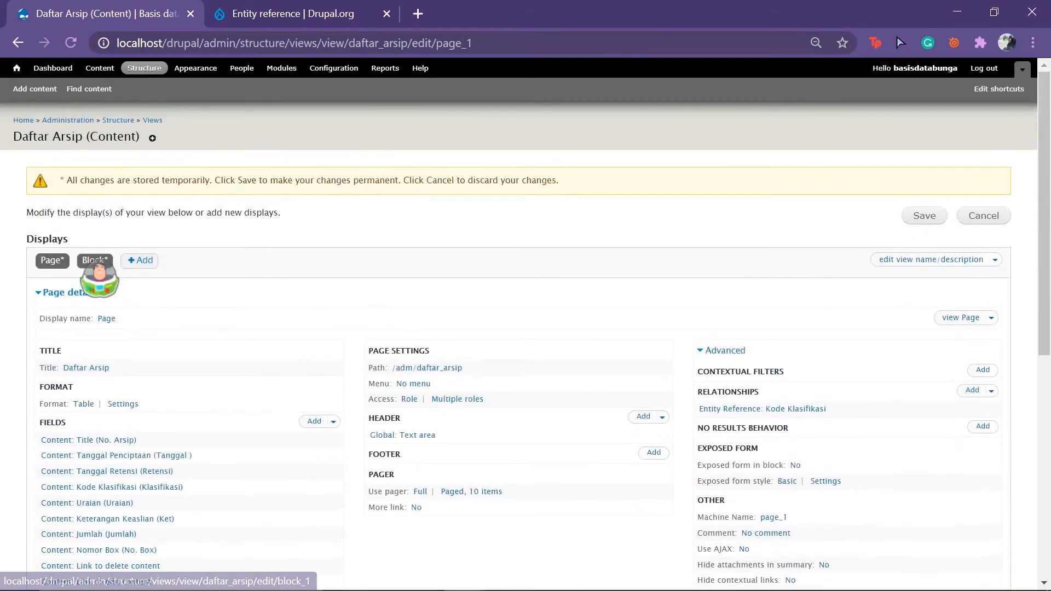
click(90, 261)
scroll(299, 504, down, 7)
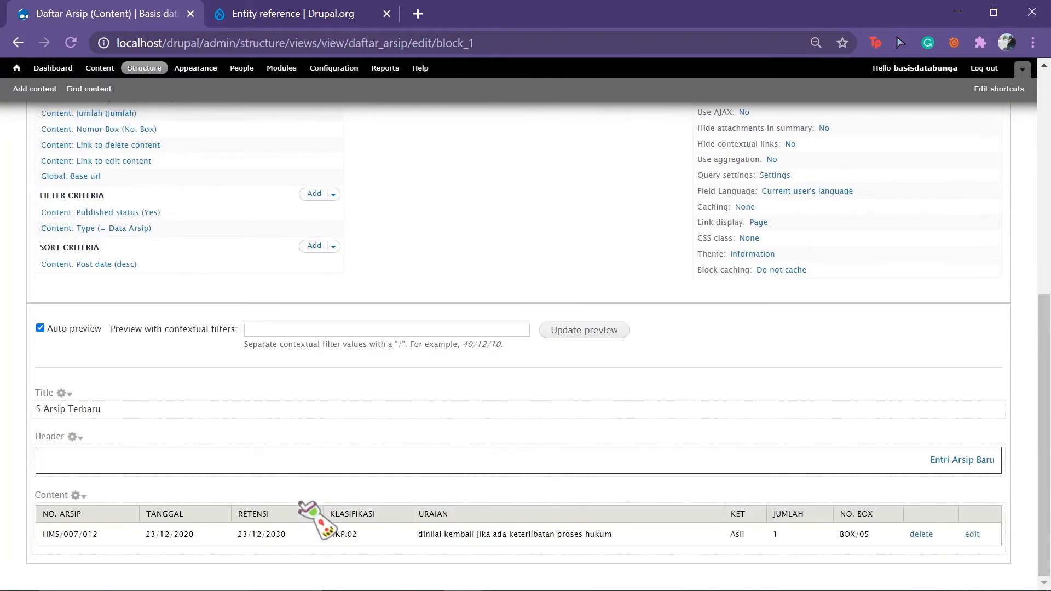
scroll(316, 519, up, 5)
scroll(317, 520, up, 4)
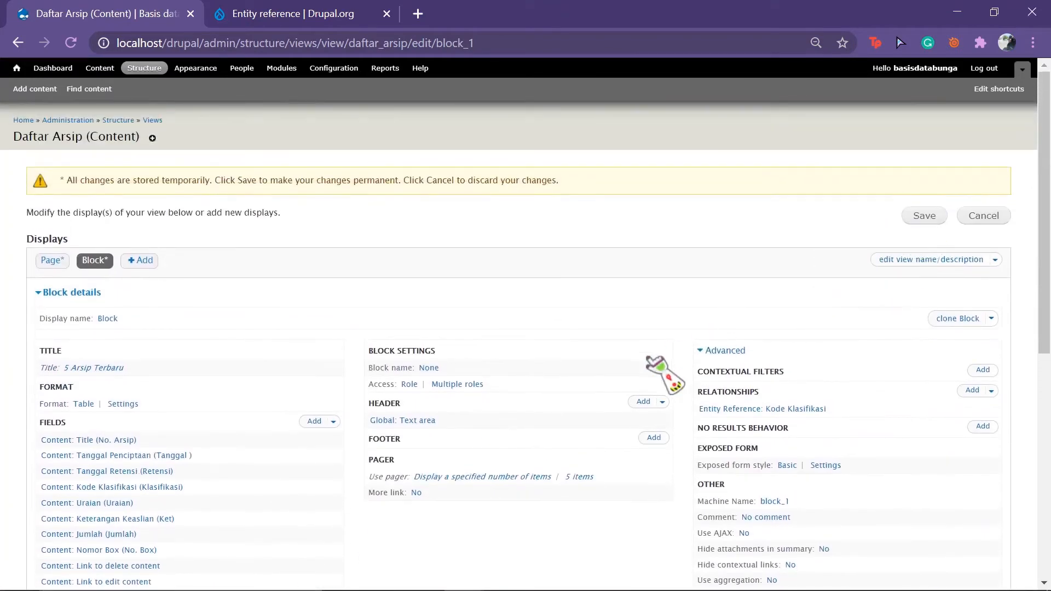
Check the configuration of the block's Content: Type filter criterion and close it without changes.
scroll(649, 359, down, 5)
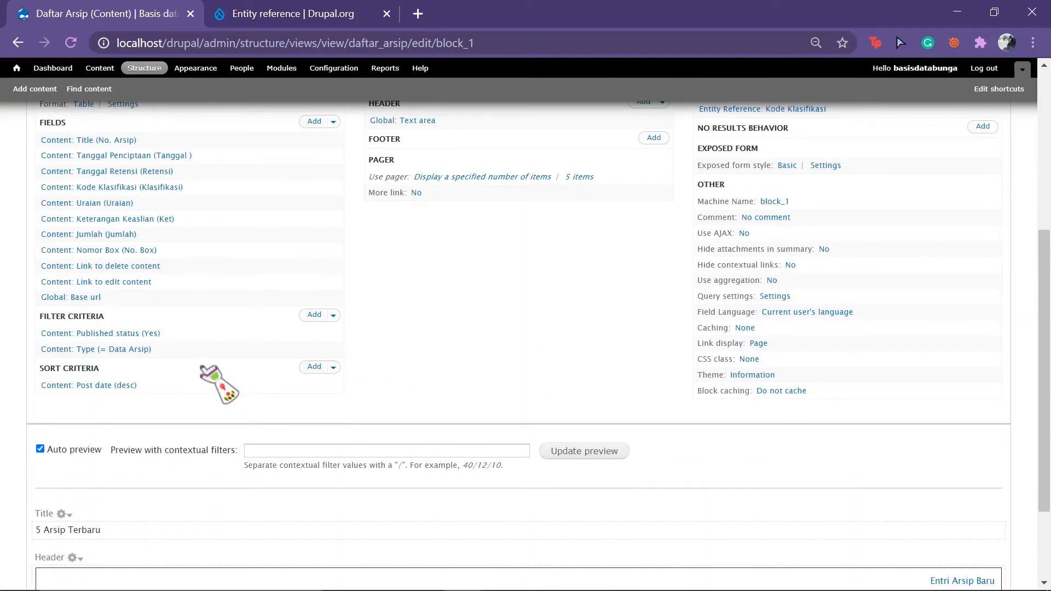
click(129, 349)
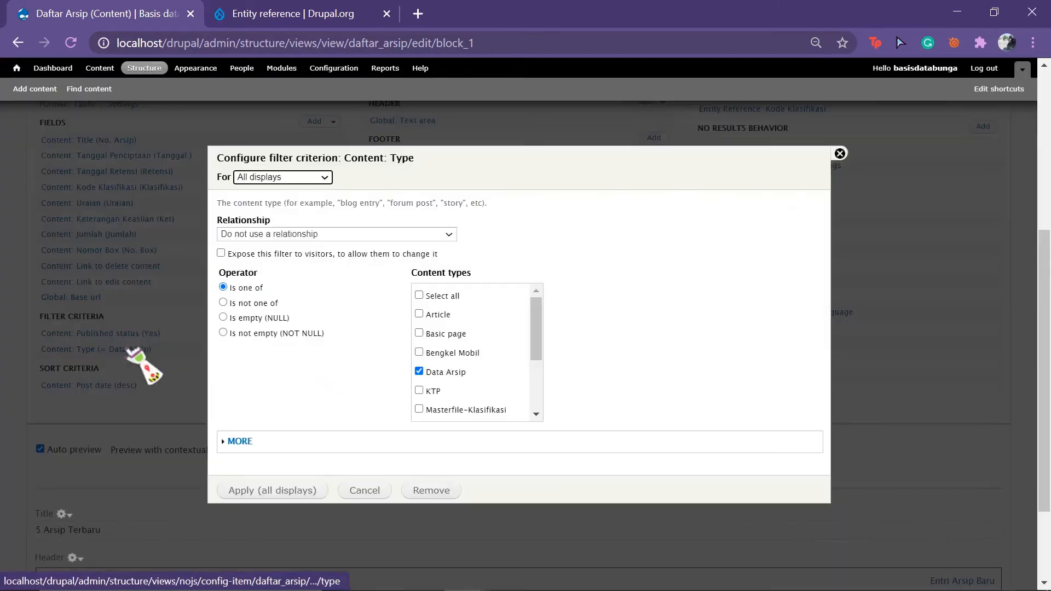
click(839, 153)
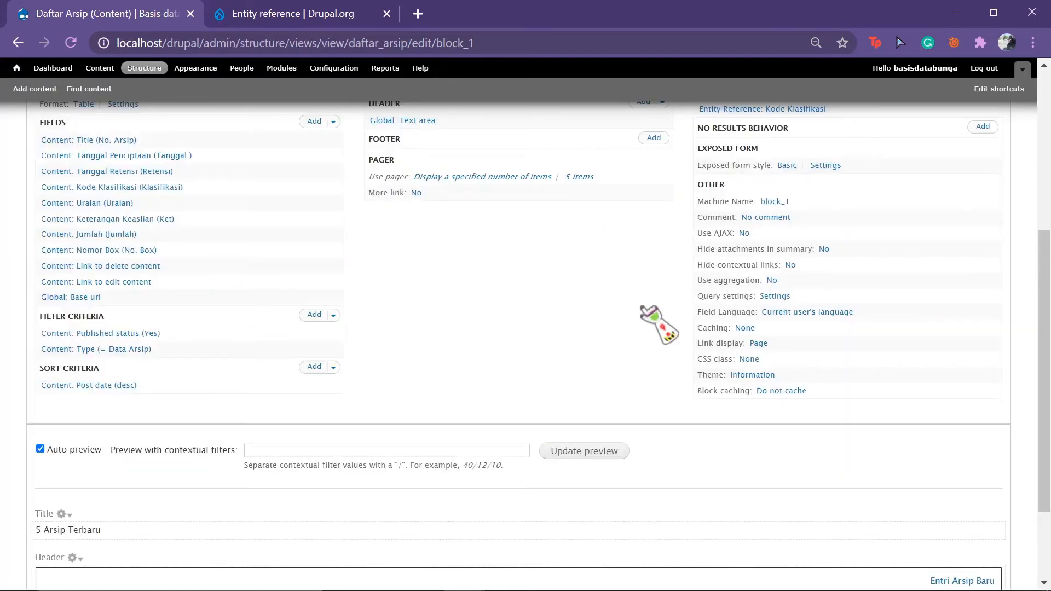
Save the Daftar Arsip view and review the Block display's preview.
scroll(660, 318, up, 5)
click(924, 216)
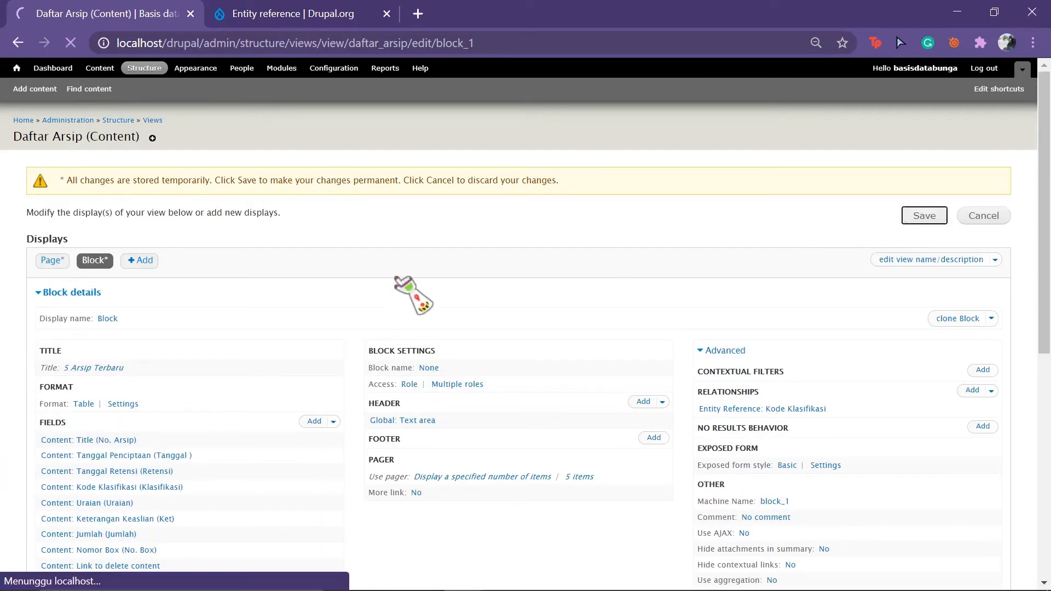
scroll(390, 268, down, 2)
scroll(389, 268, down, 6)
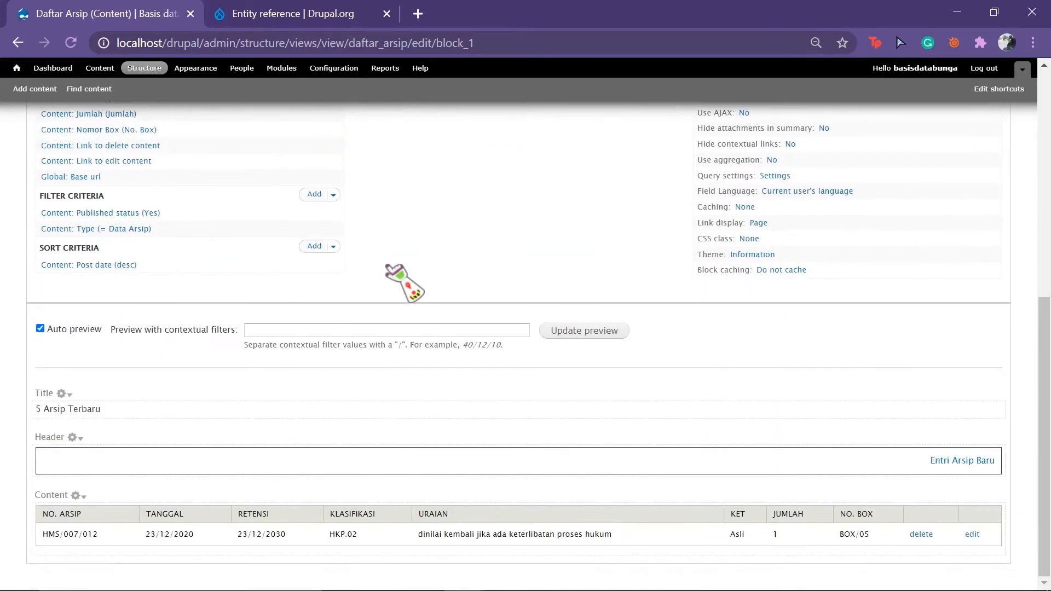
scroll(389, 268, up, 8)
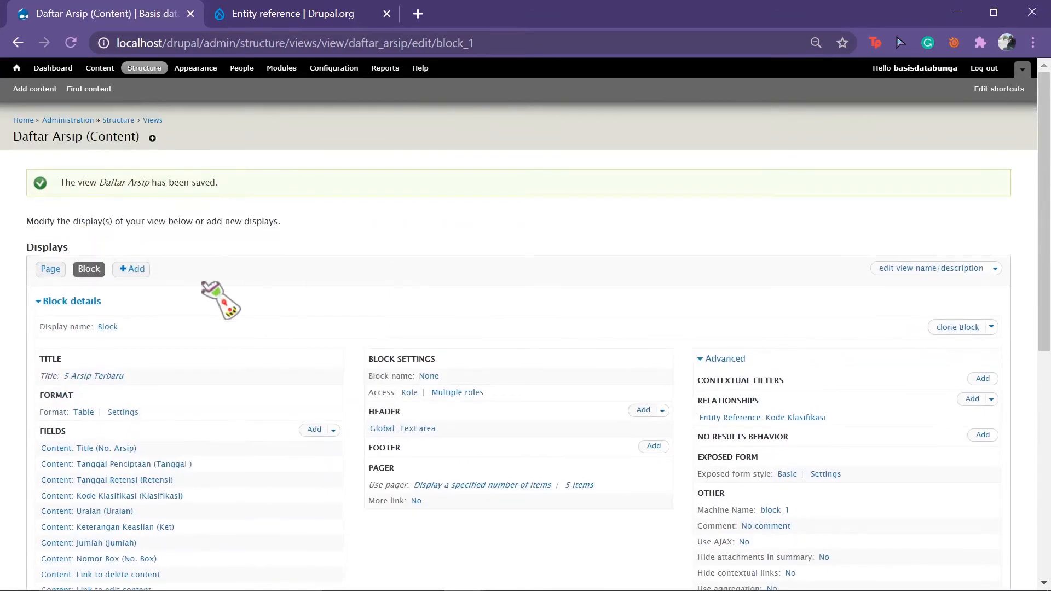
Examine the Page display's settings and preview in the saved view.
click(48, 268)
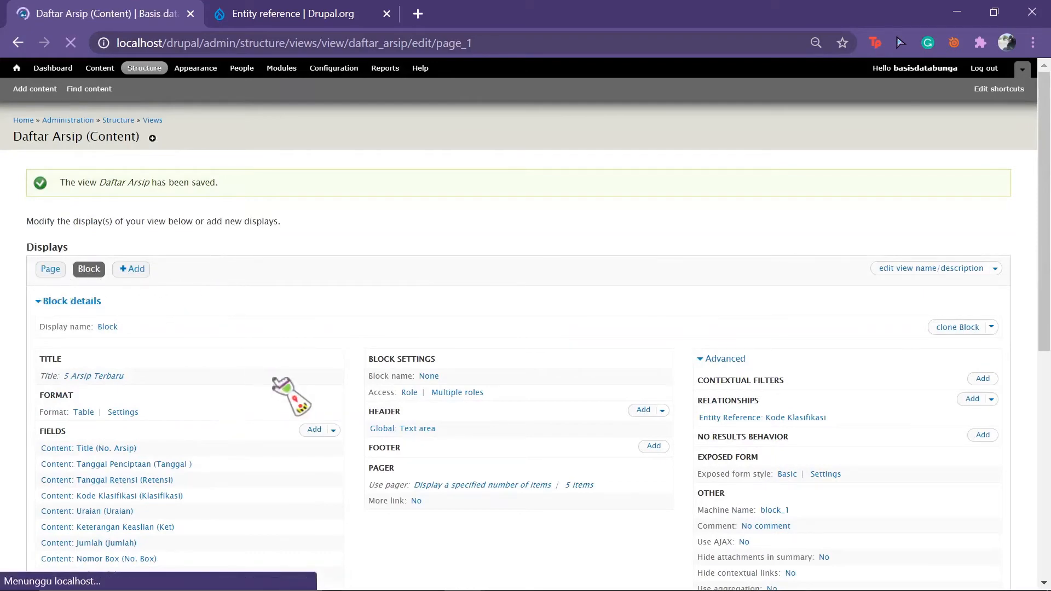
scroll(287, 335, down, 8)
scroll(290, 397, up, 7)
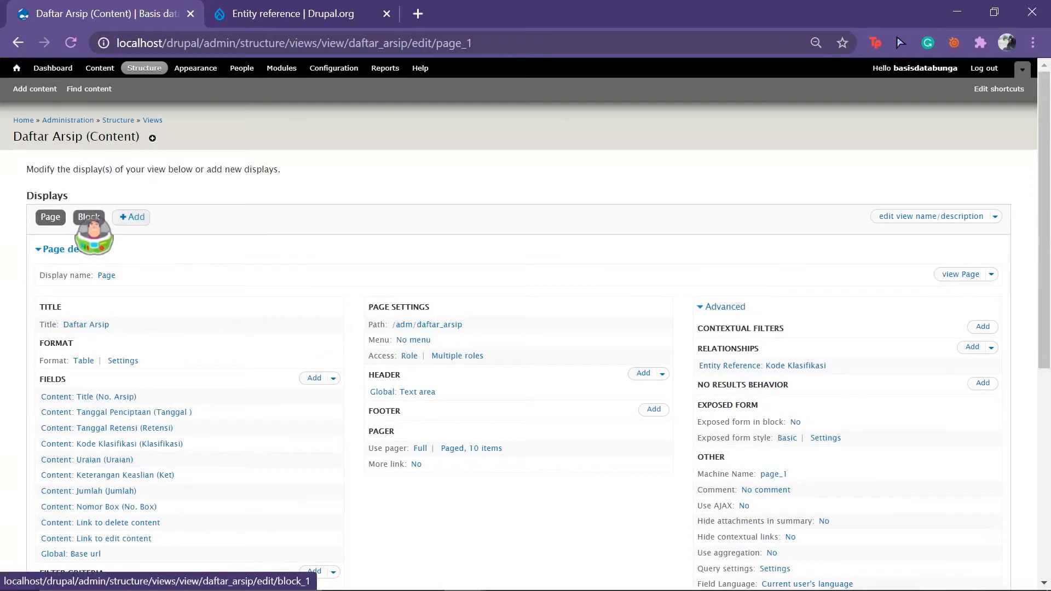
Add the Content: Uraian (field_ars_uraian) filter criterion for all displays from the Block display, leaving its value empty and closing its configuration.
click(89, 217)
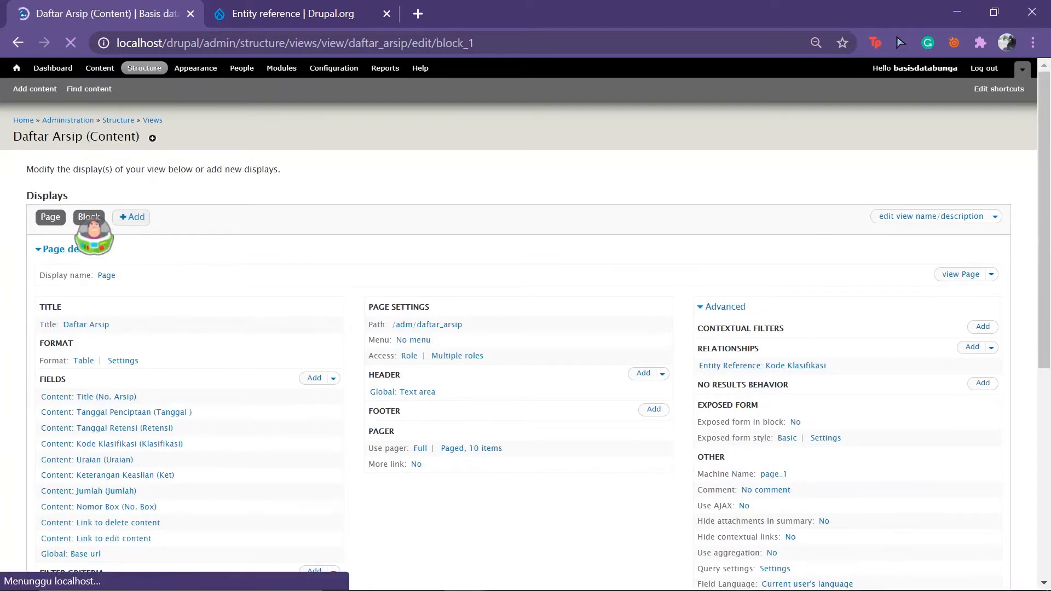
scroll(263, 492, down, 2)
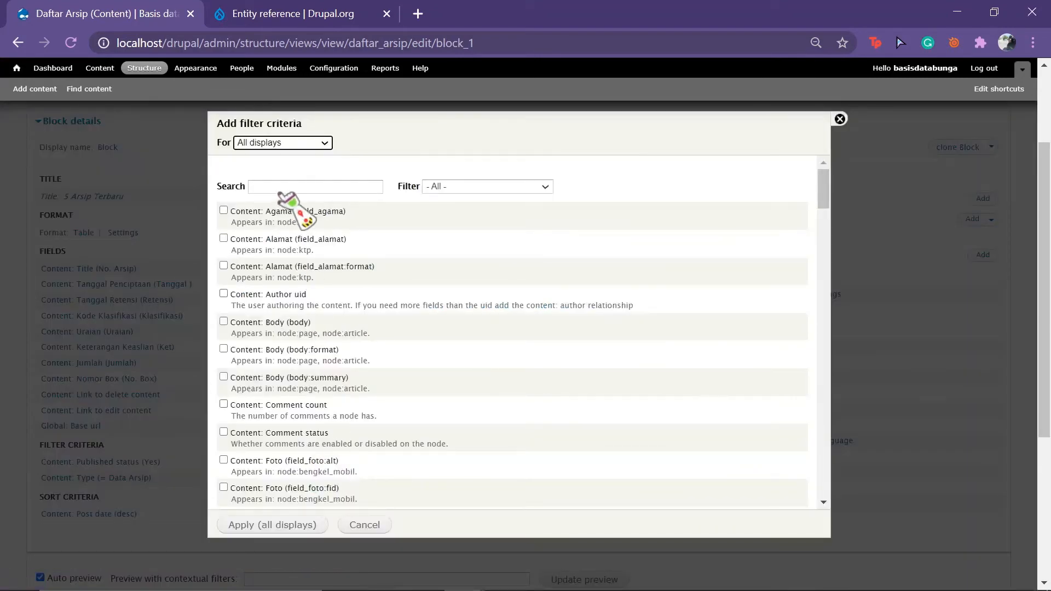
click(285, 188)
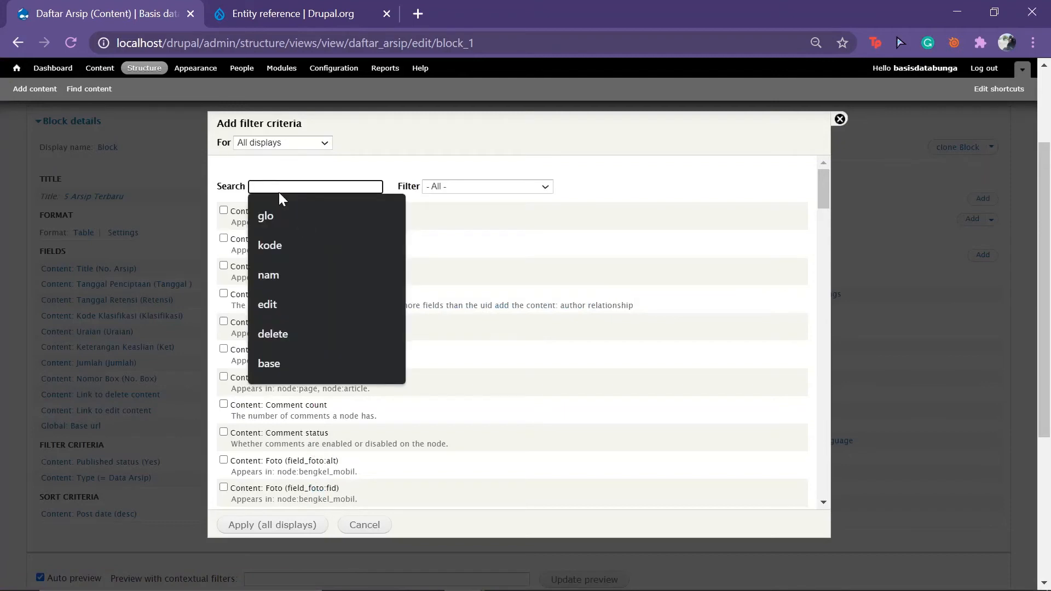
text(k)
key(BackSpace)
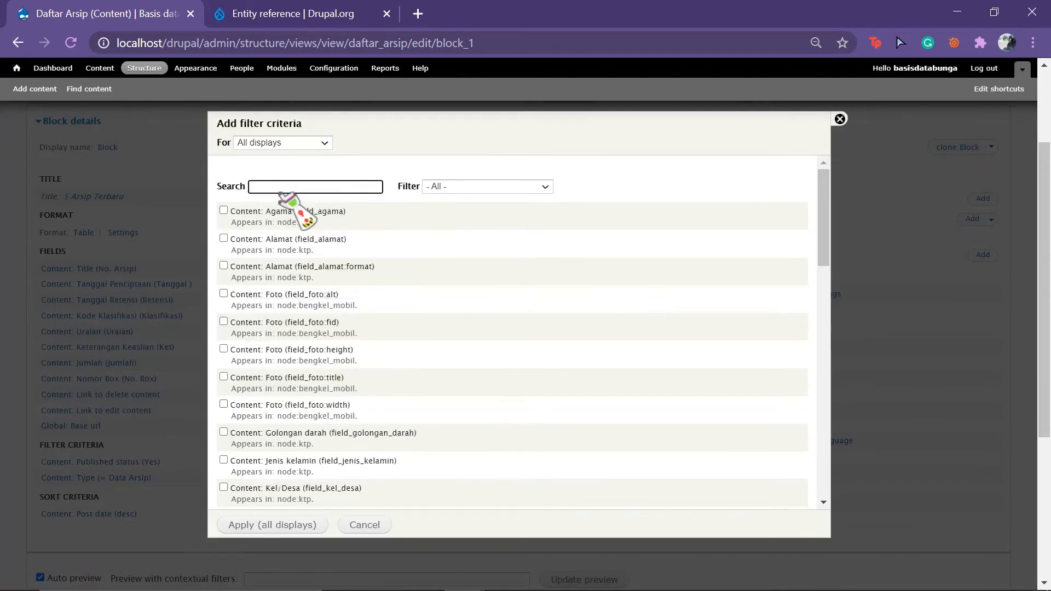
text(ur)
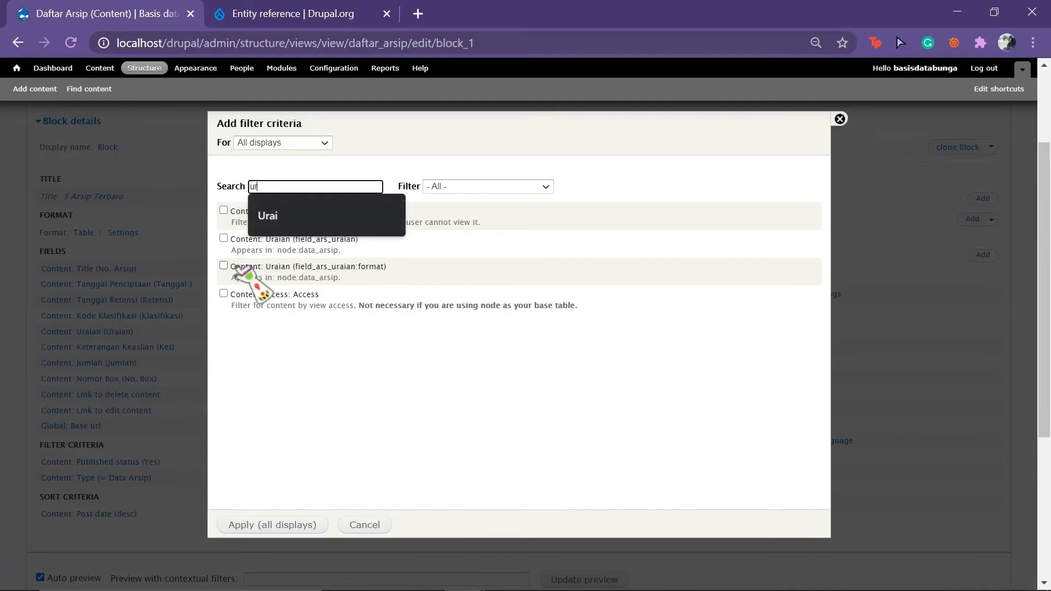
click(224, 239)
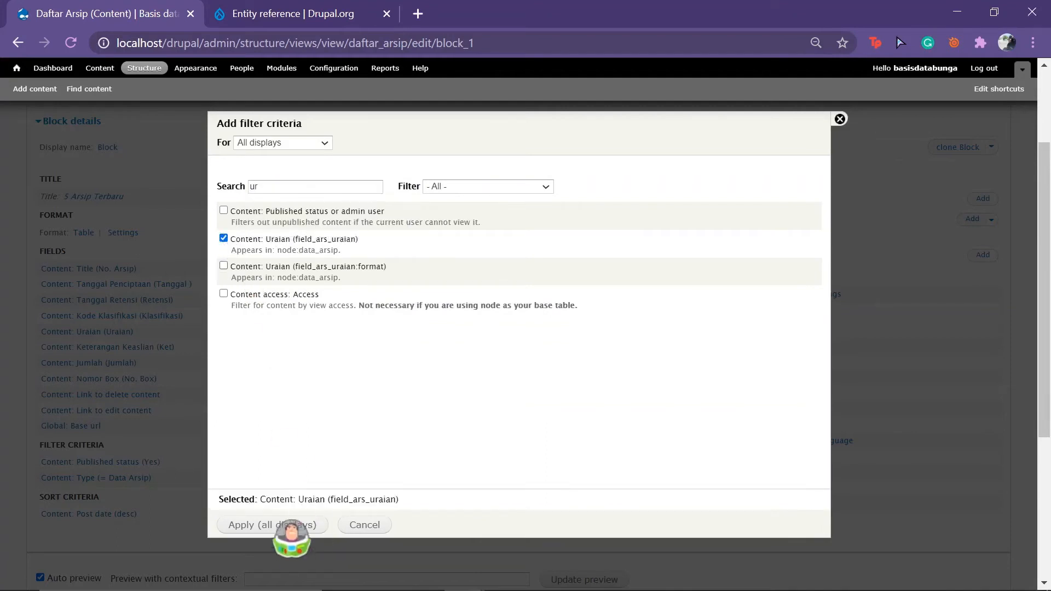
click(290, 525)
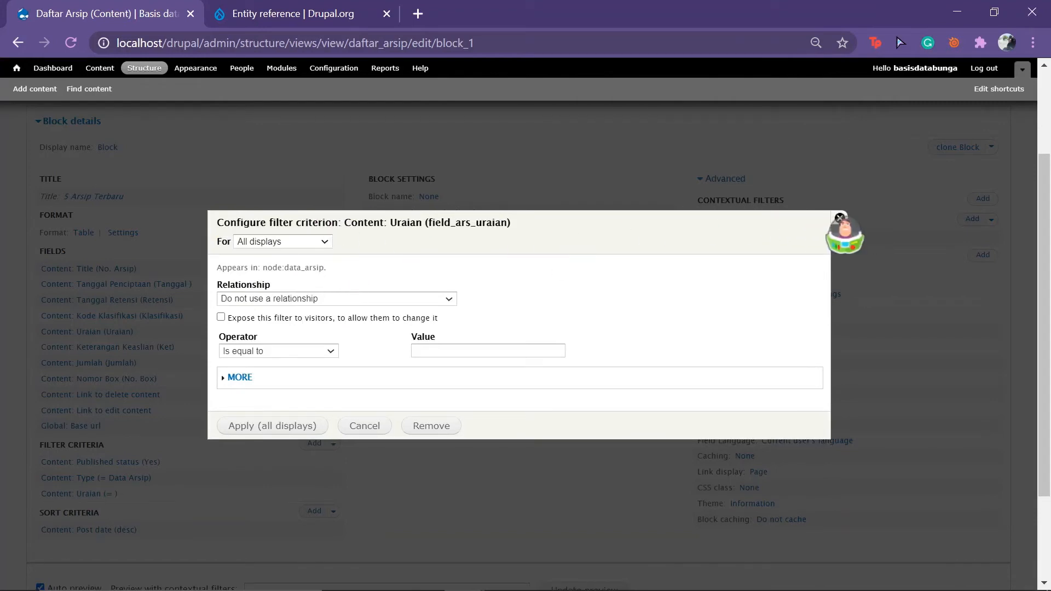
click(840, 218)
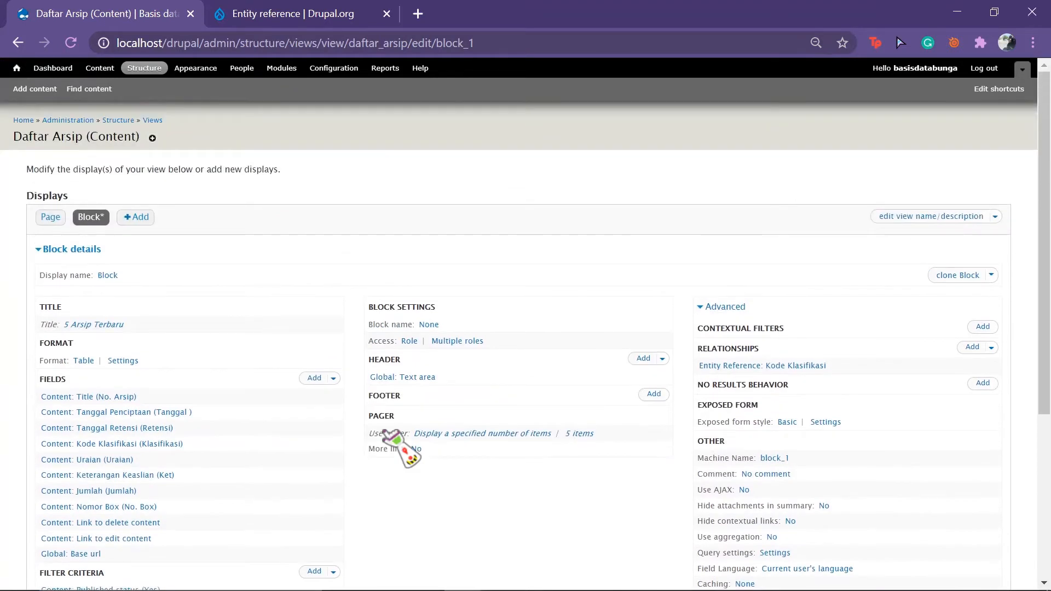
Rename the Block display as "5 Arsip Terbaru" and save the view.
click(108, 276)
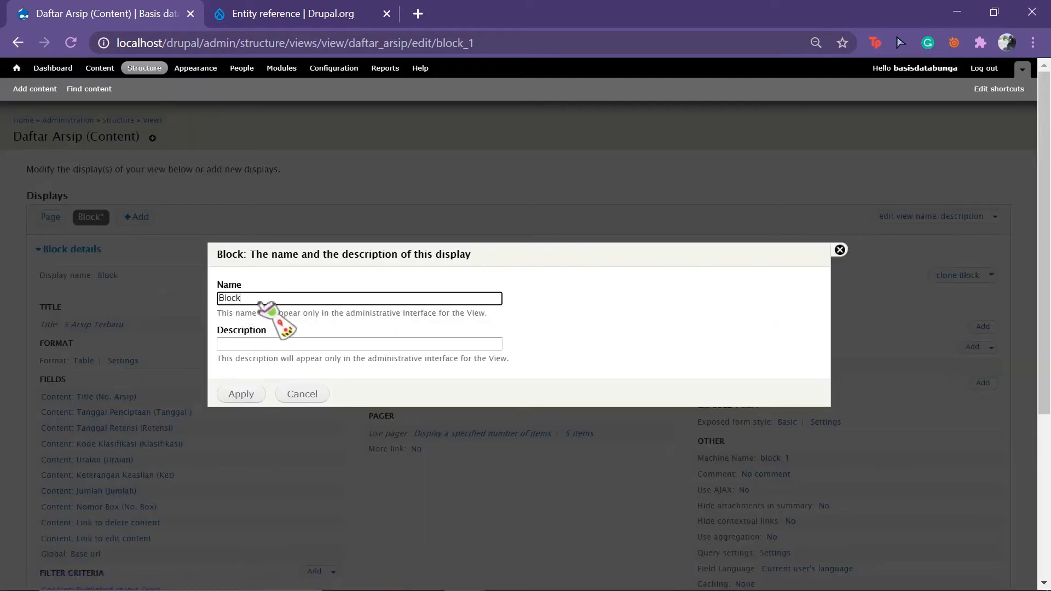
drag(265, 301, 216, 298)
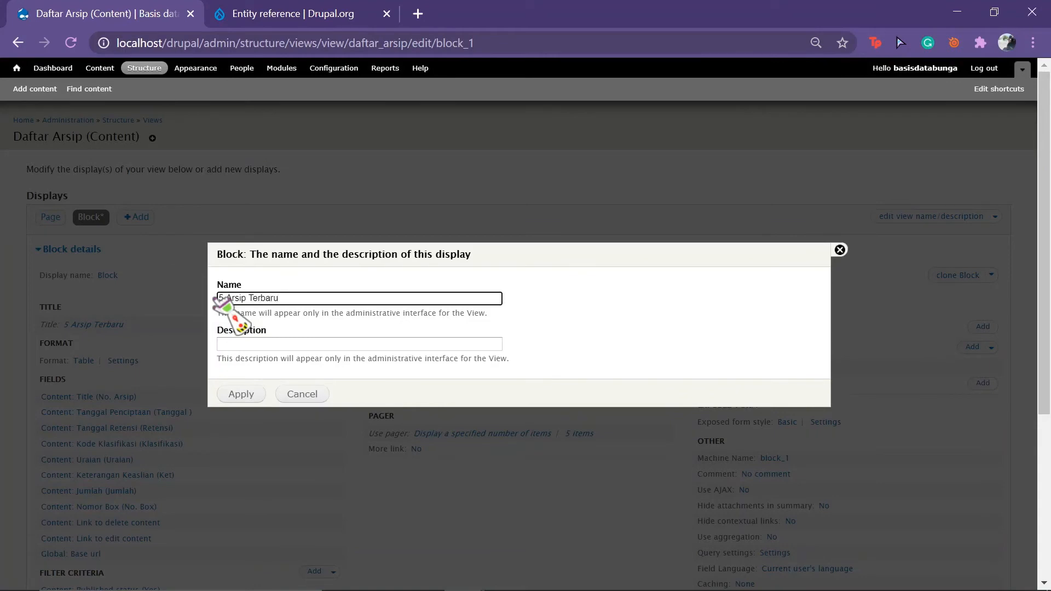
text(5 Arsip Terbaru)
click(240, 395)
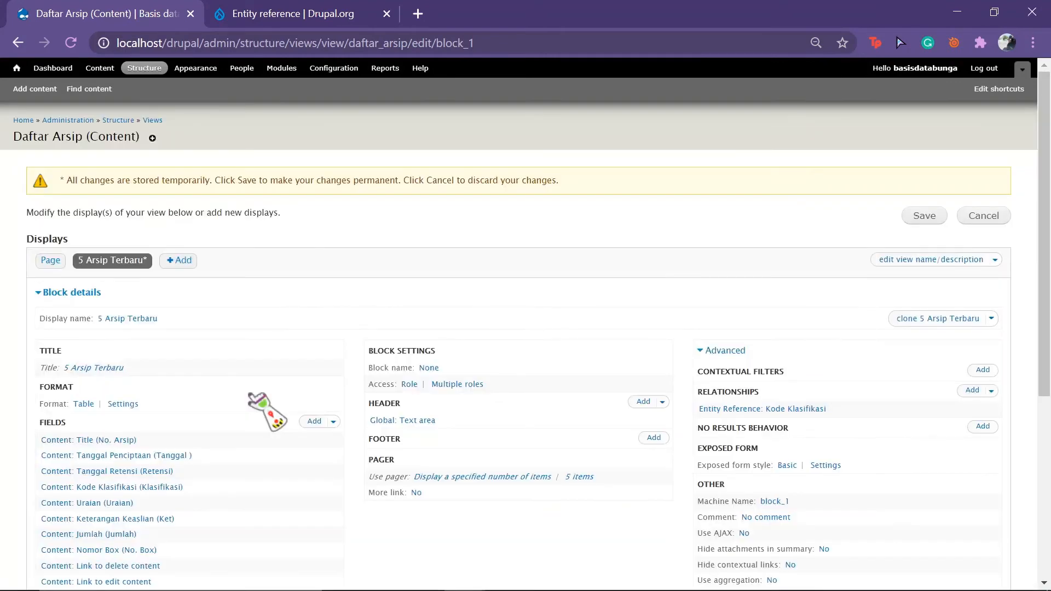
click(917, 218)
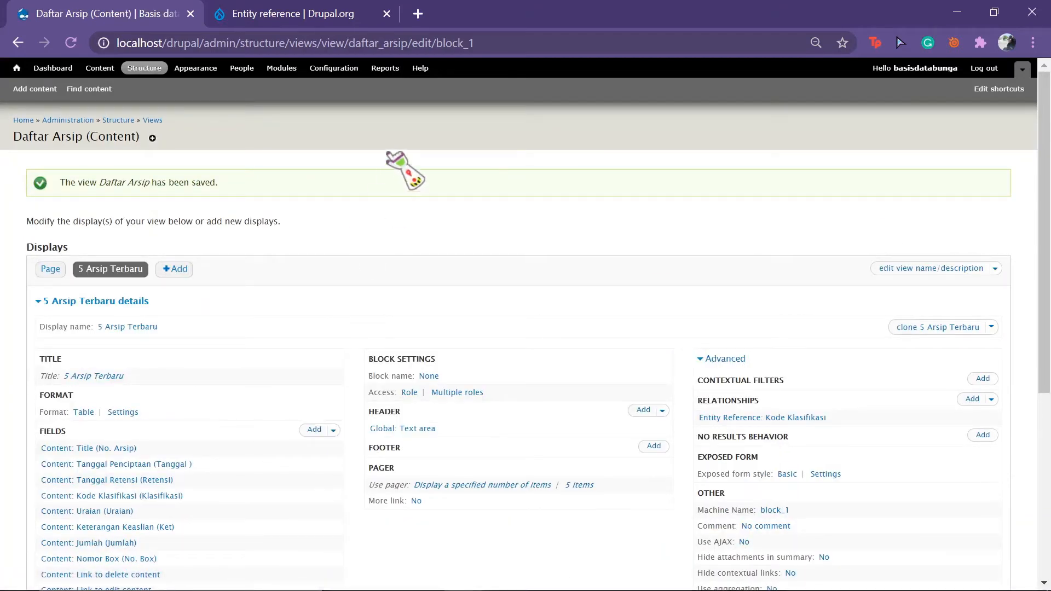
scroll(390, 155, down, 1)
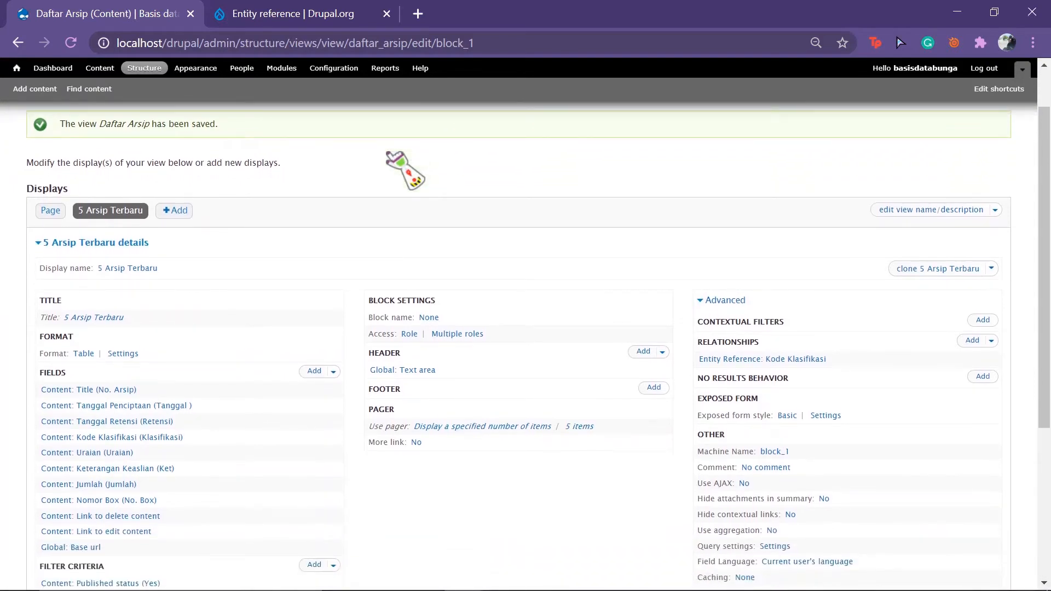
scroll(390, 156, up, 1)
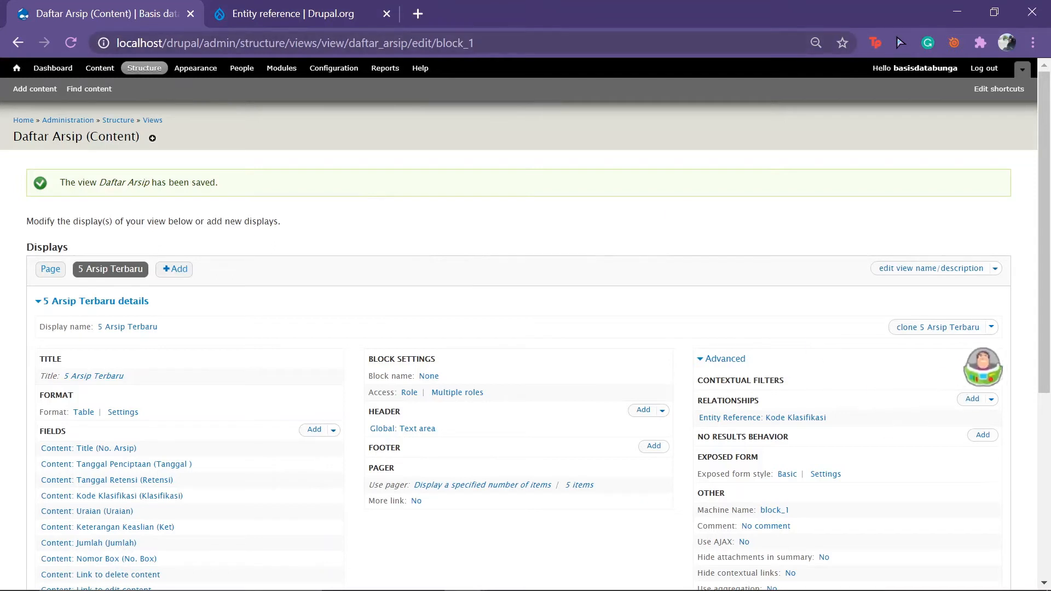
click(991, 328)
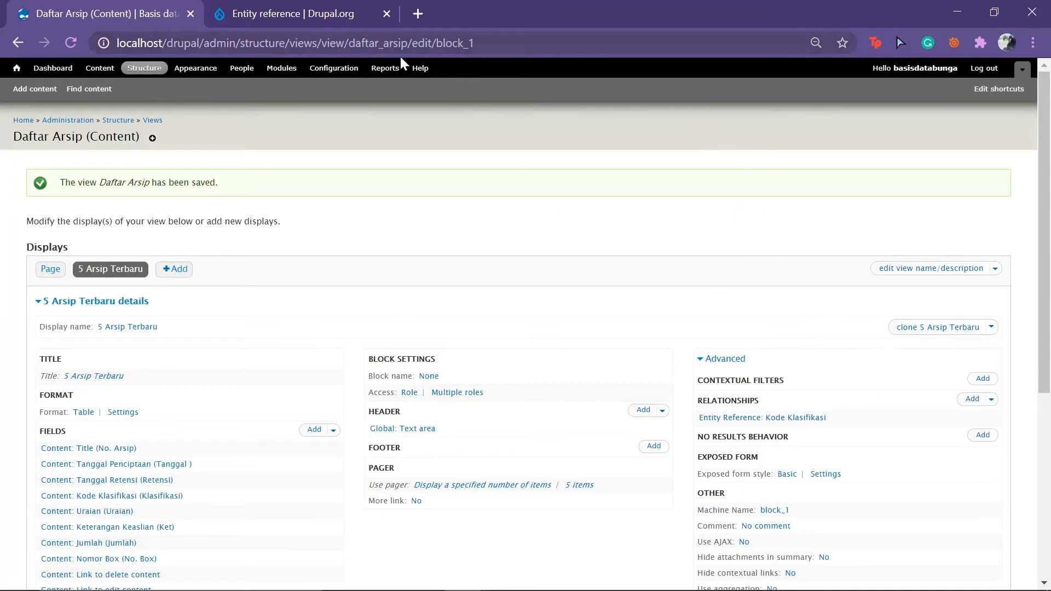
Open the view's edit address in a new browser tab and go from there to the Blocks administration page.
click(461, 45)
key(ctrl+c)
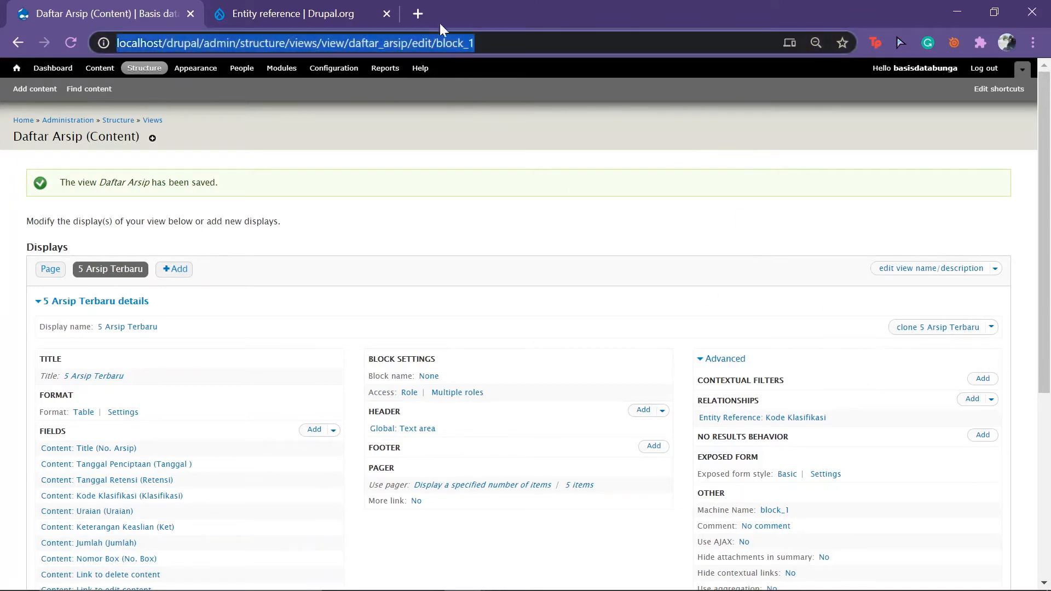
click(409, 9)
key(ctrl+v)
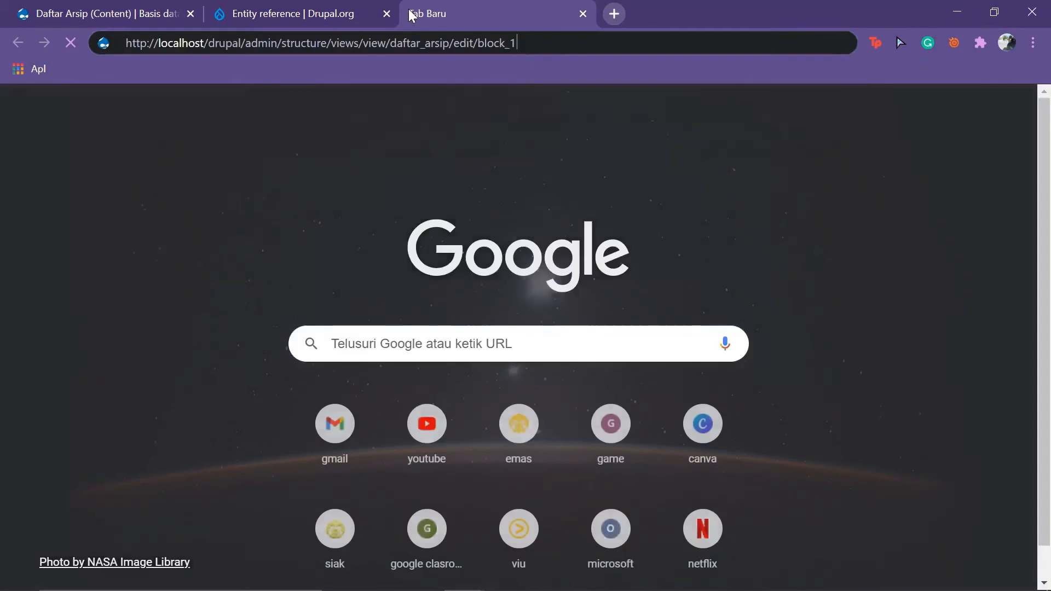
key(Return)
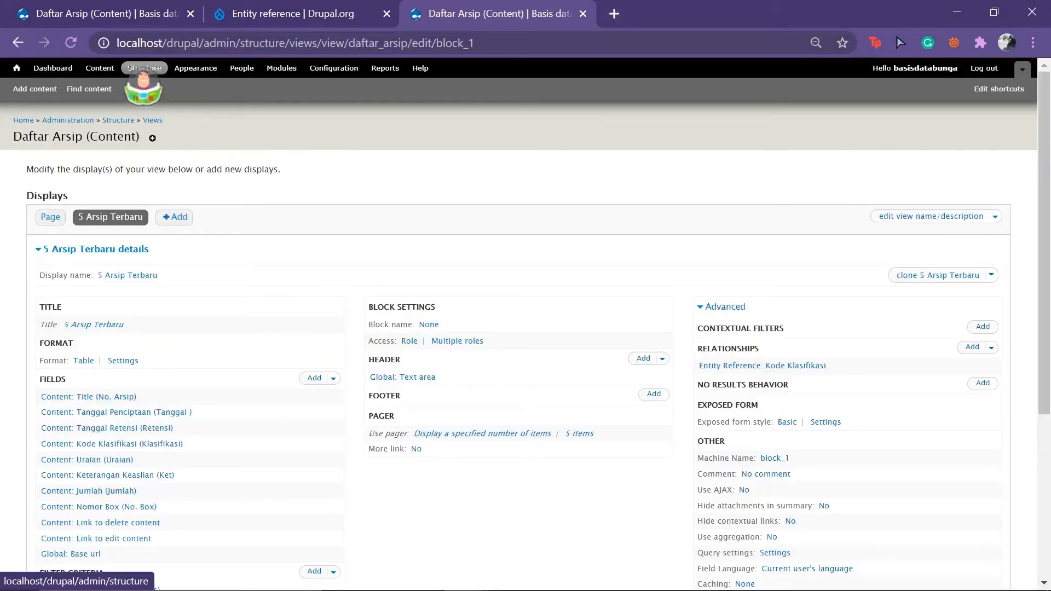
click(144, 68)
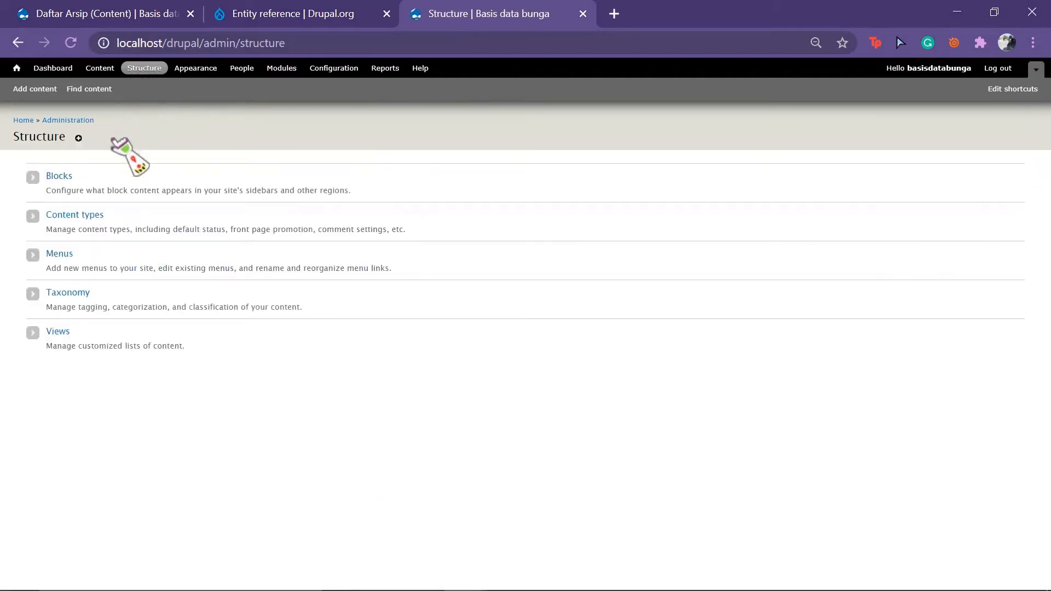
click(57, 176)
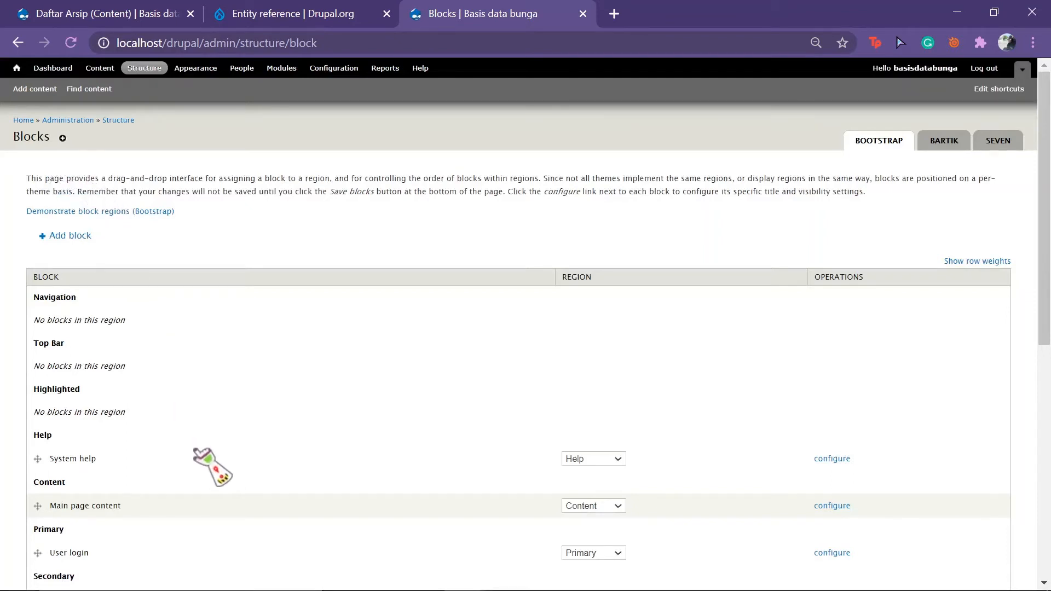
Assign the "View: Daftar Arsip: 5 Arsip Terbaru" block to the Content region and save the block layout.
scroll(212, 466, down, 5)
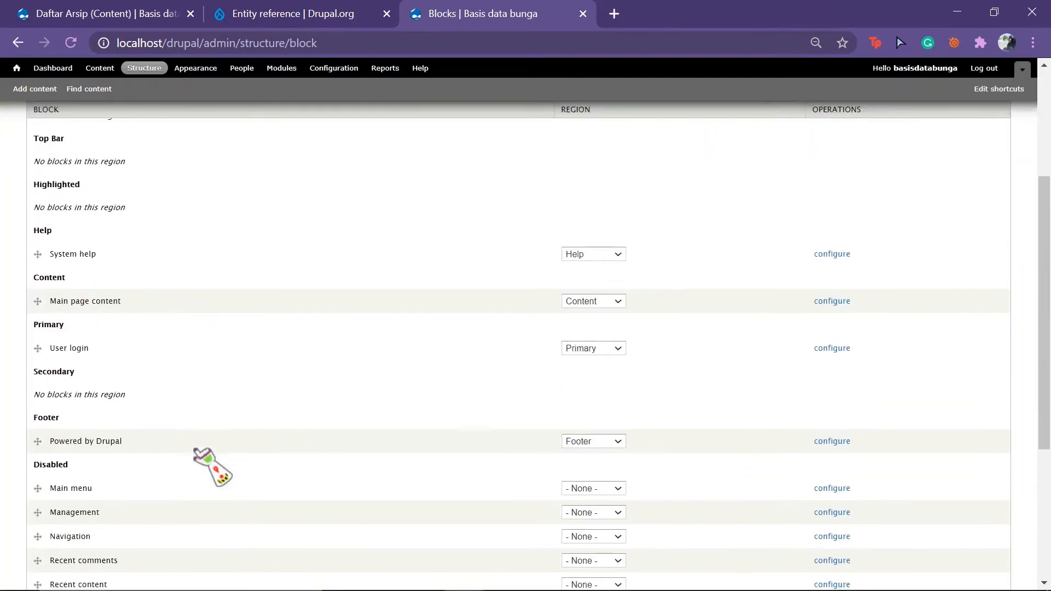
scroll(213, 467, down, 4)
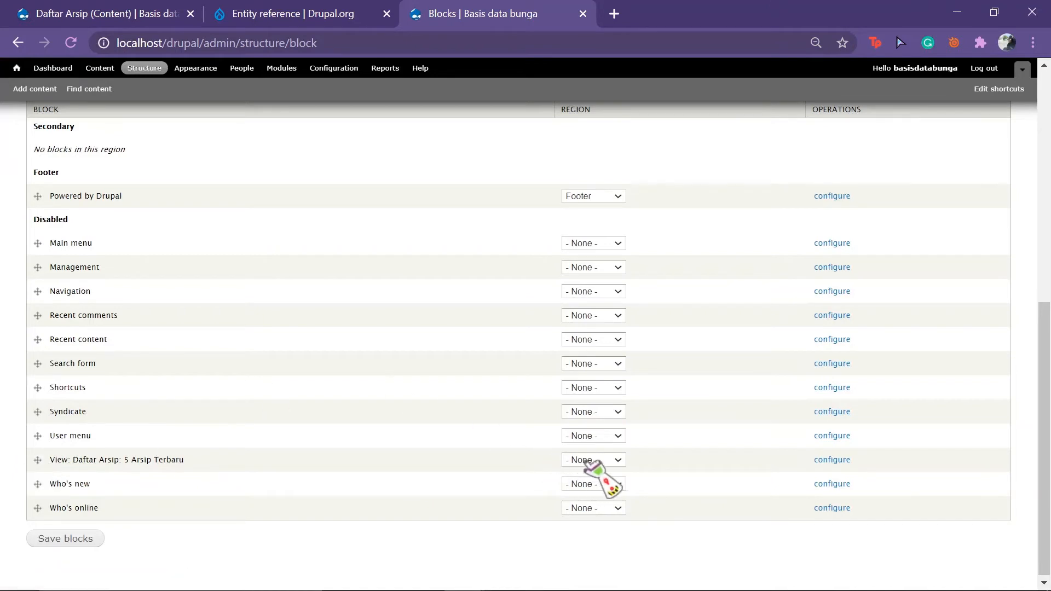
click(606, 459)
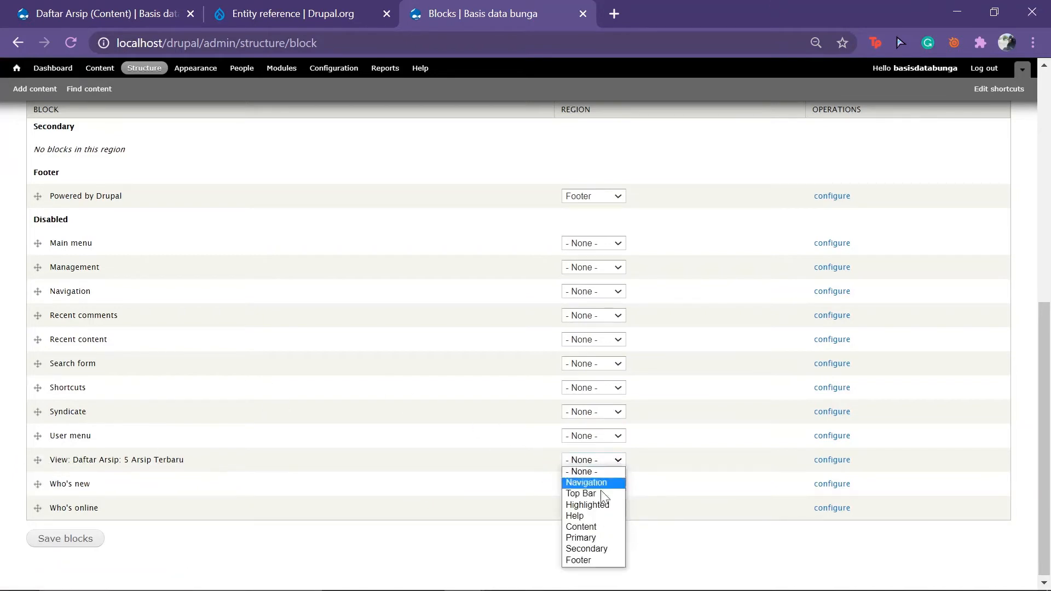
click(601, 528)
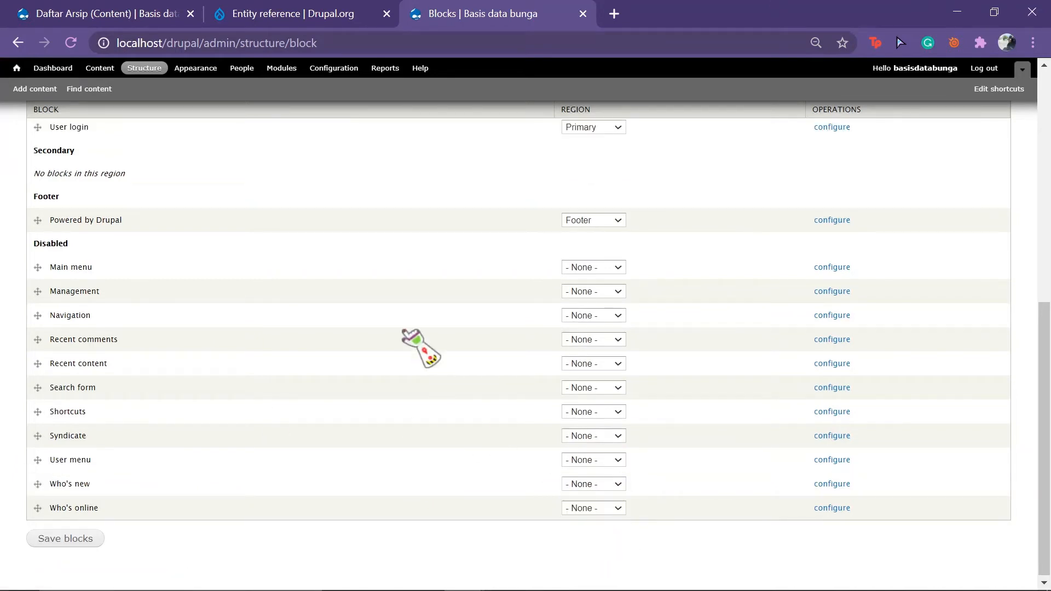
scroll(405, 332, up, 6)
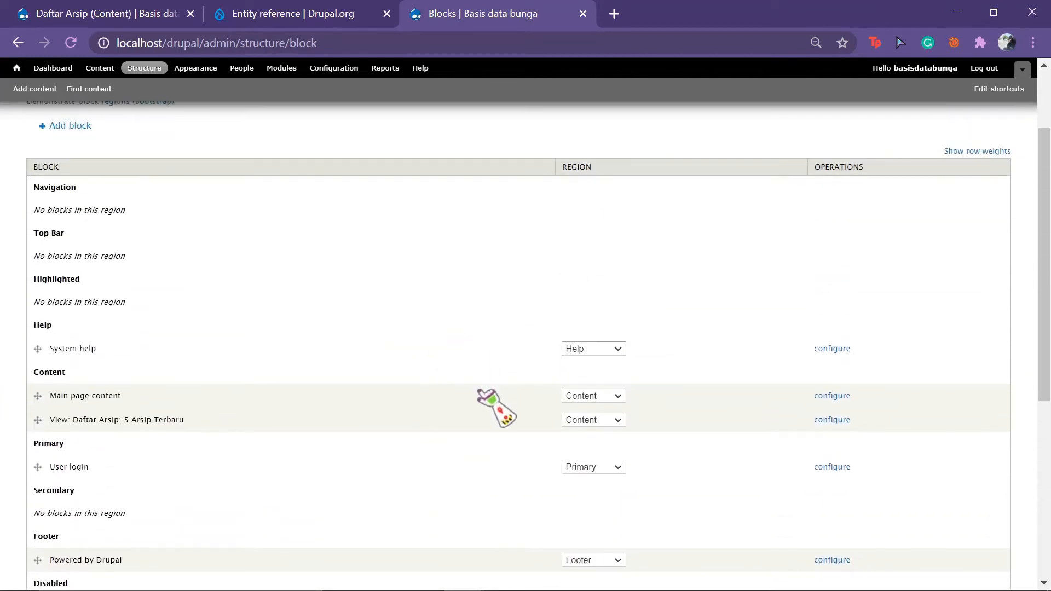
scroll(487, 397, up, 1)
scroll(481, 393, down, 1)
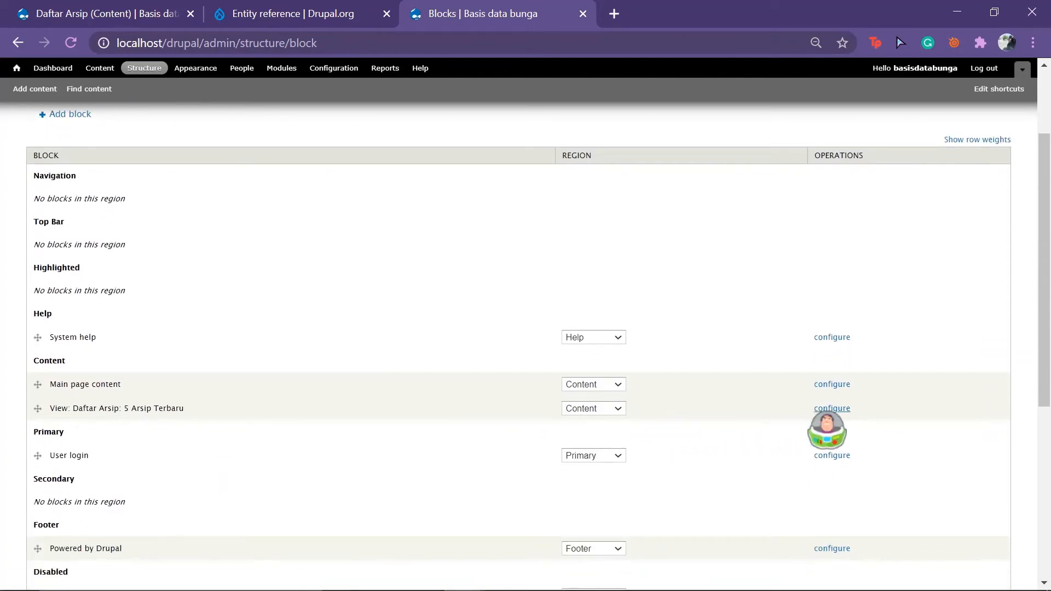
scroll(826, 430, down, 8)
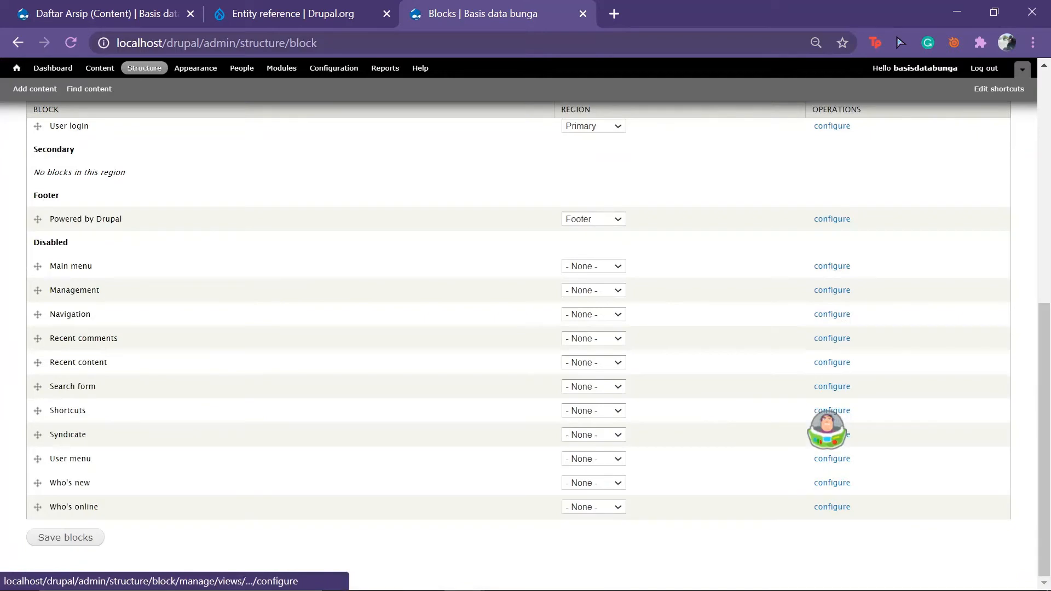
click(80, 537)
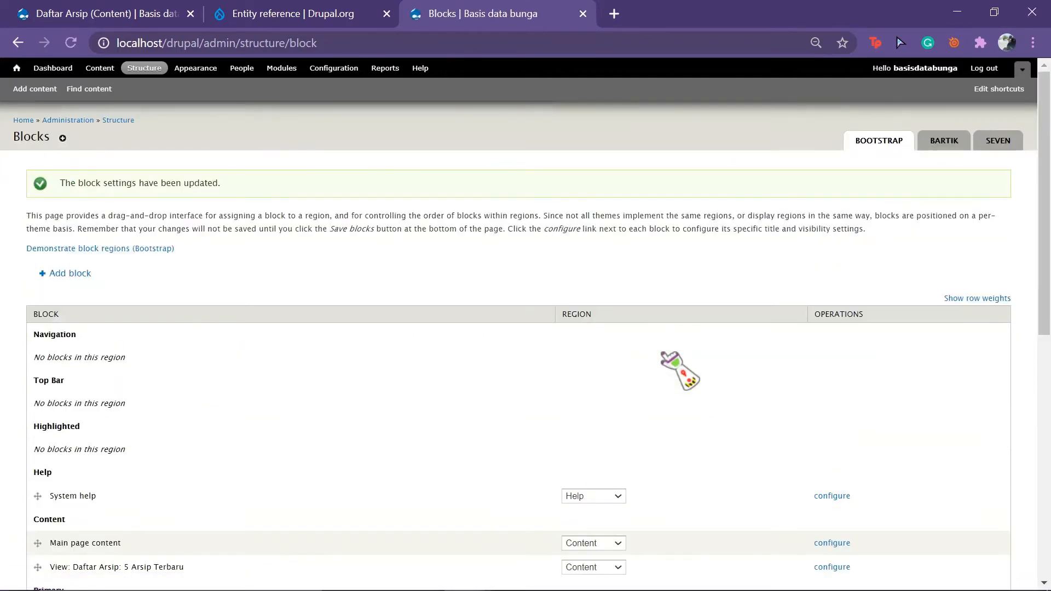
Configure the 5 Arsip Terbaru block to show on only the listed pages, enter "frontpage" as the path, and save it.
scroll(670, 364, down, 5)
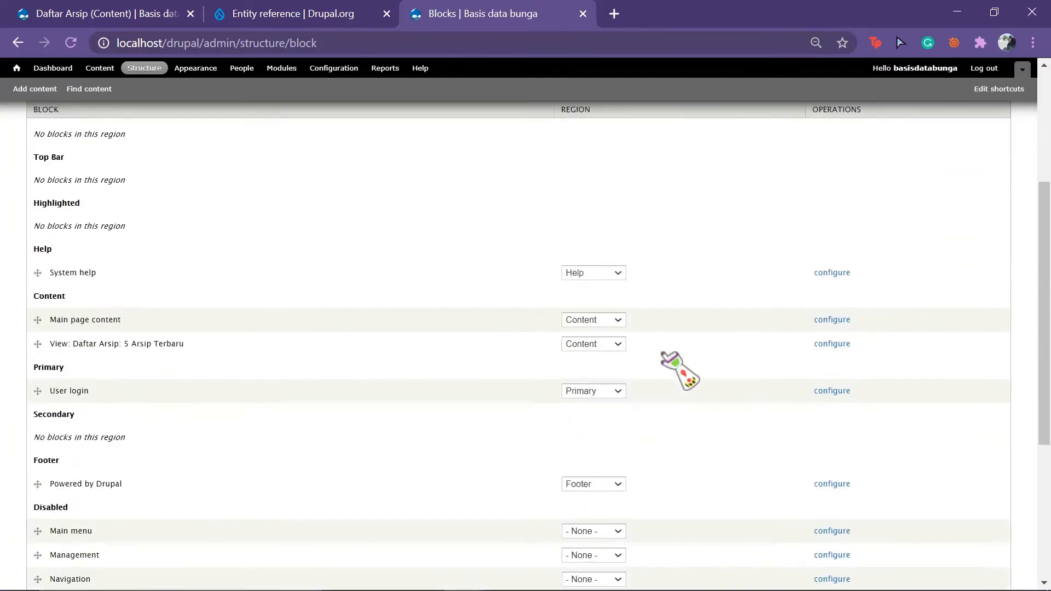
click(840, 346)
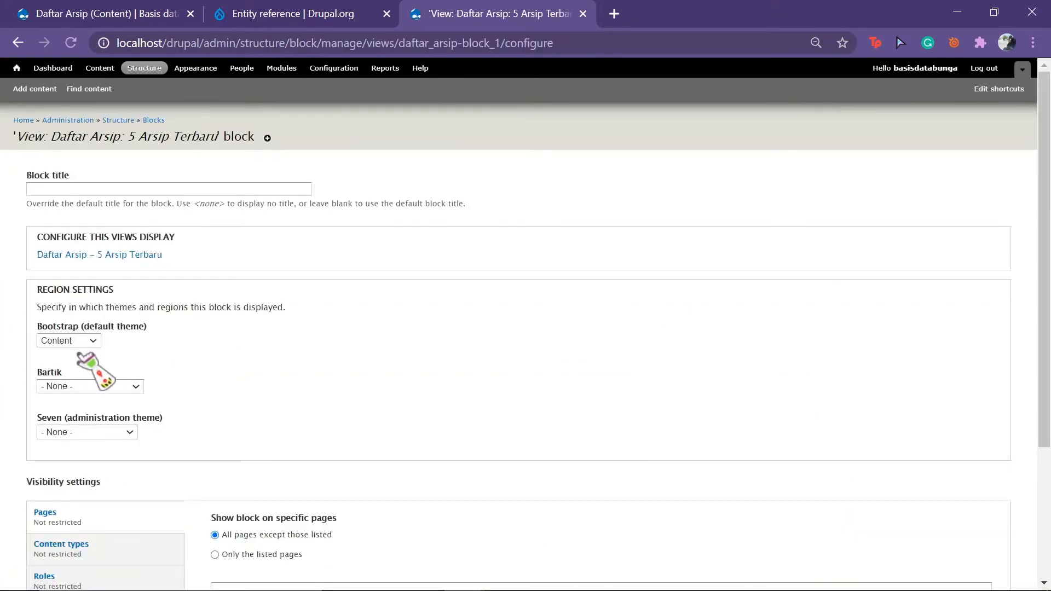
scroll(87, 368, down, 3)
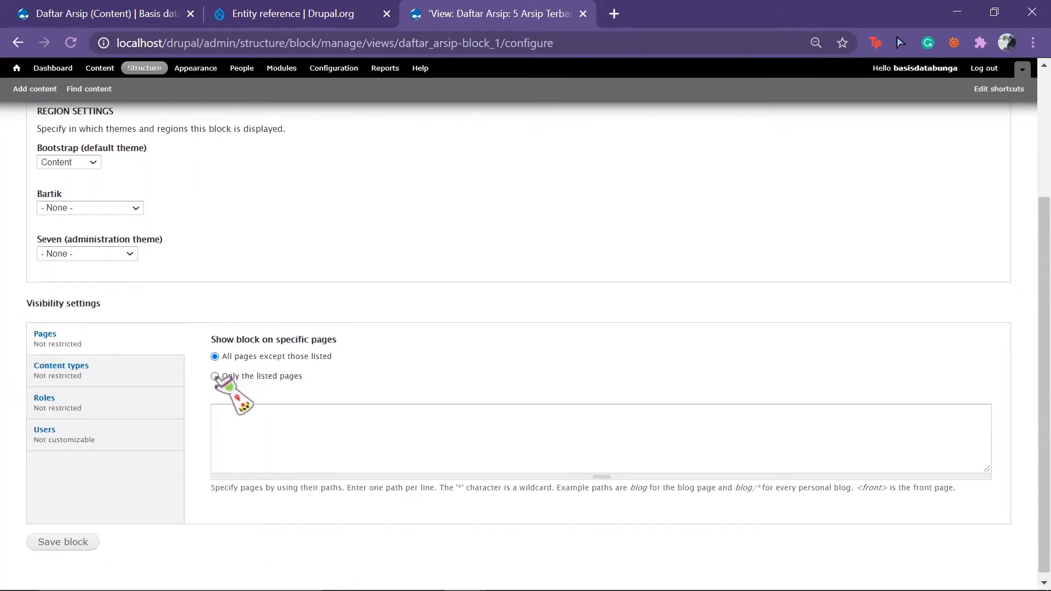
click(243, 425)
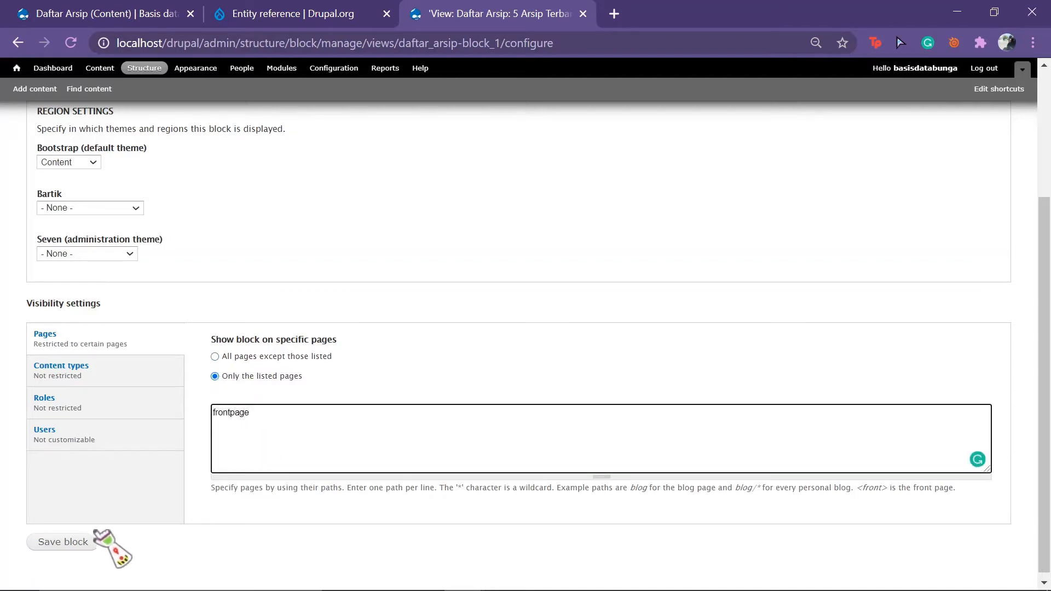
click(55, 542)
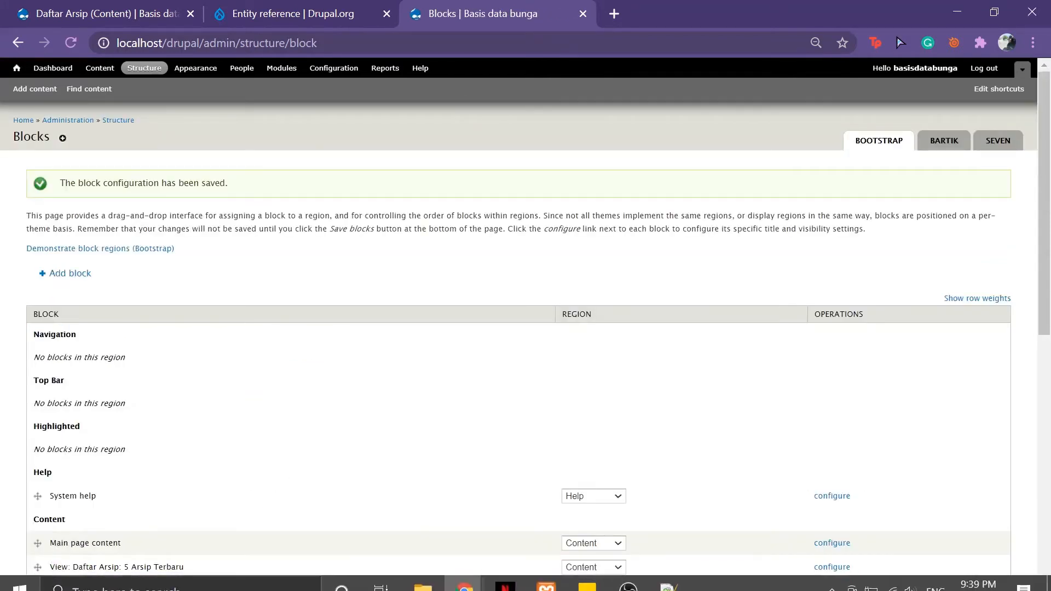
Switch to the other browser window and reload the site's front page to check for the 5 Arsip Terbaru block.
click(452, 575)
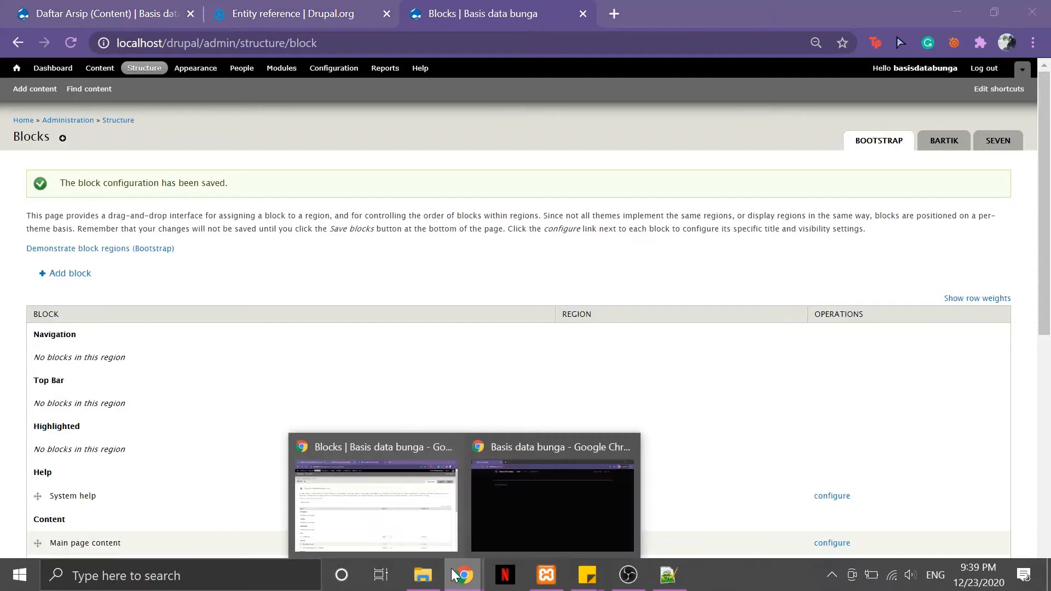
click(484, 501)
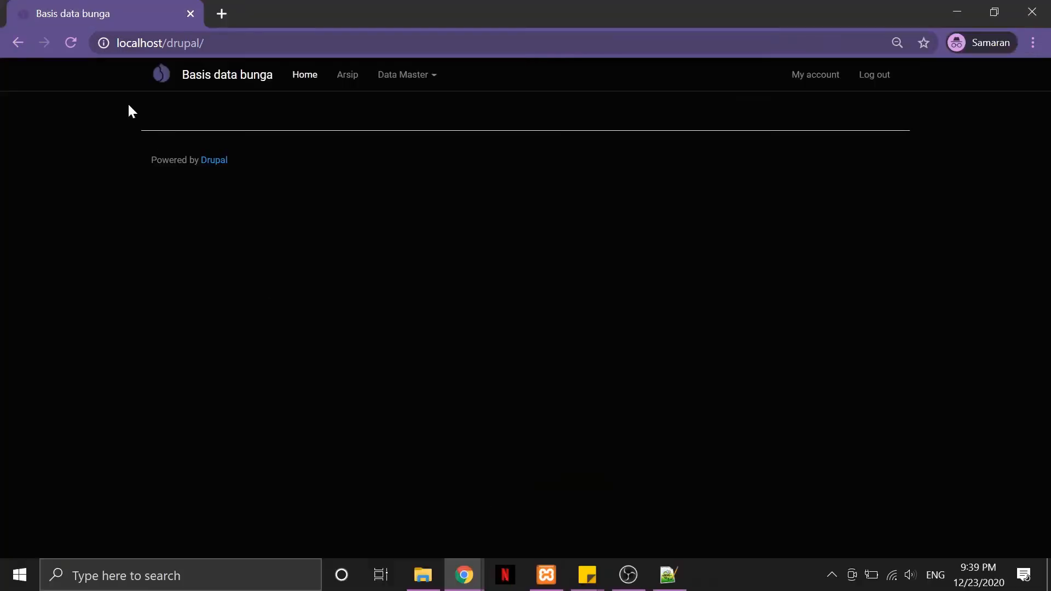
click(72, 44)
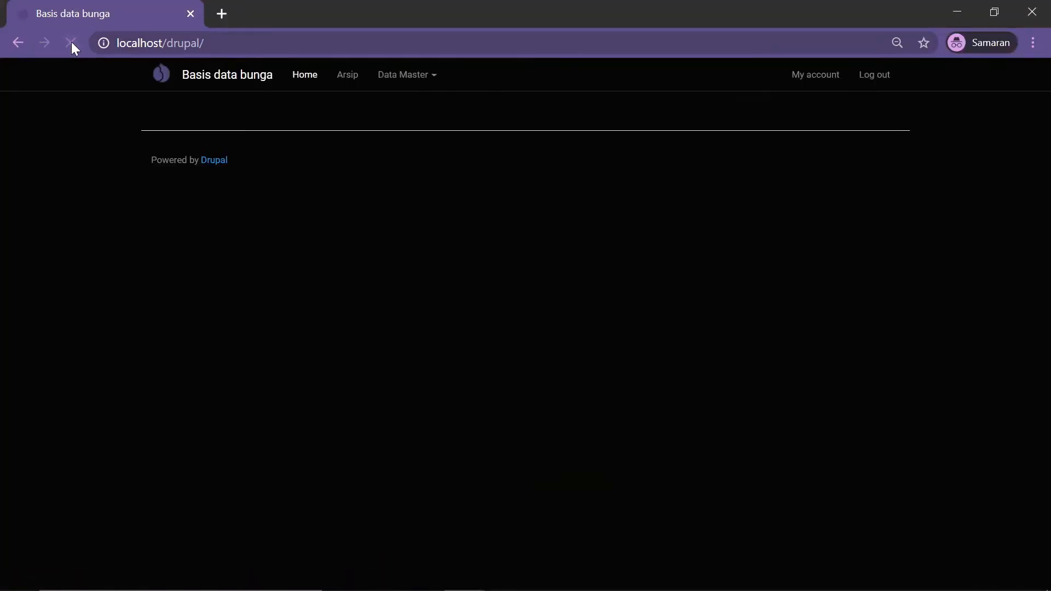
click(72, 44)
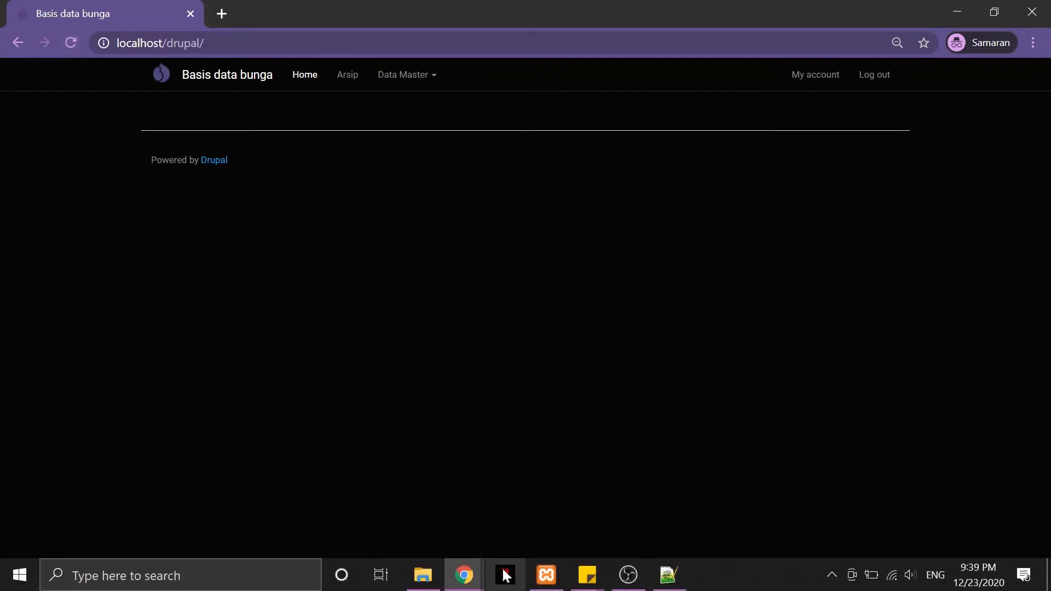
Return to the administration window, reload the Daftar Arsip view's edit page and look at the display types that can be added.
mouse_move(472, 579)
click(376, 506)
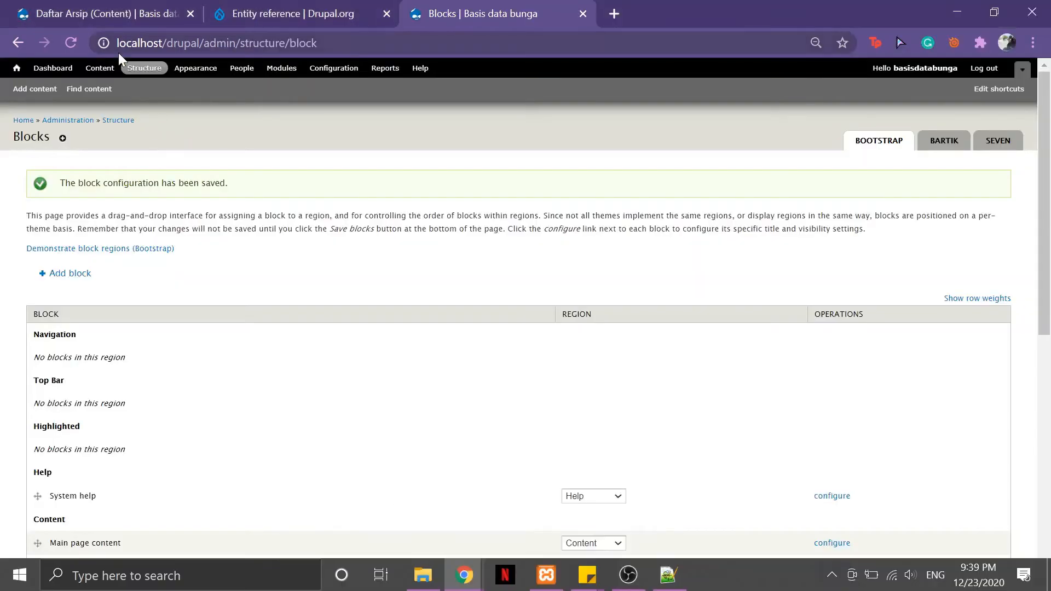
click(113, 6)
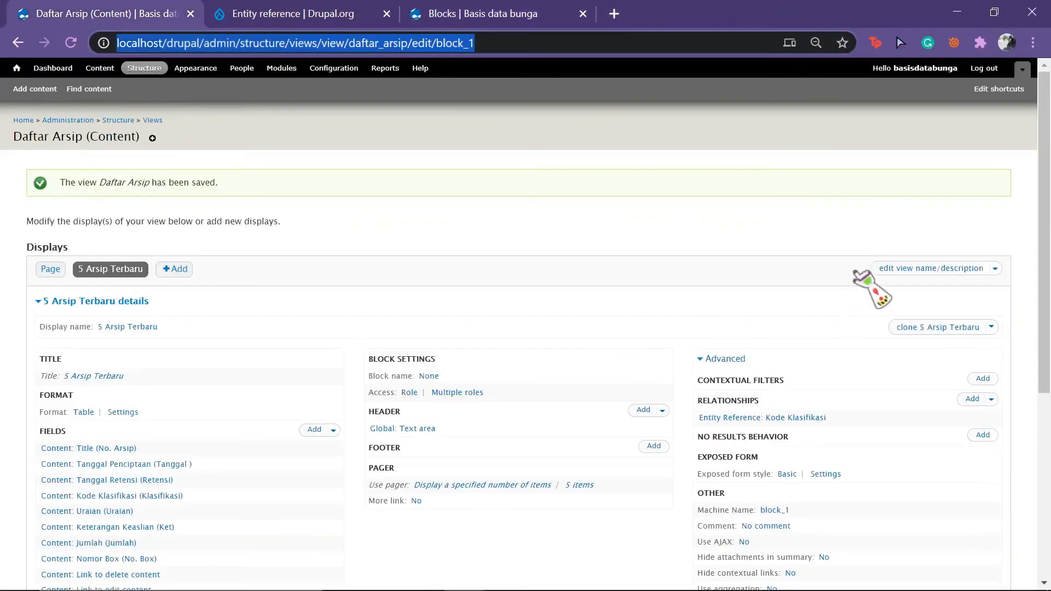
click(77, 40)
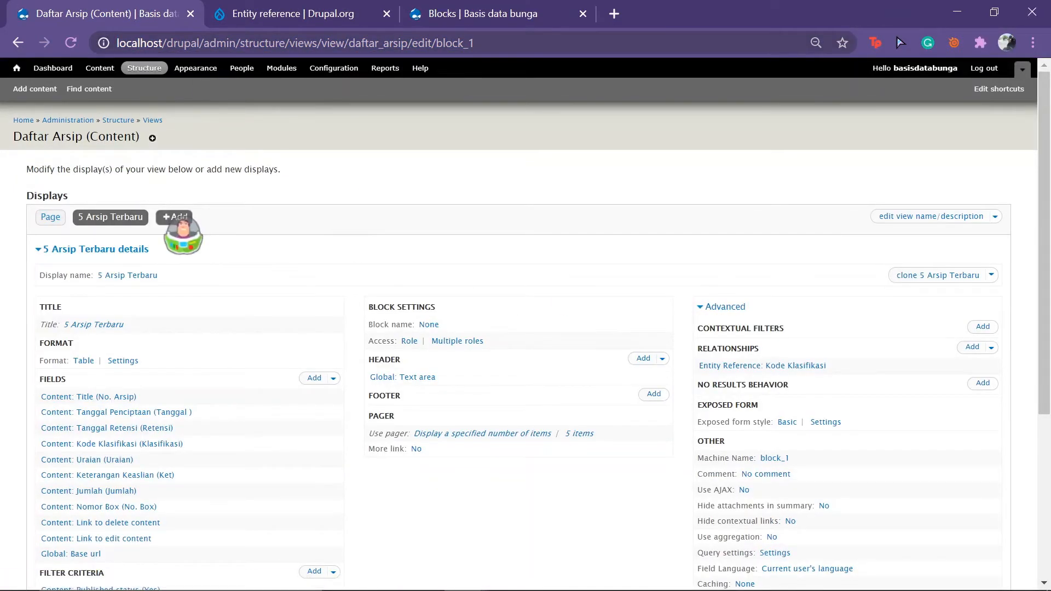
click(174, 218)
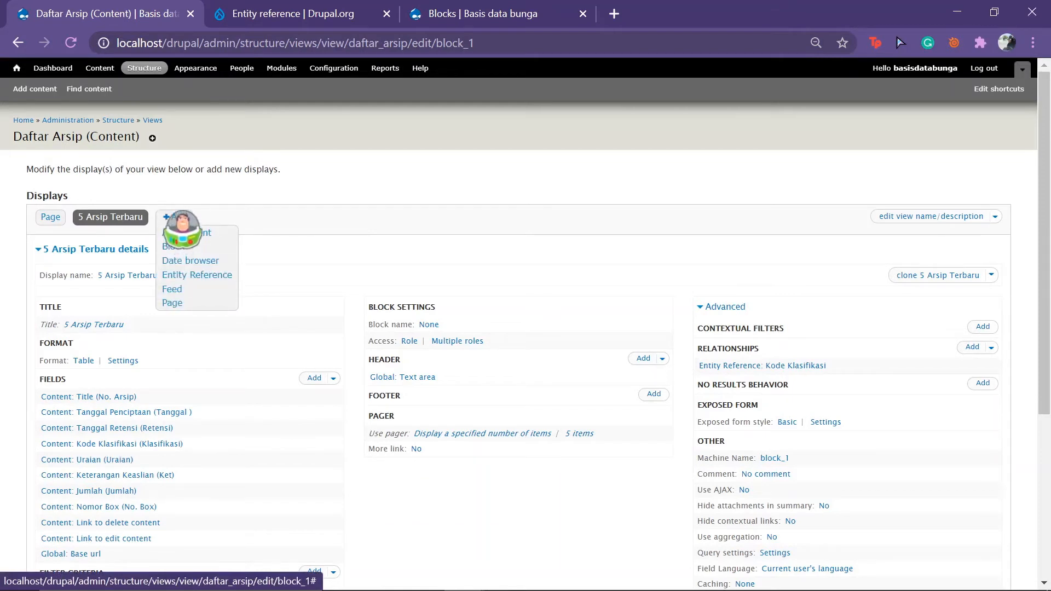
click(174, 218)
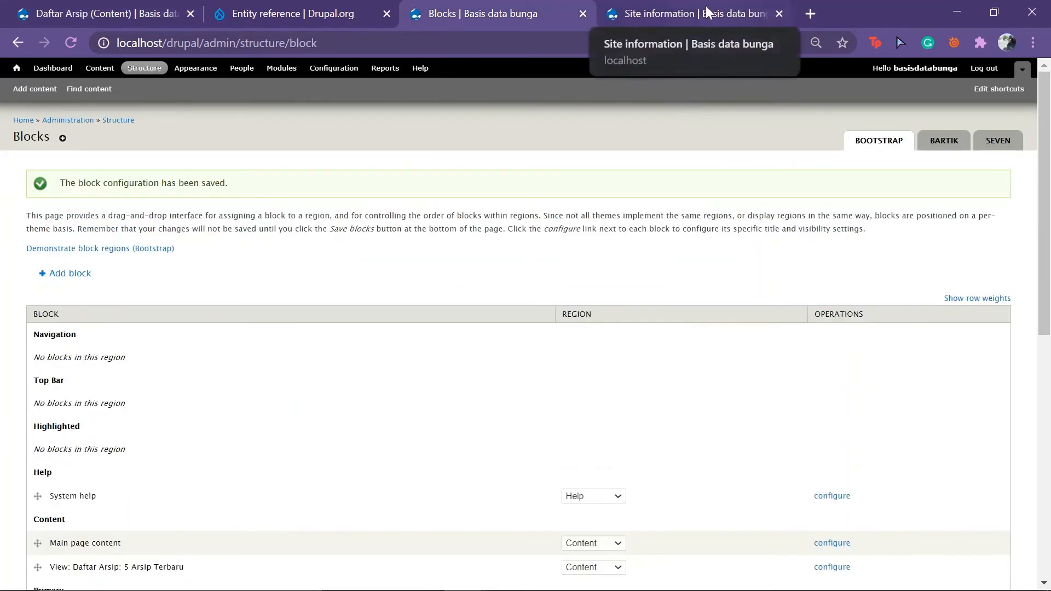
Save the Site information settings with "frontpage" as the default front page.
click(706, 12)
scroll(521, 376, down, 4)
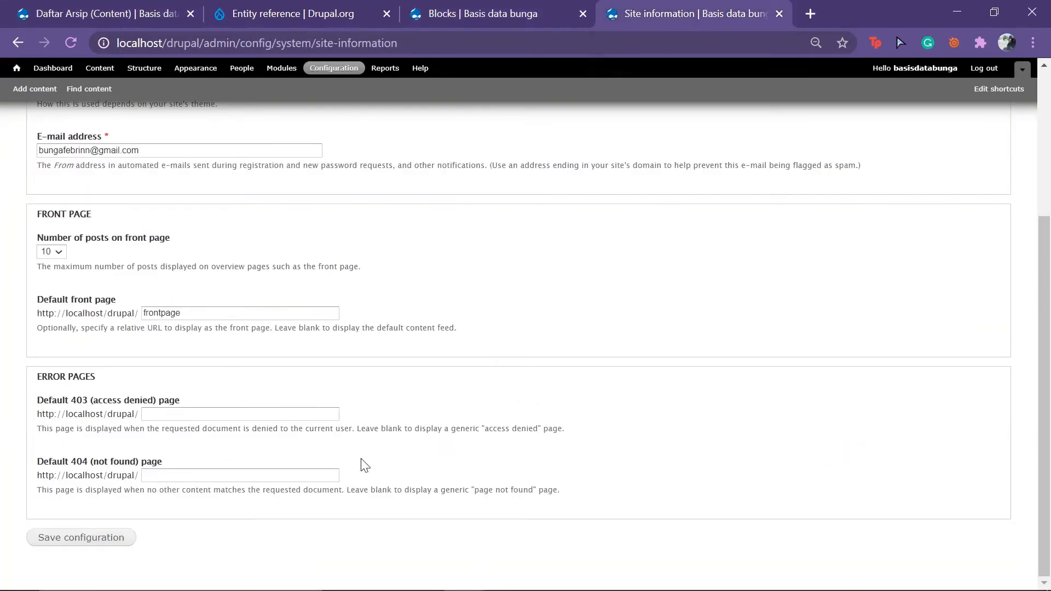
click(107, 538)
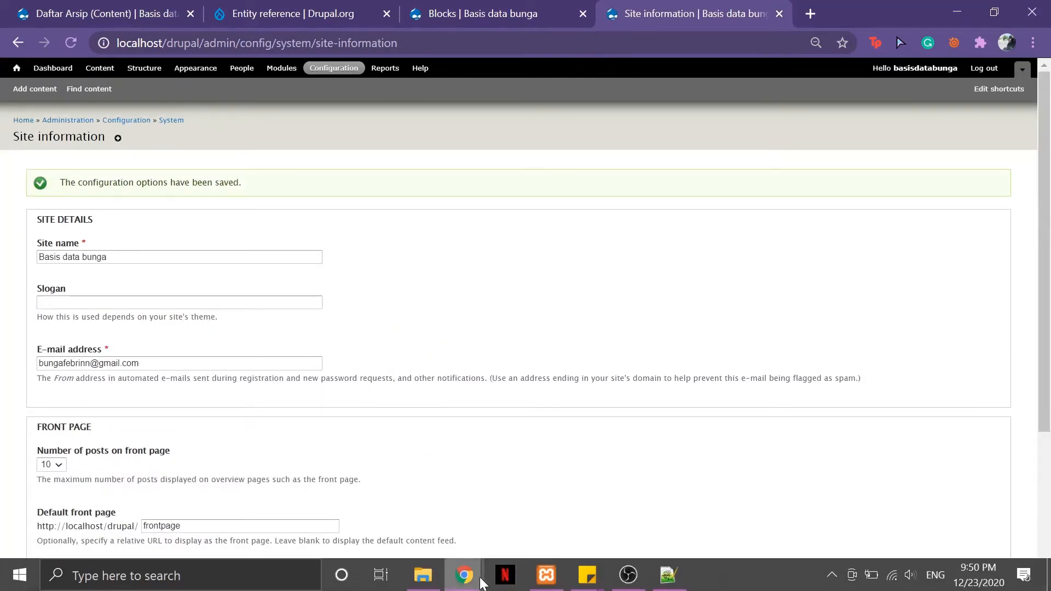
Look over the Daftar Arsip view's edit page, and reload the front page in the other browser window to check the block.
click(88, 11)
scroll(144, 290, down, 5)
scroll(146, 281, up, 5)
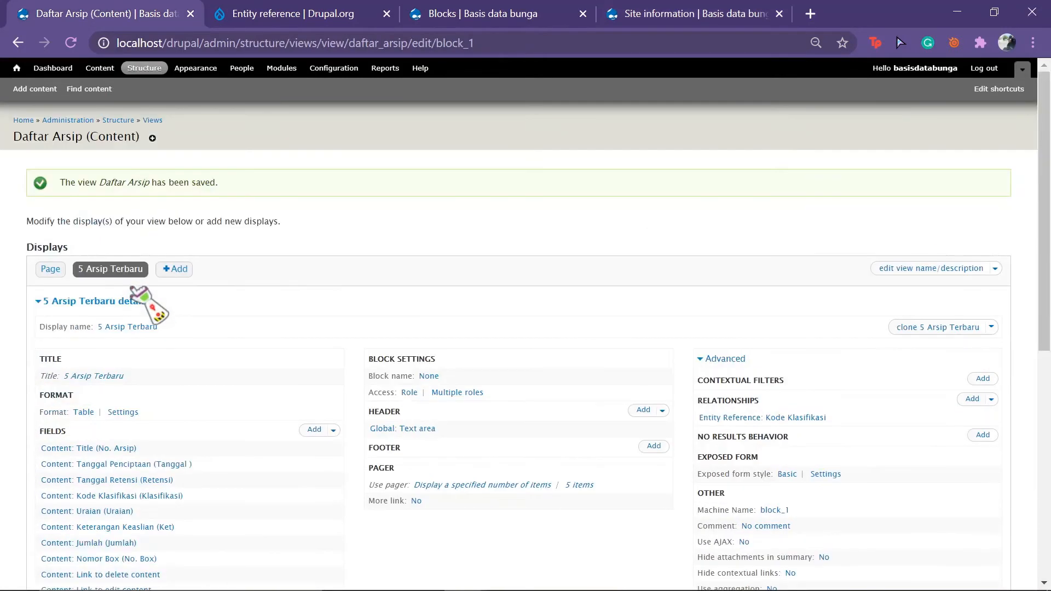
mouse_move(469, 589)
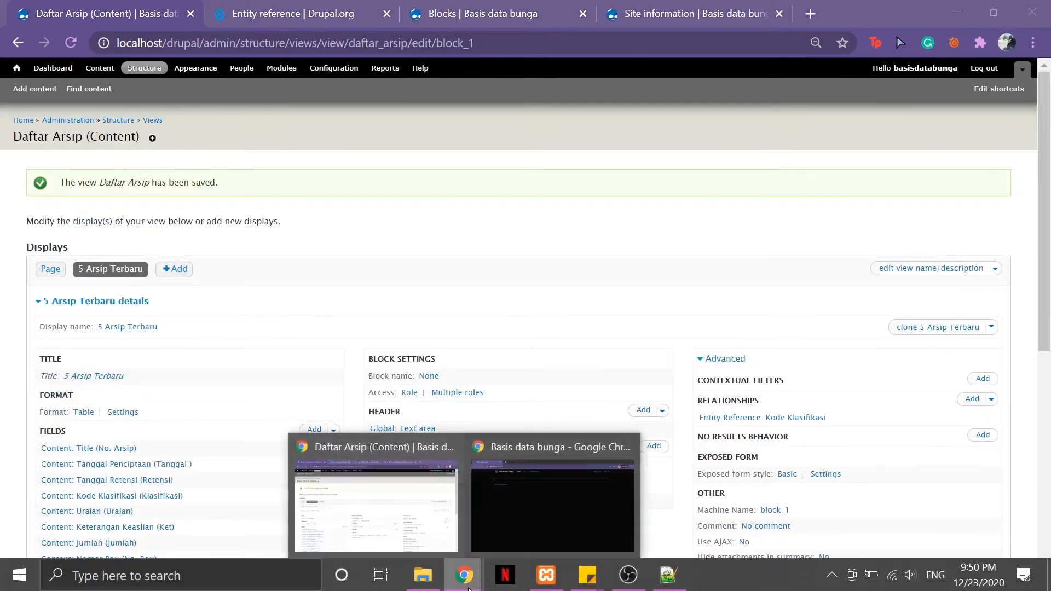
click(536, 496)
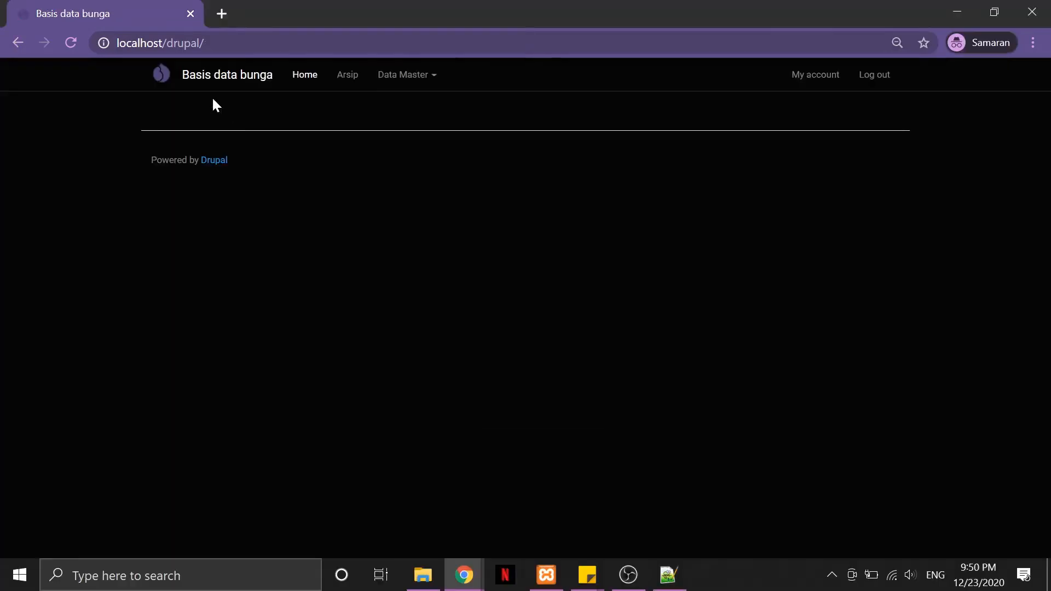
click(74, 44)
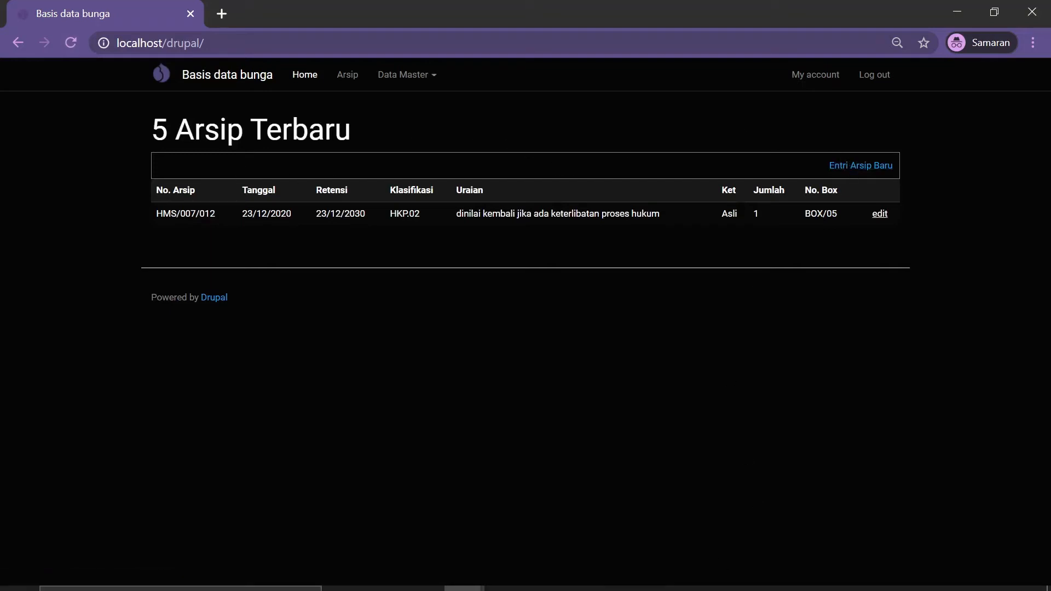
Remove the Global: Text area header from the 5 Arsip Terbaru display only, using This block (override), and save the view.
mouse_move(469, 585)
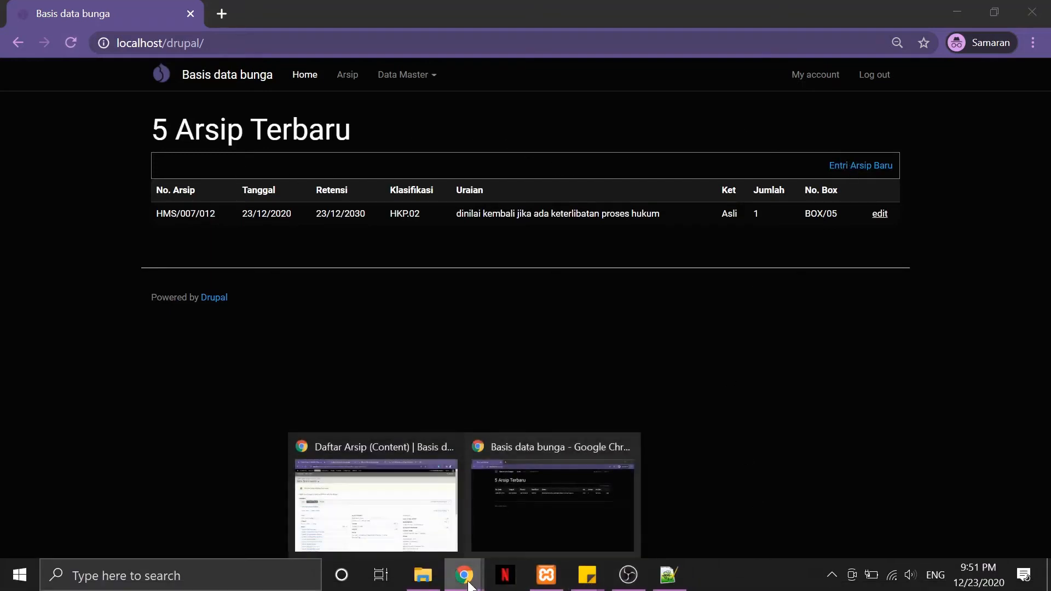
click(389, 507)
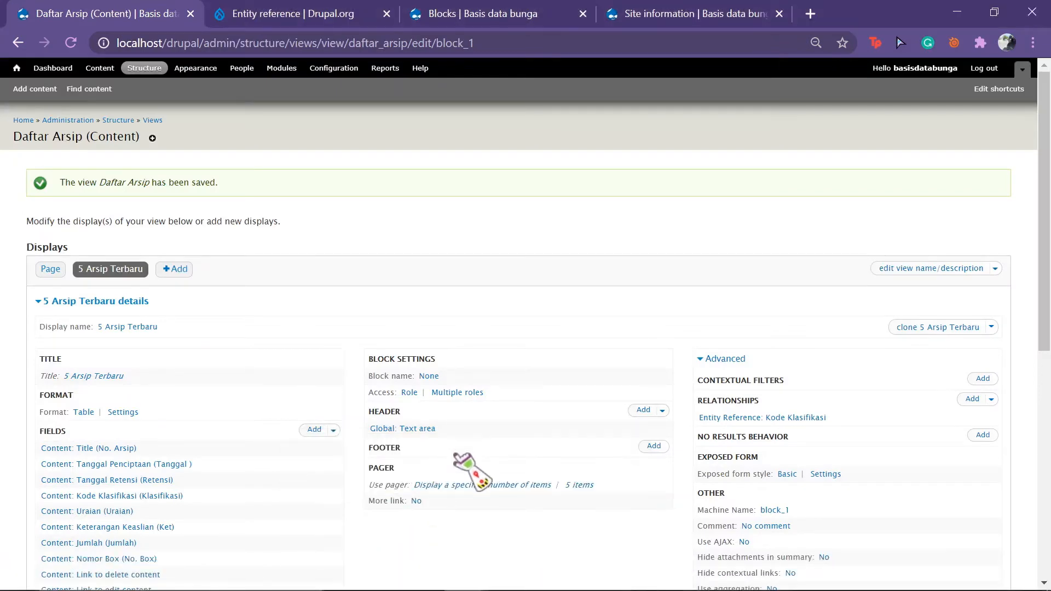
scroll(448, 433, down, 1)
click(408, 403)
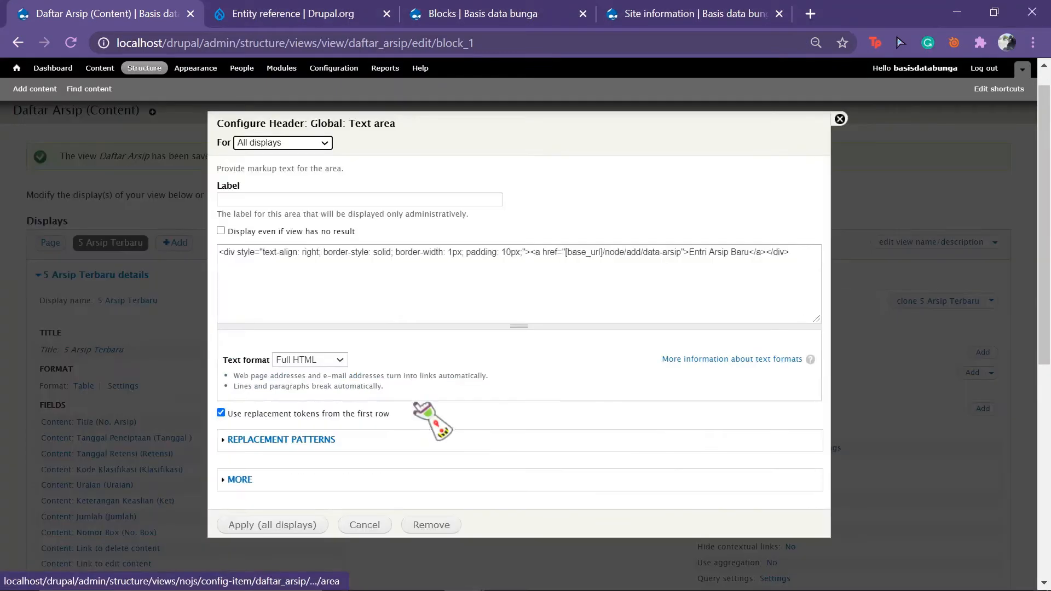
click(306, 146)
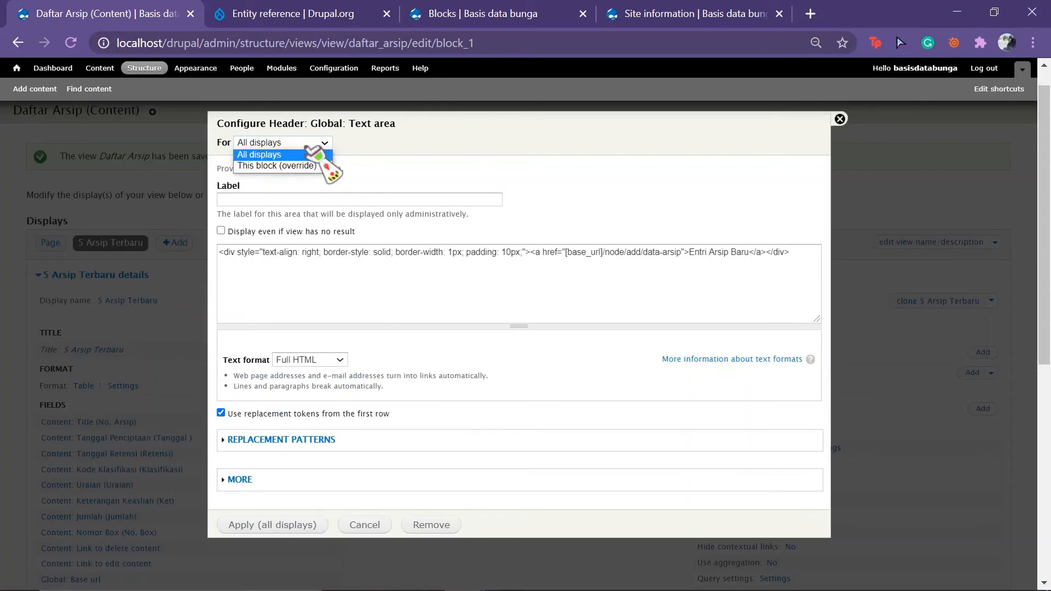
click(328, 165)
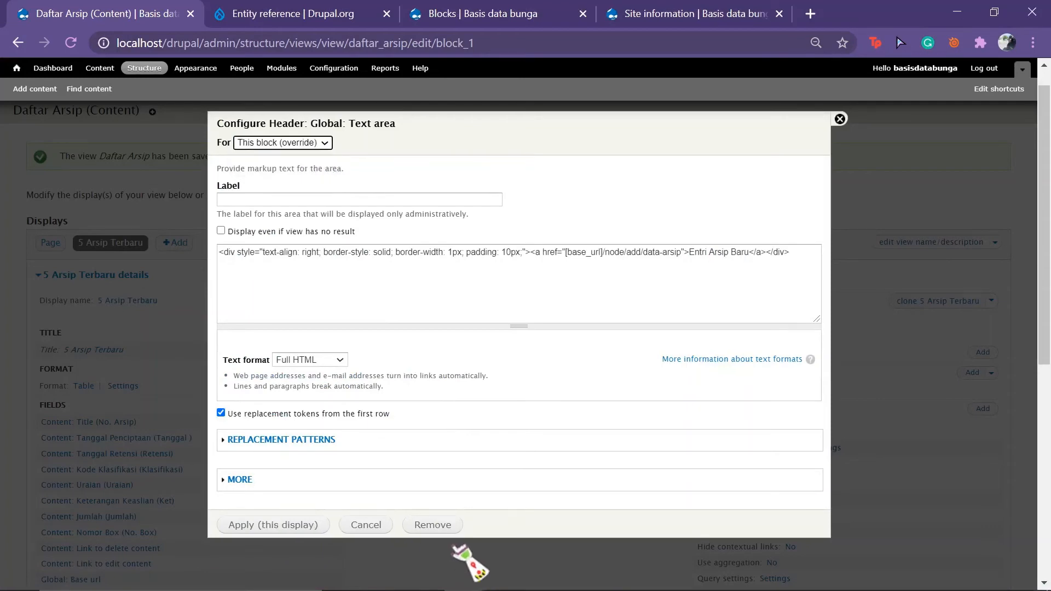
click(436, 524)
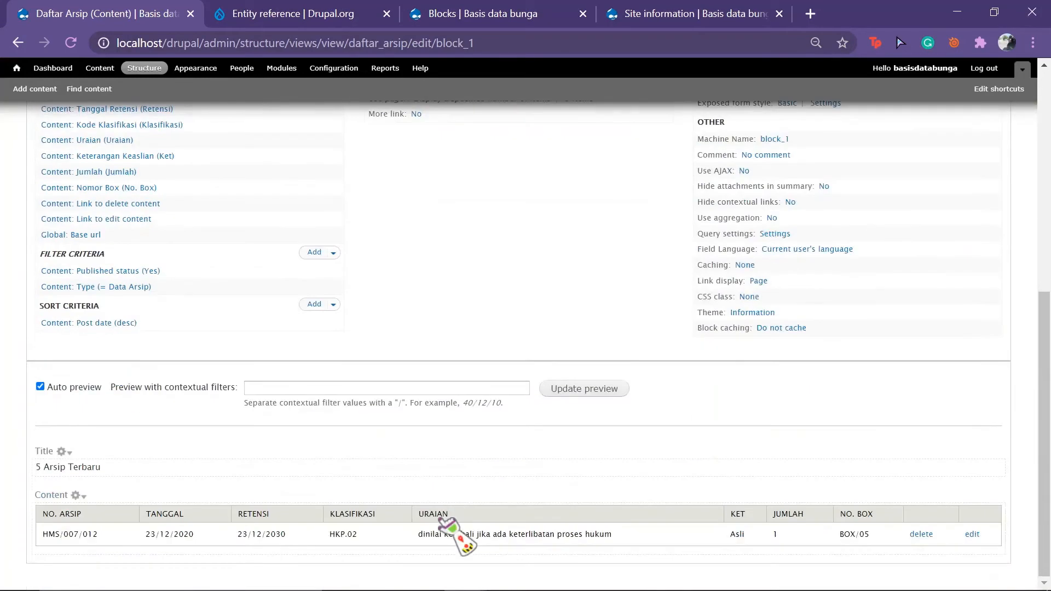
click(924, 264)
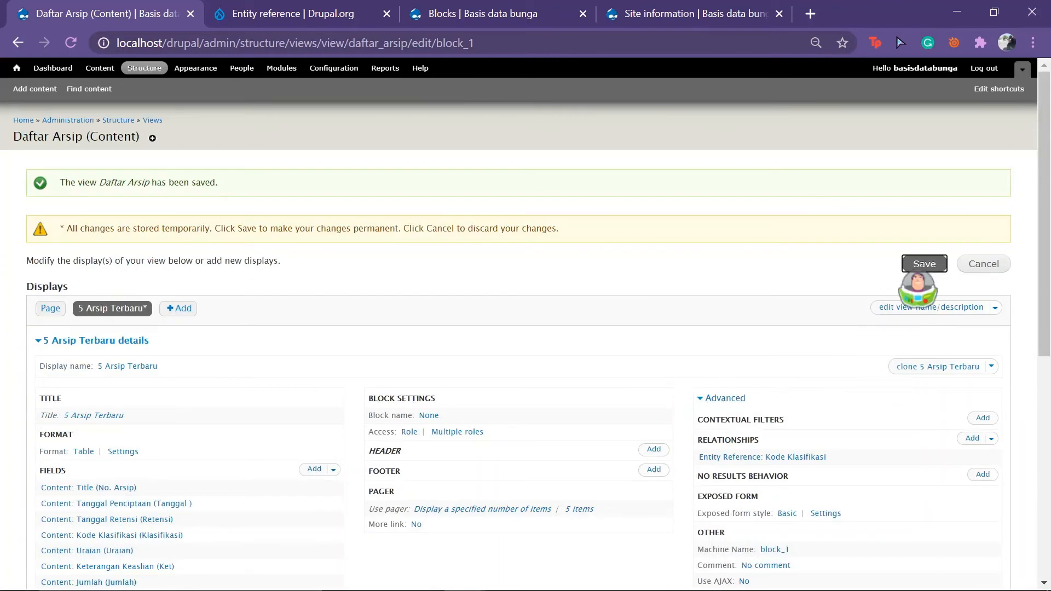
Reload the front page in the other browser window to check the block's header, and view the Data Master menu entries.
scroll(484, 362, down, 8)
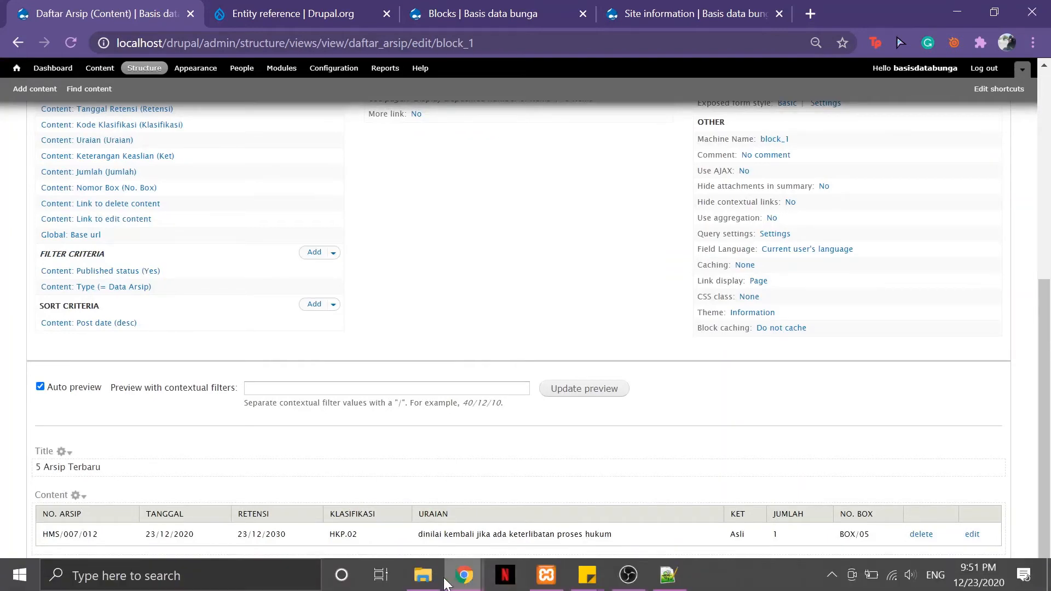
click(471, 574)
click(544, 491)
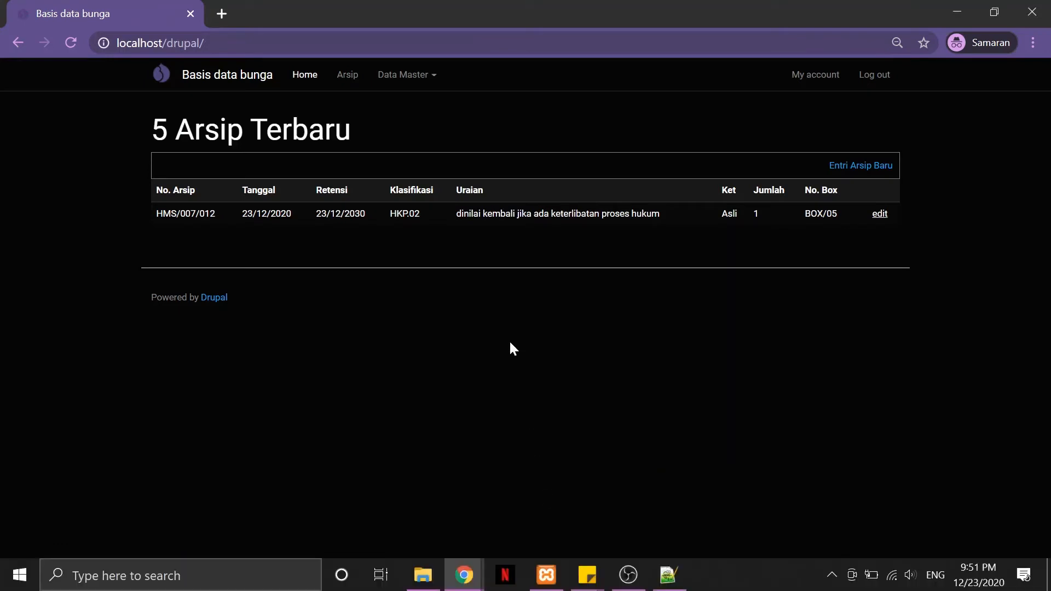
click(70, 38)
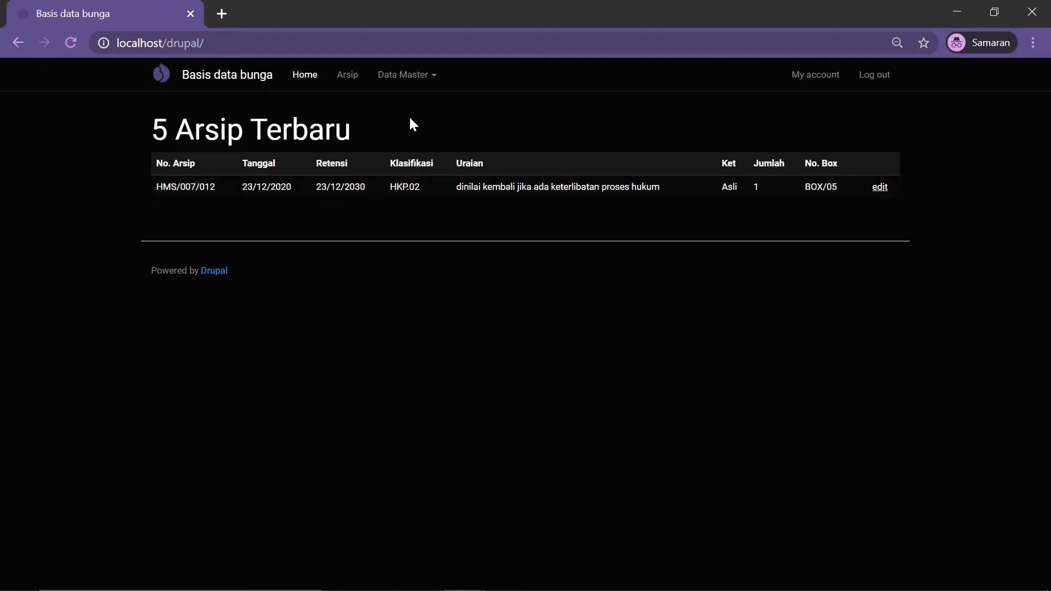
click(420, 82)
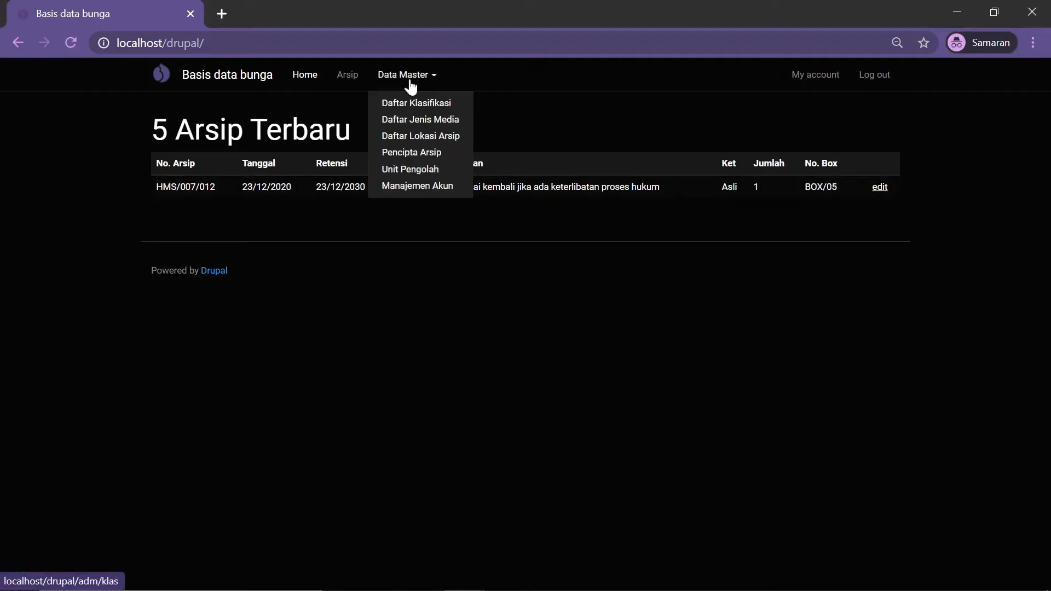
click(409, 82)
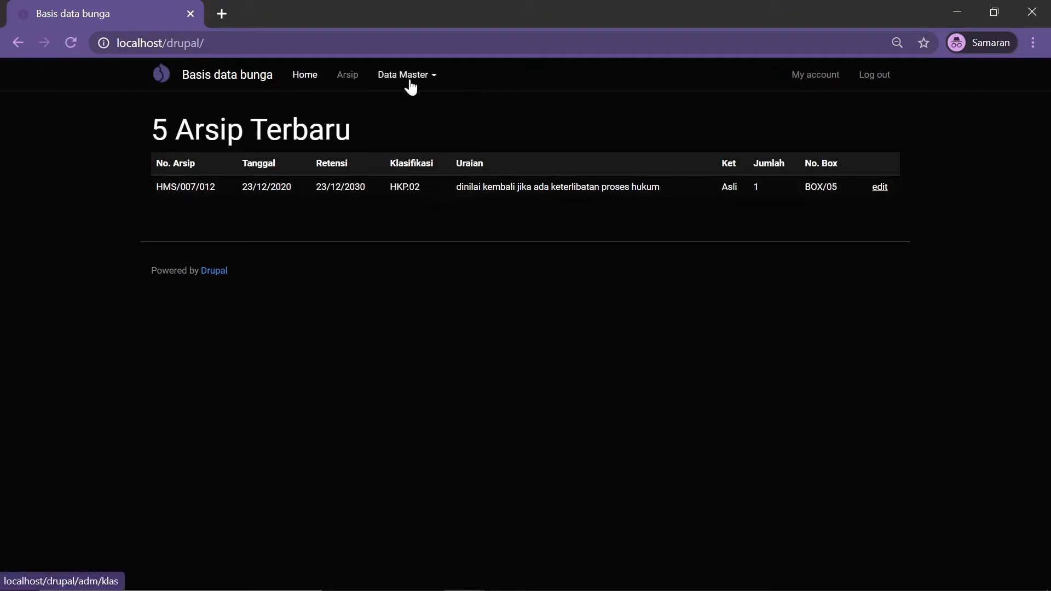
click(368, 84)
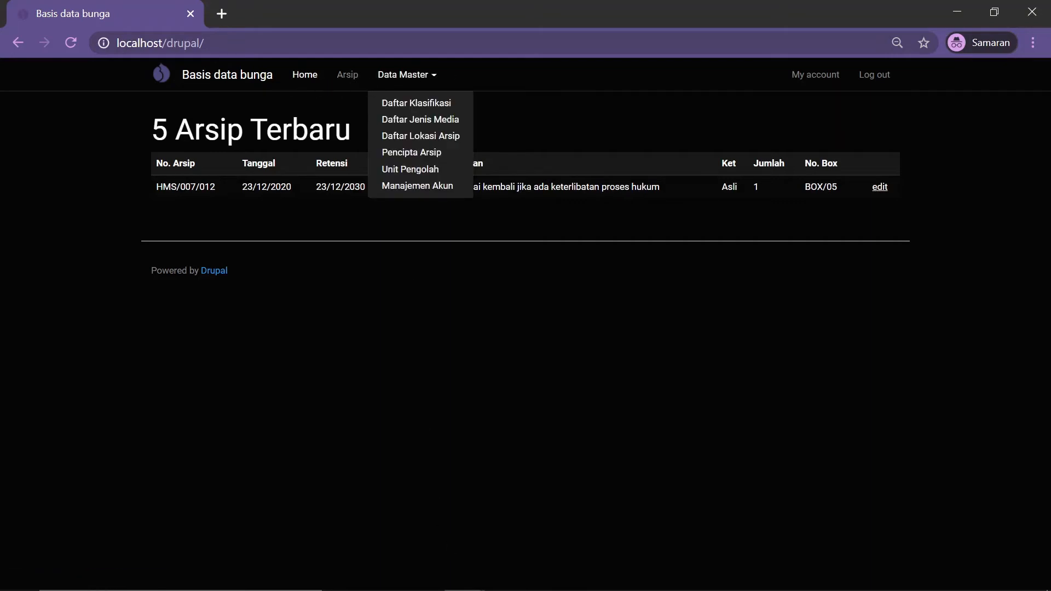
Start adding a new content type in the administration window and name it "Sirkulasi".
mouse_move(463, 589)
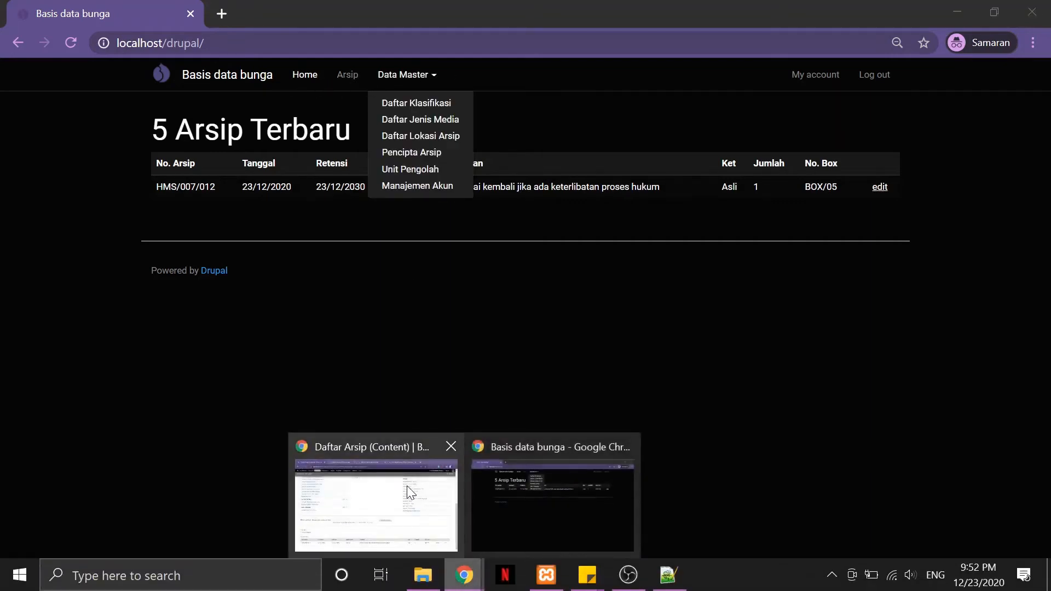
click(406, 485)
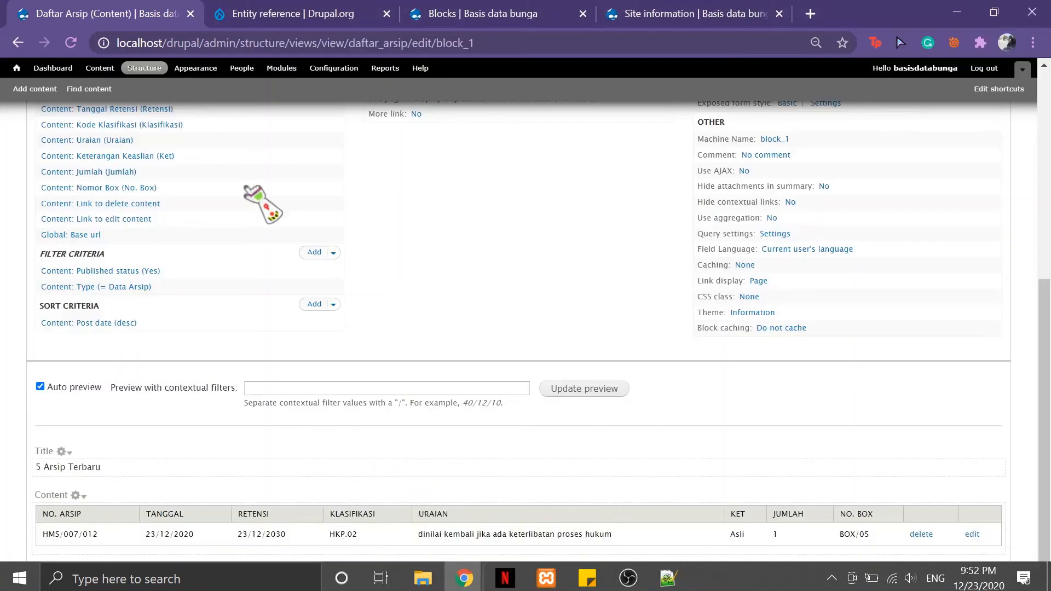
click(145, 67)
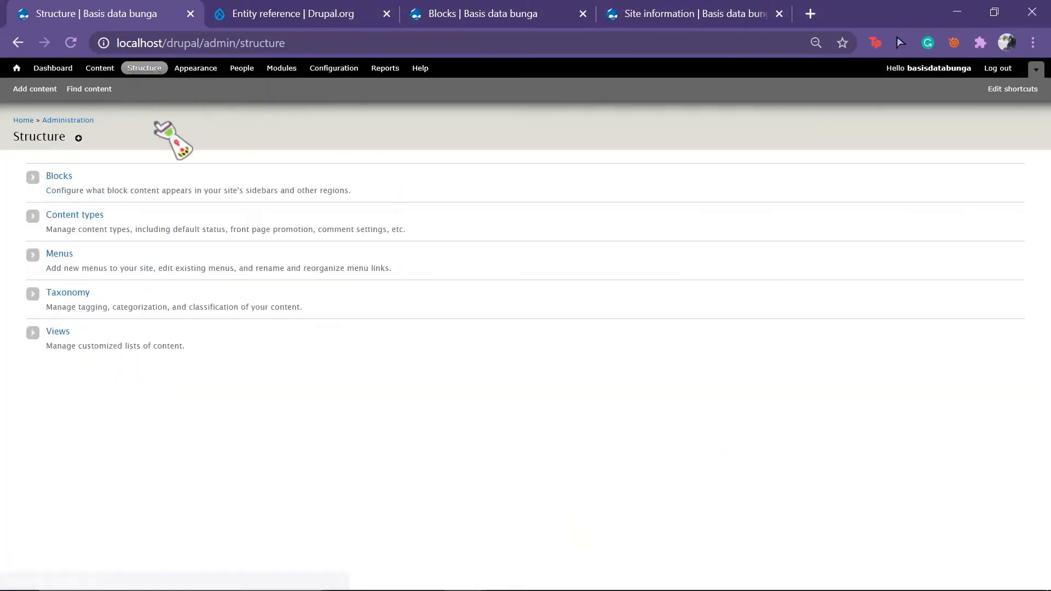
click(88, 215)
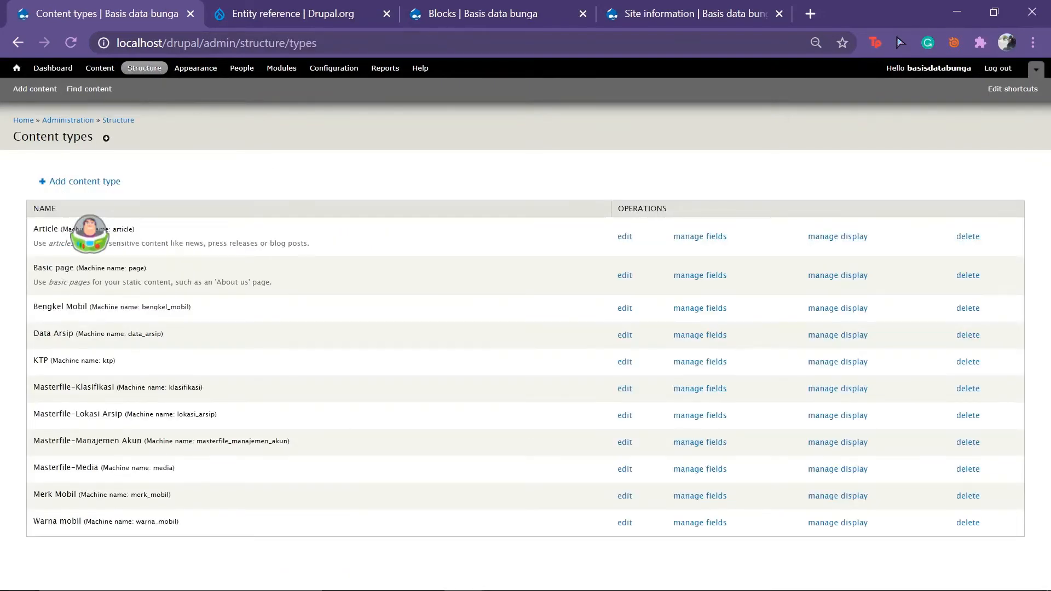
click(84, 181)
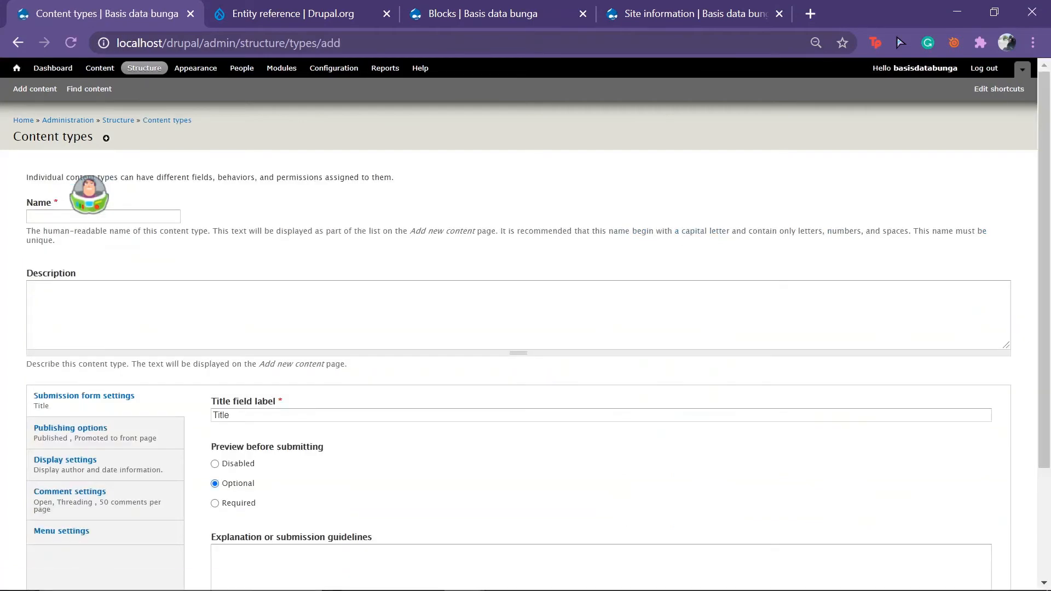
click(96, 217)
text(S)
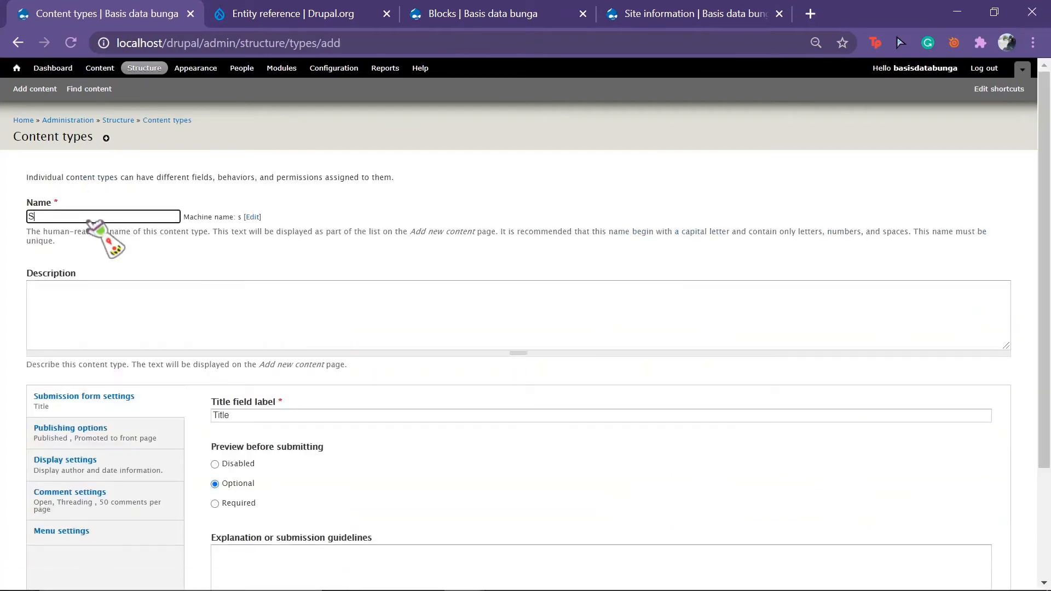
text(irkulasi)
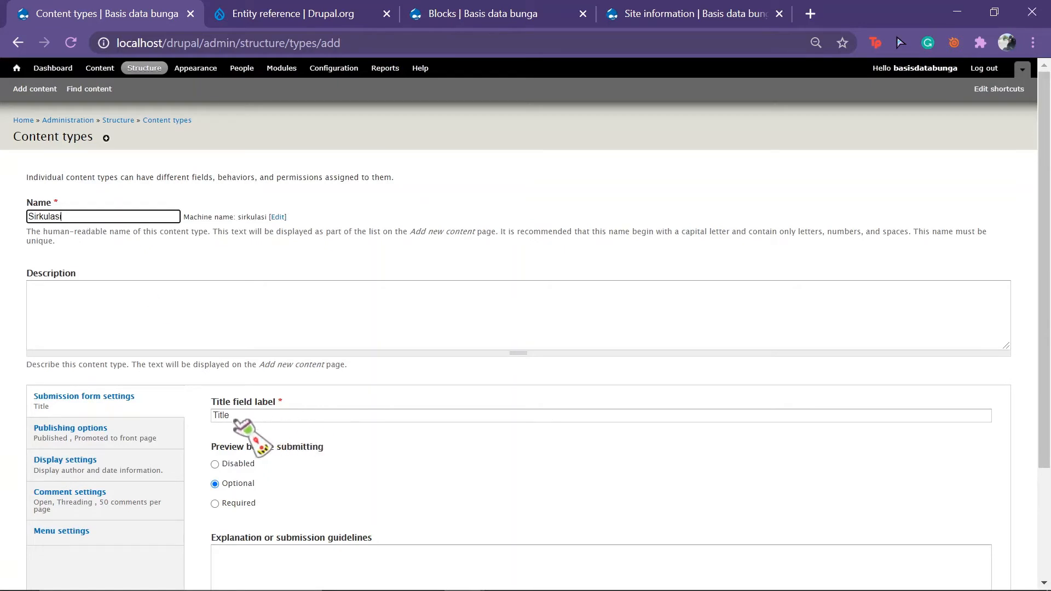
Set the Sirkulasi content type's title field label to "Peminjaman" and disable preview before submitting.
drag(235, 420, 193, 418)
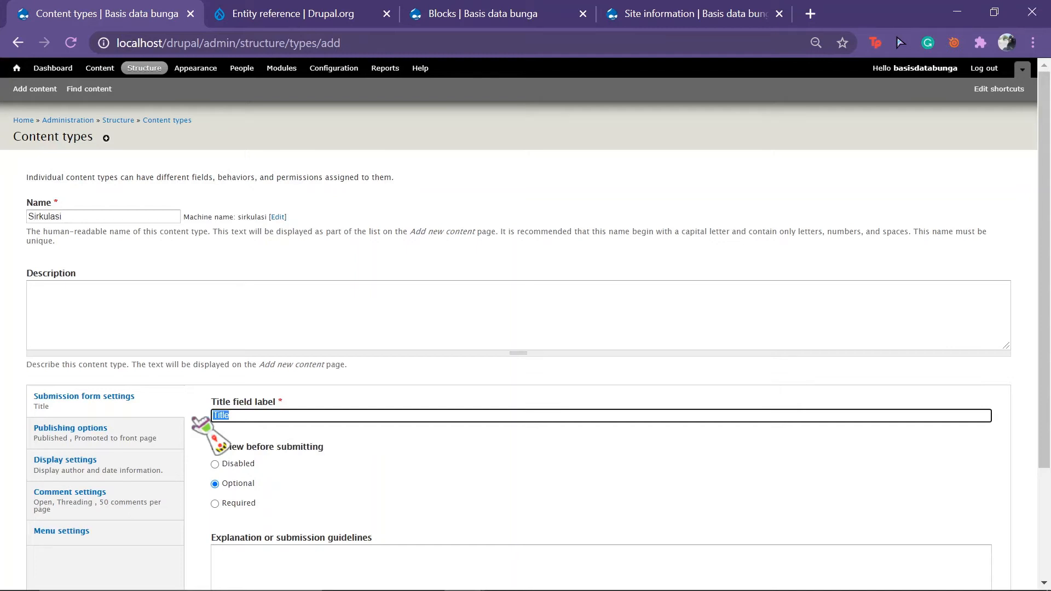
text(Pem)
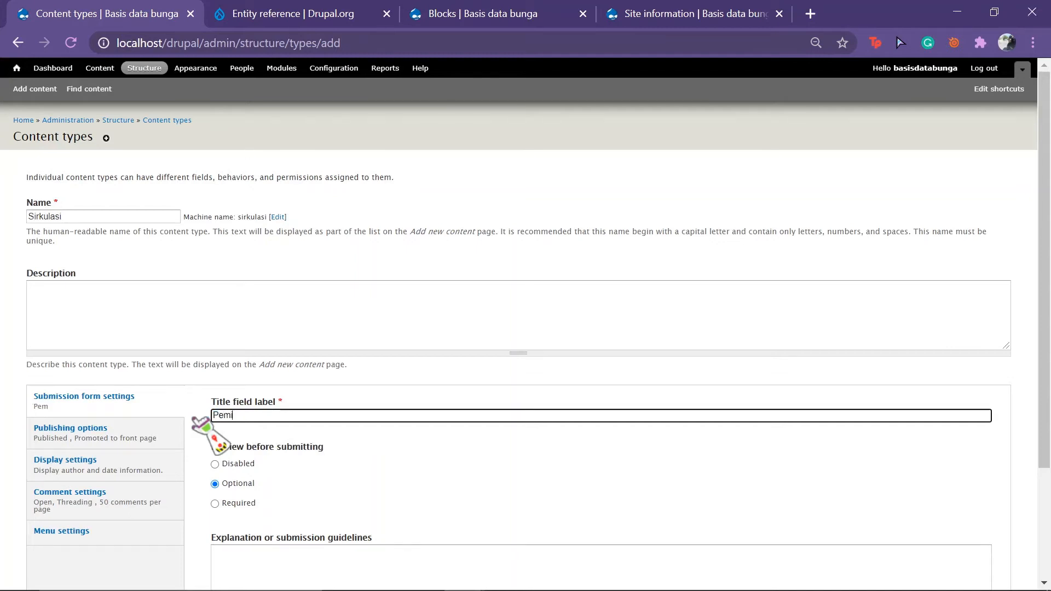
text(injaman)
scroll(194, 421, down, 2)
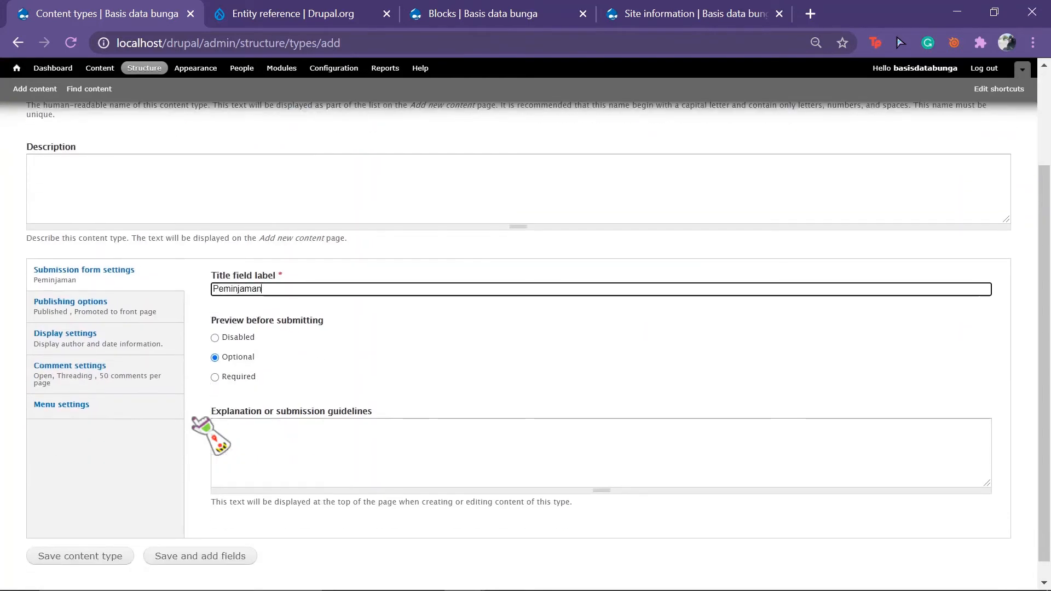
click(215, 338)
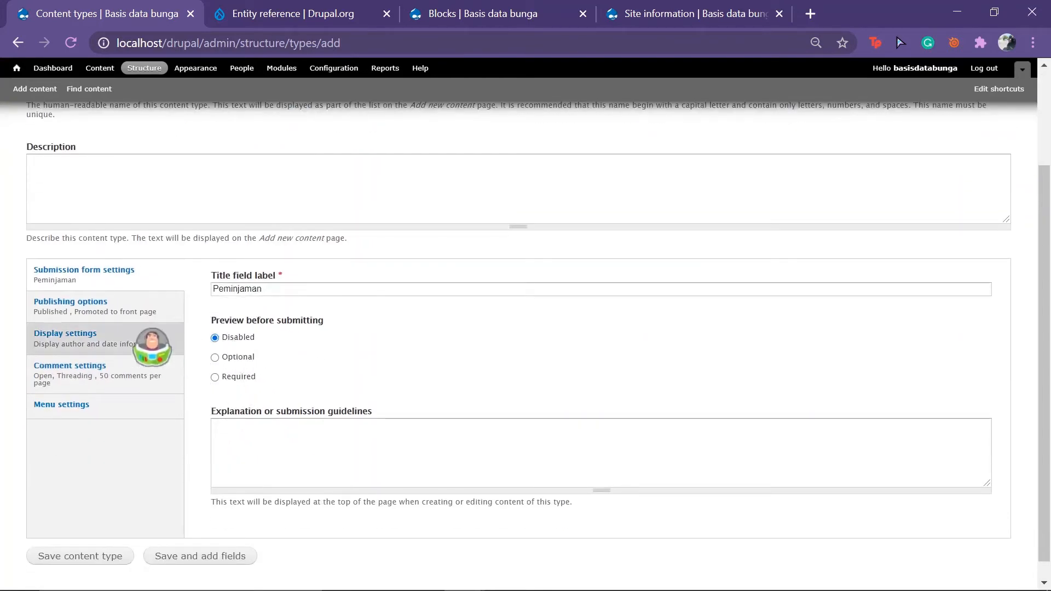
Turn off Promoted to front page, and set the default comment setting to Closed with comment preview disabled.
click(96, 306)
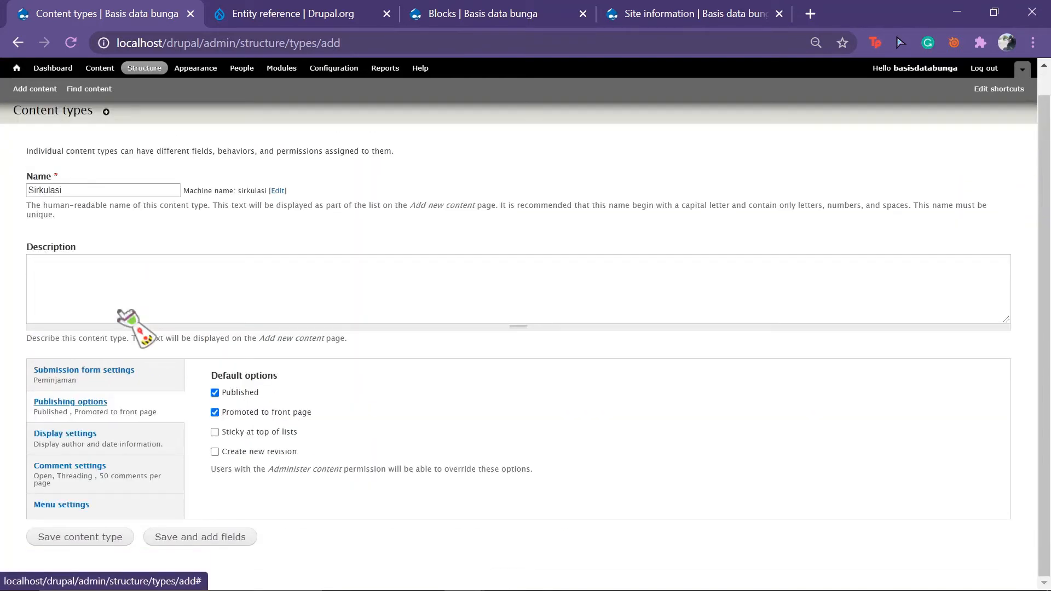
click(215, 412)
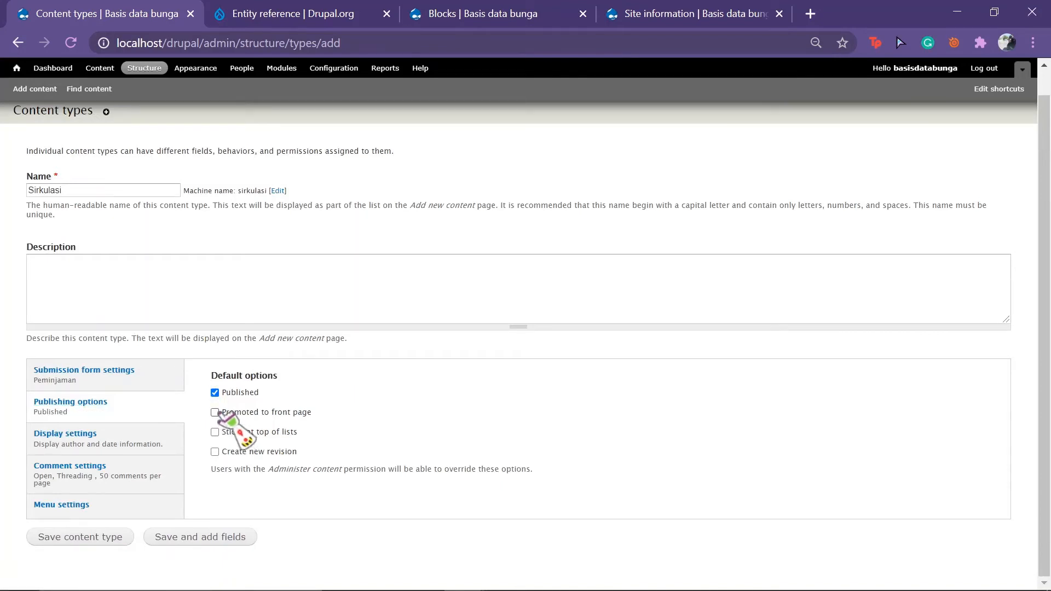
click(81, 466)
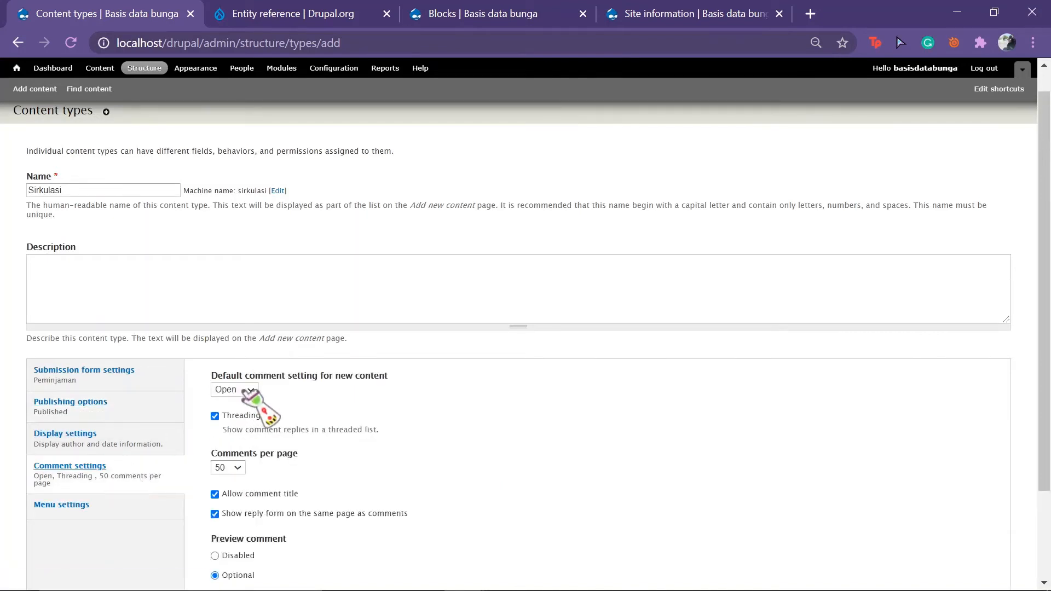
click(235, 390)
click(239, 414)
scroll(240, 419, down, 2)
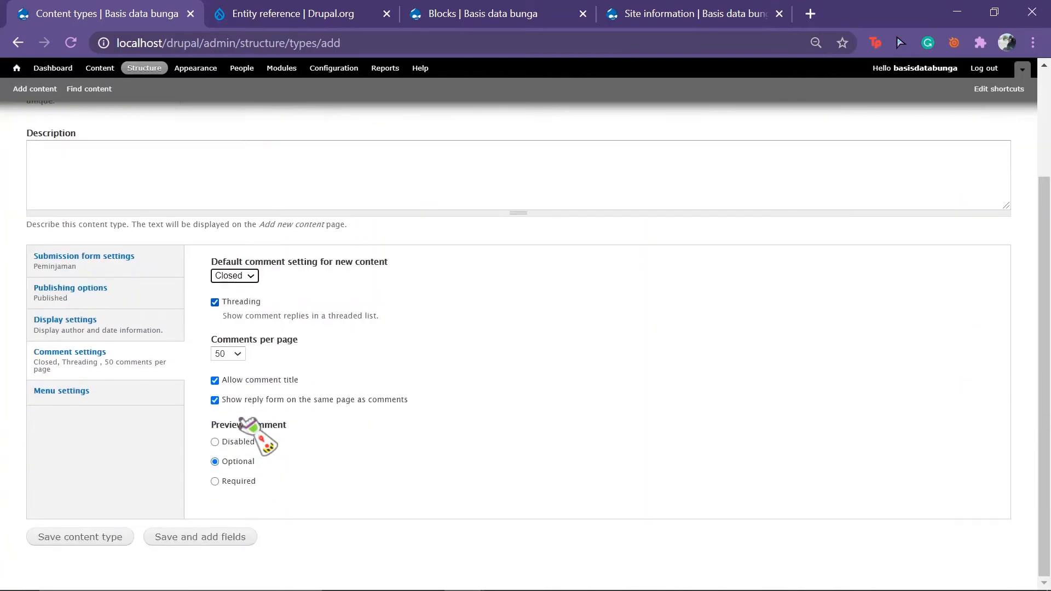
click(221, 445)
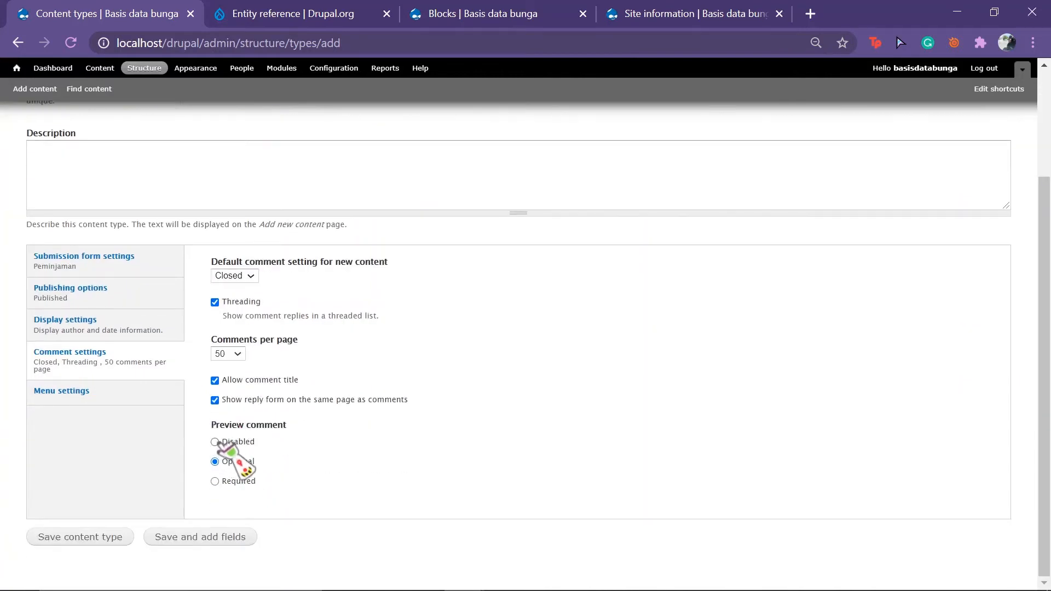
click(217, 442)
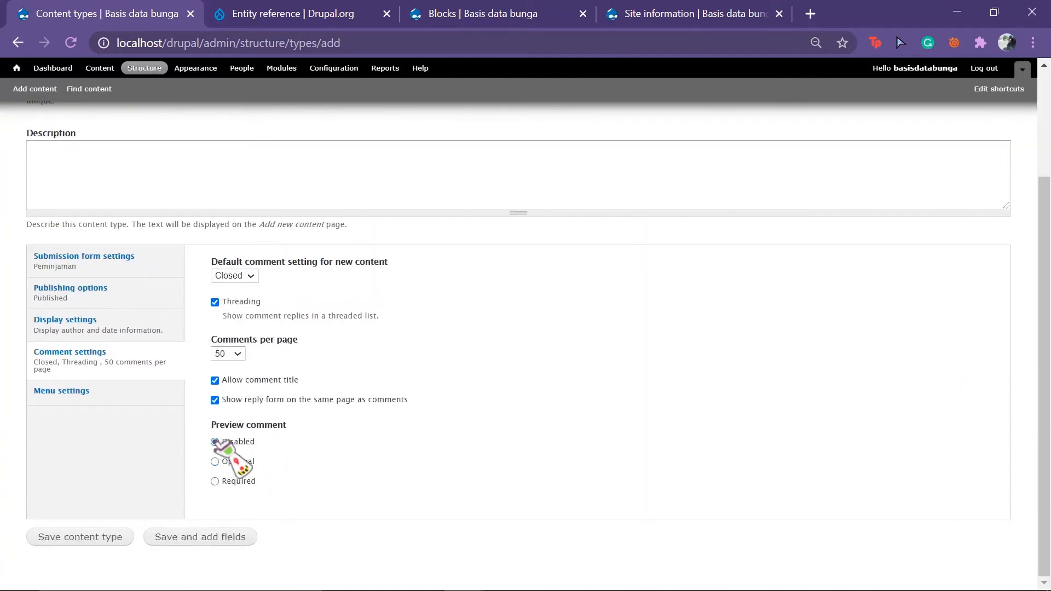
Save the Sirkulasi content type, go on to its fields, and delete the Body field.
click(216, 535)
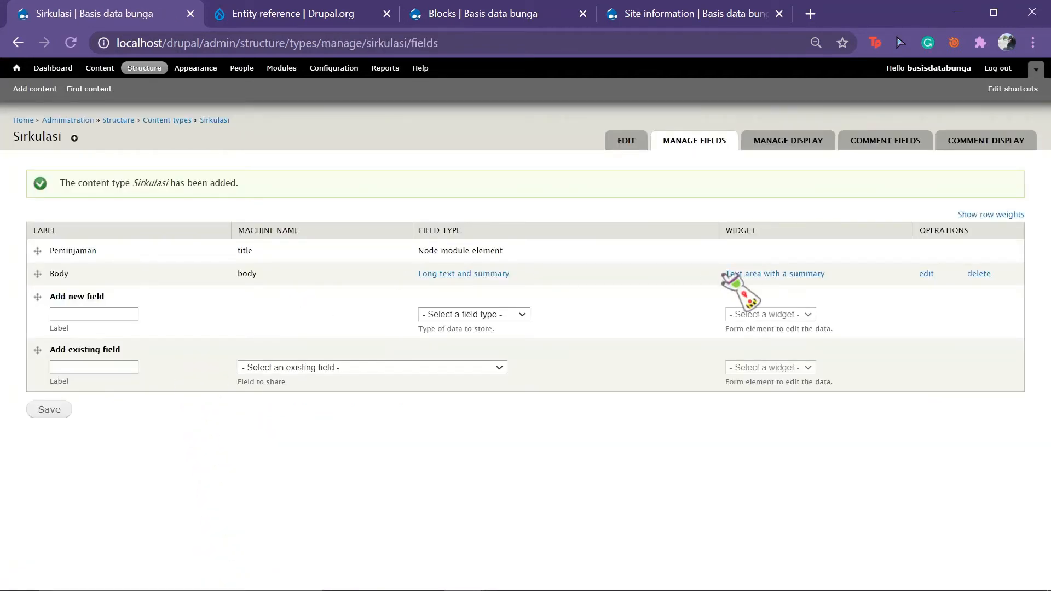
click(979, 274)
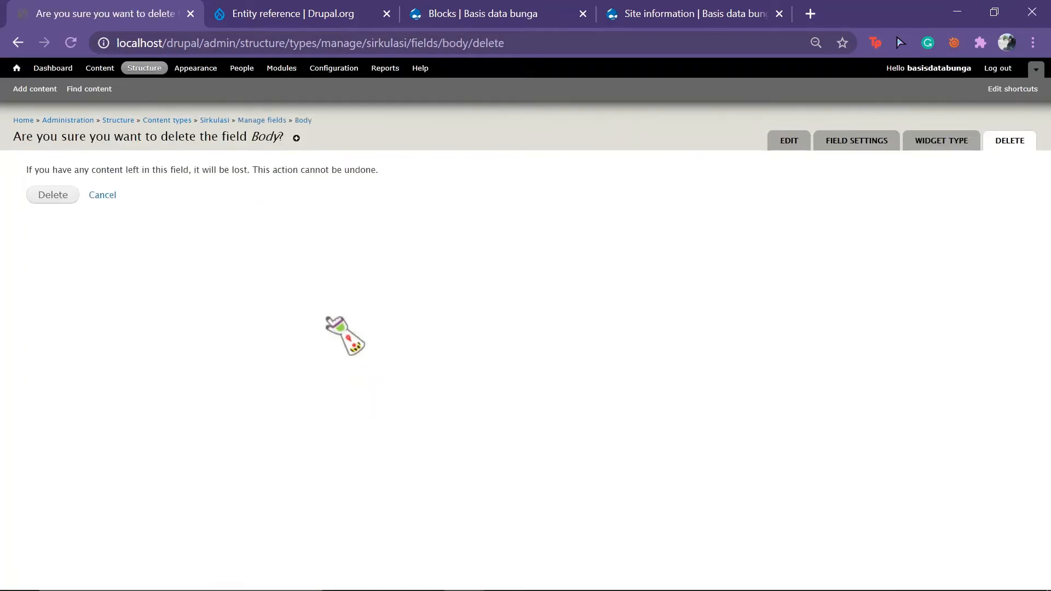
click(53, 197)
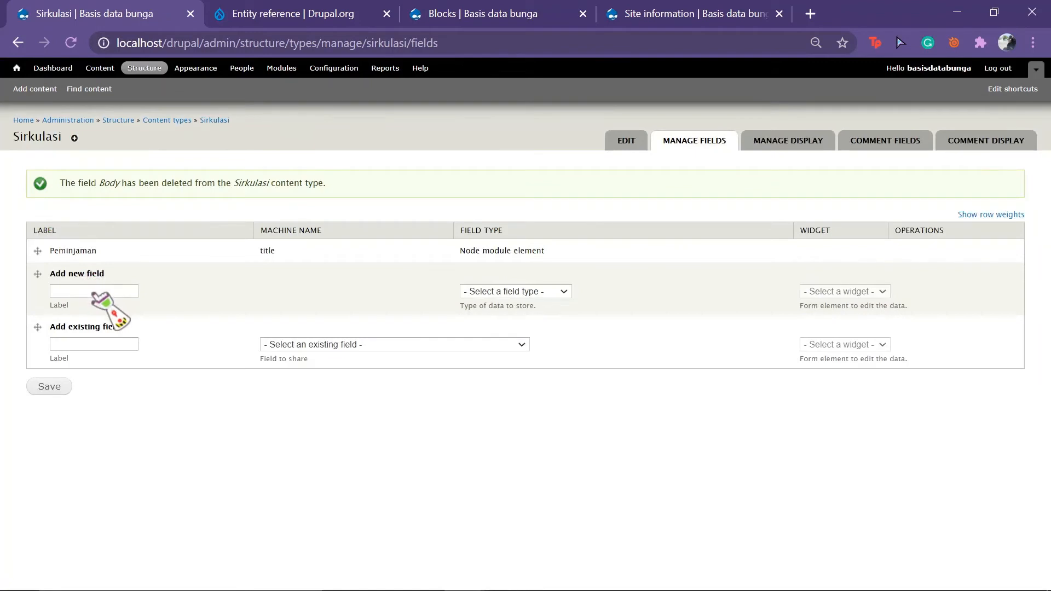
Enter a new field labelled "No. arsip" with the machine name field_sir_no_arsip.
click(94, 292)
text(No)
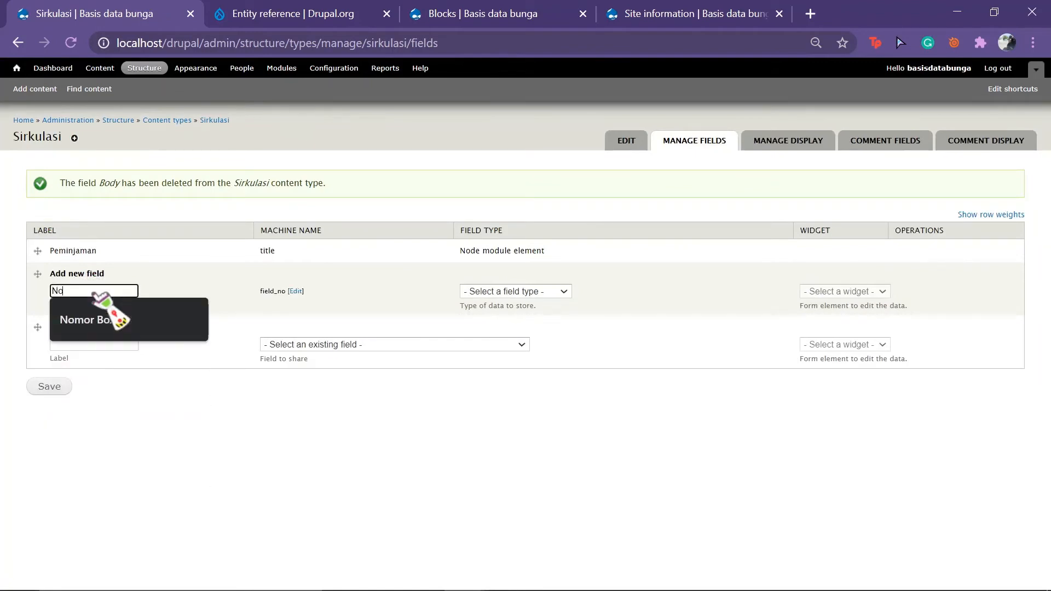
text(. aris)
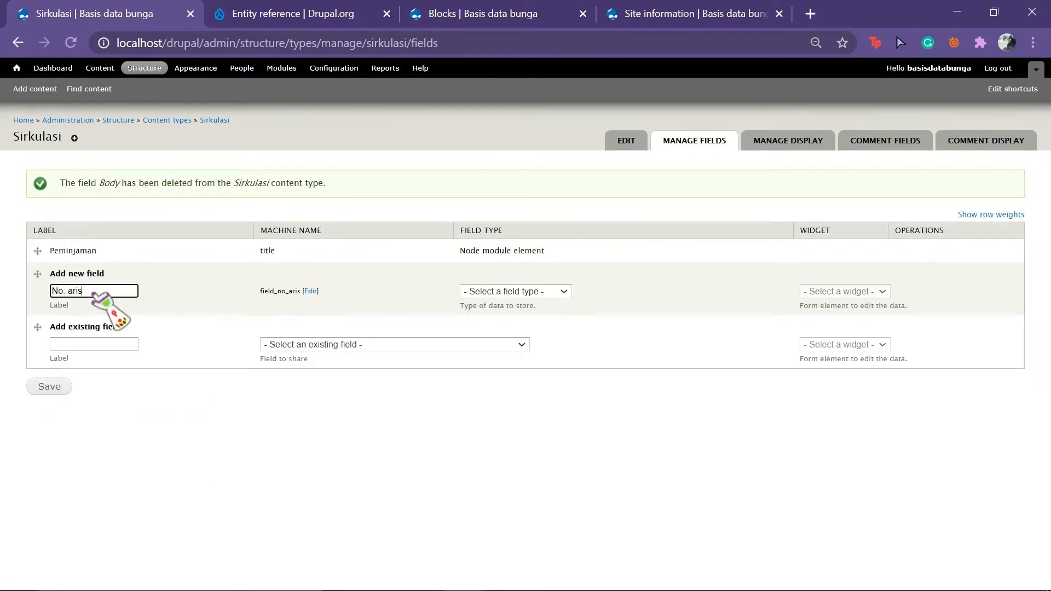
key(BackSpace)
key(BackSpace)
text(sip)
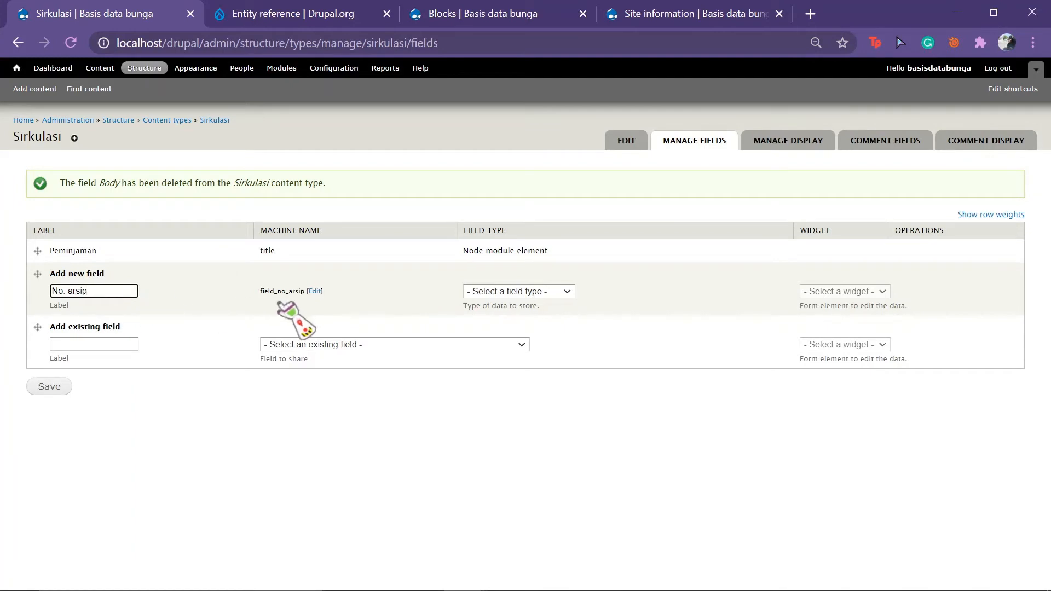
click(315, 291)
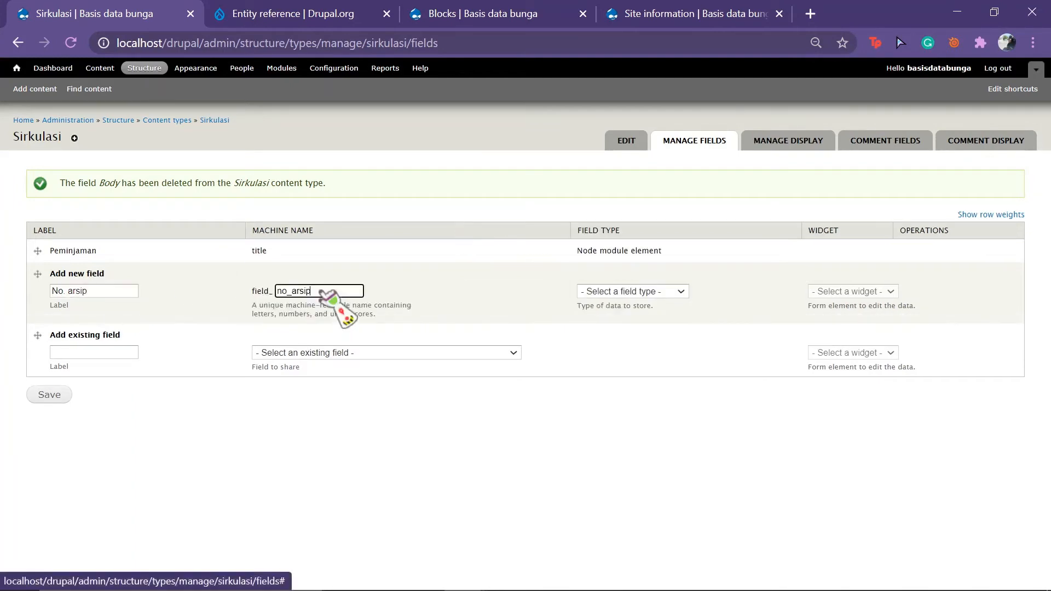
click(278, 291)
text(sir)
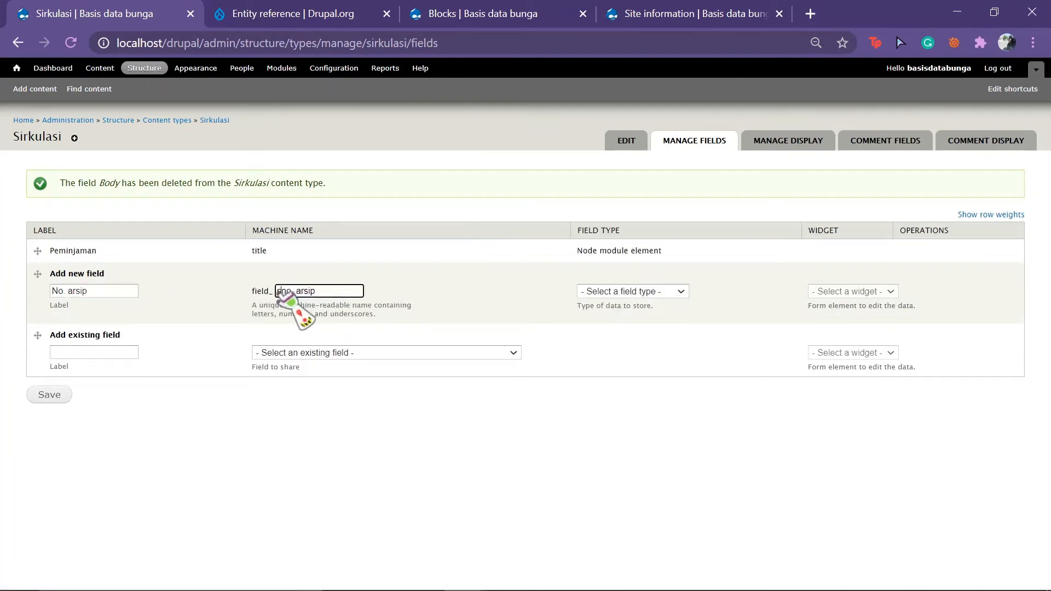
text(_)
Give the No. arsip field the Entity Reference type with the Autocomplete widget, and save it.
click(665, 294)
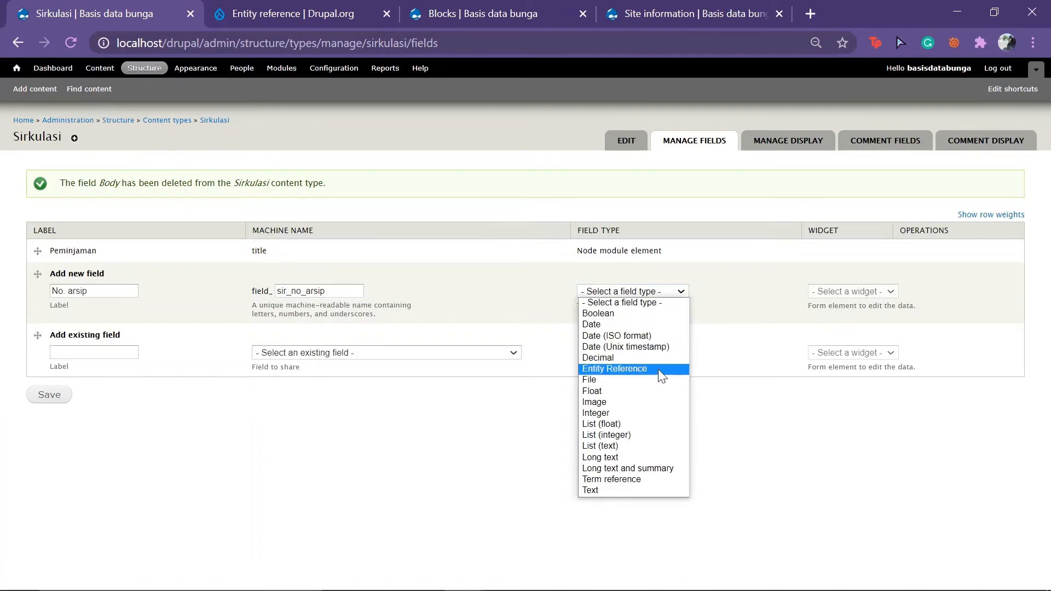
click(629, 369)
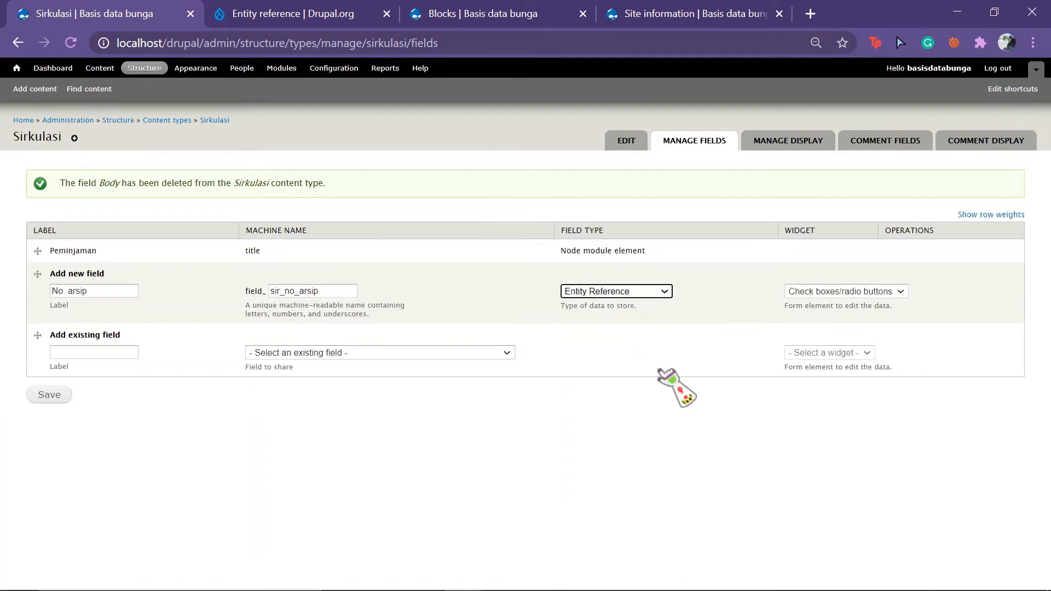
click(868, 292)
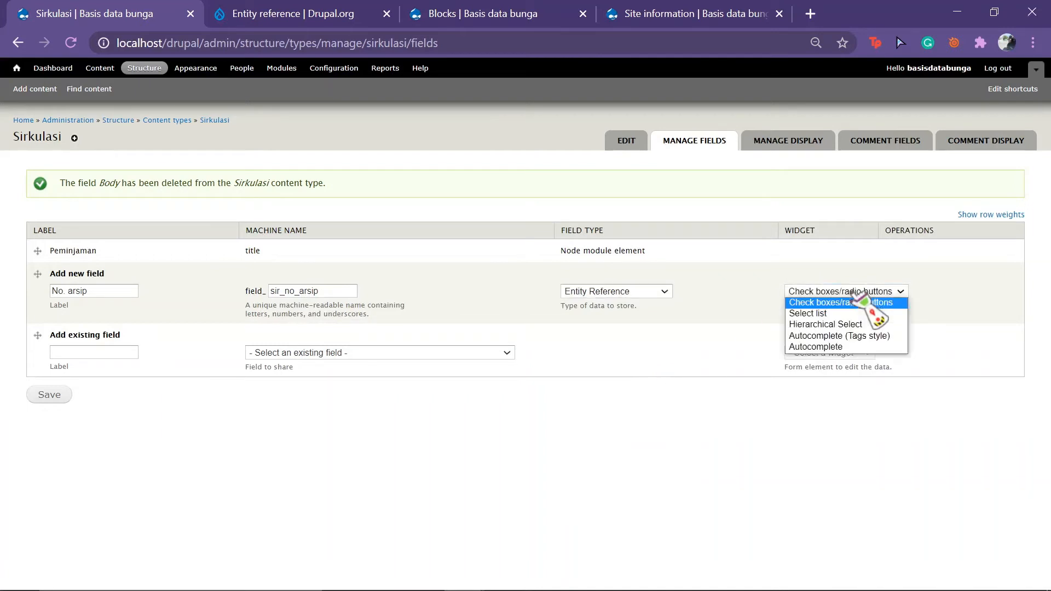
click(839, 347)
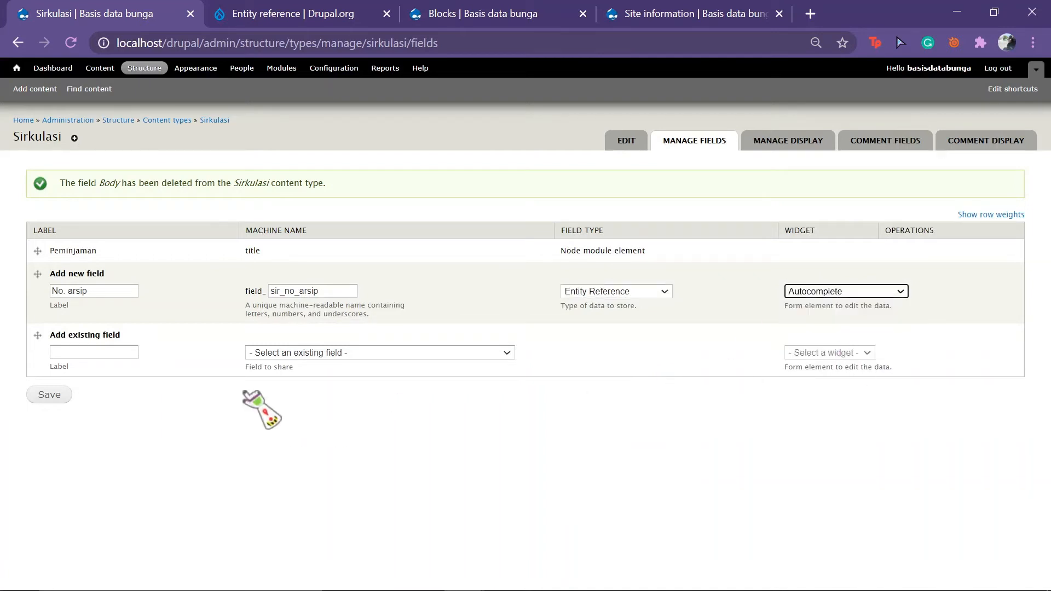
click(49, 395)
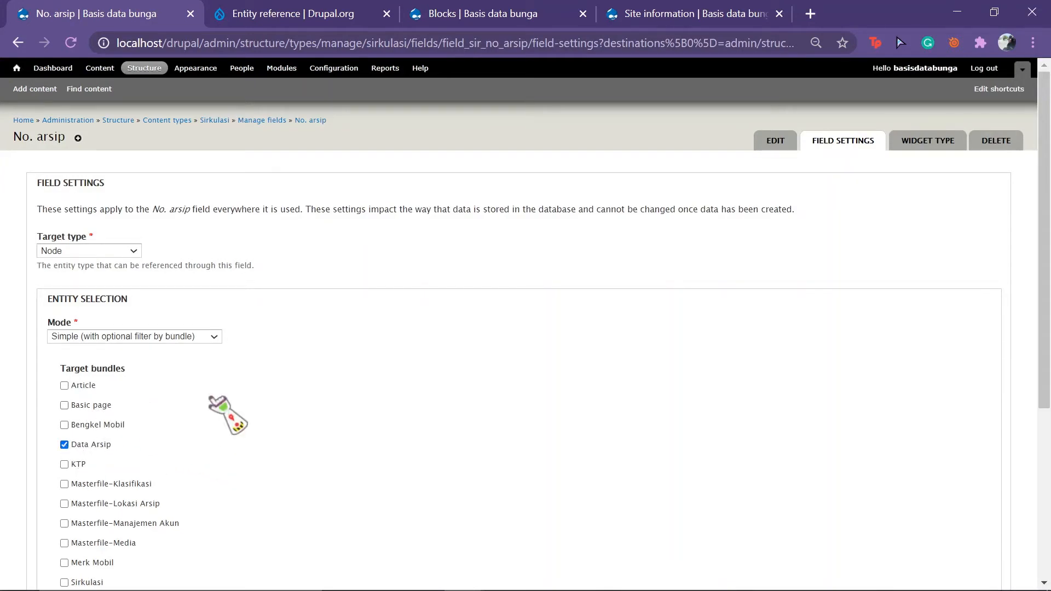
Save the No. arsip field settings with Data Arsip as the target bundle, and make the field required.
scroll(198, 343, down, 5)
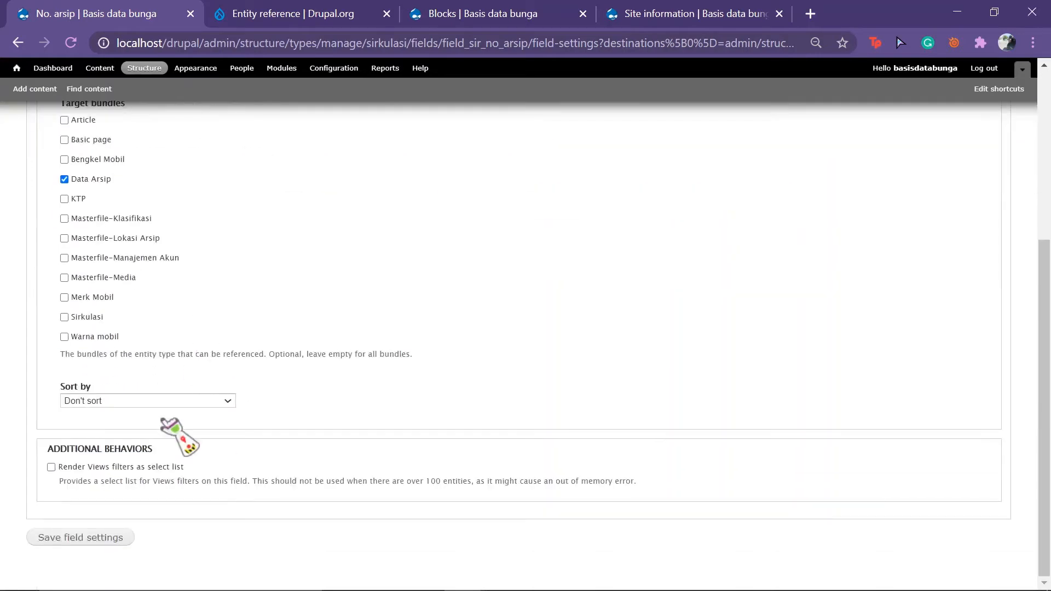
click(117, 537)
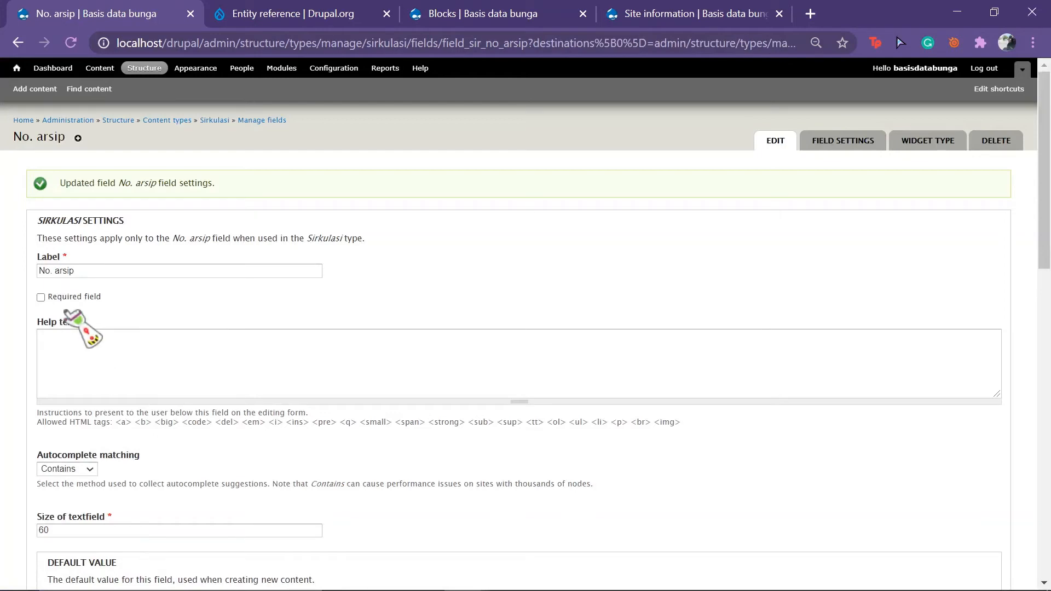
click(41, 297)
scroll(43, 296, down, 15)
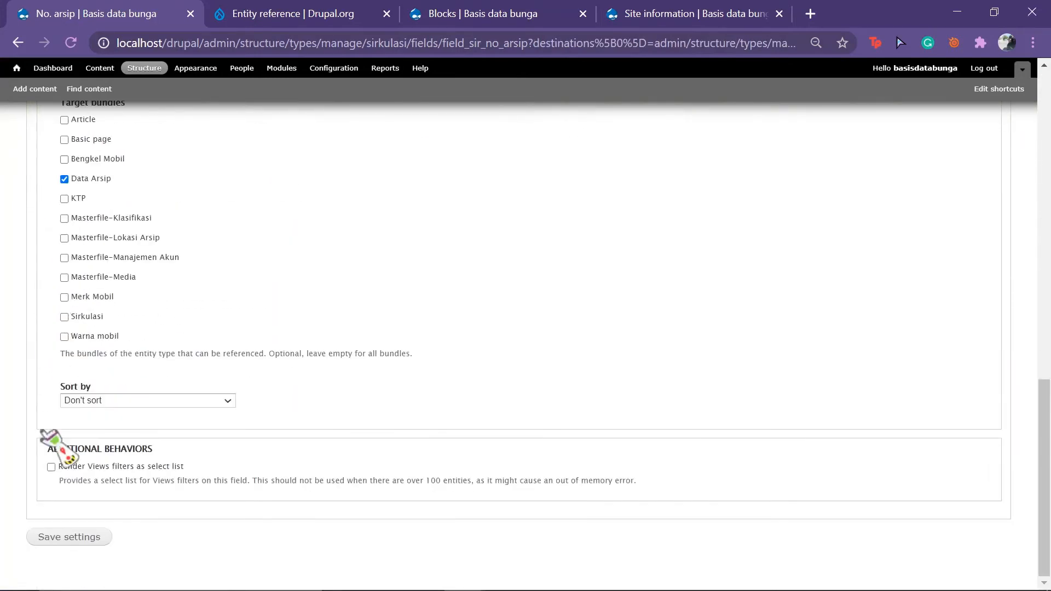
click(61, 539)
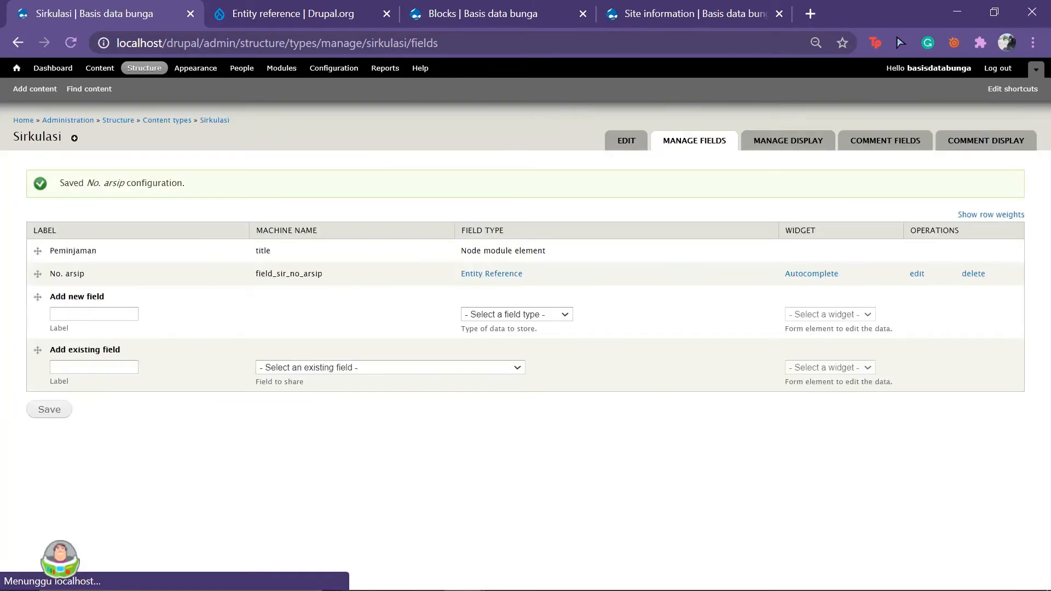
Enter a new field labelled "Alasan Pinjam" with the machine name field_sir_alasan_pinjam.
click(110, 314)
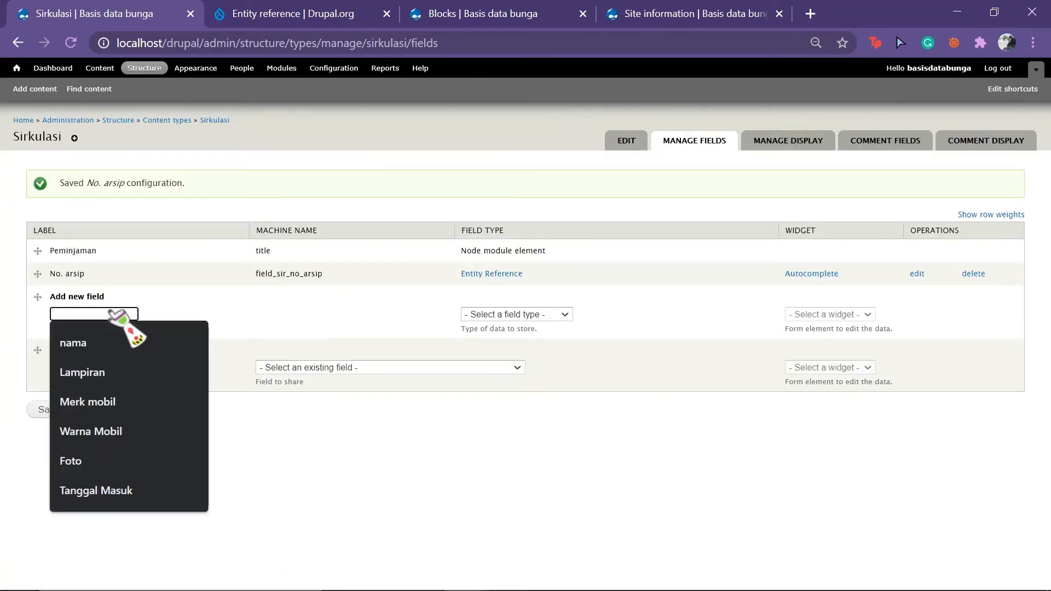
text(A)
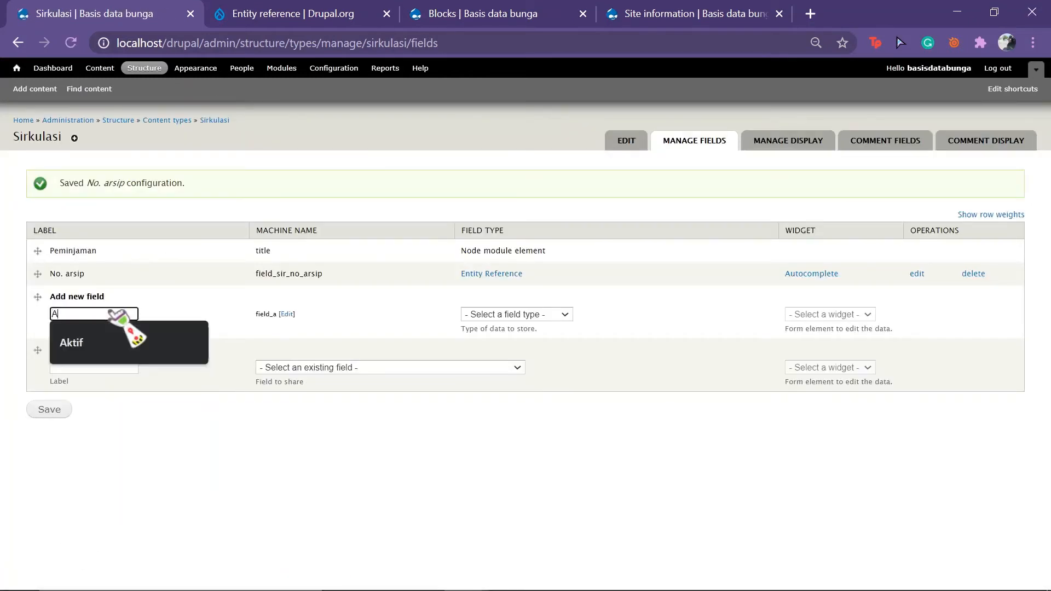
text(lasan )
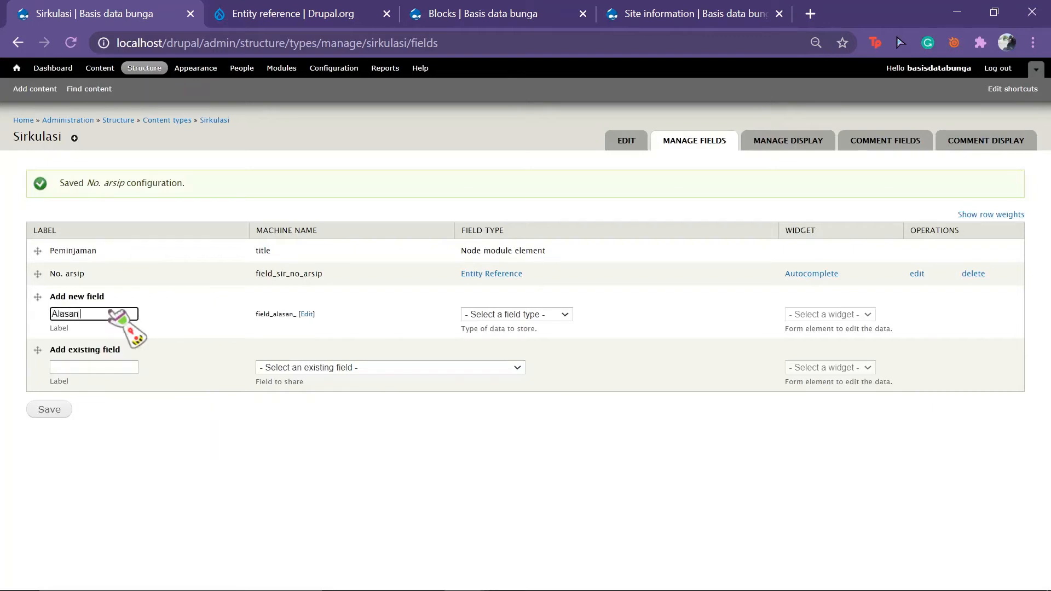
text(Pipnjam)
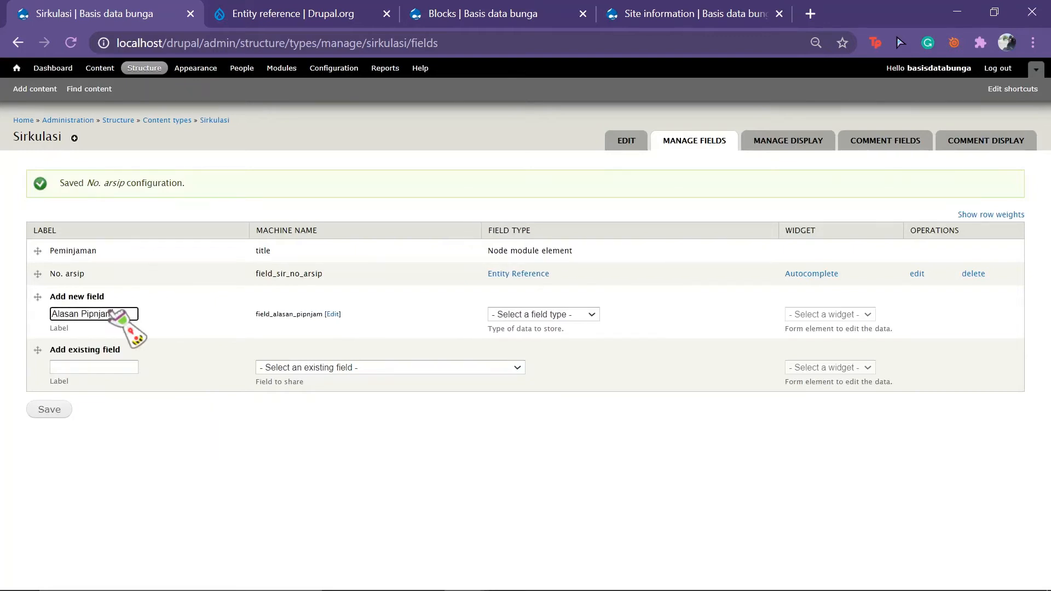
key(BackSpace)
key(BackSpace)
key(BackSpace)
key(BackSpace)
key(BackSpace)
text(njam)
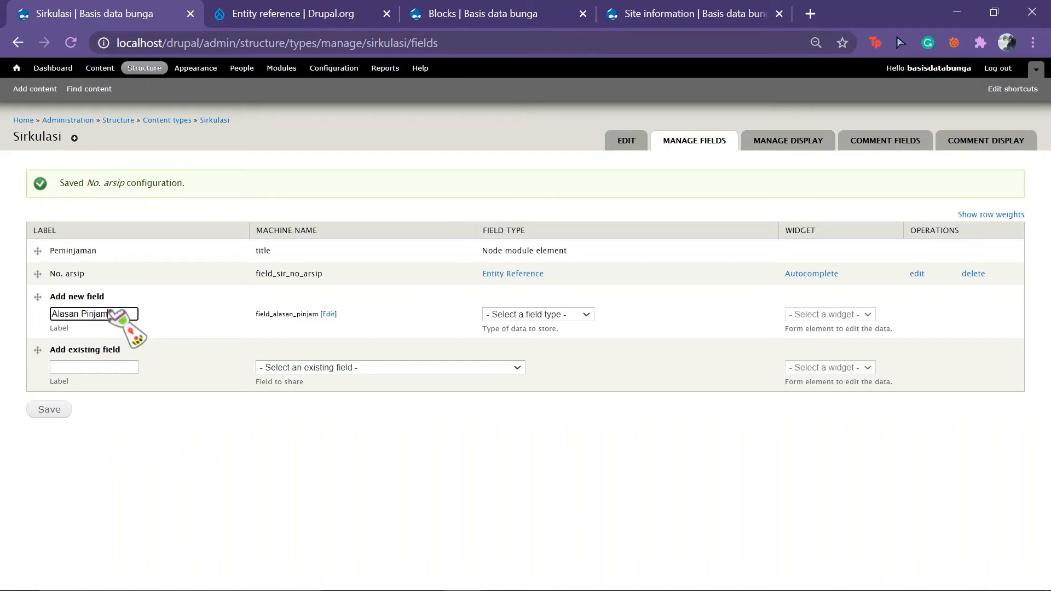
click(329, 314)
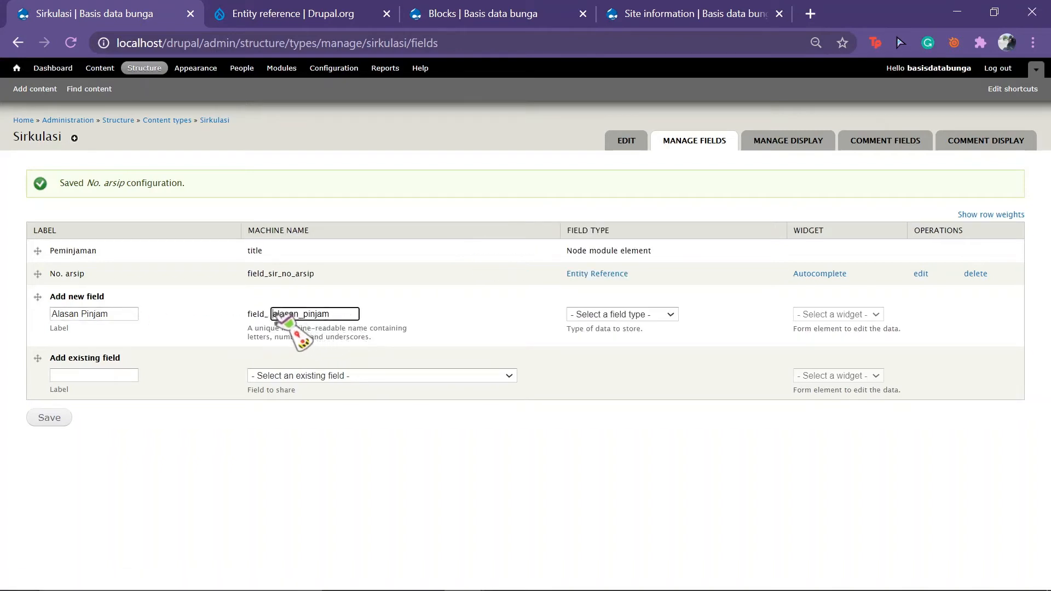
text(sir_)
Give the Alasan Pinjam field the Long text type with the multiple-row text area widget, and save it.
click(621, 317)
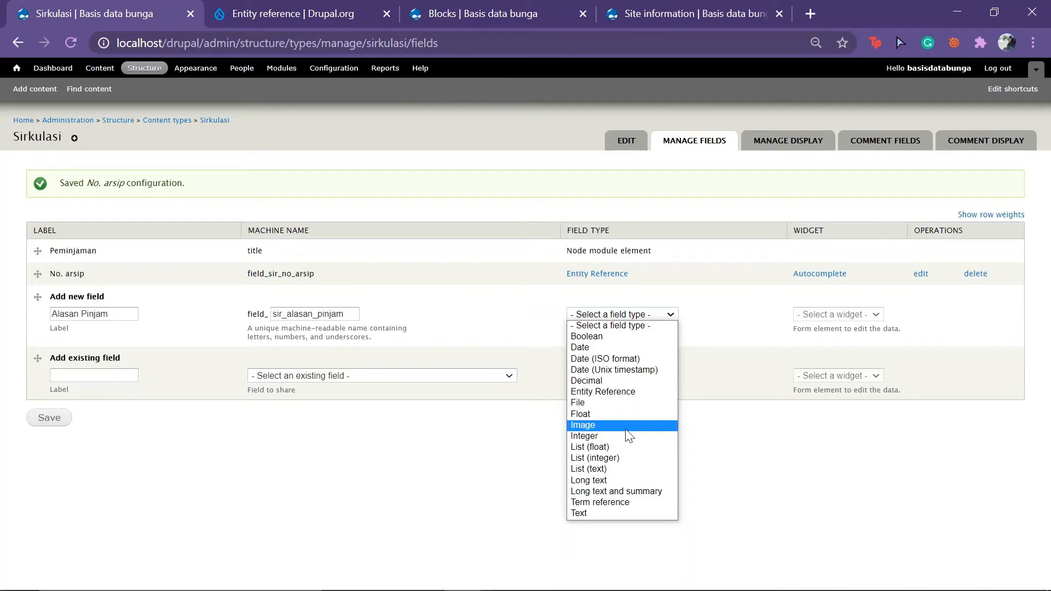
click(628, 481)
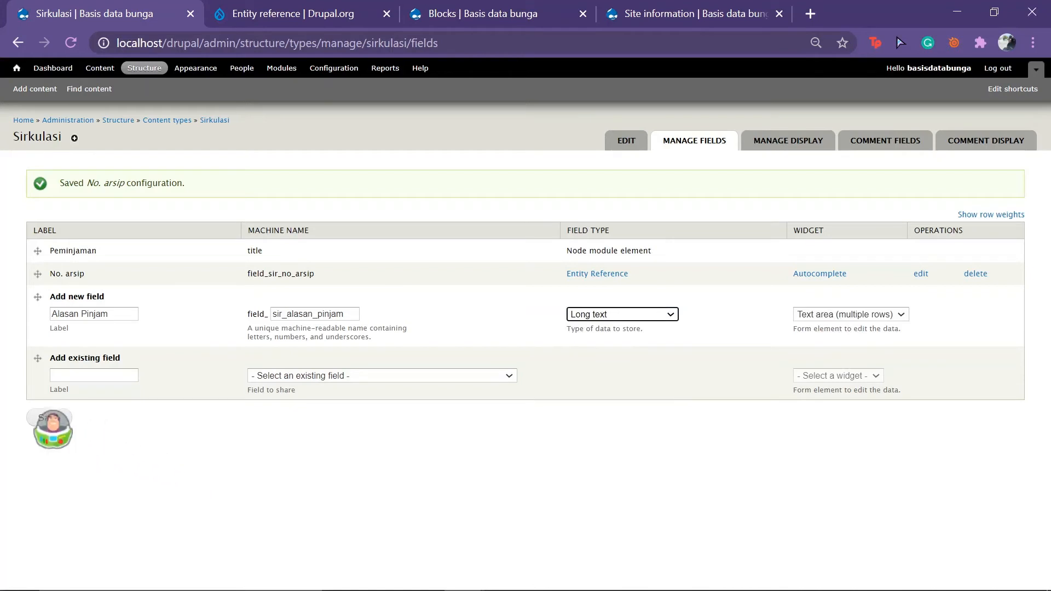
click(51, 418)
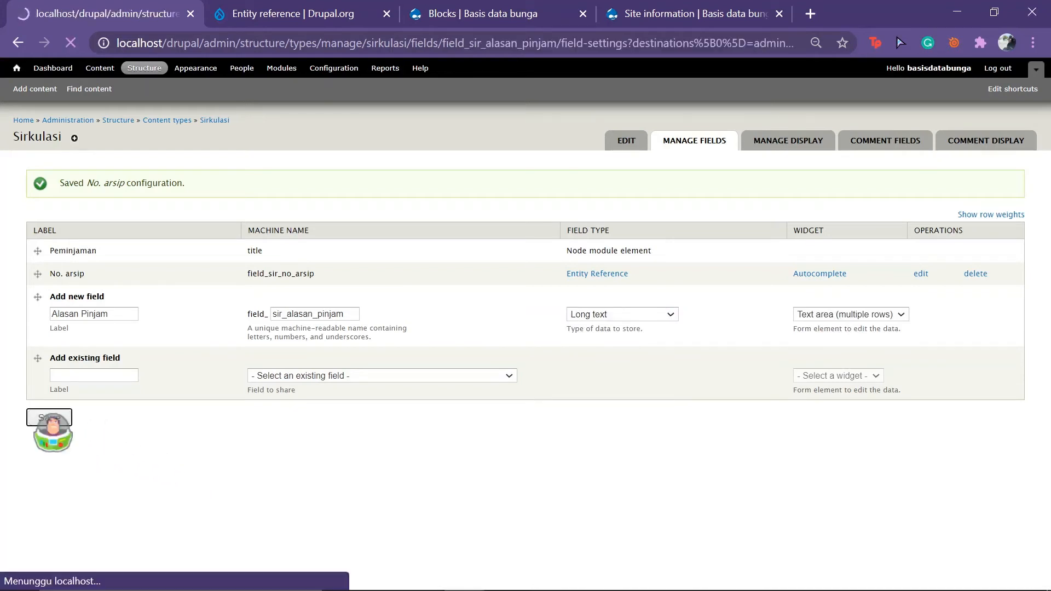
Save the Alasan Pinjam field settings, make the field required, and save its configuration.
click(94, 265)
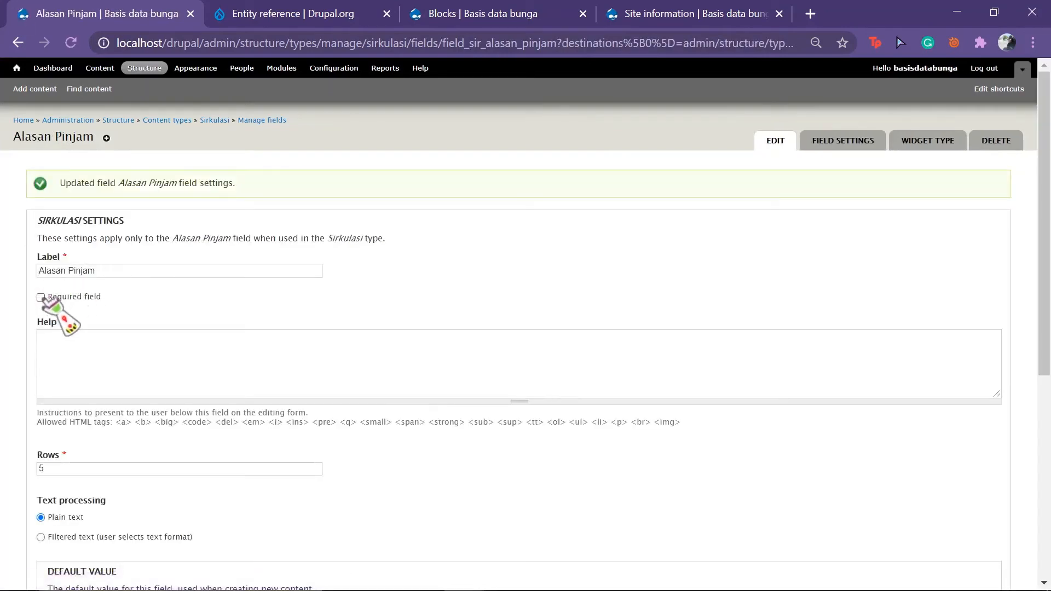
click(41, 298)
scroll(44, 301, down, 6)
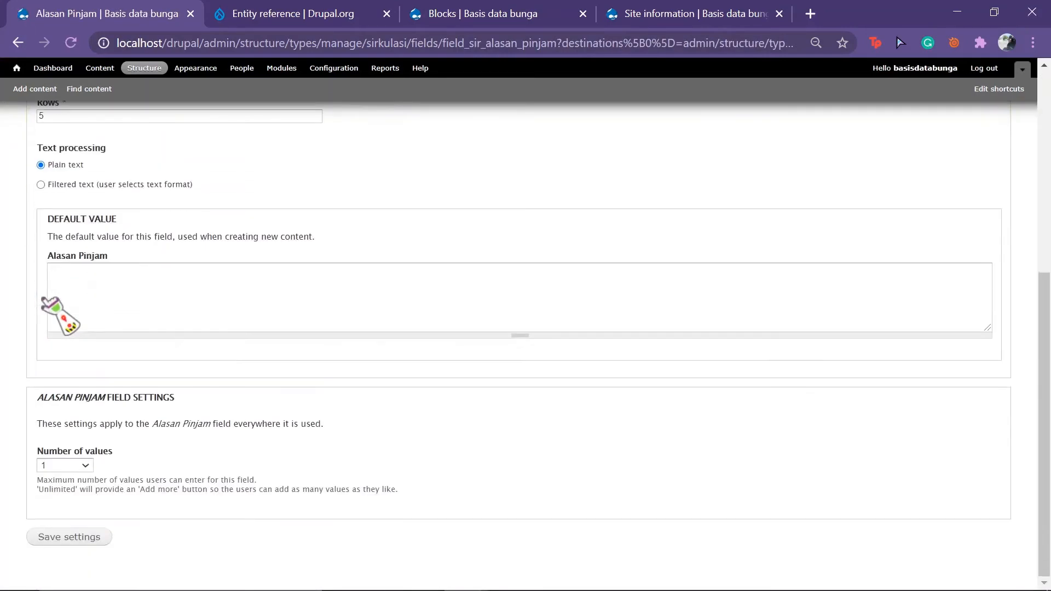
click(63, 537)
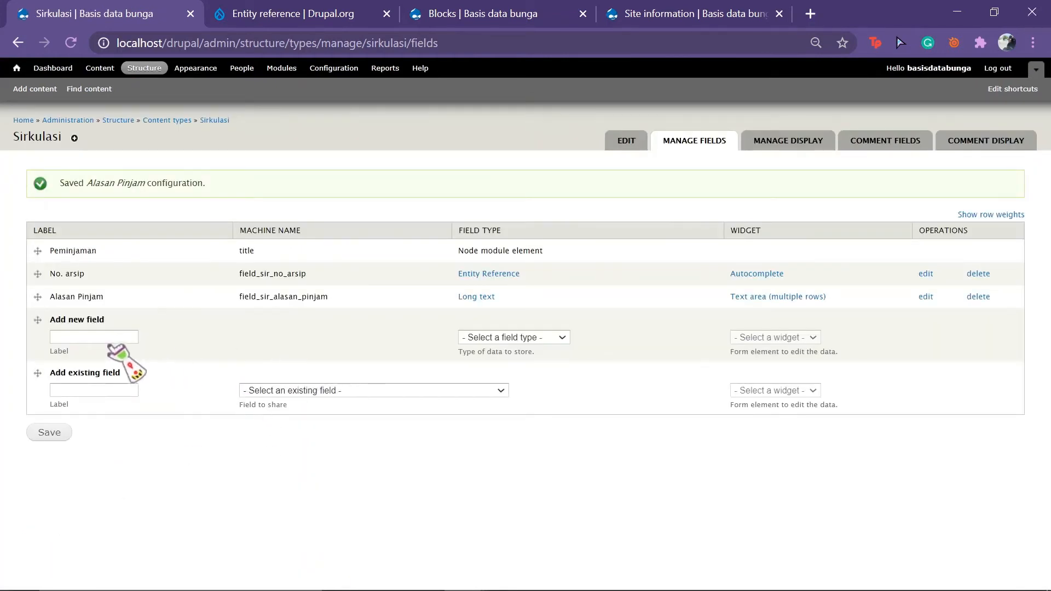
Enter a new field labelled "Tanggal Harus Kembali" with the machine name field_sir_tanggal_harus_kembali.
click(104, 338)
text(T)
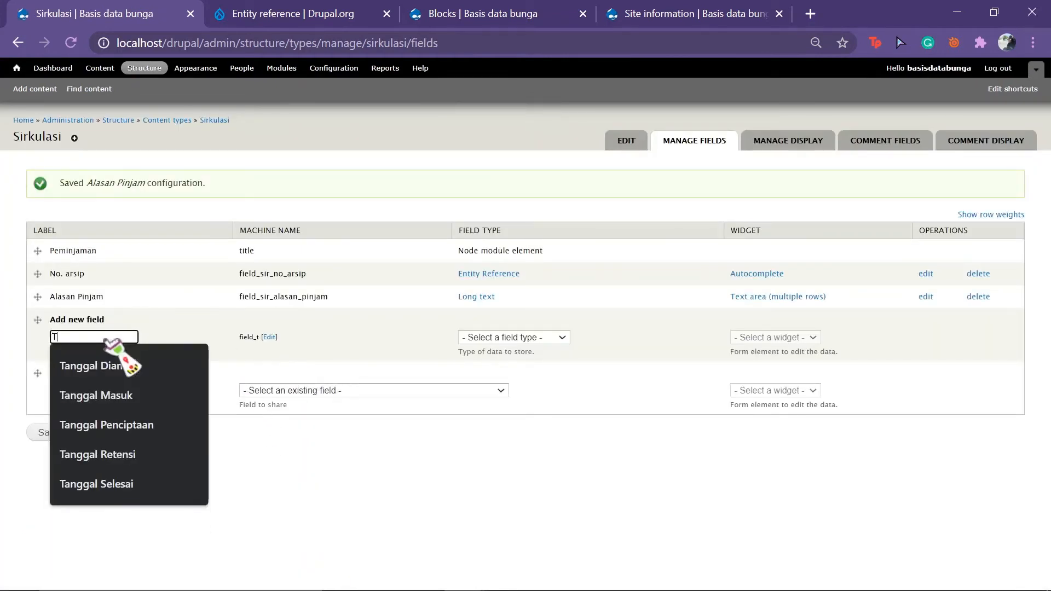
text(anggal H)
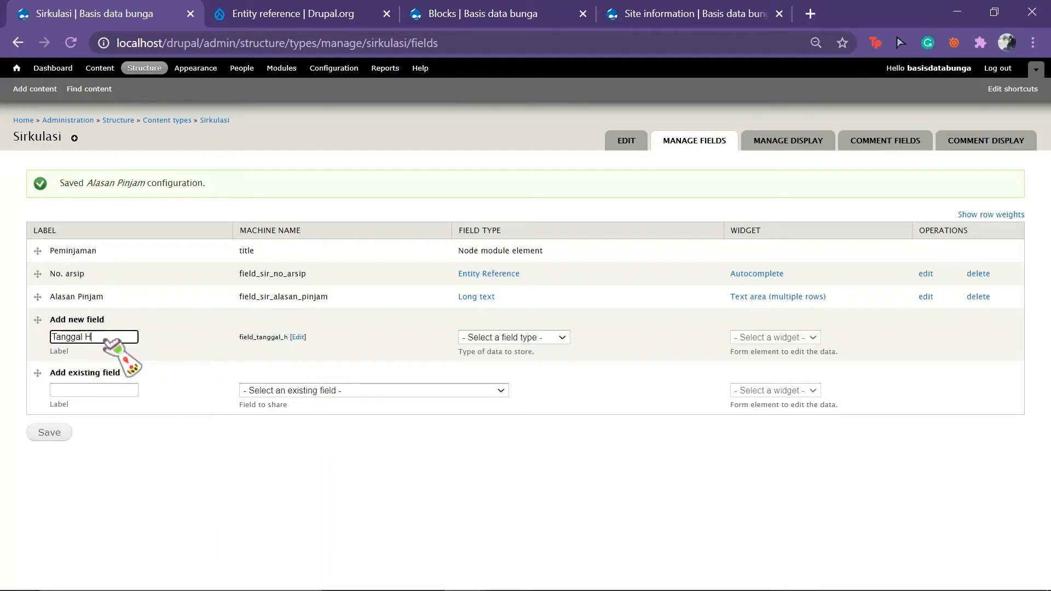
text(arus Kembali)
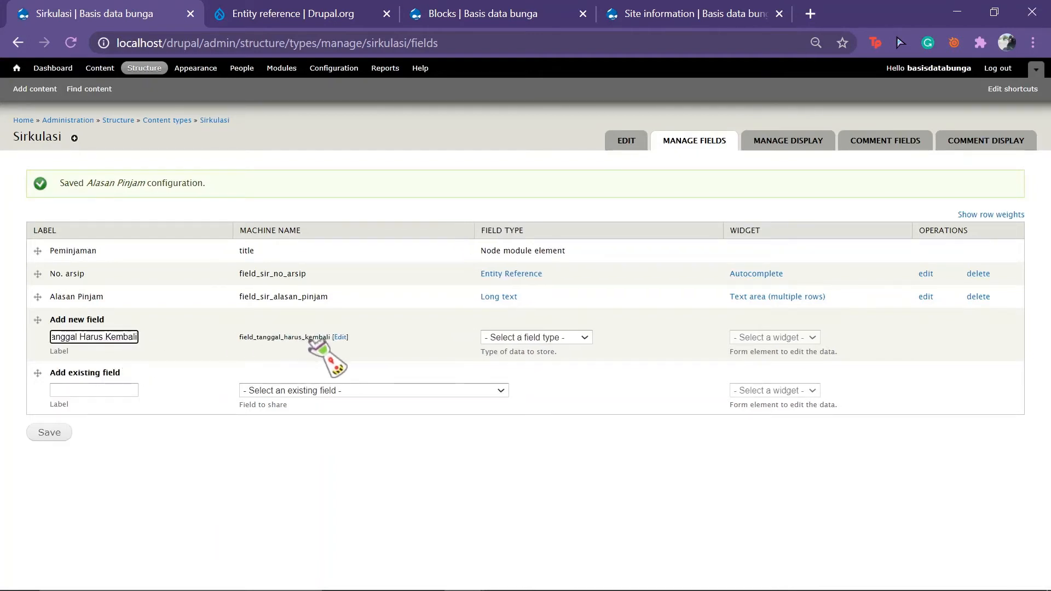
click(341, 337)
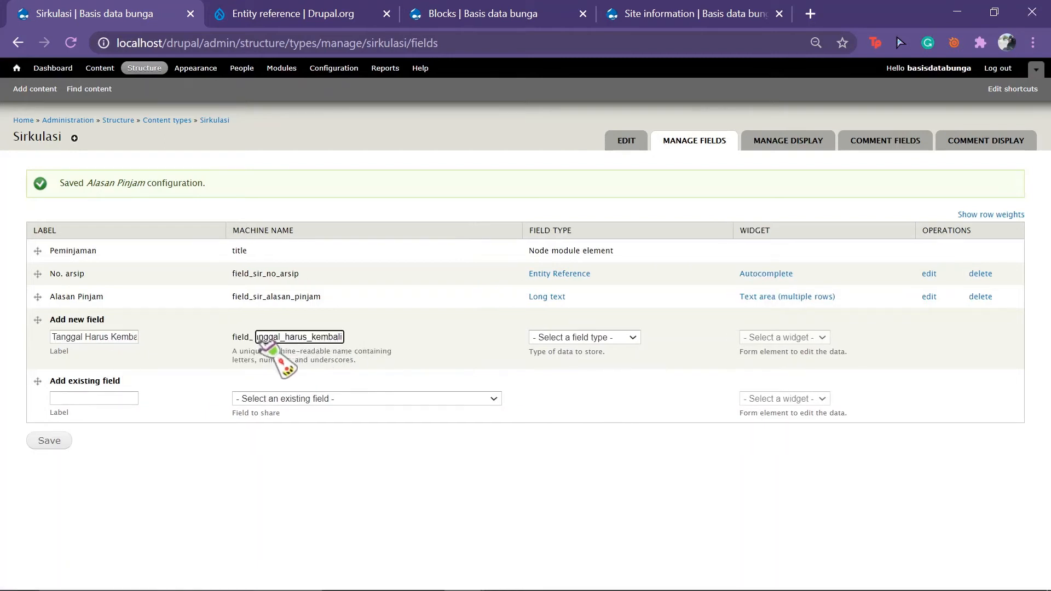
key(Home)
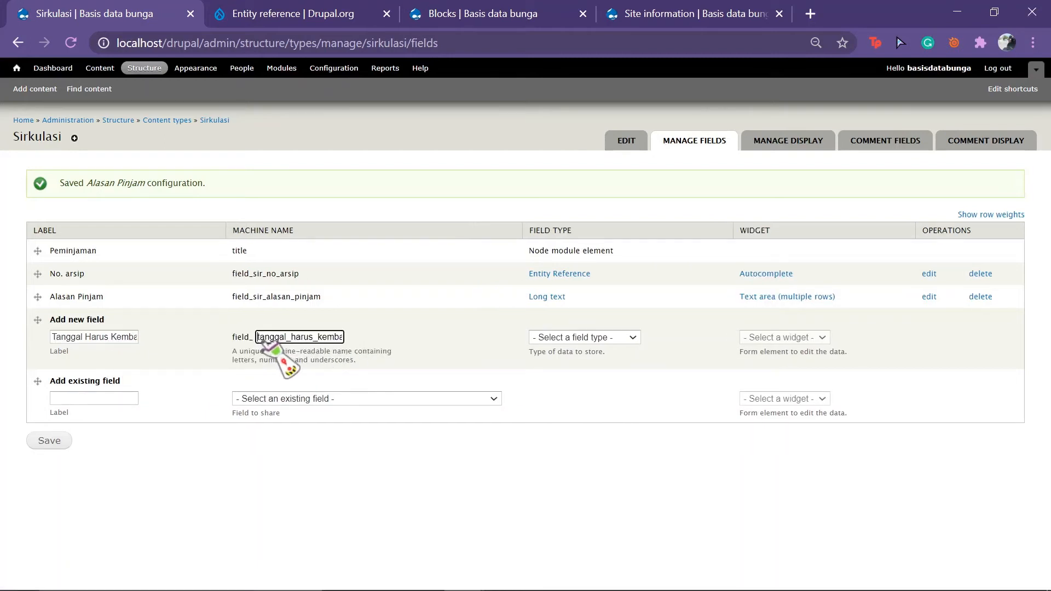
text(sir_)
Give the Tanggal Harus Kembali field the Date type with the Pop-up calendar widget, and save it.
click(584, 338)
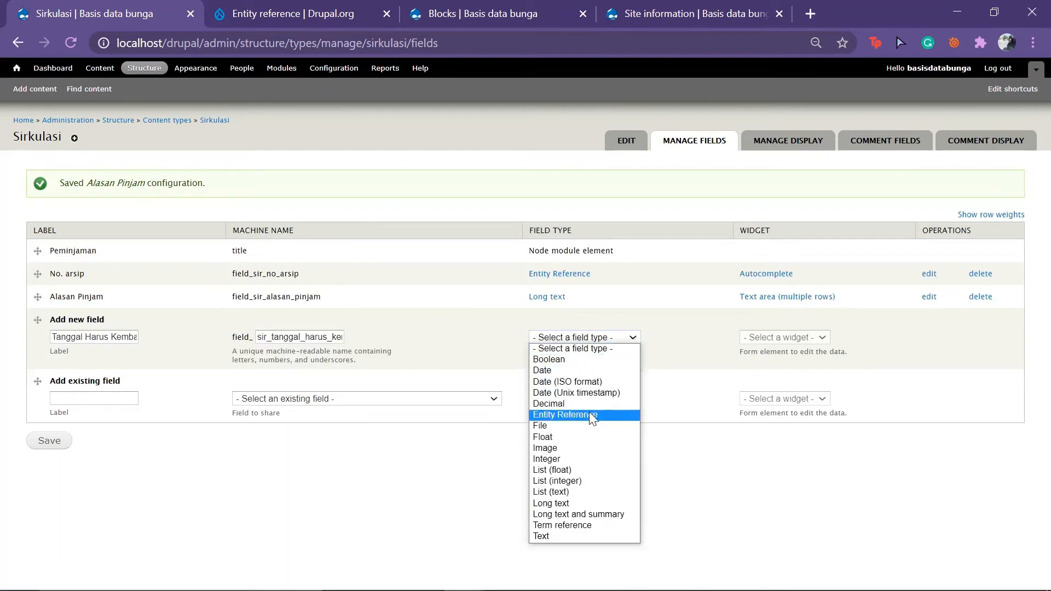
click(591, 370)
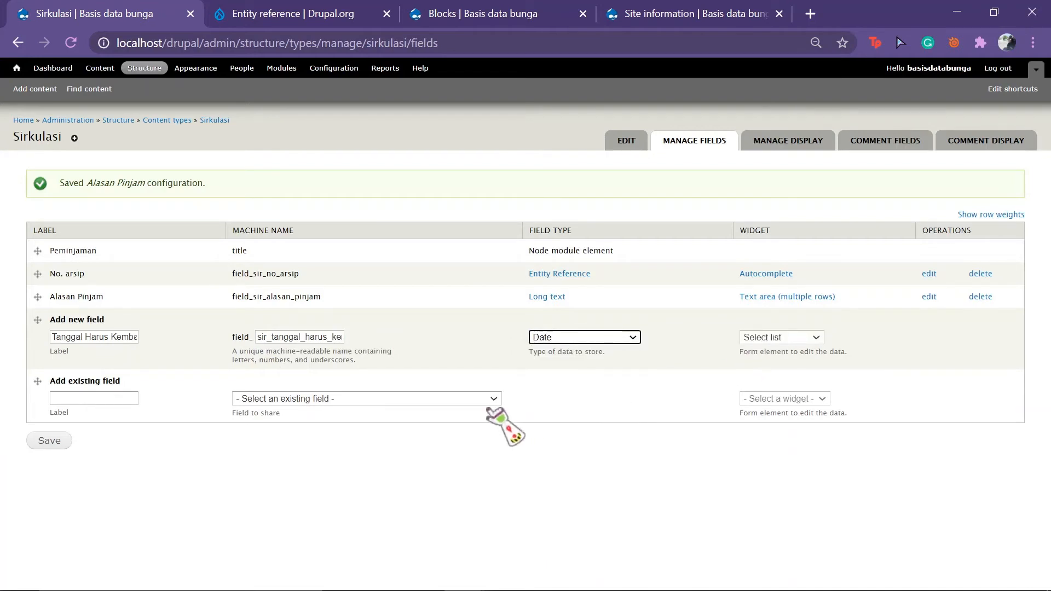
click(755, 340)
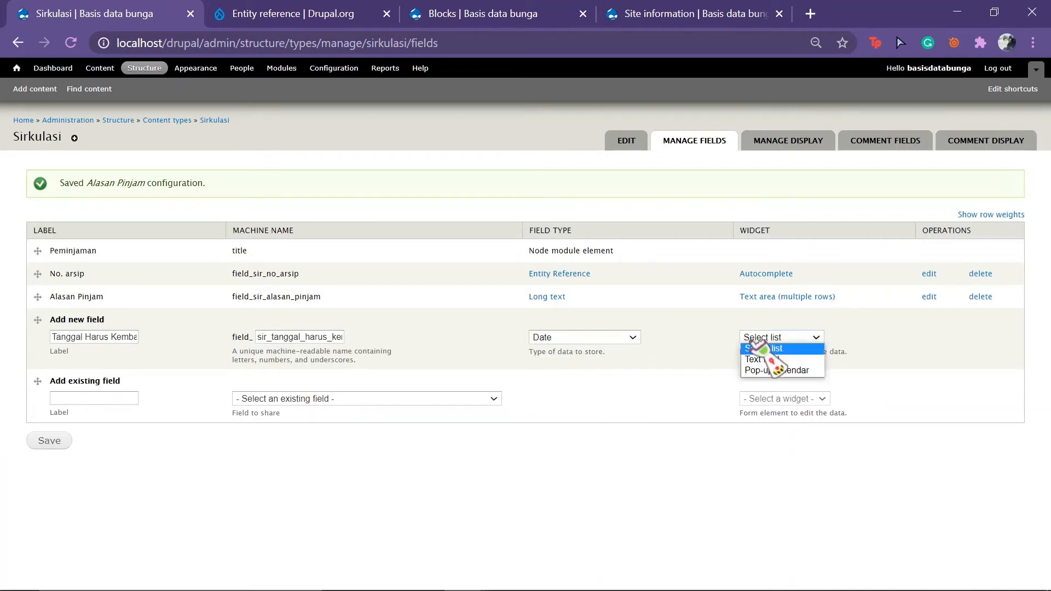
click(756, 371)
click(50, 441)
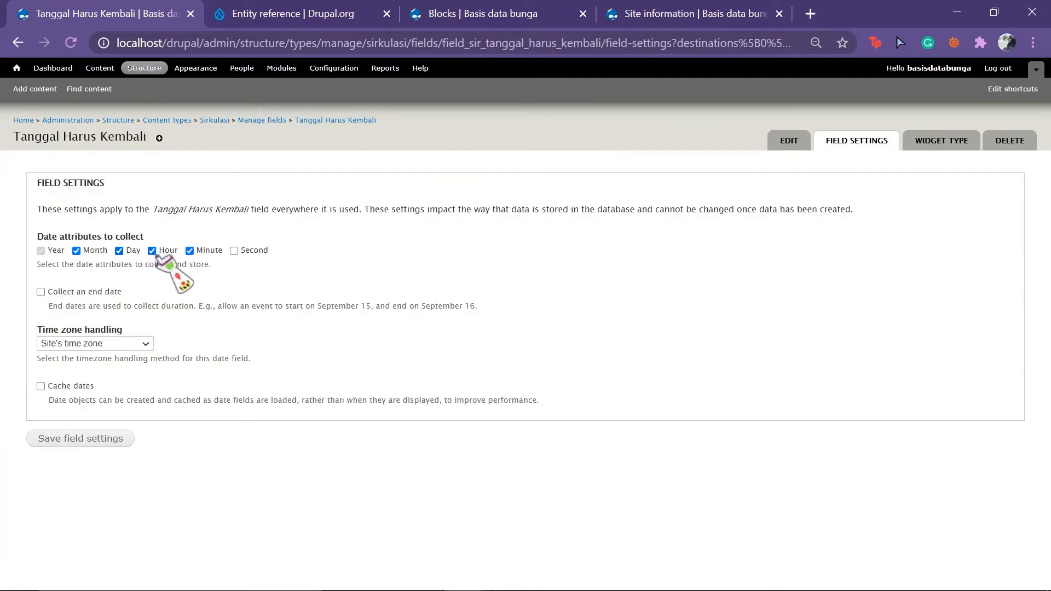
Exclude Hour and Minute from the date attributes collected for Tanggal Harus Kembali, and save the field settings.
click(151, 250)
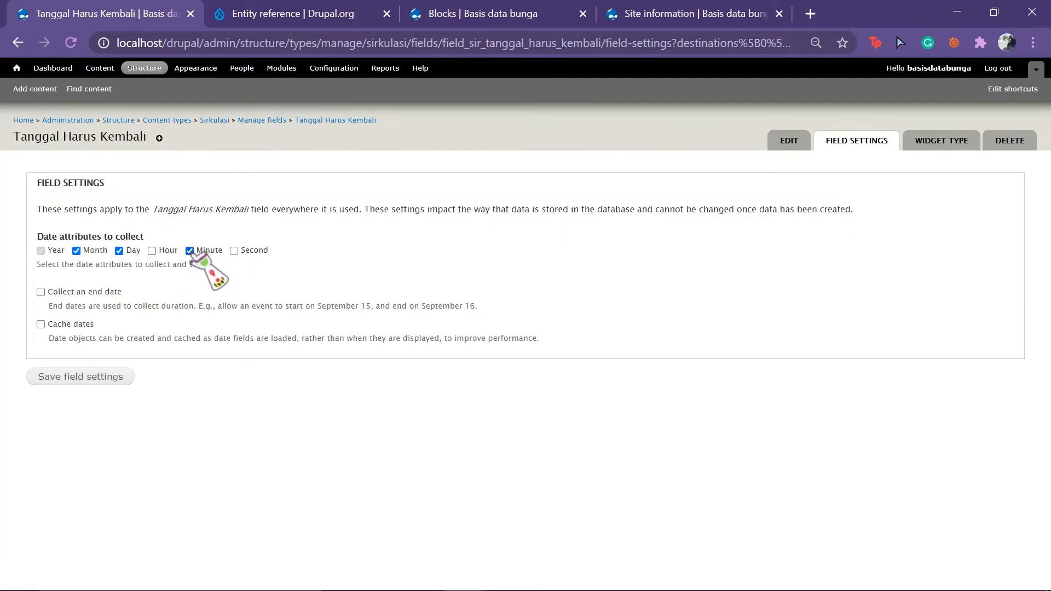
click(190, 251)
click(111, 383)
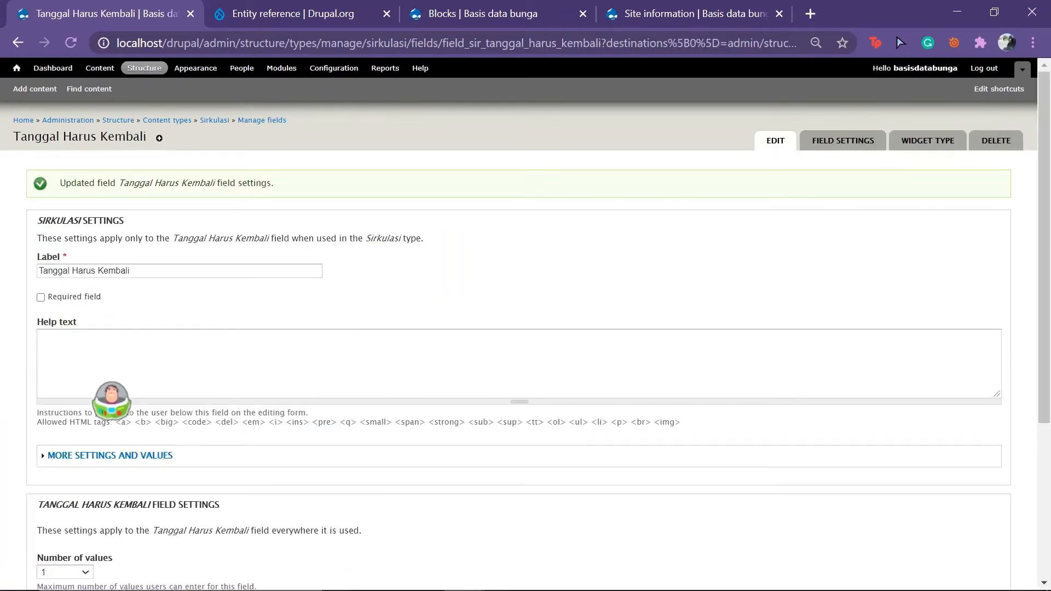
Make Tanggal Harus Kembali required with a relative default date of "+7 days", and save its settings.
click(40, 298)
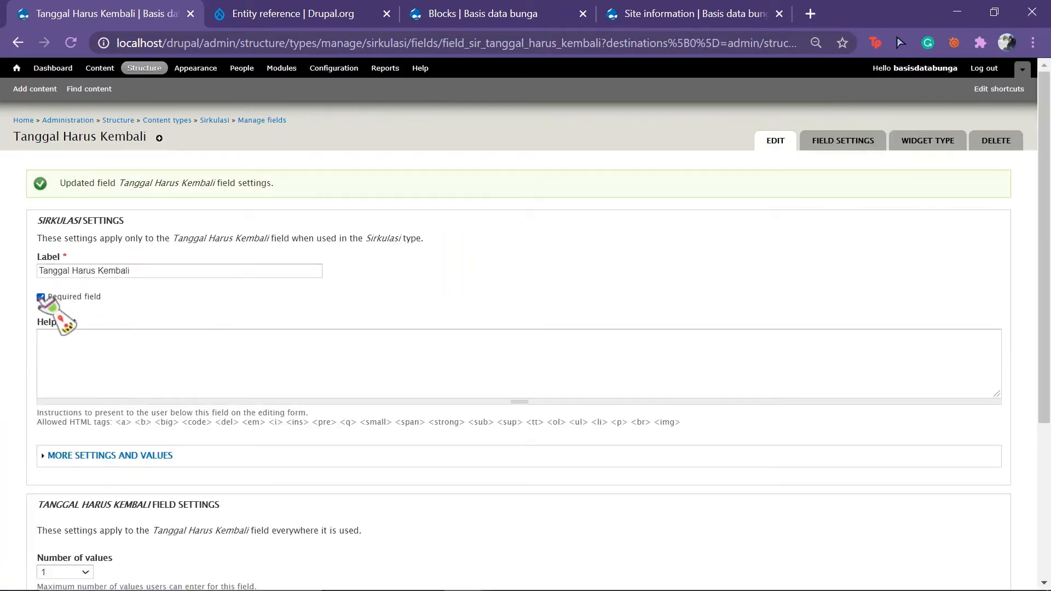
scroll(143, 408, down, 3)
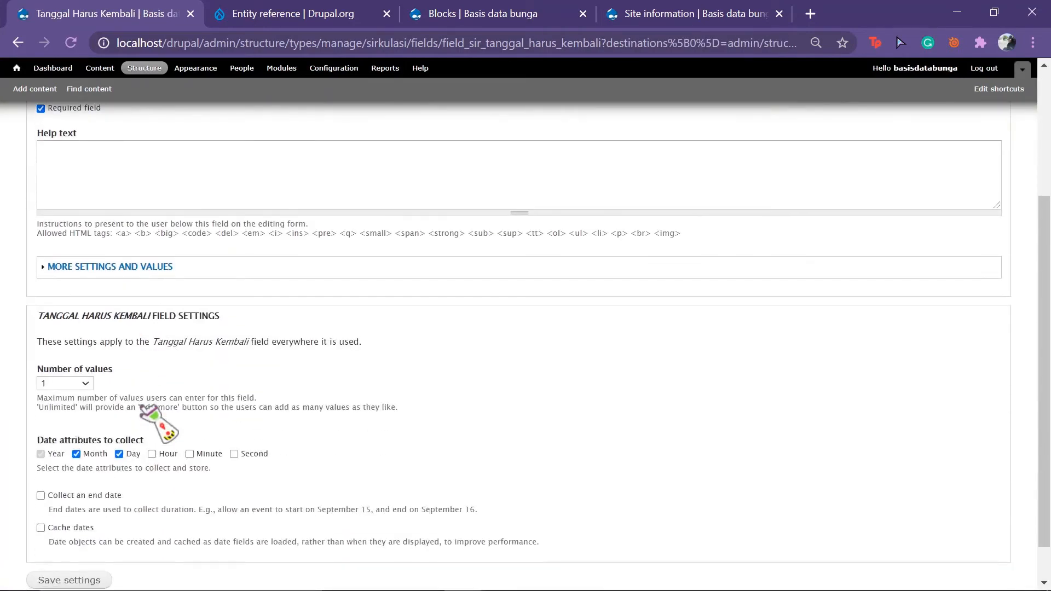
click(138, 266)
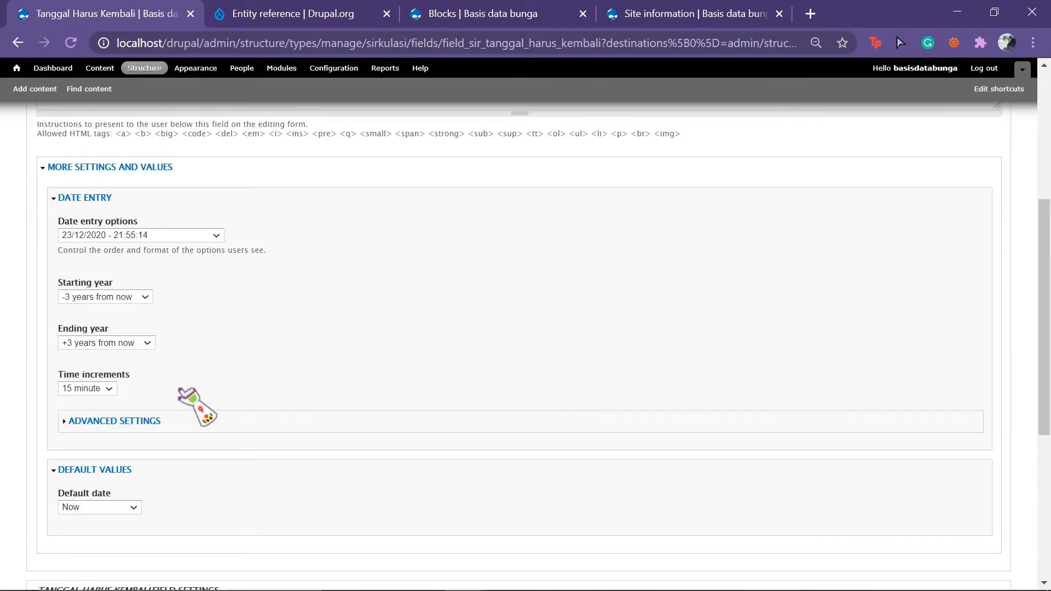
click(115, 509)
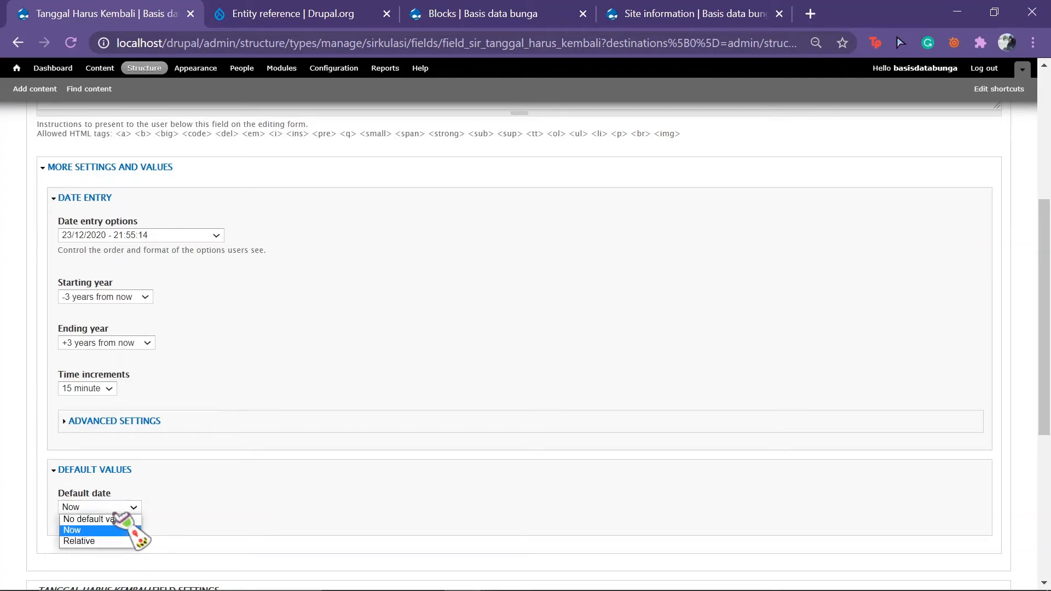
click(109, 539)
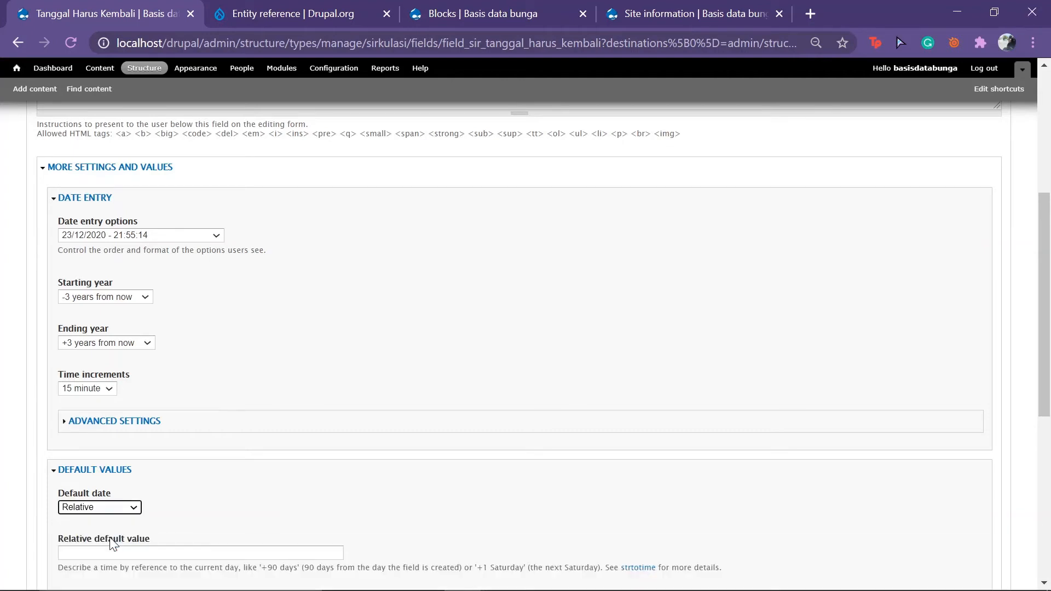
scroll(114, 543, down, 3)
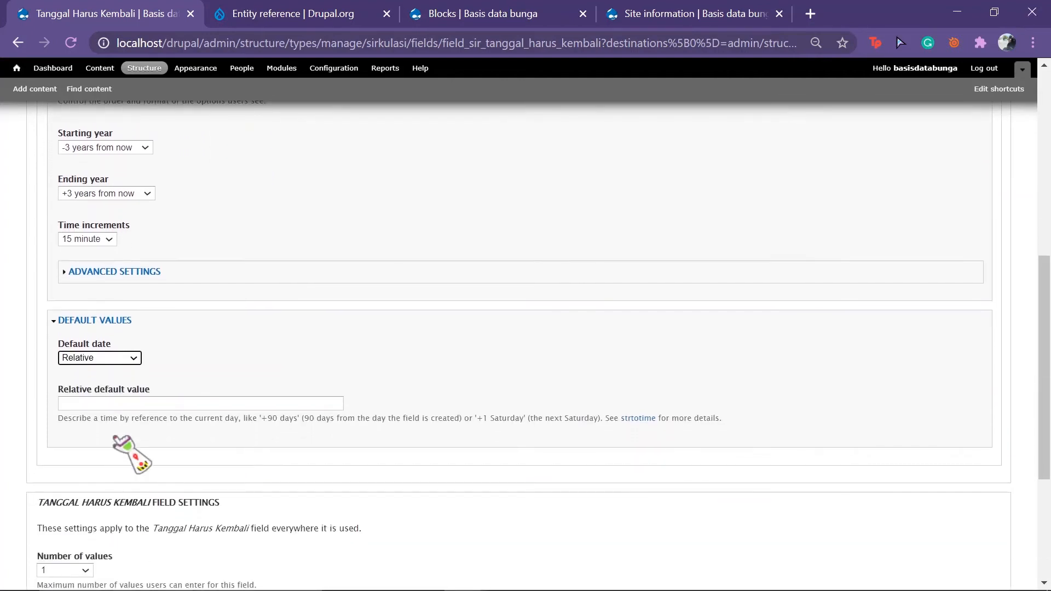
click(113, 406)
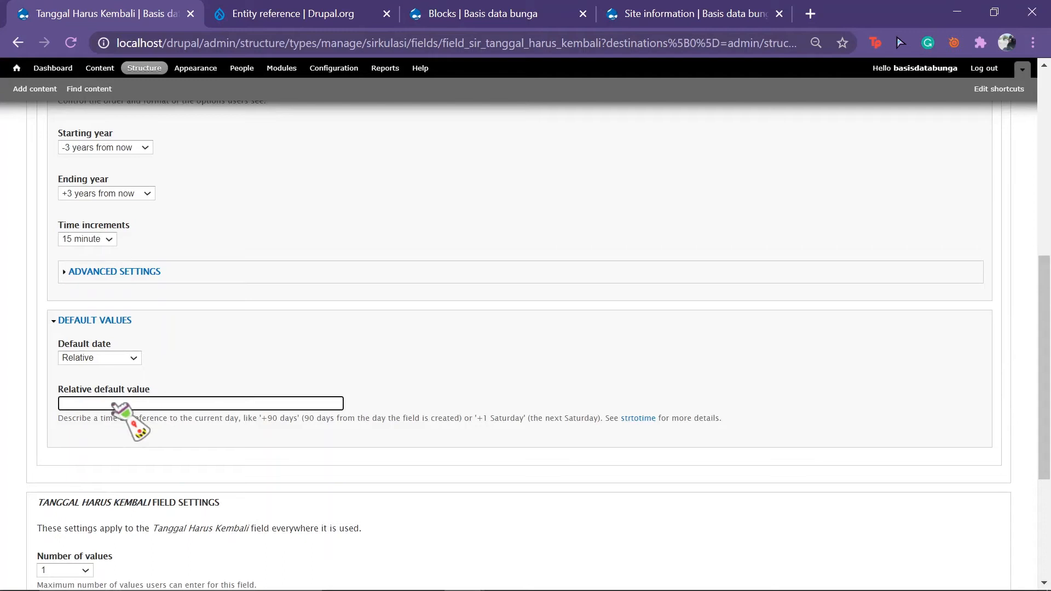
text(+7 days)
scroll(113, 405, down, 2)
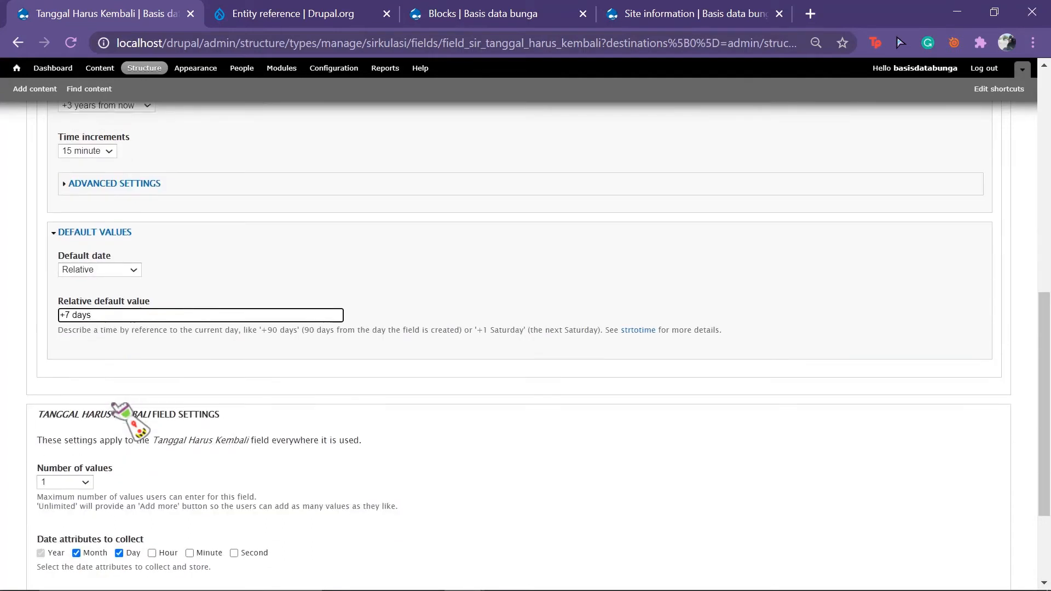
scroll(121, 412, down, 1)
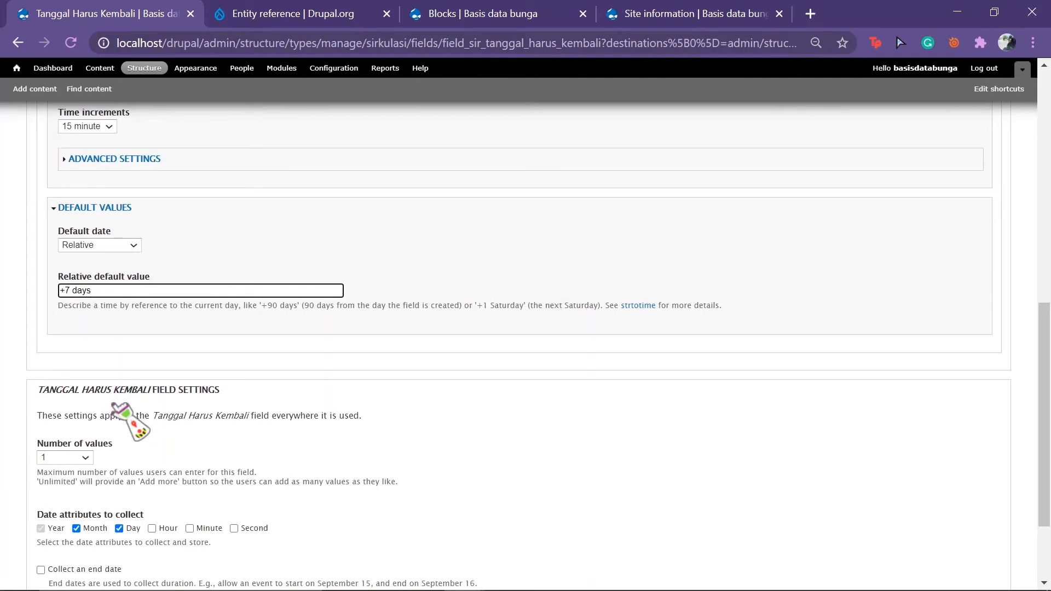
scroll(126, 419, down, 3)
click(87, 541)
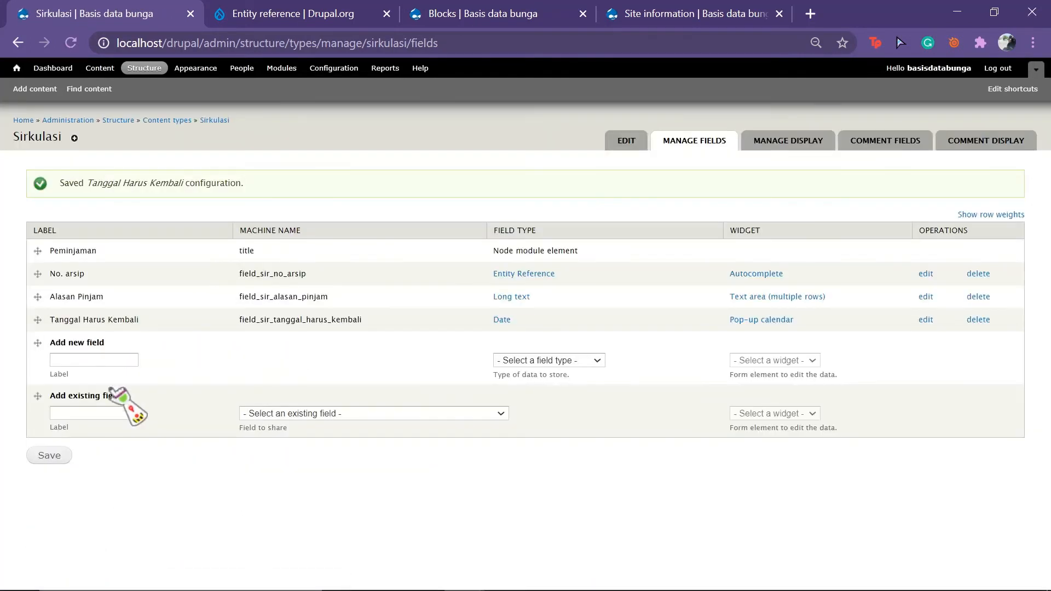
Enter a new field labelled "Tanggal Pengembalian" with the machine name field_sir_tanggal_pengembalian.
click(117, 360)
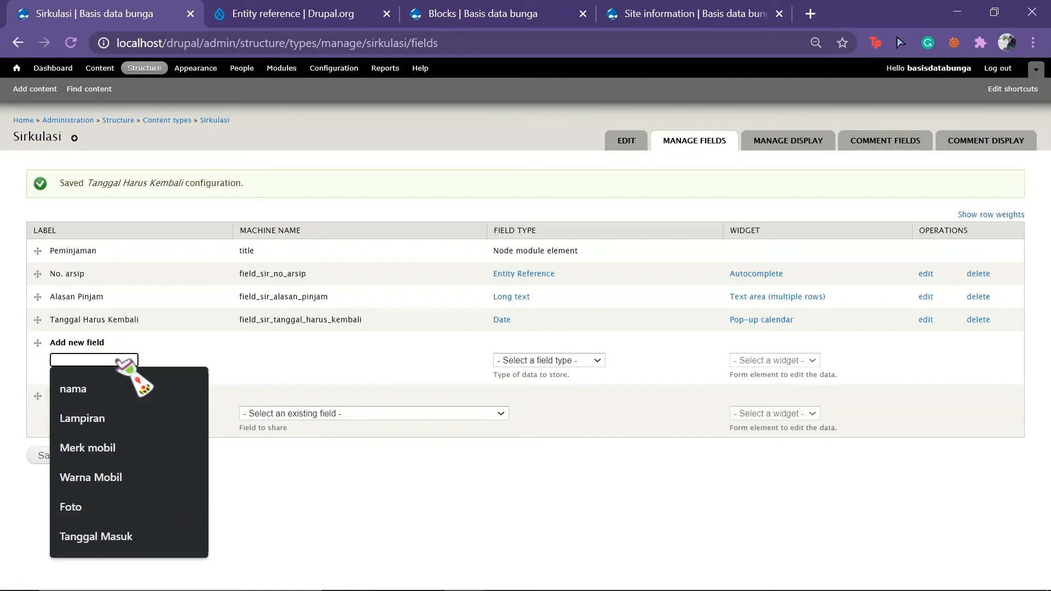
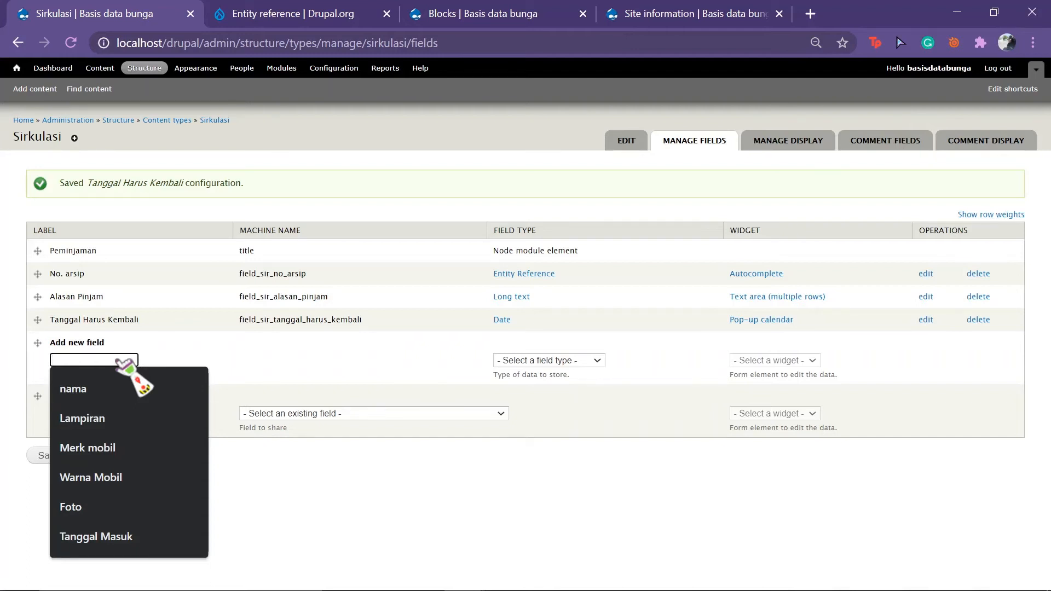
text(T)
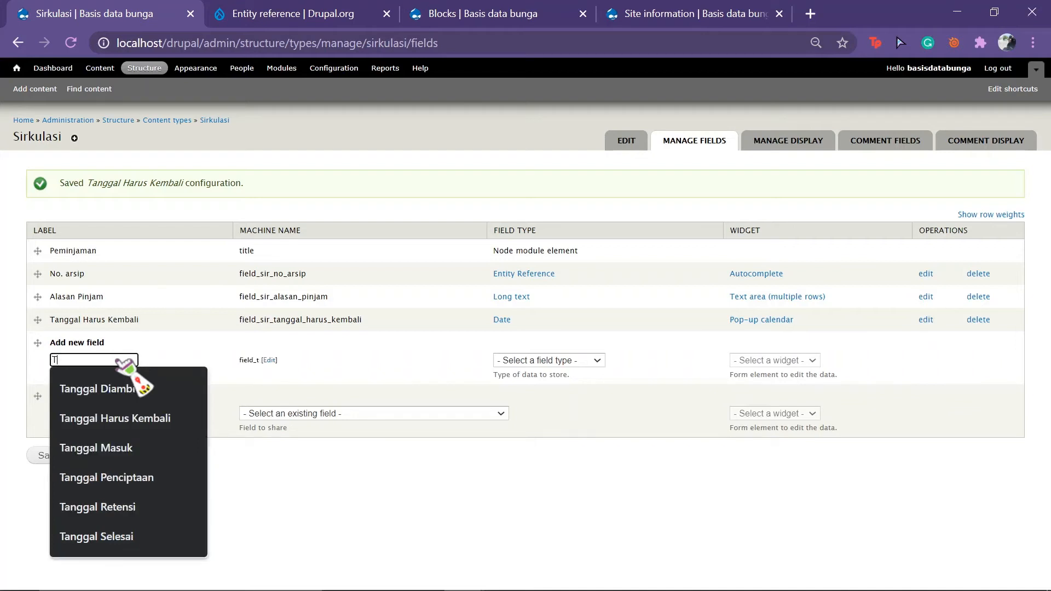
text(anggal P)
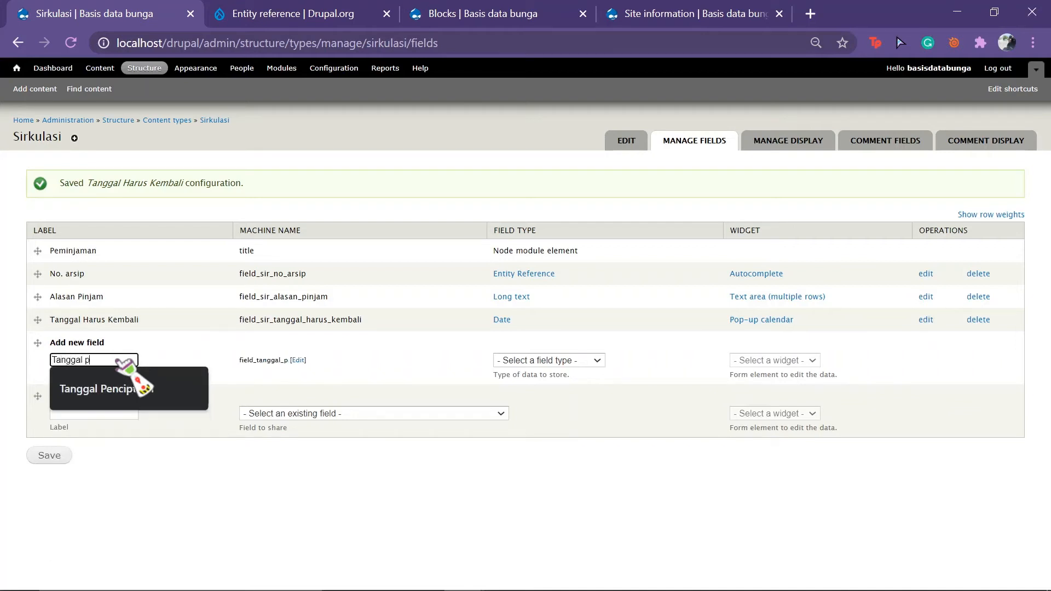
key(BackSpace)
text(Pengembalian)
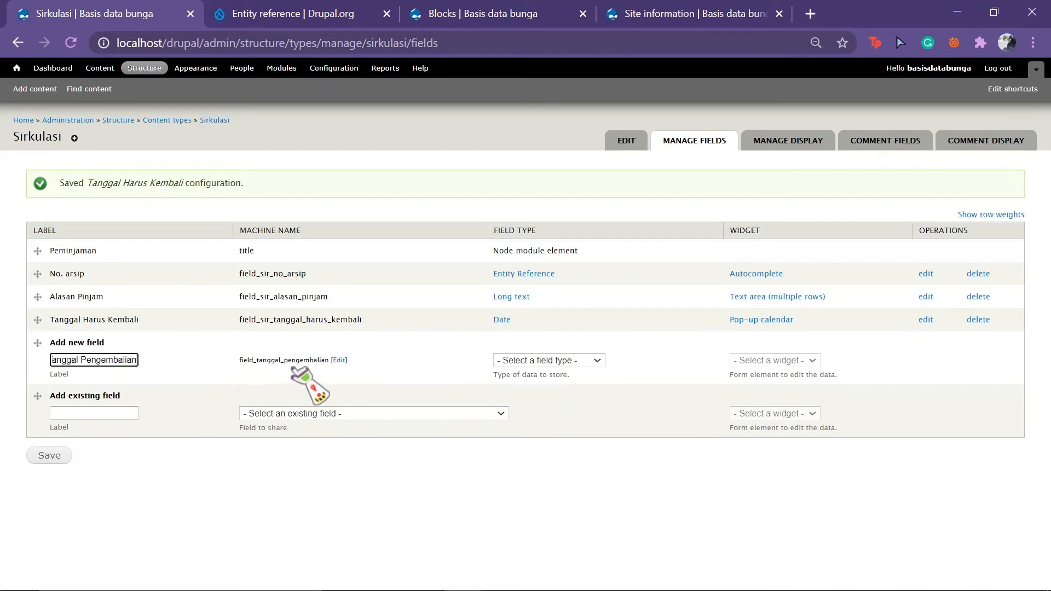
click(336, 360)
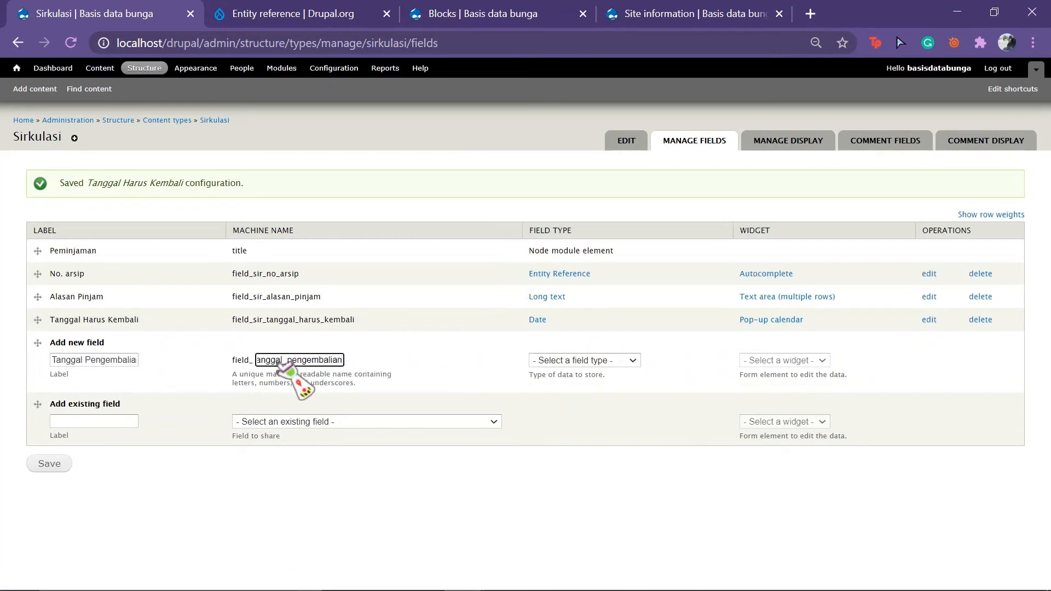
key(Home)
text(sir_)
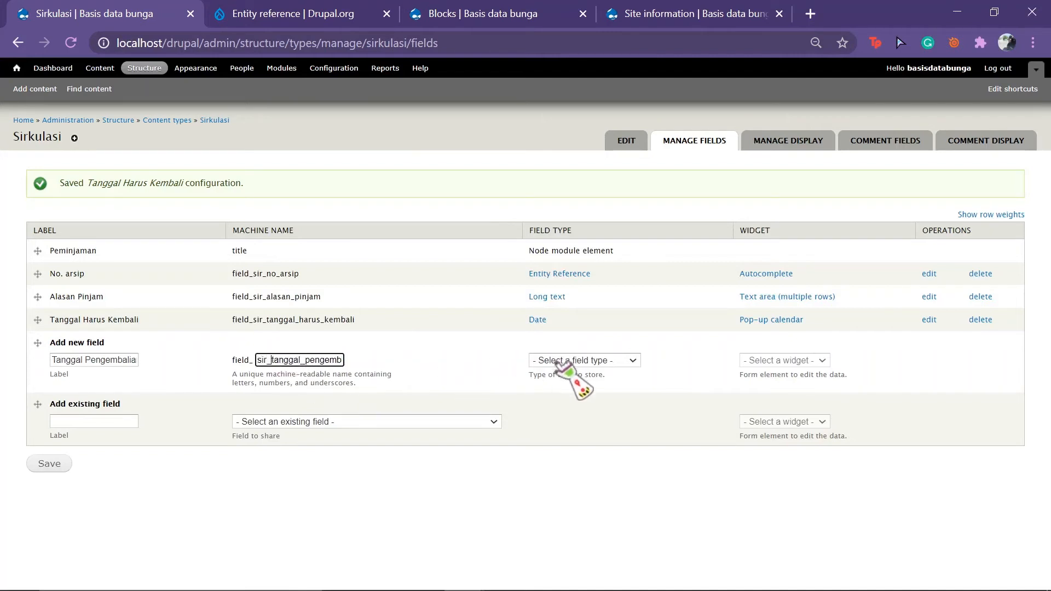
Give the Tanggal Pengembalian field the Date type with the Pop-up calendar widget, and save it.
click(585, 361)
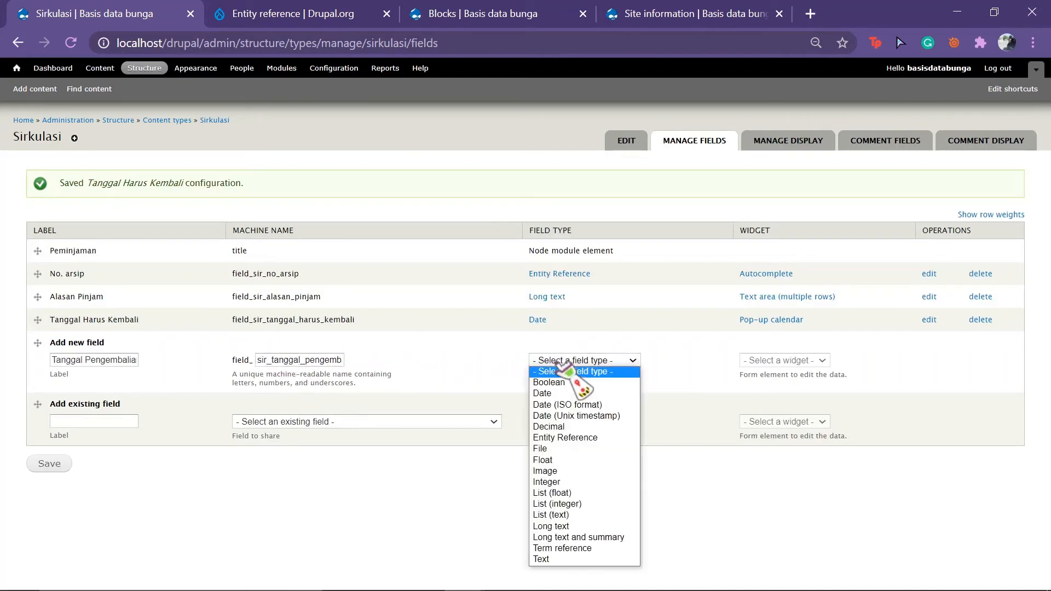
click(612, 392)
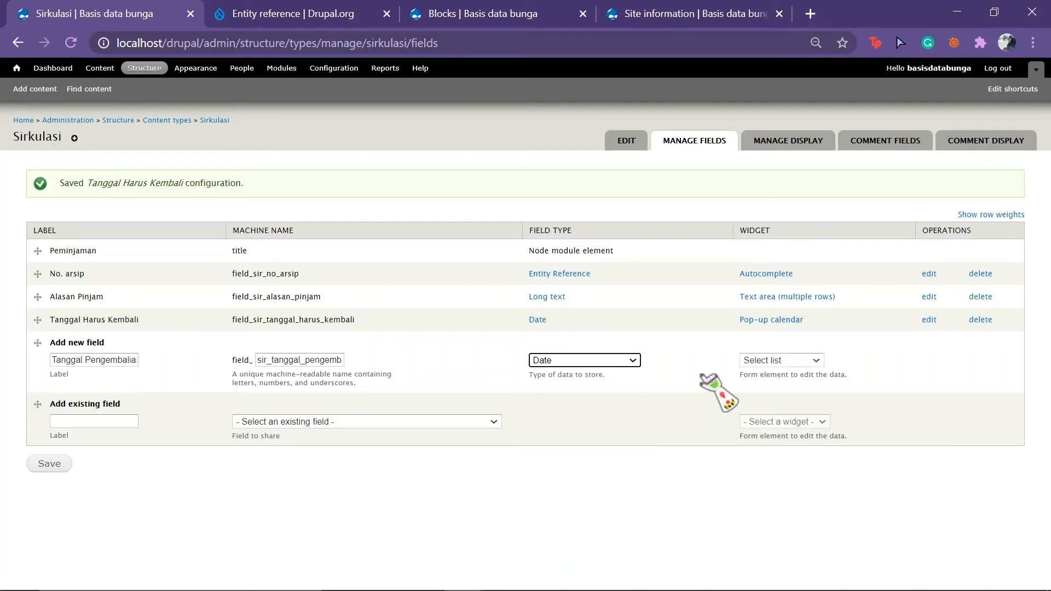
click(777, 361)
click(765, 394)
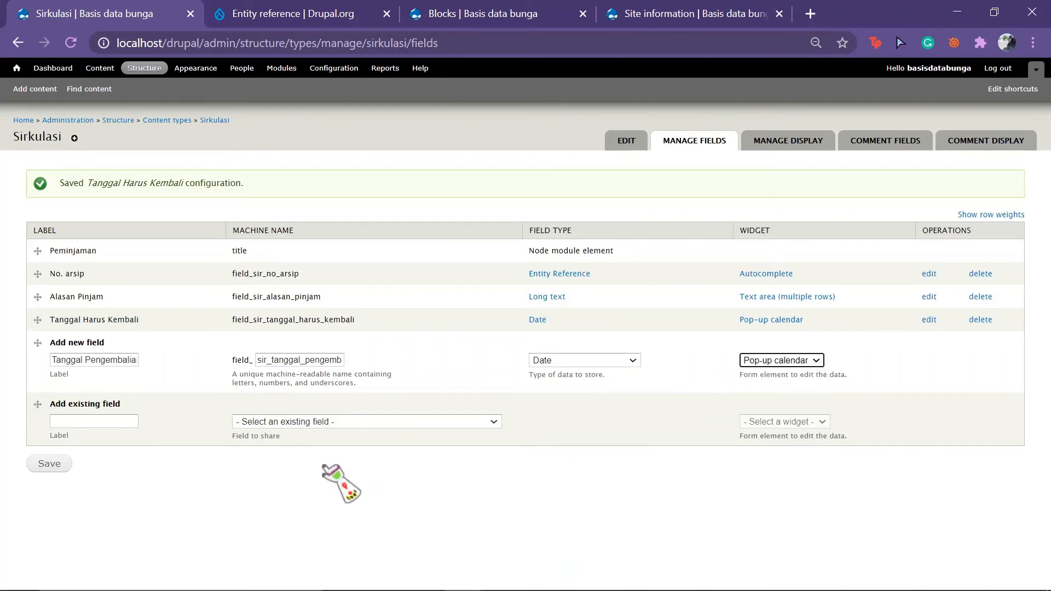
click(52, 470)
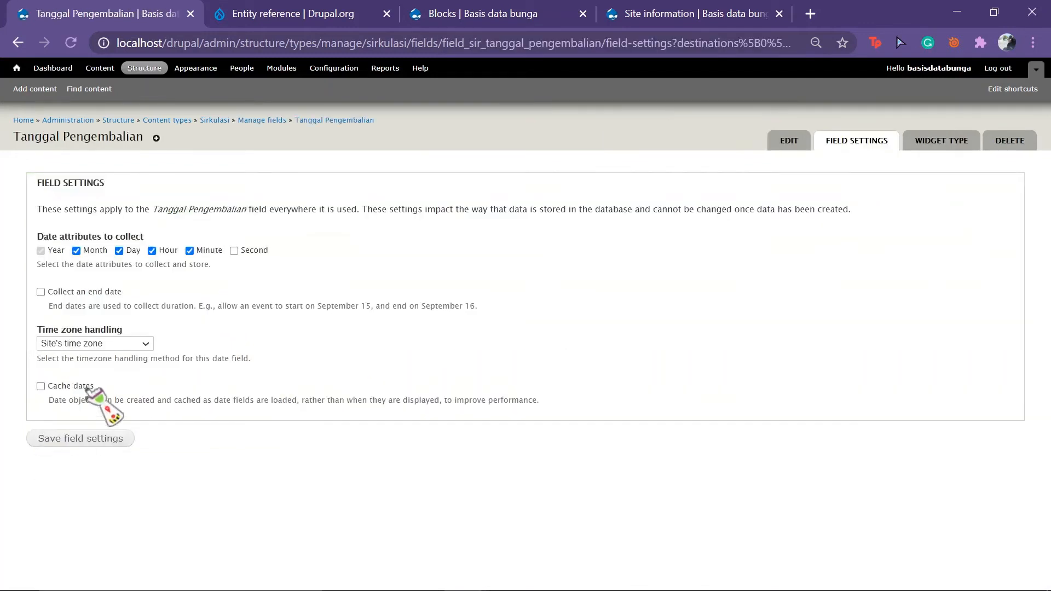
Exclude Hour and Minute from the date attributes collected for Tanggal Pengembalian, and save the field settings.
click(152, 251)
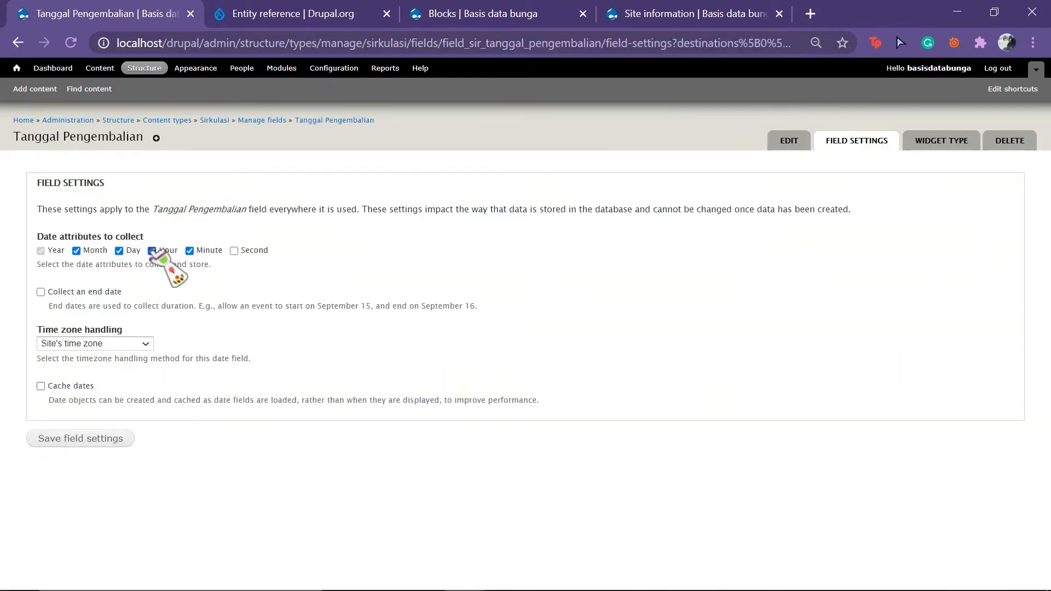
click(190, 251)
click(107, 377)
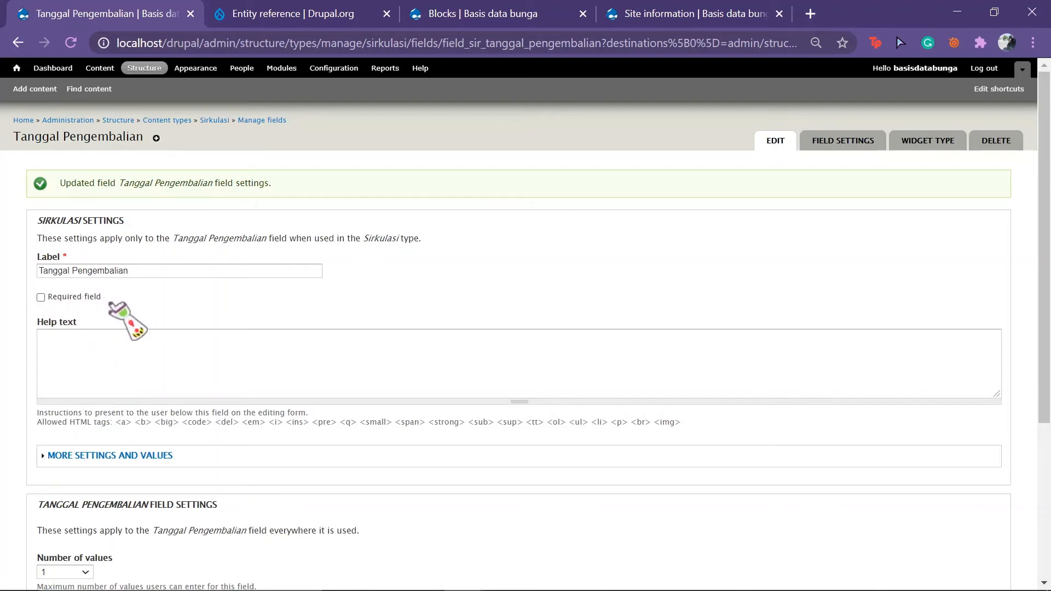
Set the default date of Tanggal Pengembalian to "No default value", then save its settings and the Sirkulasi field list.
scroll(109, 303, down, 4)
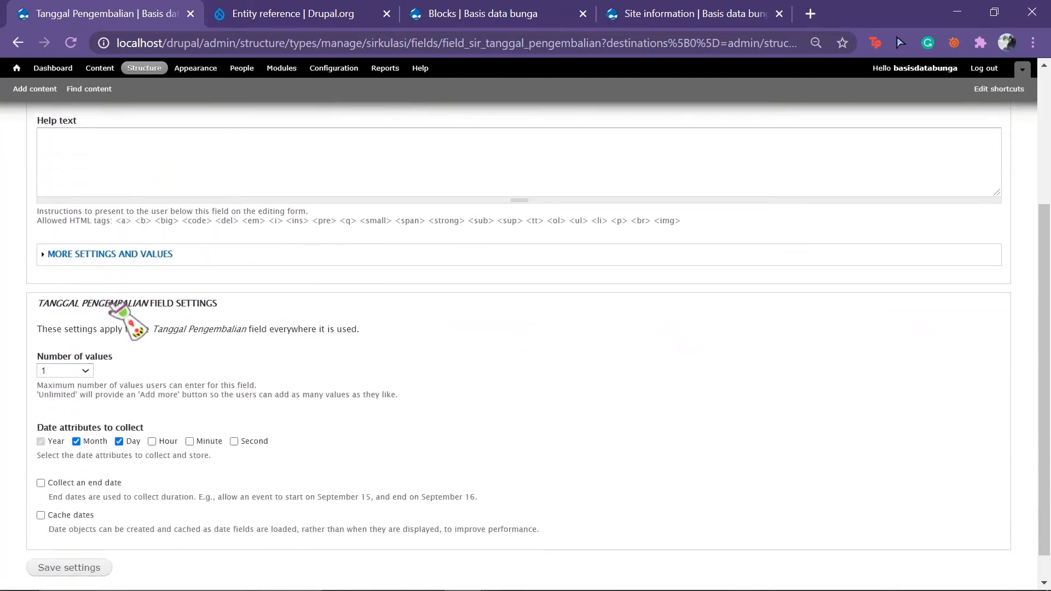
click(118, 254)
scroll(130, 260, down, 1)
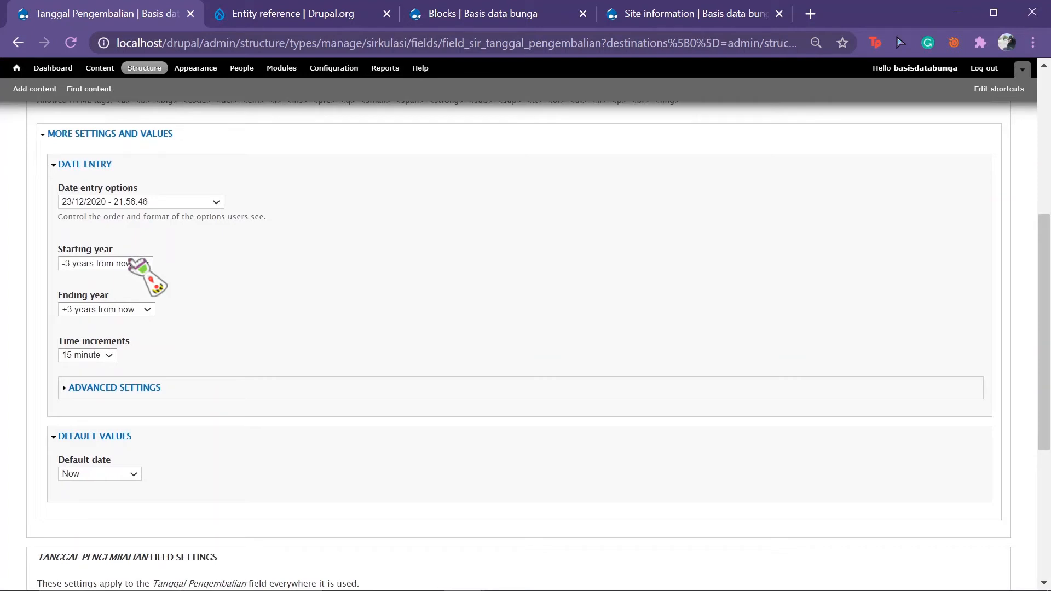
click(116, 474)
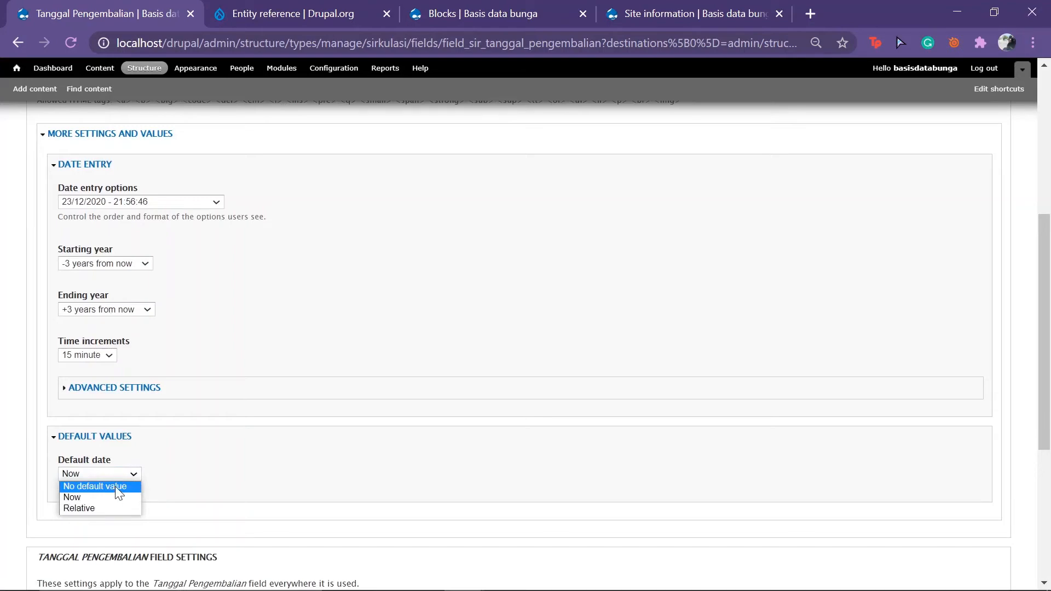
click(118, 492)
scroll(140, 476, down, 3)
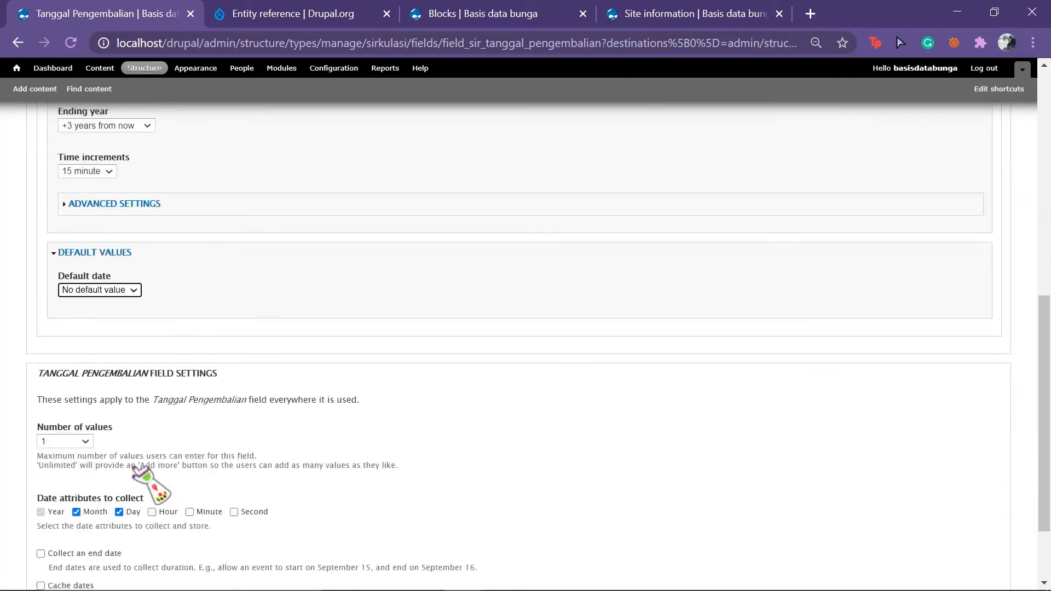
scroll(137, 468, down, 2)
click(70, 537)
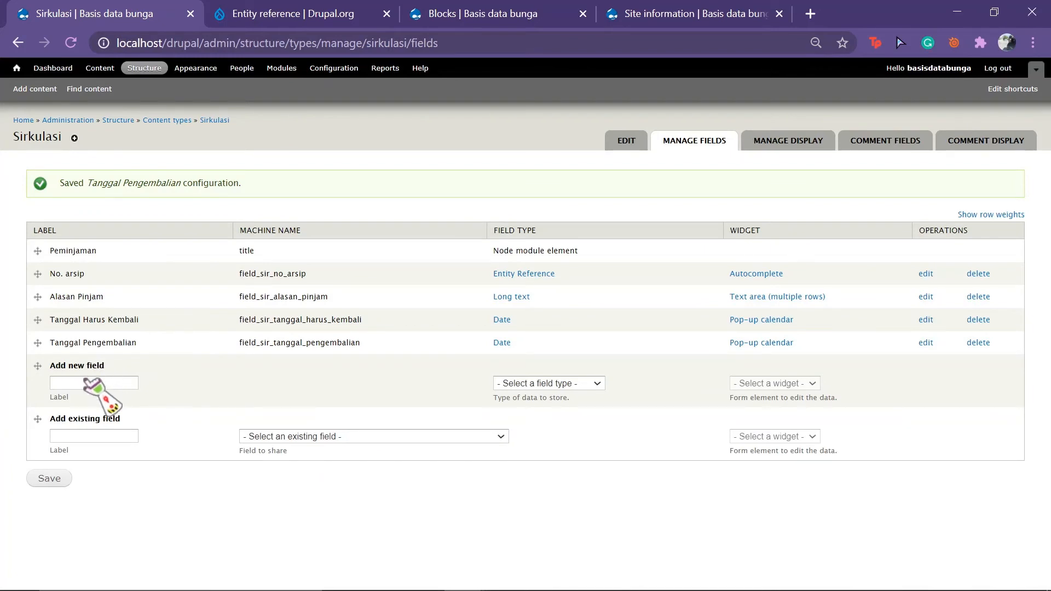
click(50, 478)
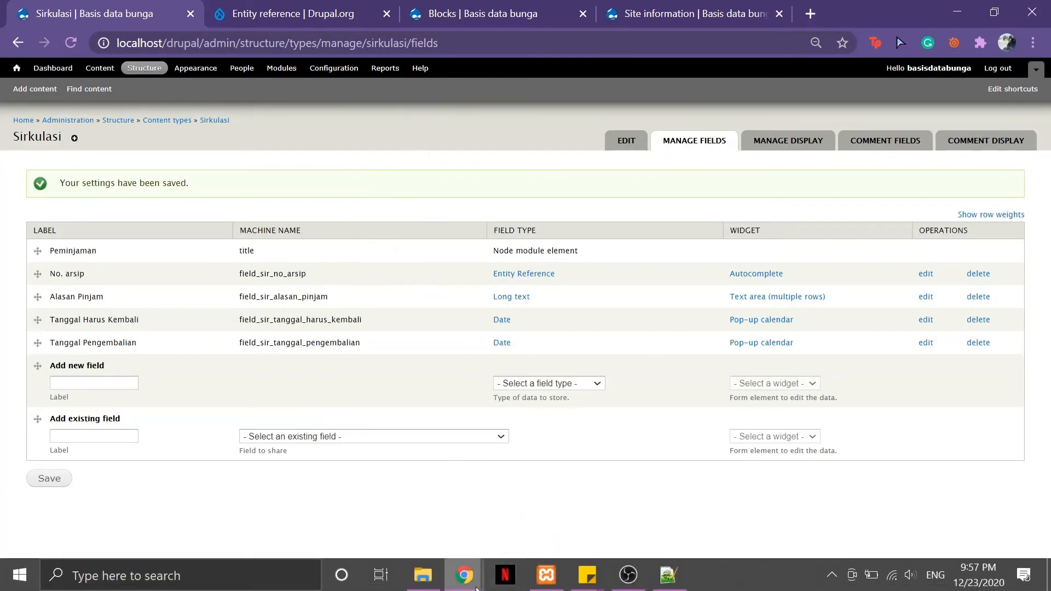
In the user permissions, allow the arsiparis role to create new, edit own and edit any Sirkulasi content.
click(242, 68)
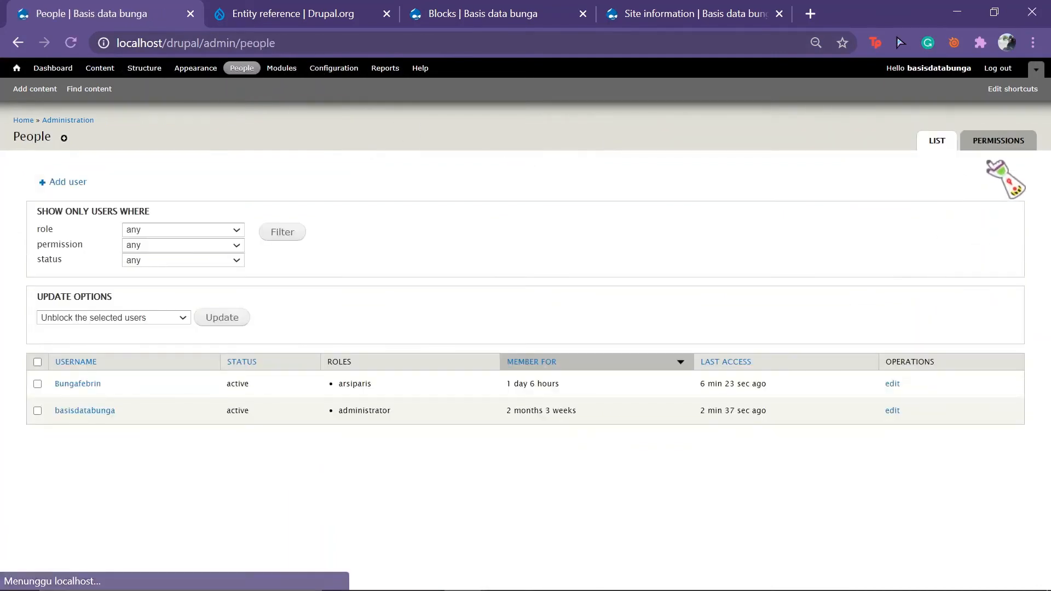
click(1001, 145)
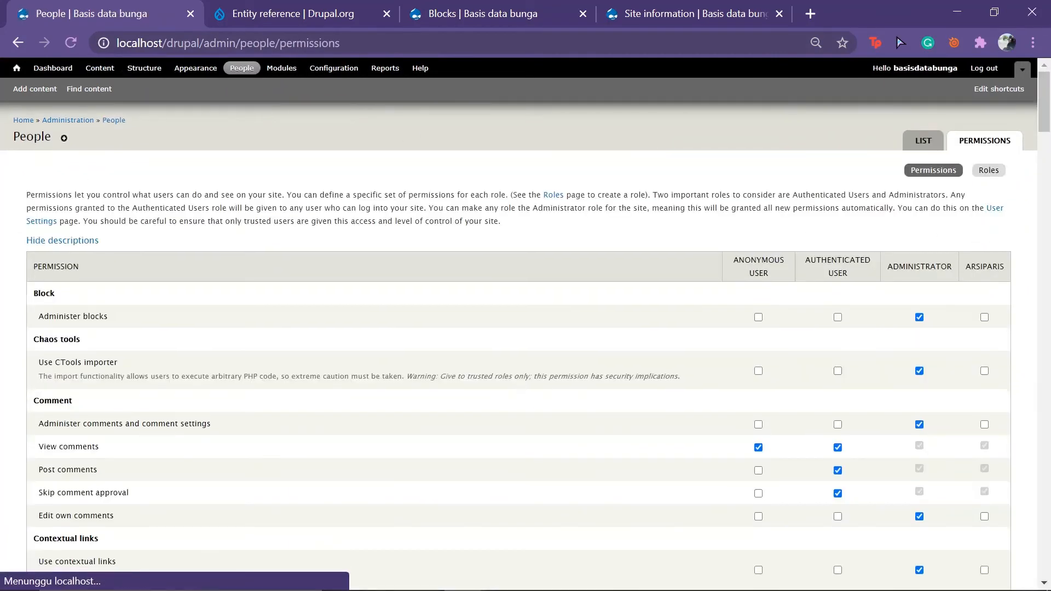
scroll(292, 455, down, 10)
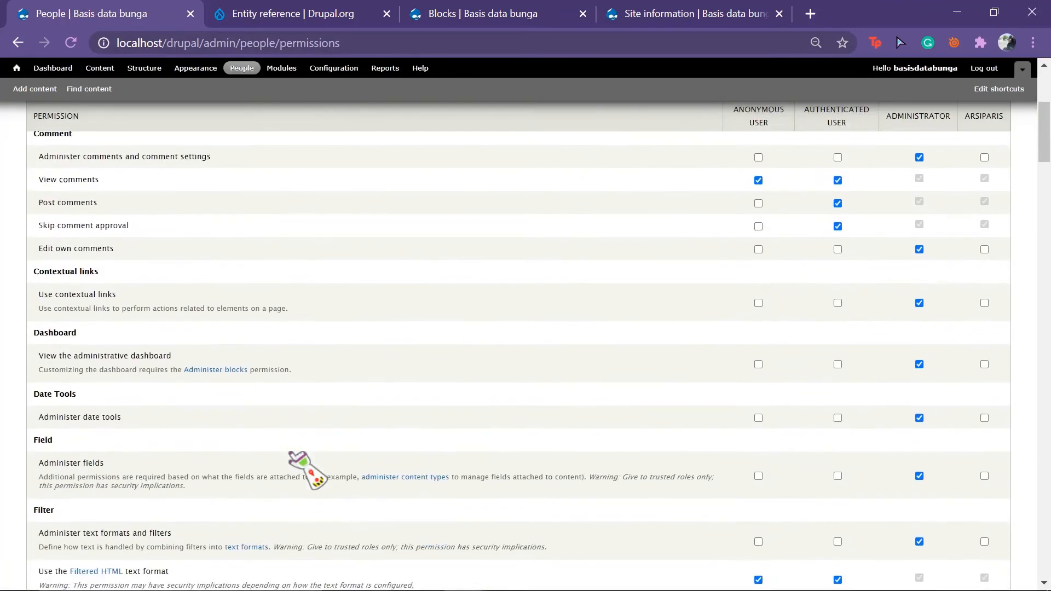
scroll(291, 454, down, 5)
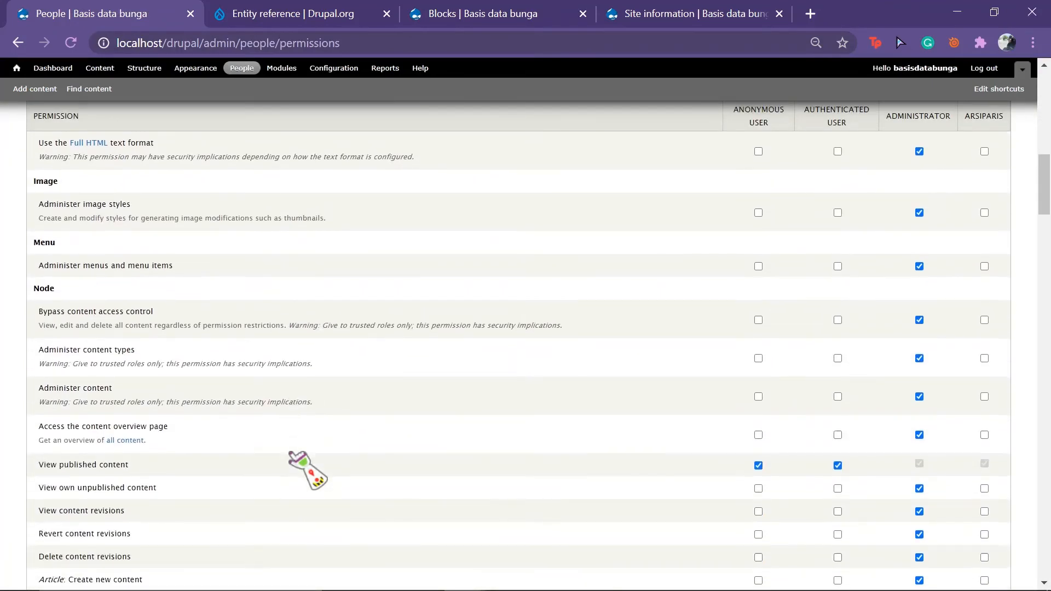
scroll(292, 454, down, 8)
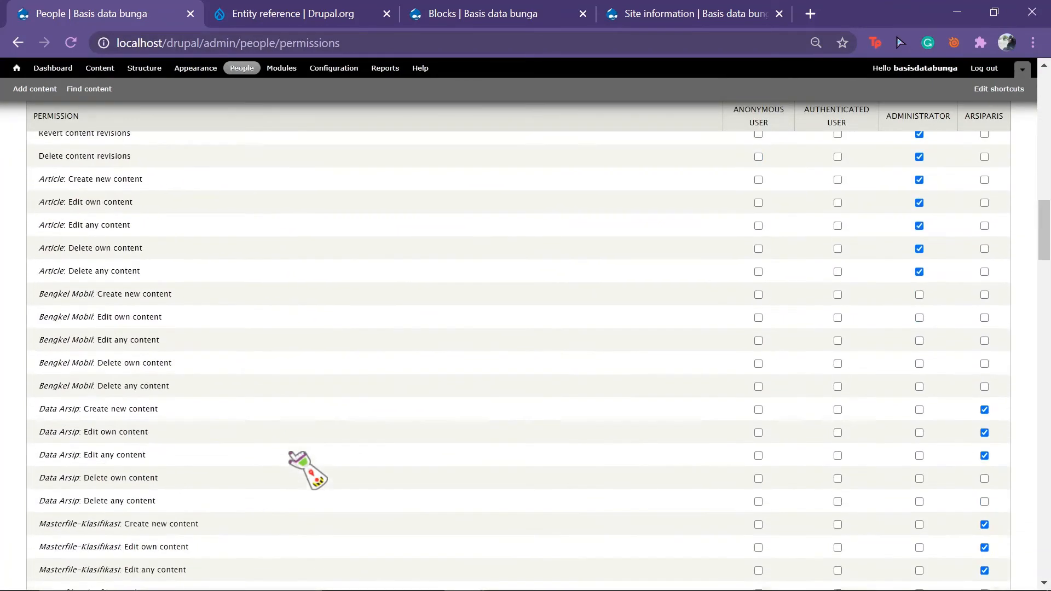
scroll(291, 454, down, 8)
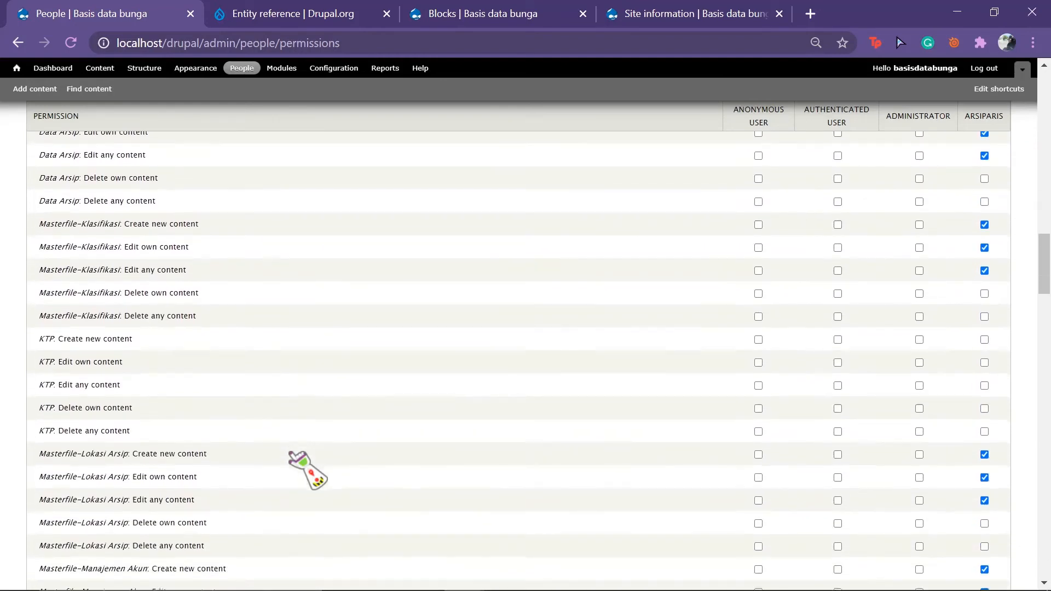
scroll(292, 454, down, 5)
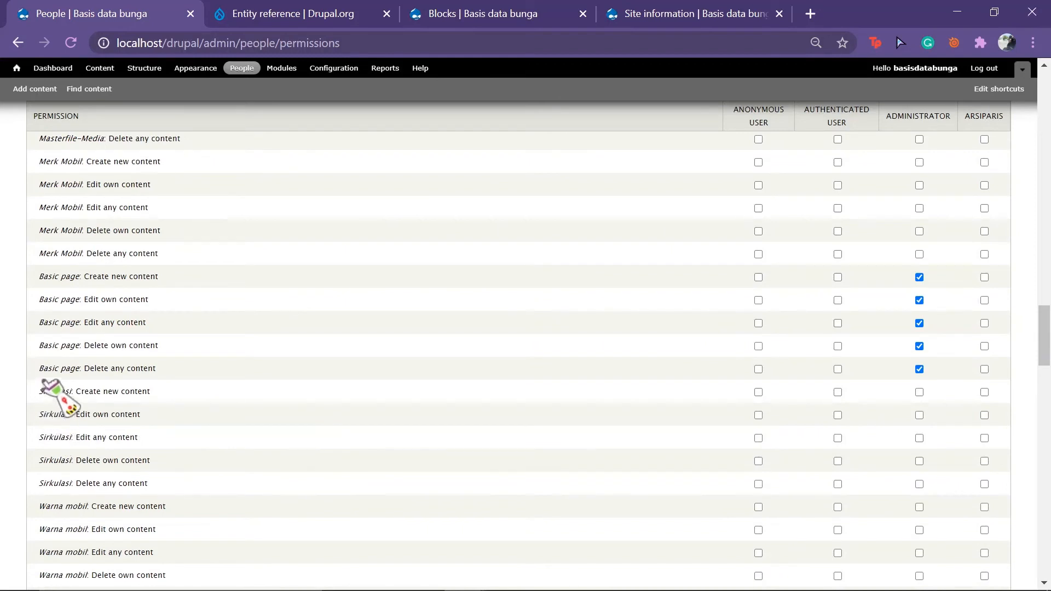
drag(39, 391, 158, 437)
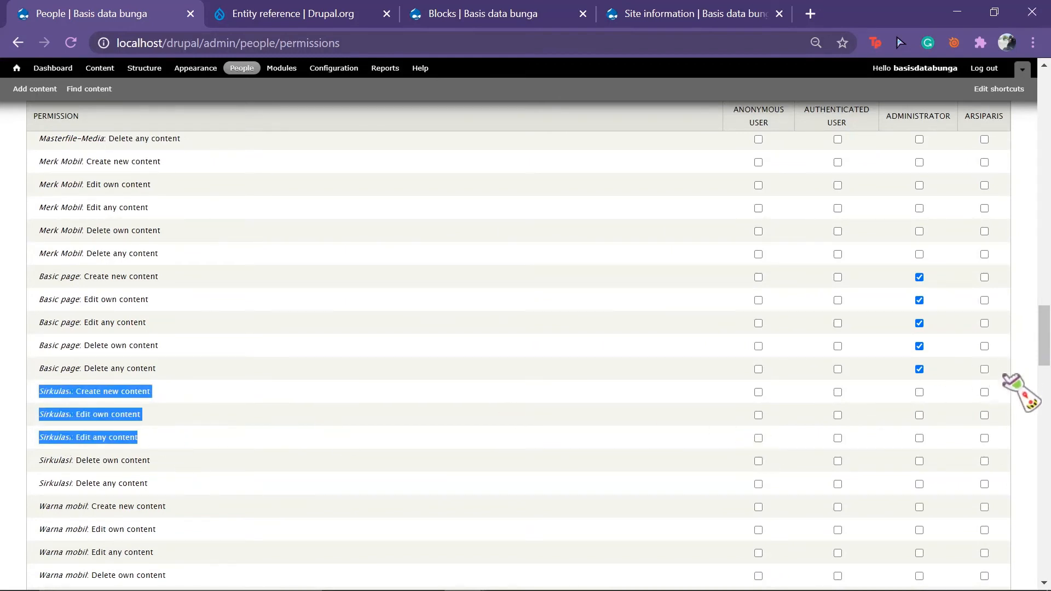
click(985, 415)
click(985, 443)
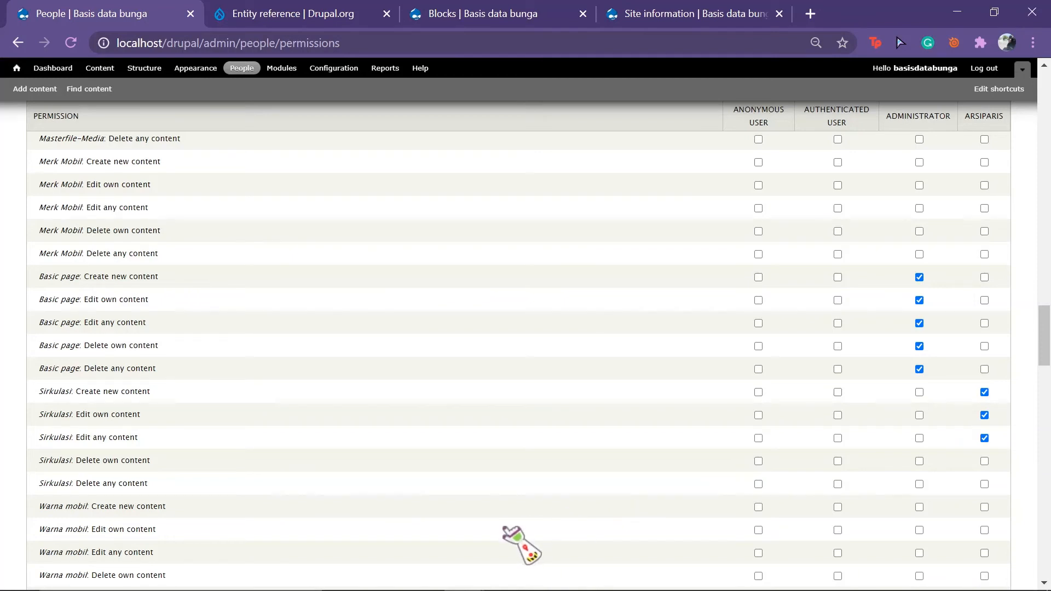
Grant the administrator role the create new, edit own and edit any Sirkulasi content permissions, and save the permissions.
scroll(505, 523, down, 1)
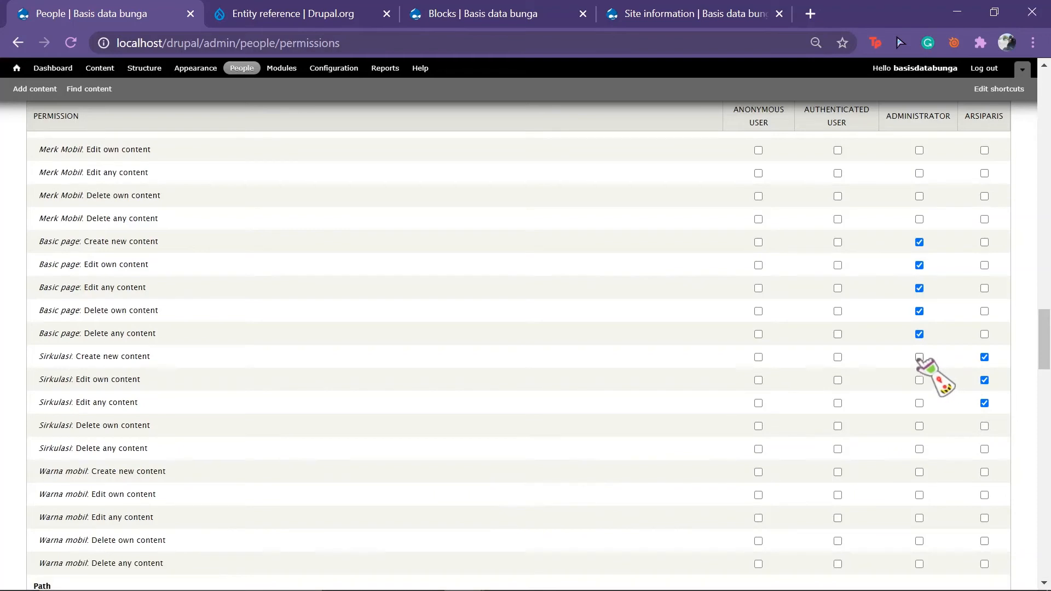
click(919, 380)
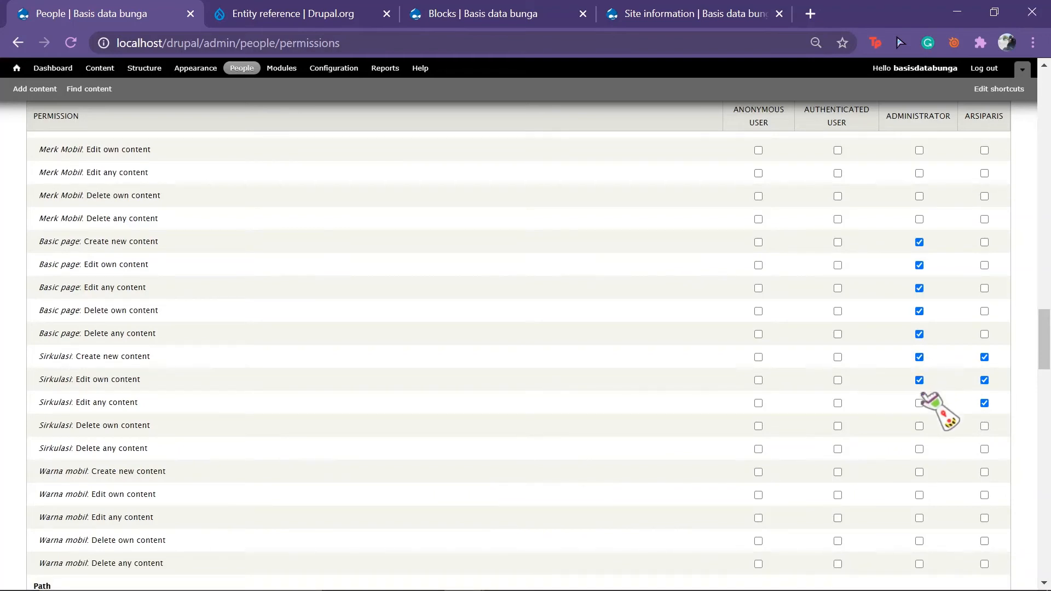
click(919, 403)
scroll(580, 486, down, 20)
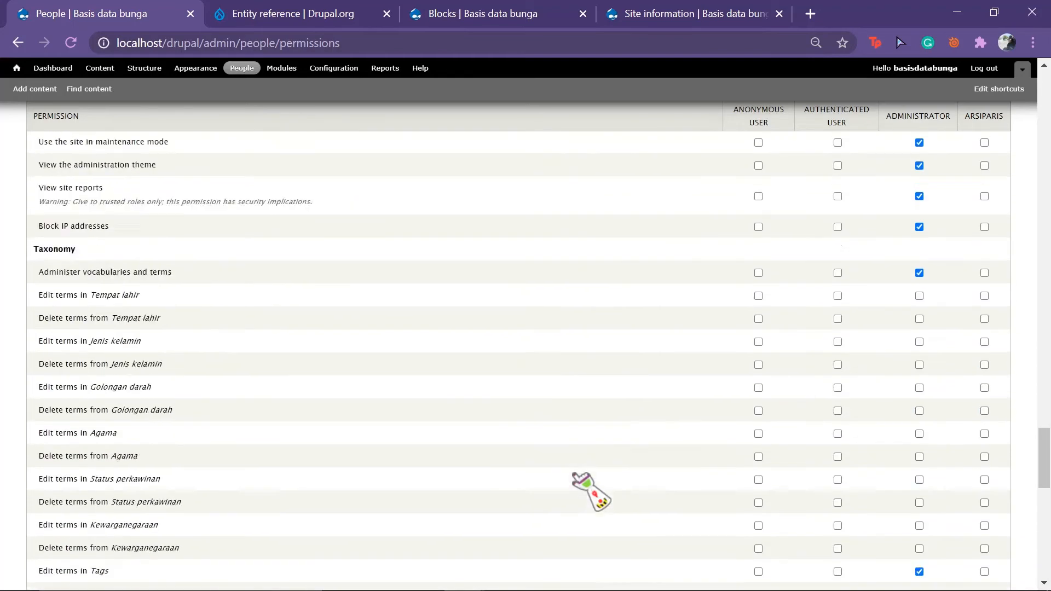
scroll(232, 532, down, 5)
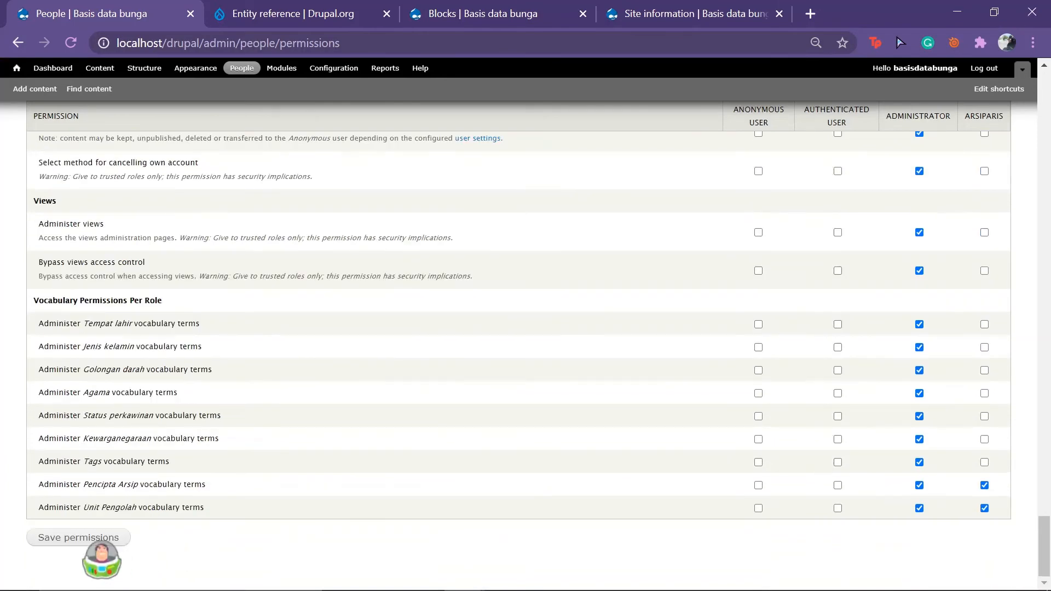
click(82, 538)
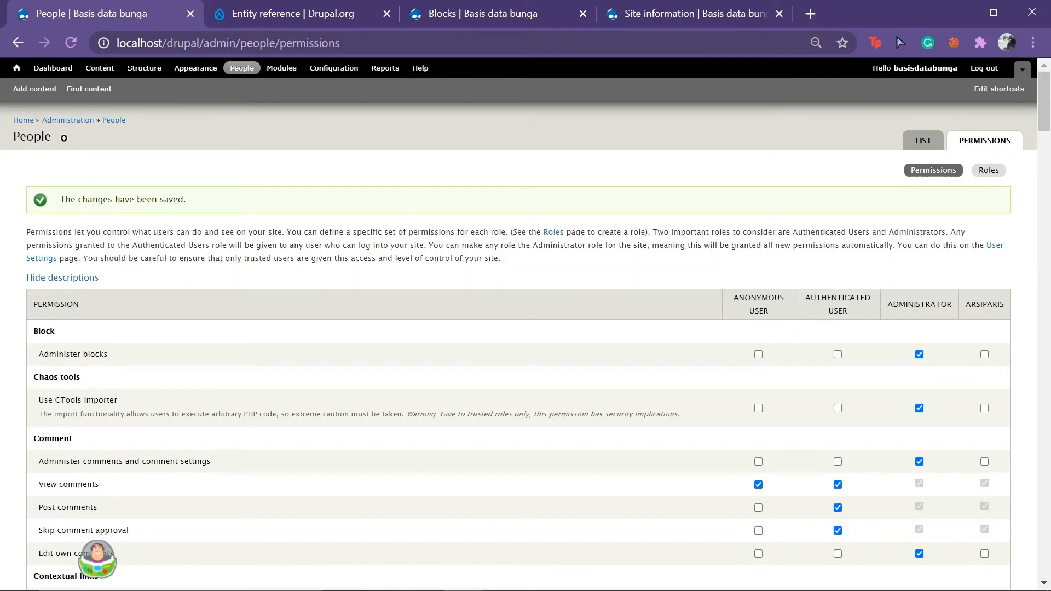
Switch to the incognito Chrome window with the site's front end and reload the home page.
mouse_move(110, 590)
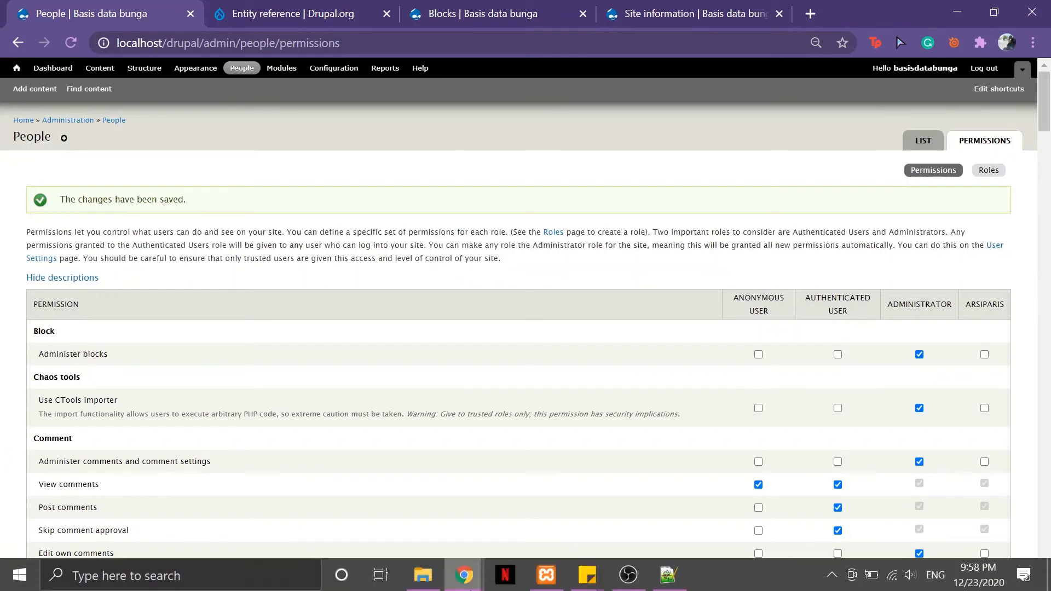
click(469, 586)
click(529, 487)
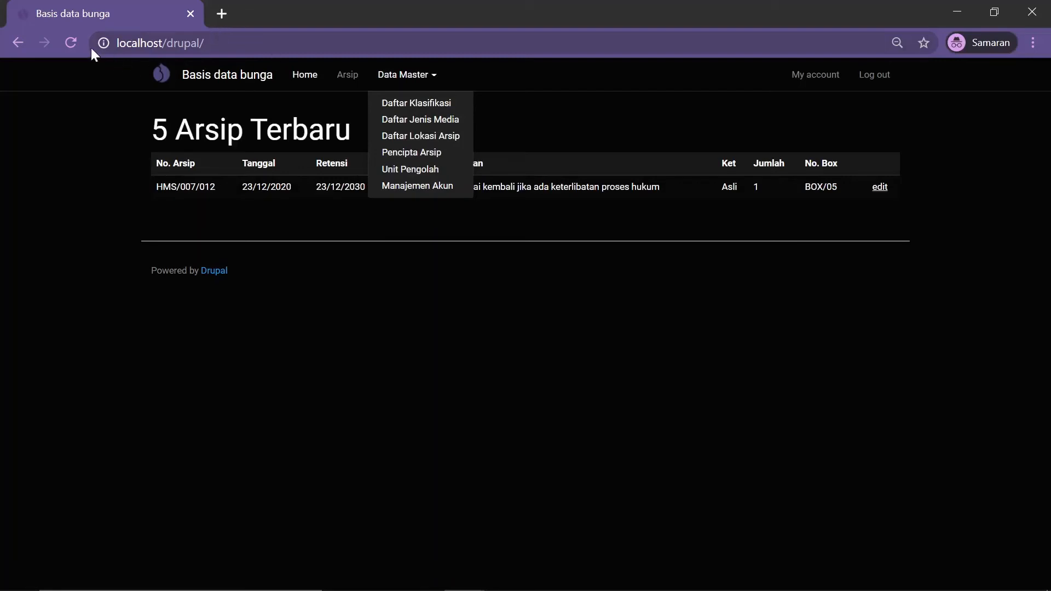
click(75, 42)
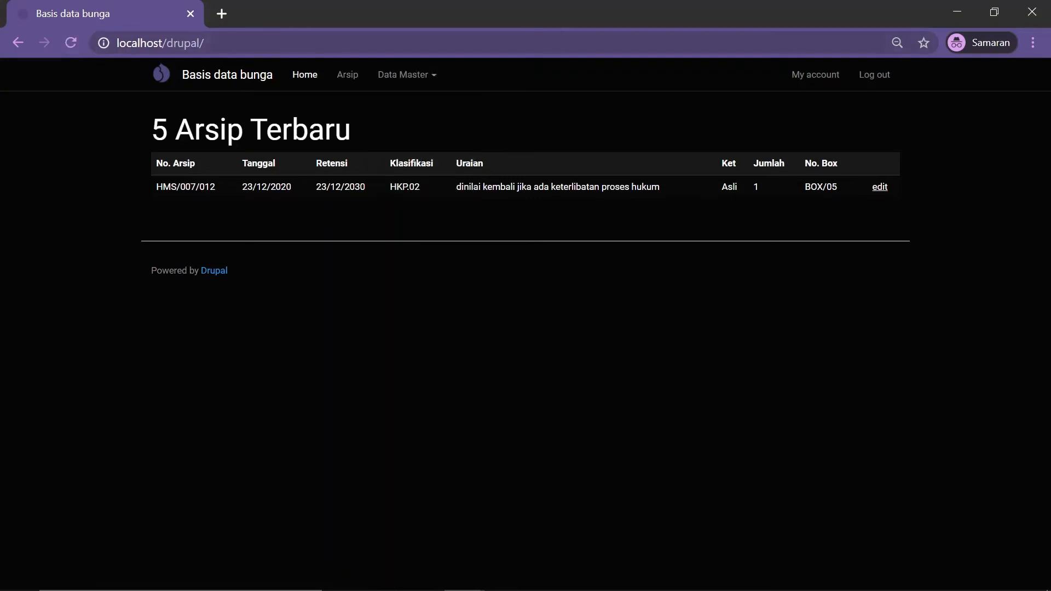
Go to localhost/drupal/node/add and open the form for adding Sirkulasi content.
mouse_move(505, 590)
key(ctrl+l)
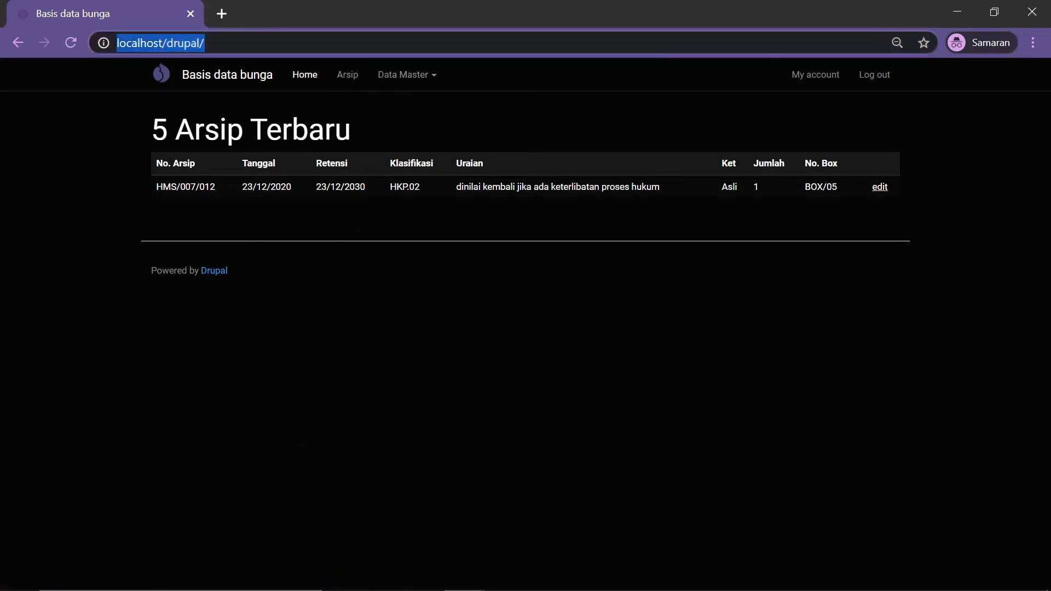
key(End)
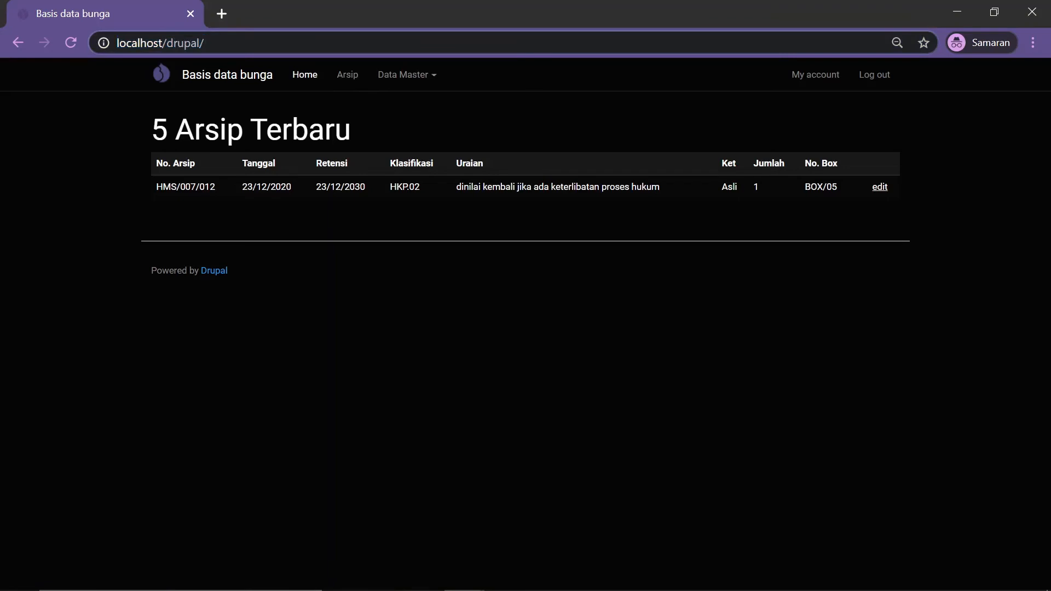
text(node)
key(Return)
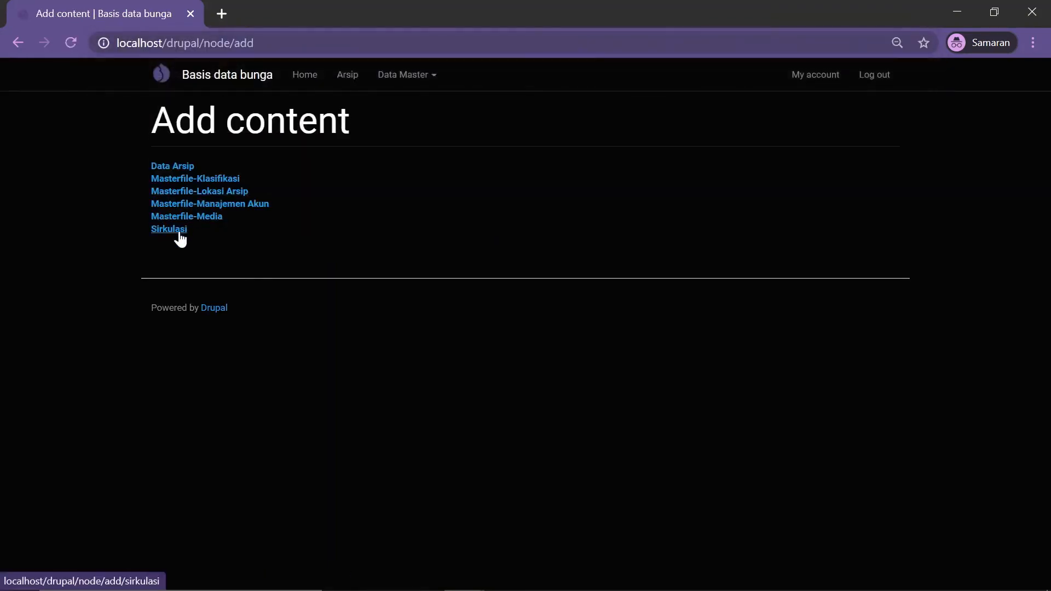
click(179, 231)
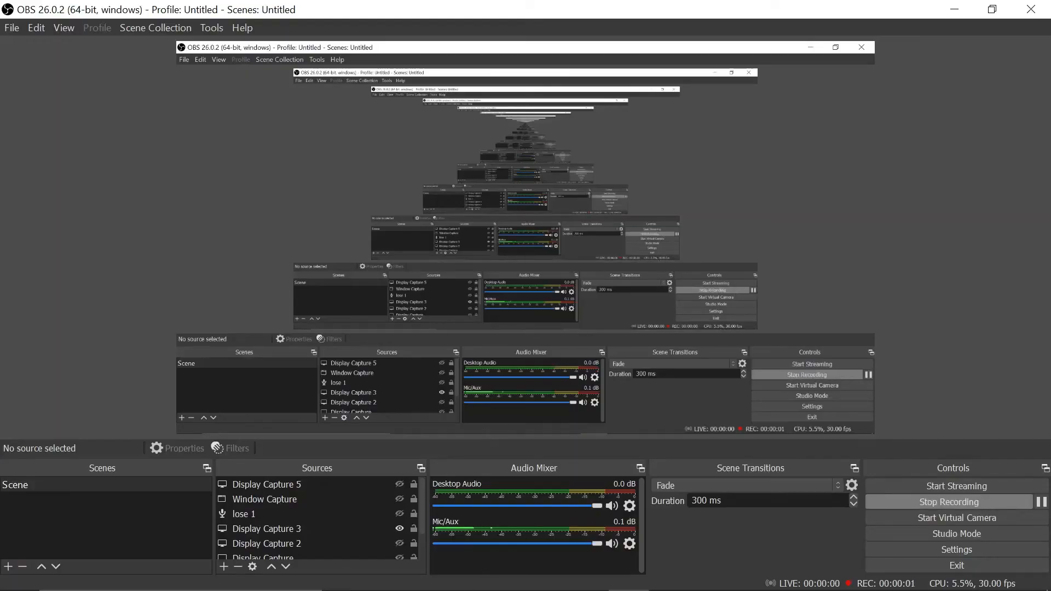
Switch to the admin Chrome window and save the site information with "frontpage" as the default front page.
mouse_move(457, 580)
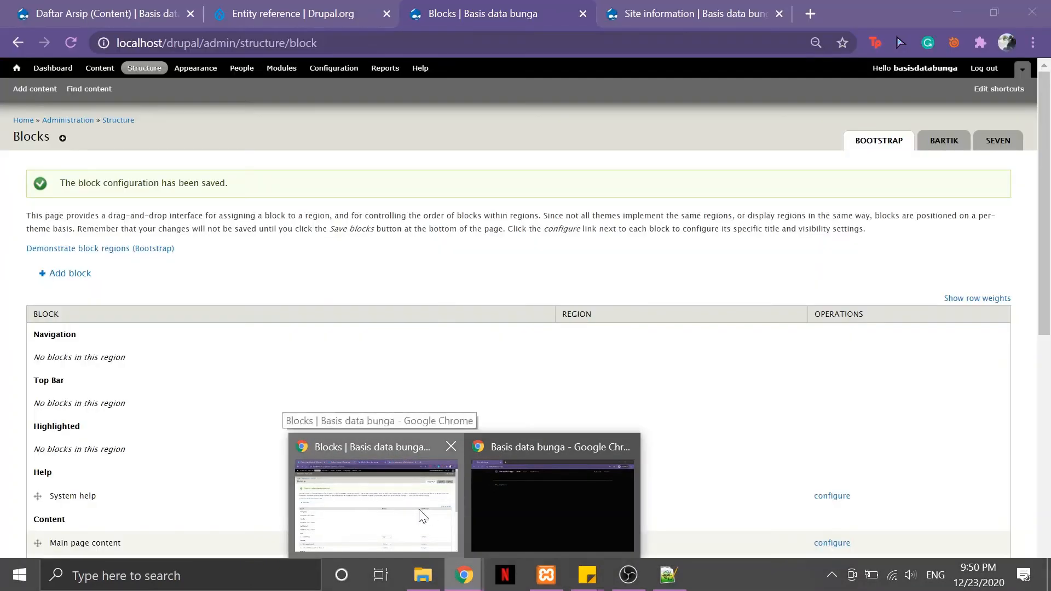
click(422, 515)
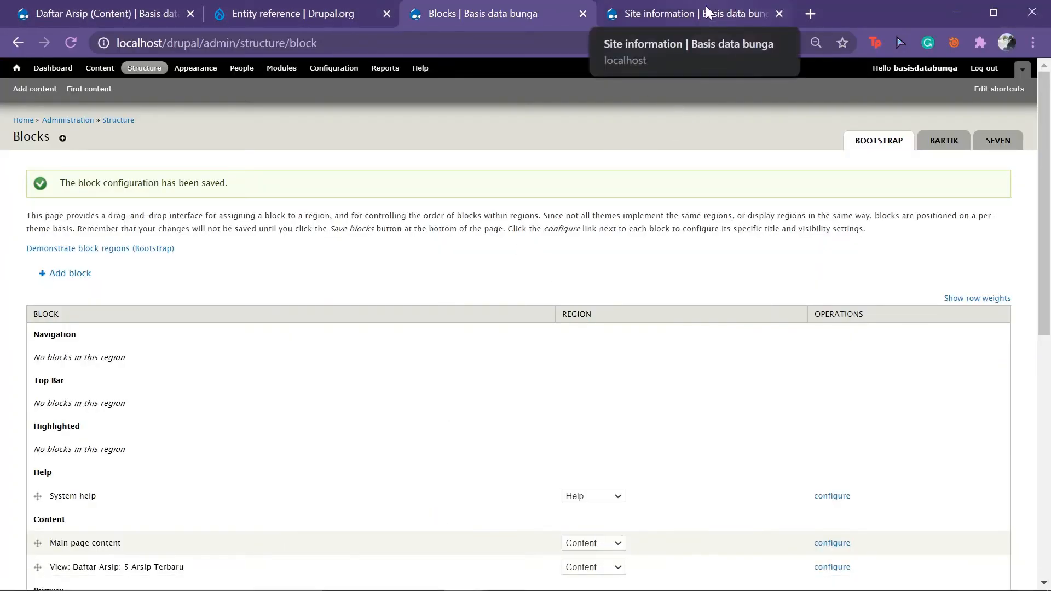
click(776, 10)
scroll(514, 377, down, 4)
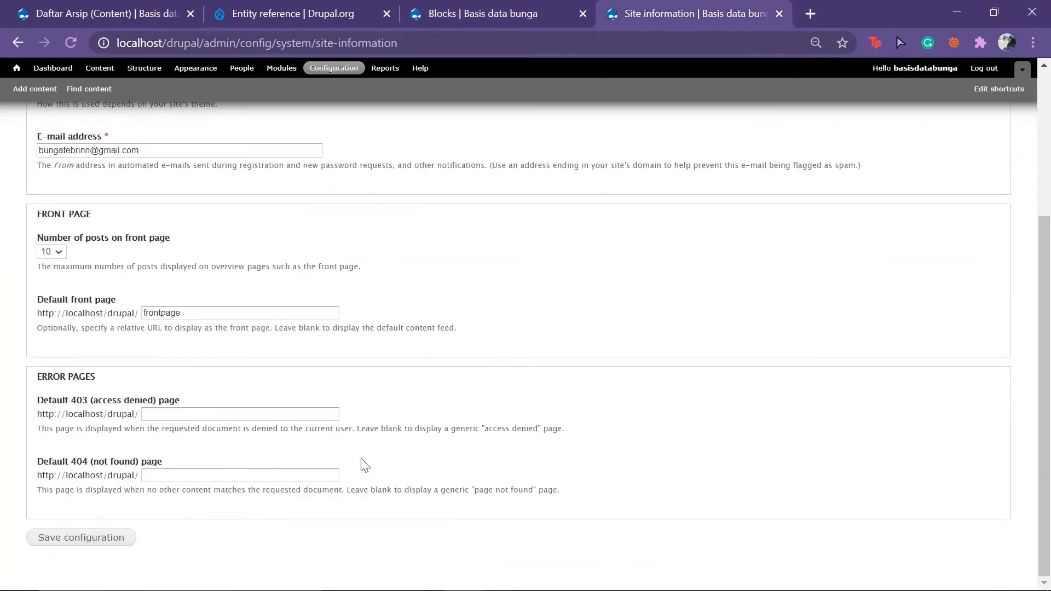
click(110, 538)
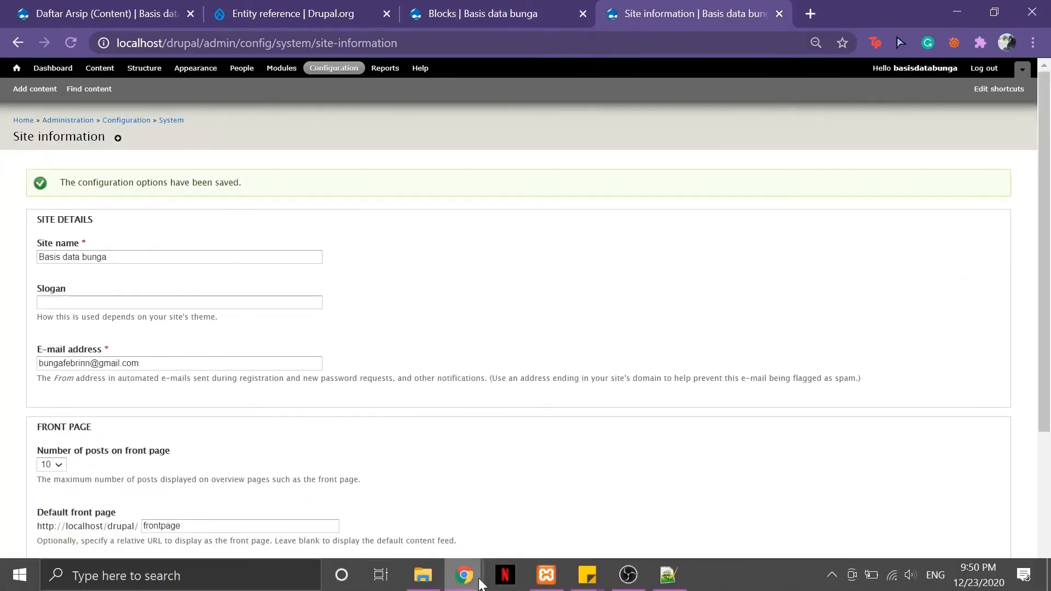
Look over the 5 Arsip Terbaru block of the Daftar Arsip view, and reload the home page in the incognito Chrome window.
click(87, 11)
scroll(157, 304, down, 6)
scroll(145, 305, up, 6)
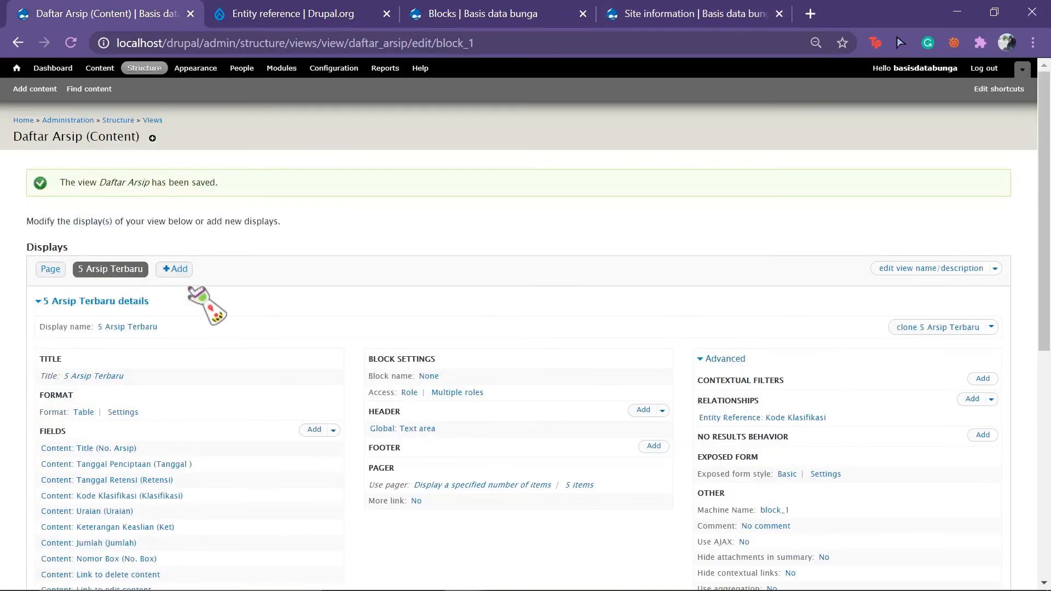
mouse_move(464, 580)
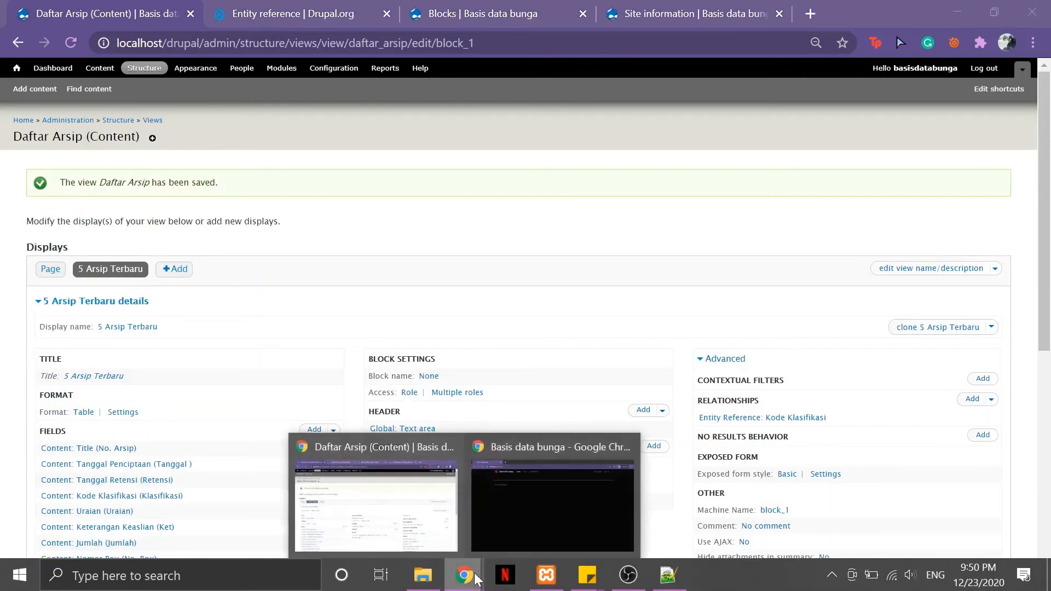
click(537, 496)
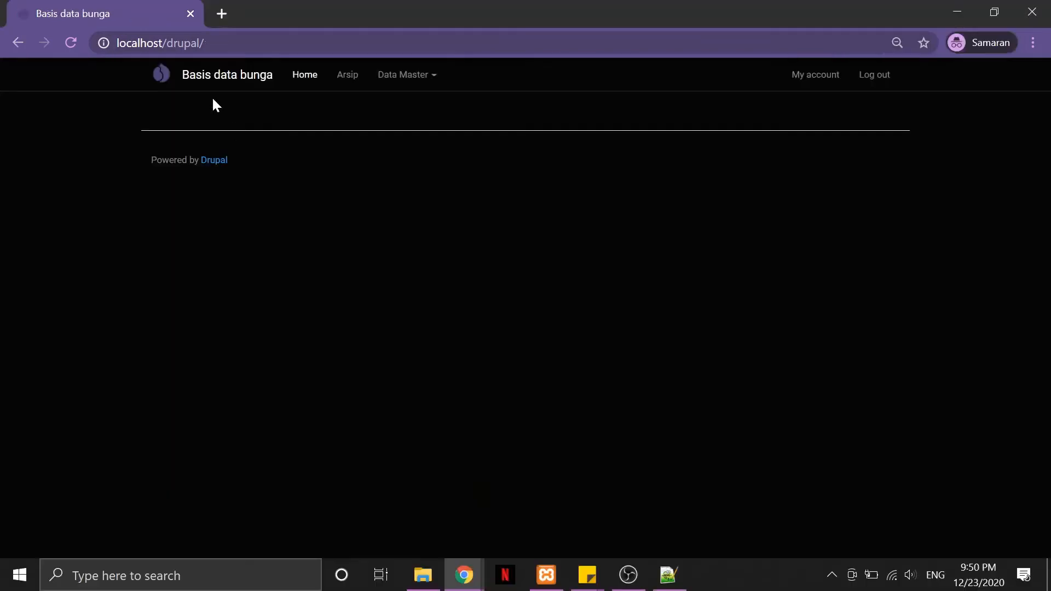
click(71, 44)
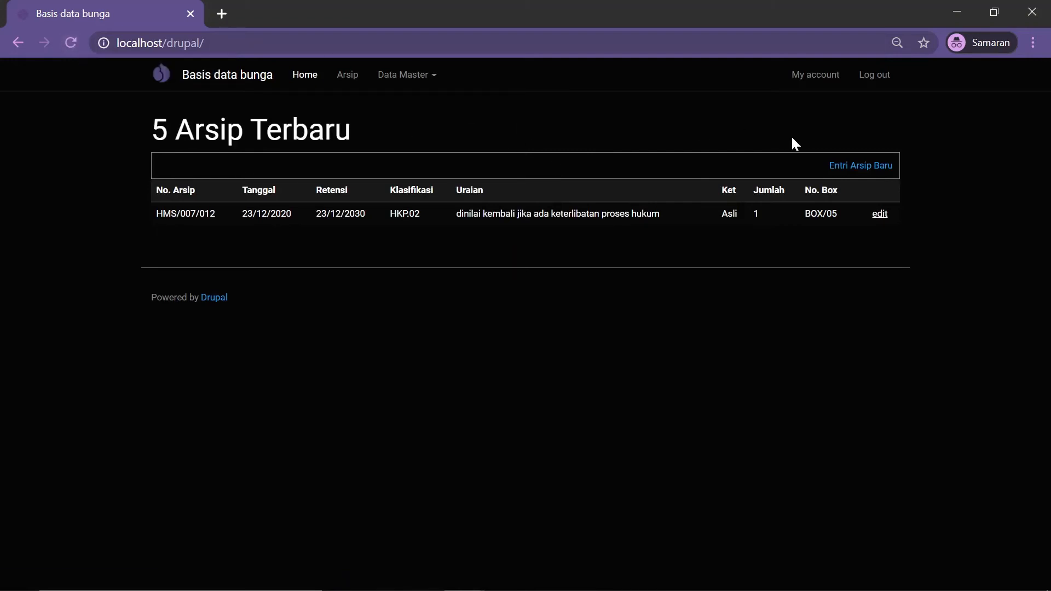
Back in the admin window, remove the header text area from the 5 Arsip Terbaru block only, overriding this block, and save the Daftar Arsip view.
mouse_move(485, 586)
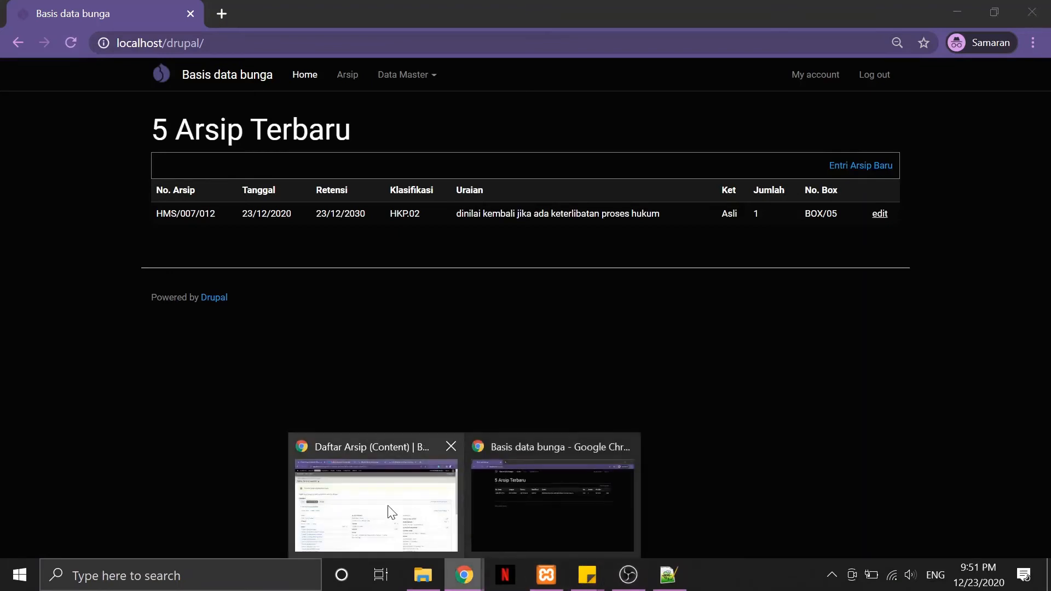
click(389, 511)
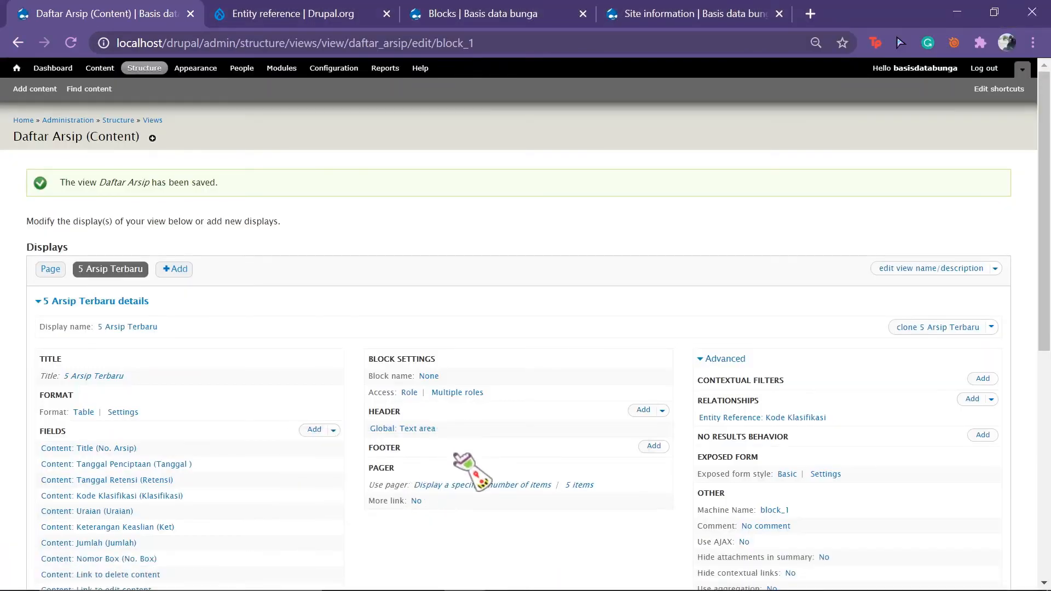
scroll(415, 429, down, 1)
click(416, 402)
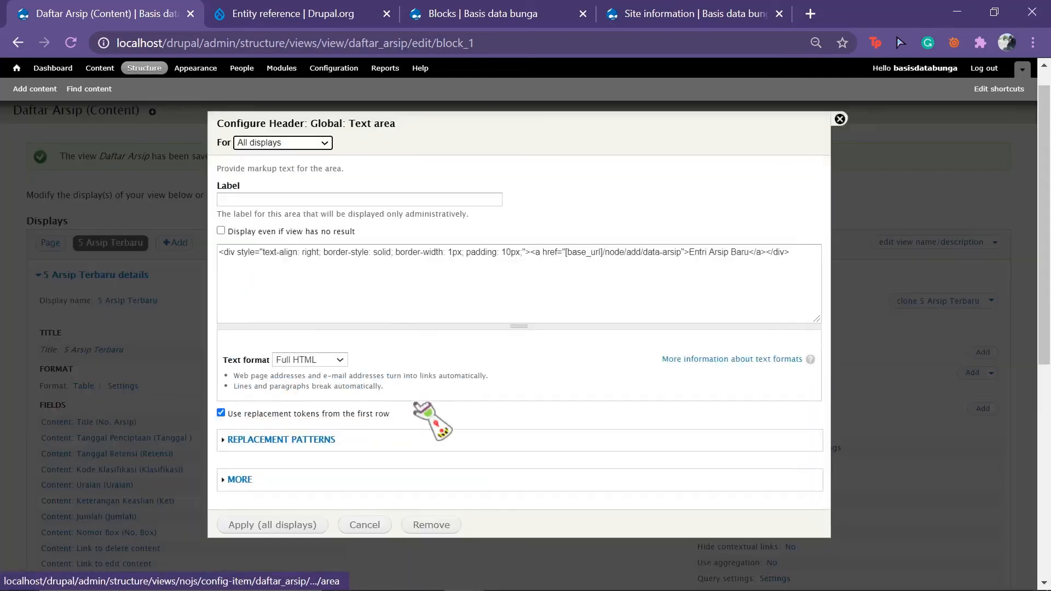
click(323, 143)
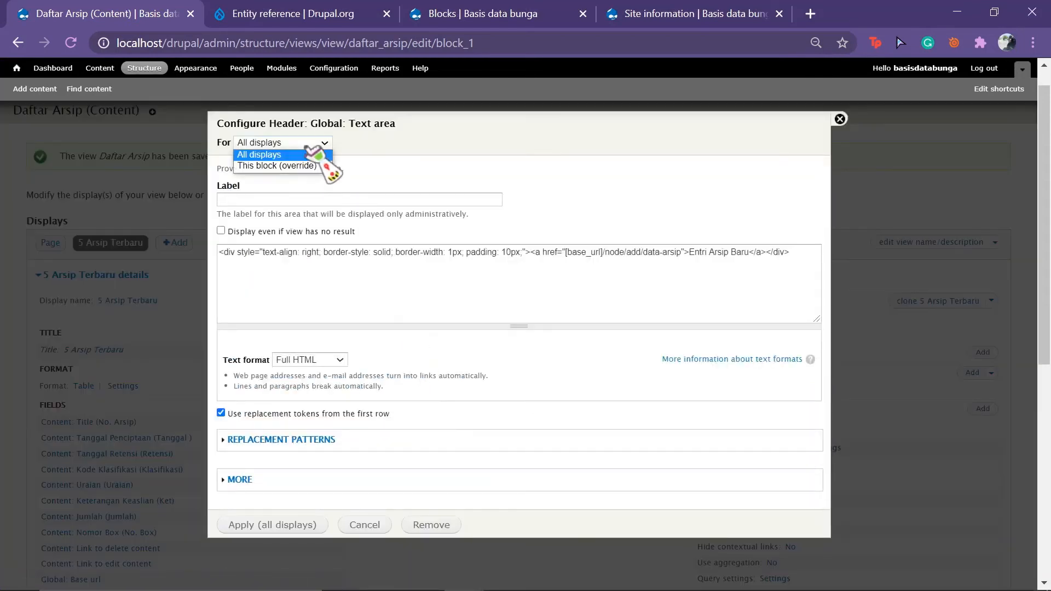
click(304, 167)
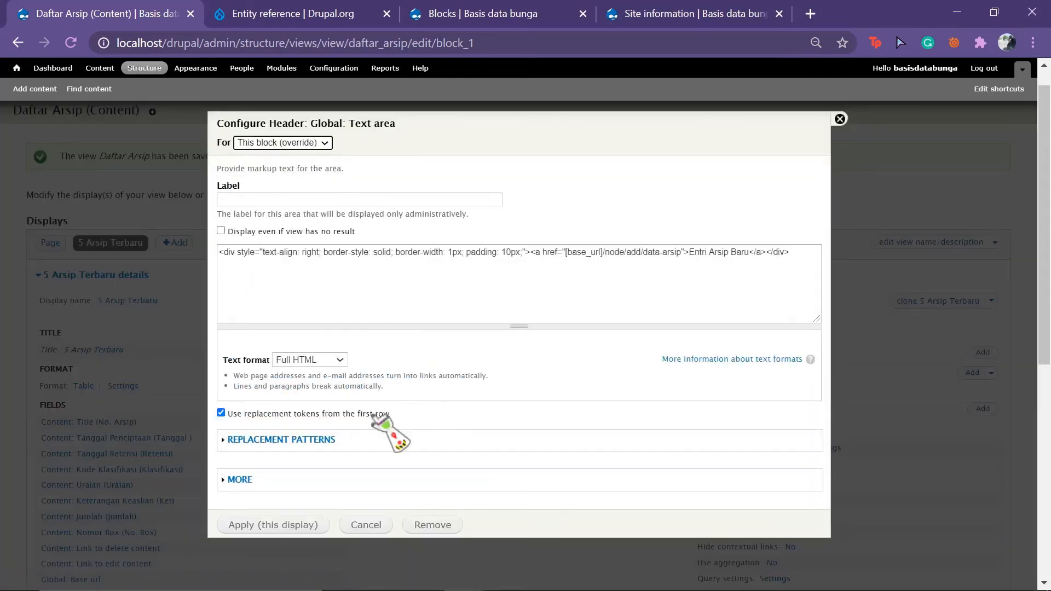
click(438, 525)
scroll(438, 523, down, 7)
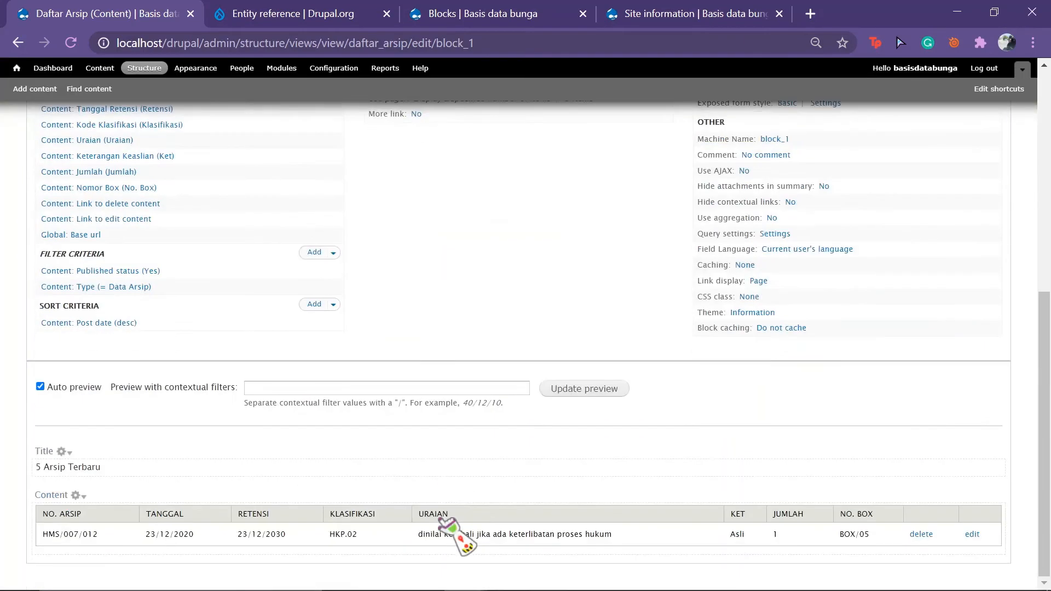
scroll(438, 521, up, 7)
click(911, 268)
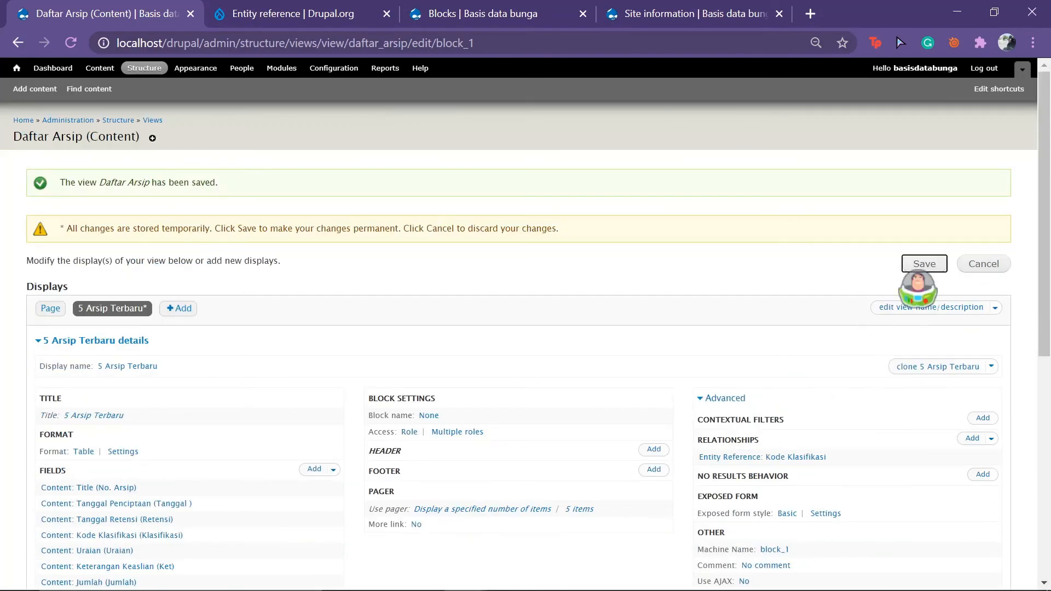
Reload the home page in the incognito Chrome window and view the entries under Data Master.
scroll(484, 364, down, 8)
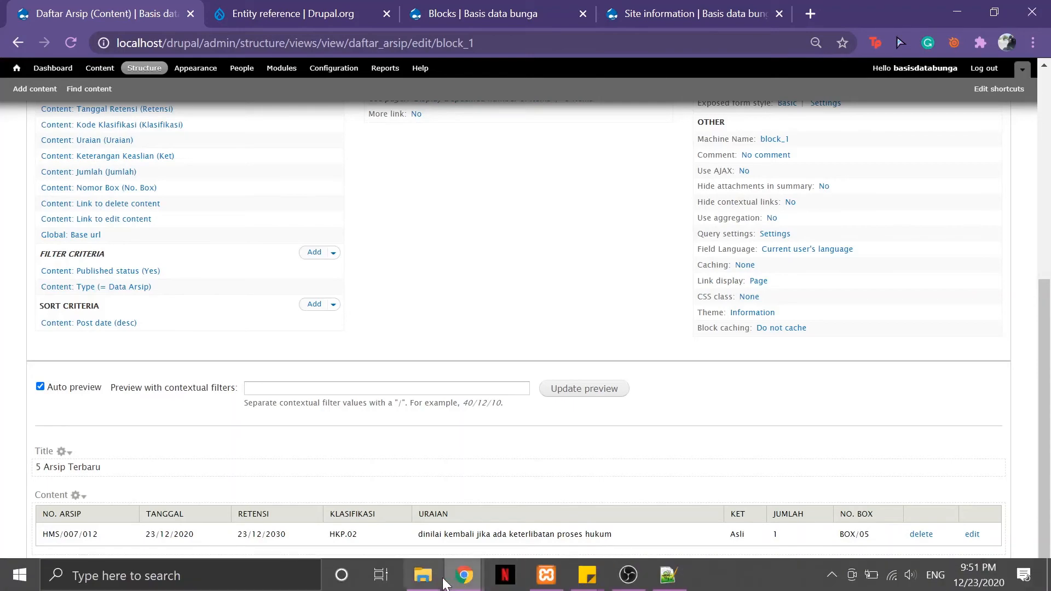
mouse_move(465, 575)
click(543, 491)
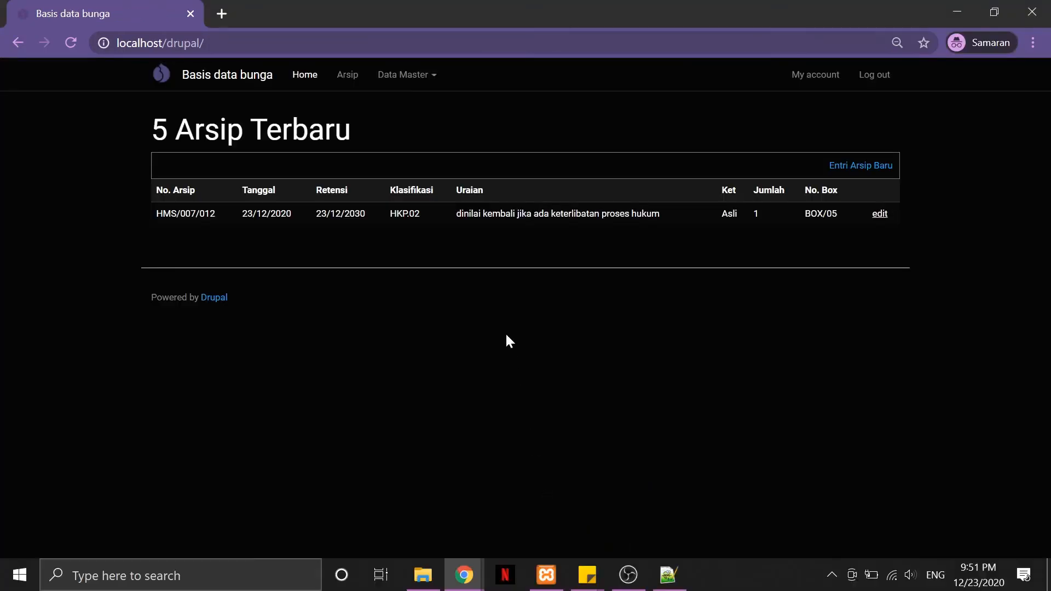
click(70, 38)
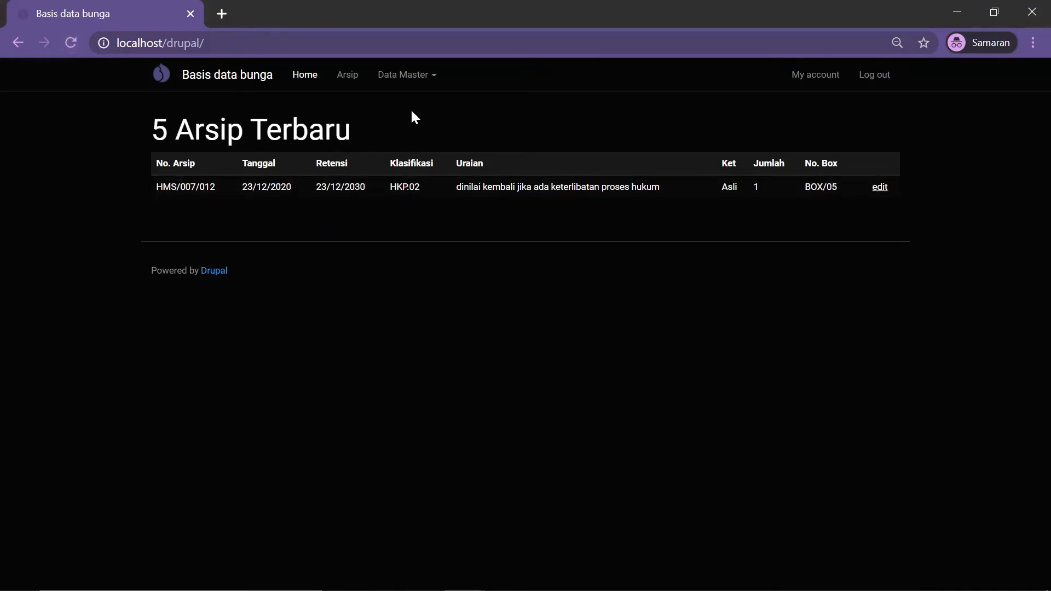
click(420, 81)
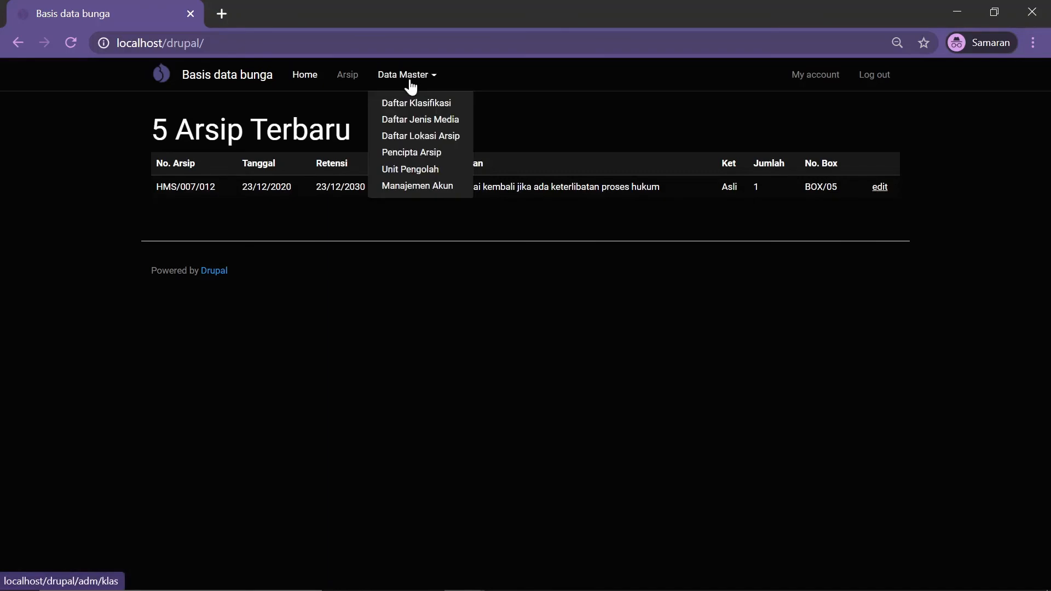
click(411, 80)
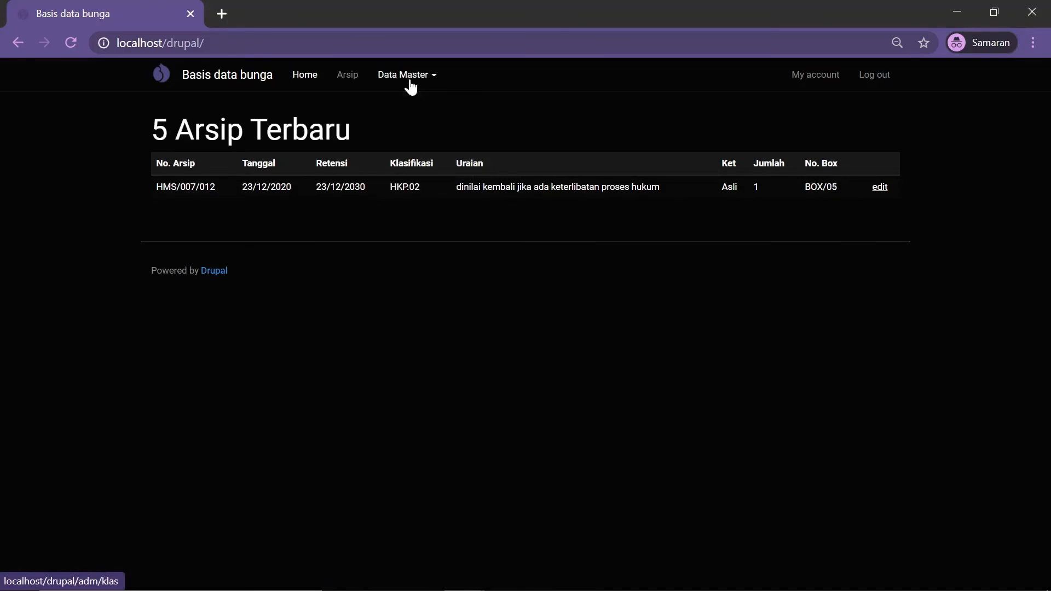
click(370, 82)
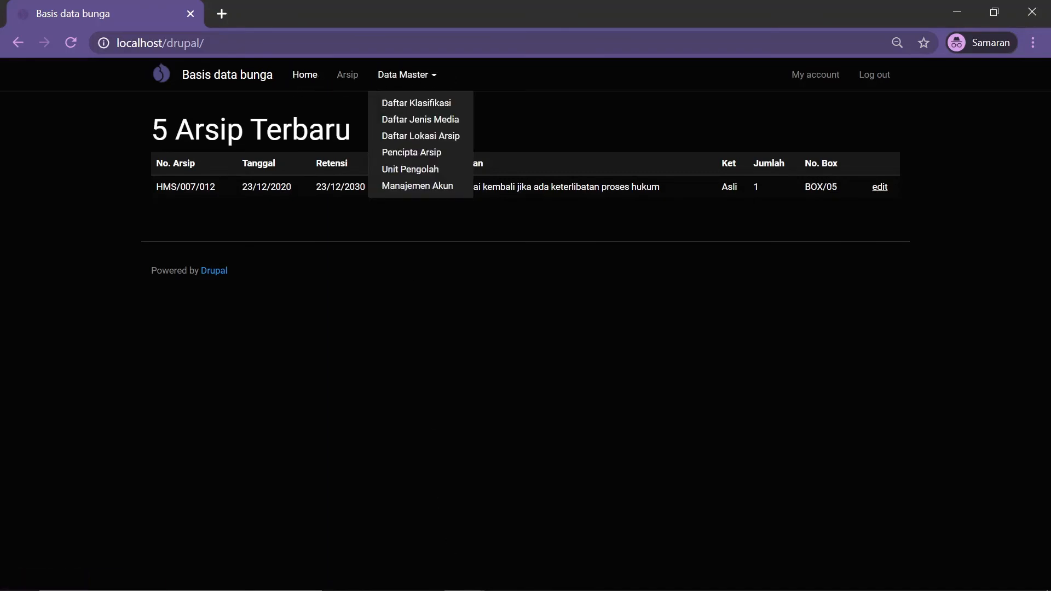
Return to the admin Chrome window and start a new content type named "Sirkulasi".
mouse_move(464, 581)
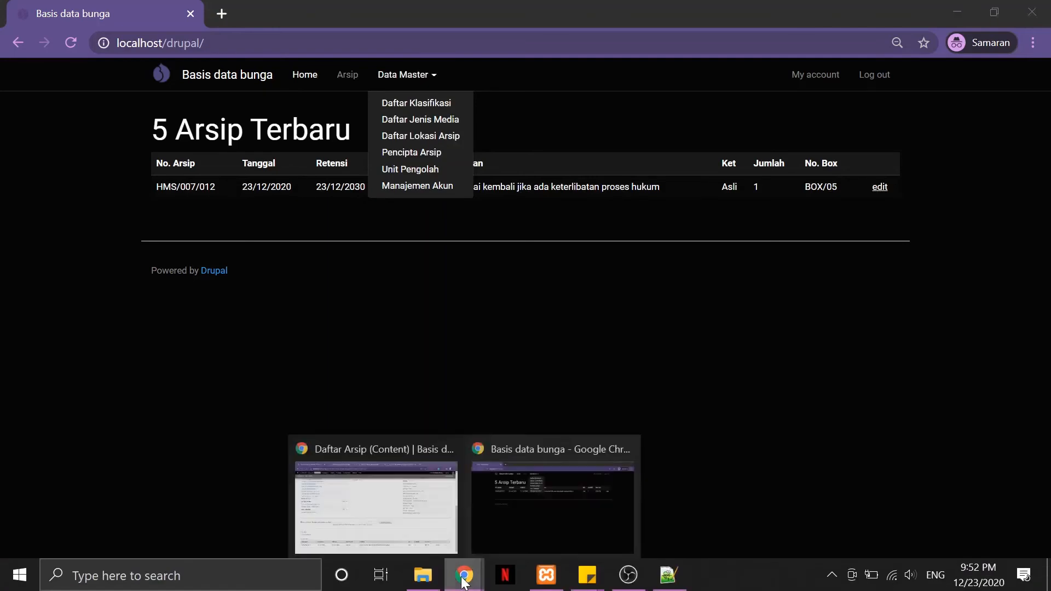
click(406, 485)
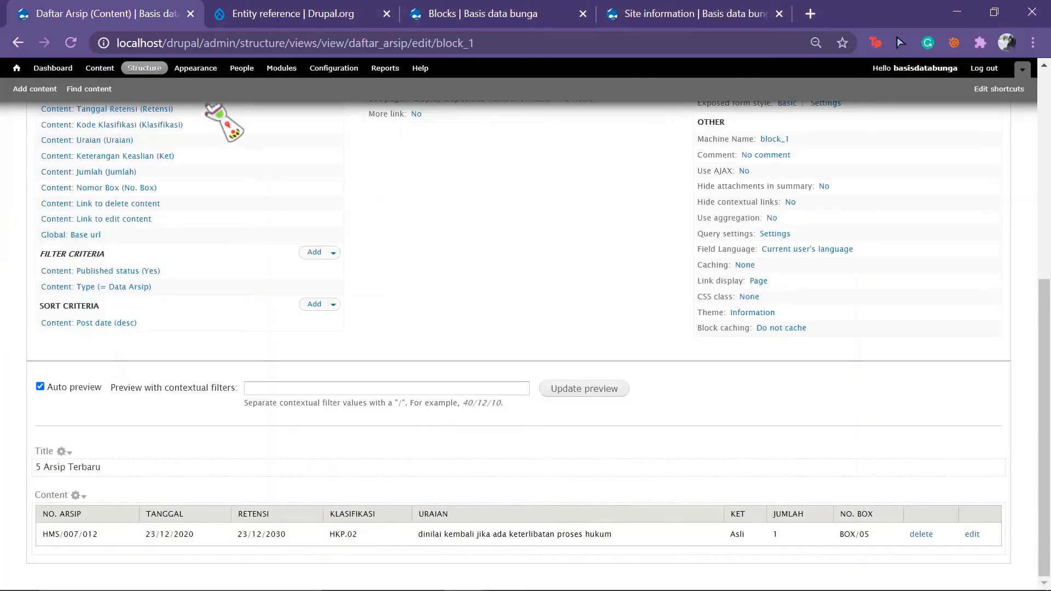
click(144, 68)
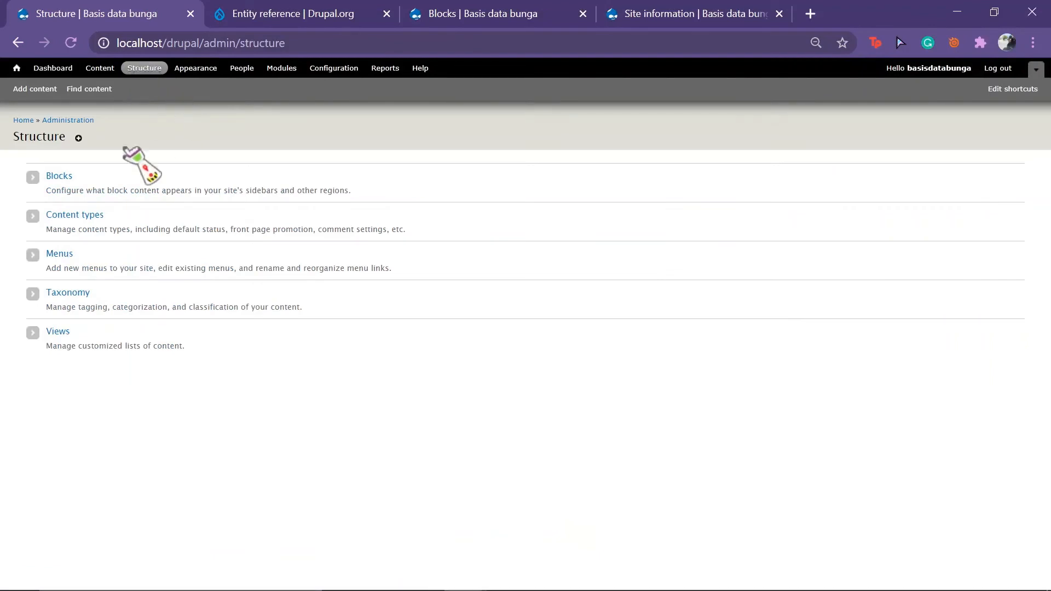
click(88, 217)
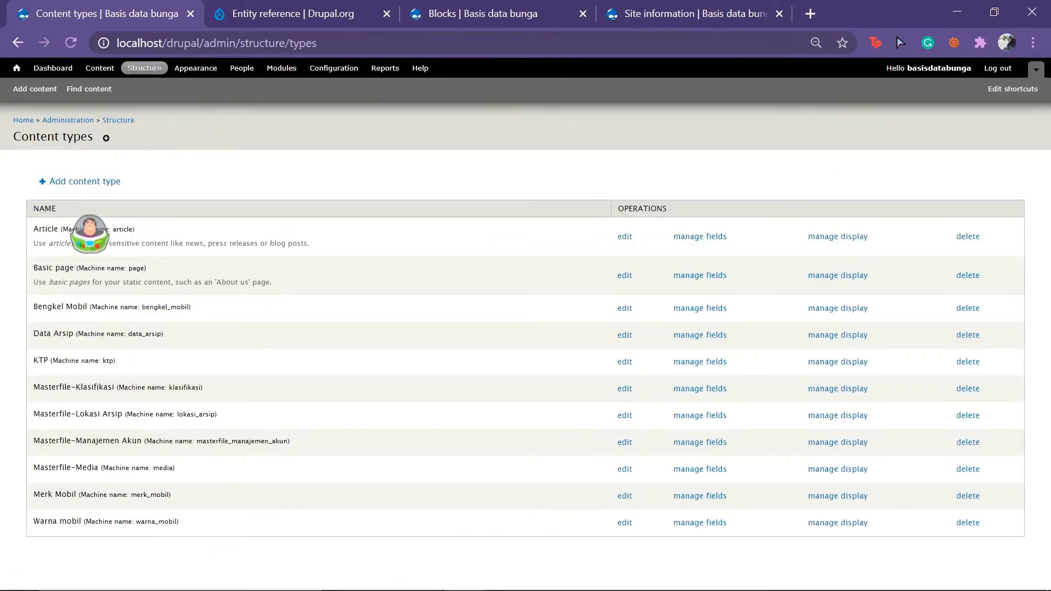
click(84, 182)
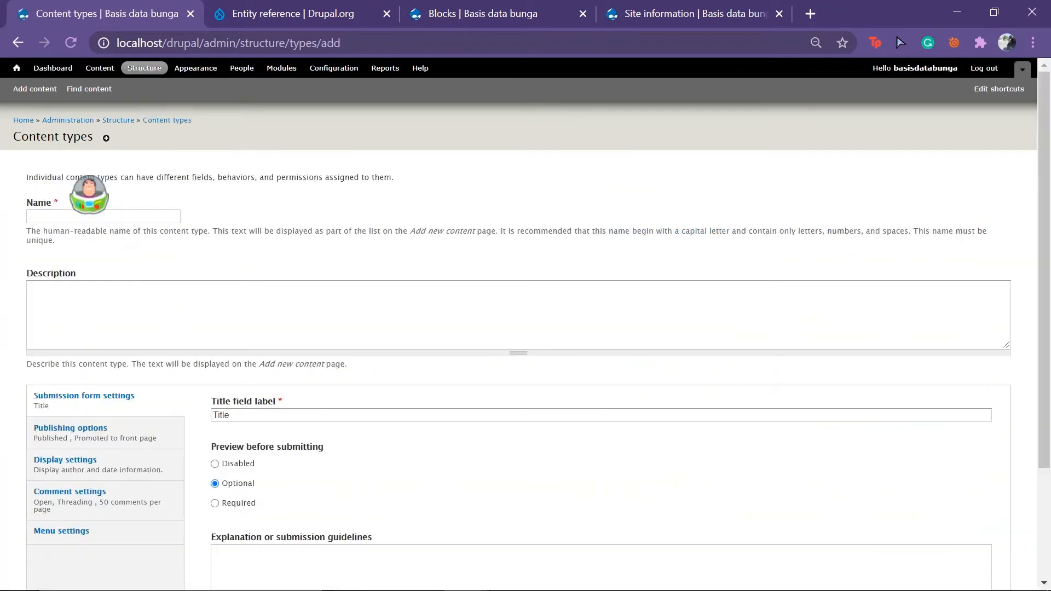
click(94, 216)
text(S)
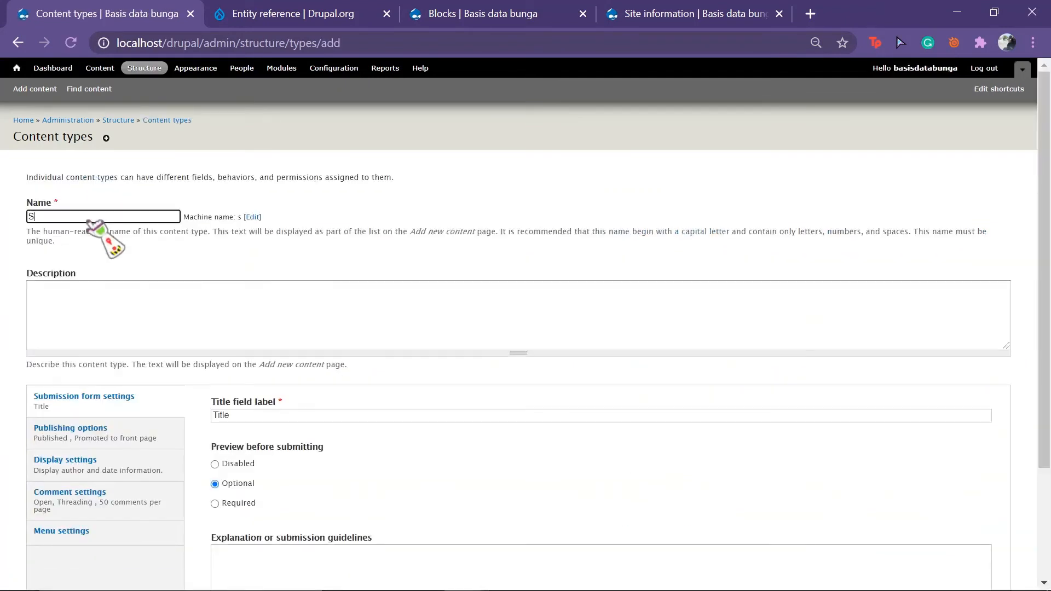
text(irkulasi)
Label the Sirkulasi title field "Peminjaman", disable preview before submitting, and turn off promotion to the front page.
click(234, 418)
drag(235, 418, 193, 418)
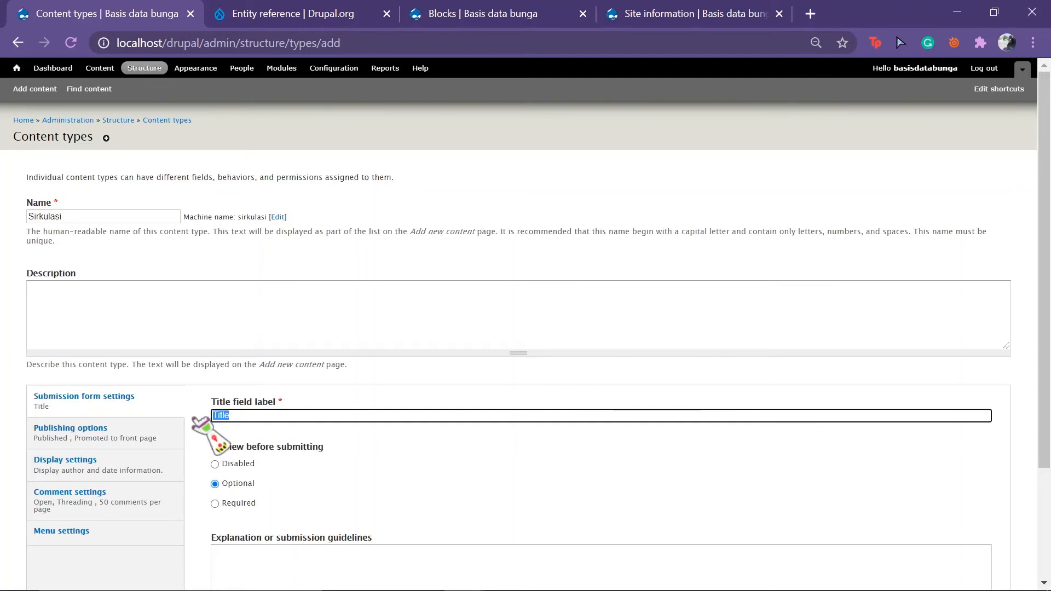
text(Pem)
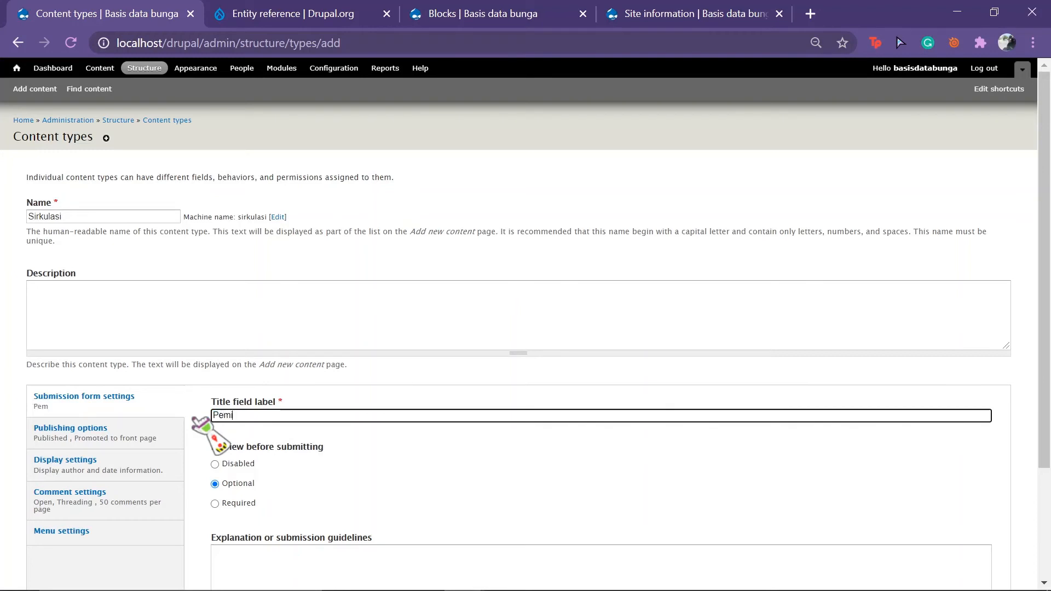
text(injaman)
scroll(194, 419, down, 3)
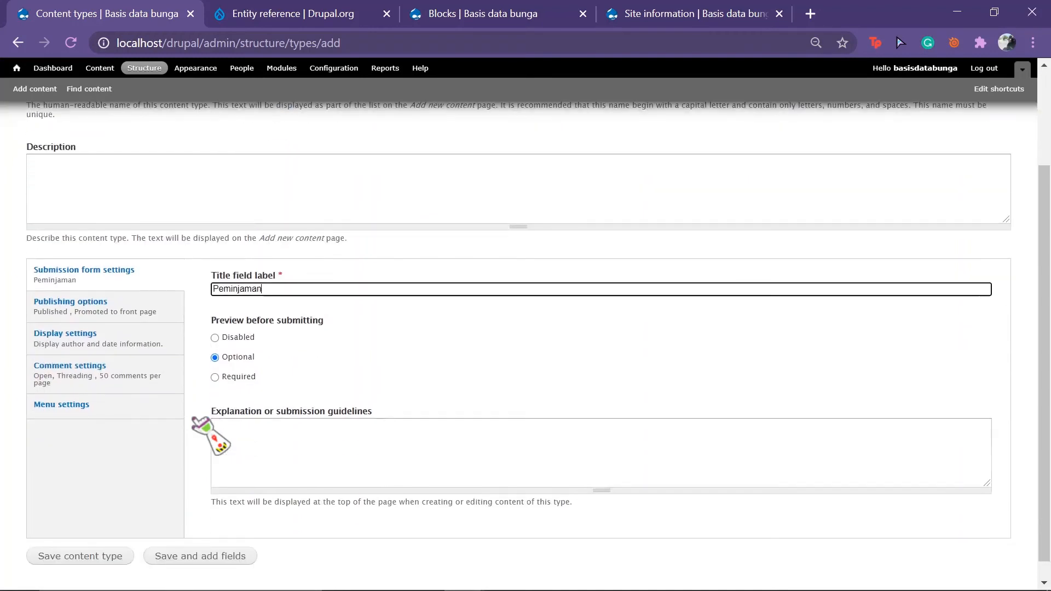
click(215, 338)
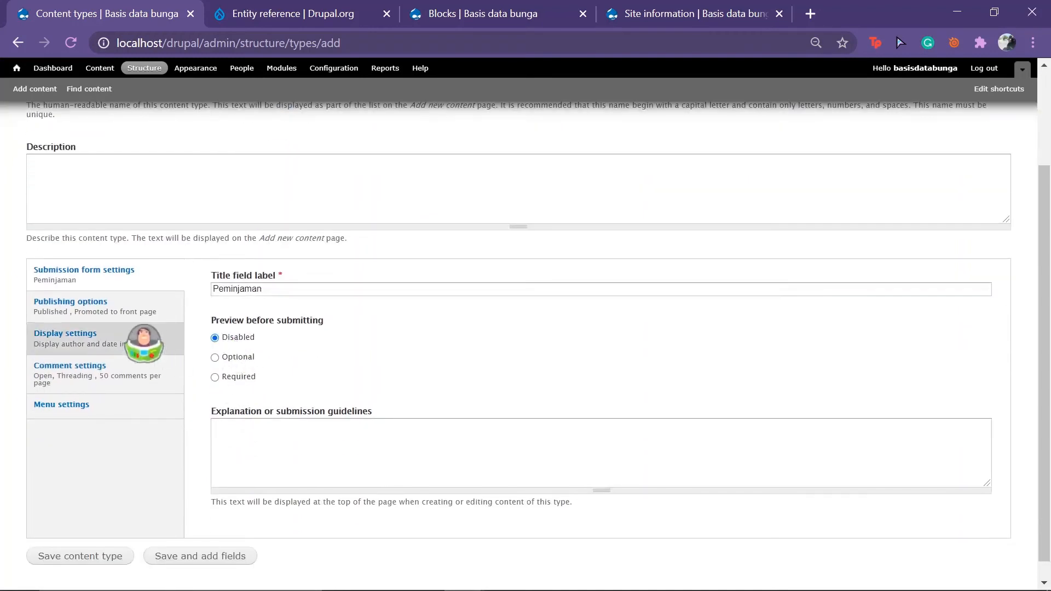
click(96, 302)
scroll(122, 310, up, 2)
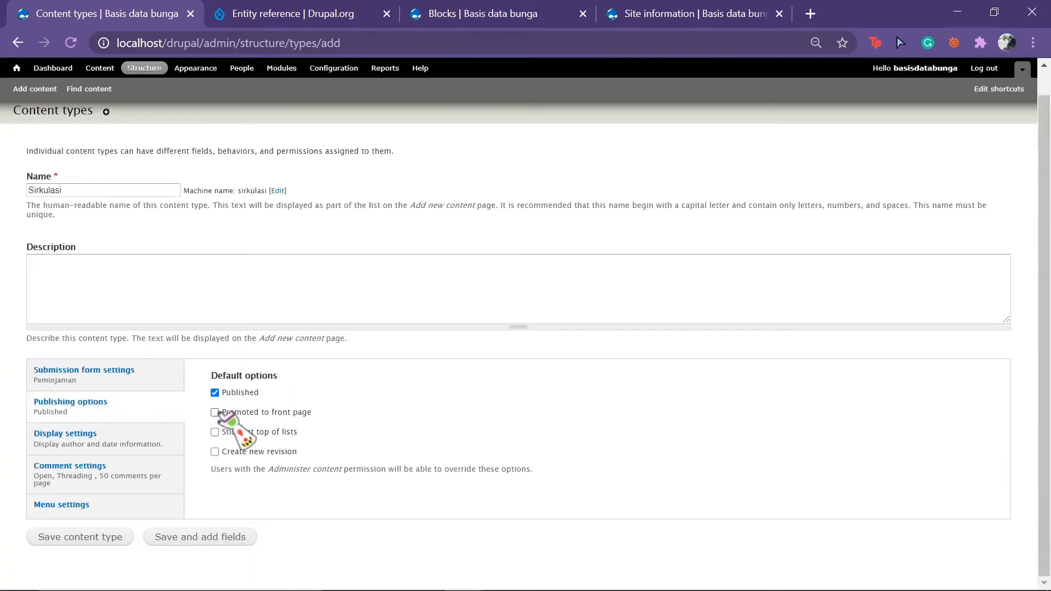
Start a new view from the site's Views list and name it "Daftar Sirkulasi".
click(144, 68)
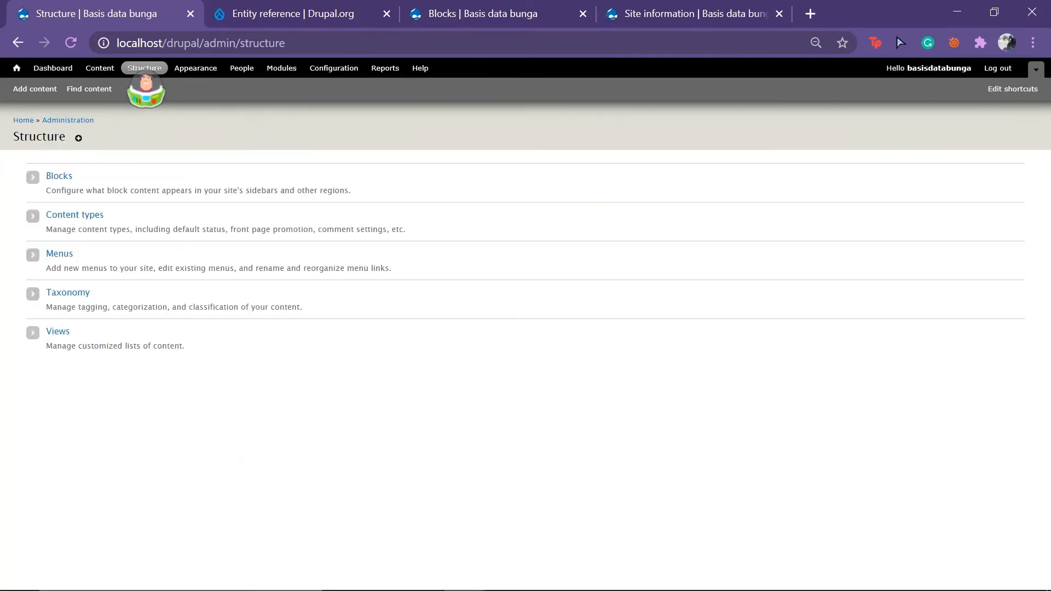
click(16, 68)
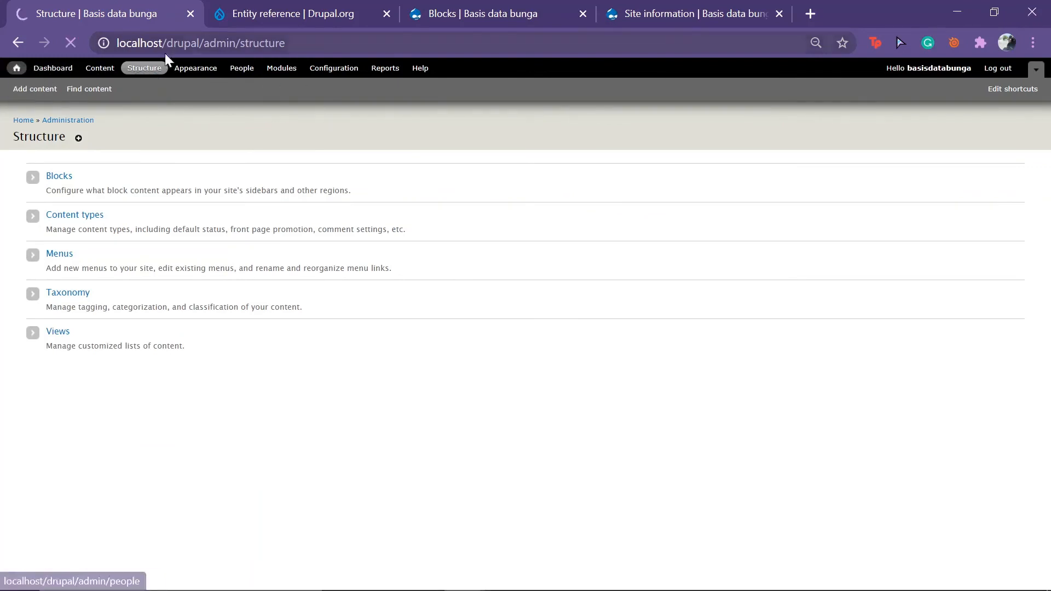
click(153, 74)
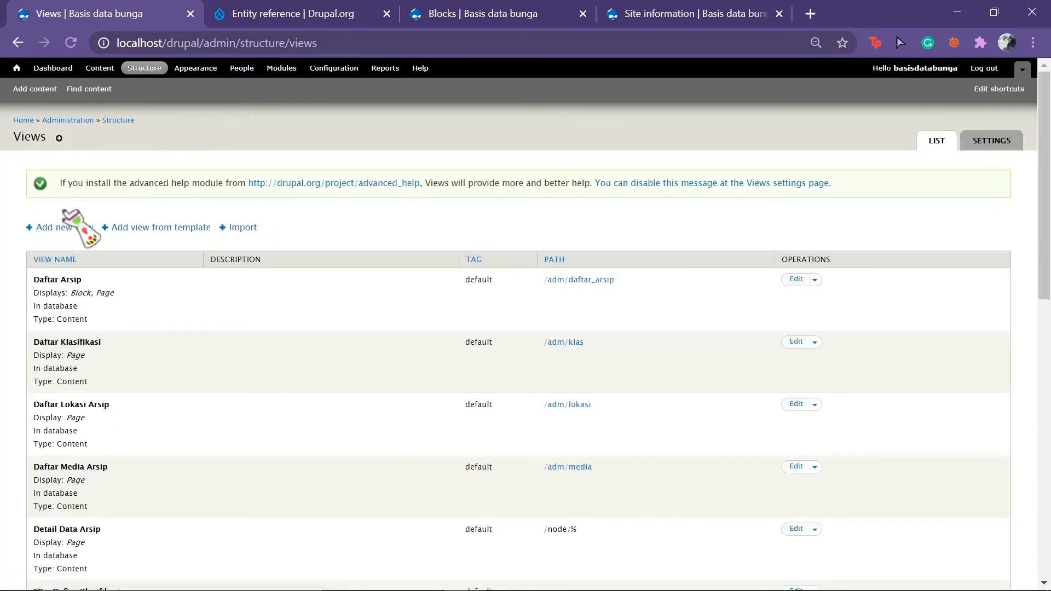
click(64, 227)
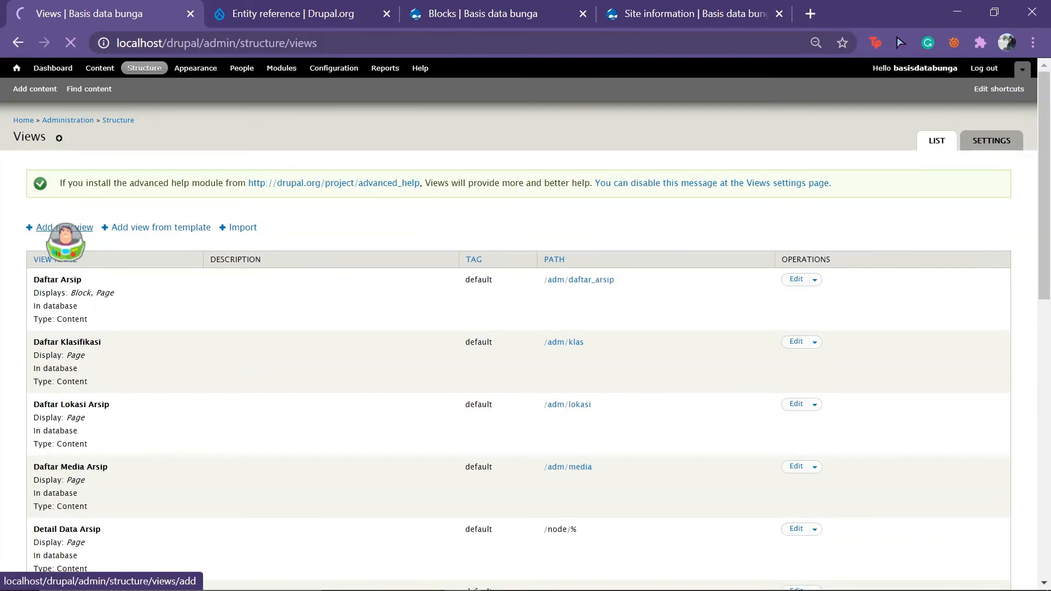
click(115, 190)
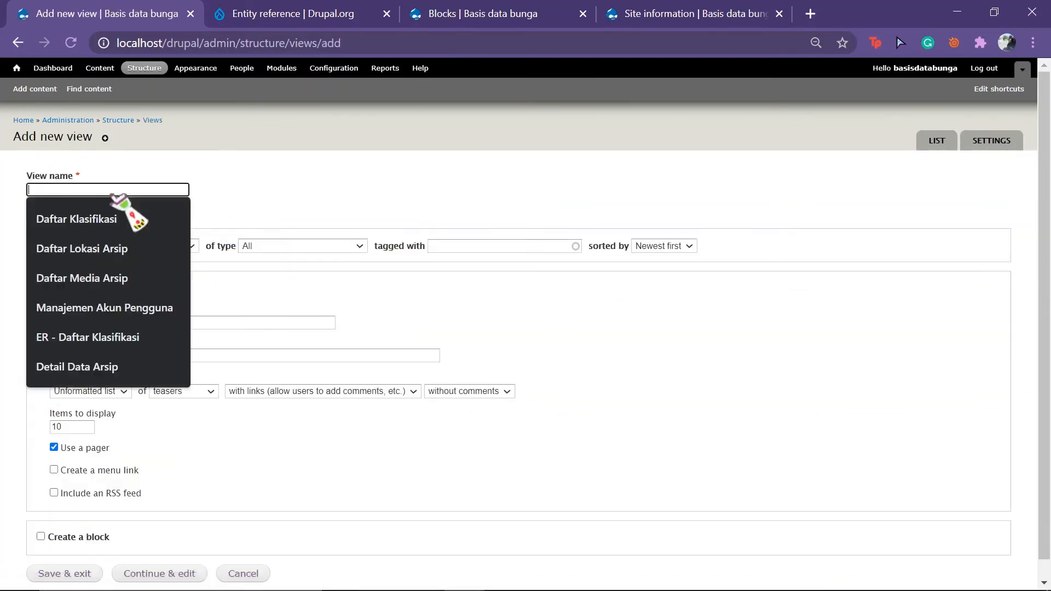
text(Daftar)
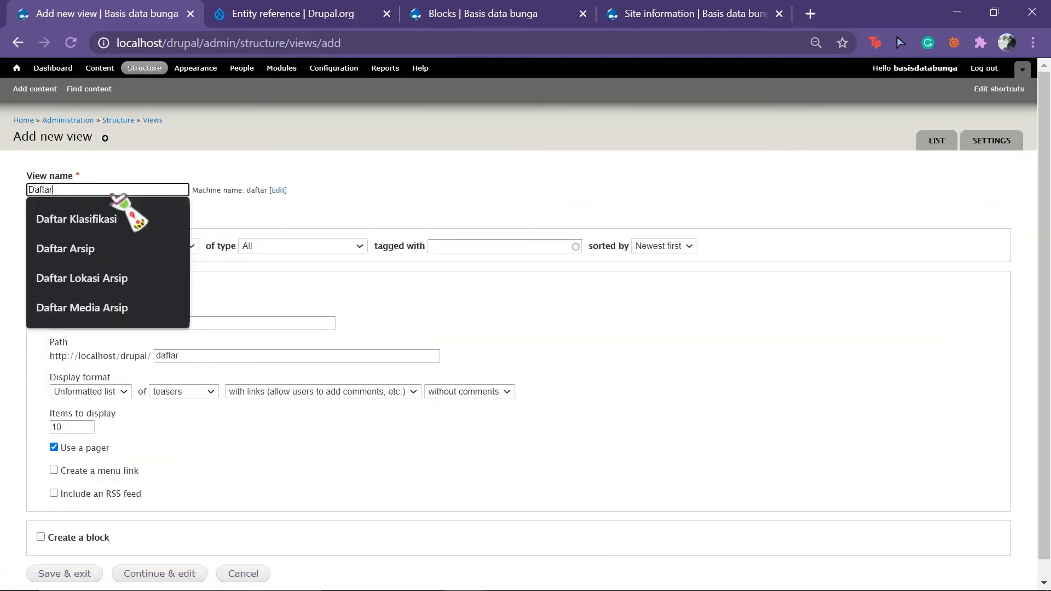
text( Sirkulasi)
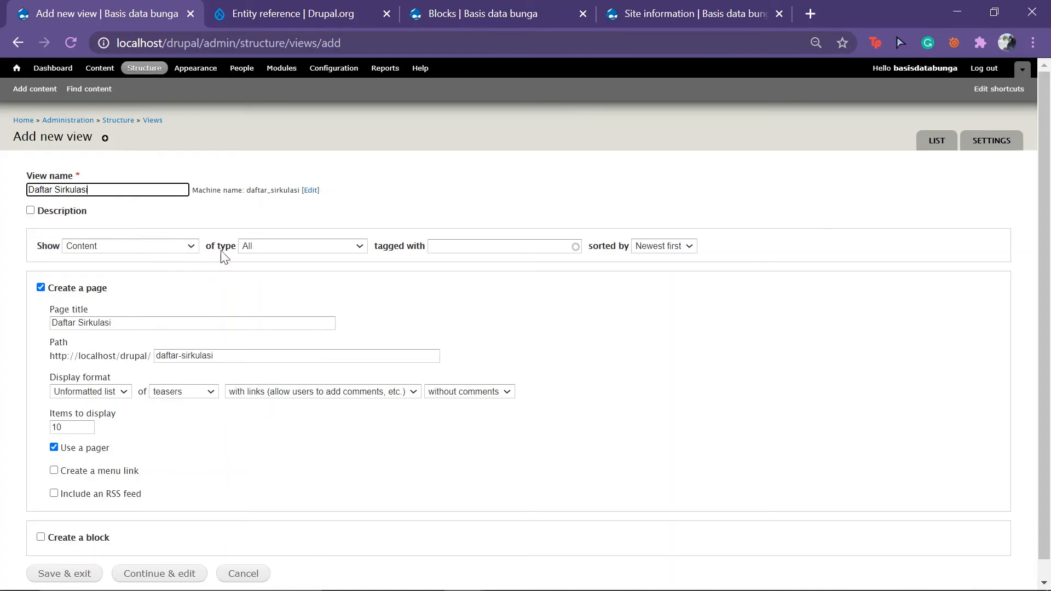
Have the new view show content of type Sirkulasi, turn off creating a page, and continue to editing the view.
click(272, 249)
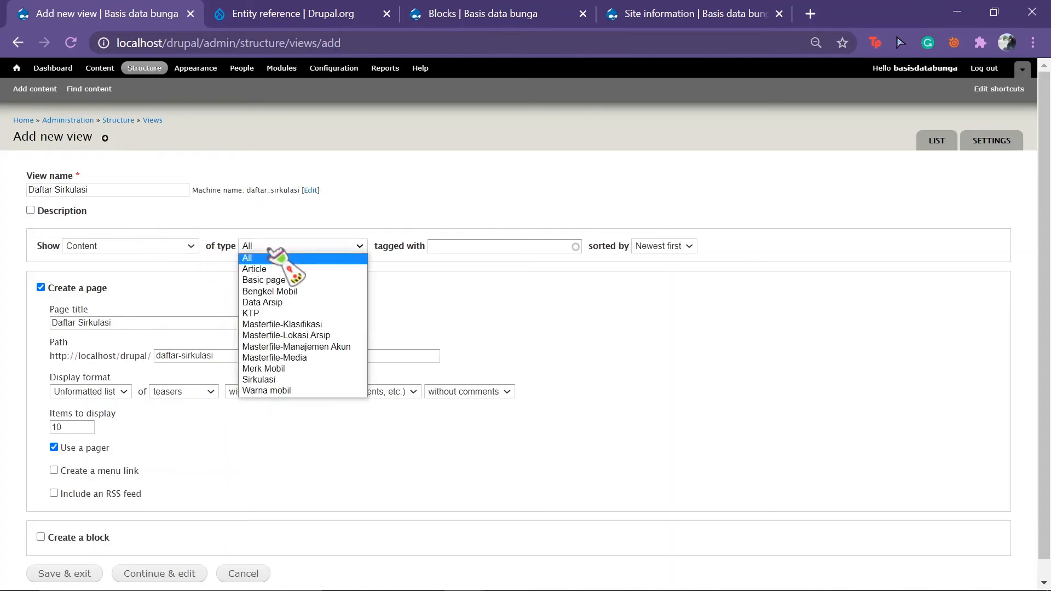
click(302, 379)
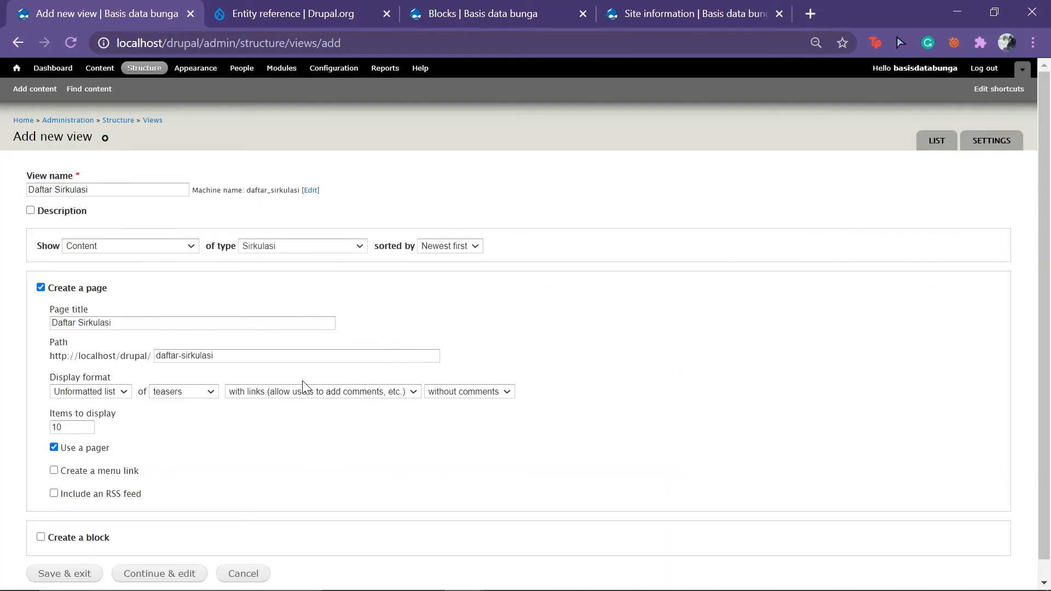
click(41, 288)
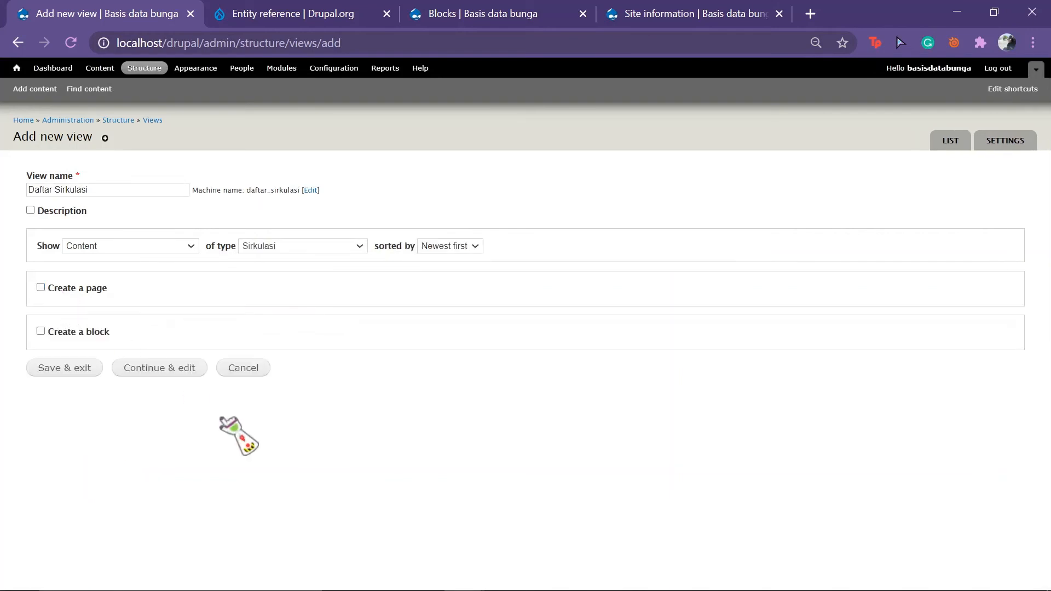
click(181, 369)
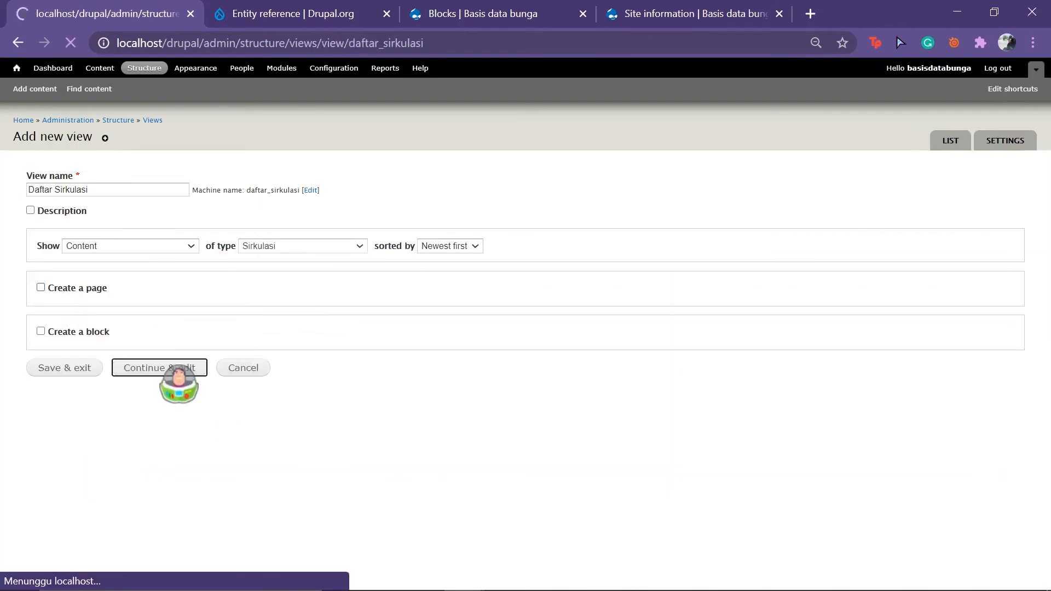
Change the Daftar Sirkulasi view's format to Table and accept the default style options.
scroll(179, 367, down, 1)
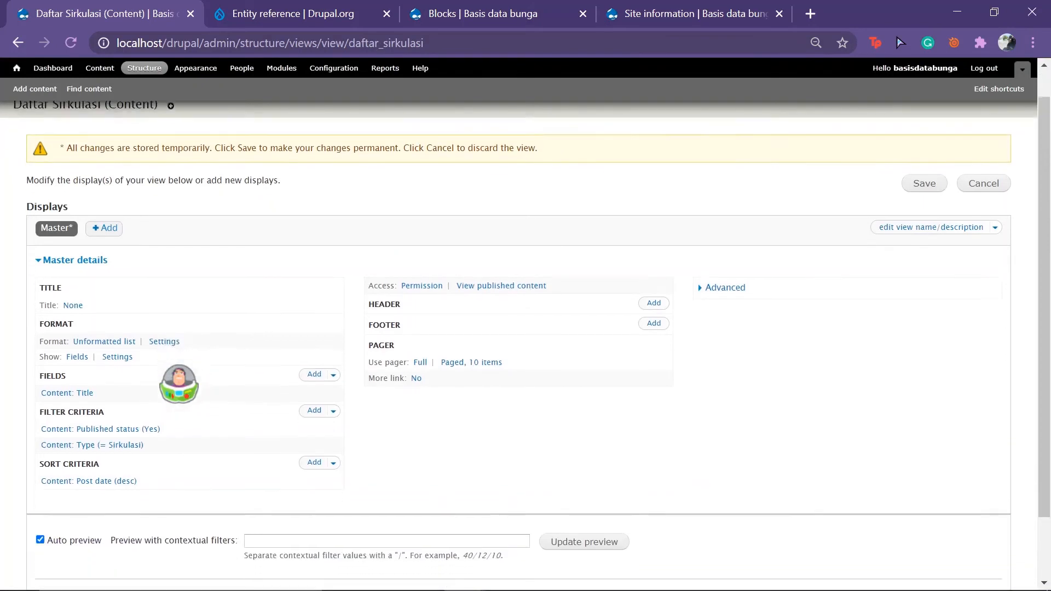
click(107, 339)
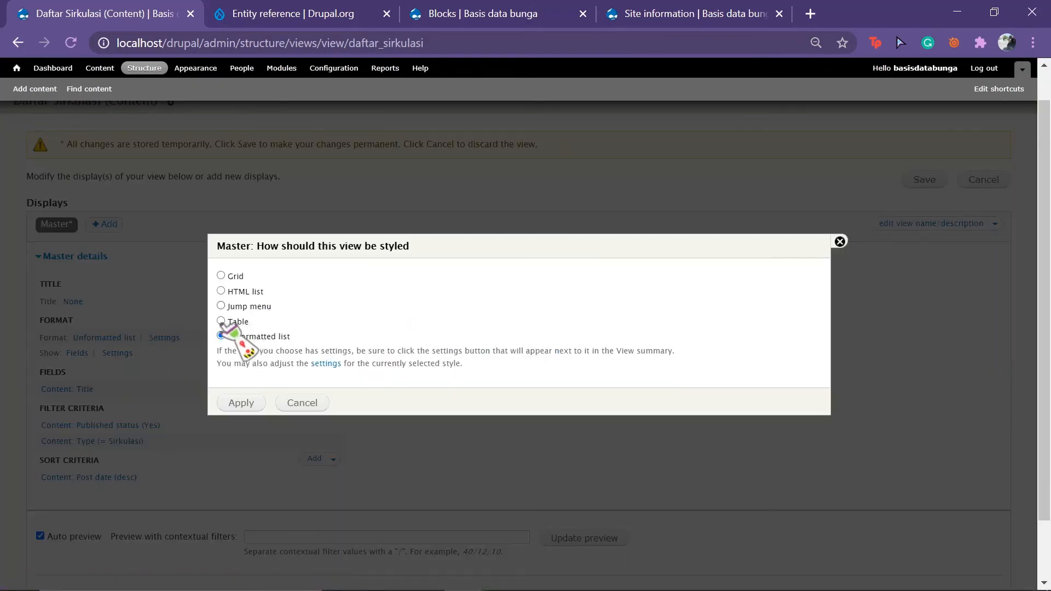
click(221, 321)
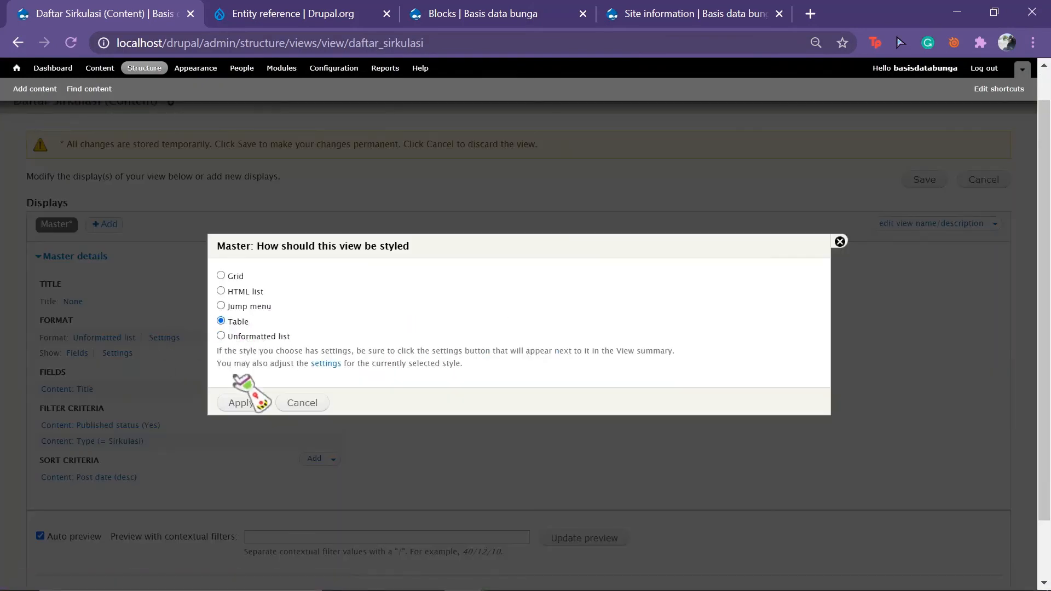
click(240, 403)
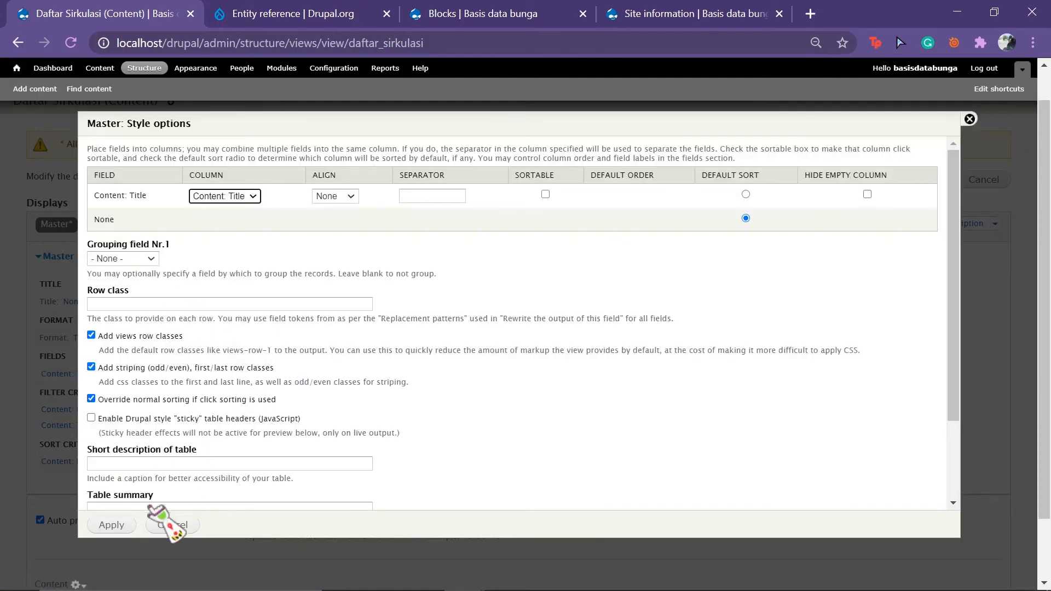
click(110, 524)
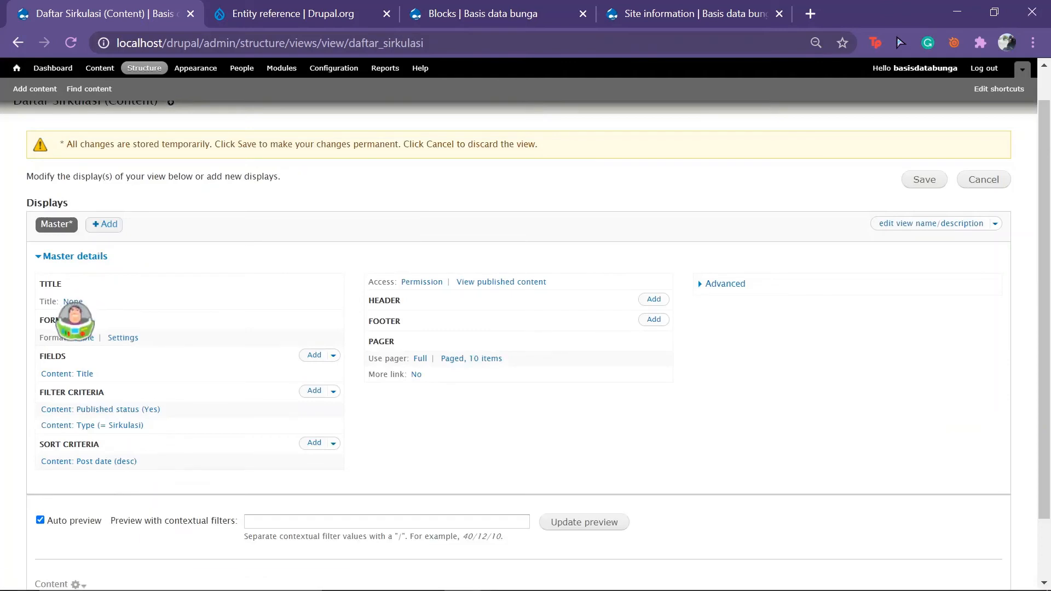
Set the view's title to "Daftar Sirkulasi" and check the preview.
click(75, 301)
text(D)
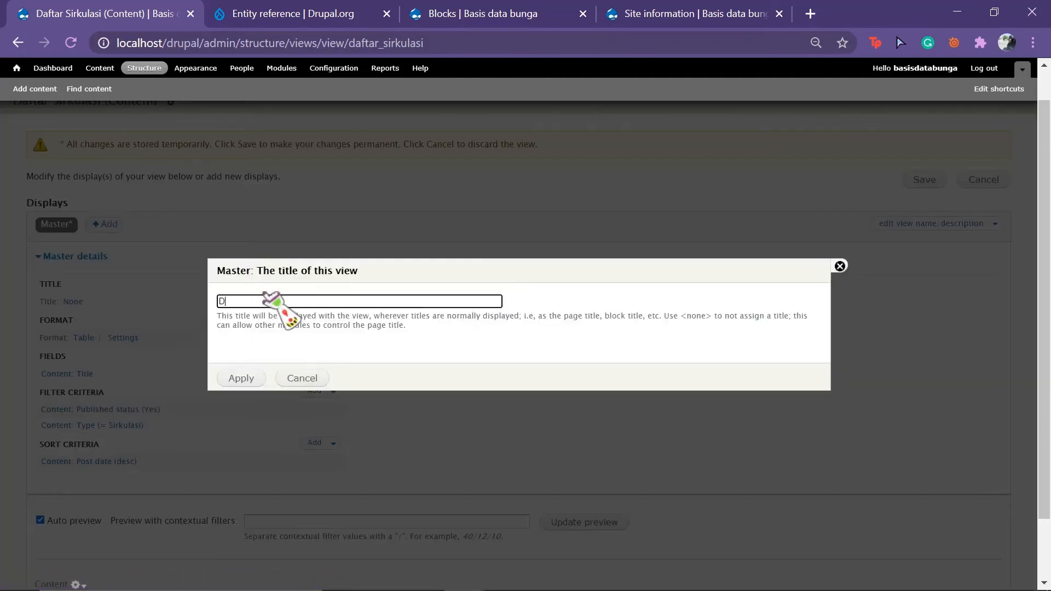
text(aftar Sirkulasi)
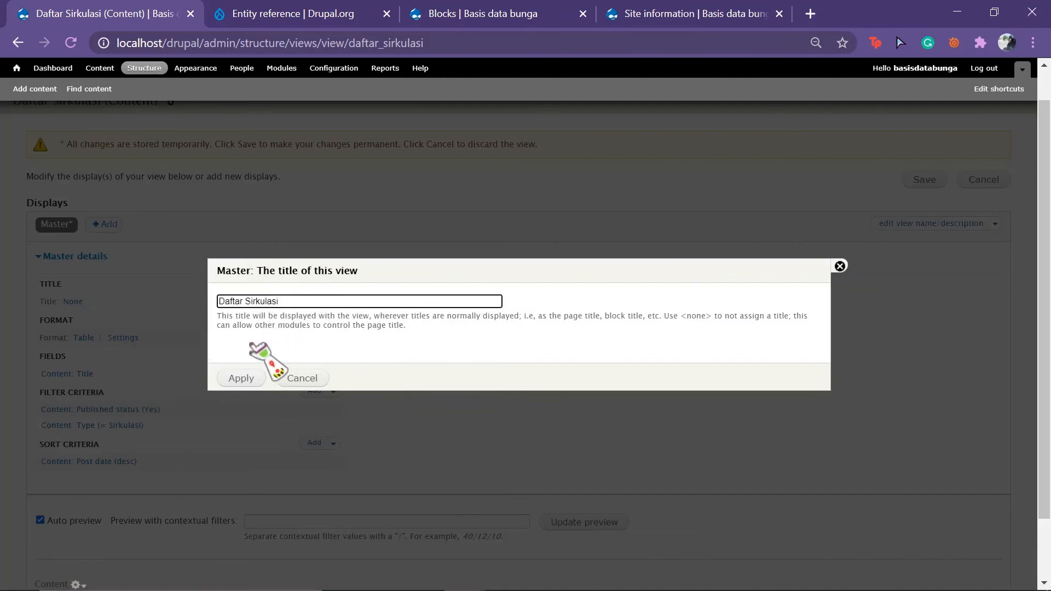
click(241, 378)
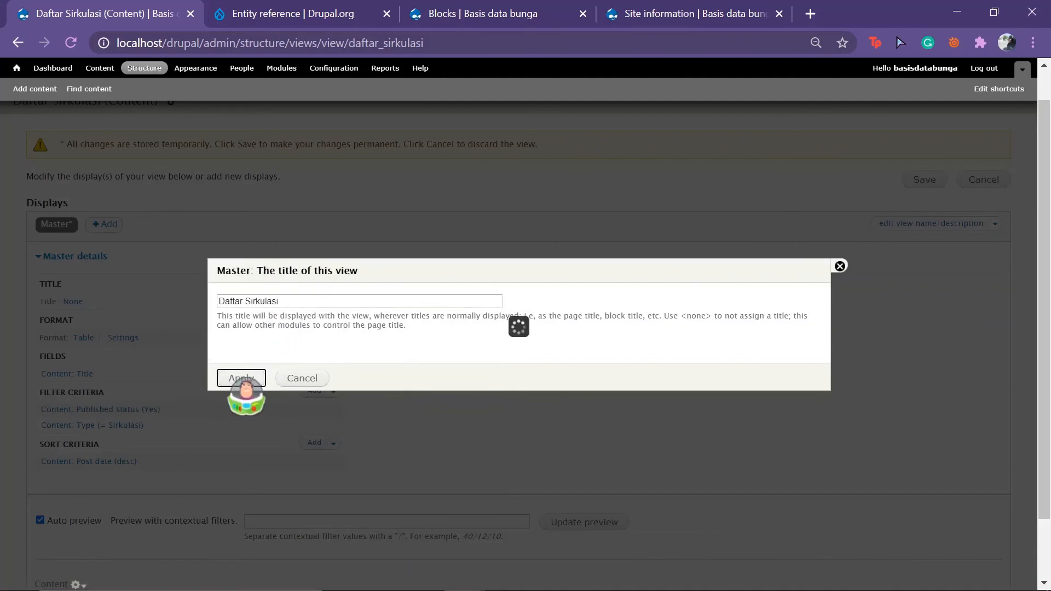
scroll(265, 396, down, 3)
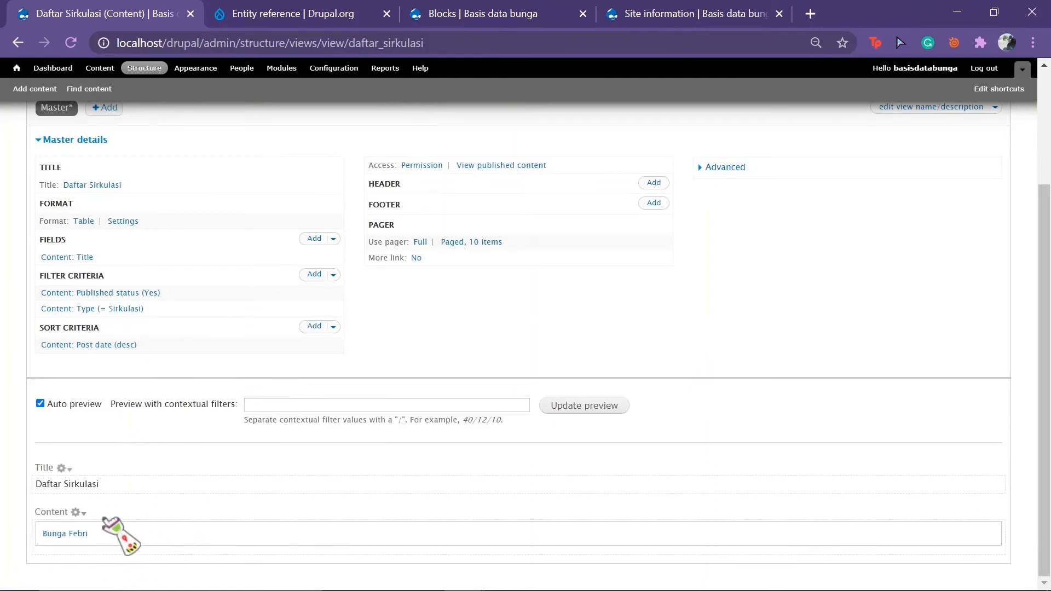
Give the Content: Title field the label "Peminjam" and turn off its link to the original piece of content.
scroll(209, 460, up, 2)
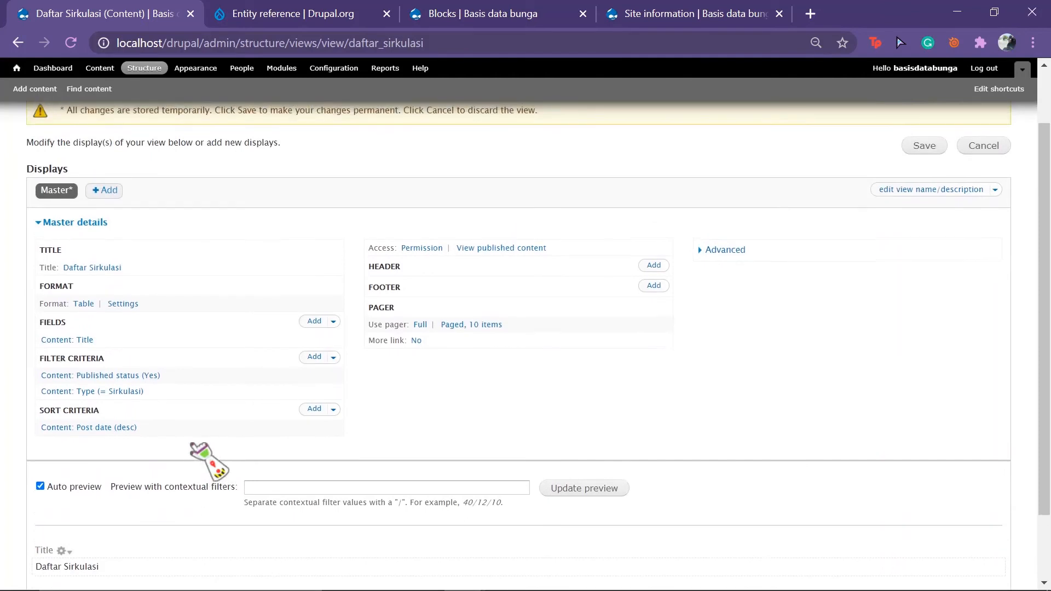
scroll(193, 446, up, 1)
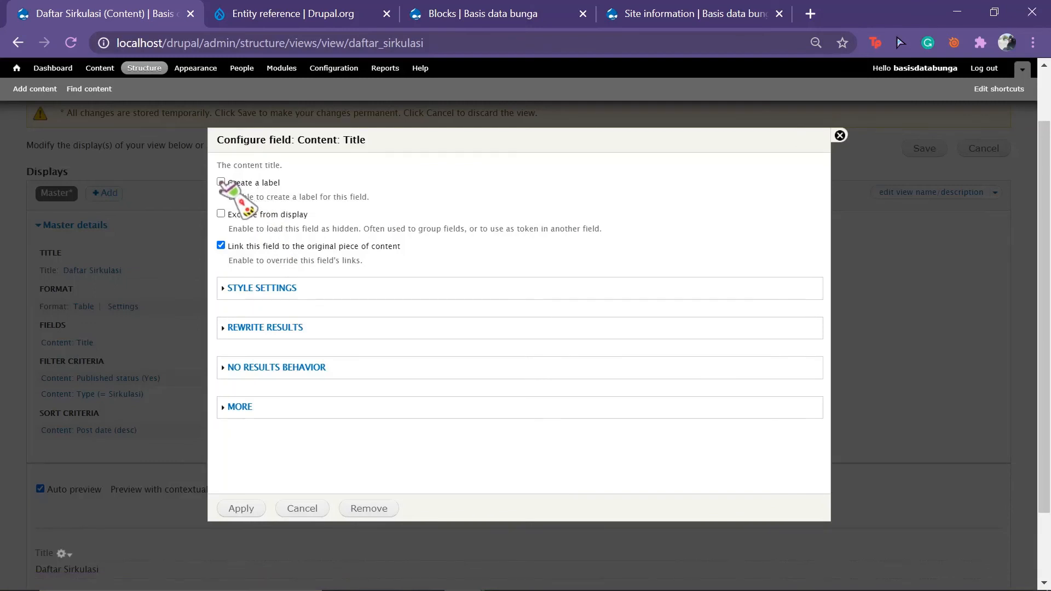
click(221, 181)
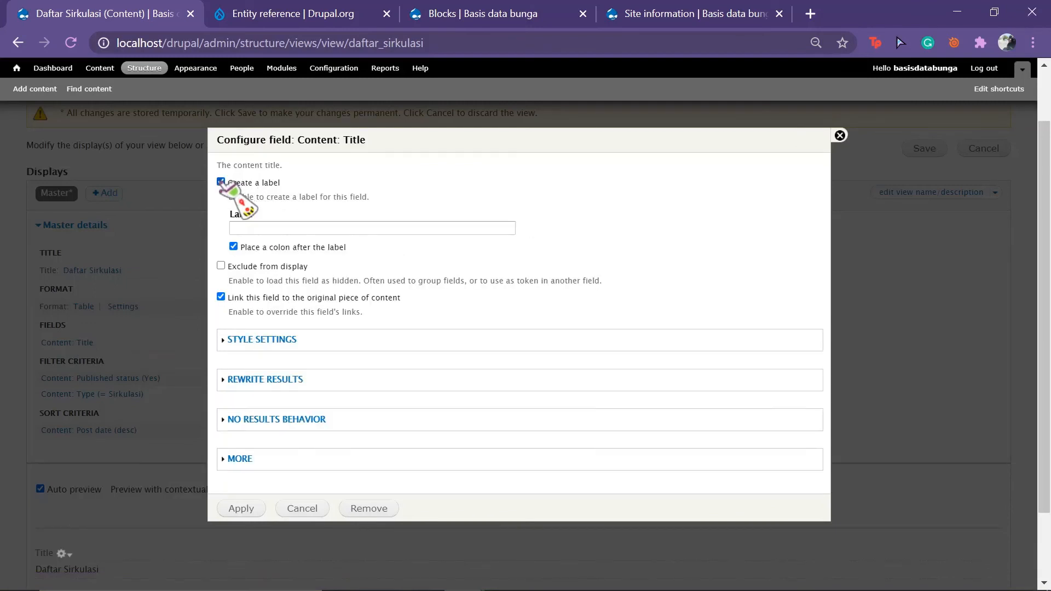
click(315, 232)
text(Peminjam)
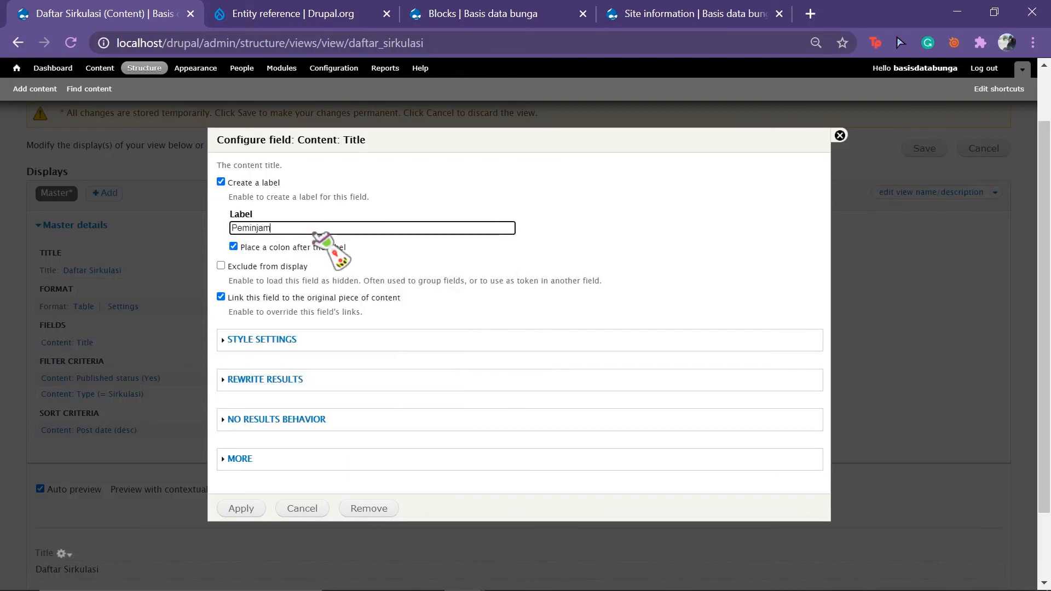
click(221, 297)
click(241, 508)
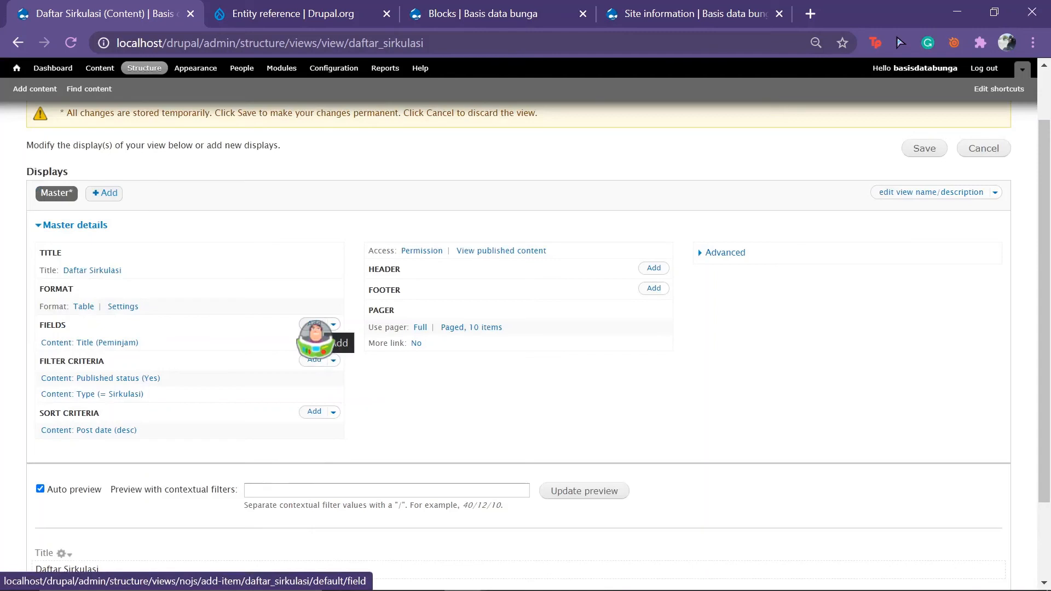
Search the fields to add for "sir" and select Tanggal Pengembalian, Tanggal Harus Kembali, No. arsip and Alasan Pinjam.
click(315, 325)
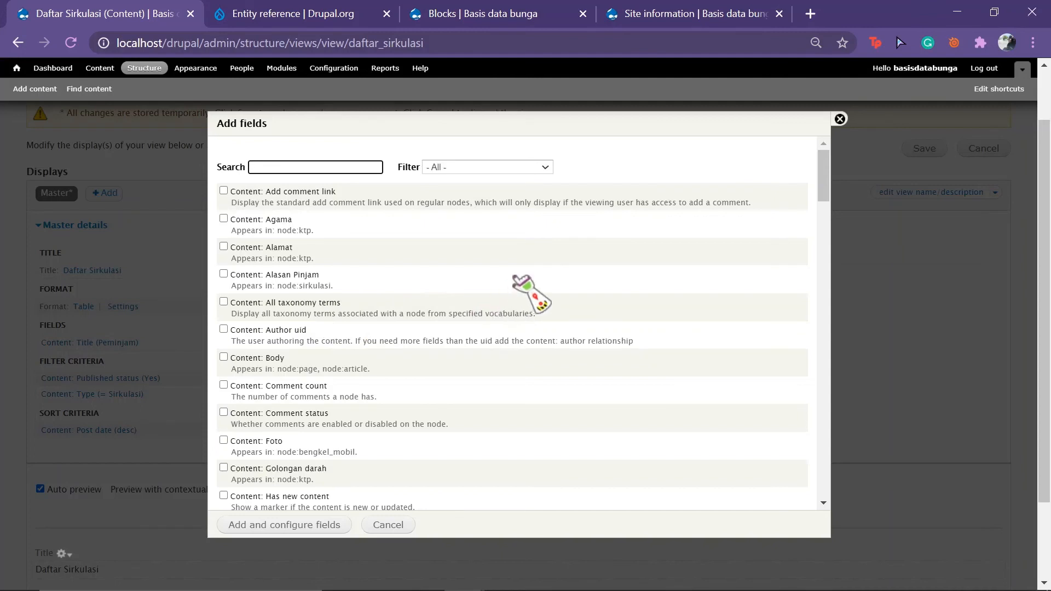
text(sir)
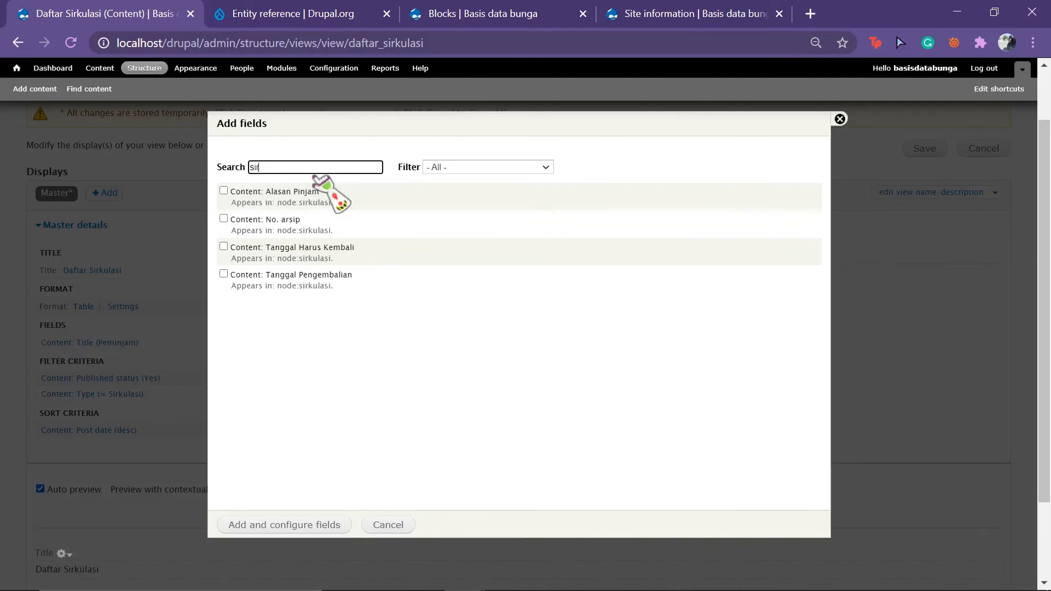
click(224, 274)
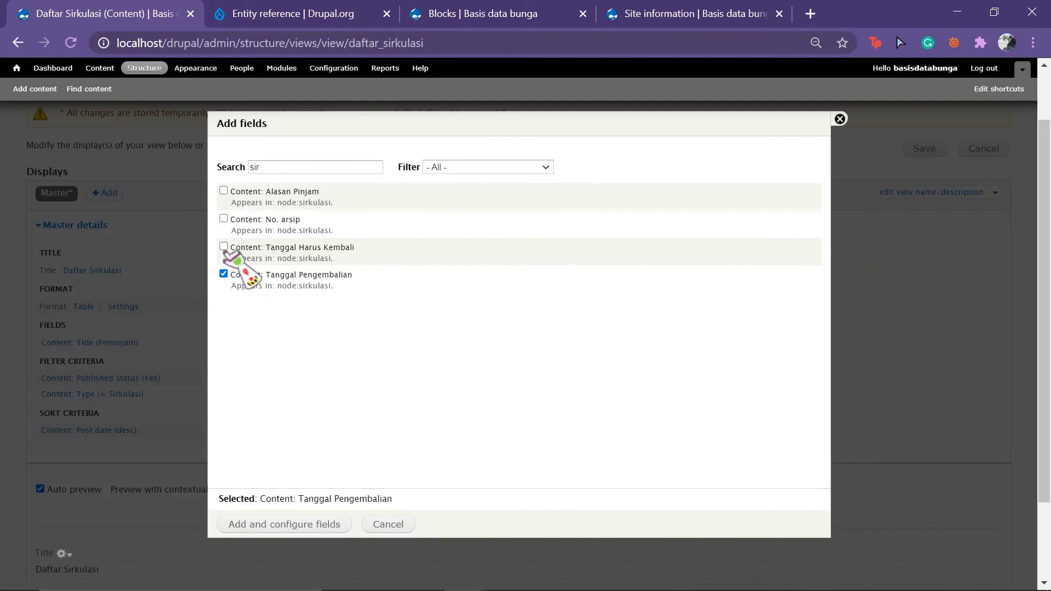
click(224, 246)
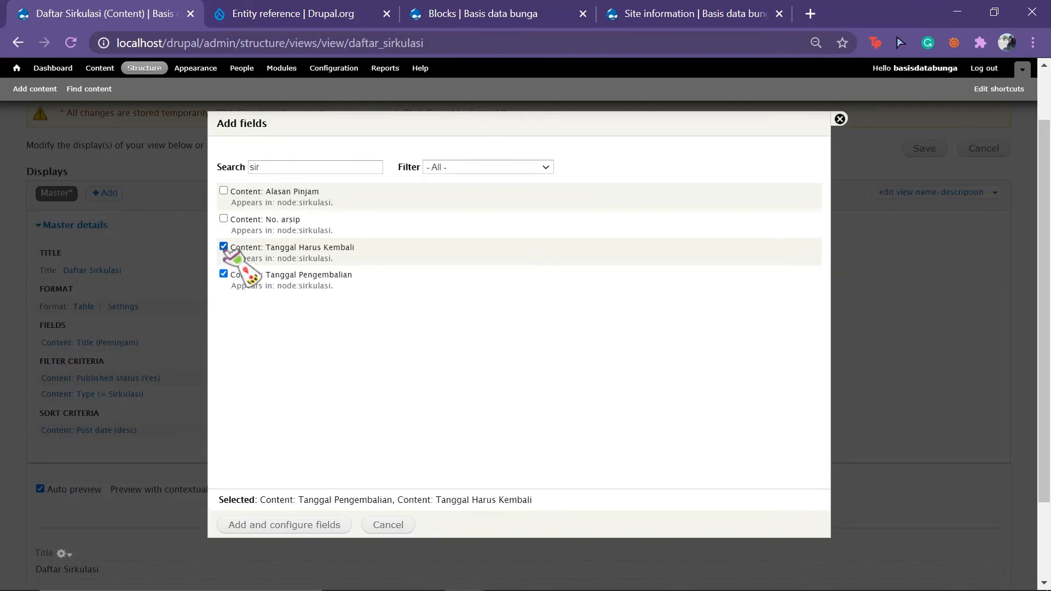
click(223, 218)
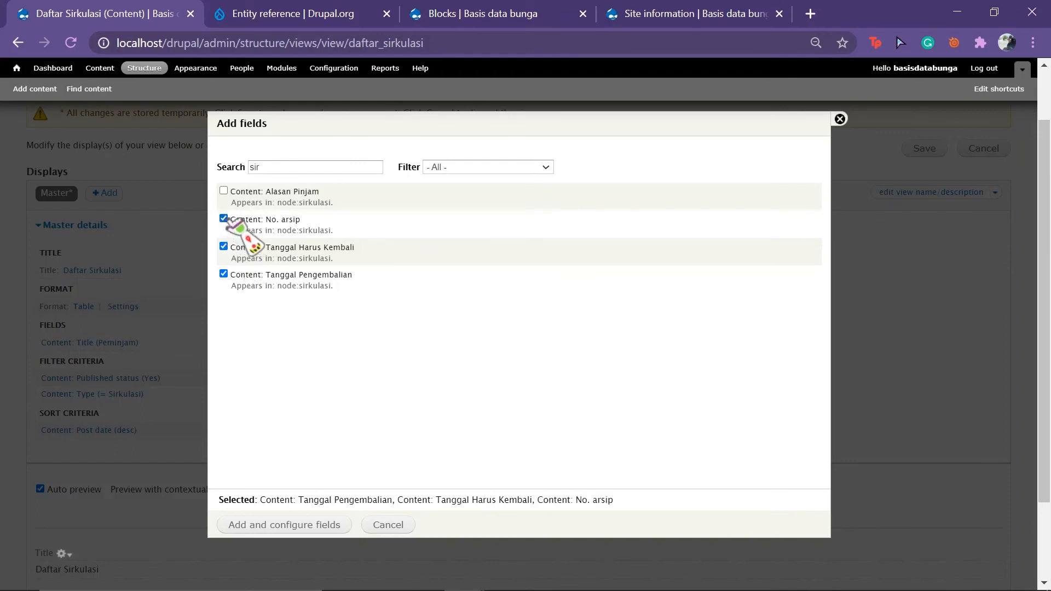
click(224, 191)
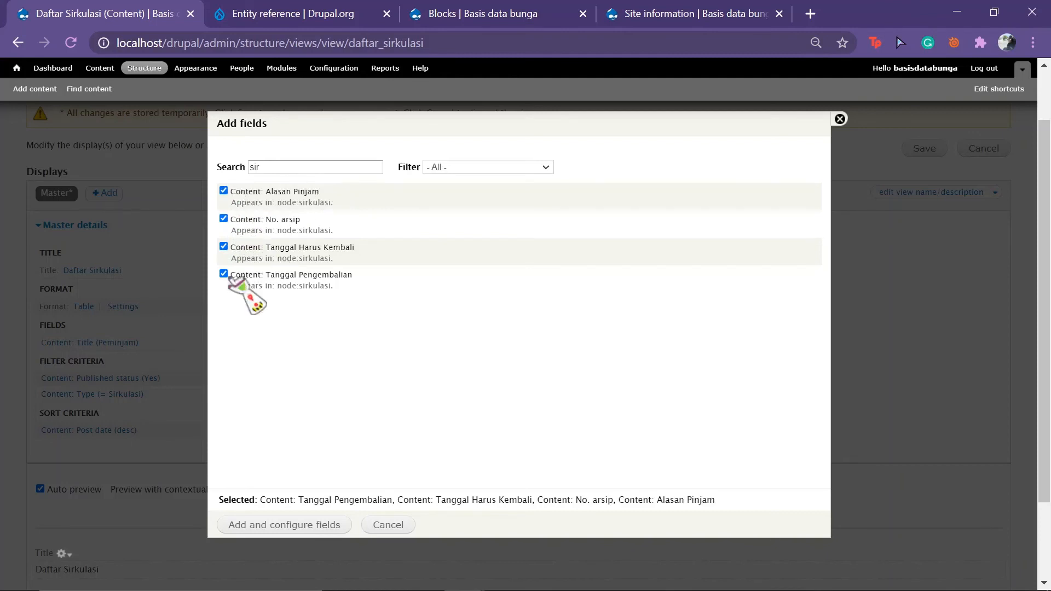
Search for "pos", include Content: Post date in the selection, and add all selected fields to the view.
drag(289, 169, 245, 170)
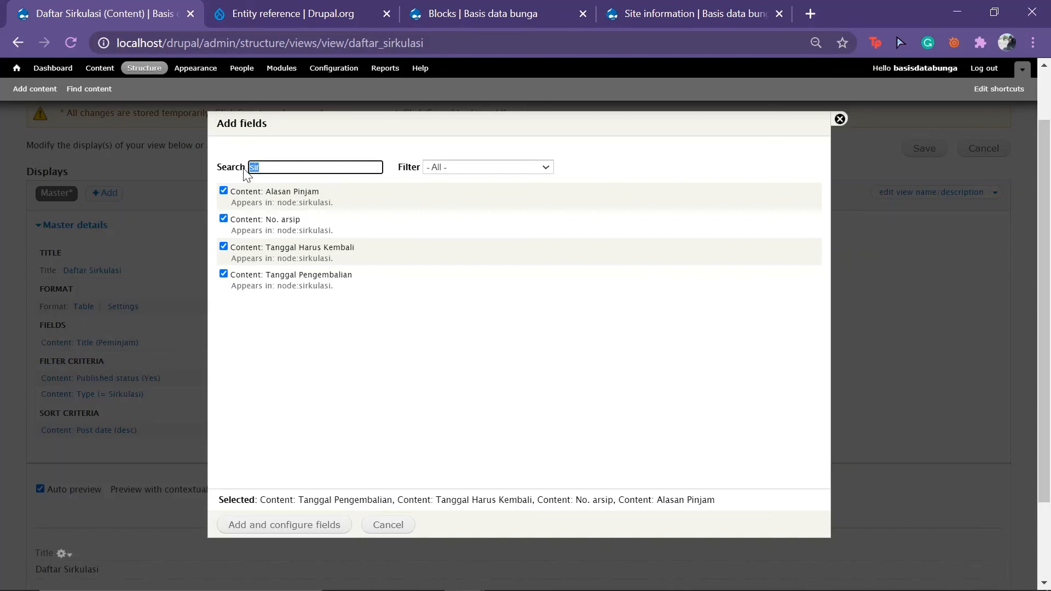
text(pos)
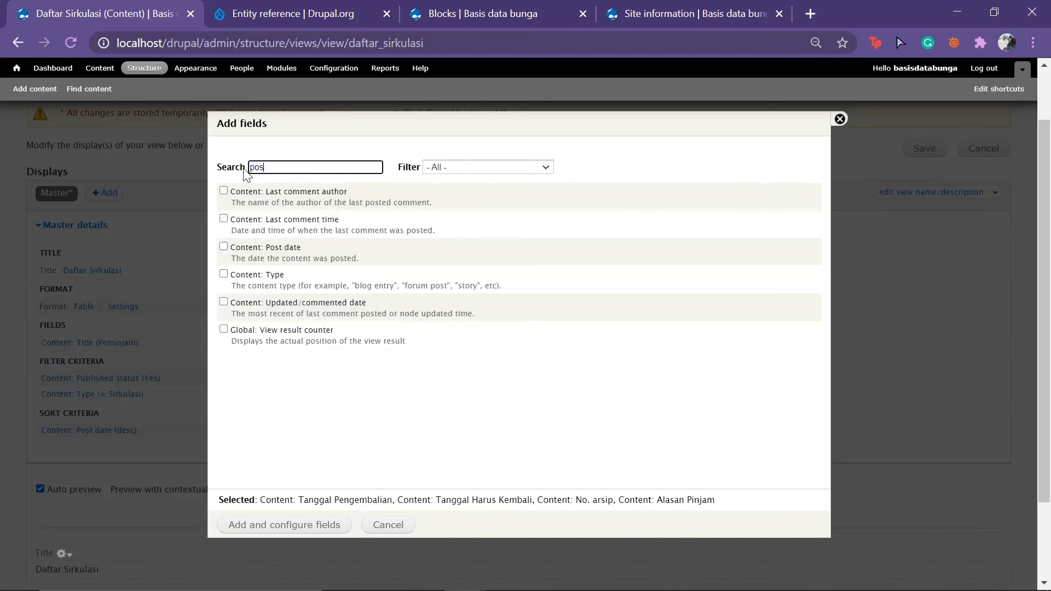
click(223, 246)
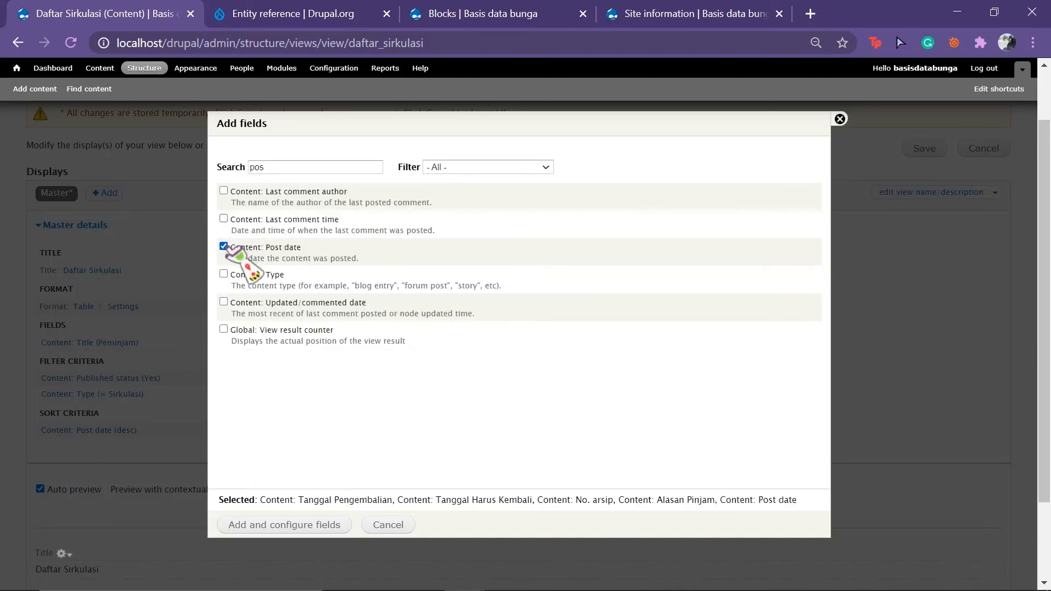
click(289, 526)
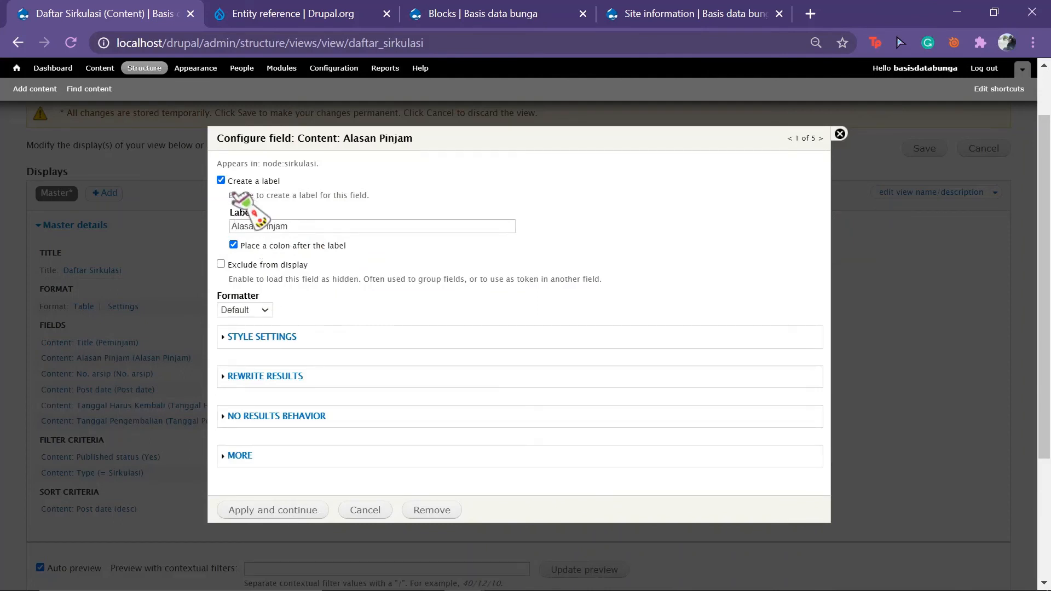
Accept the default settings for the Alasan Pinjam and No. arsip fields.
drag(233, 193, 234, 245)
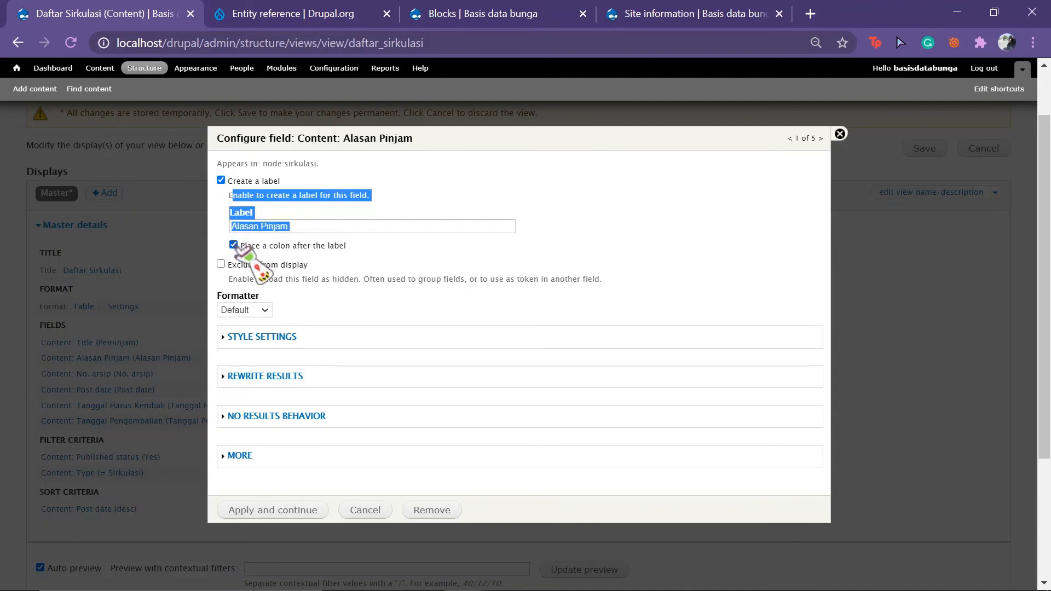
click(321, 258)
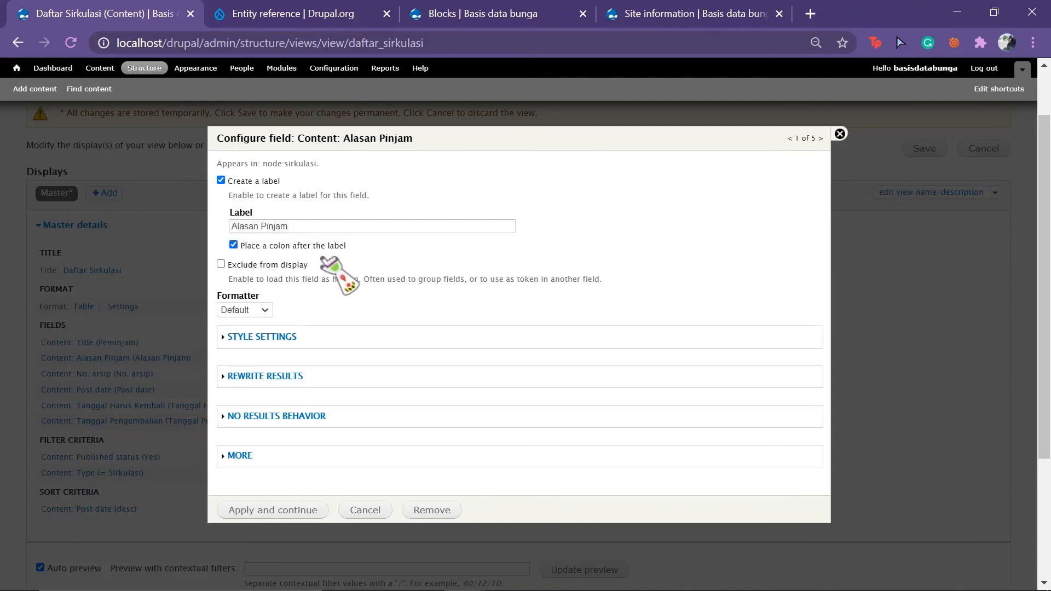
click(273, 511)
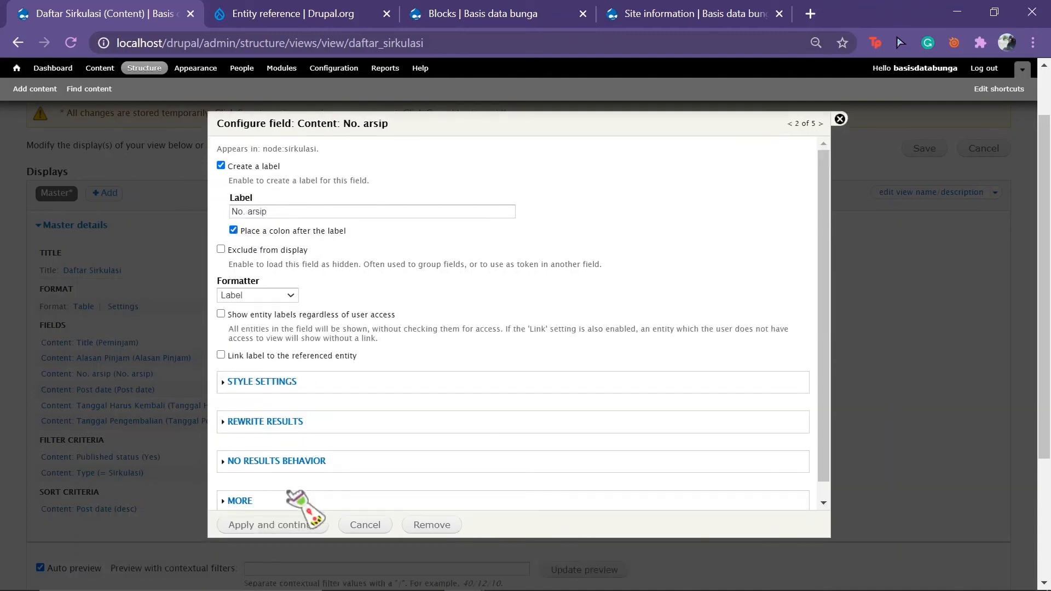
click(280, 525)
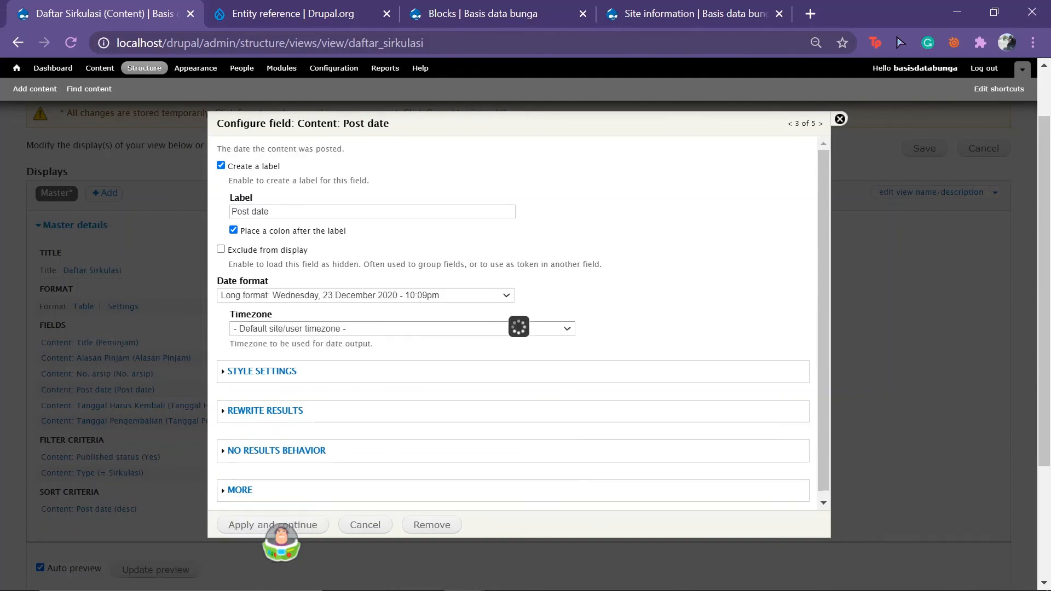
Set the Post date field's date format to the short format.
click(345, 296)
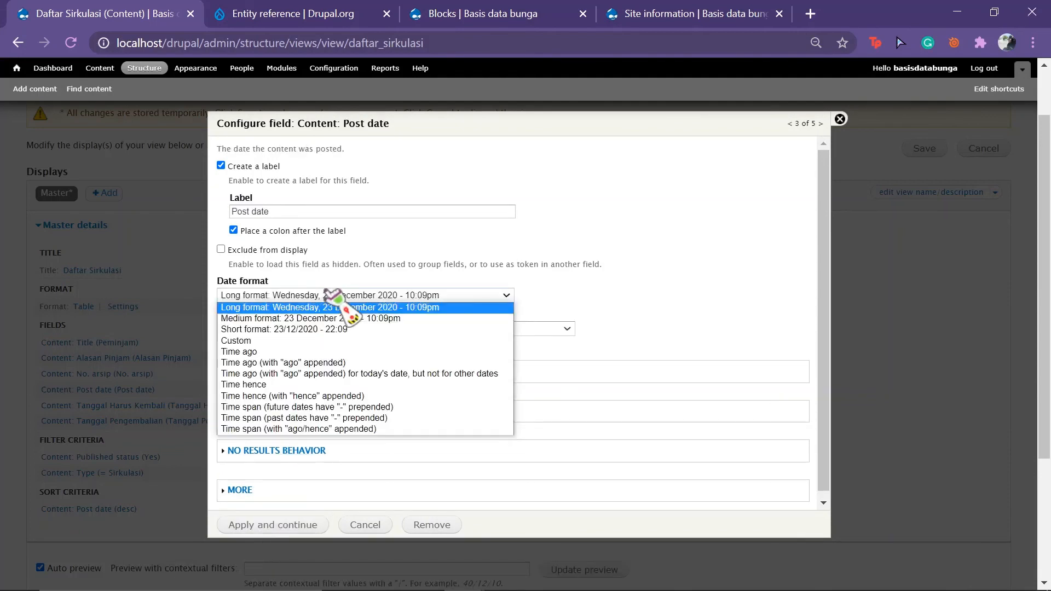
click(307, 331)
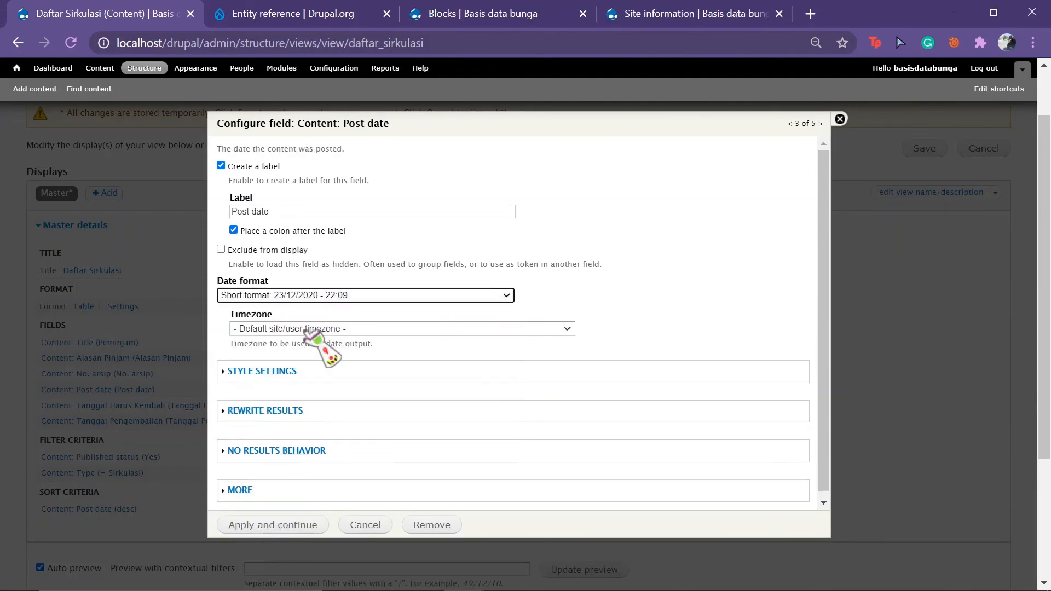
click(275, 526)
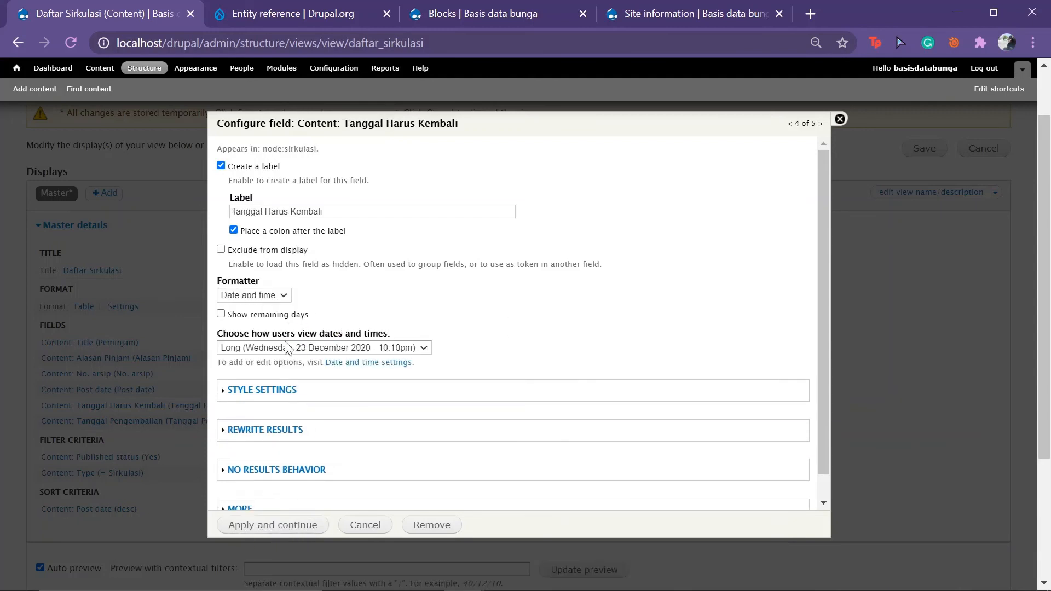
Set the Tanggal Harus Kembali and Tanggal Pengembalian fields to show dates in the Short format and apply them.
click(305, 348)
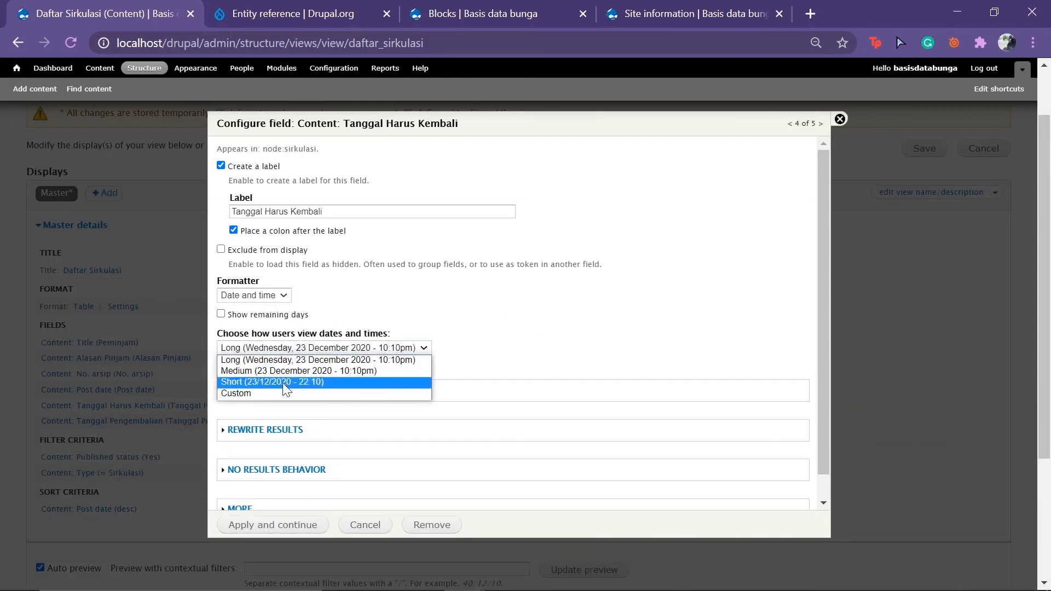
click(285, 383)
click(276, 525)
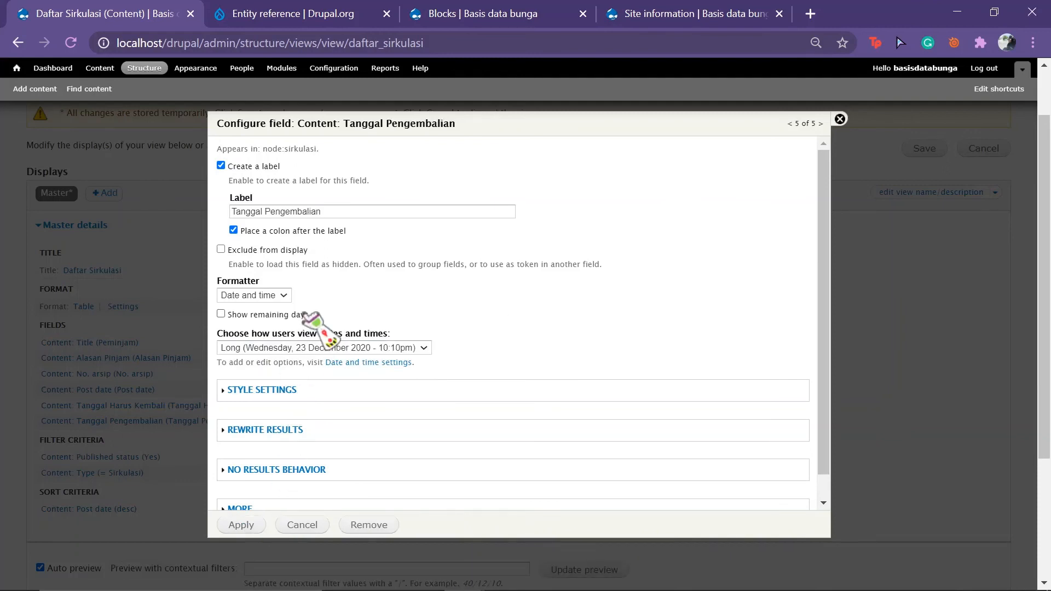
click(282, 350)
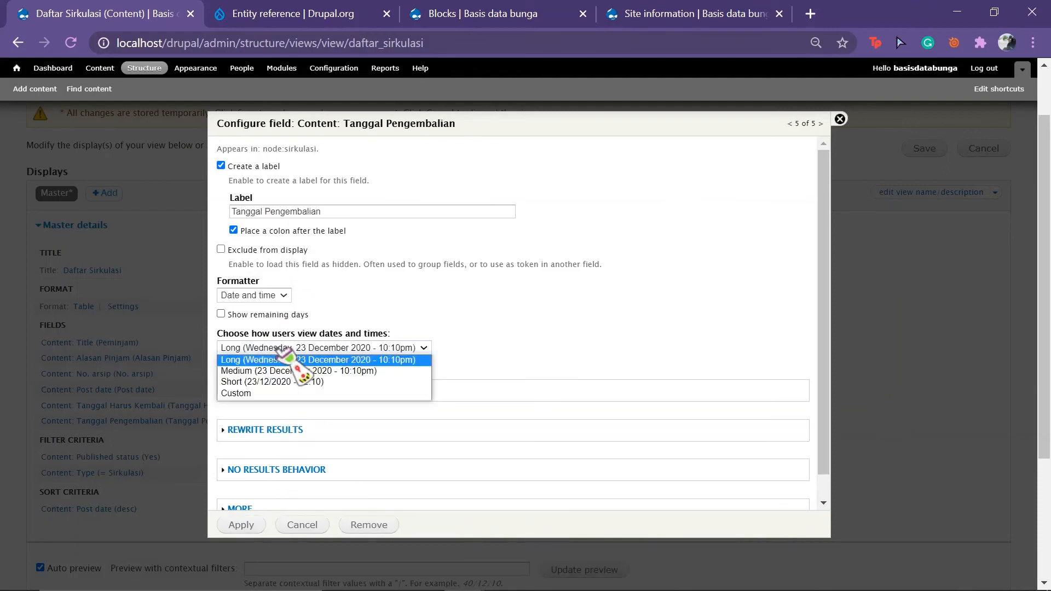
click(277, 382)
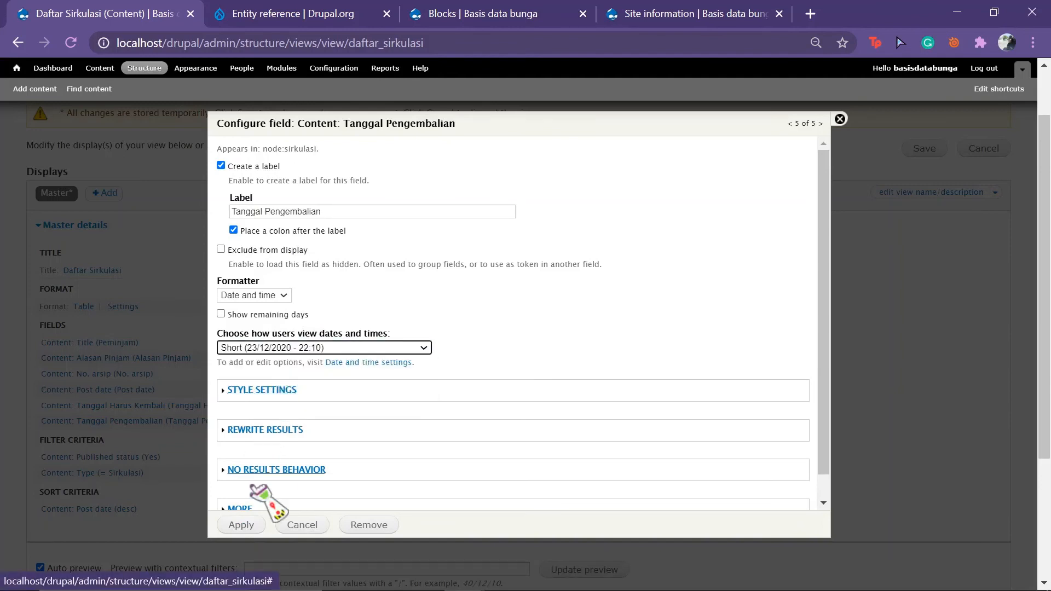
click(241, 525)
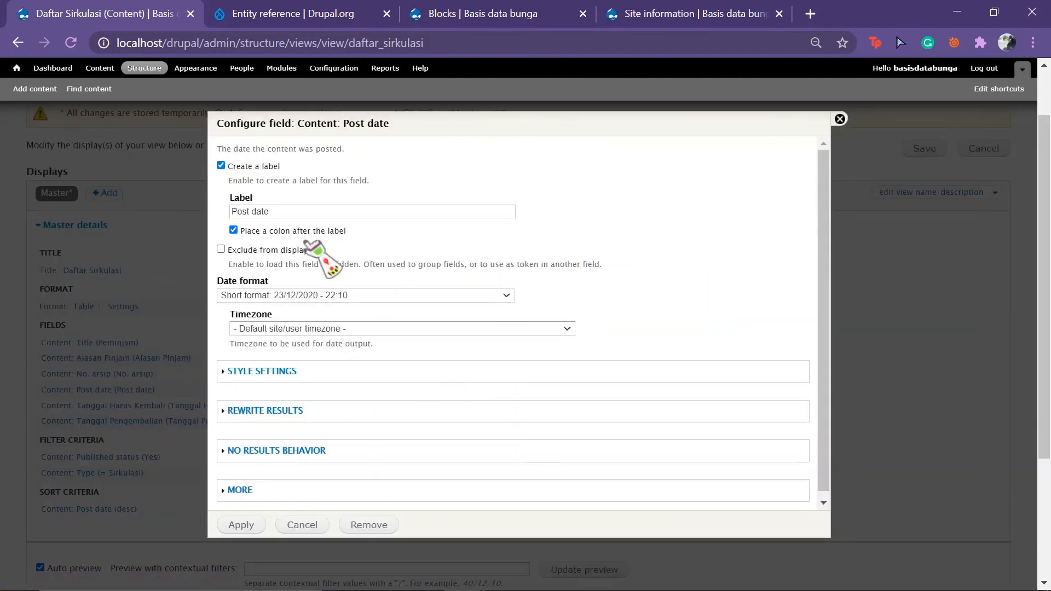
Change the Post date field's label to "Tanggal Pinjam" and check the table preview.
drag(279, 213, 203, 216)
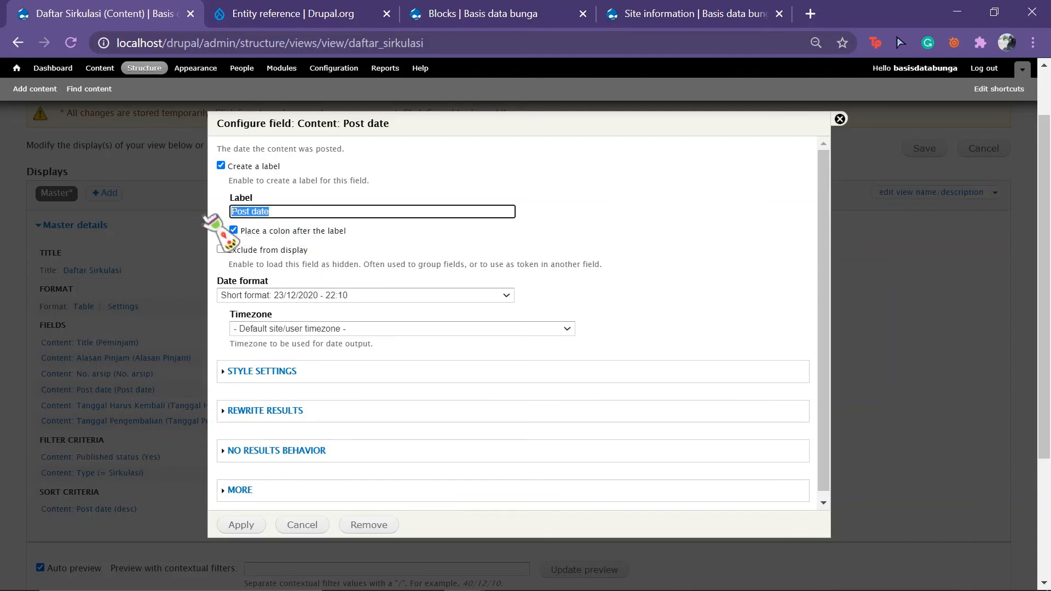
text(Tan)
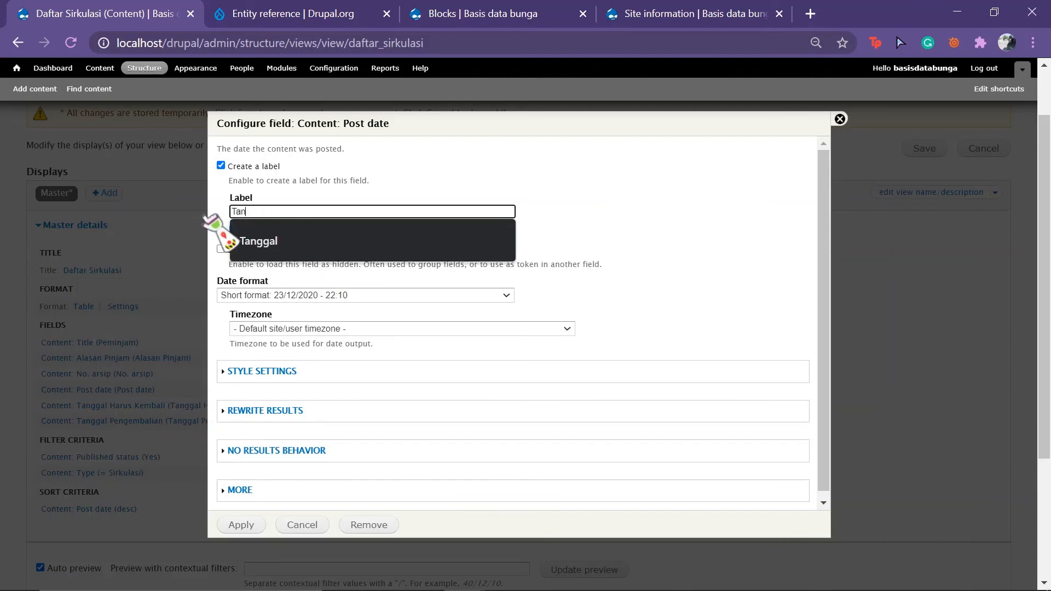
text(ggal Pinjam)
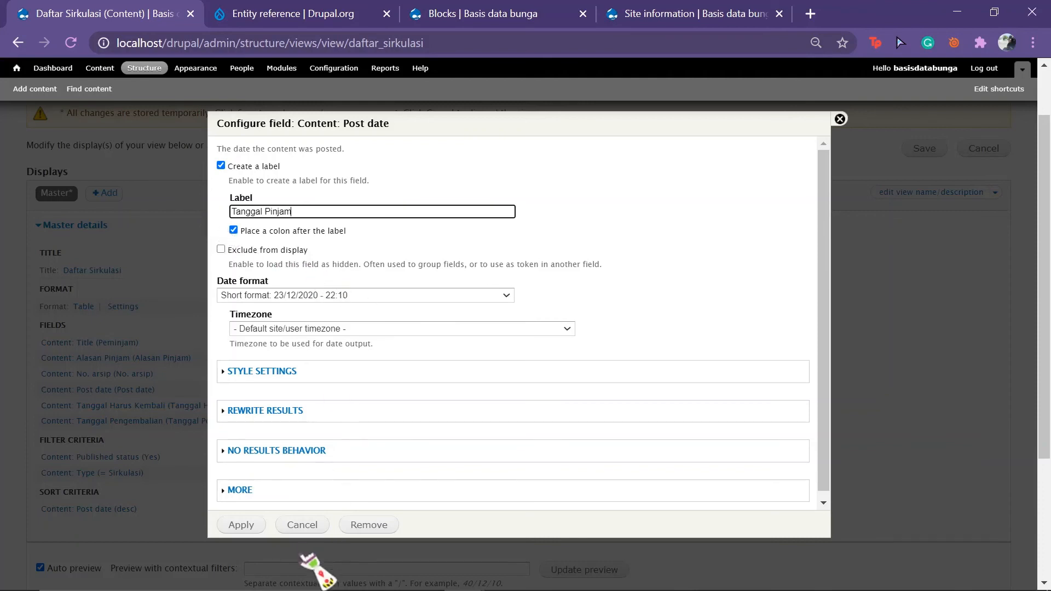
click(241, 526)
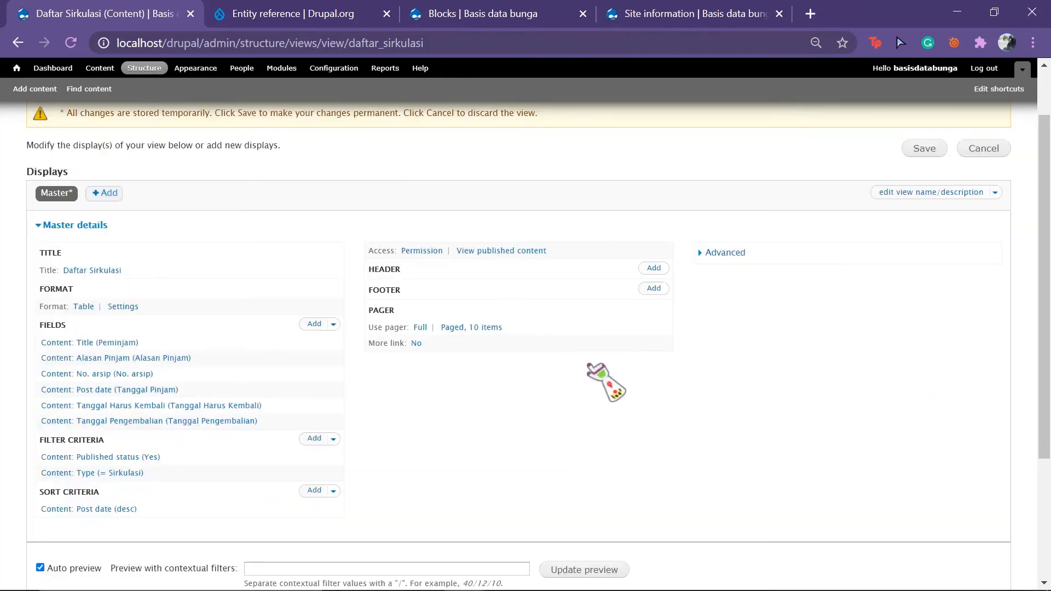
scroll(599, 351, down, 3)
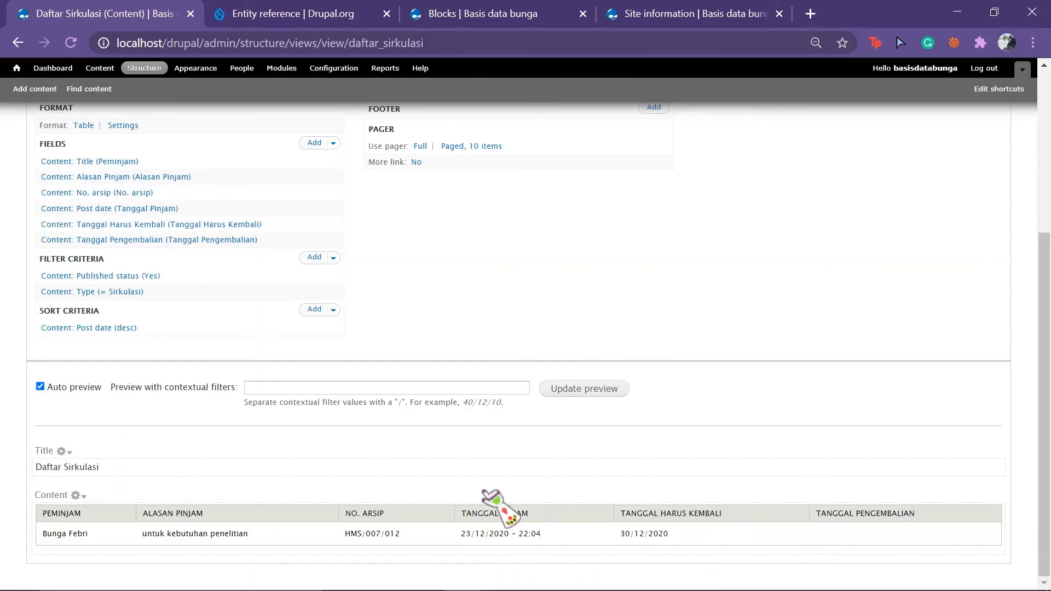
mouse_move(500, 587)
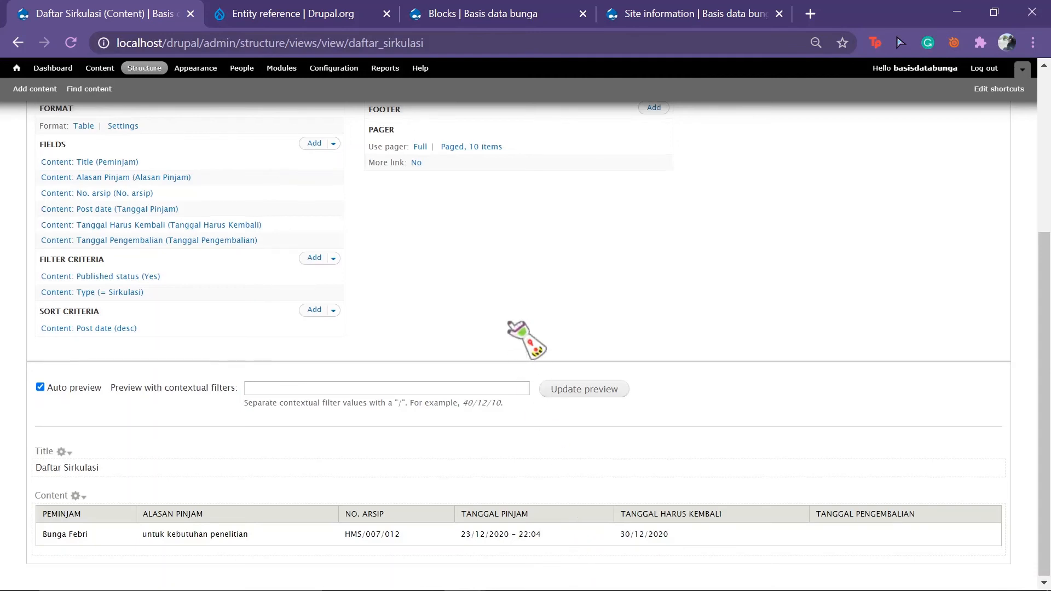
Search the filter criteria for "tanggal" and add Tanggal Pengembalian and Tanggal Harus Kembali as filters.
scroll(509, 328, up, 1)
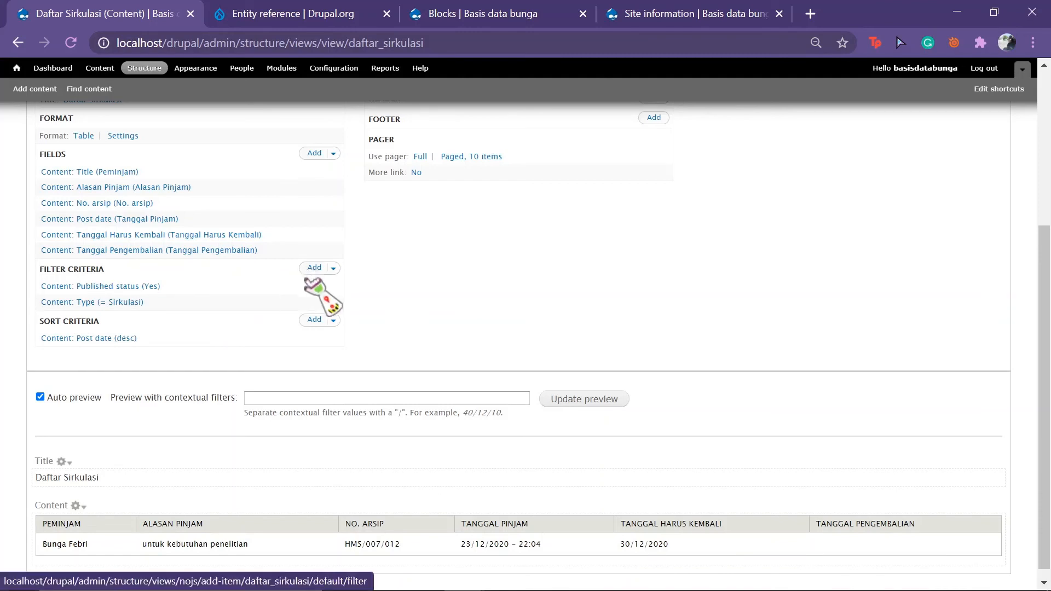
scroll(340, 438, down, 1)
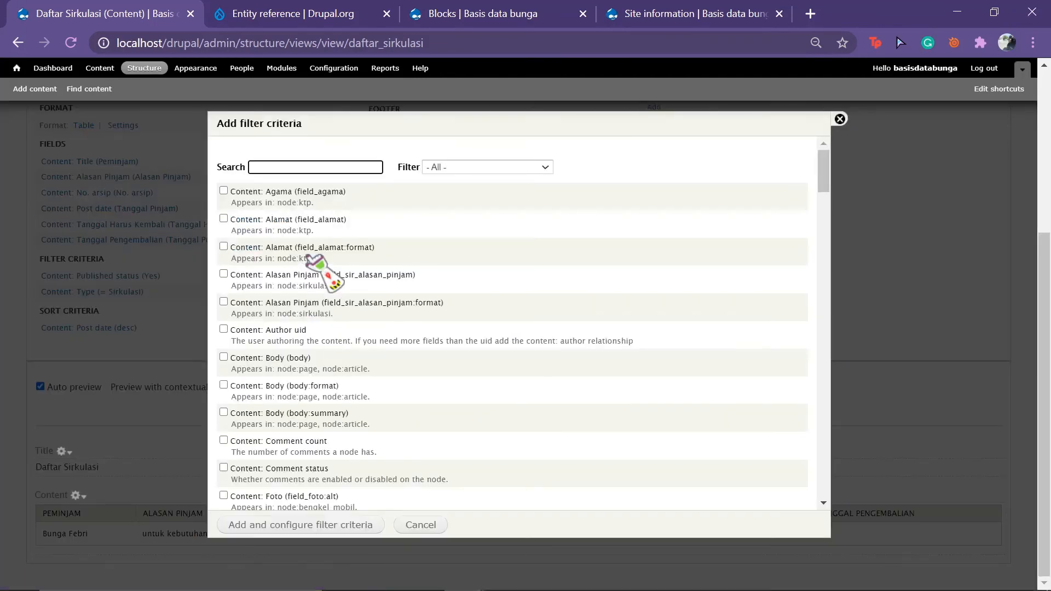
text(tanggal)
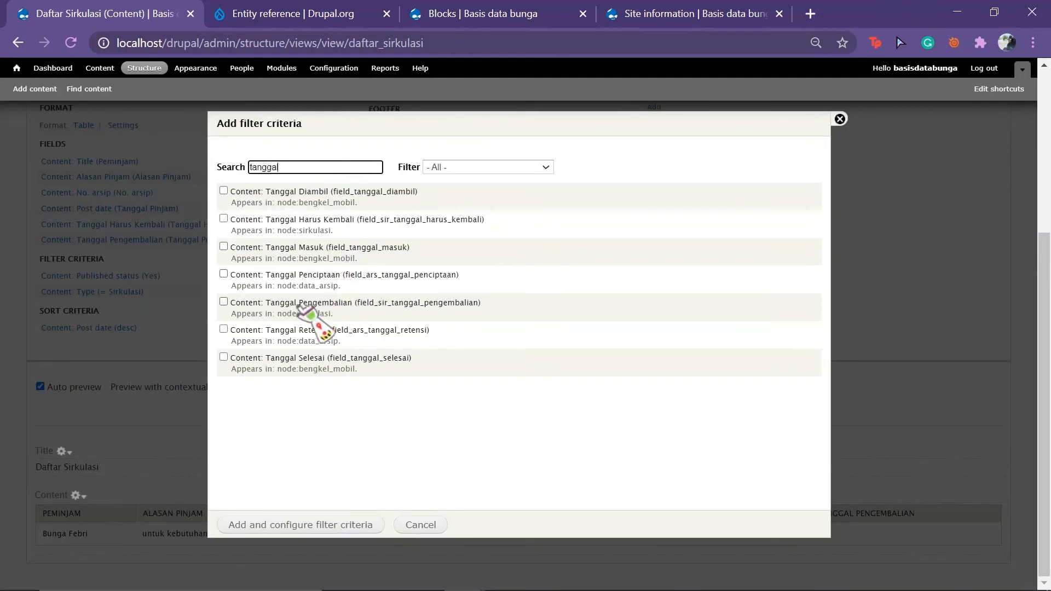
click(224, 302)
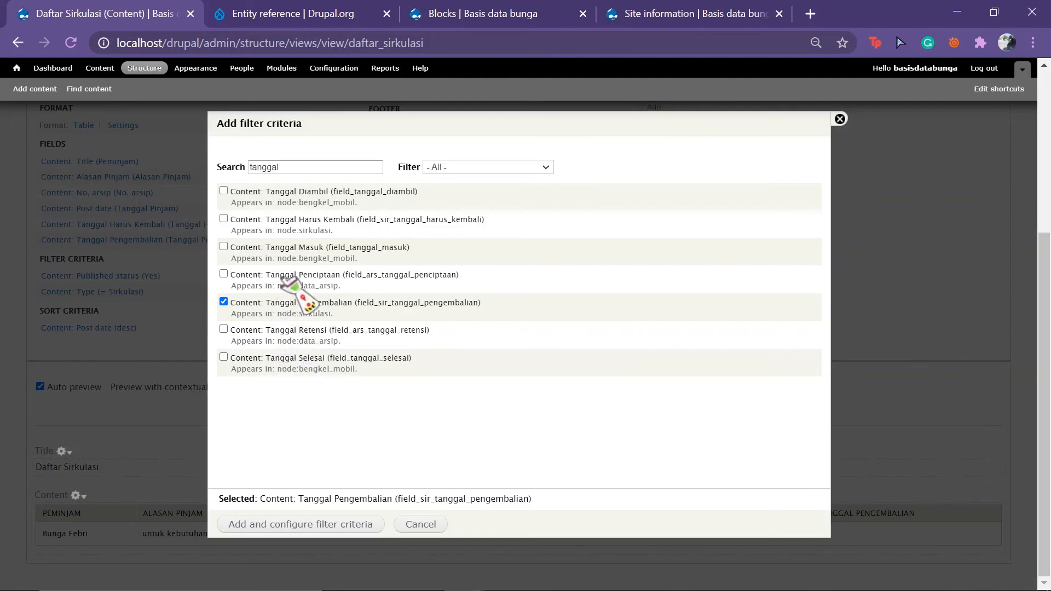
click(224, 218)
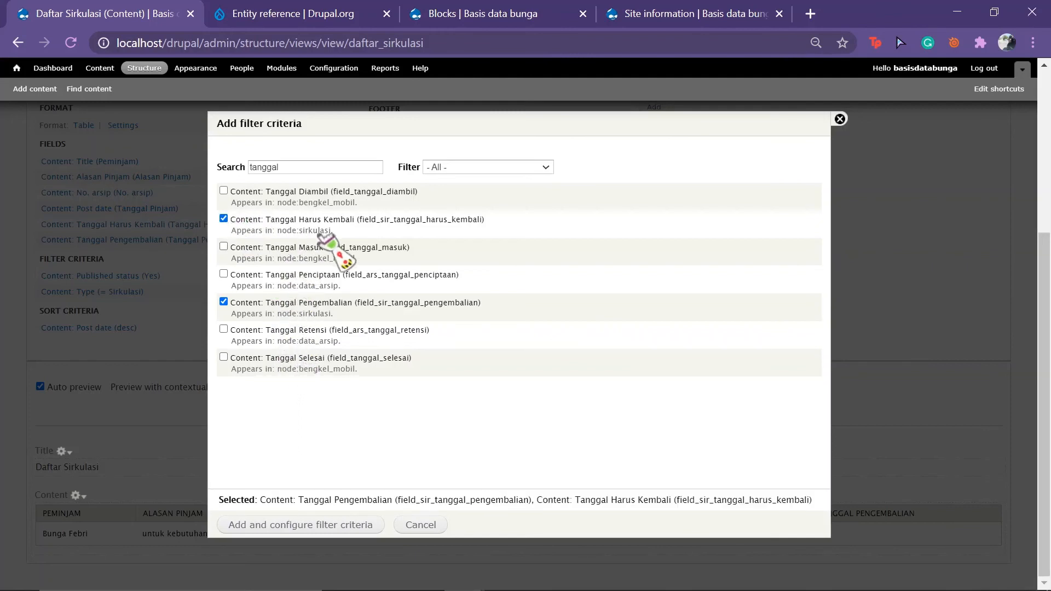
mouse_move(325, 231)
mouse_down()
mouse_move(282, 230)
mouse_move(333, 230)
mouse_up()
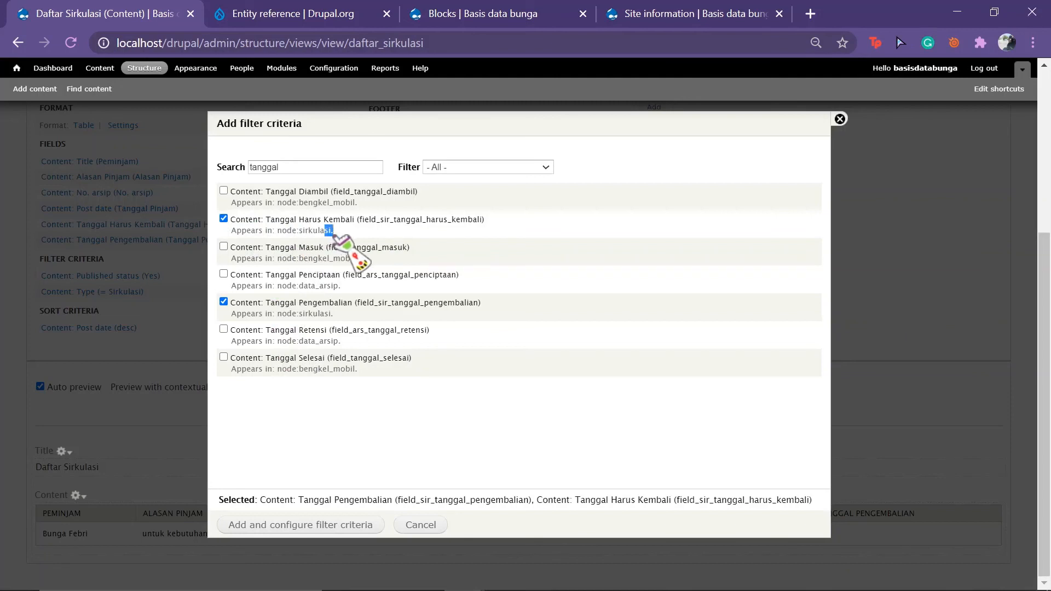
click(293, 528)
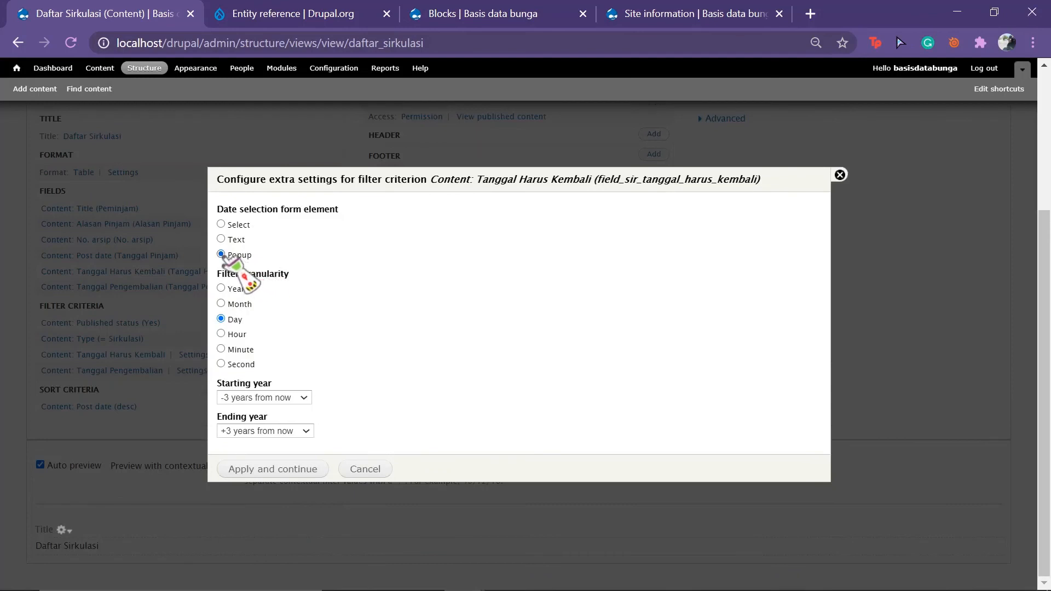
Configure the Tanggal Harus Kembali filter with Popup date selection, Other starting year -50 and Other ending year +50.
click(305, 398)
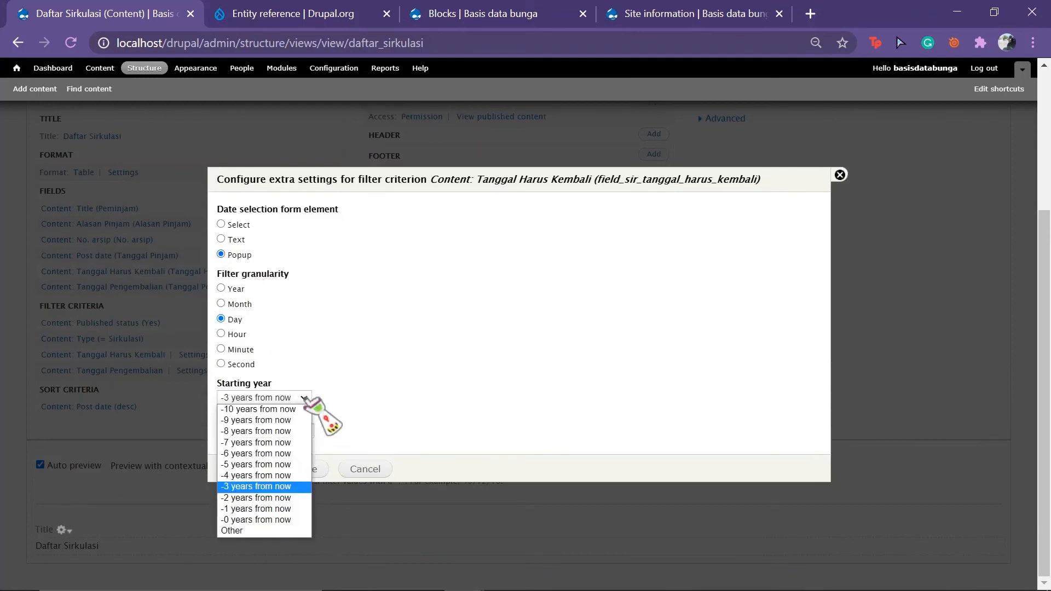
click(285, 531)
click(291, 442)
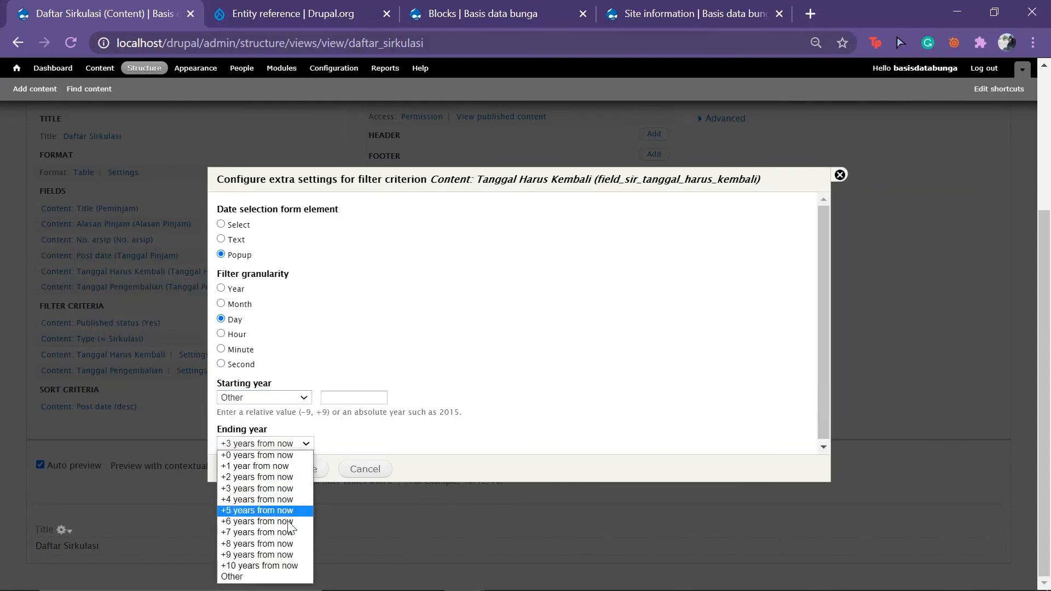
click(286, 578)
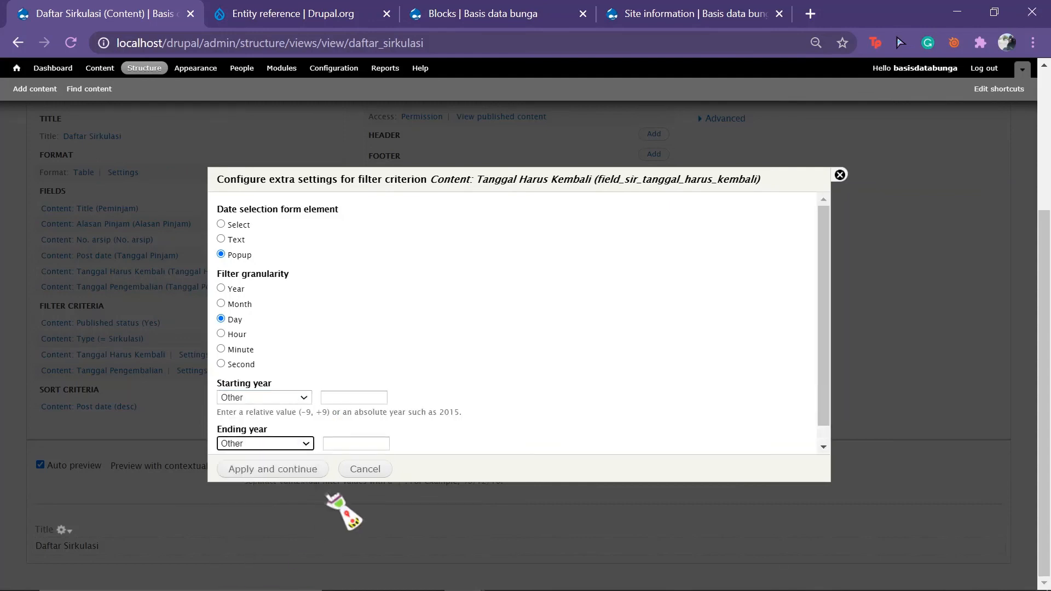
click(371, 399)
key(Down)
key(Return)
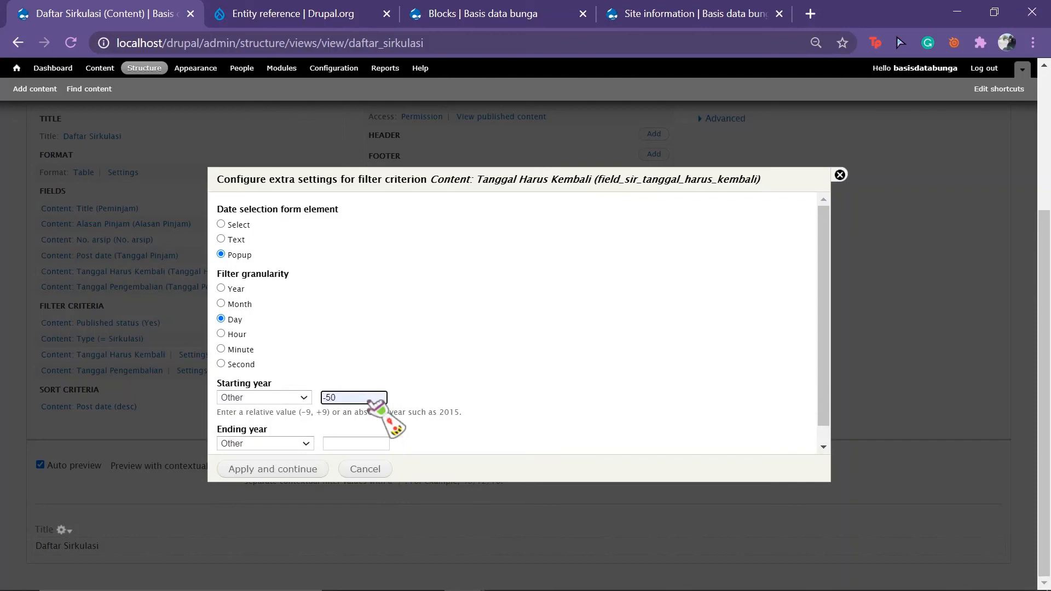
click(364, 445)
key(Down)
key(Return)
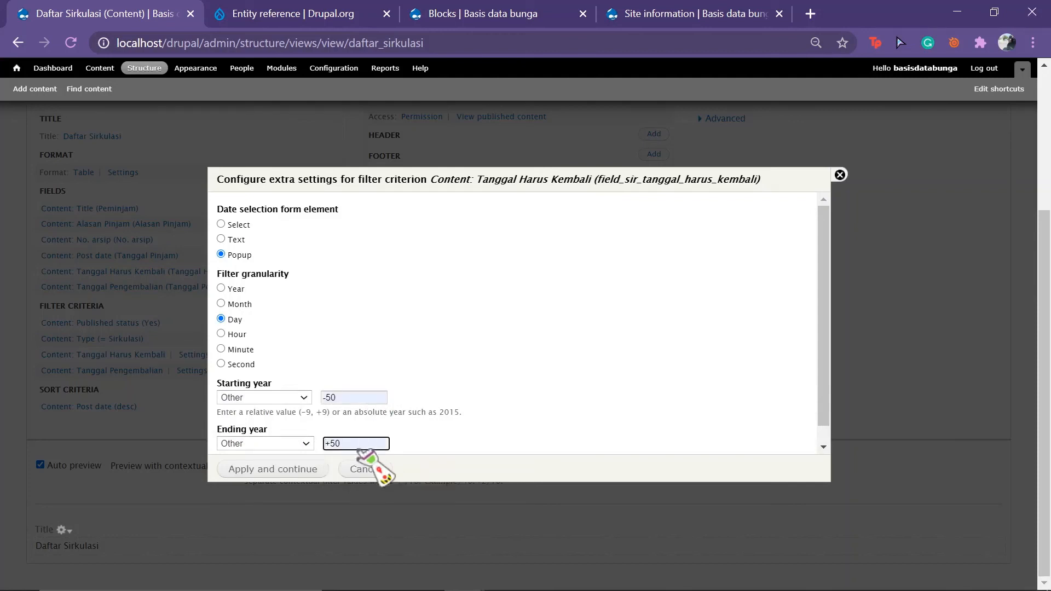
click(294, 470)
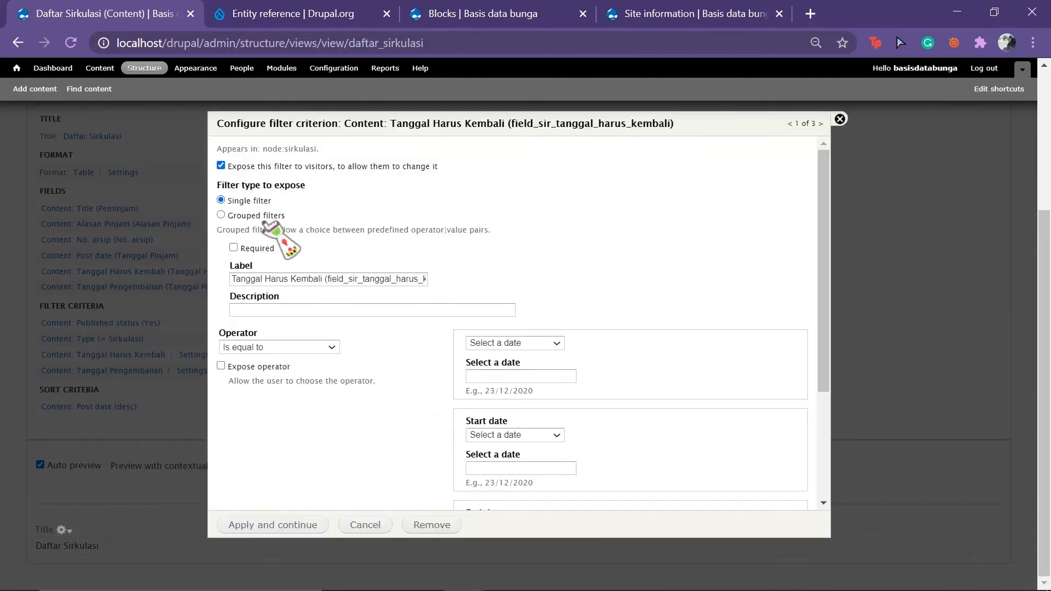
Expose the Tanggal Harus Kembali filter, shorten its label to "Tanggal Harus Kembali" and set its operator to Is between.
click(327, 279)
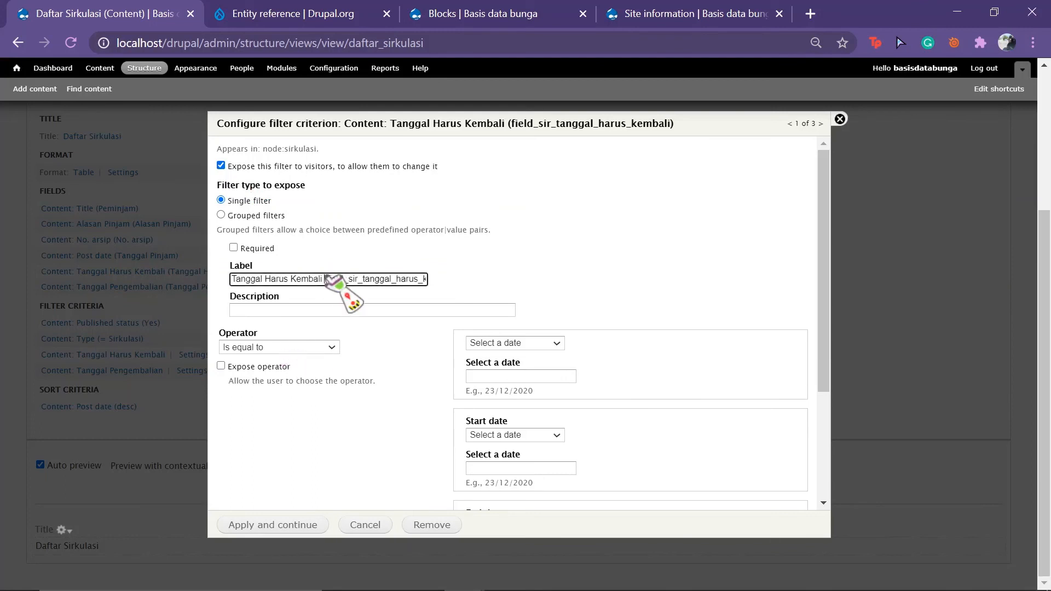
drag(327, 280, 492, 298)
key(BackSpace)
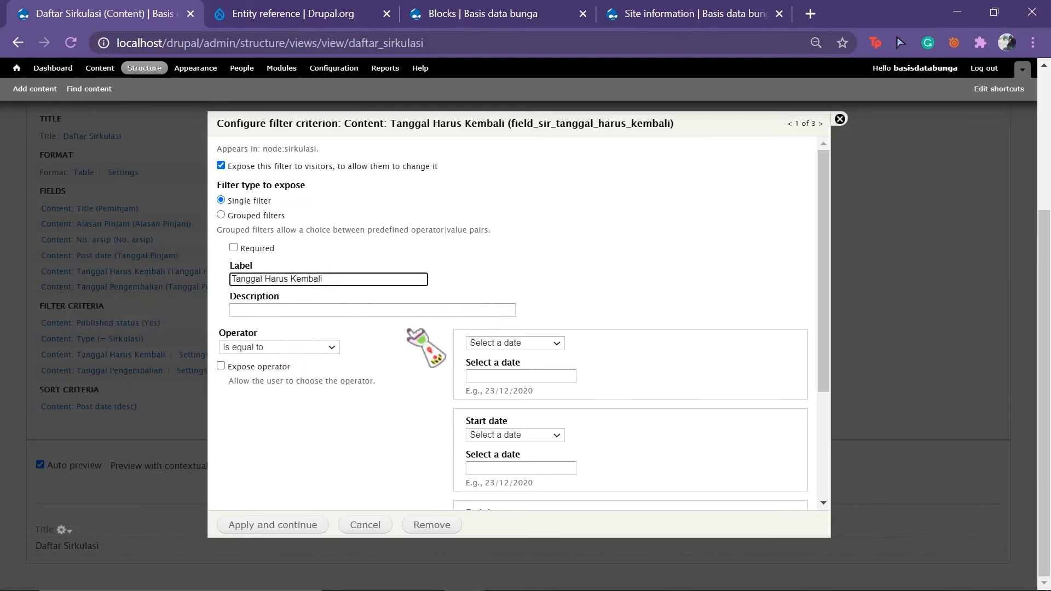
click(319, 351)
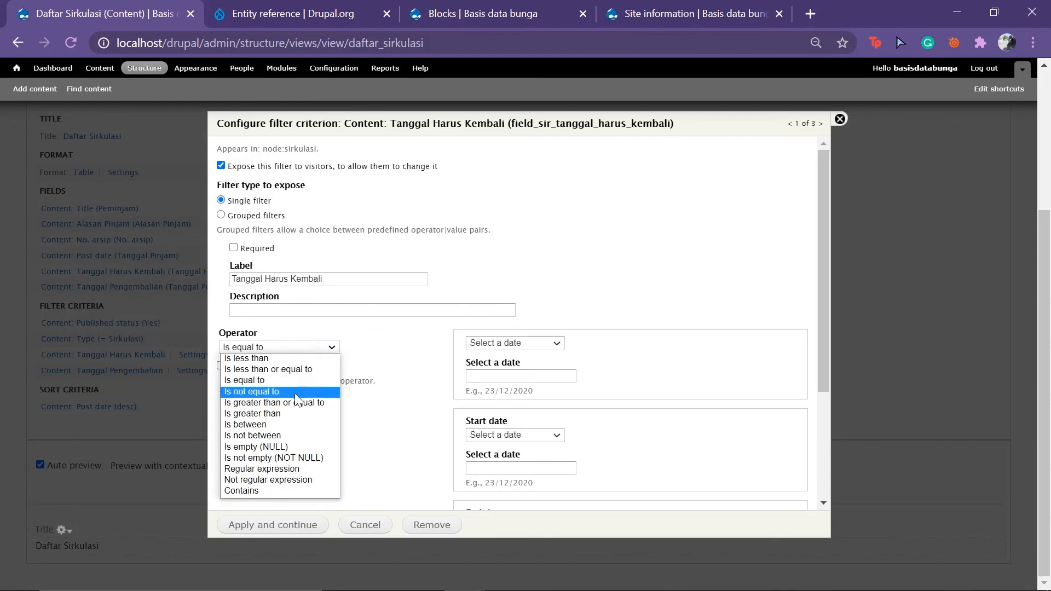
click(291, 424)
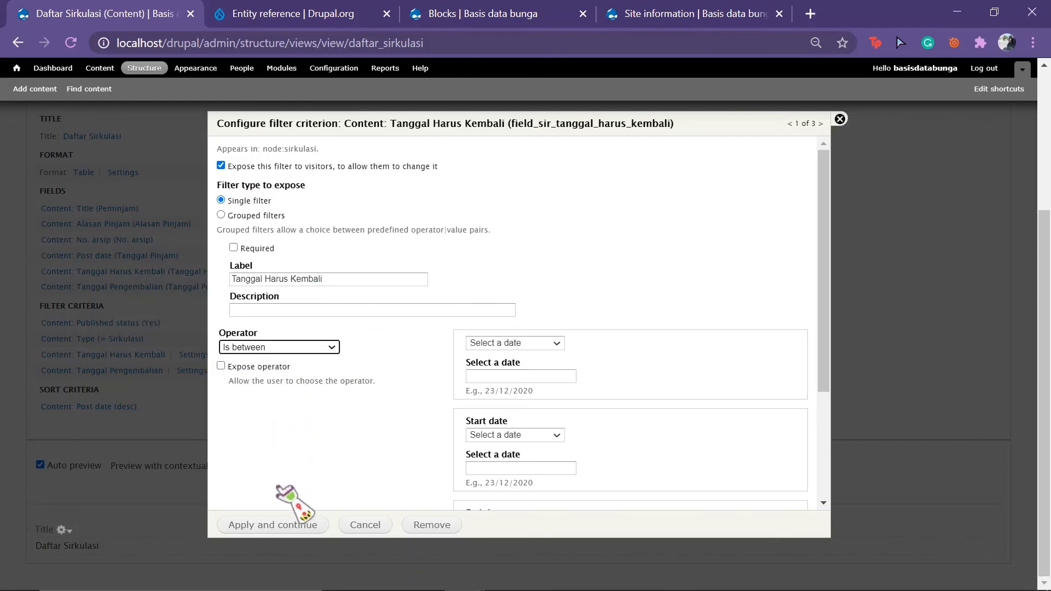
Apply the Tanggal Harus Kembali filter and configure Tanggal Pengembalian with Popup date selection, Other starting year -50 and Other ending year +50.
click(275, 524)
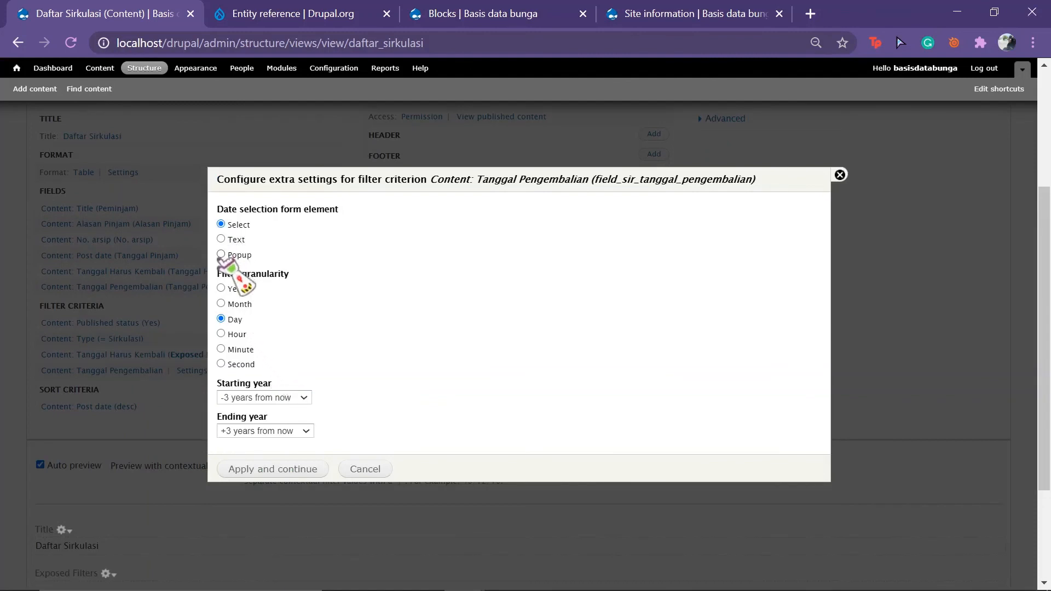
click(301, 404)
click(267, 530)
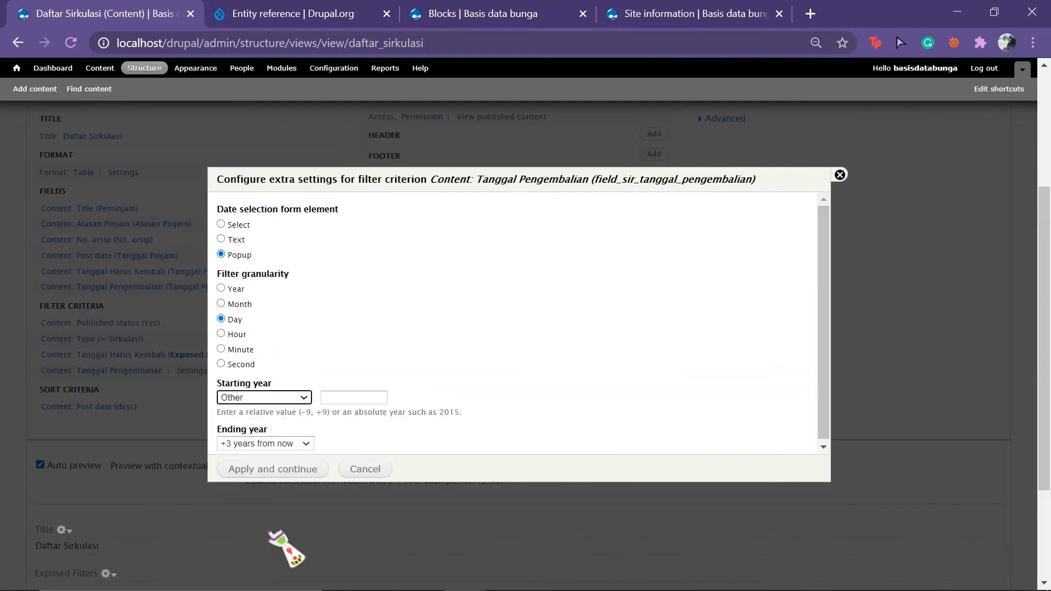
click(287, 445)
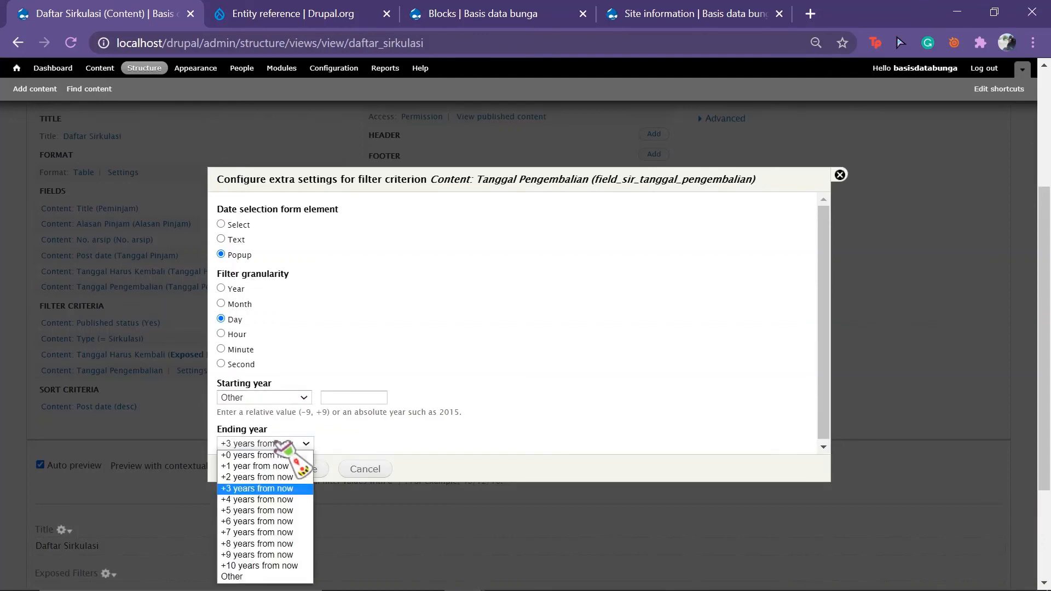
click(275, 578)
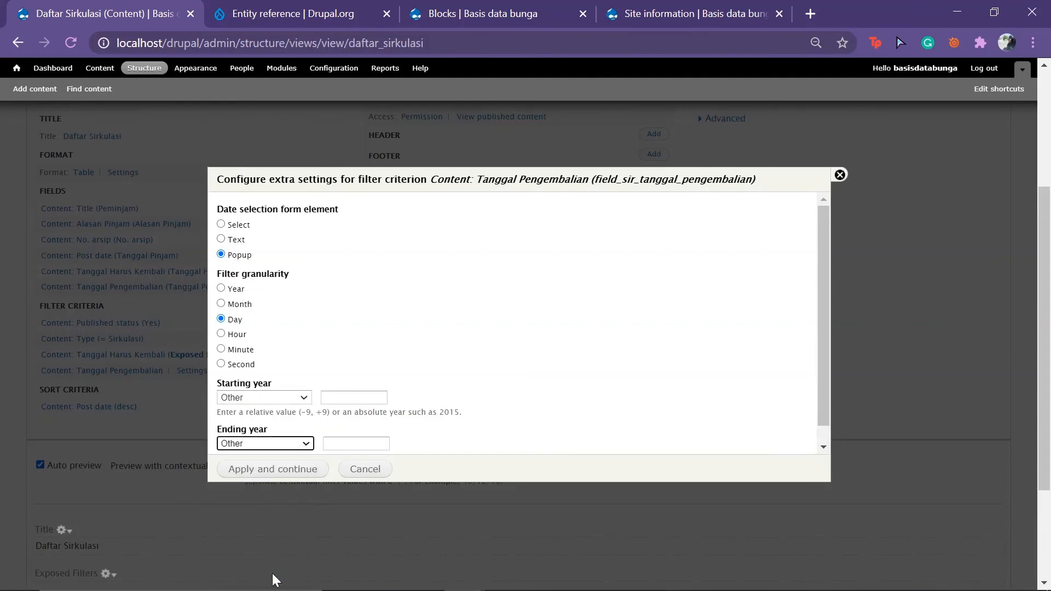
click(367, 398)
text(-50)
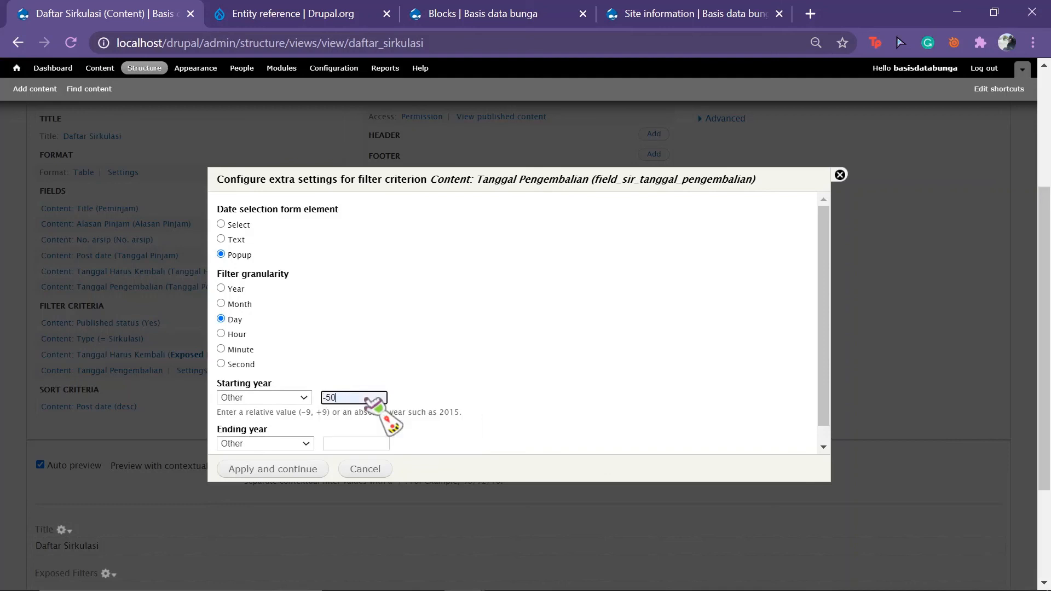
key(Tab)
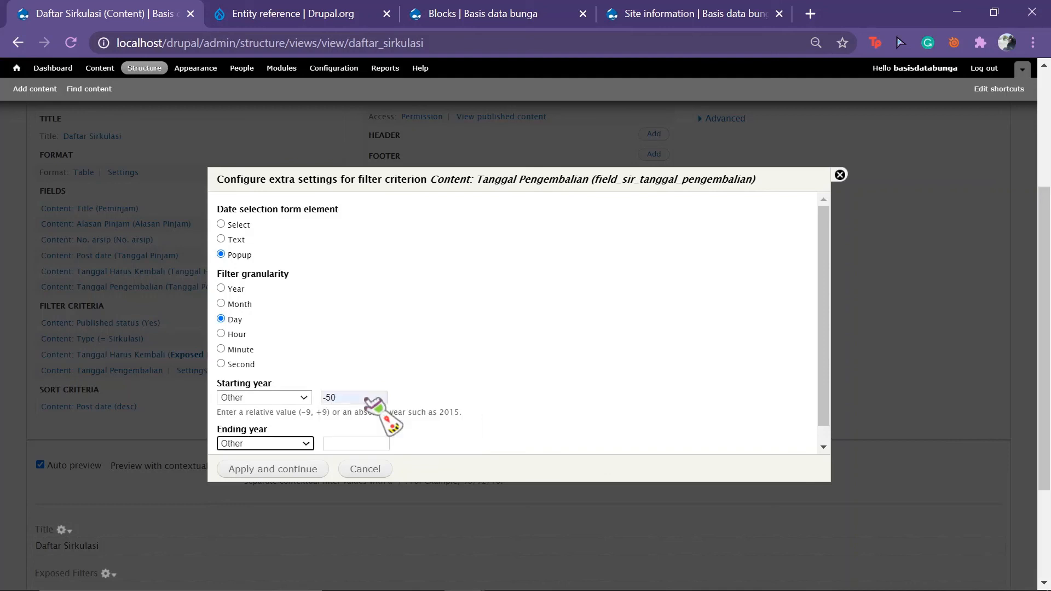
click(364, 443)
click(378, 470)
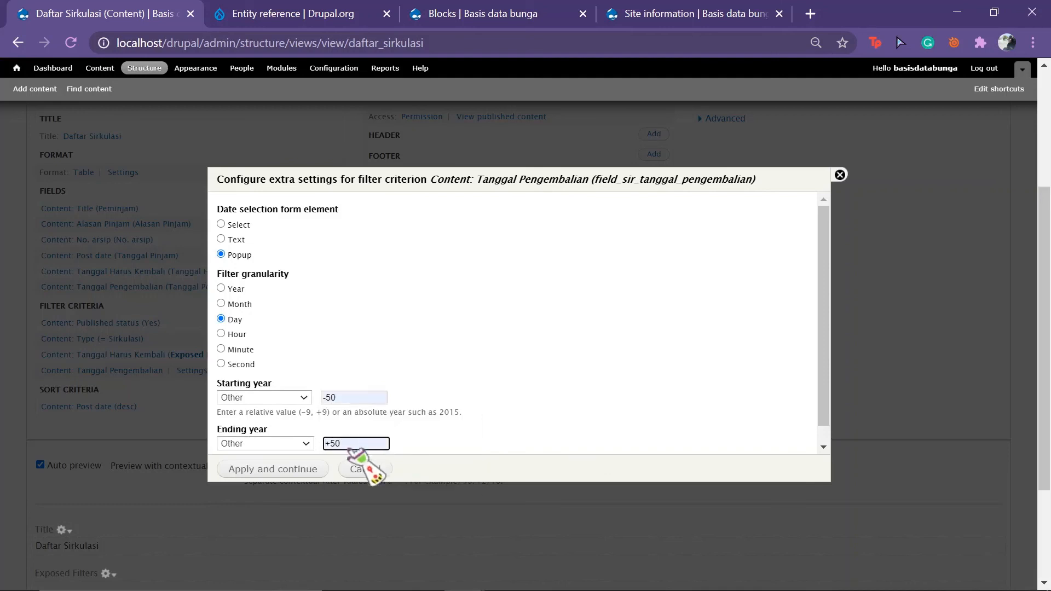
click(302, 470)
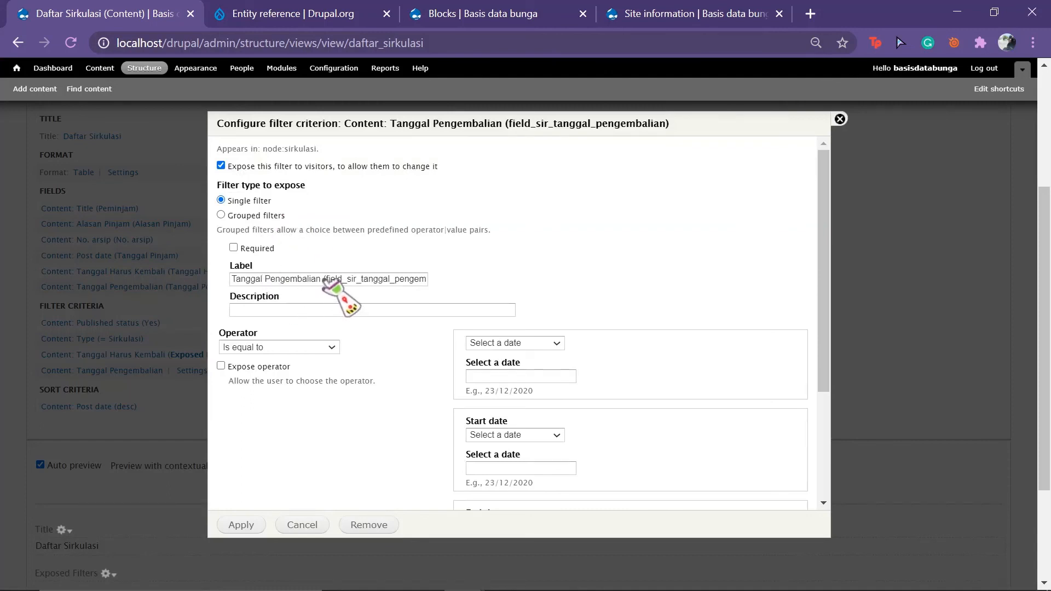
Expose the Tanggal Pengembalian filter with its label shortened to "Tanggal Pengembalian" and its operator set to Is between.
drag(324, 278, 474, 282)
key(BackSpace)
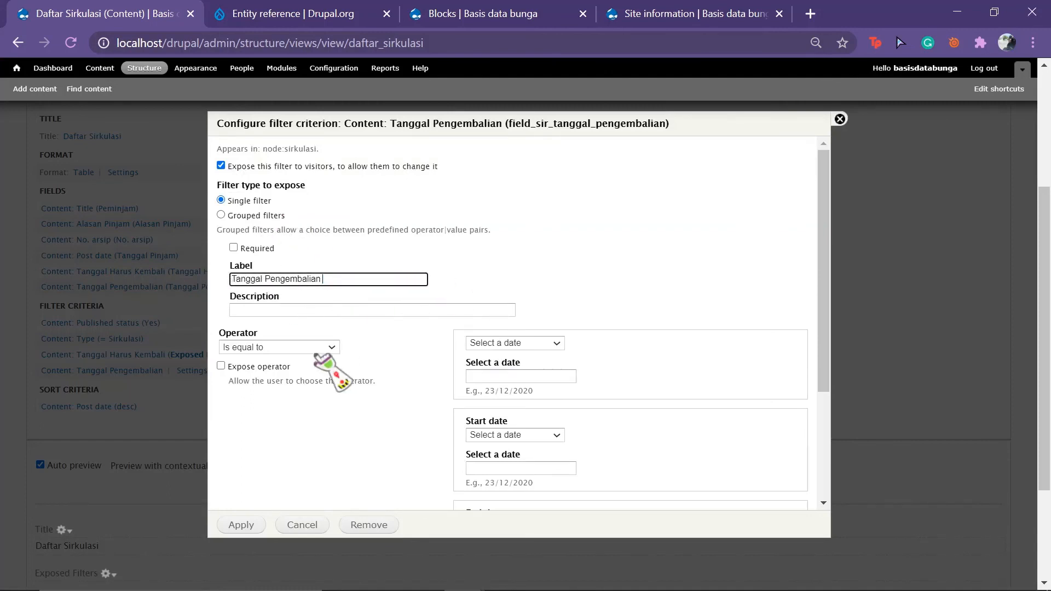
click(307, 355)
click(313, 347)
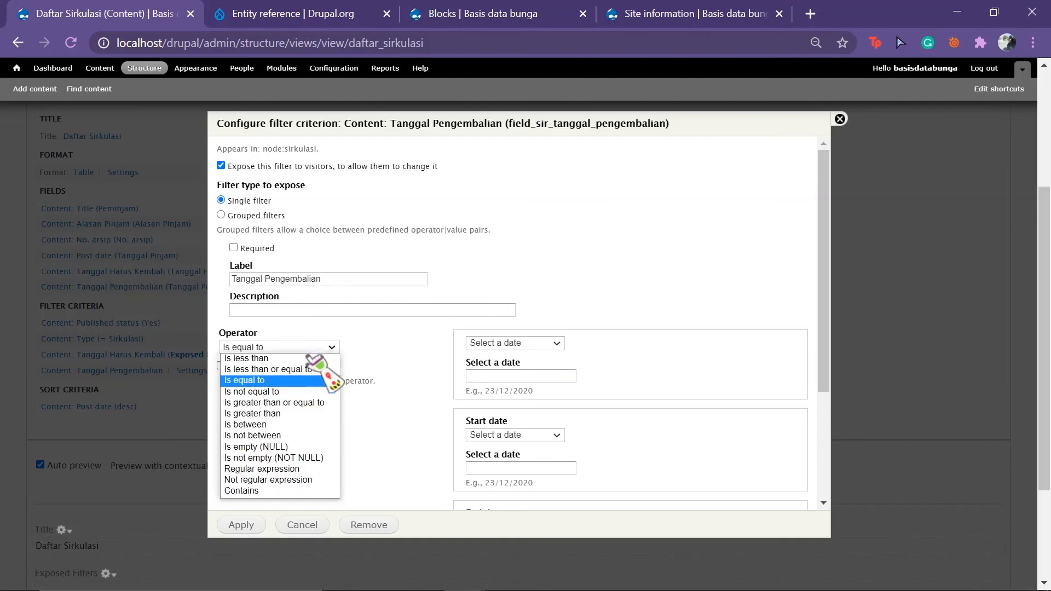
click(293, 423)
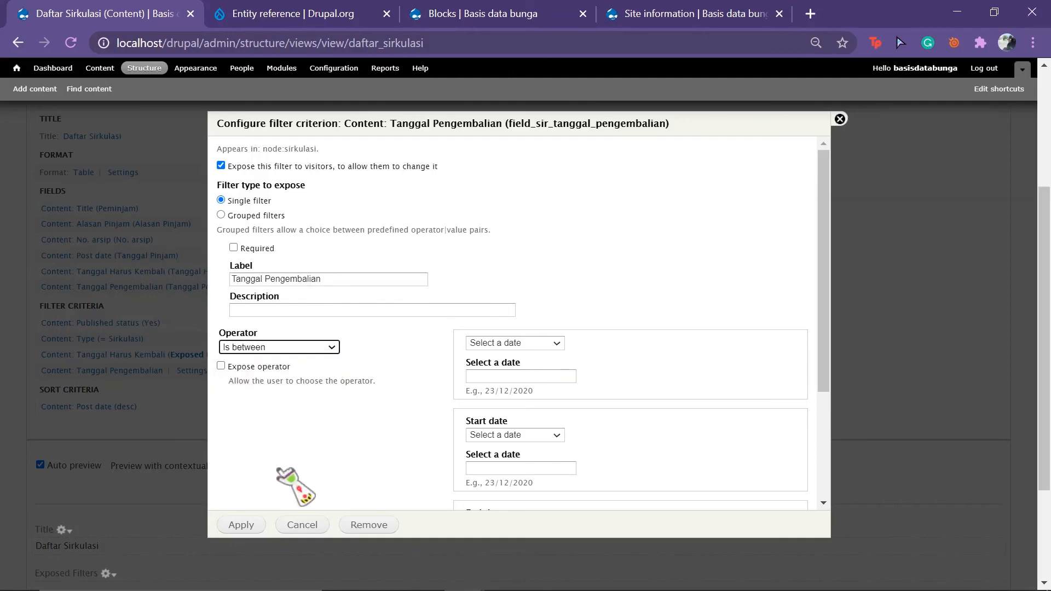
click(241, 525)
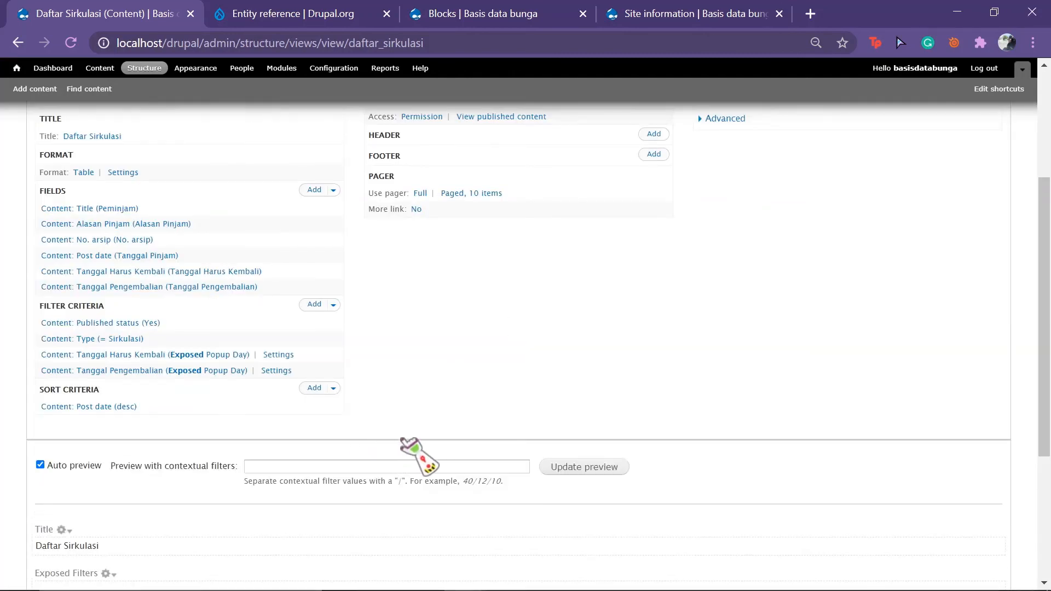
Check the exposed date filters in the view's preview and start adding another filter criterion.
scroll(416, 454, down, 5)
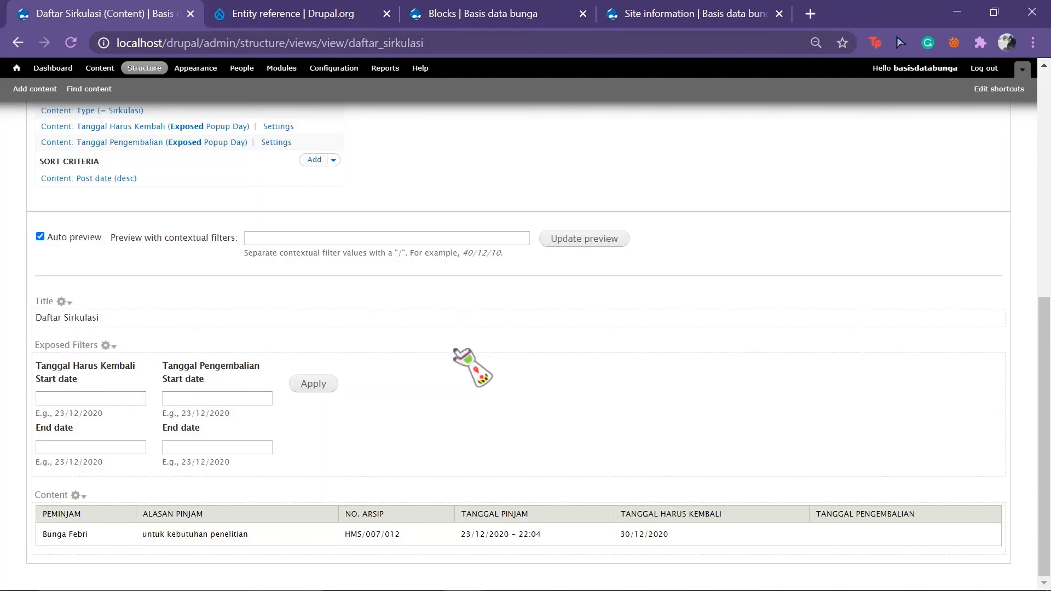
scroll(212, 195, up, 2)
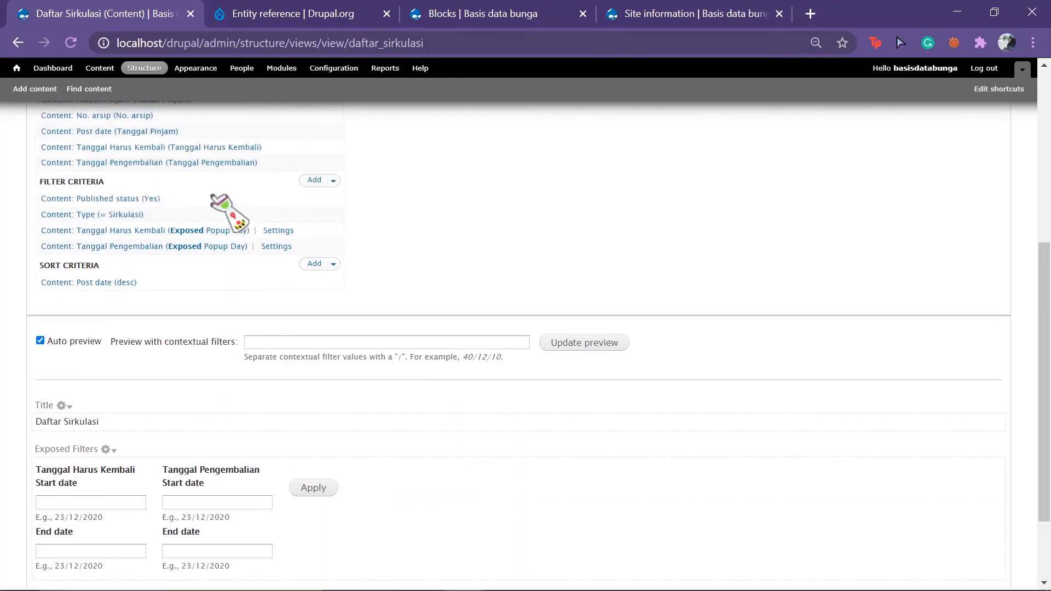
click(314, 180)
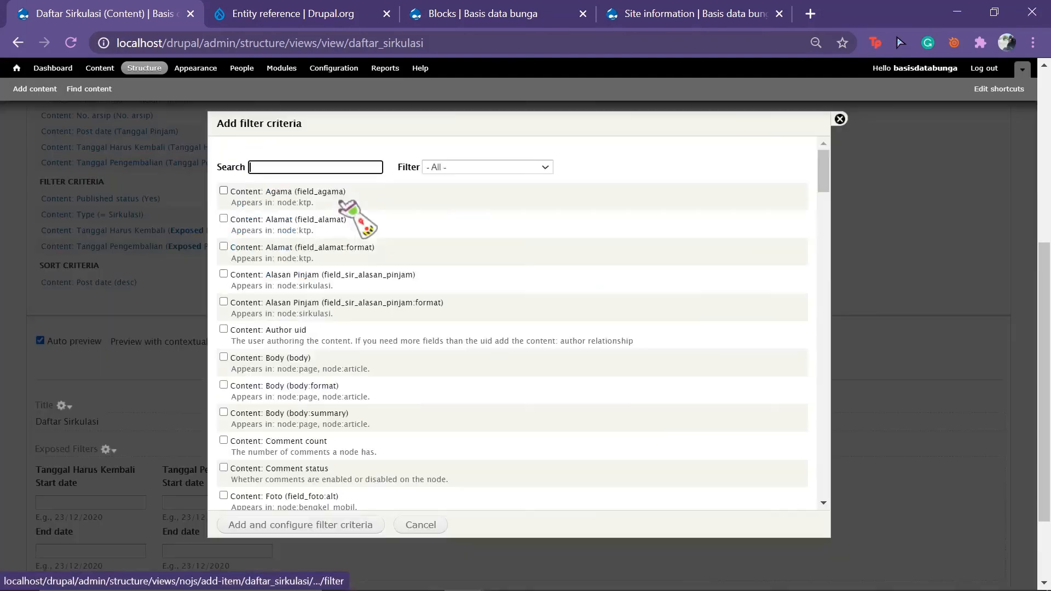
click(358, 173)
text(pemi)
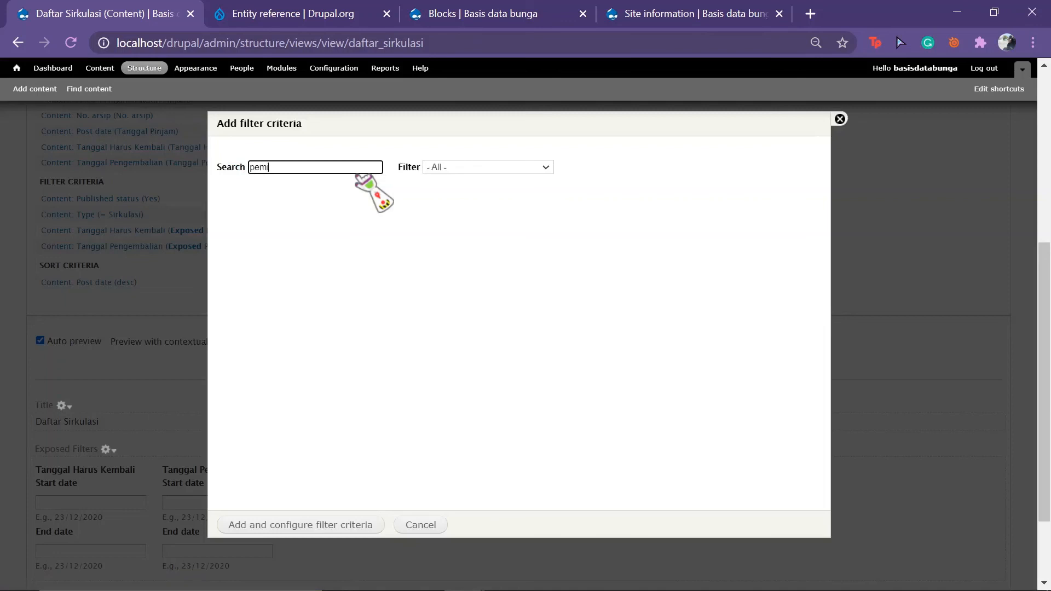
key(BackSpace)
key(BackSpace)
key(BackSpace)
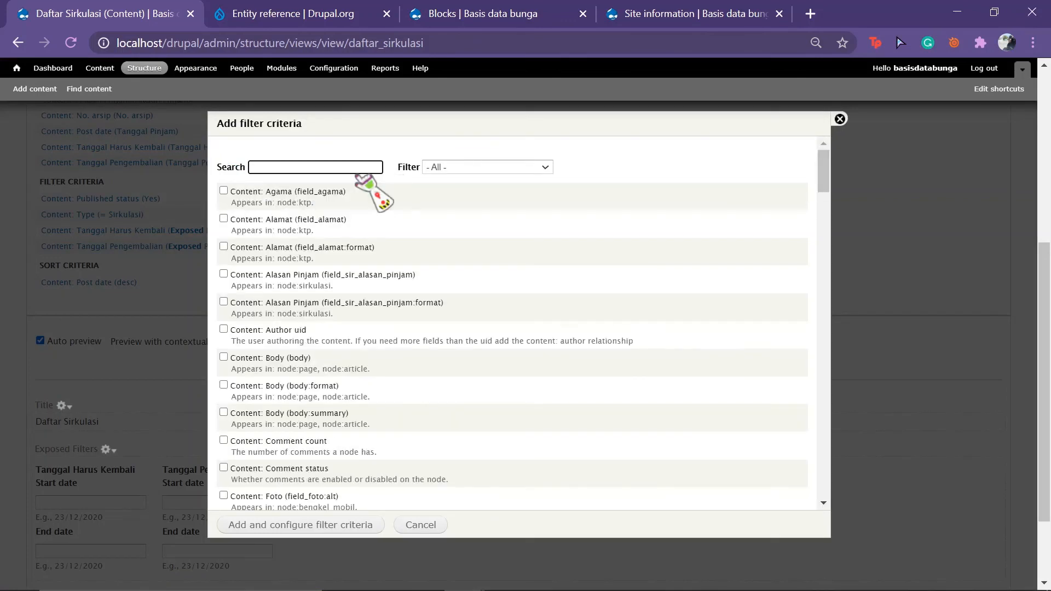
Search the filter criteria for "title" and add Content: Title as a filter.
text(title)
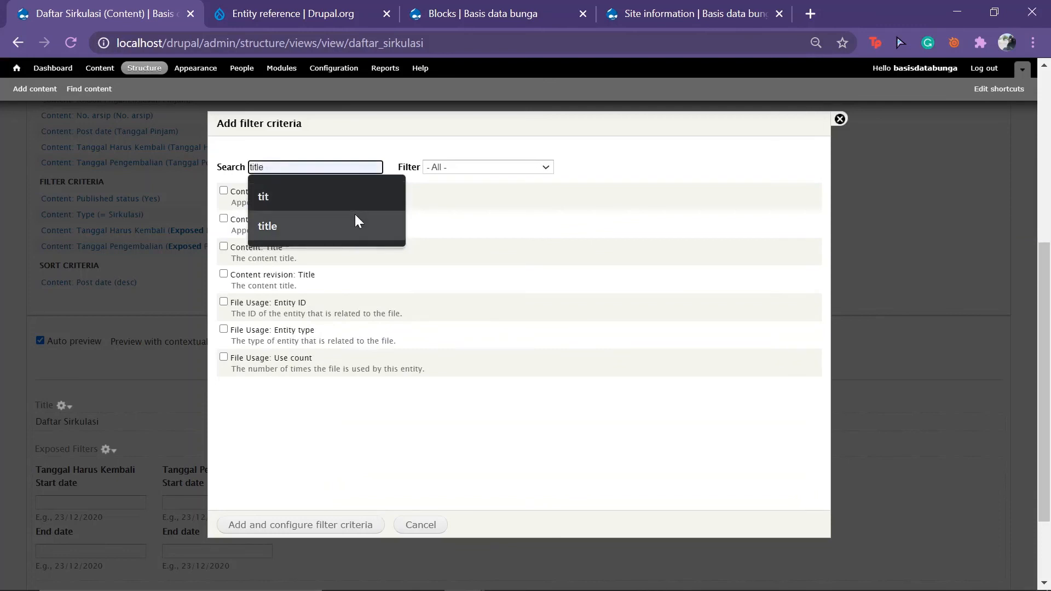
click(355, 220)
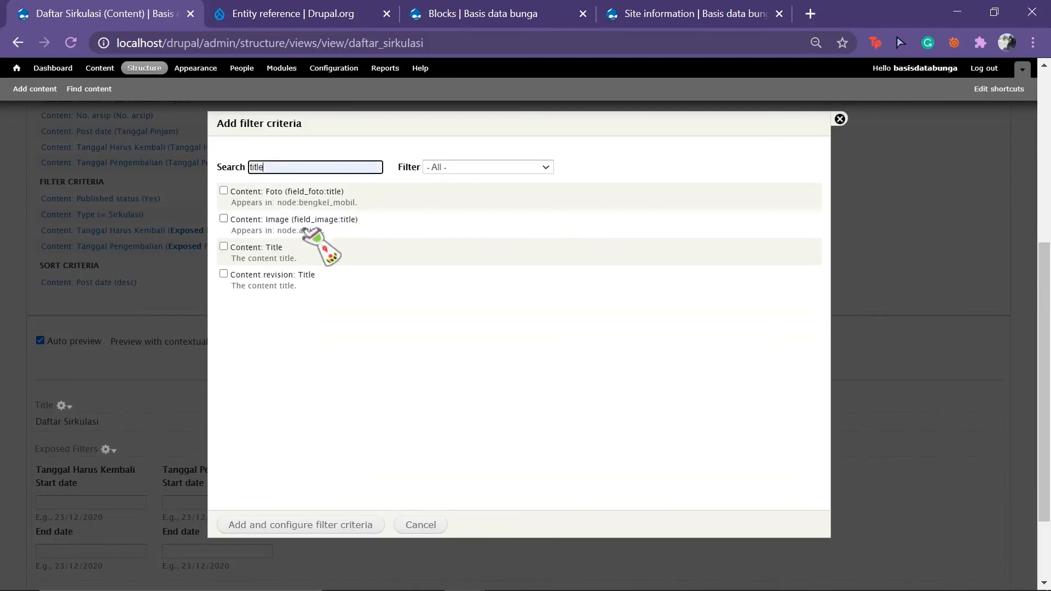
click(223, 245)
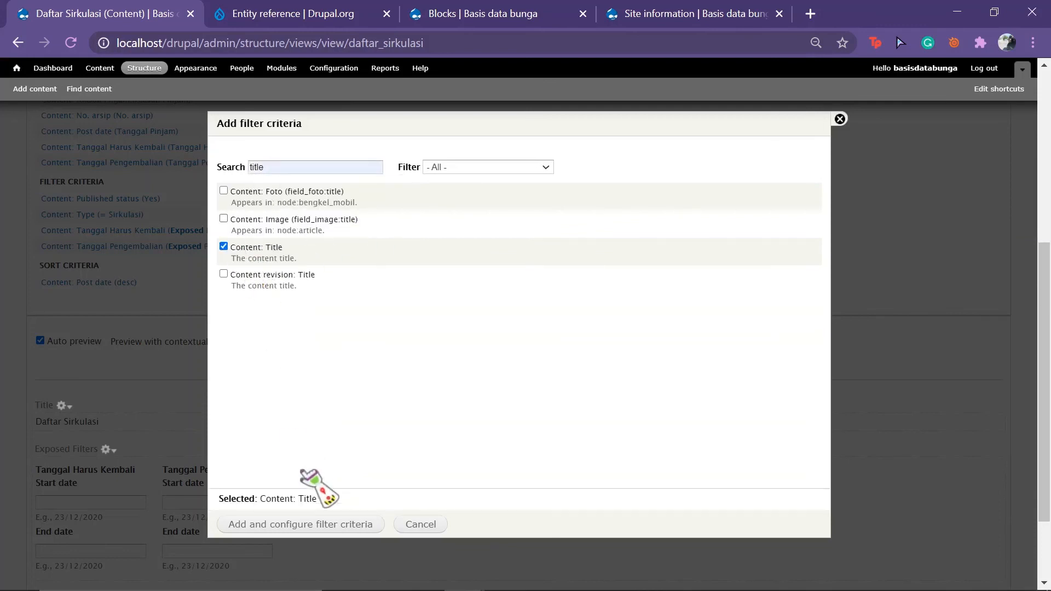
click(301, 524)
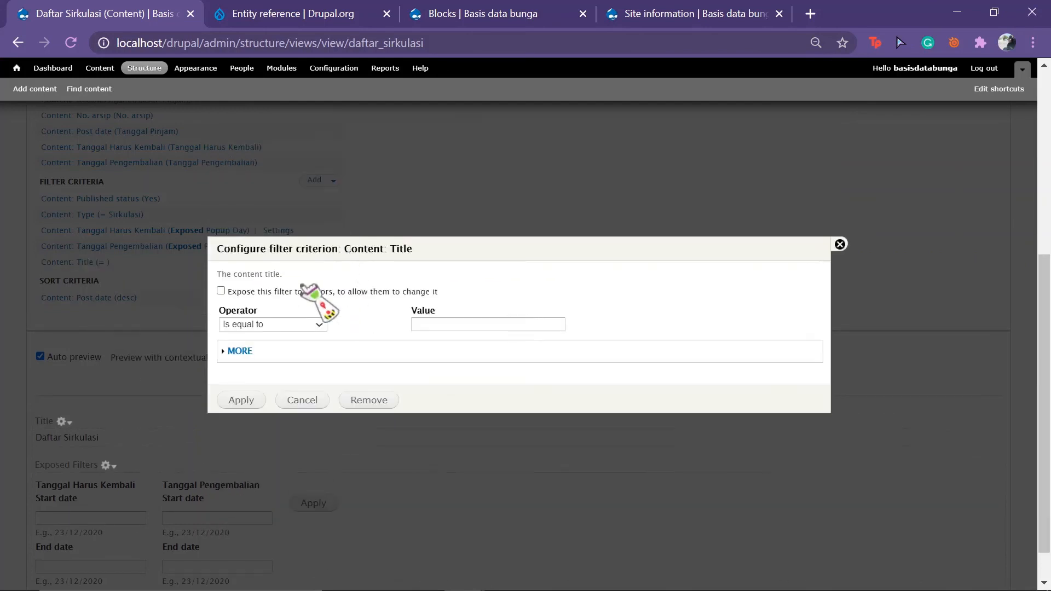
Expose the Title filter with the label "Peminjam" and the operator Contains, and check it in the preview.
click(222, 291)
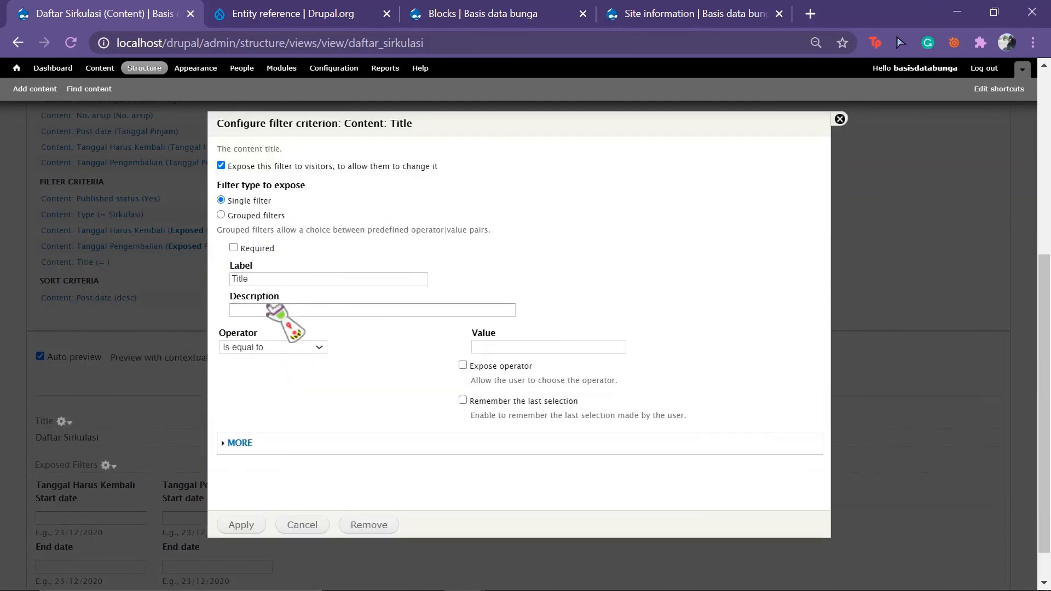
double_click(309, 281)
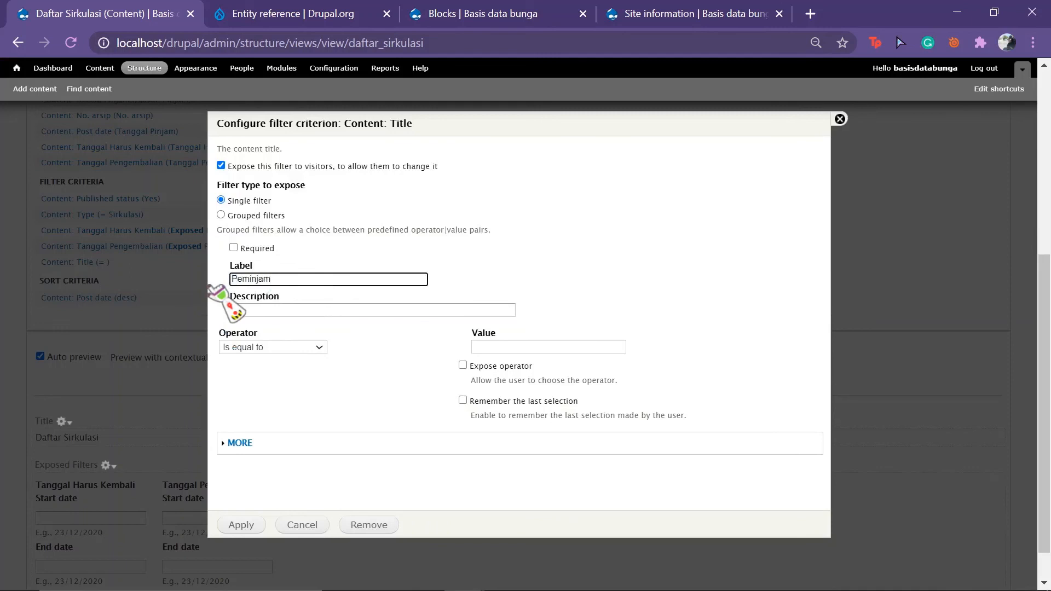
click(263, 343)
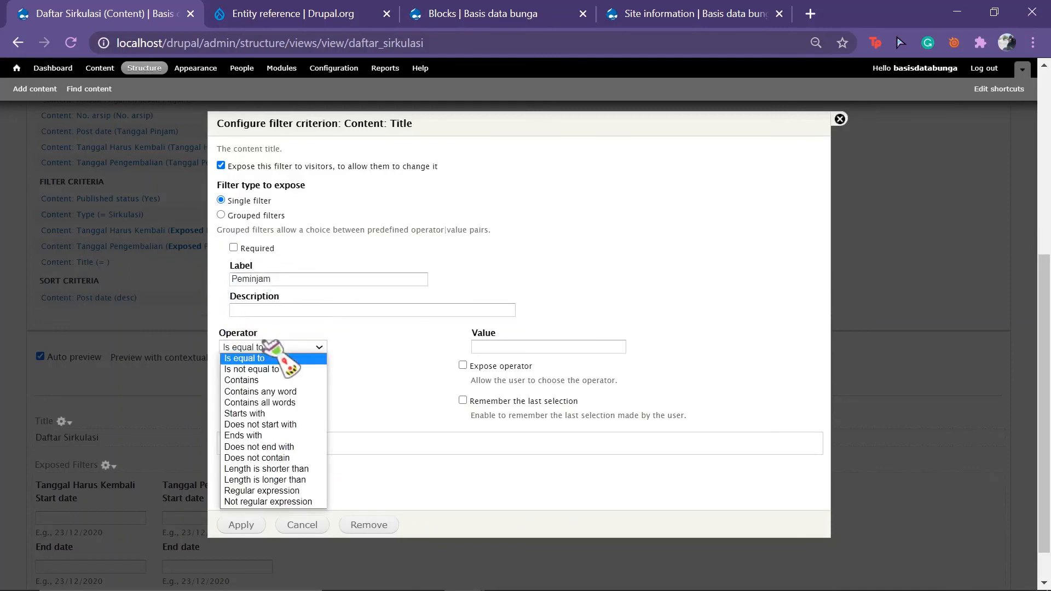
click(268, 378)
click(241, 525)
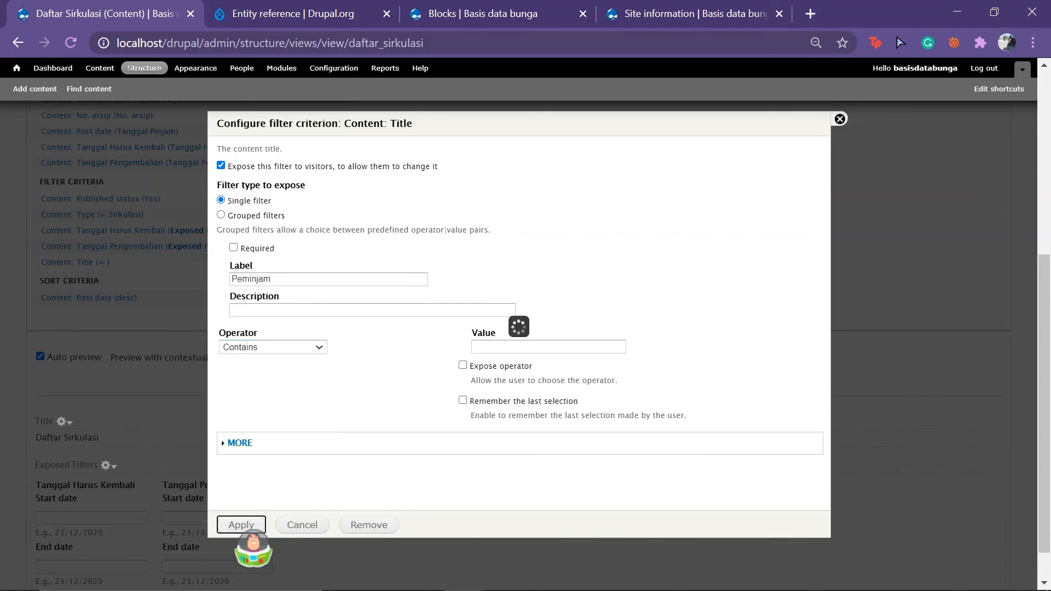
scroll(253, 531, down, 2)
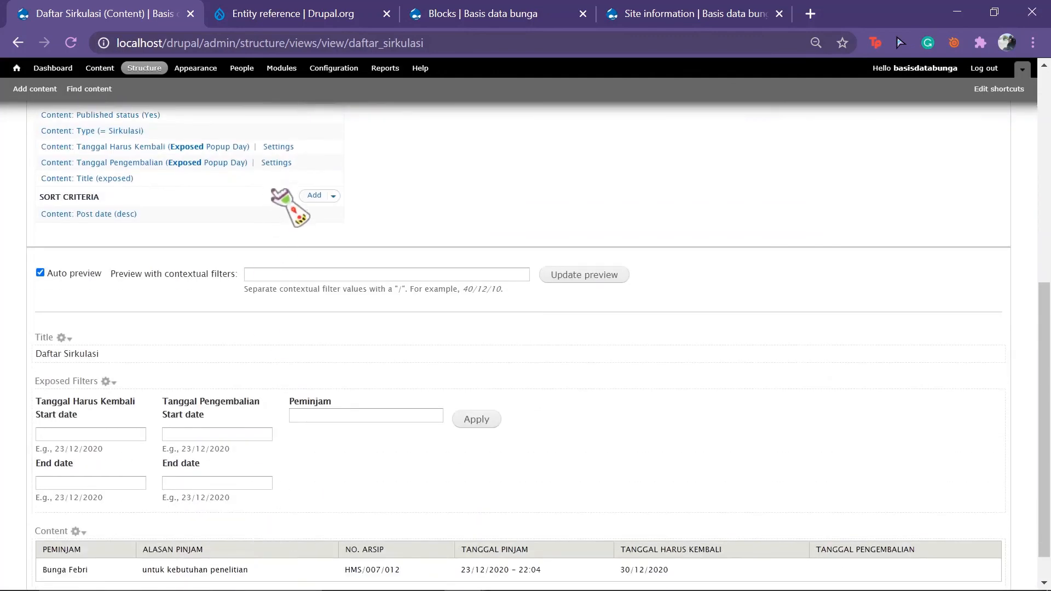
Rearrange the filter criteria so that Content: Title comes directly before Tanggal Harus Kembali.
scroll(272, 192, up, 2)
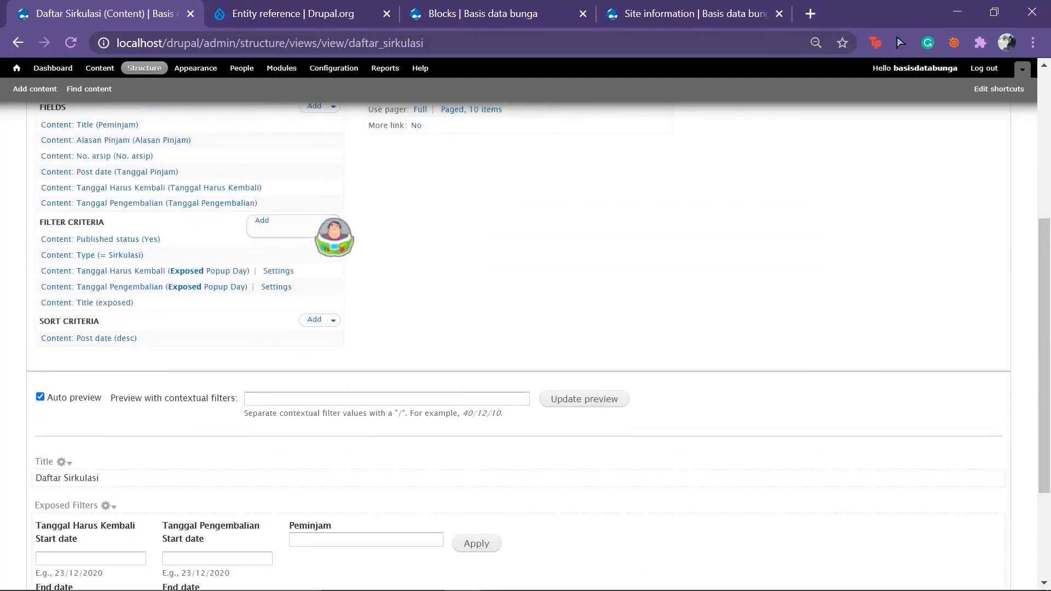
click(328, 221)
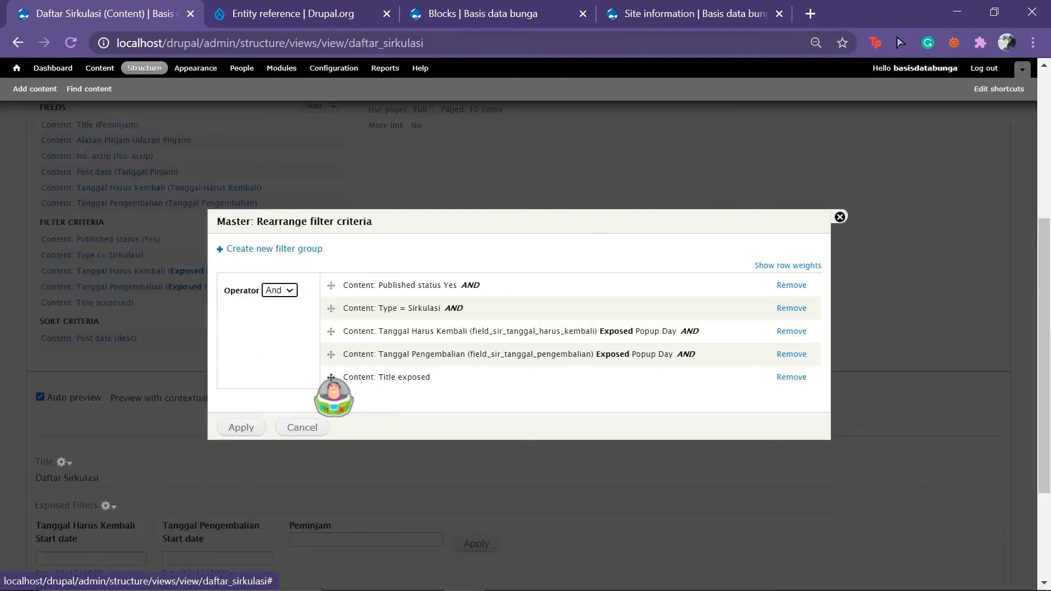
drag(331, 376, 330, 331)
click(243, 426)
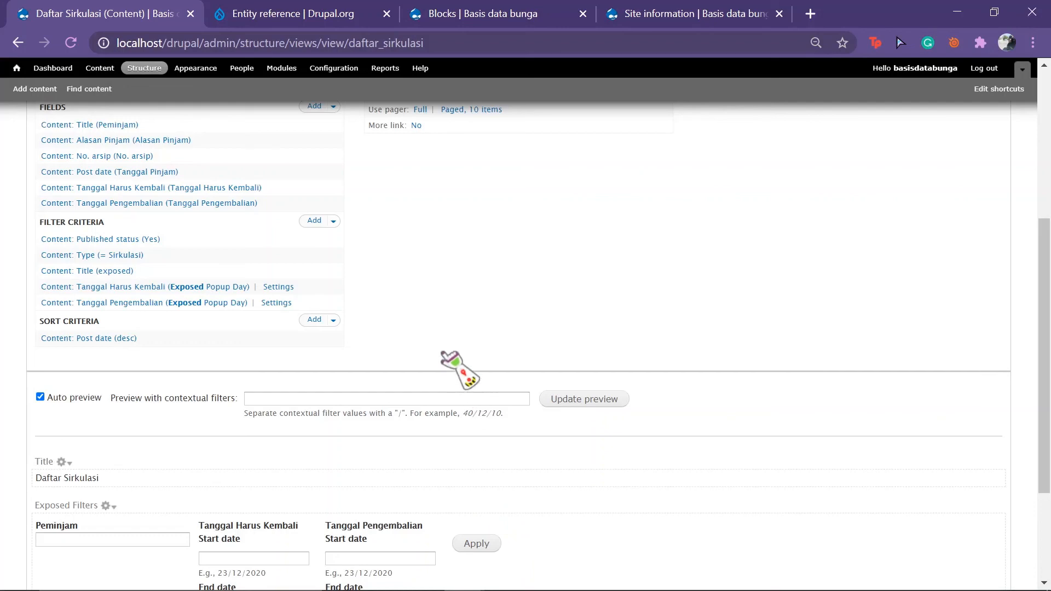
Add a Page display to the Daftar Sirkulasi view.
scroll(453, 356, up, 5)
scroll(443, 361, up, 1)
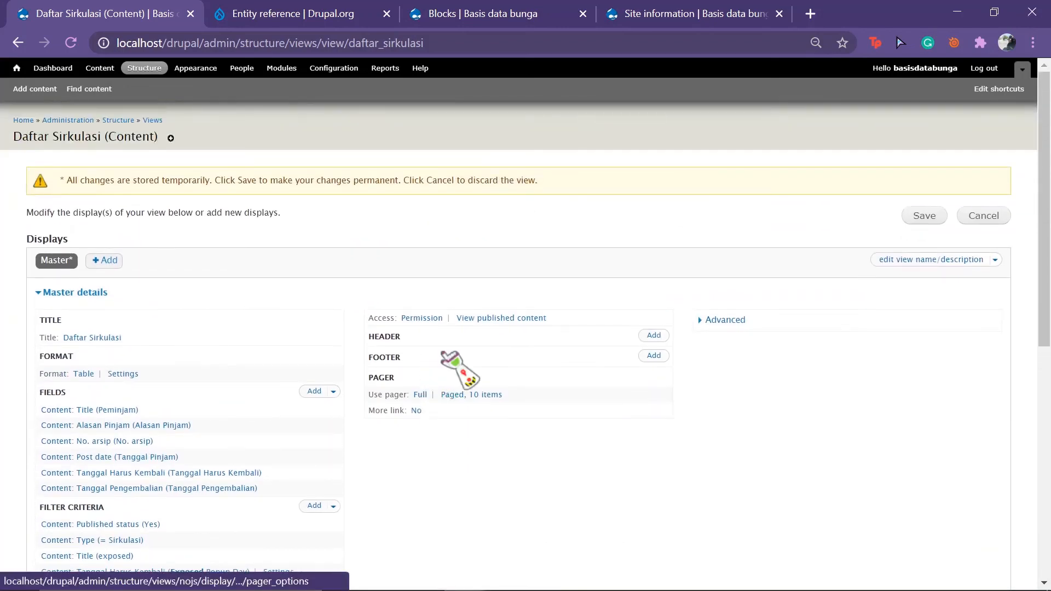
click(106, 262)
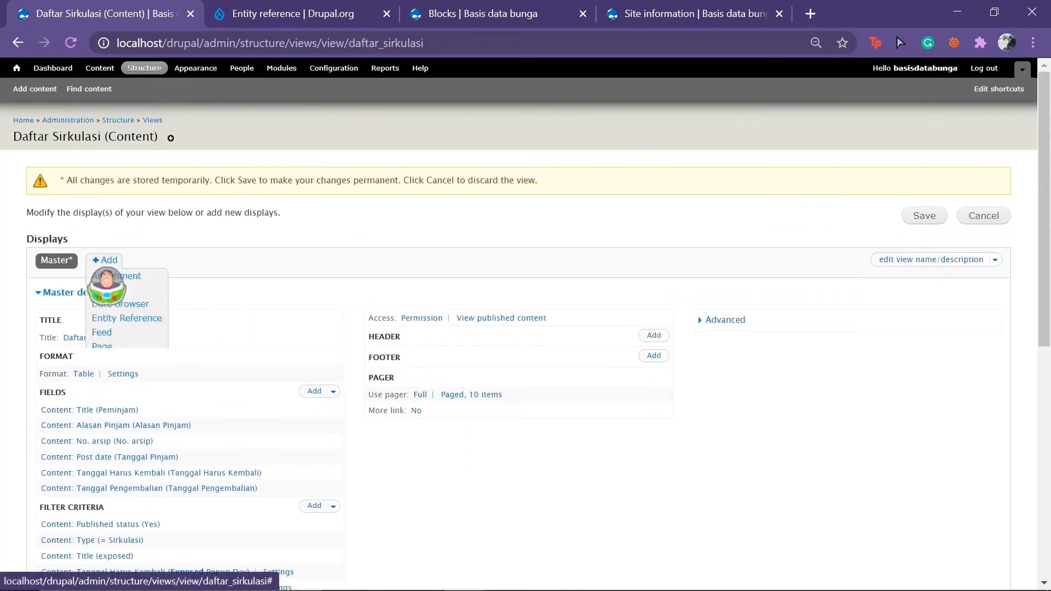
click(102, 346)
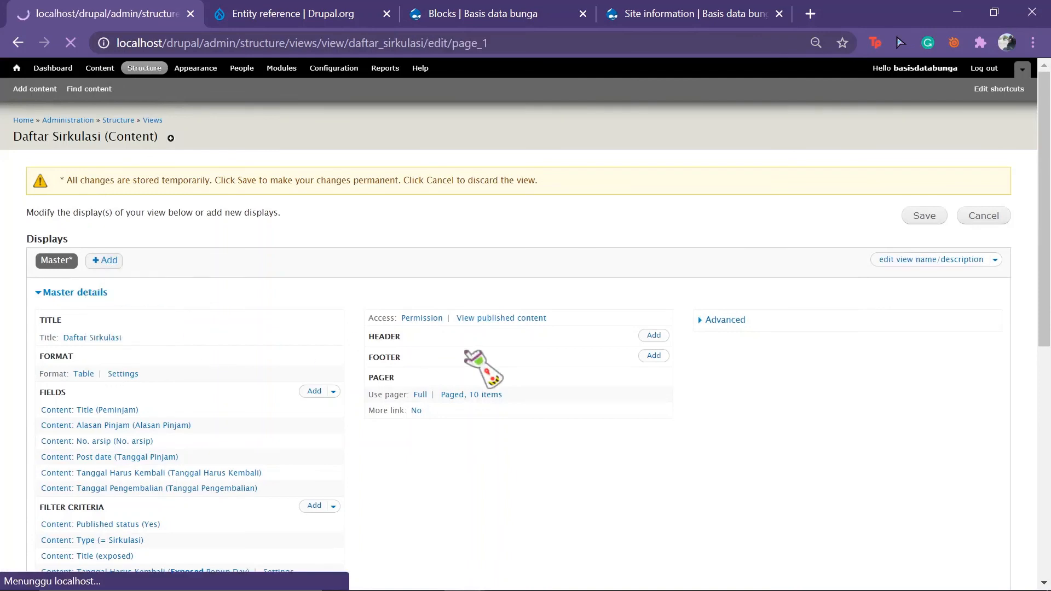
Set the Page display's path to adm/sirkulasi.
click(425, 368)
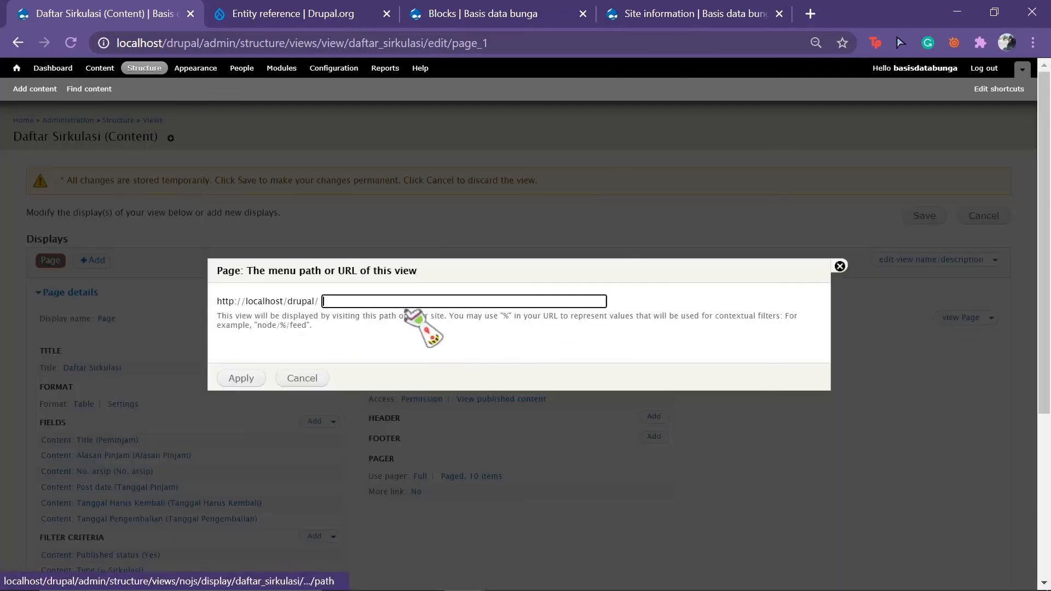
text(ad)
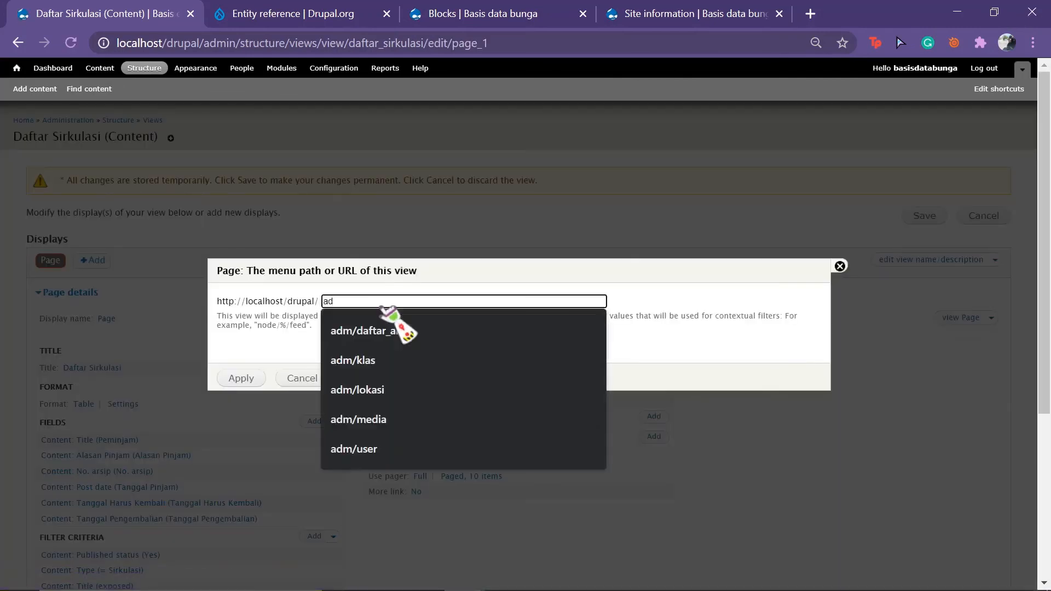
text(m/sirkulas)
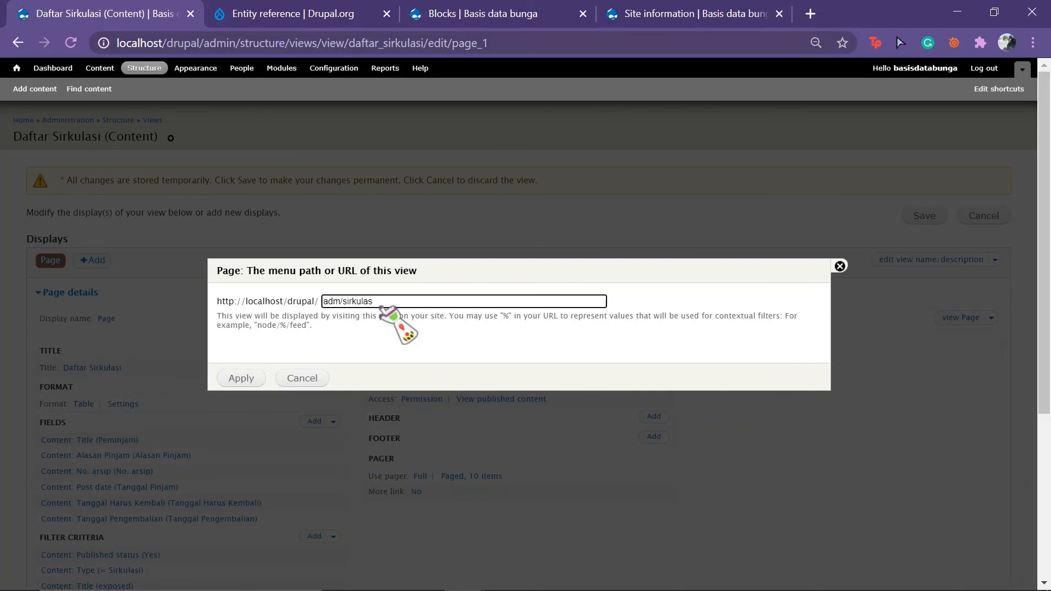
text(i)
click(241, 379)
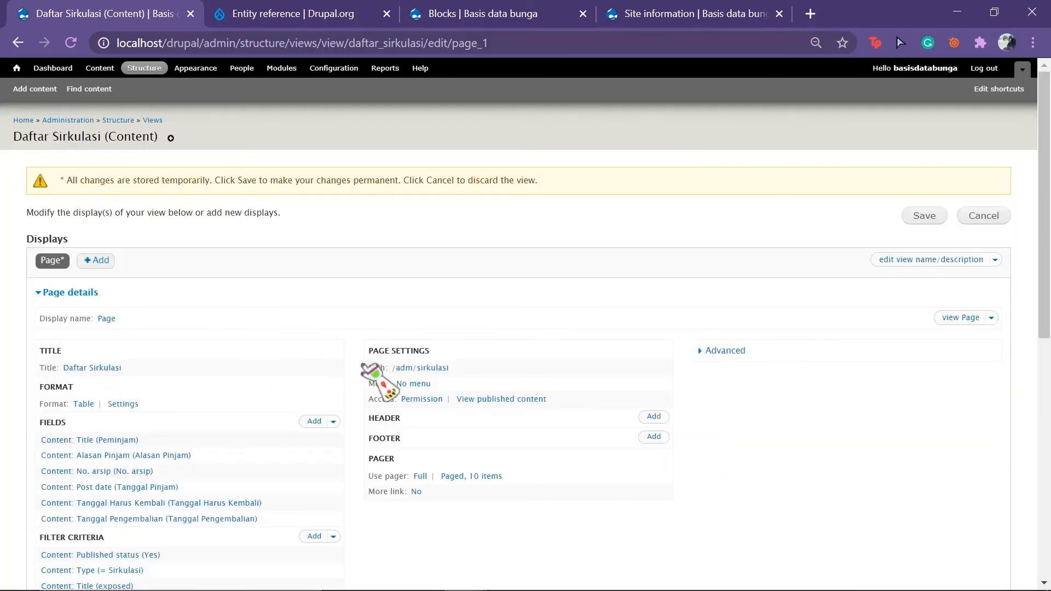
Restrict access to this page display by role, allowing only administrator and arsiparis.
click(422, 399)
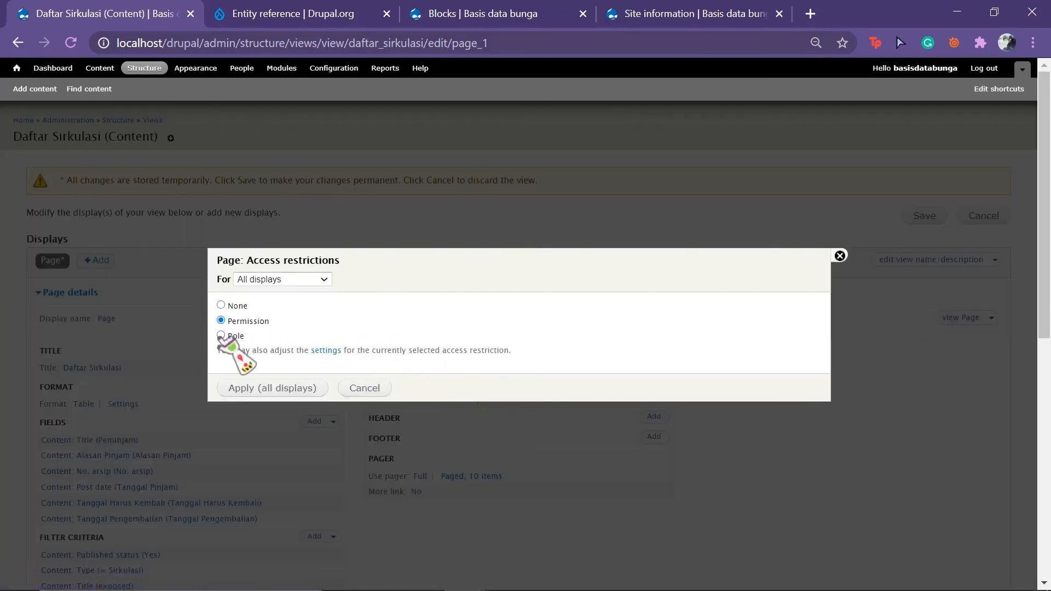
click(221, 335)
click(268, 388)
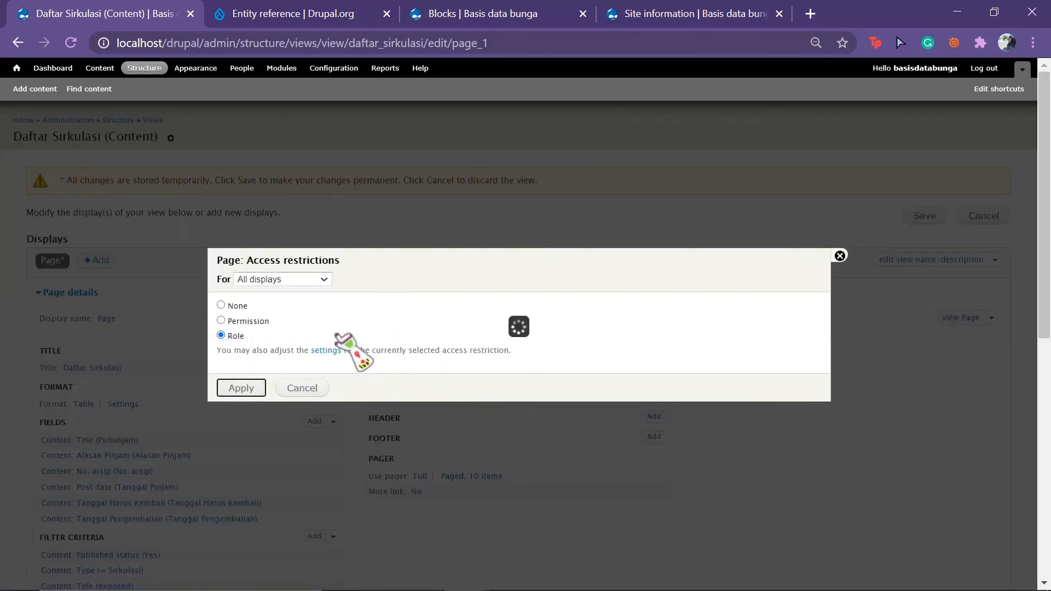
click(221, 305)
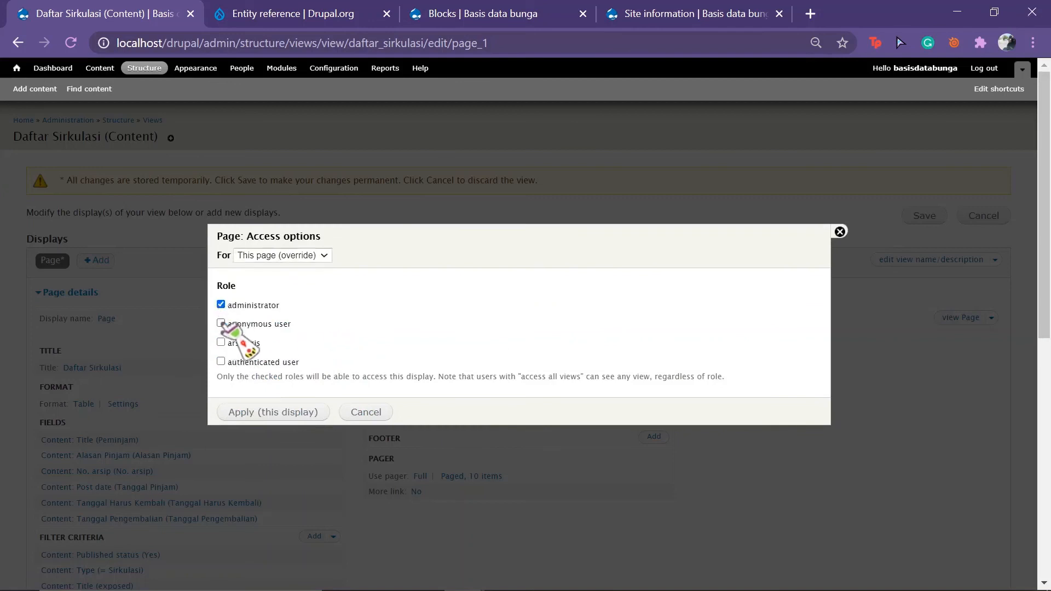
click(221, 342)
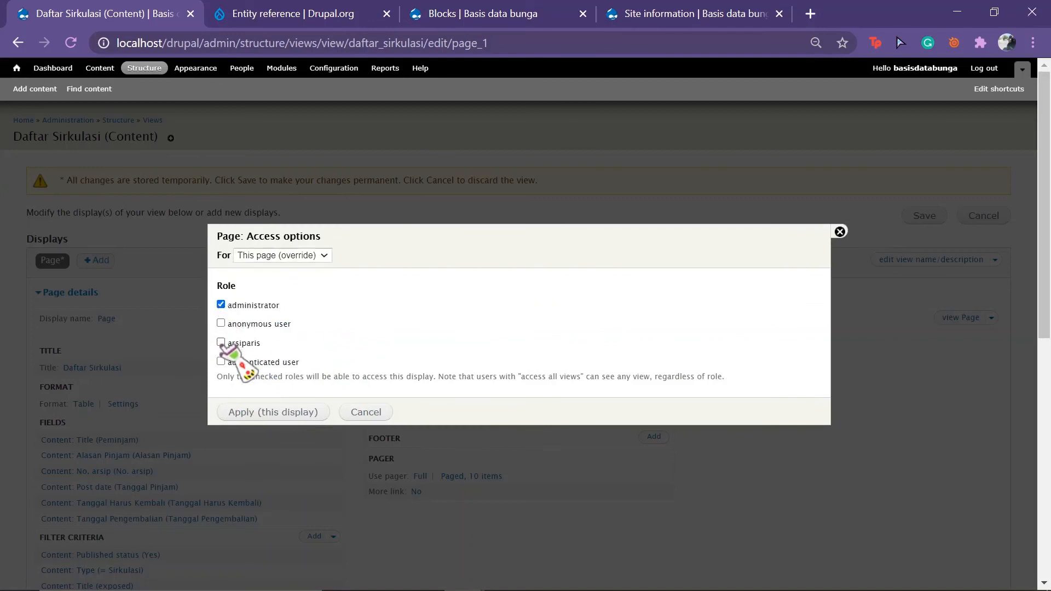
click(262, 413)
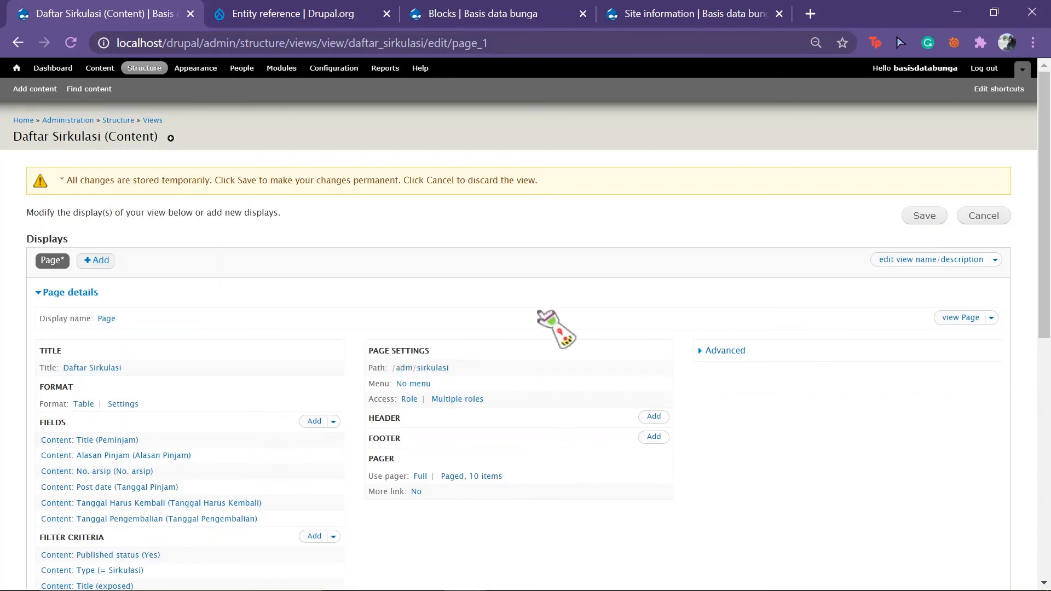
Open the site's workflow Rules configuration and start a new reaction rule.
click(328, 69)
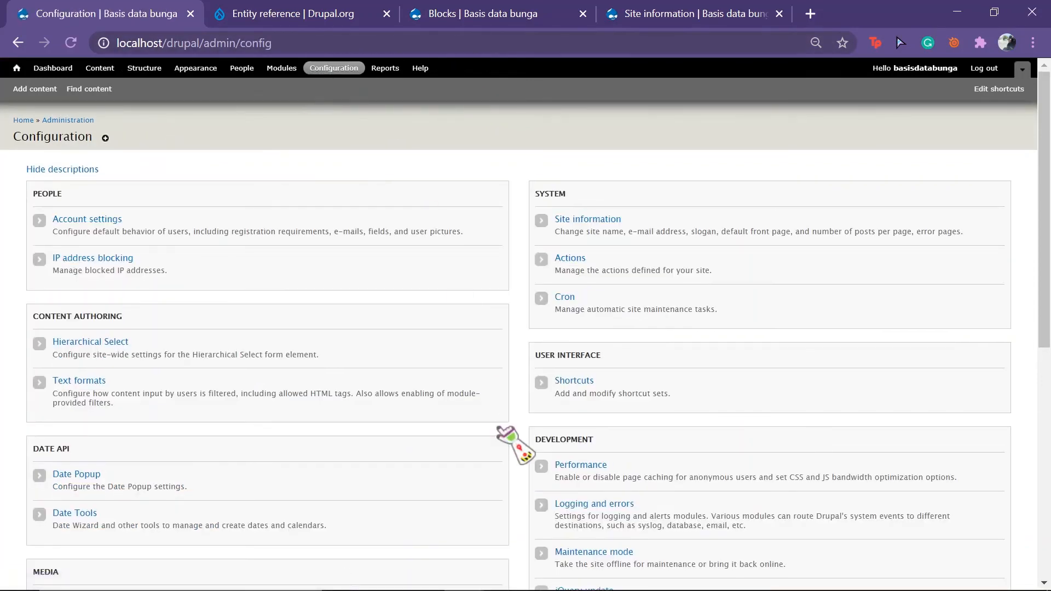
scroll(506, 435, down, 8)
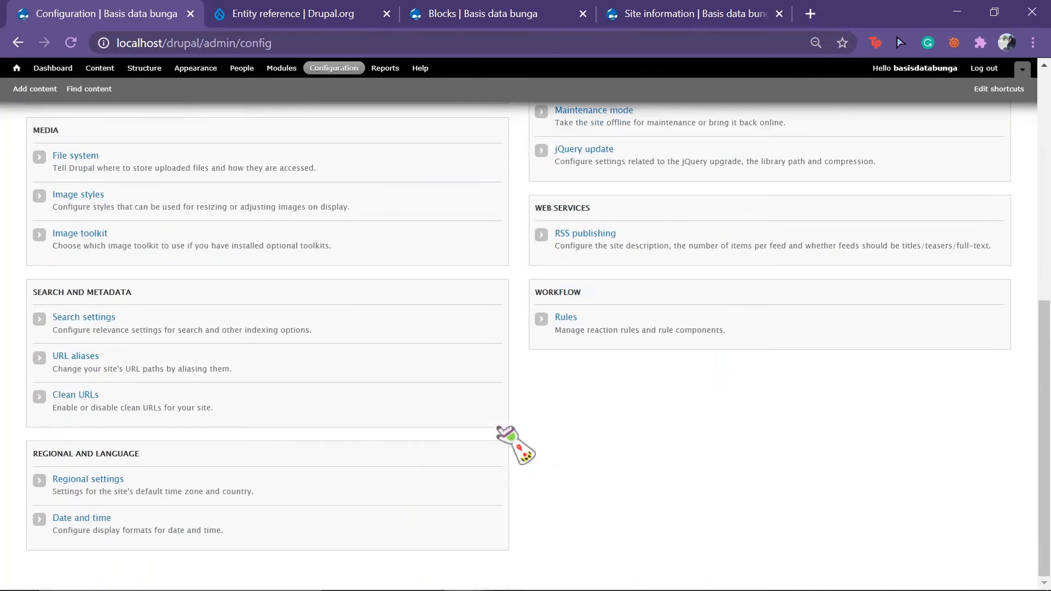
click(565, 319)
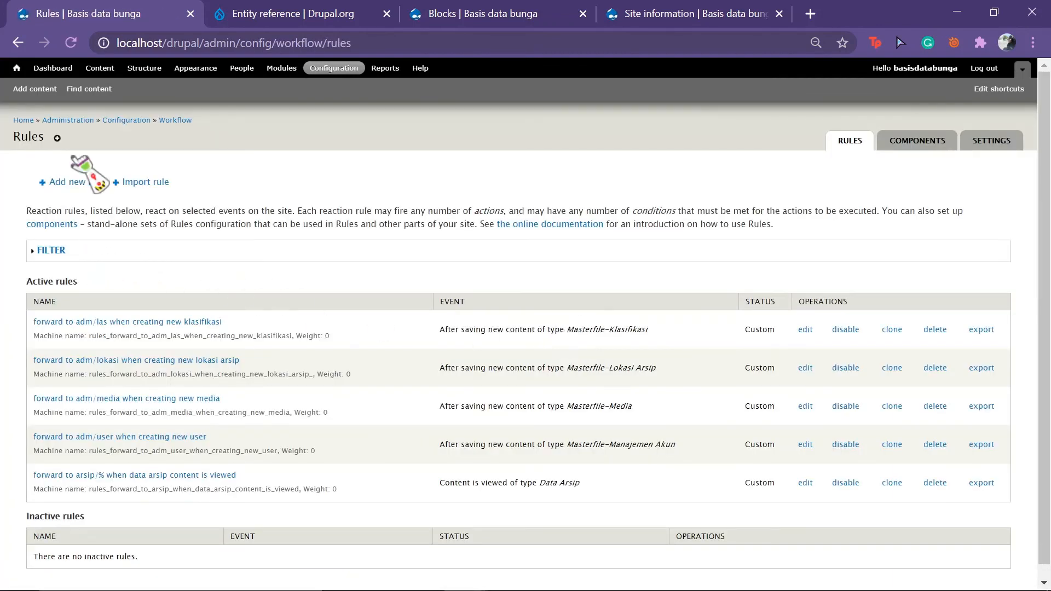
click(67, 182)
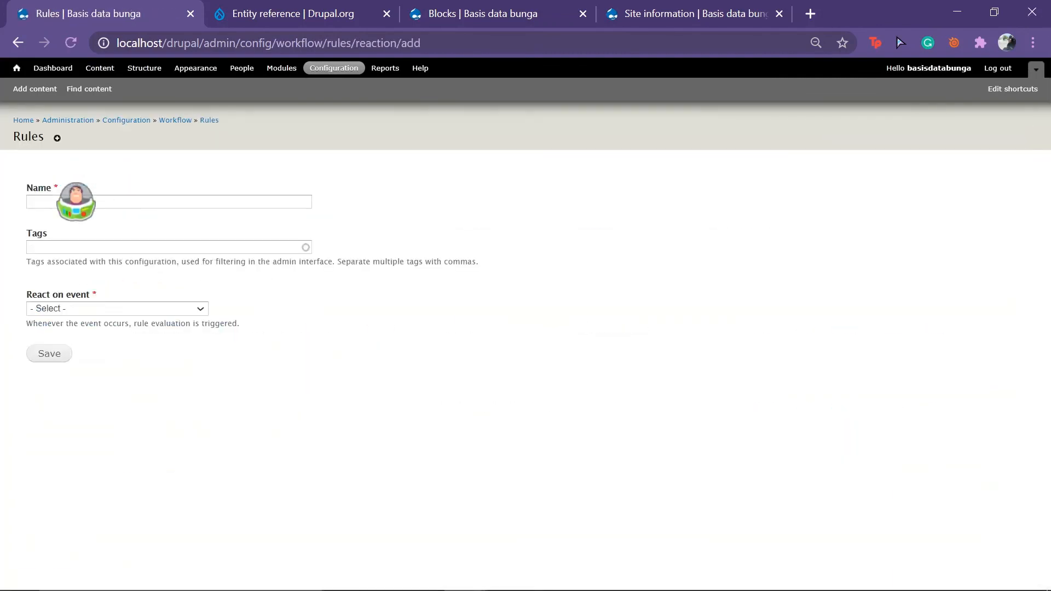
Name the new rule "forward to adm/sirkulasi when content sirkulasi is viewed".
click(82, 203)
key(Down)
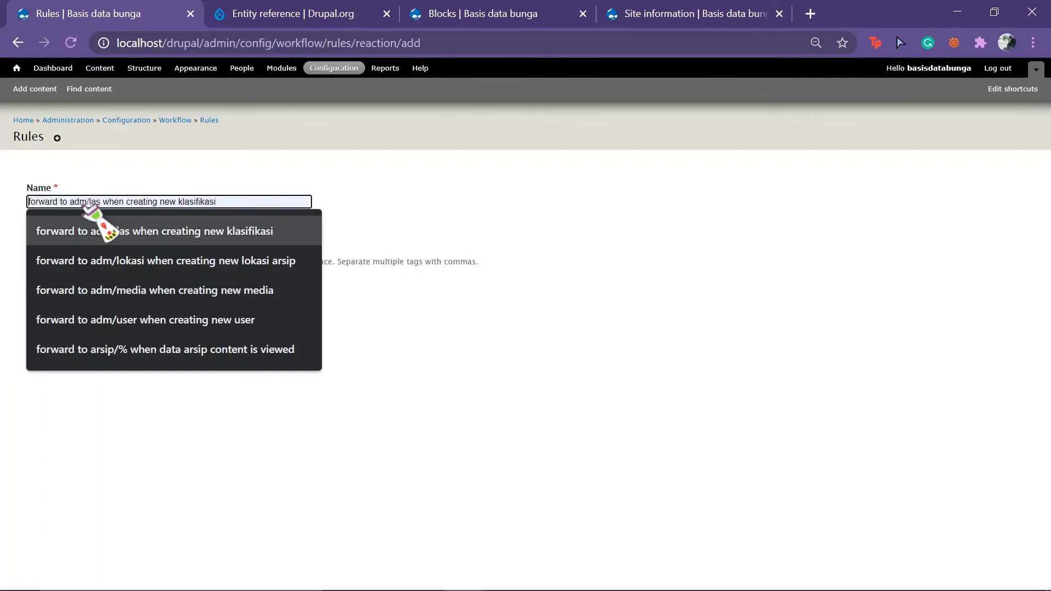
key(Return)
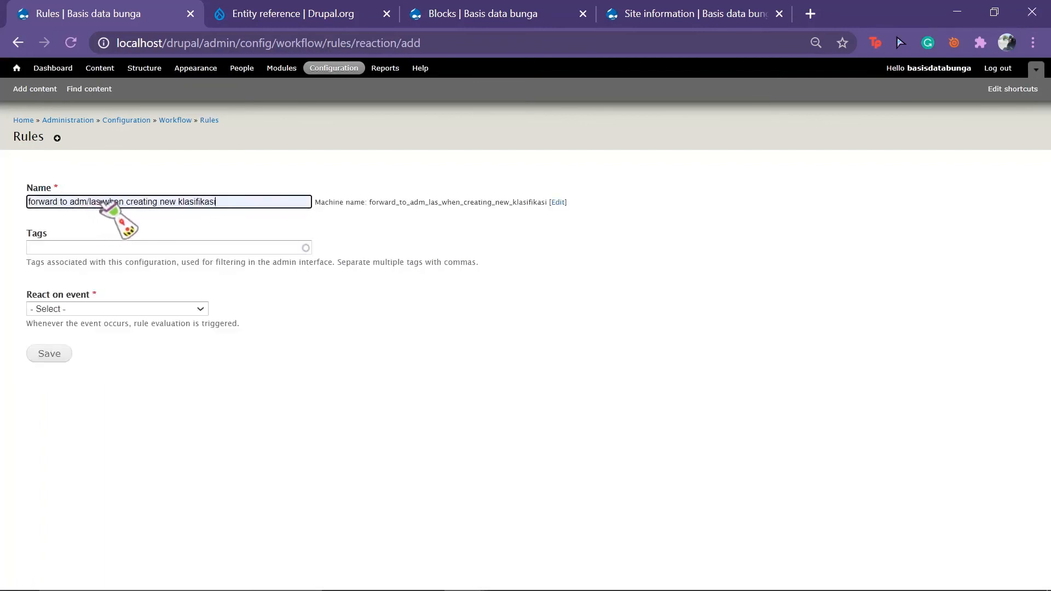
key(BackSpace)
key(BackSpace)
key(BackSpace)
text(sirku)
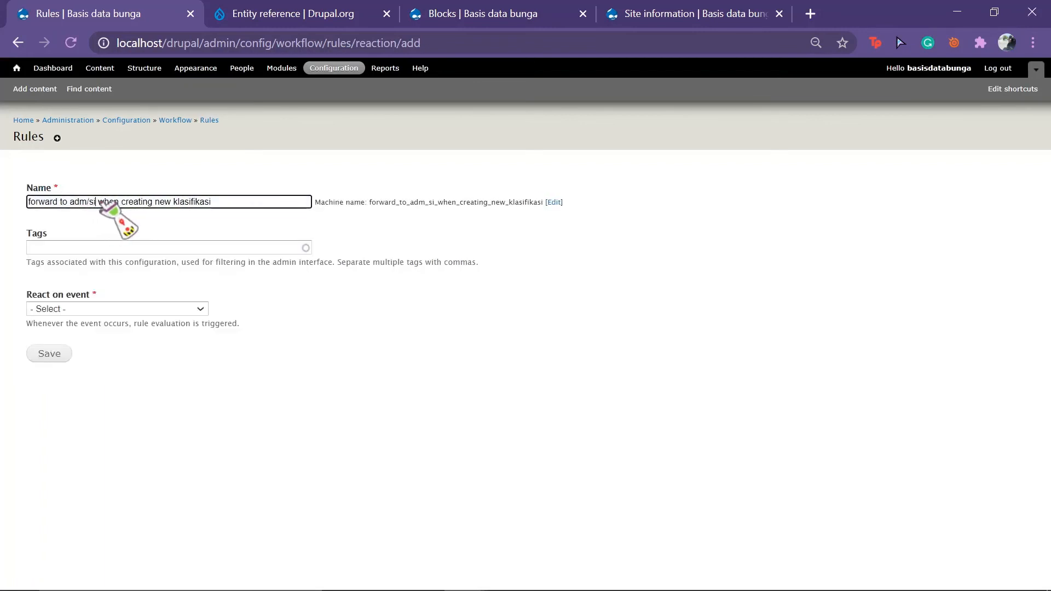
text(lasi)
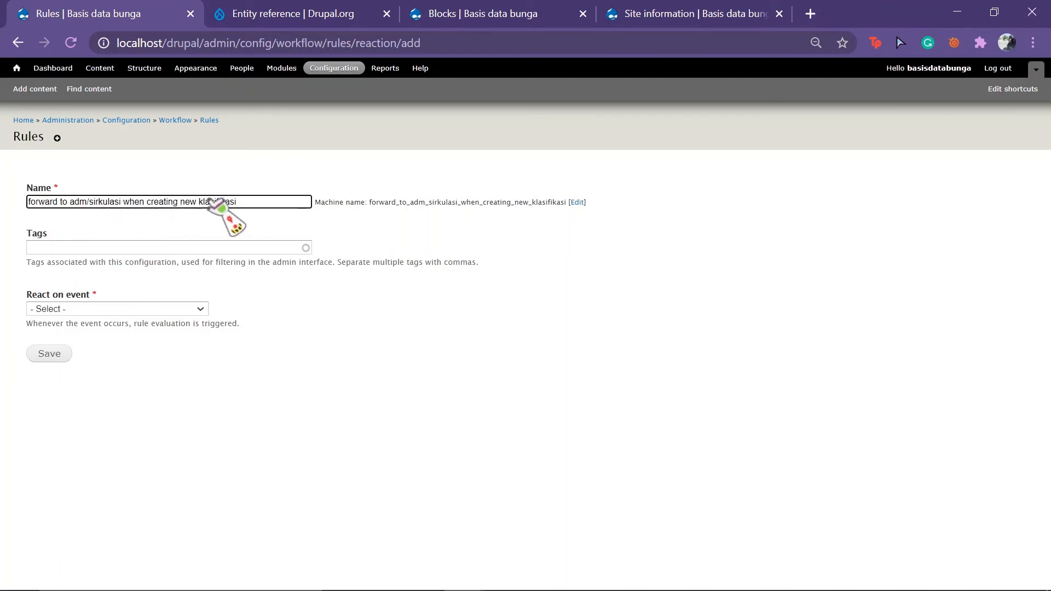
drag(241, 202, 147, 202)
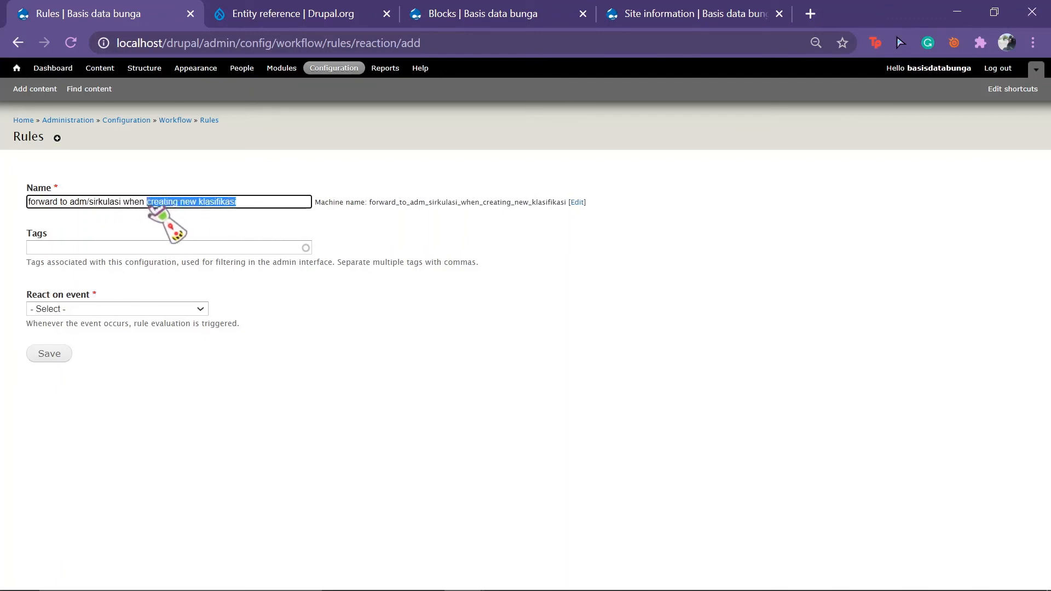
text(conte)
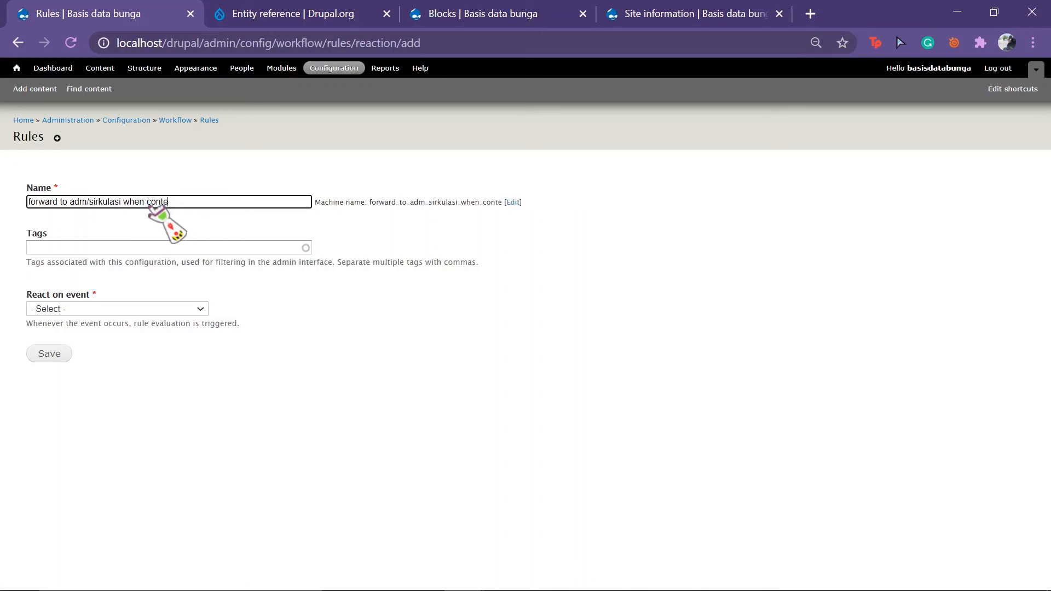
text(nt sirkulasi is)
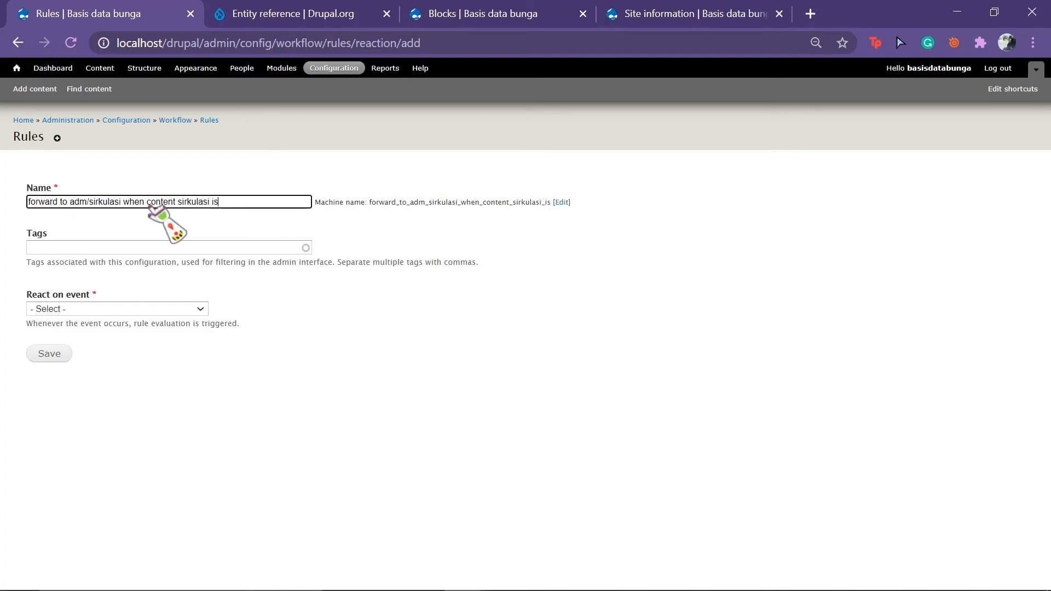
text( viewed)
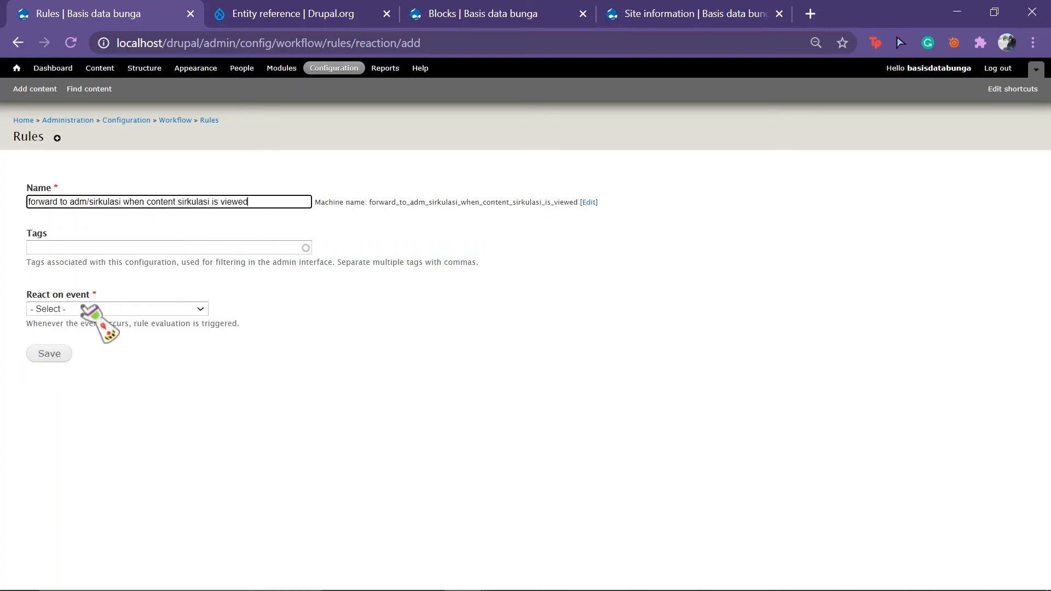
Make the rule react on "Content is viewed", restricted to the type Sirkulasi, and save it.
click(106, 309)
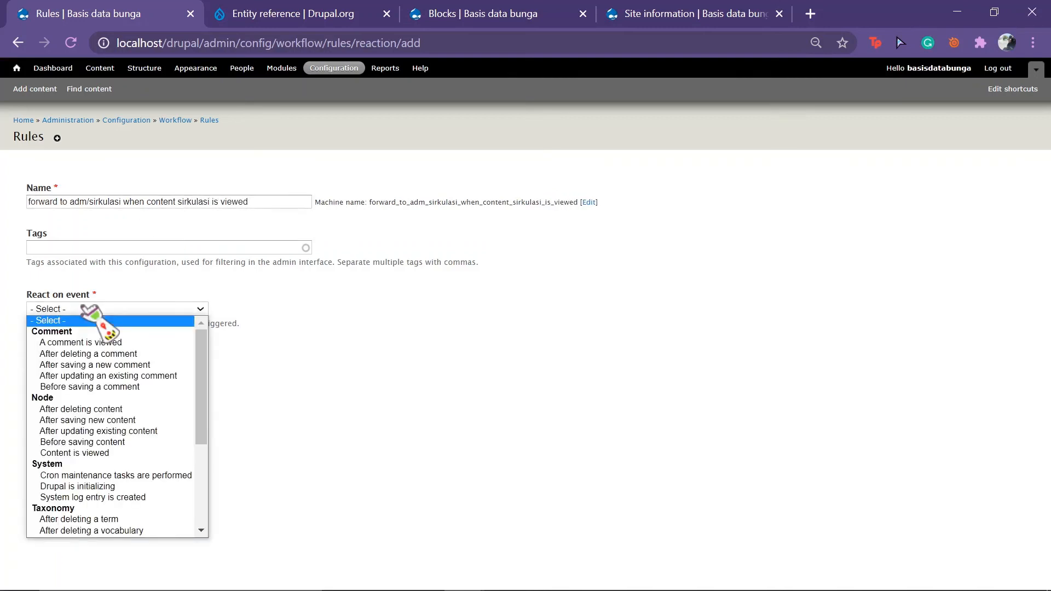
click(139, 454)
click(85, 370)
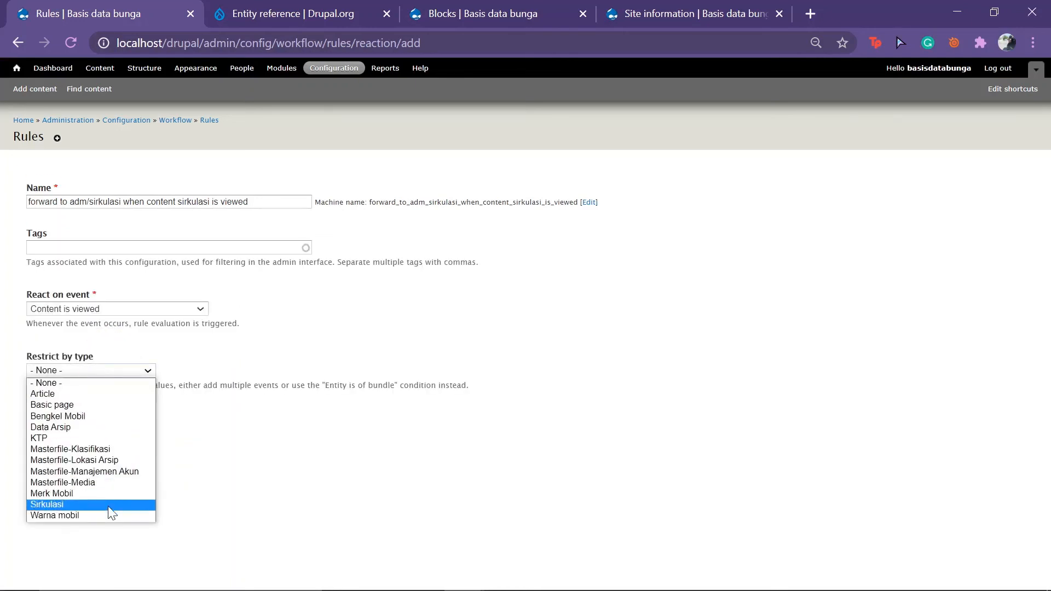
click(44, 504)
click(48, 416)
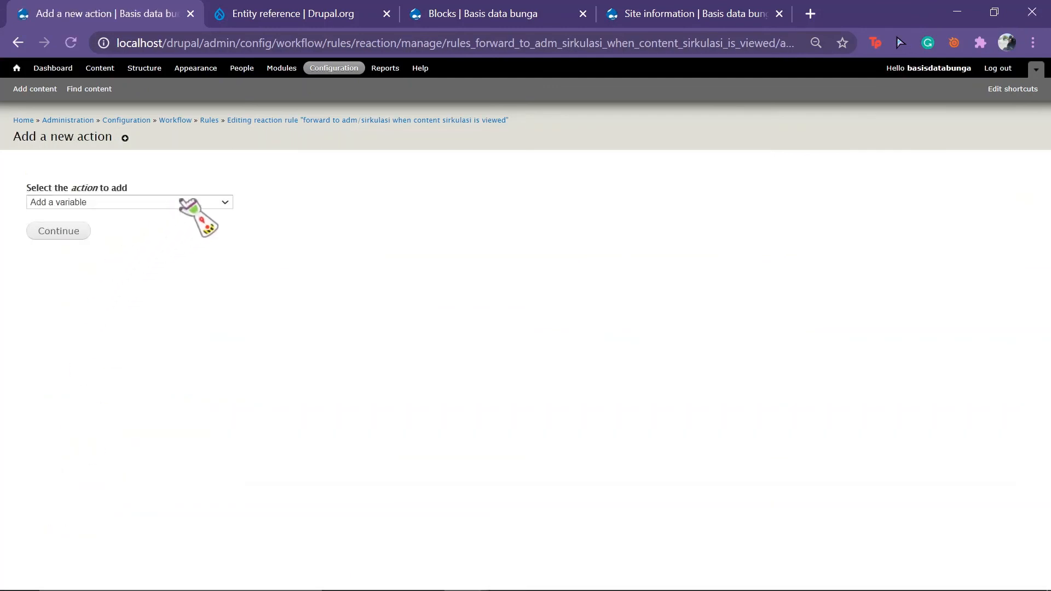
Add a Page redirect action to the rule with the URL adm/sirkulasi and save the rule's changes.
click(186, 202)
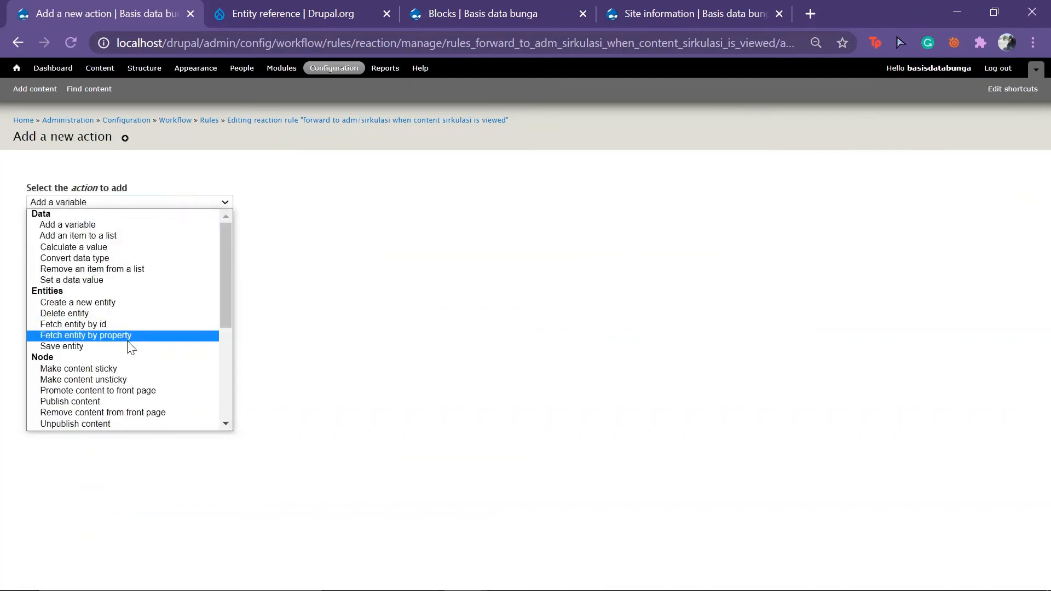
scroll(123, 376, down, 1)
scroll(122, 378, down, 2)
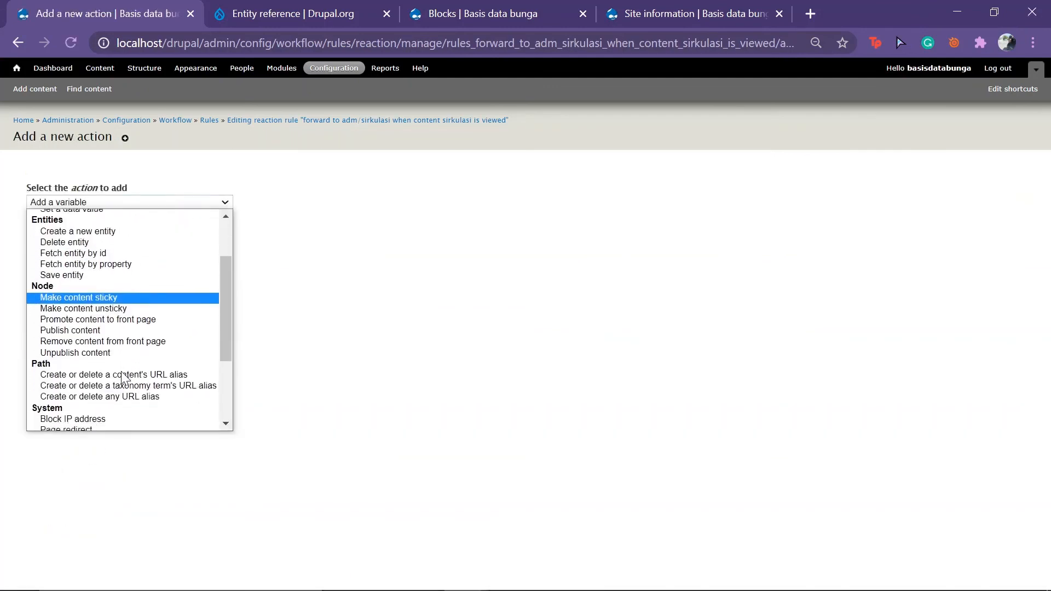
scroll(125, 378, down, 2)
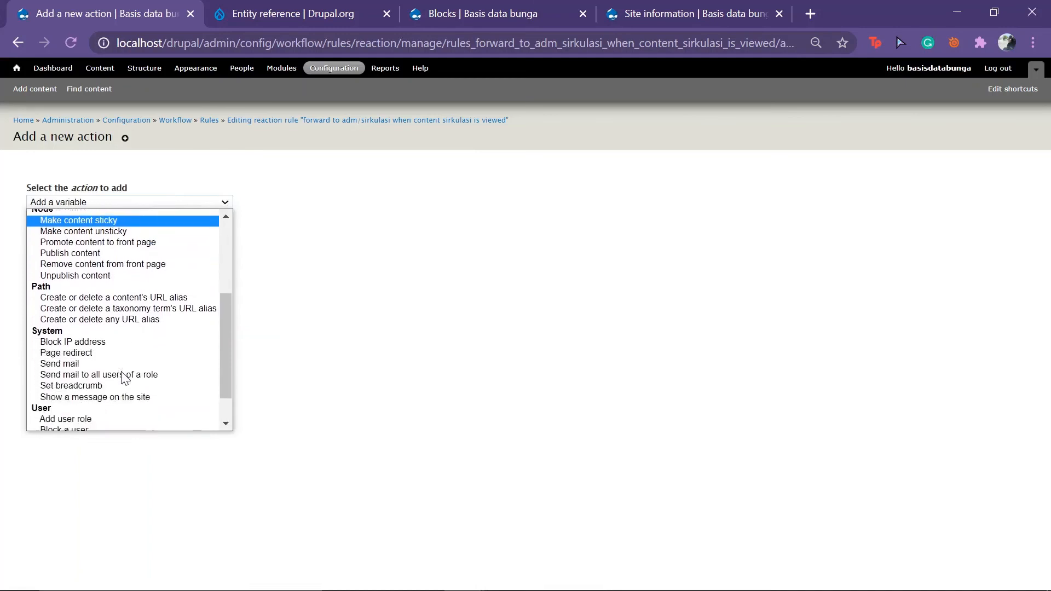
click(98, 350)
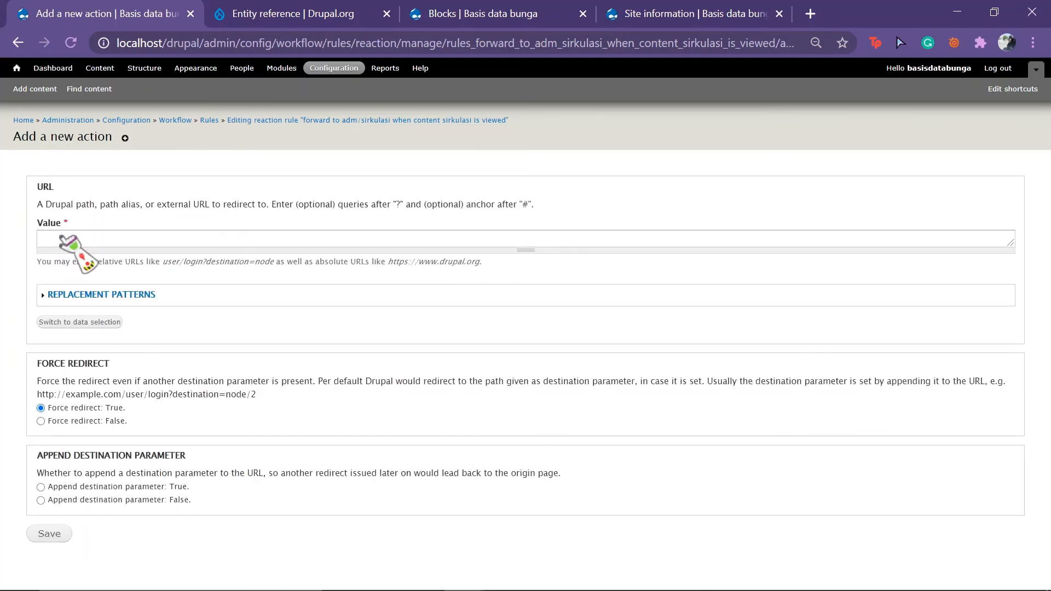
click(104, 238)
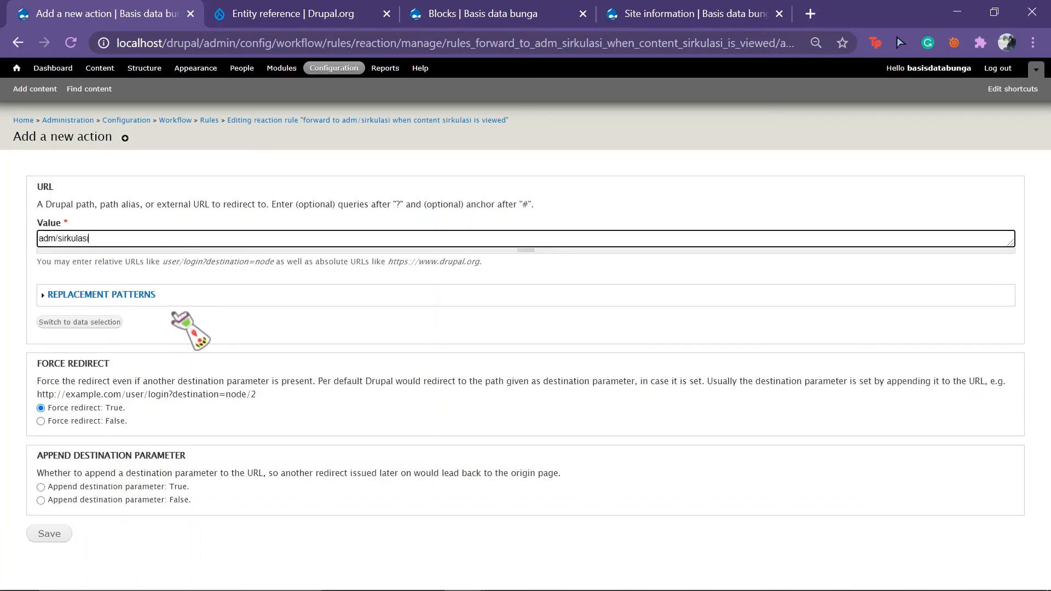
key(Return)
key(BackSpace)
click(50, 534)
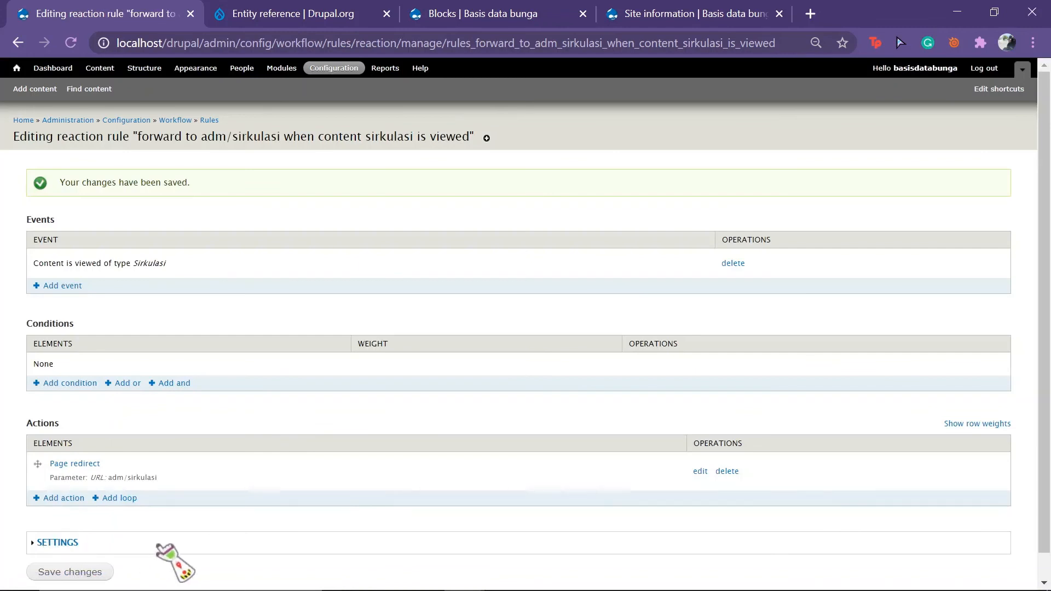
click(98, 574)
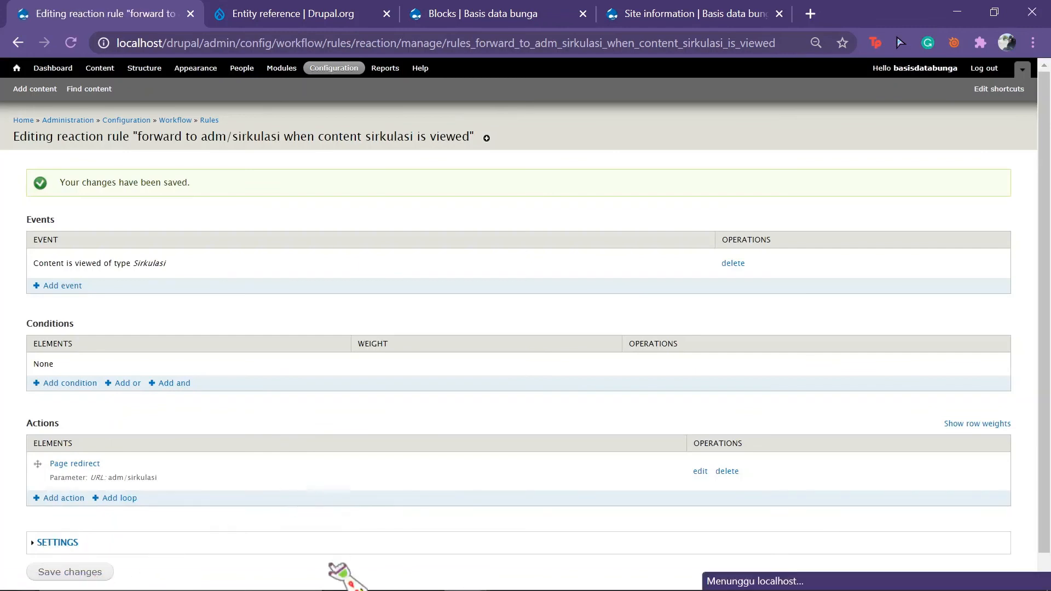
Switch to the other Chrome window showing the Basis data bunga site and reload its home page.
mouse_move(351, 576)
mouse_move(466, 581)
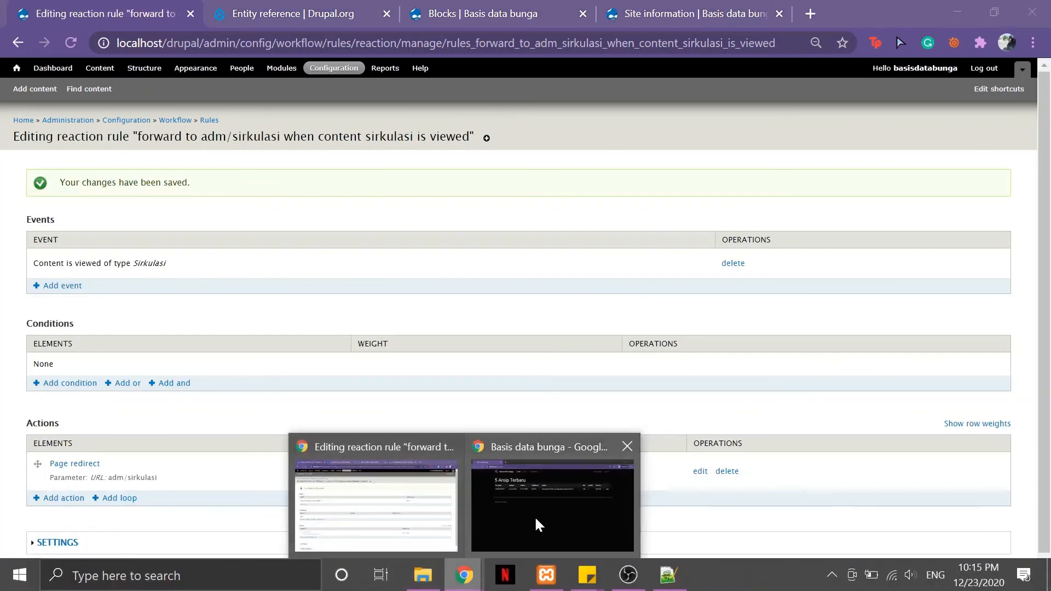
click(553, 508)
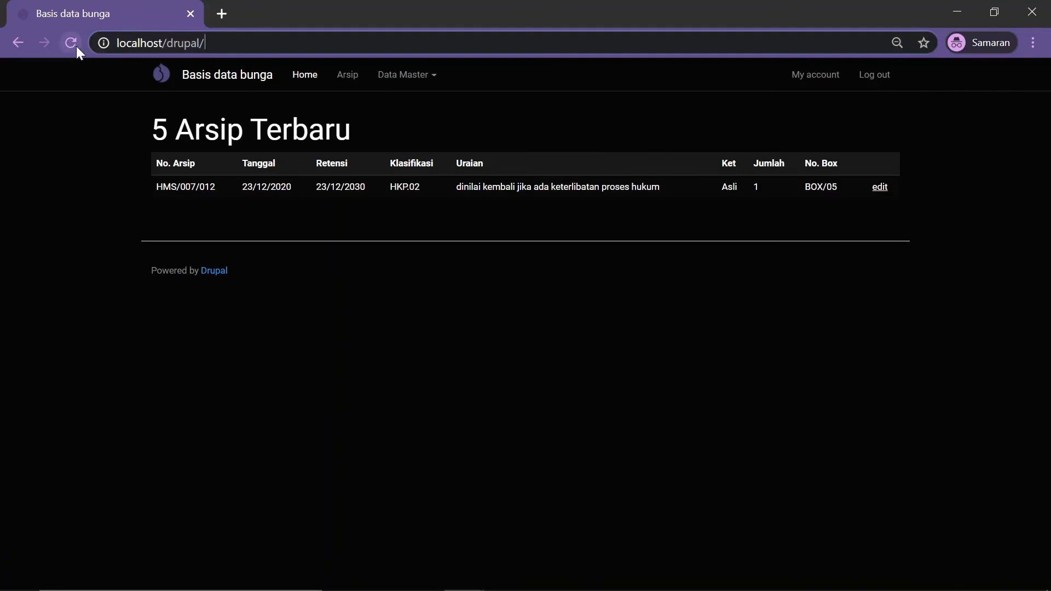
click(158, 80)
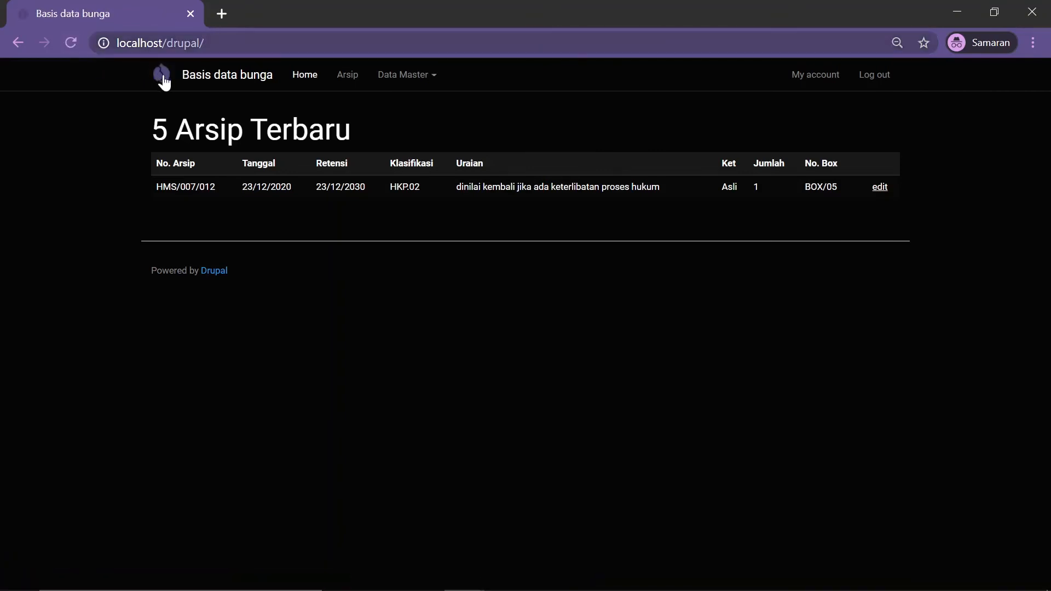
click(162, 74)
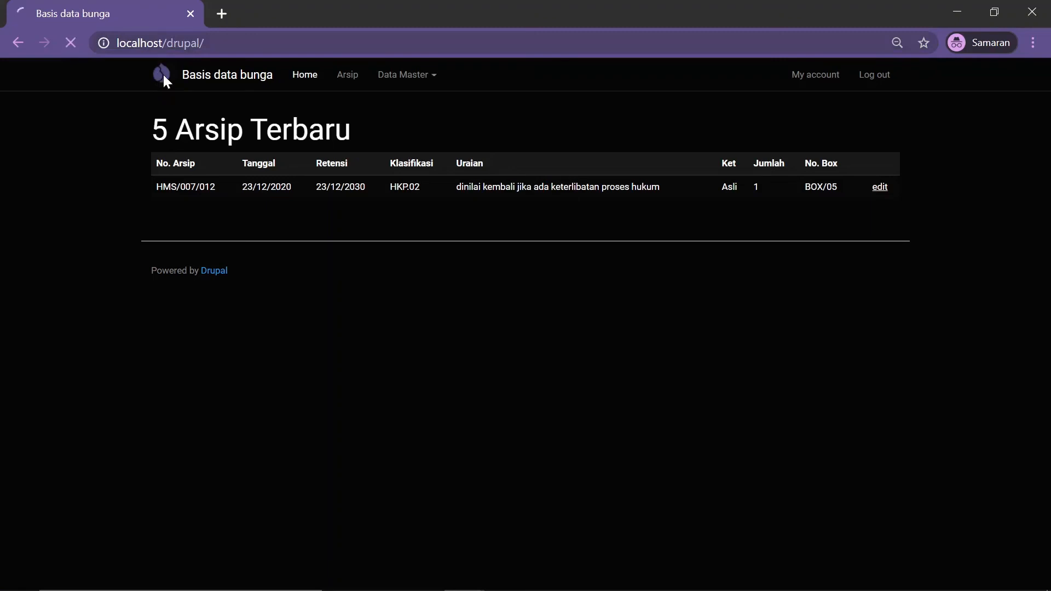
Switch back to the Chrome window with the Drupal administration and start adding a new link to the Main menu.
click(397, 82)
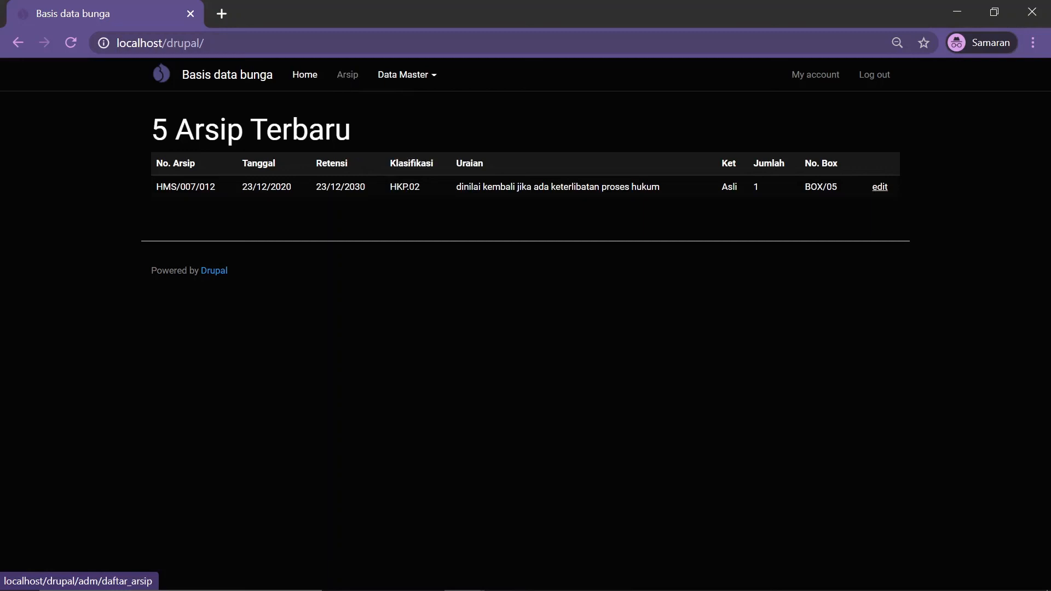
mouse_move(380, 588)
mouse_move(471, 576)
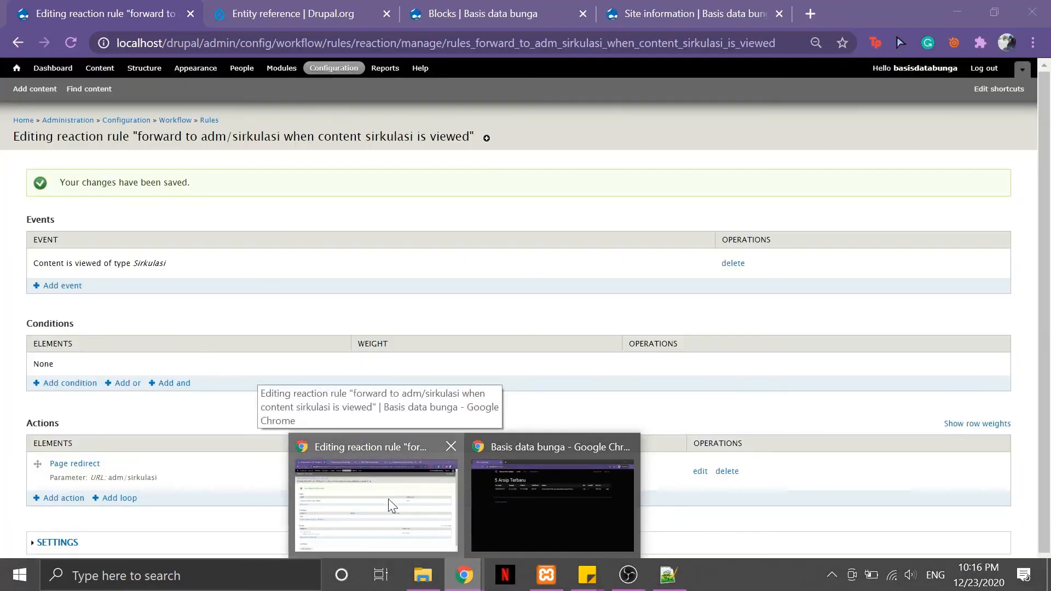
click(390, 498)
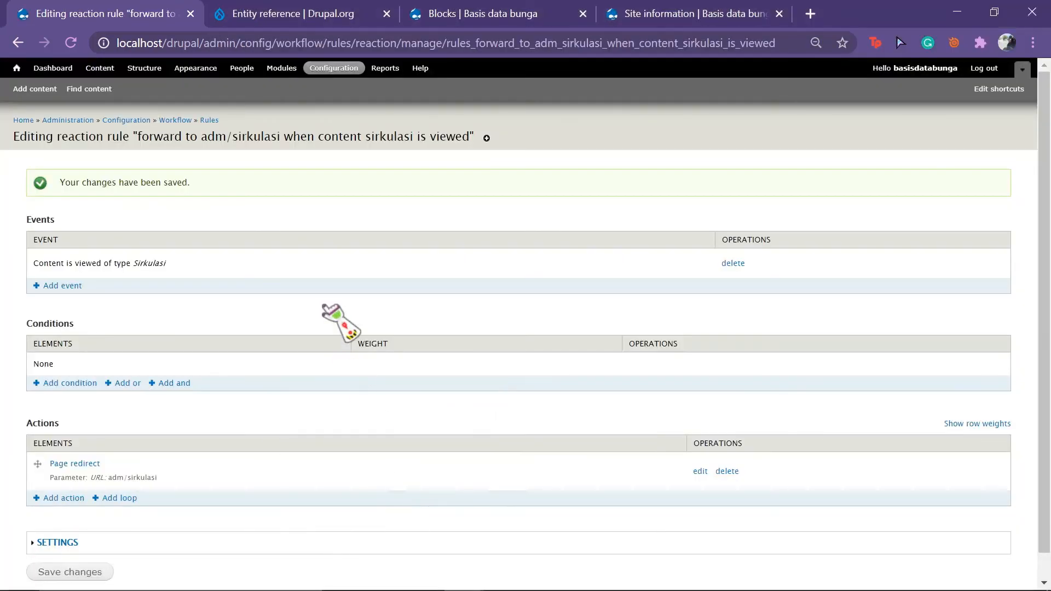
click(145, 69)
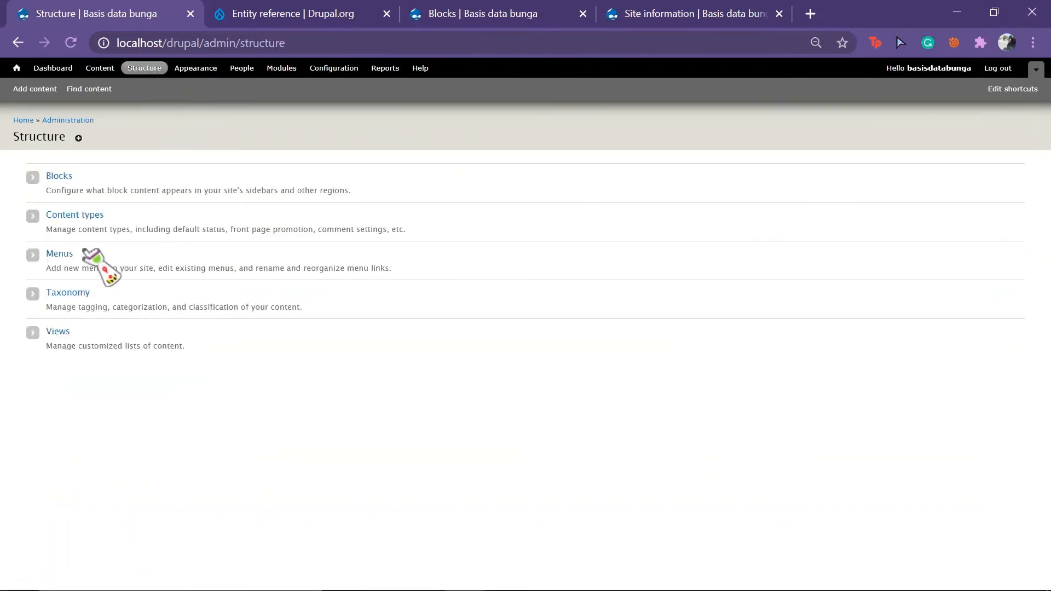
click(59, 254)
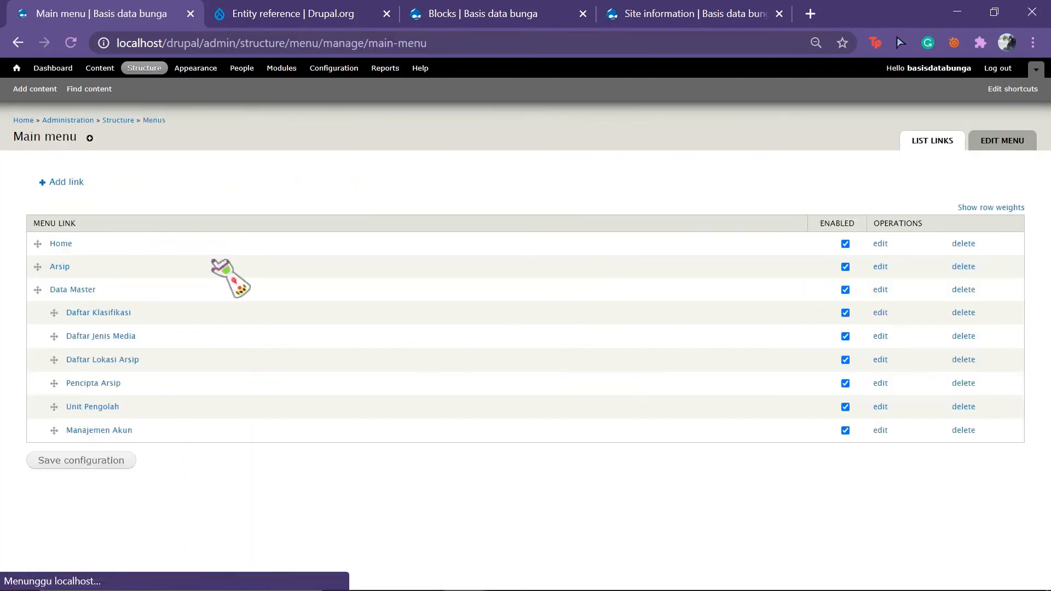
click(60, 182)
Title the new Main menu link "Sirkulasi".
click(74, 190)
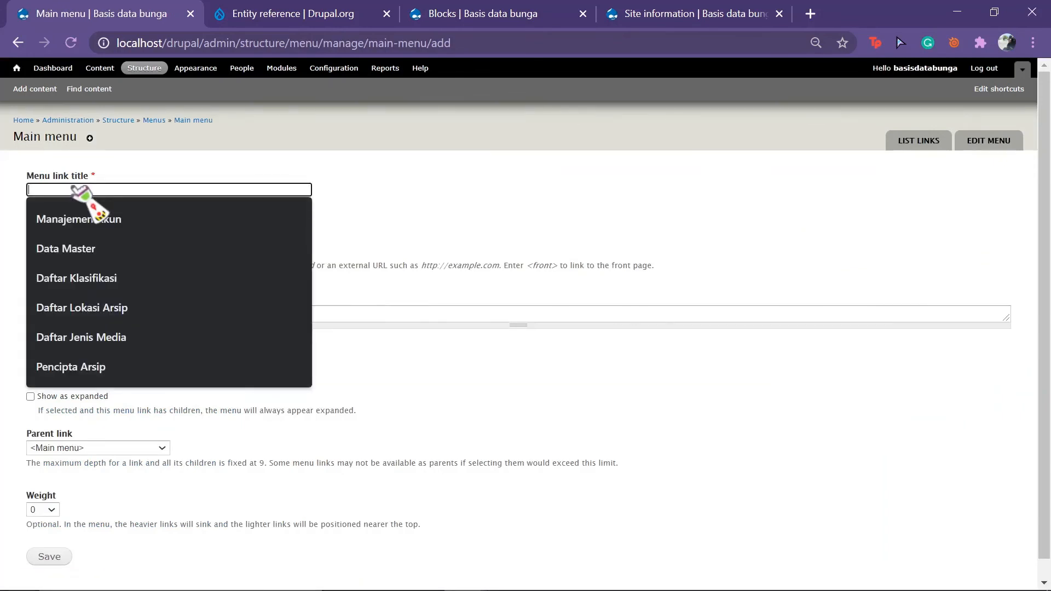
text(si)
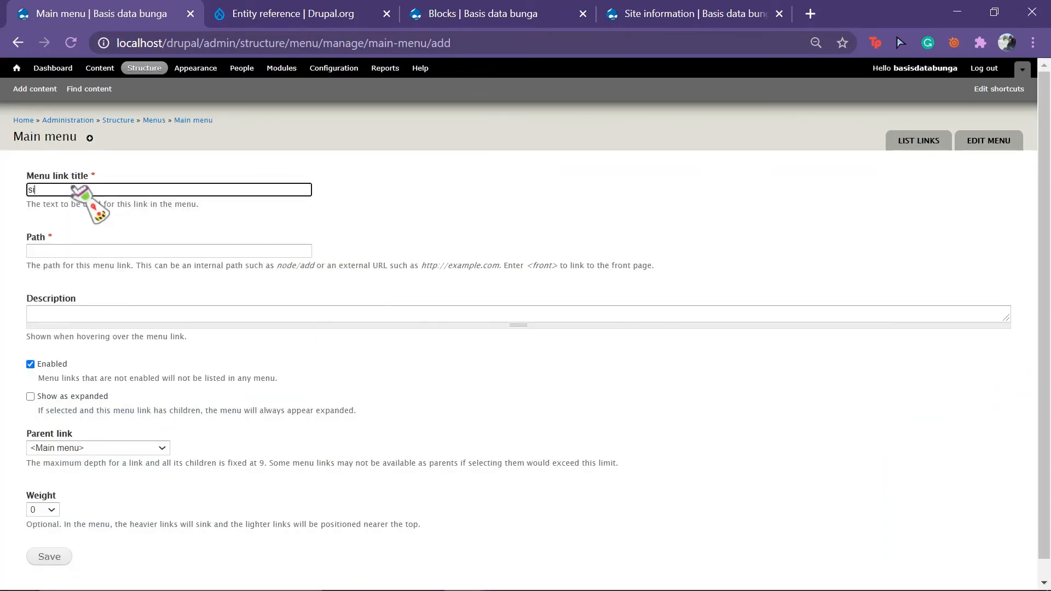
text(Sirkulasi)
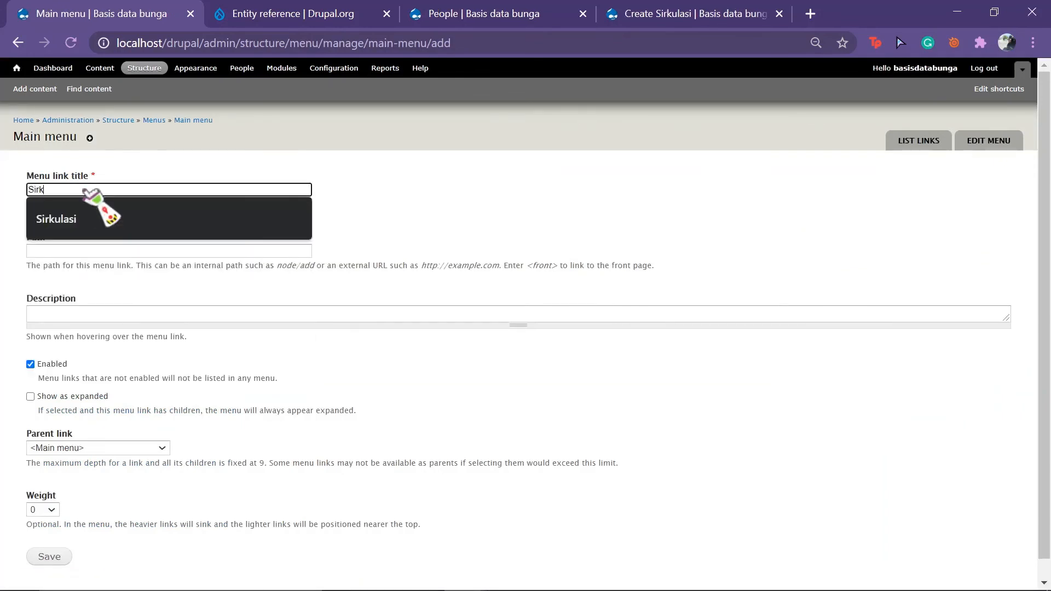
key(Down)
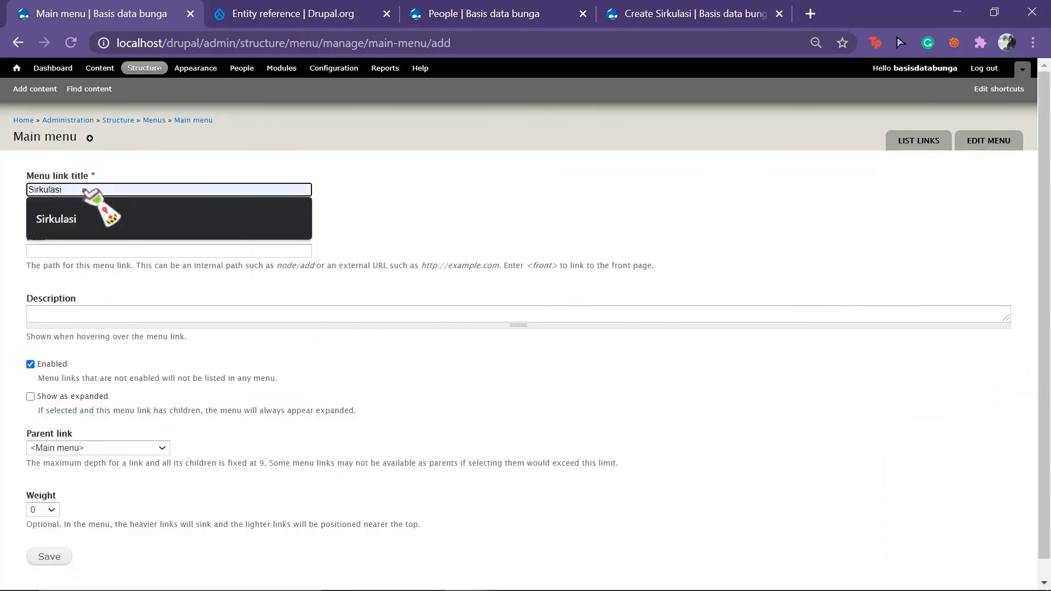
key(Return)
Set the link's path to adm/sirkulasi with "Show as expanded" enabled, and save the link.
key(Tab)
text(adm)
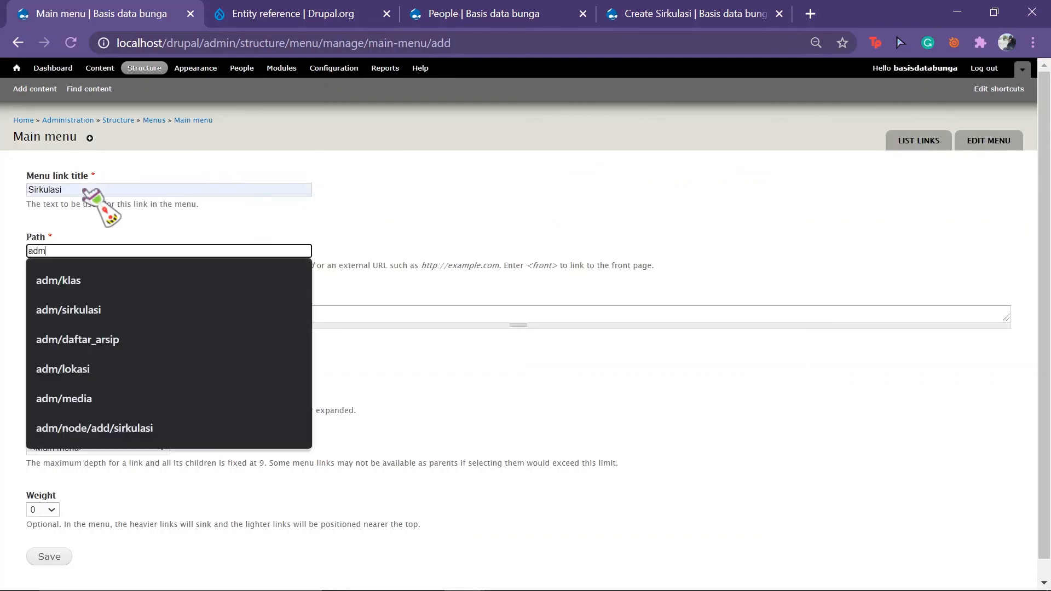
key(Down)
key(Down)
key(Return)
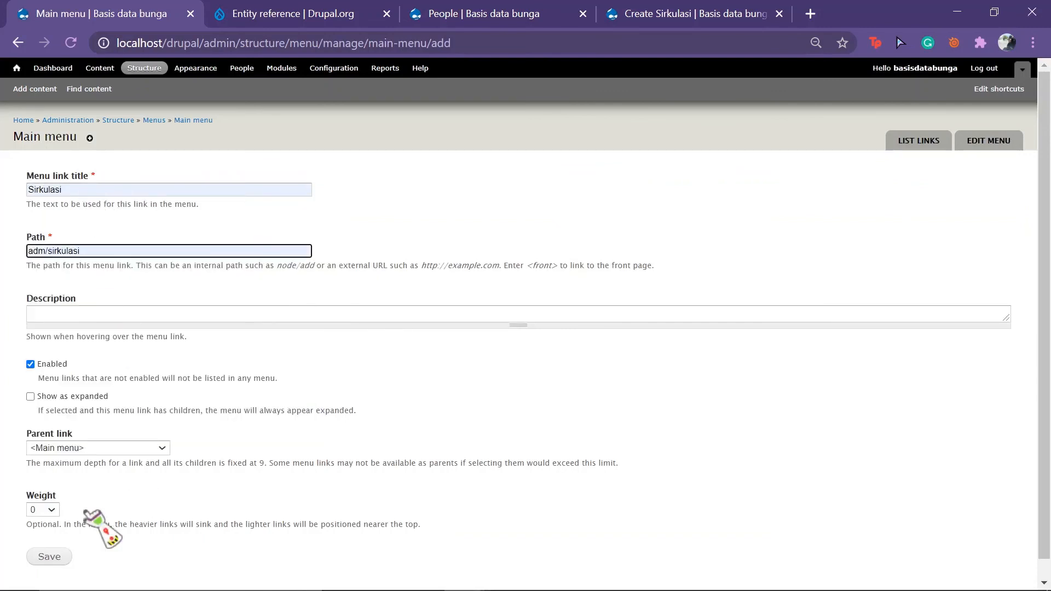
click(30, 396)
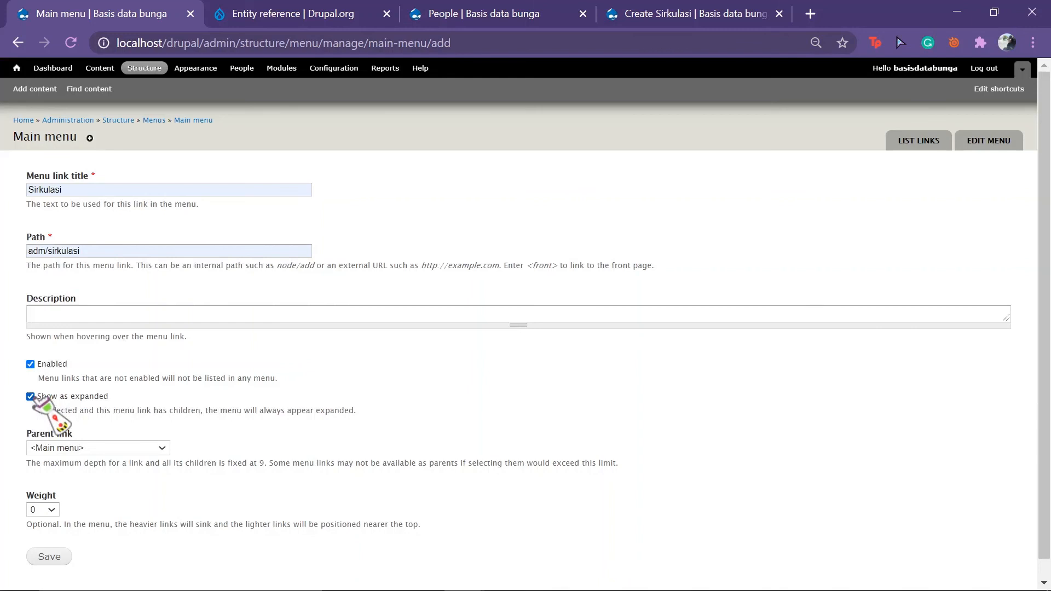
click(36, 558)
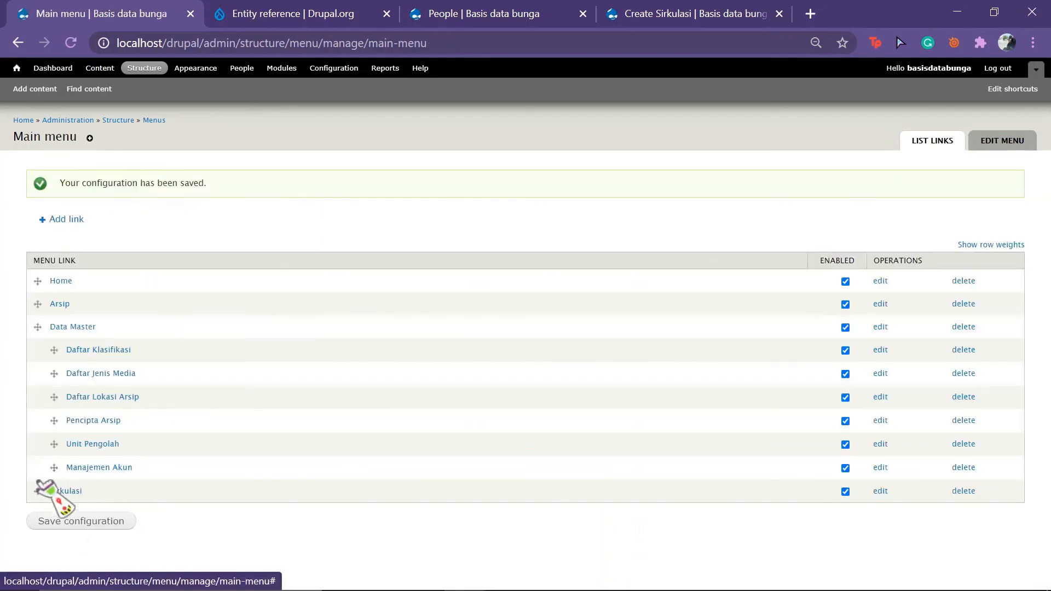
Move the Sirkulasi link between Arsip and Data Master in the Main menu and save the order.
drag(37, 491, 37, 328)
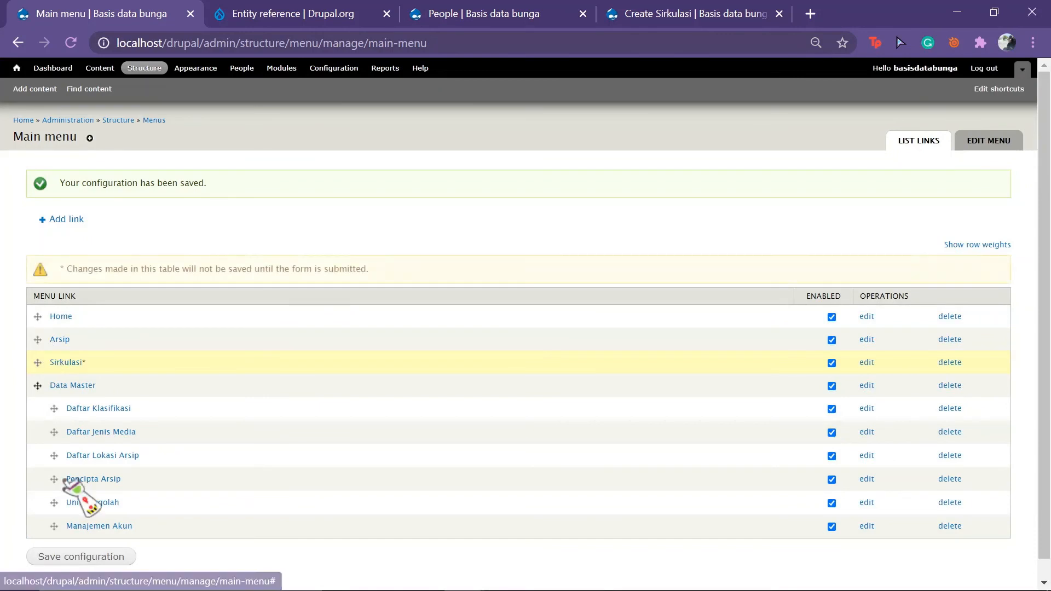
click(98, 556)
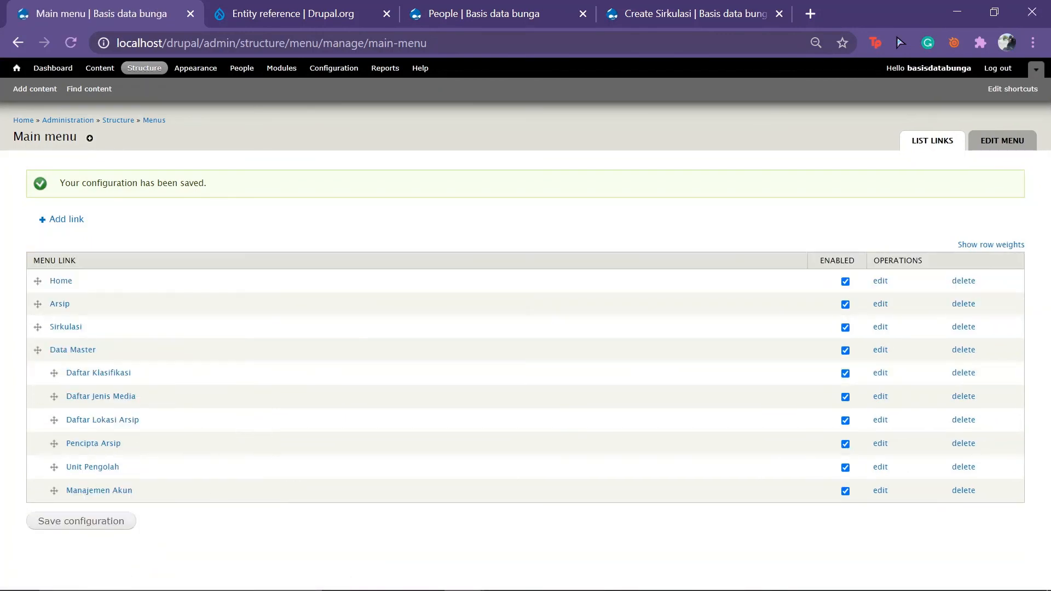
Switch to the other Chrome window showing the site, reload it and view the page of the new Sirkulasi link.
mouse_move(464, 574)
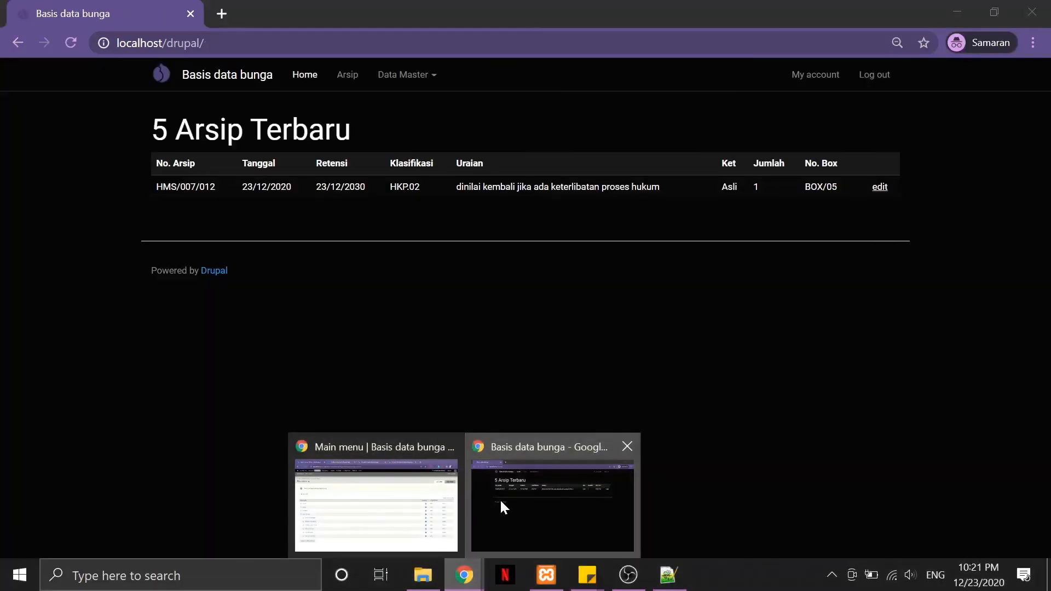
click(499, 498)
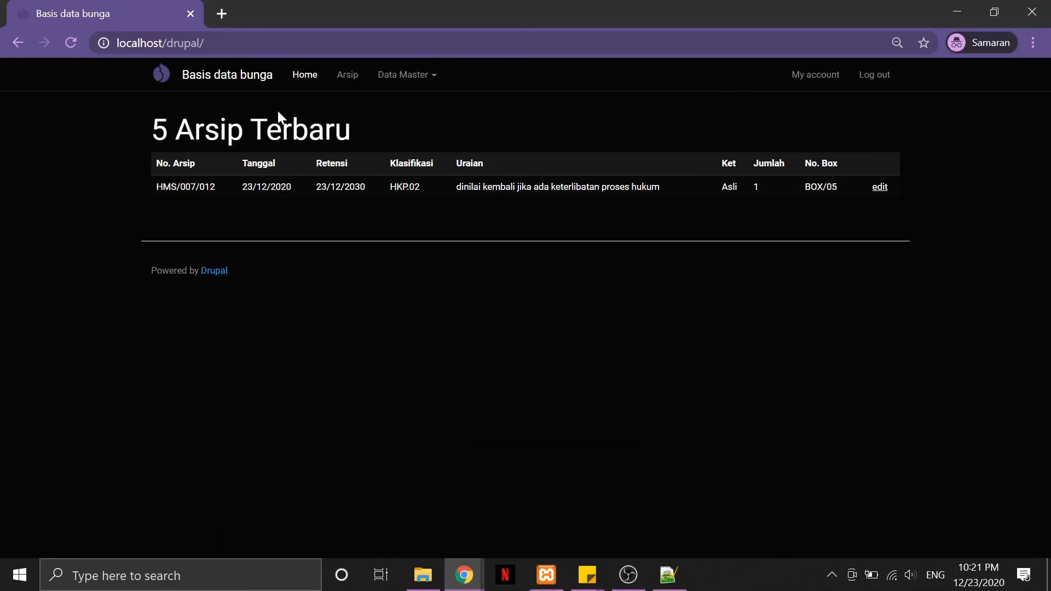
click(70, 43)
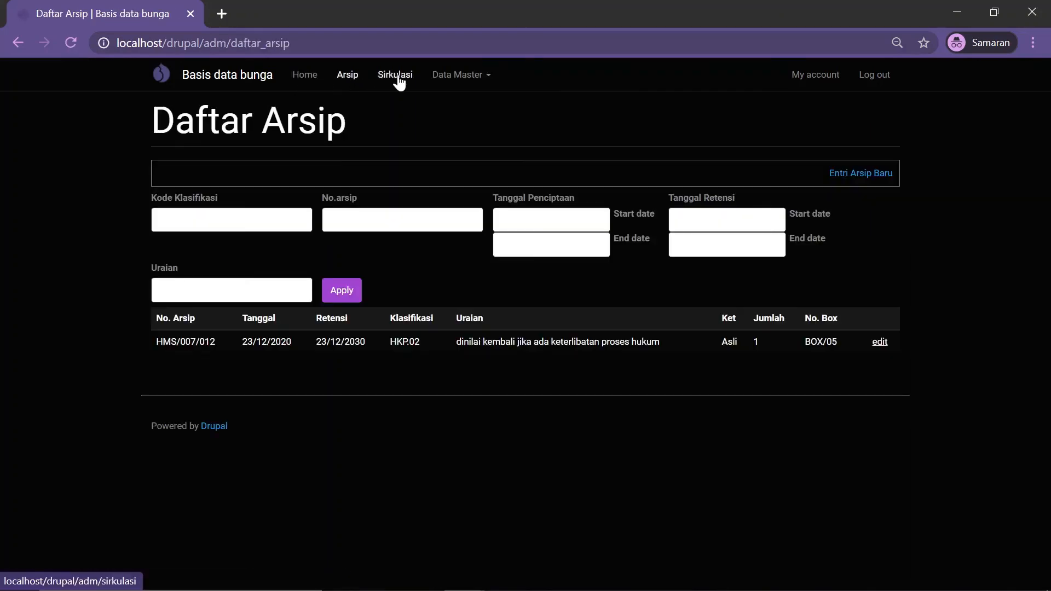
click(399, 79)
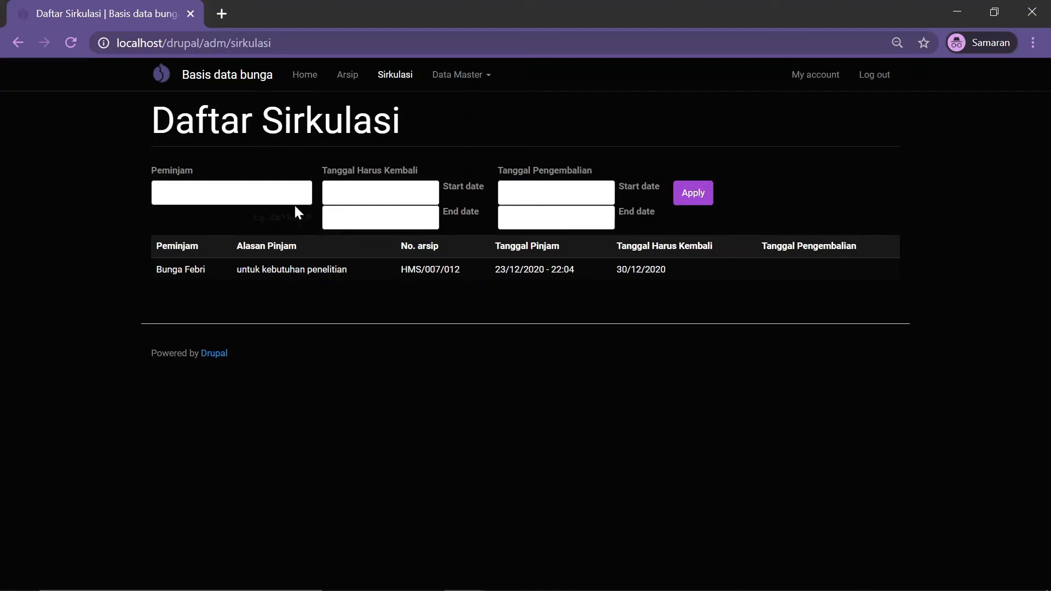
Check the site's home page, the Daftar Arsip list and the Daftar Sirkulasi list.
click(174, 80)
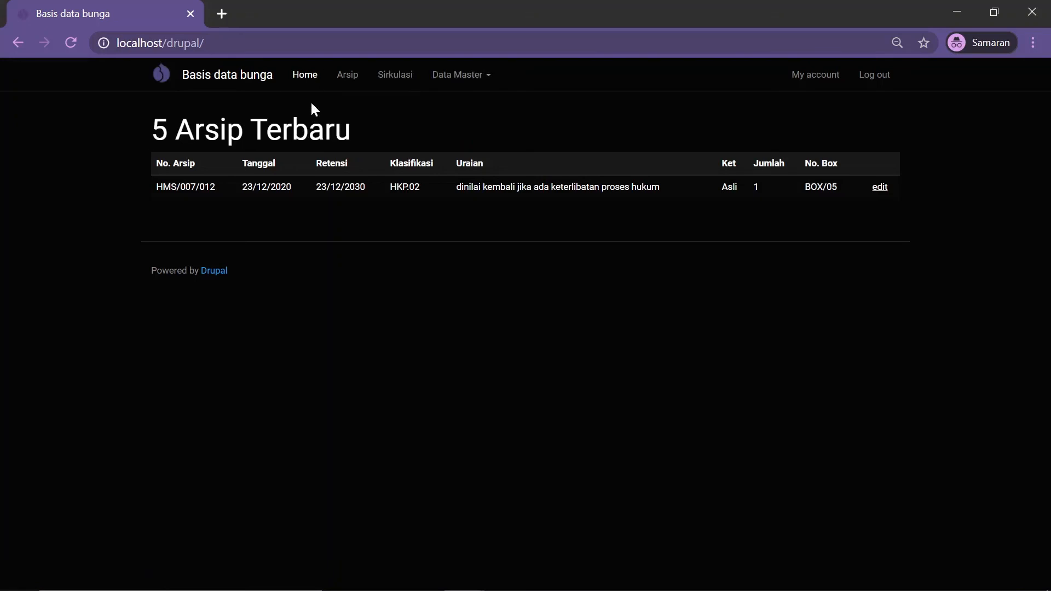
click(343, 77)
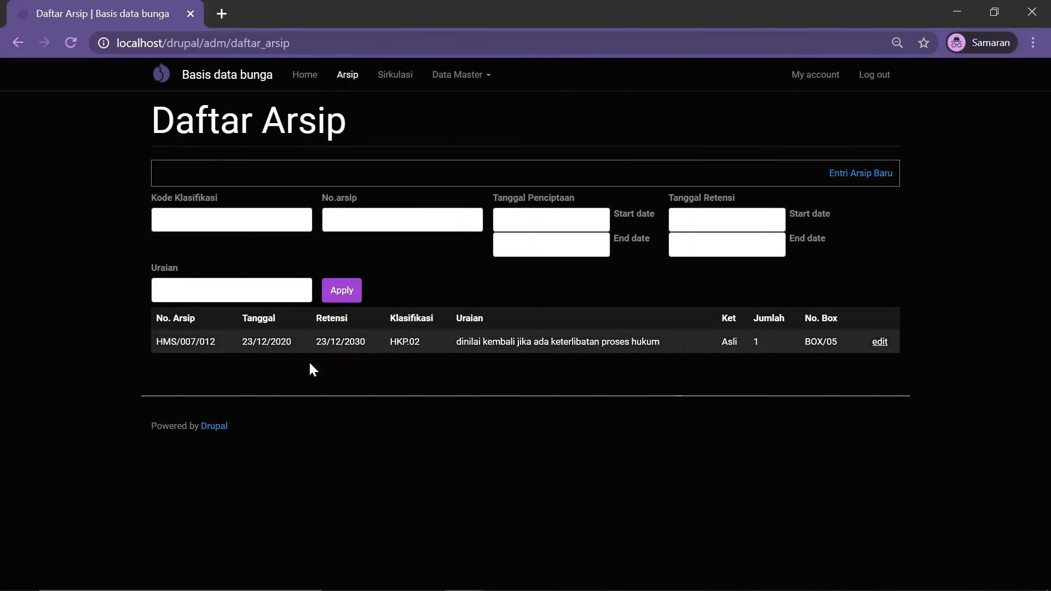
click(396, 81)
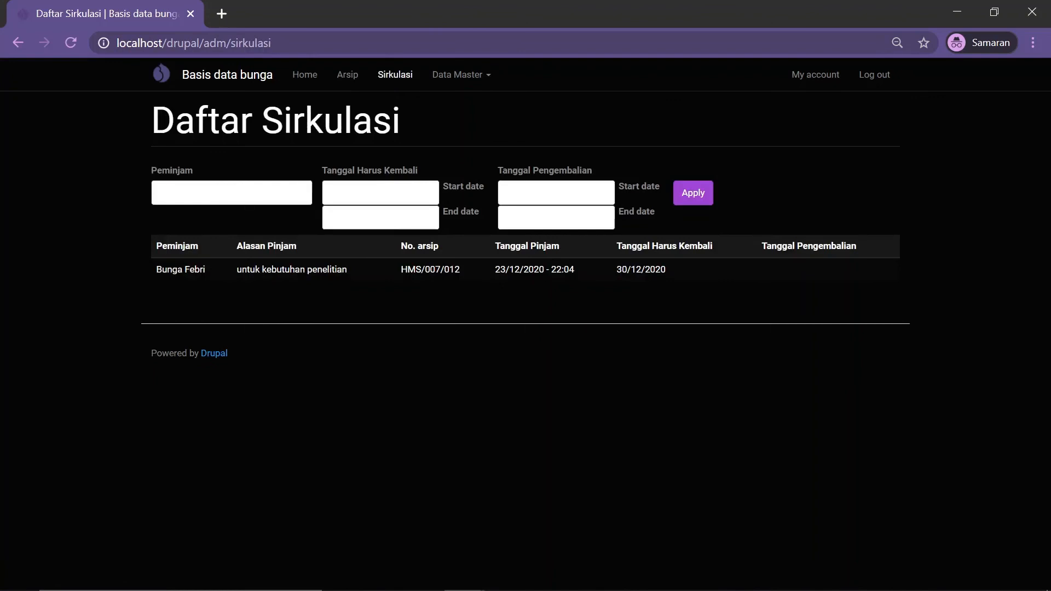
Check the Data Master pages Daftar Klasifikasi, Daftar Jenis Media and Daftar Lokasi Arsip.
click(453, 78)
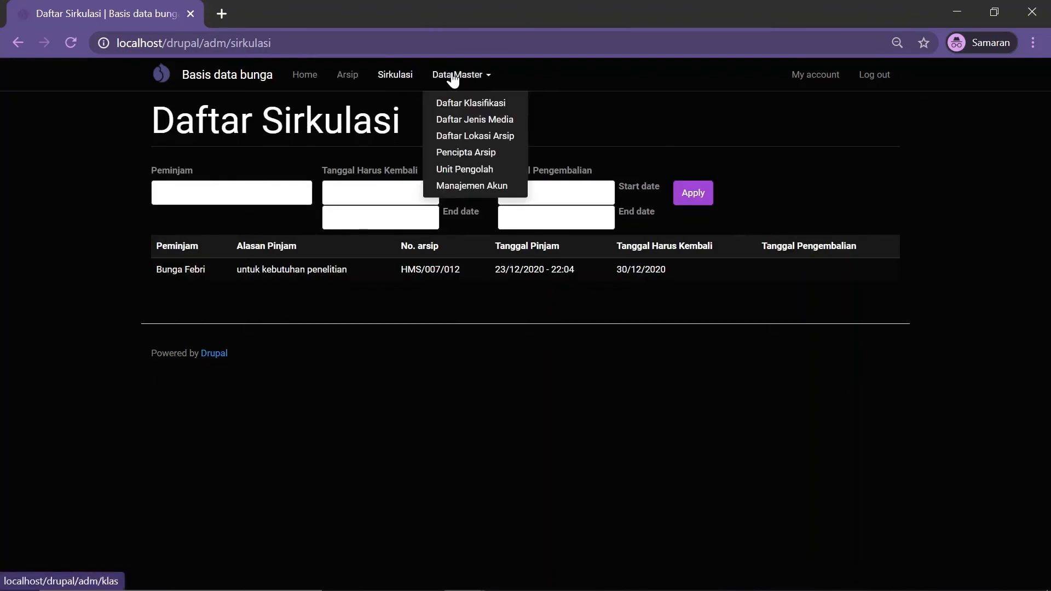
click(474, 107)
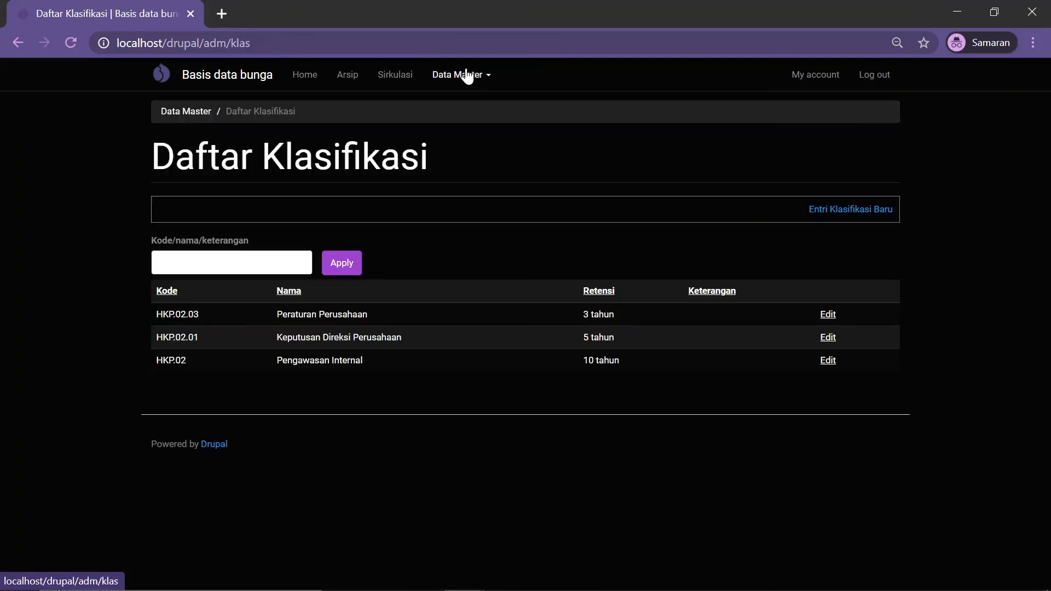
click(463, 75)
click(474, 119)
click(463, 77)
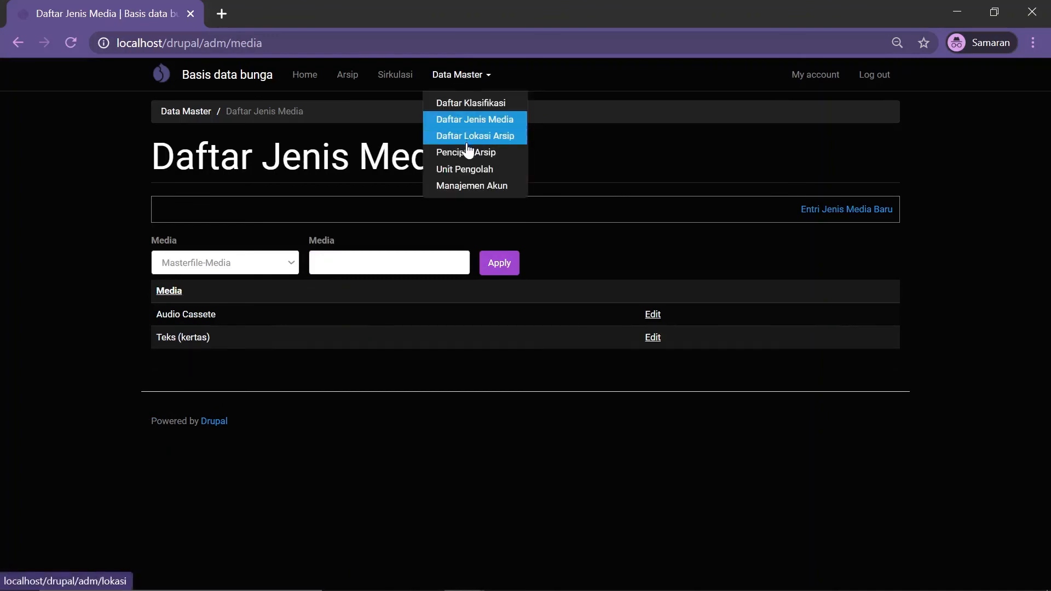
click(468, 143)
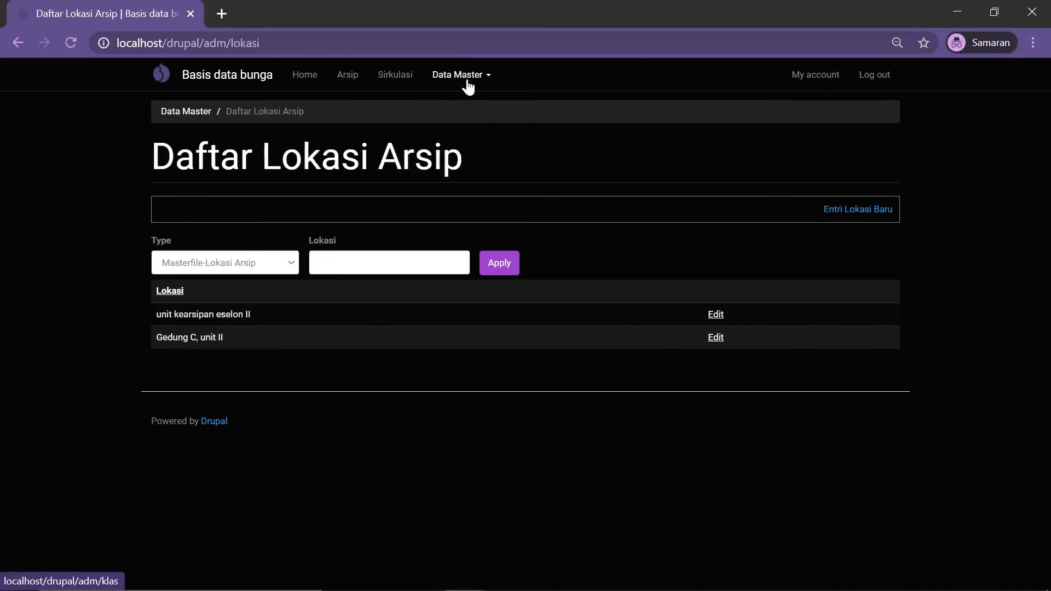
Check the Data Master pages Pencipta Arsip, Unit Pengolah and Manajemen Akun, and return to the site's home page.
click(467, 84)
click(470, 152)
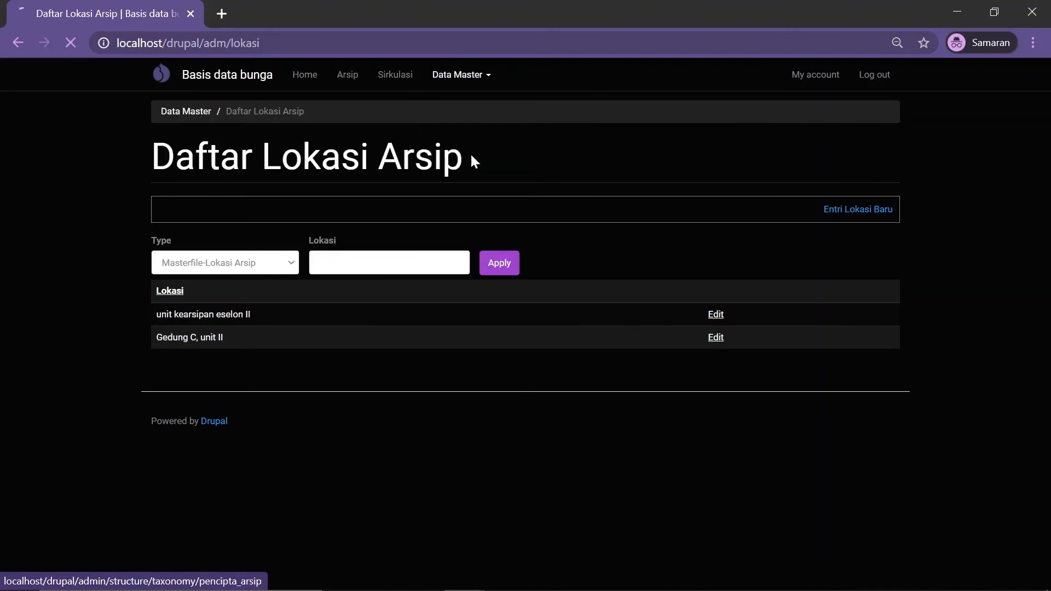
click(458, 81)
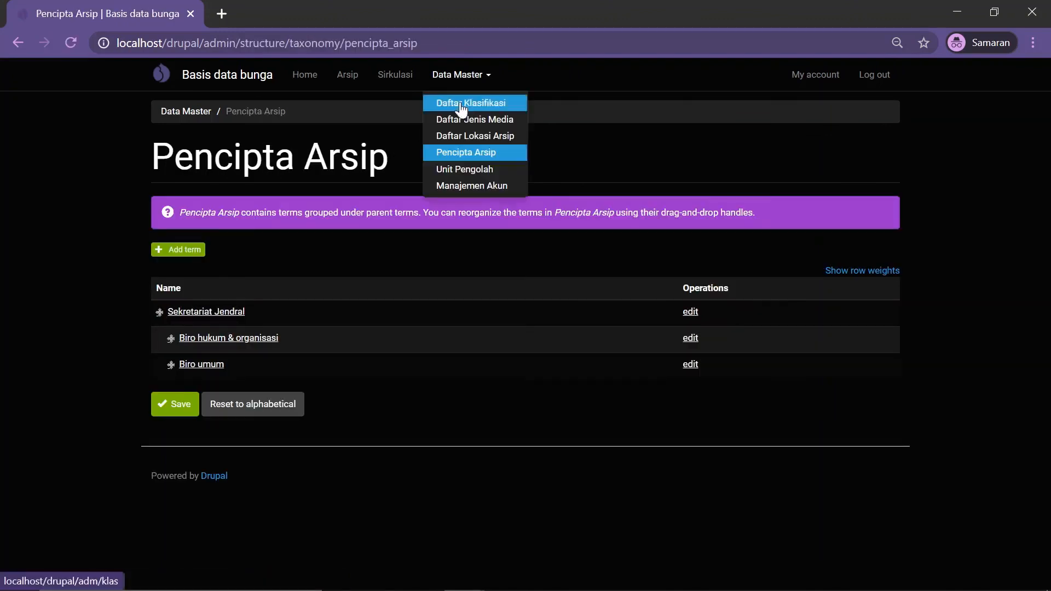
click(463, 167)
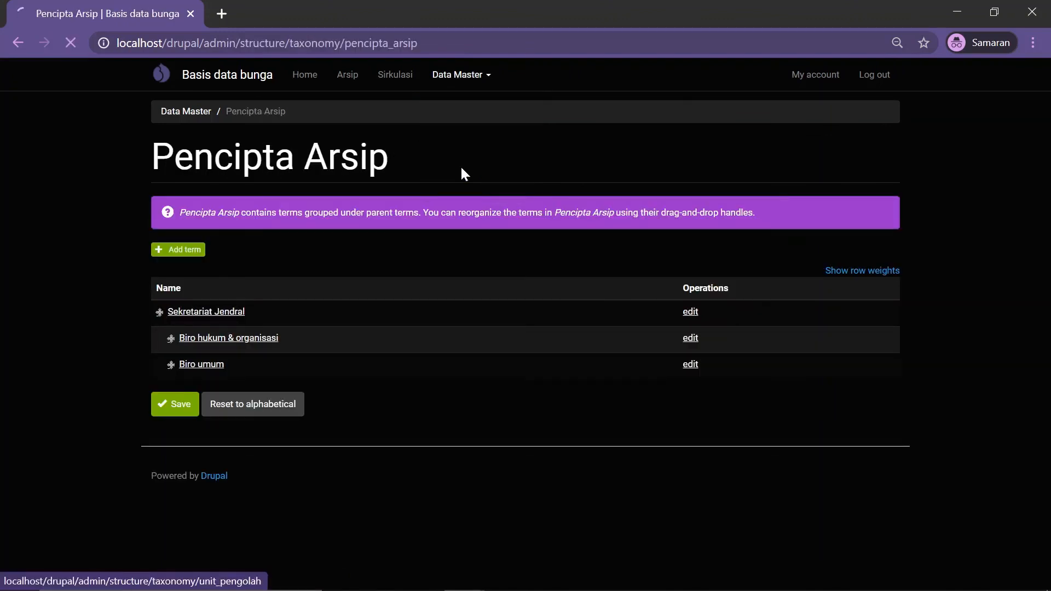
click(461, 82)
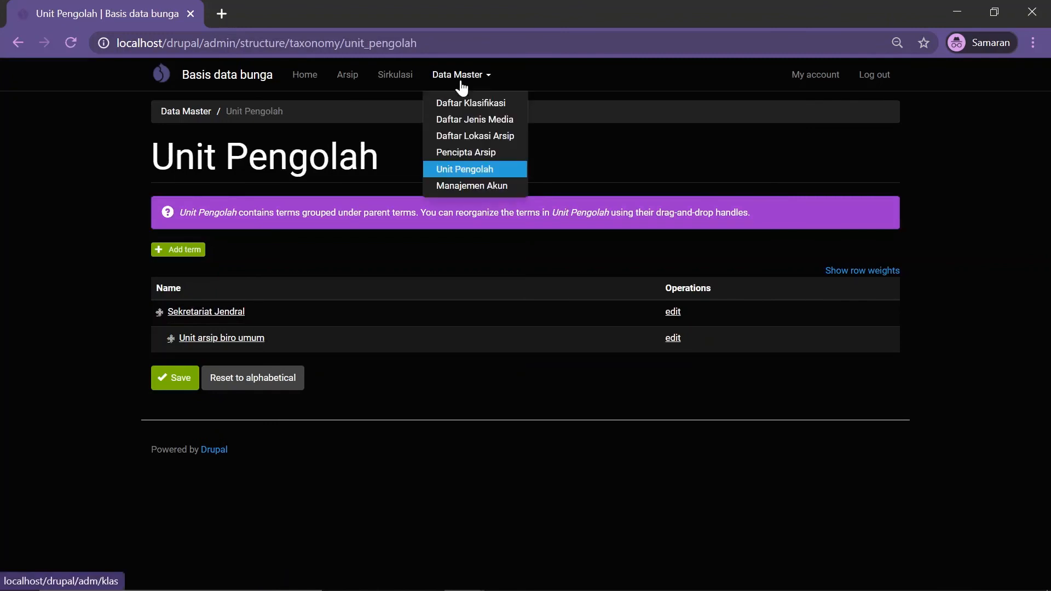
click(463, 188)
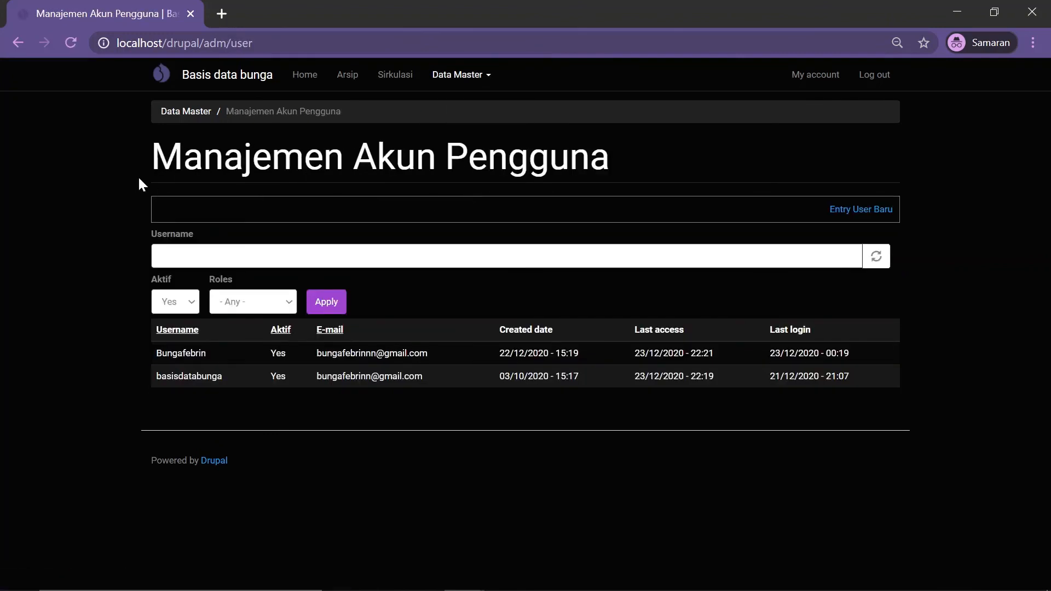
click(163, 82)
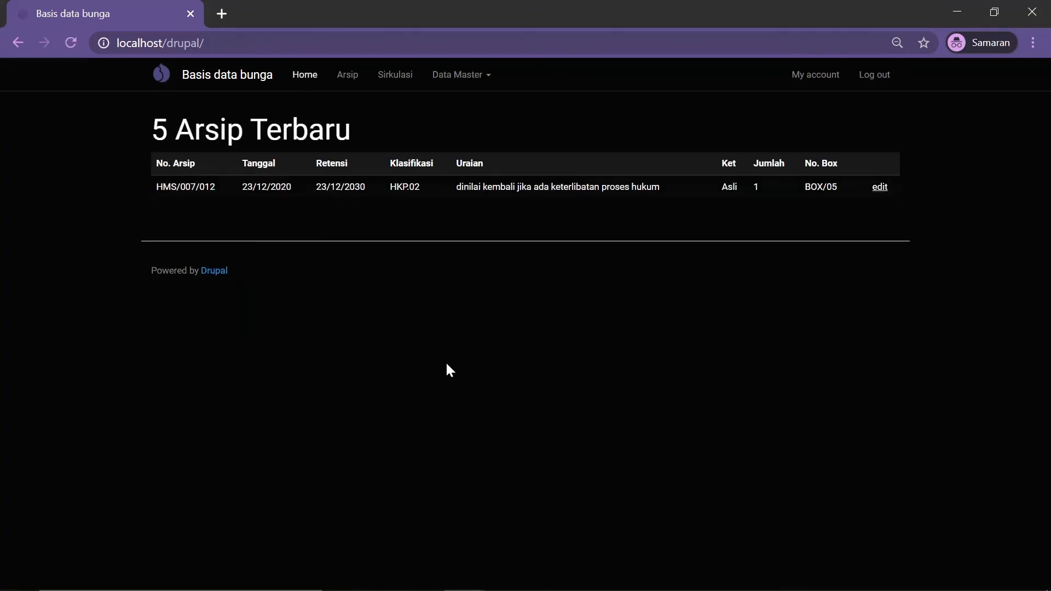